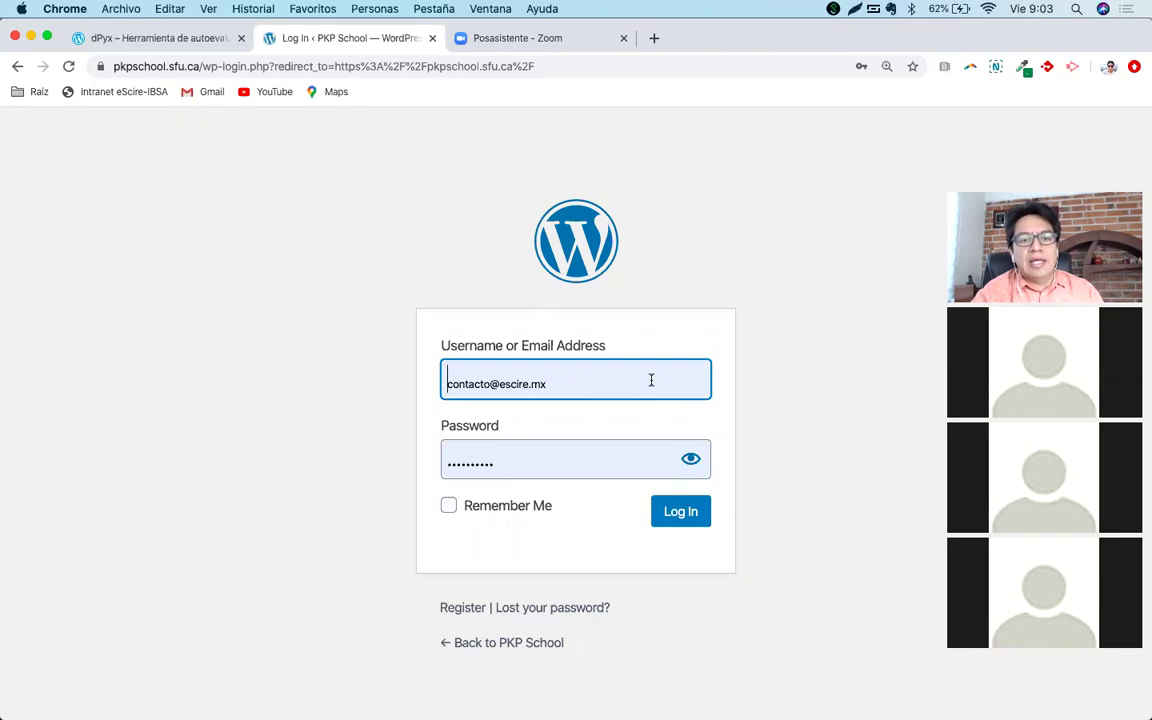
Step: Sign in to PKP School with the entered account and bring up the Courses list
{"action": "left_click", "coordinate": [686, 511]}
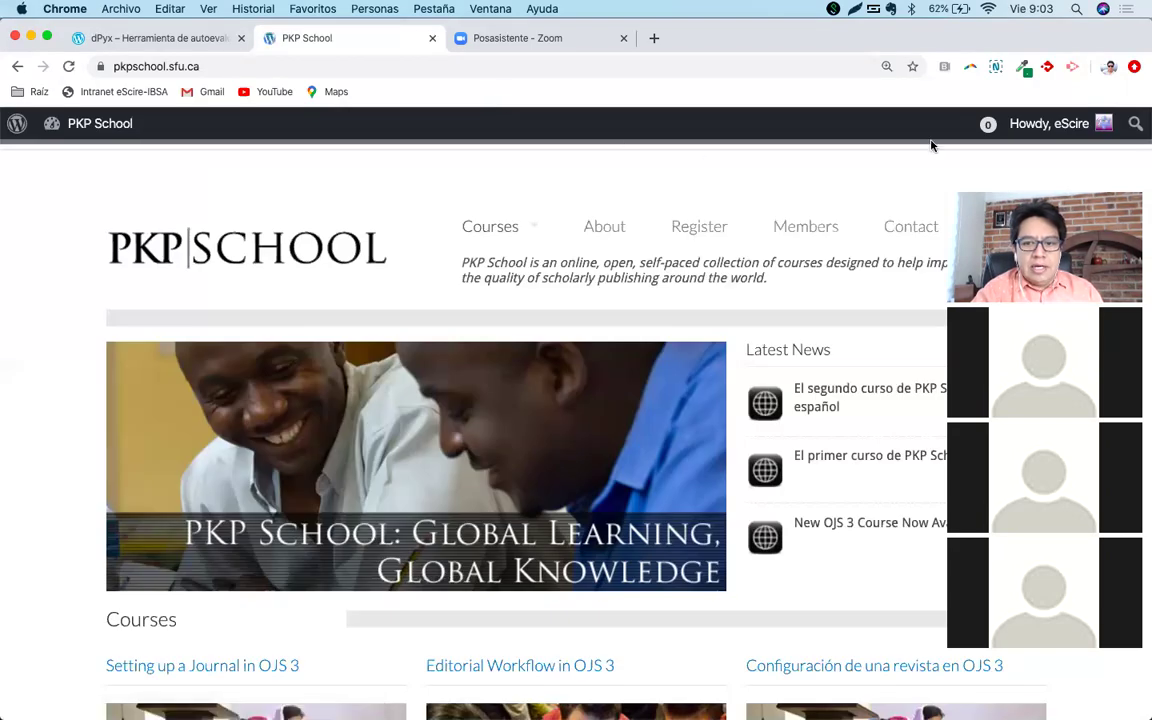
{"action": "mouse_move", "coordinate": [1052, 122]}
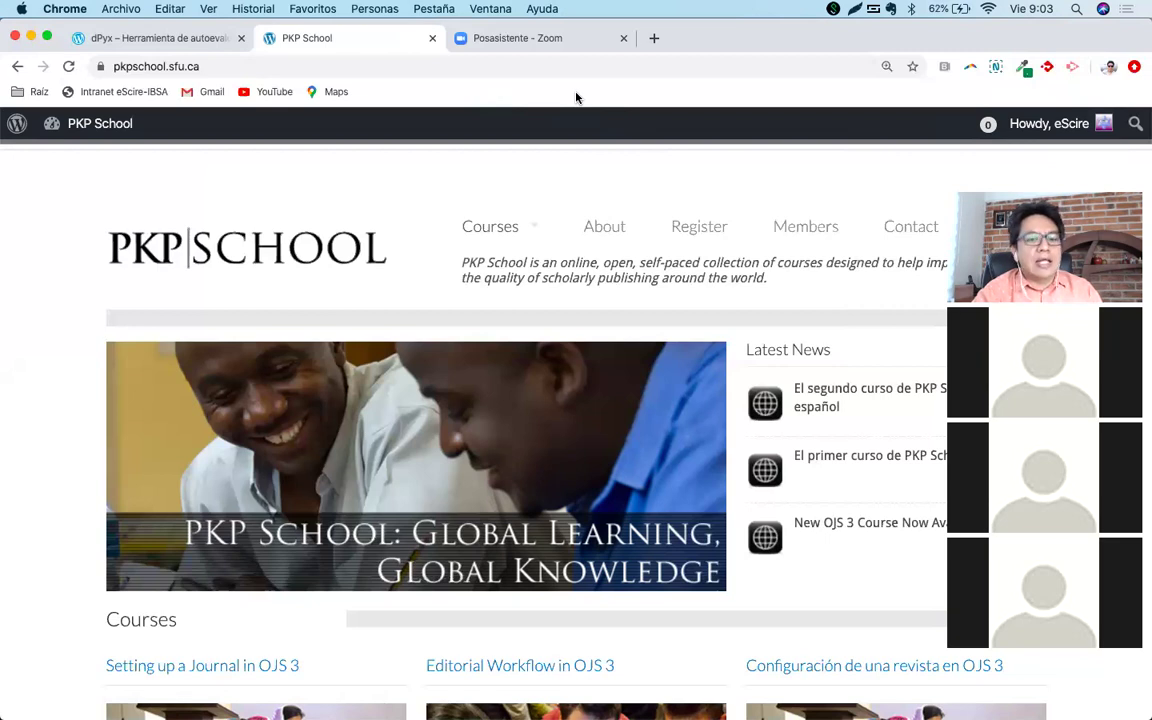
{"action": "mouse_move", "coordinate": [532, 234]}
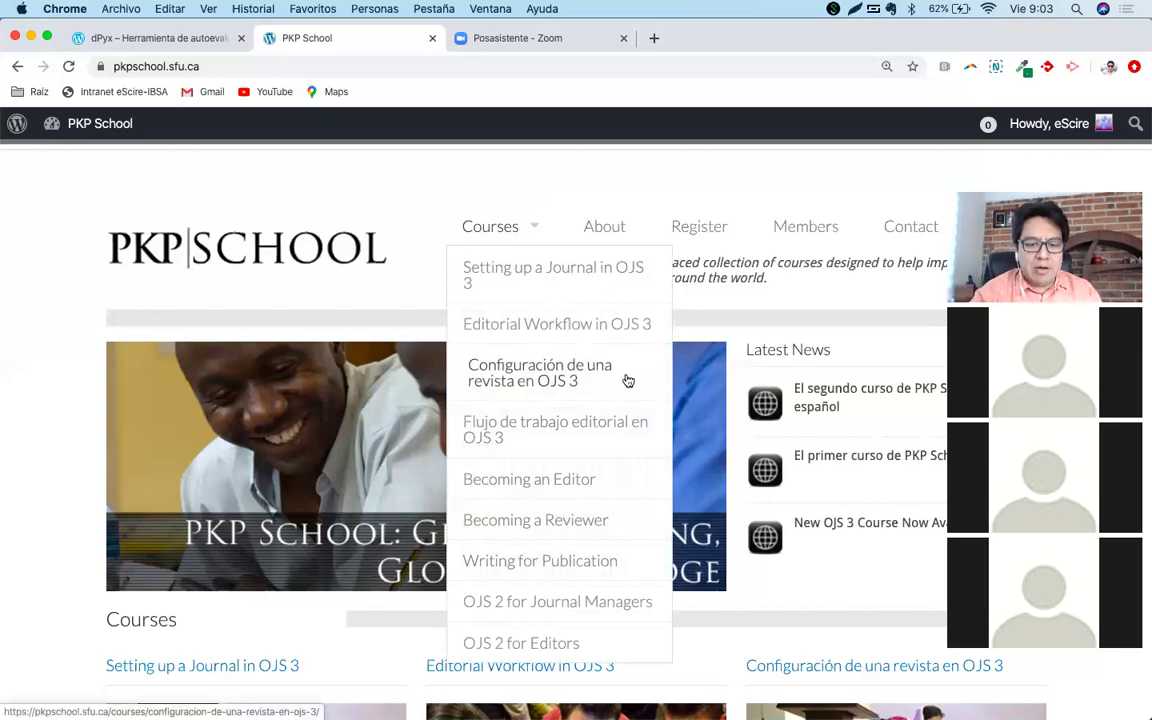
Step: Open the 'Configuración de una revista en OJS 3' course, scroll its content, and open Módulo 4
{"action": "left_click", "coordinate": [506, 376]}
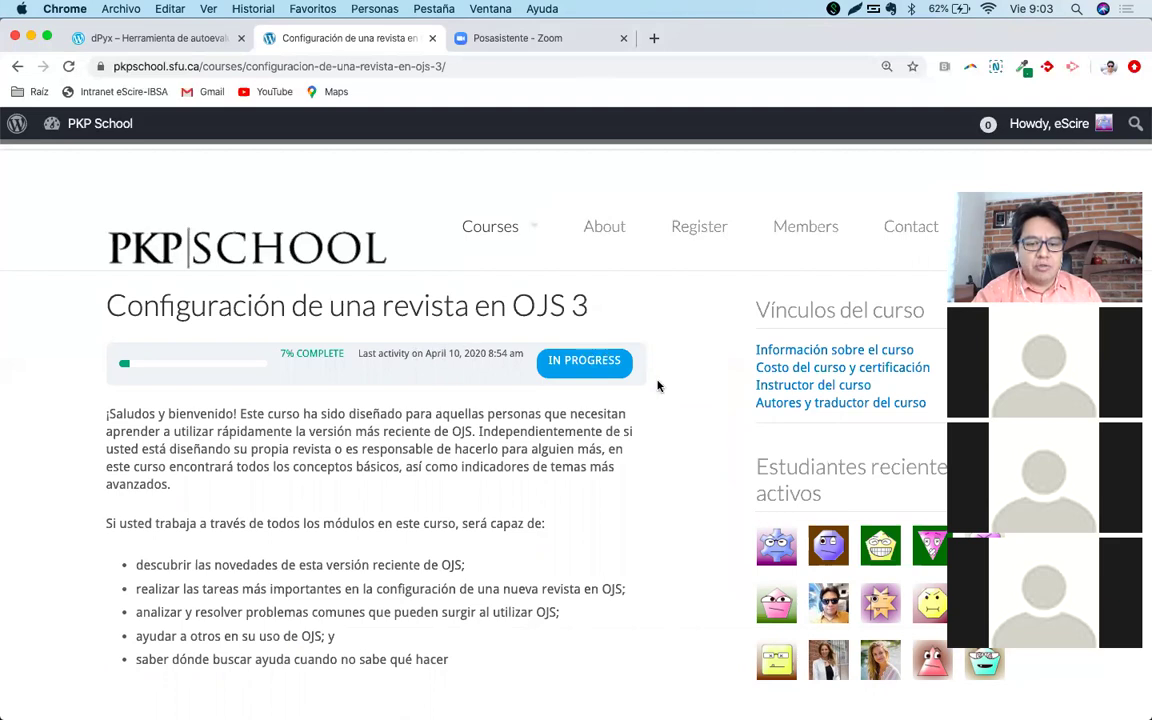
{"action": "scroll", "coordinate": [657, 382], "scroll_direction": "down", "scroll_amount": 5}
{"action": "scroll", "coordinate": [657, 386], "scroll_direction": "down", "scroll_amount": 5}
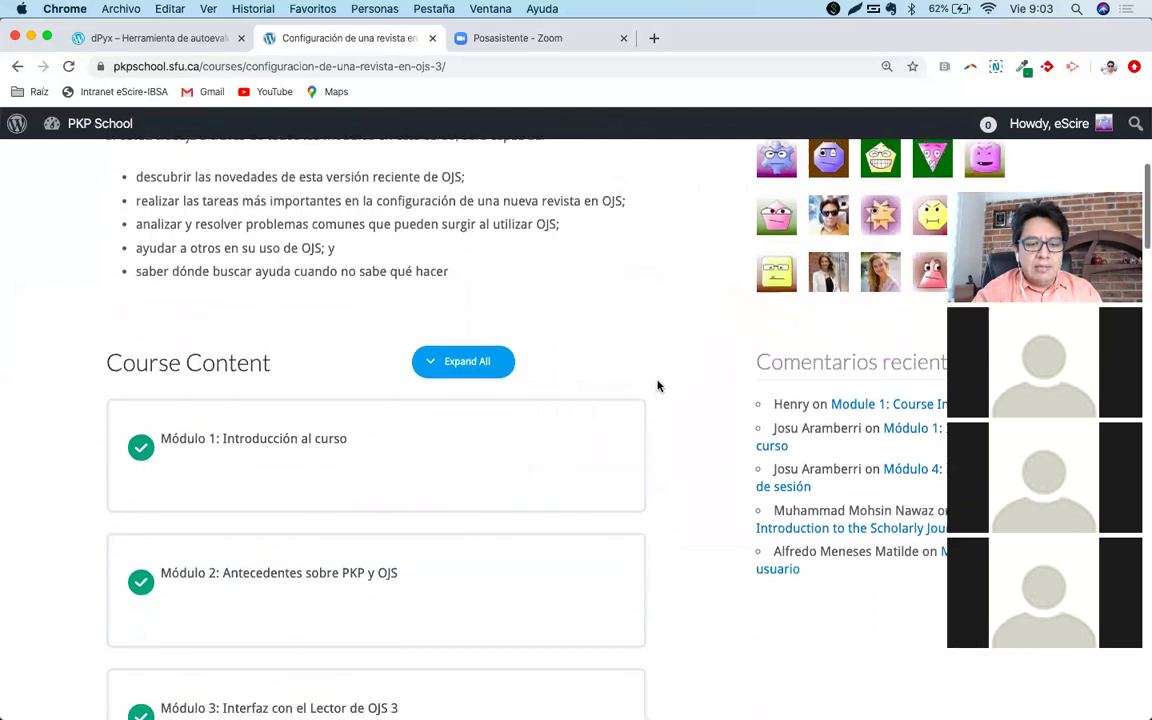
{"action": "scroll", "coordinate": [657, 386], "scroll_direction": "down", "scroll_amount": 1}
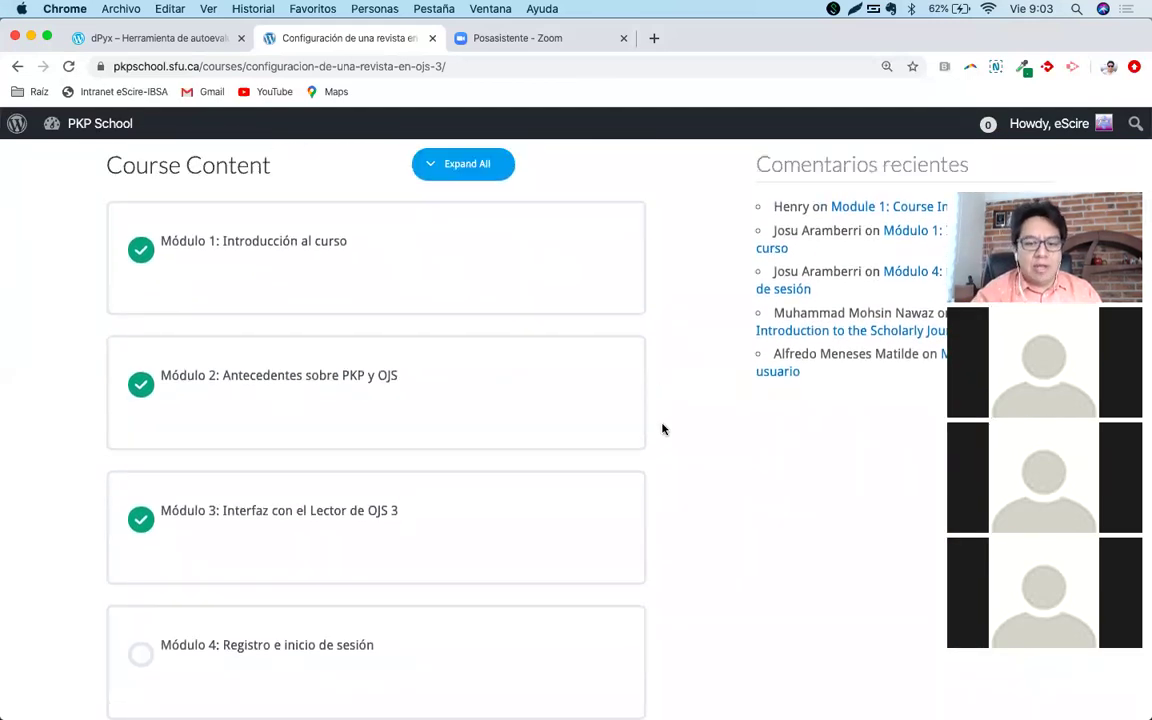
{"action": "scroll", "coordinate": [661, 437], "scroll_direction": "down", "scroll_amount": 2}
{"action": "scroll", "coordinate": [661, 437], "scroll_direction": "down", "scroll_amount": 5}
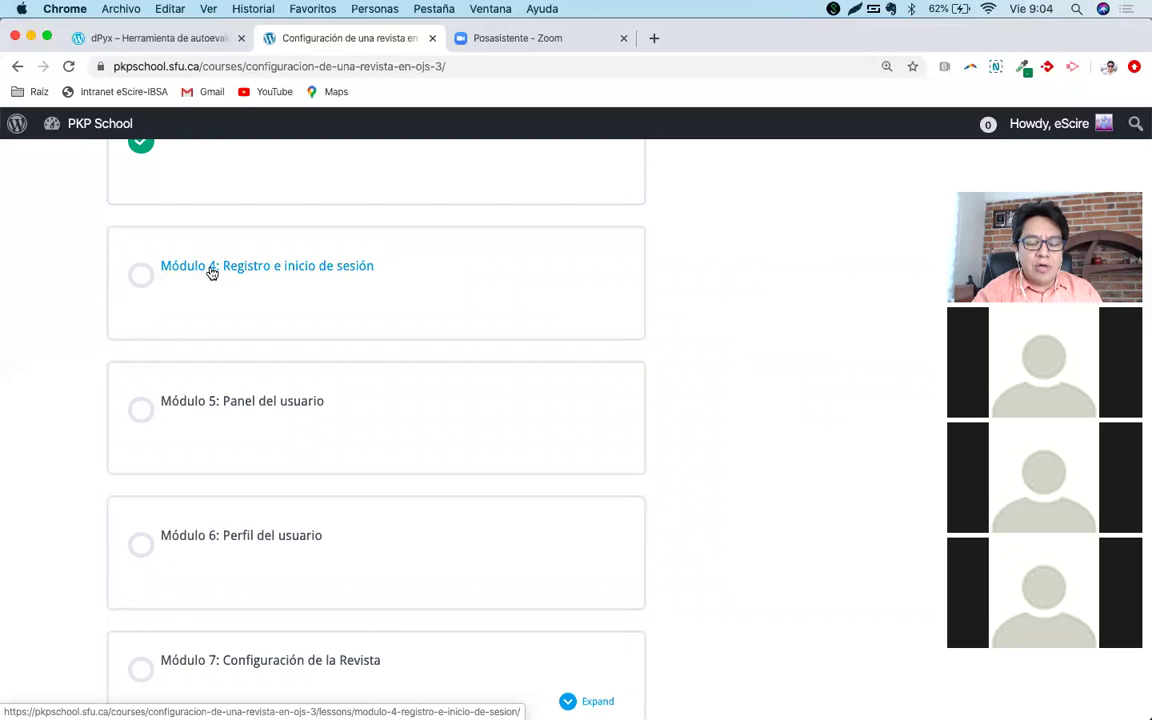
{"action": "left_click", "coordinate": [143, 280]}
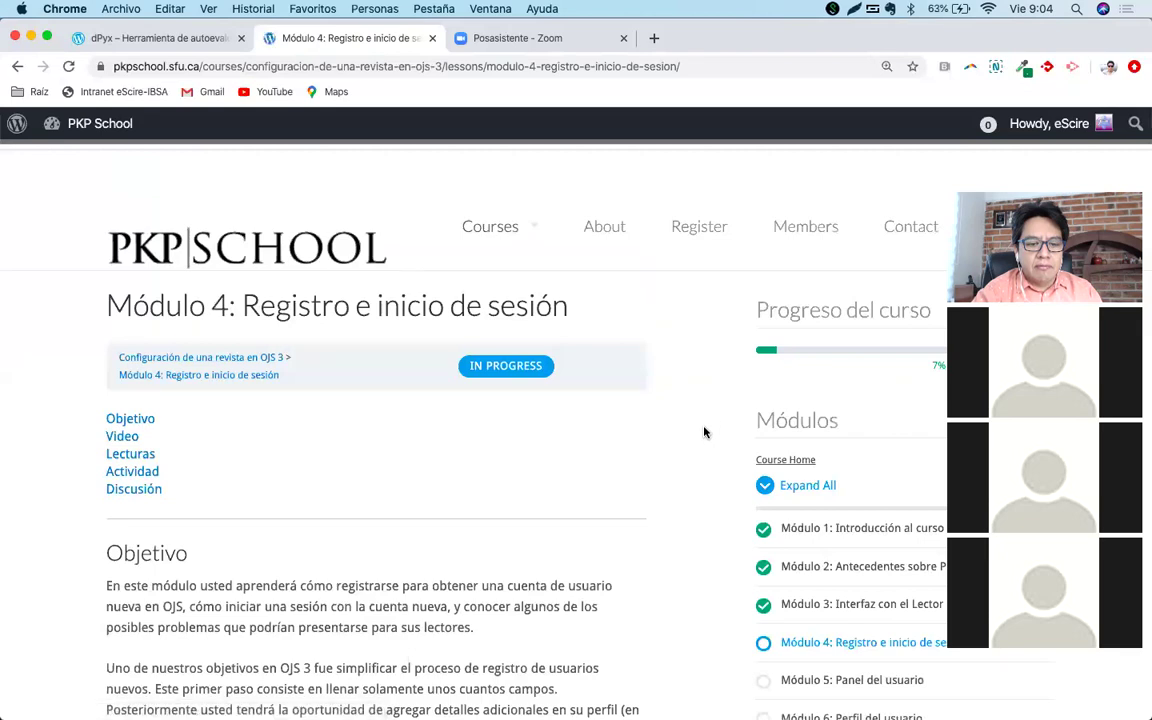
Step: Scroll down through the Objetivo section of the 'Módulo 4: Registro e inicio de sesión' lesson
{"action": "scroll", "coordinate": [704, 432], "scroll_direction": "down", "scroll_amount": 4}
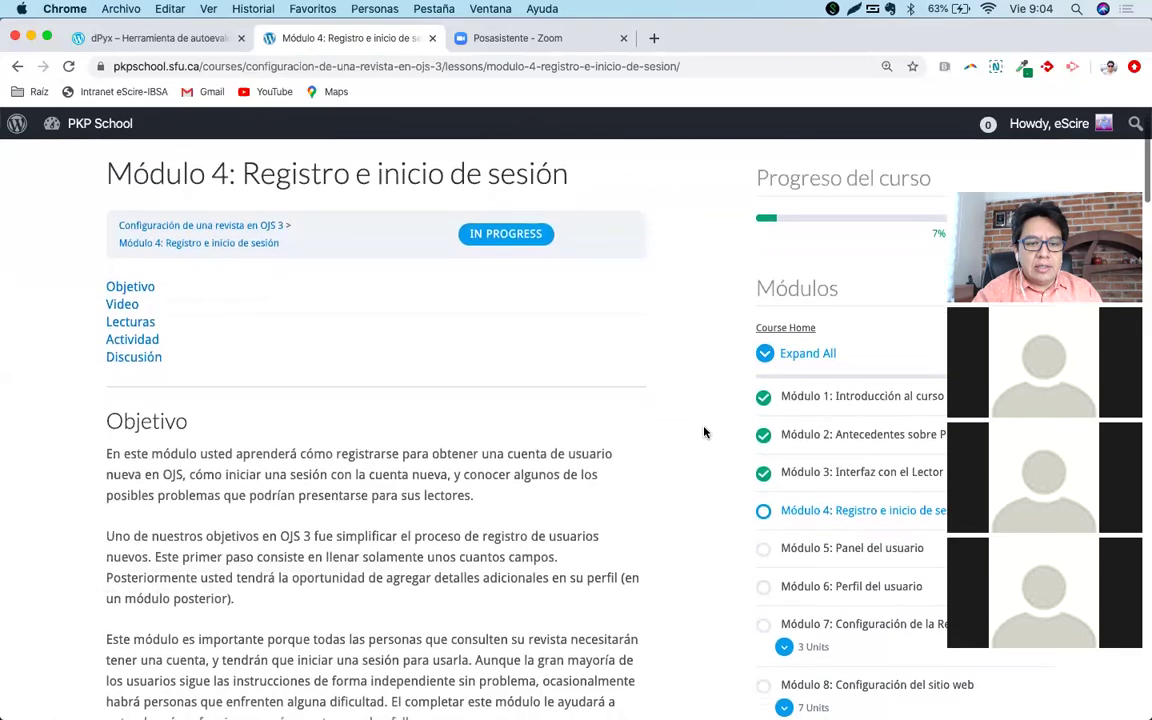
{"action": "scroll", "coordinate": [704, 432], "scroll_direction": "down", "scroll_amount": 2}
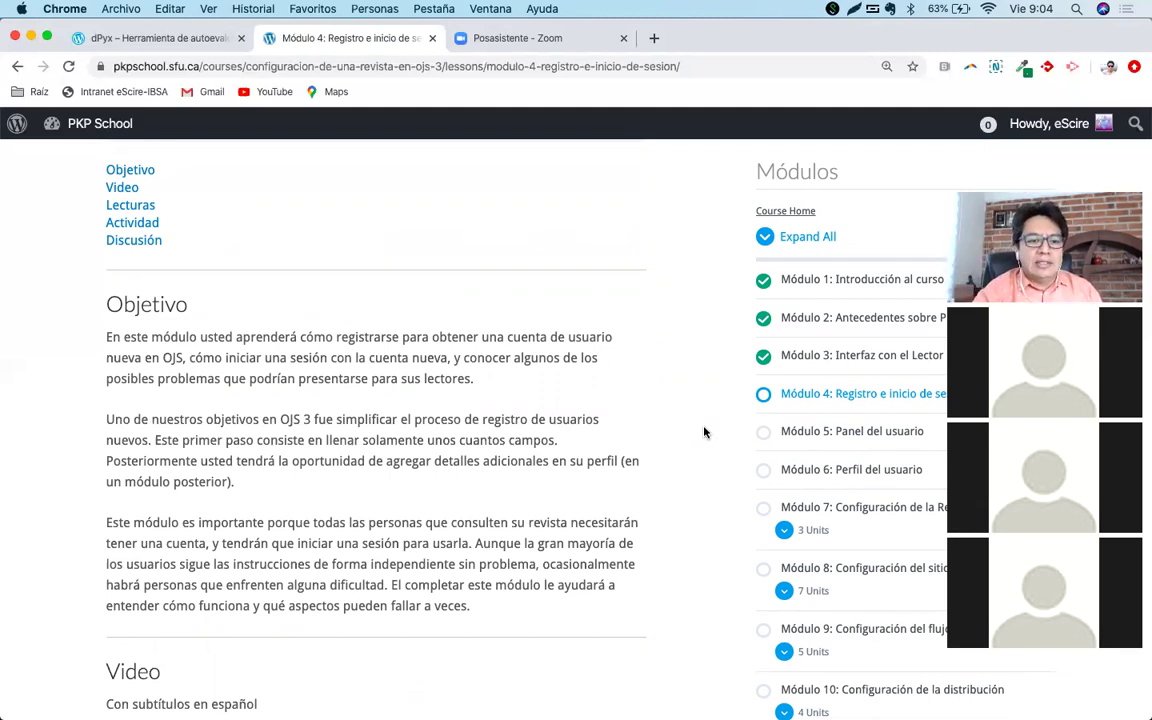
{"action": "scroll", "coordinate": [704, 432], "scroll_direction": "down", "scroll_amount": 1}
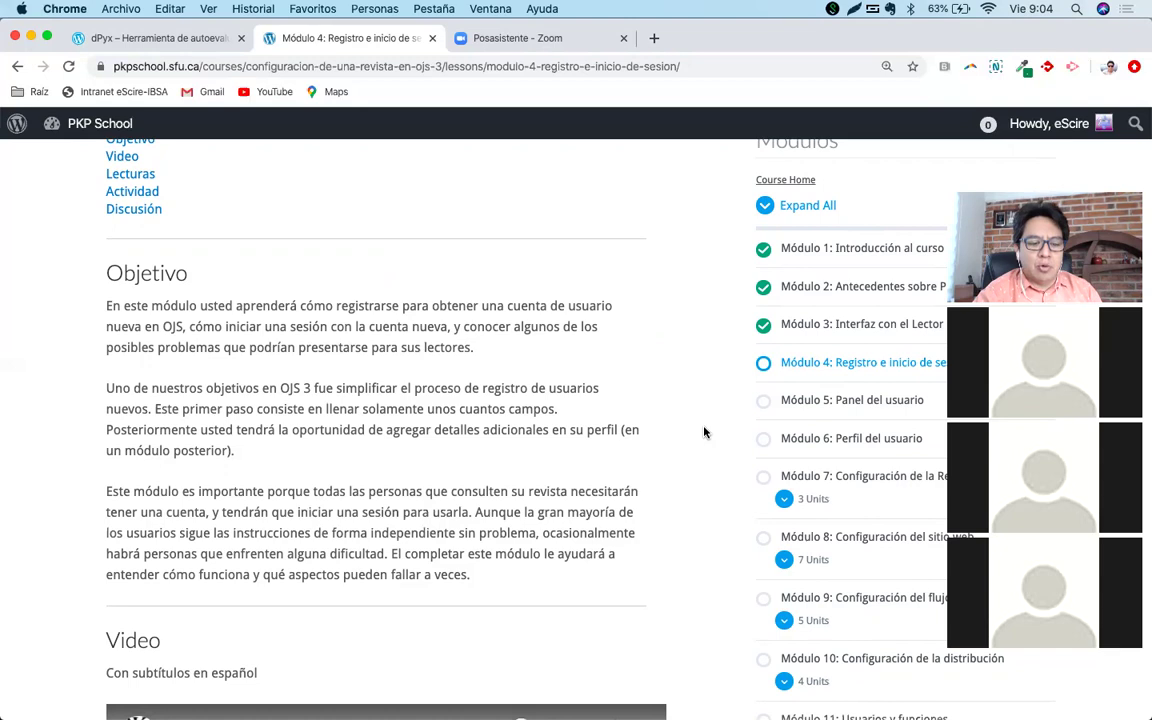
{"action": "scroll", "coordinate": [704, 432], "scroll_direction": "down", "scroll_amount": 10}
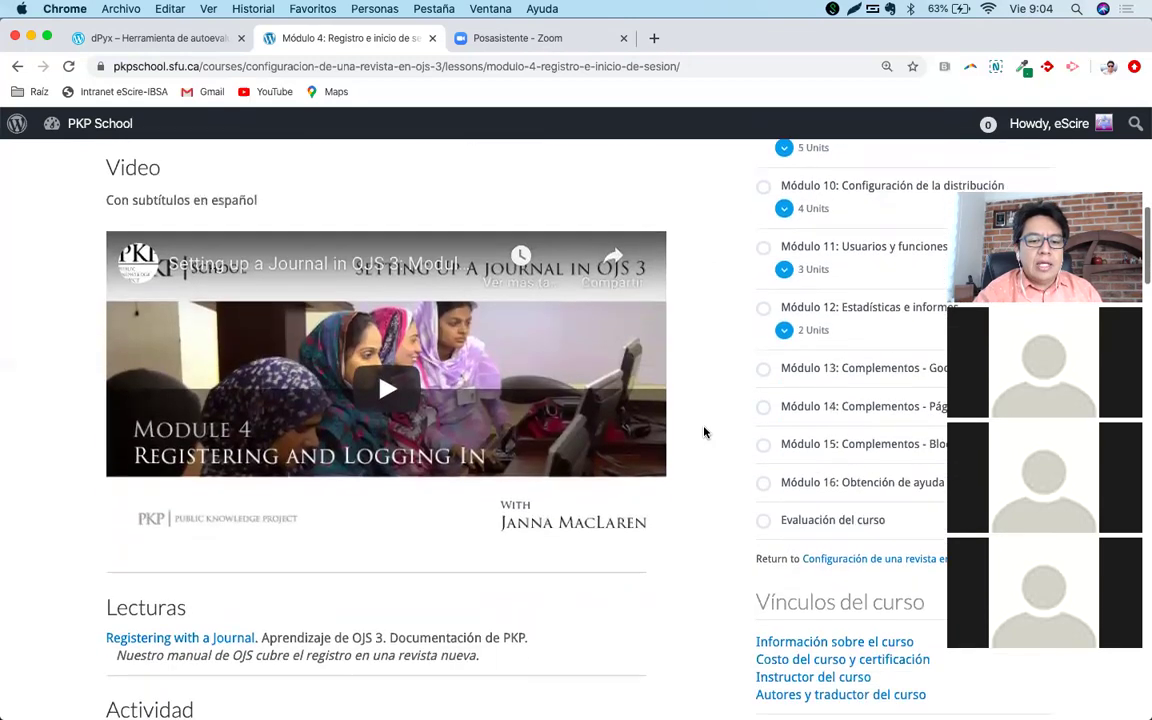
Step: Play the Módulo 4 video muted, skip ahead through it, and pause at 0:42
{"action": "left_click", "coordinate": [385, 395]}
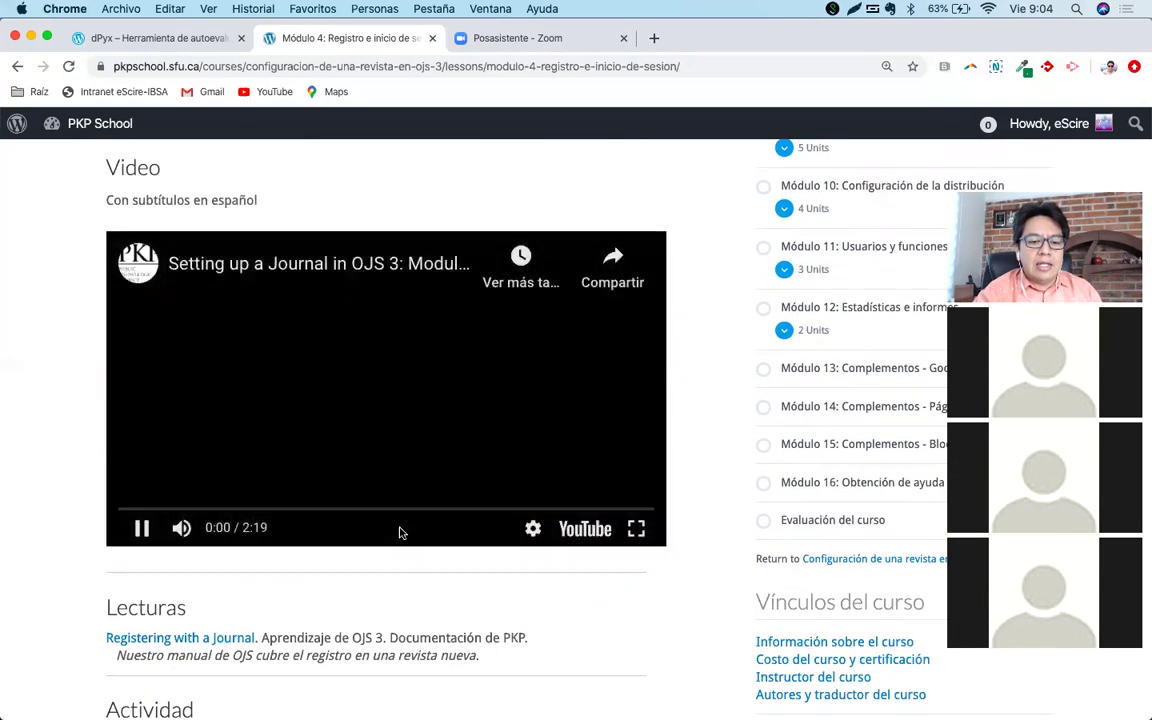
{"action": "left_click", "coordinate": [182, 531]}
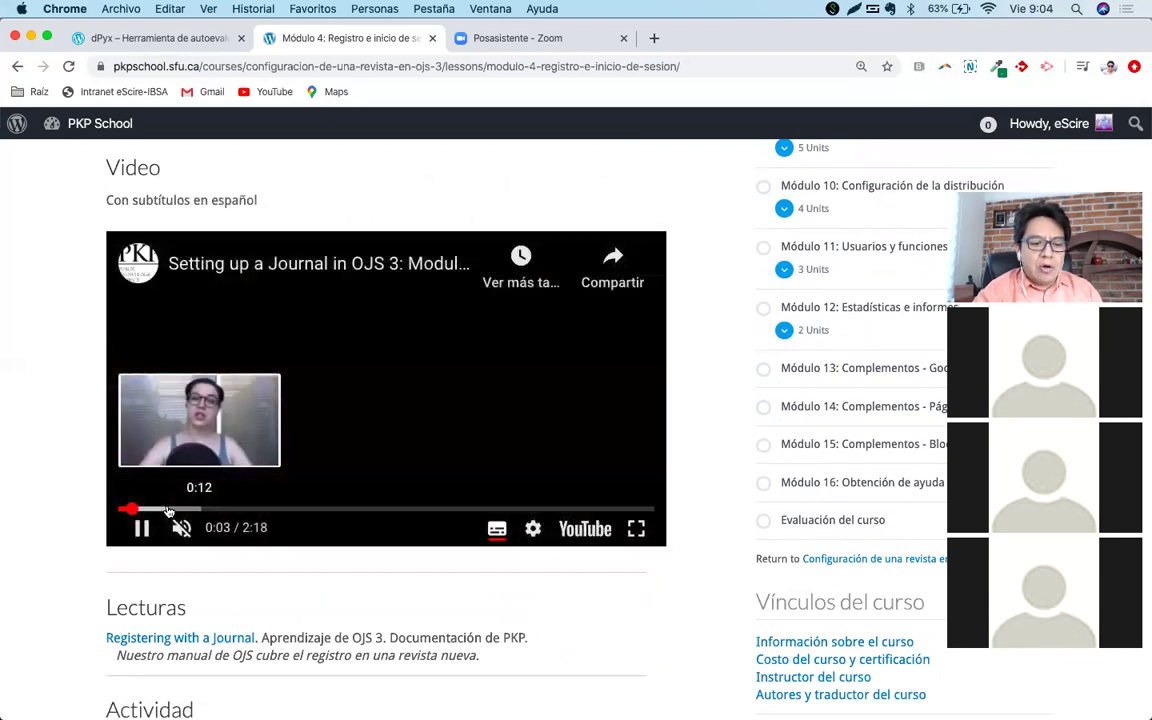
{"action": "left_click", "coordinate": [168, 510]}
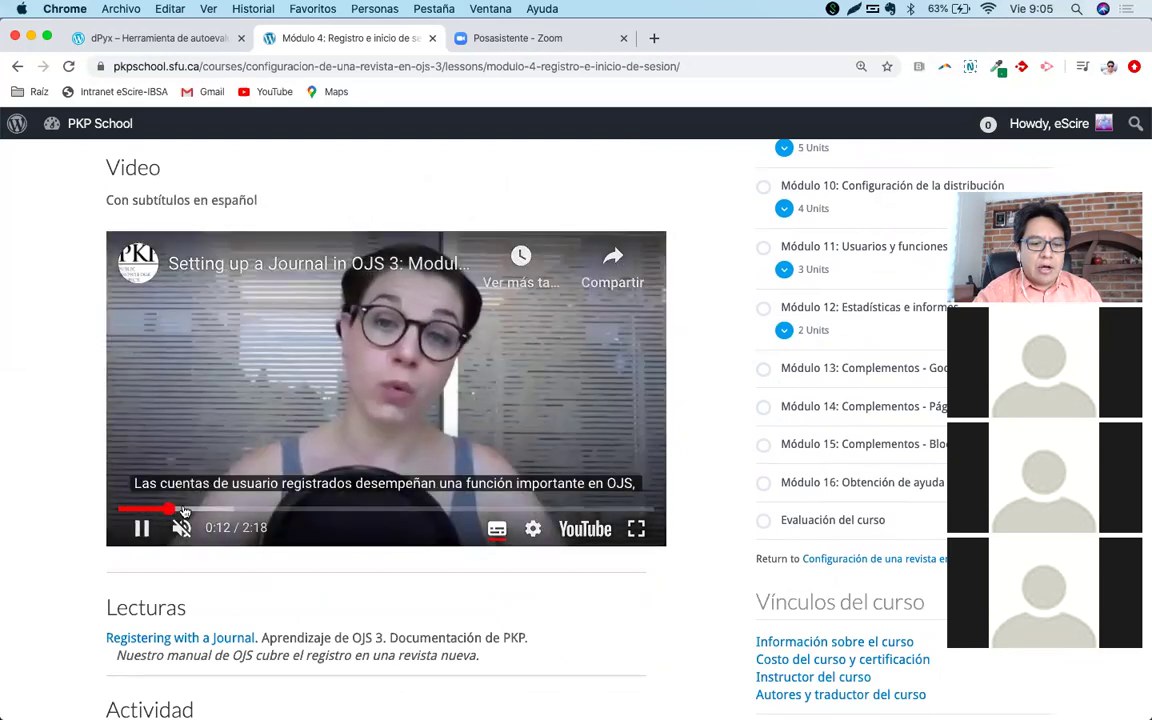
{"action": "left_click", "coordinate": [212, 509]}
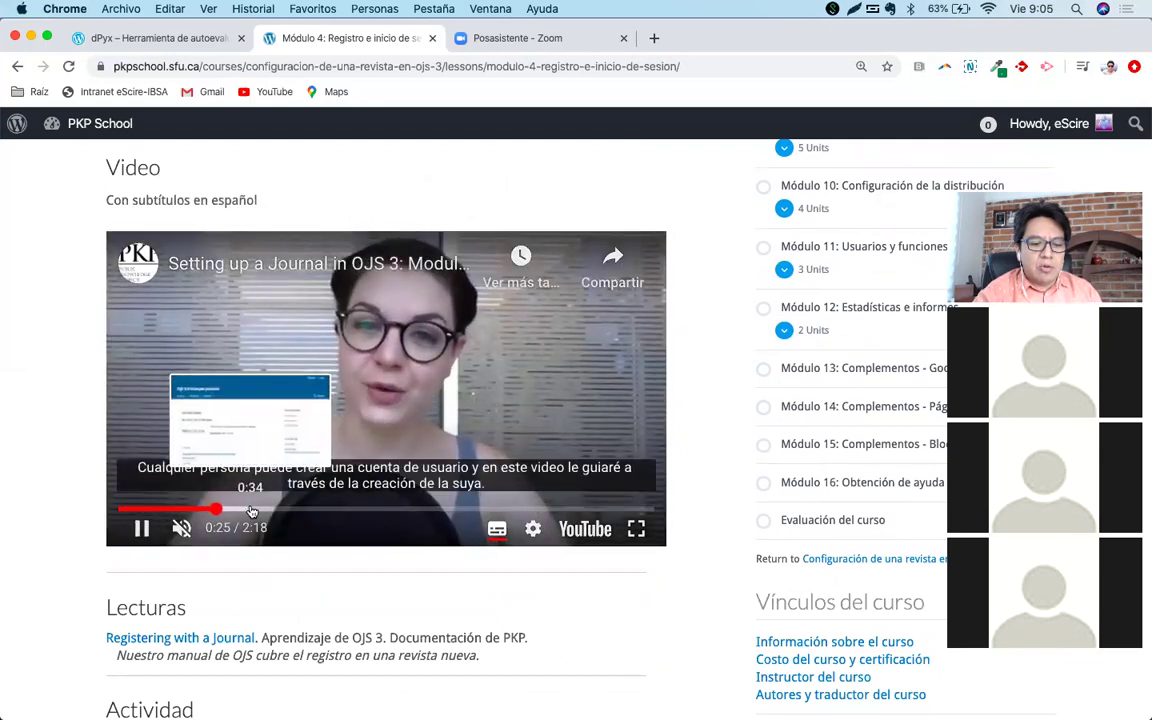
{"action": "left_click", "coordinate": [250, 509]}
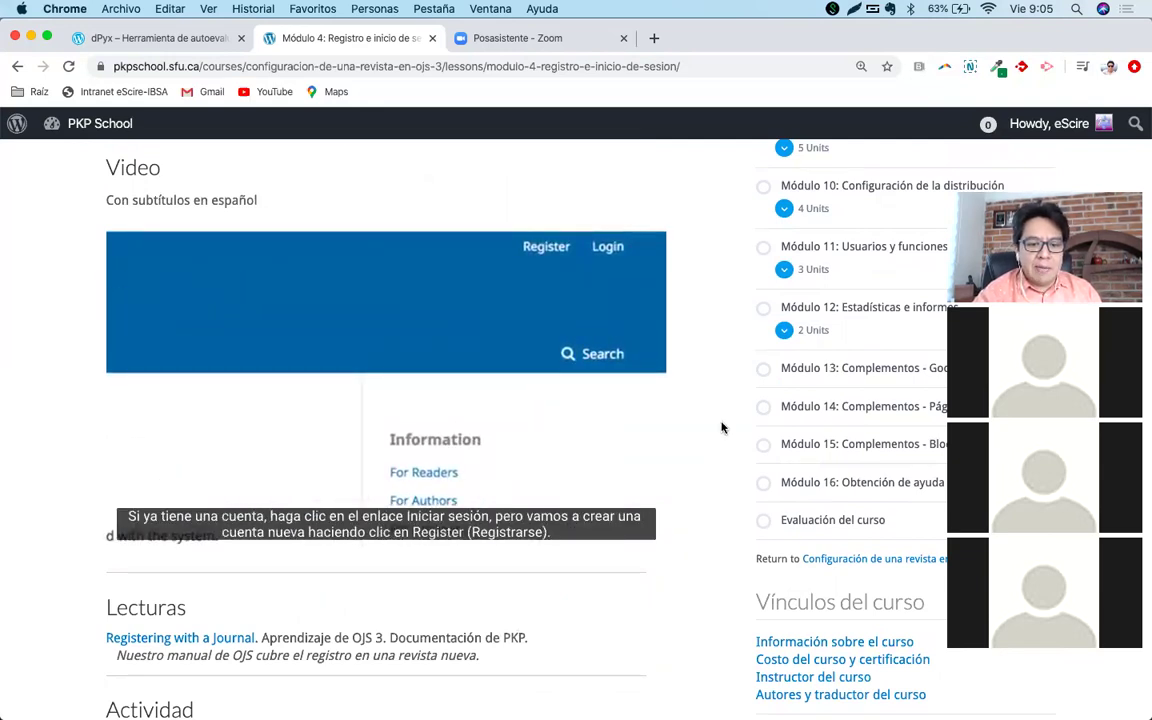
{"action": "mouse_move", "coordinate": [313, 428]}
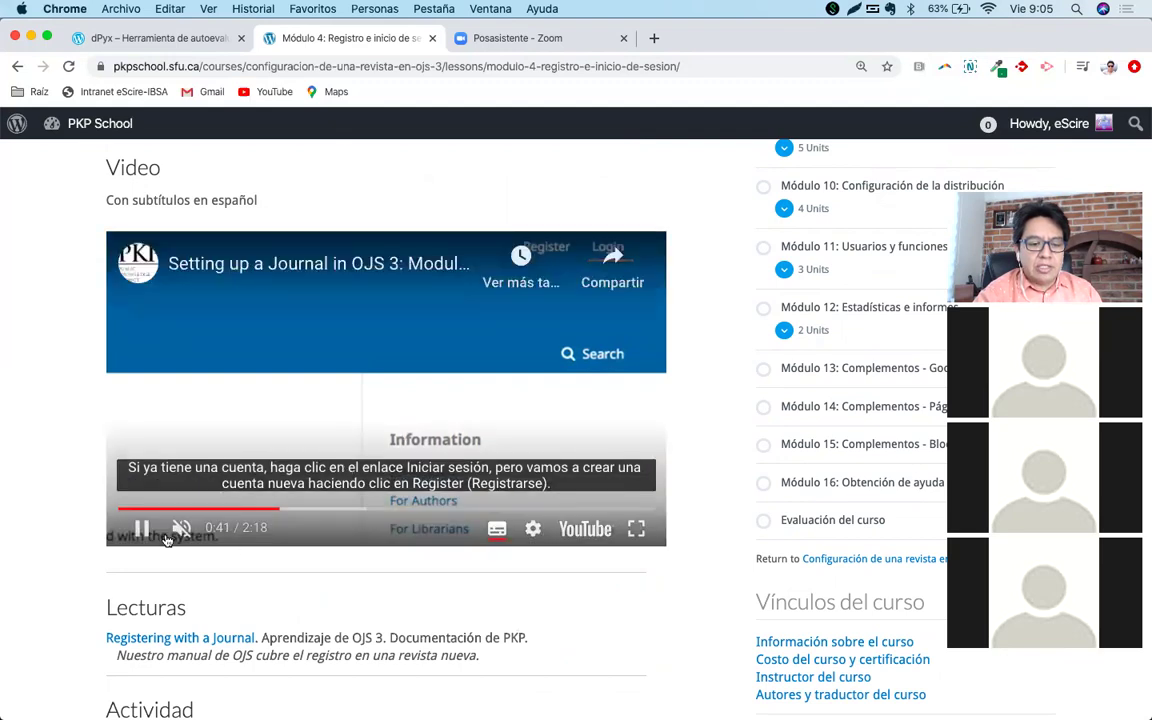
{"action": "left_click", "coordinate": [142, 530]}
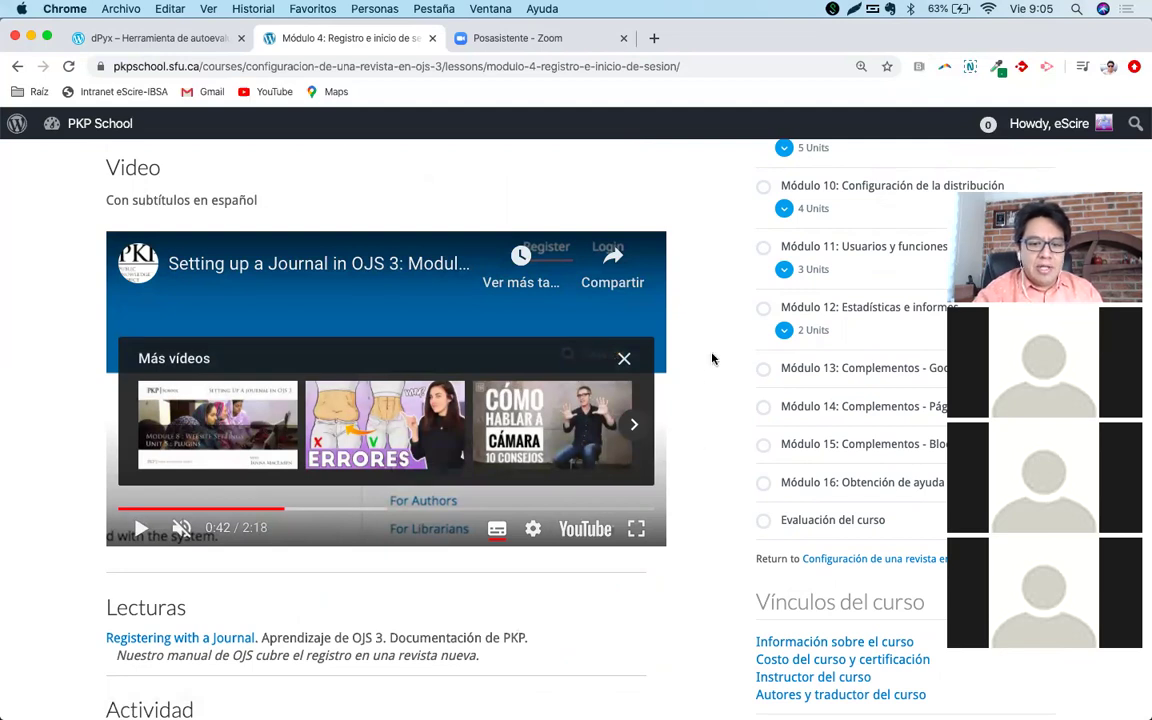
{"action": "scroll", "coordinate": [699, 390], "scroll_direction": "down", "scroll_amount": 3}
{"action": "scroll", "coordinate": [699, 389], "scroll_direction": "down", "scroll_amount": 3}
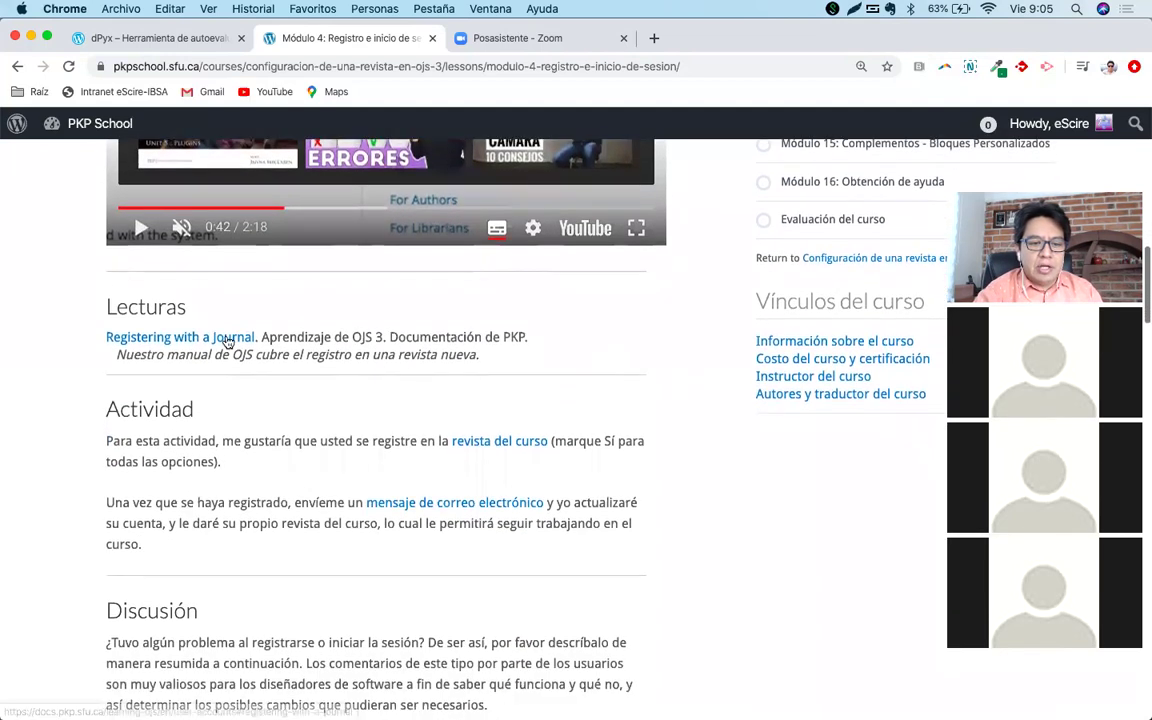
Step: Open the 'Registering with a Journal' reading in a new tab and view it
{"action": "right_click", "coordinate": [168, 338]}
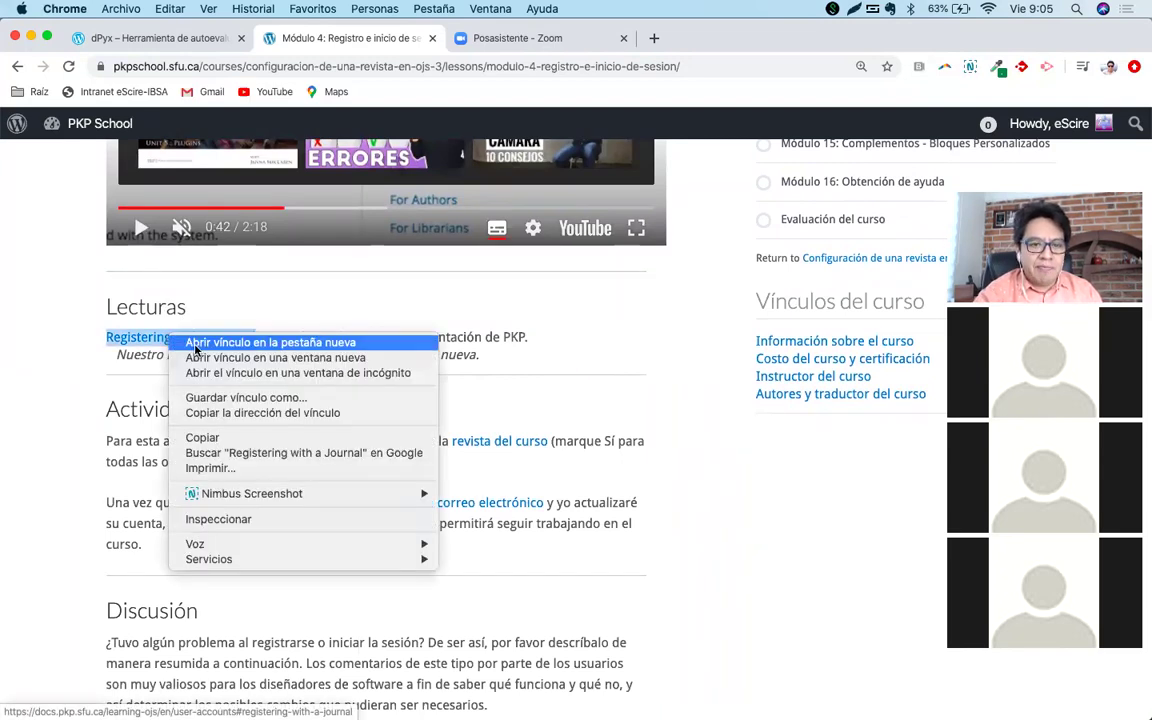
{"action": "left_click", "coordinate": [190, 343]}
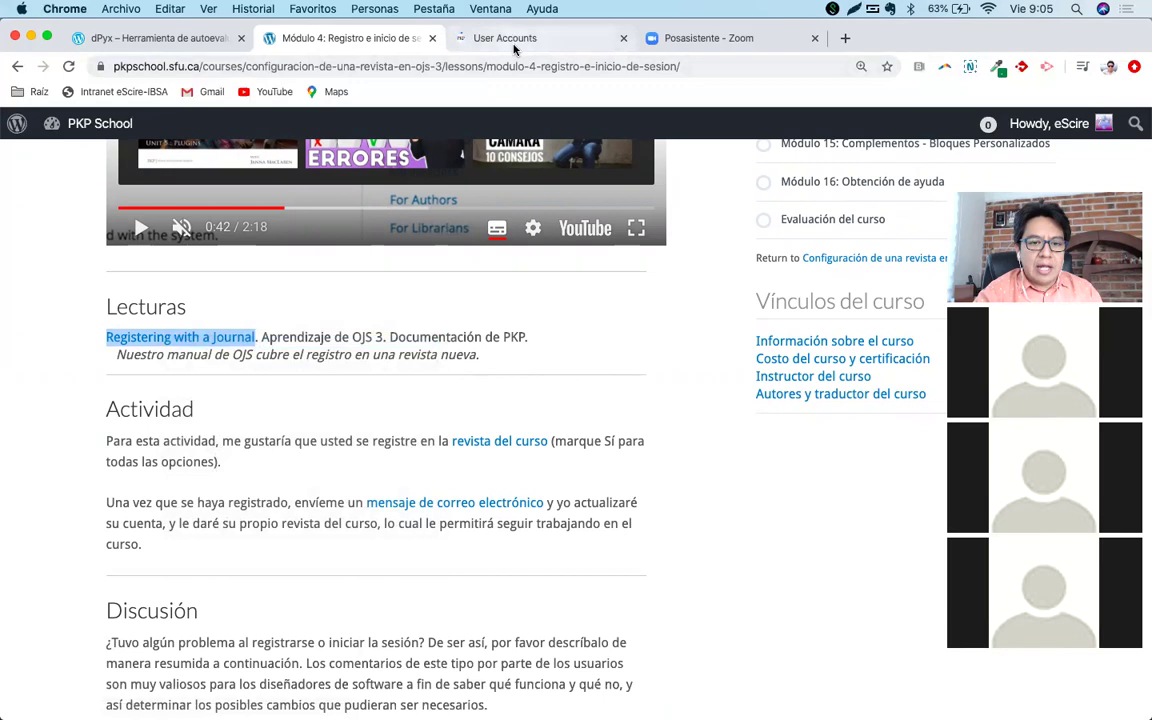
{"action": "left_click", "coordinate": [505, 38]}
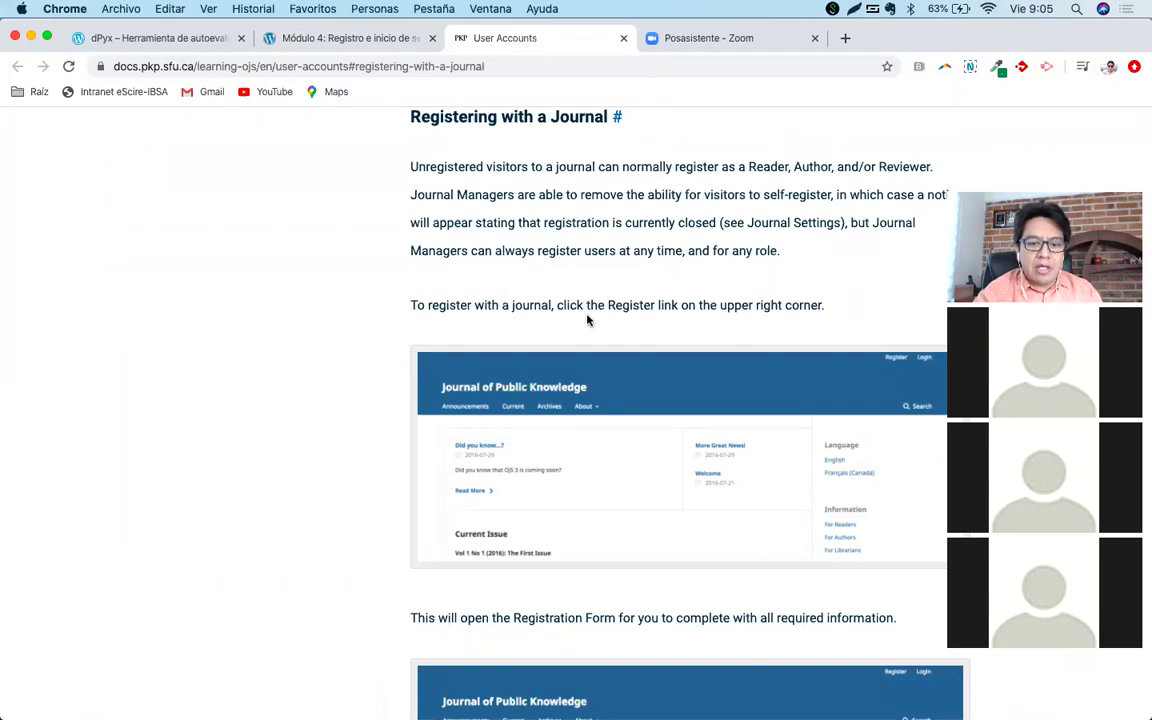
Step: Scroll through the User Accounts registration section, then return to the Módulo 4 lesson
{"action": "scroll", "coordinate": [588, 320], "scroll_direction": "down", "scroll_amount": 5}
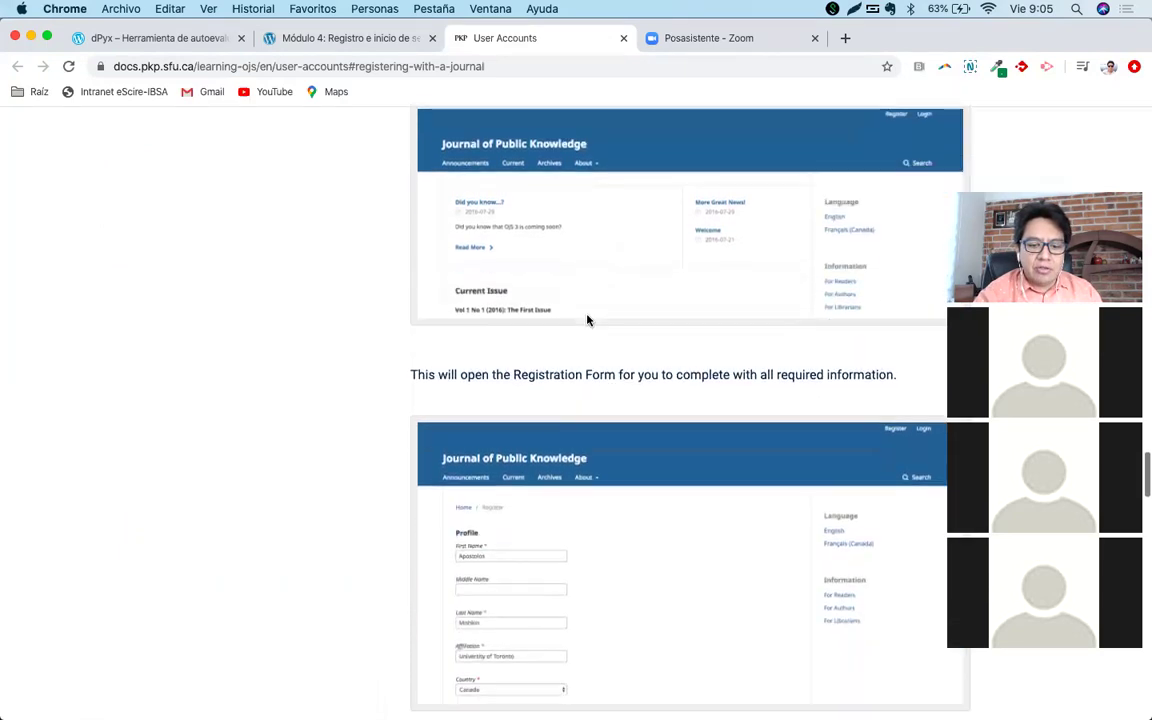
{"action": "scroll", "coordinate": [590, 314], "scroll_direction": "down", "scroll_amount": 1}
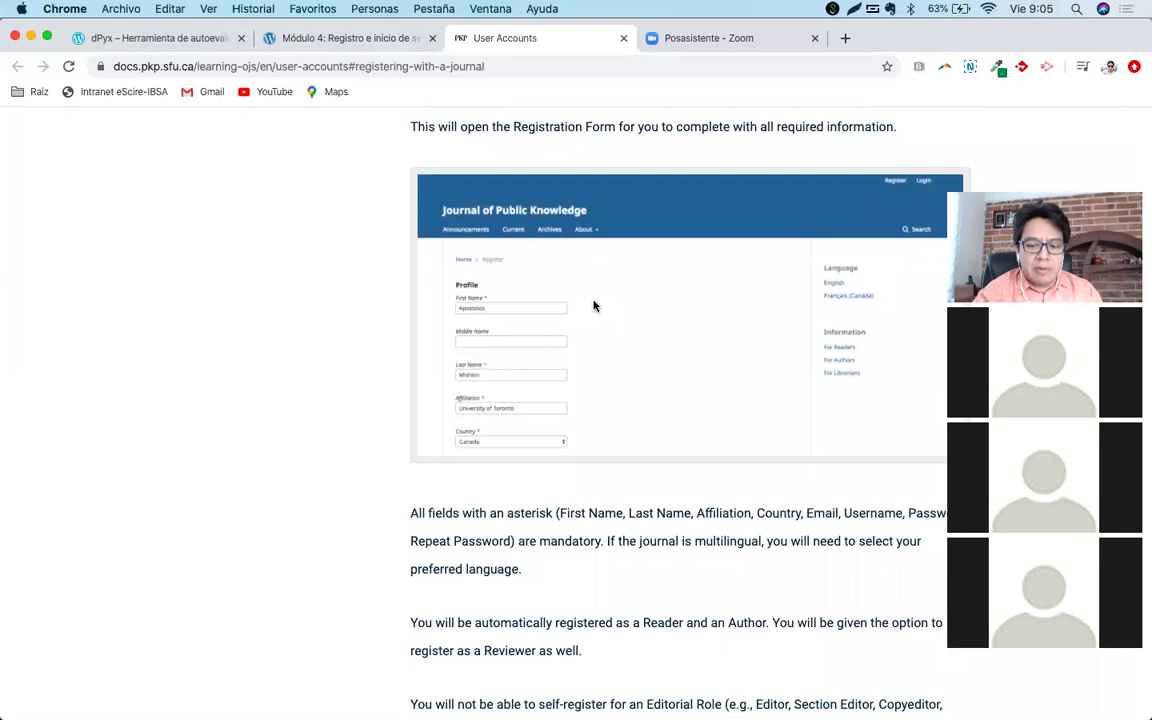
{"action": "scroll", "coordinate": [594, 306], "scroll_direction": "down", "scroll_amount": 2}
{"action": "scroll", "coordinate": [594, 306], "scroll_direction": "down", "scroll_amount": 3}
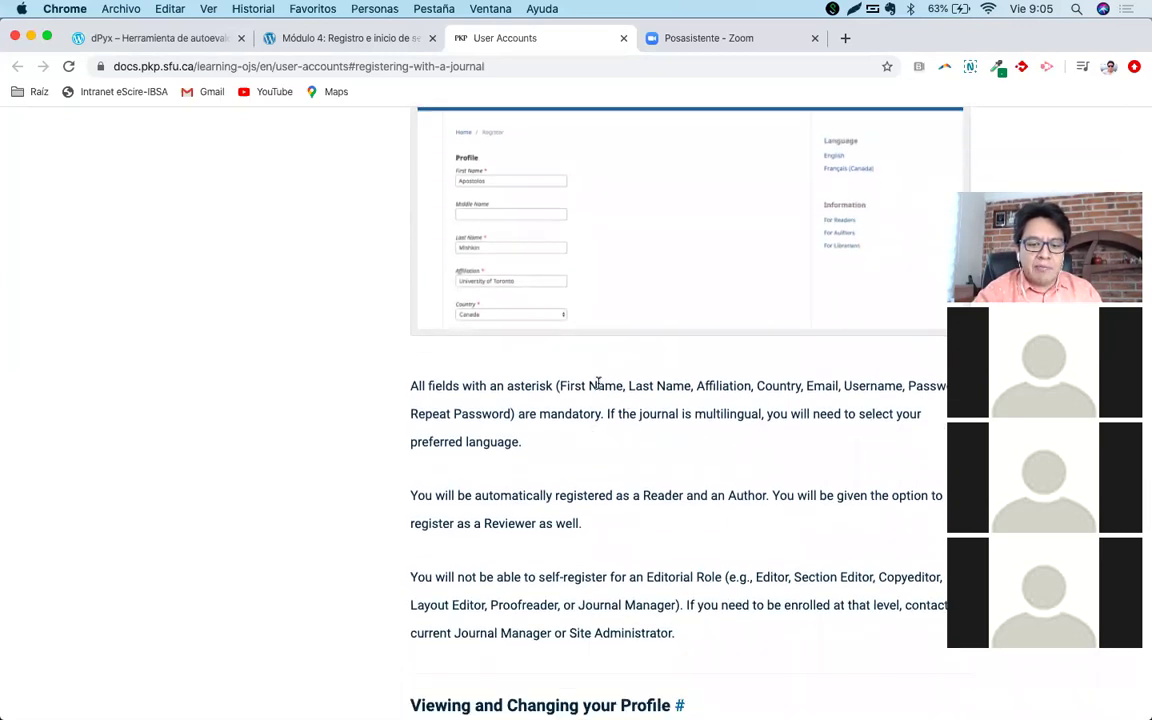
{"action": "scroll", "coordinate": [568, 410], "scroll_direction": "down", "scroll_amount": 2}
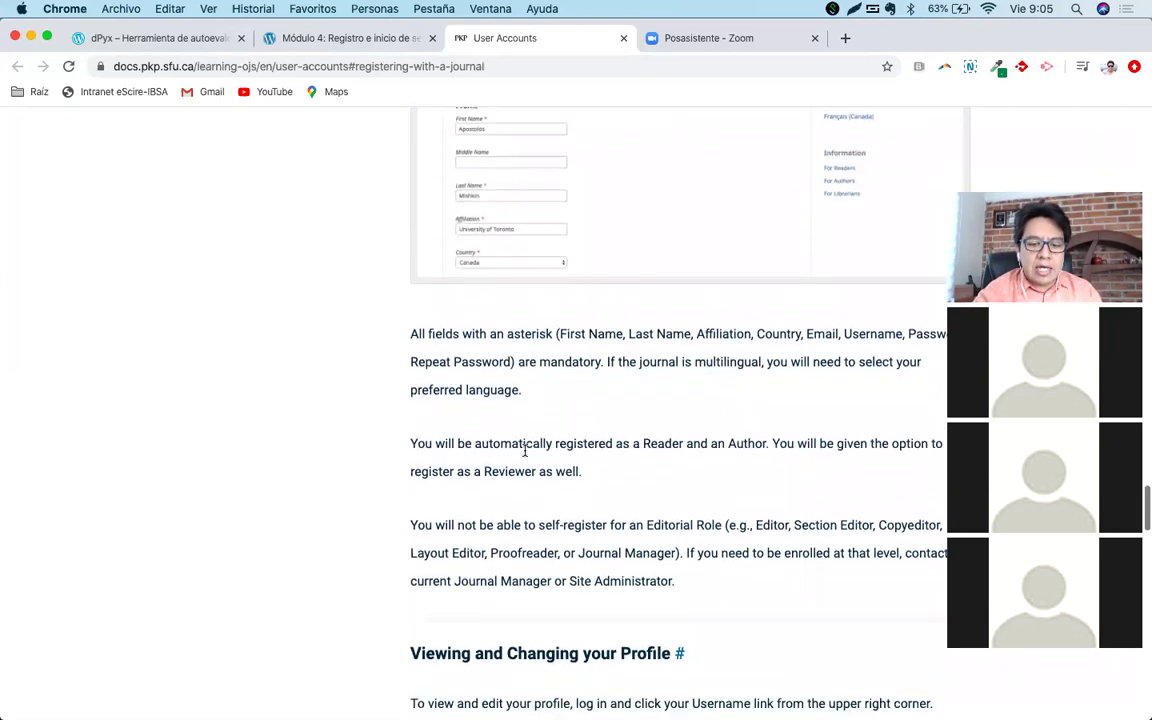
{"action": "scroll", "coordinate": [576, 432], "scroll_direction": "up", "scroll_amount": 7}
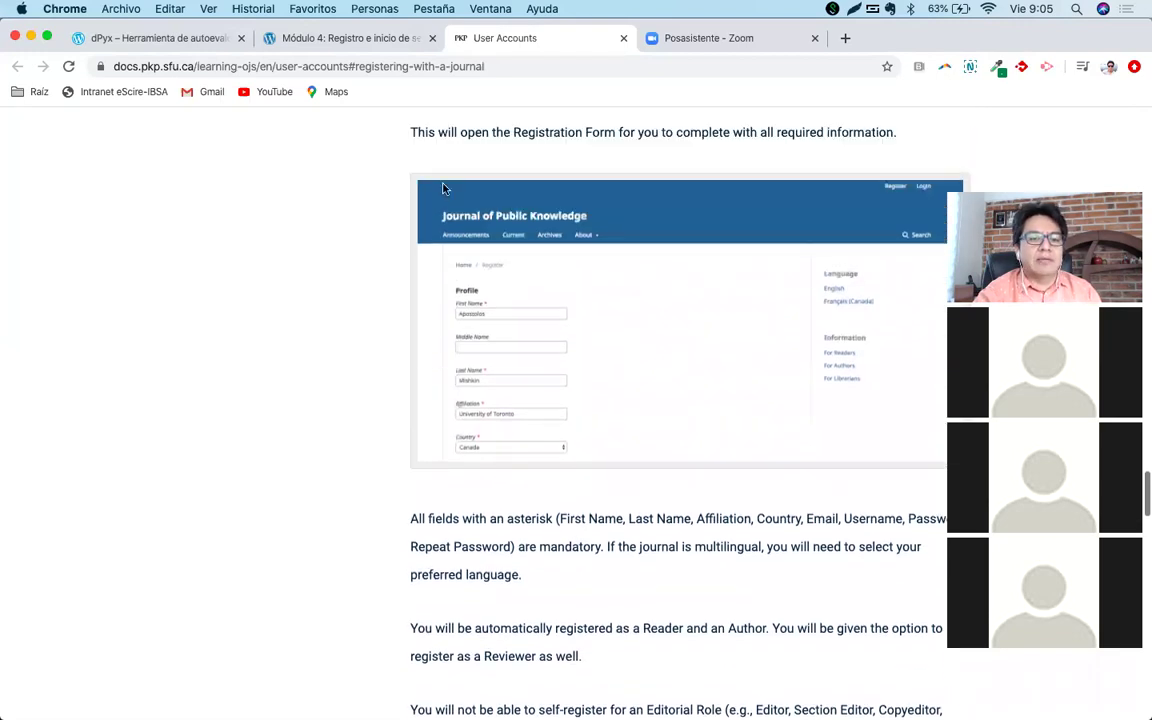
{"action": "left_click", "coordinate": [341, 40]}
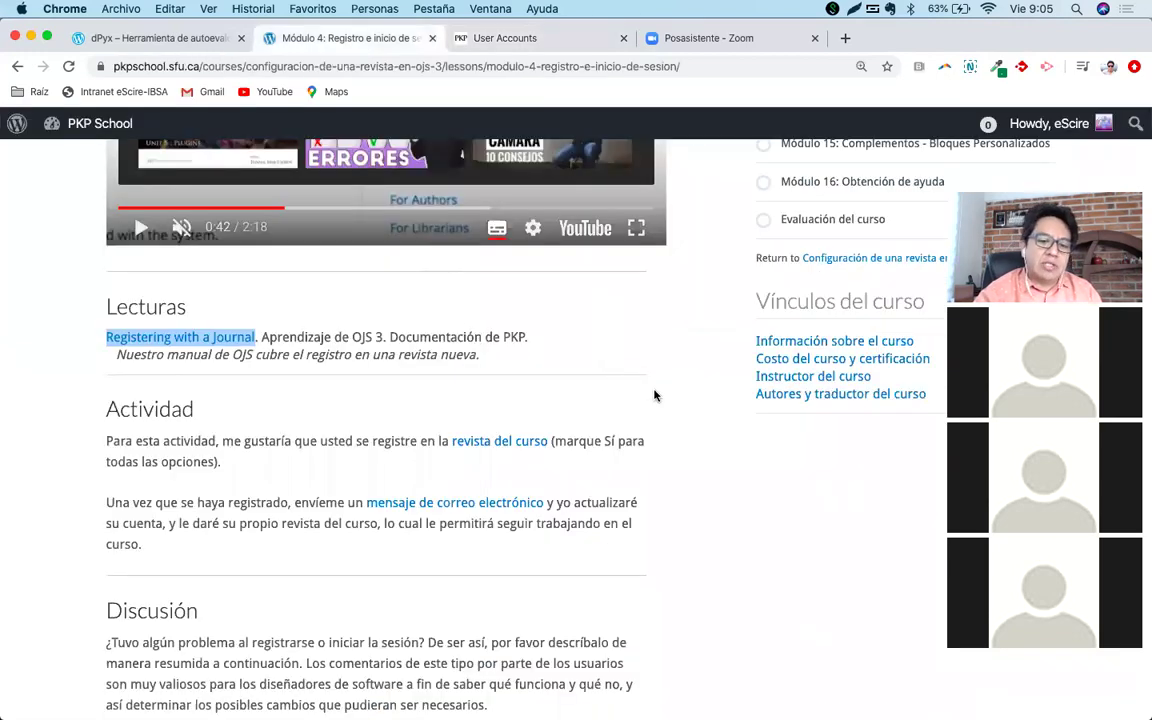
Step: Scroll to the Actividad section and follow the 'revista del curso' link
{"action": "scroll", "coordinate": [222, 435], "scroll_direction": "down", "scroll_amount": 1}
{"action": "scroll", "coordinate": [222, 435], "scroll_direction": "down", "scroll_amount": 2}
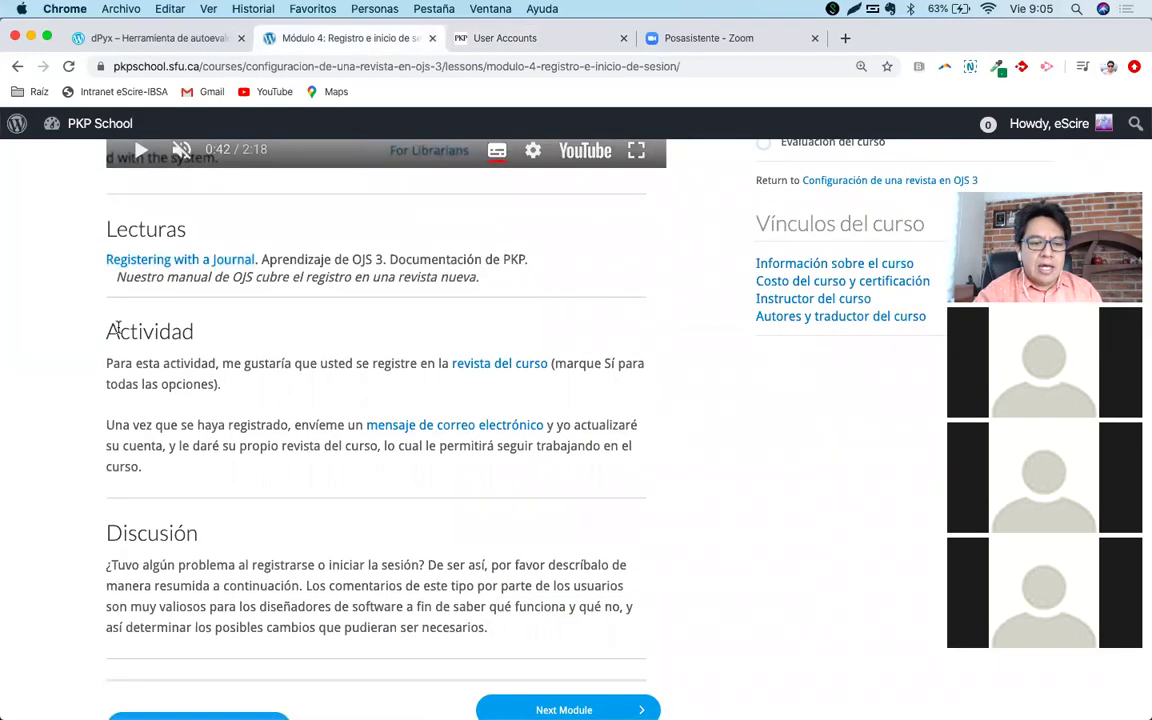
{"action": "left_click_drag", "start_coordinate": [113, 333], "coordinate": [239, 323]}
{"action": "left_click", "coordinate": [239, 323]}
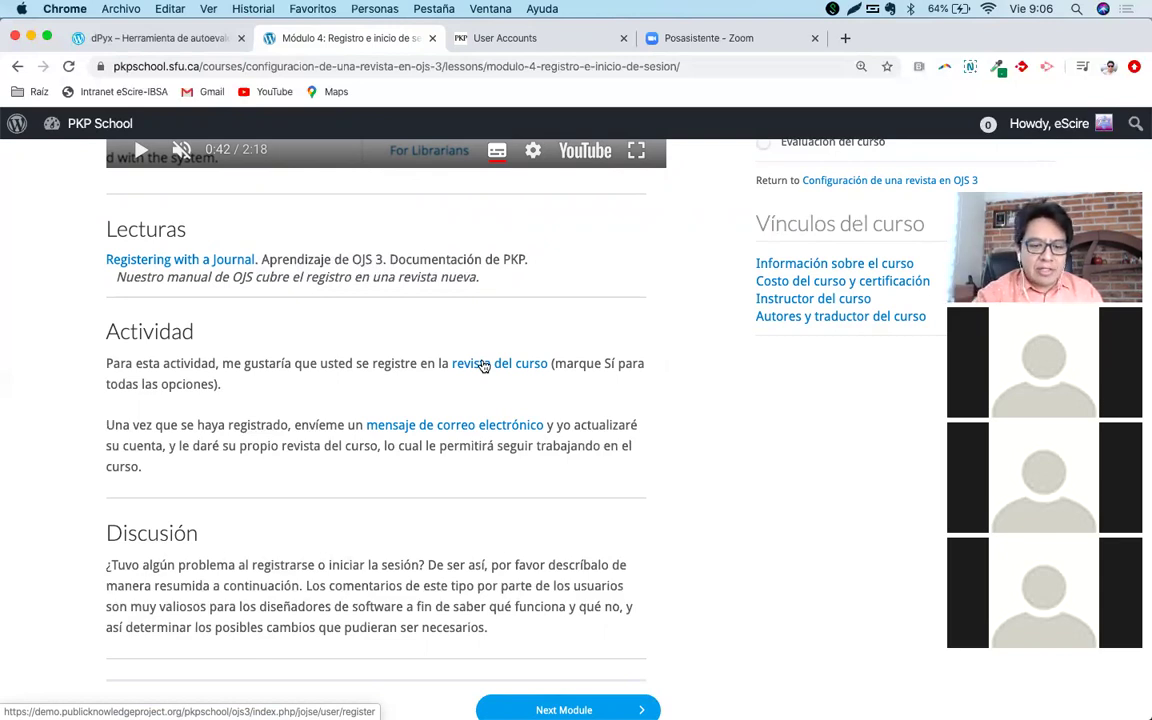
{"action": "left_click", "coordinate": [483, 366]}
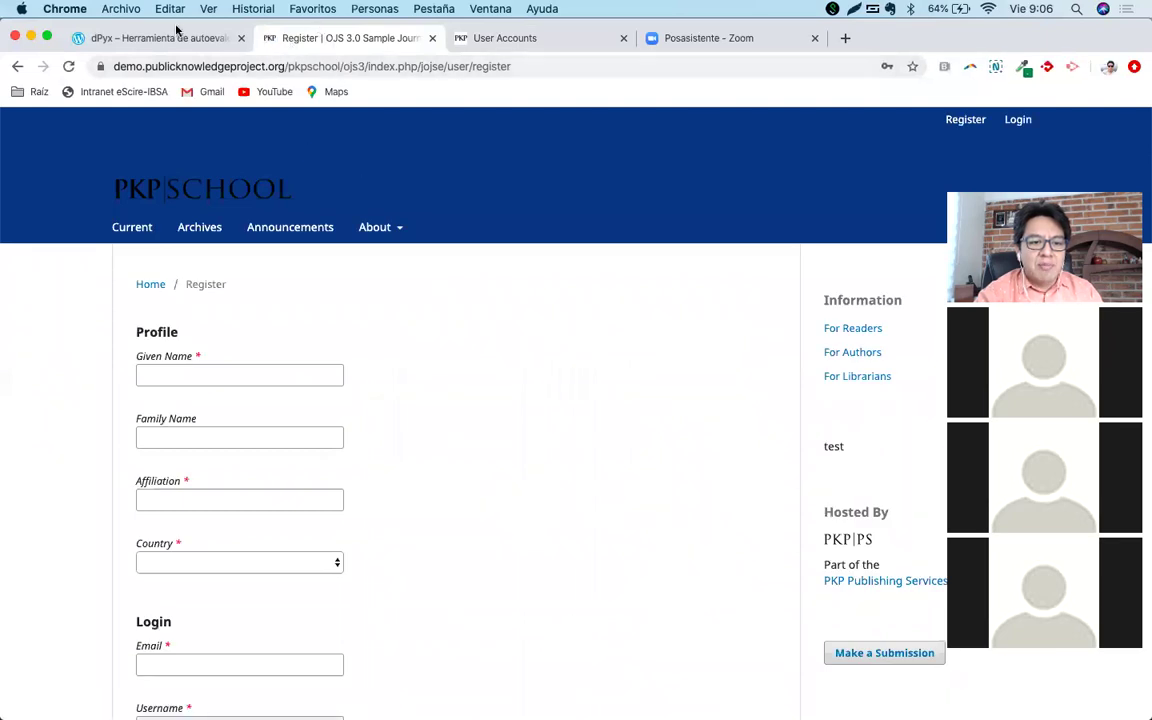
Step: Go back, close the User Accounts guide, and open 'revista del curso' in a new tab
{"action": "left_click", "coordinate": [17, 66]}
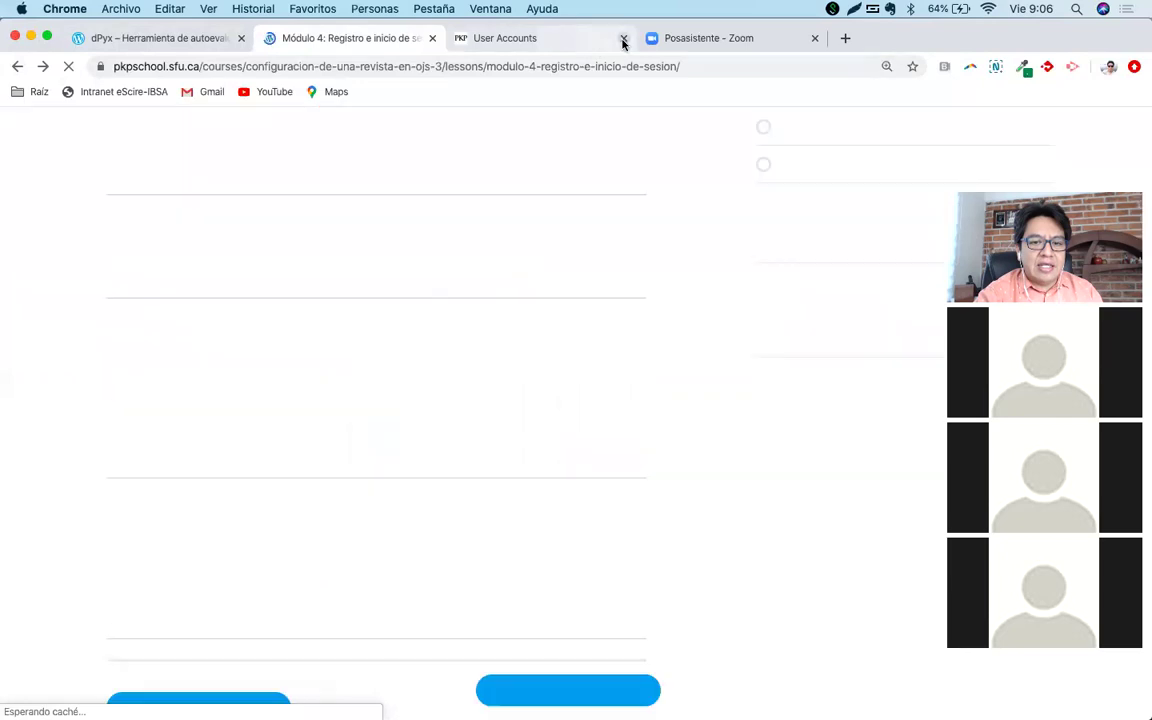
{"action": "left_click", "coordinate": [623, 38]}
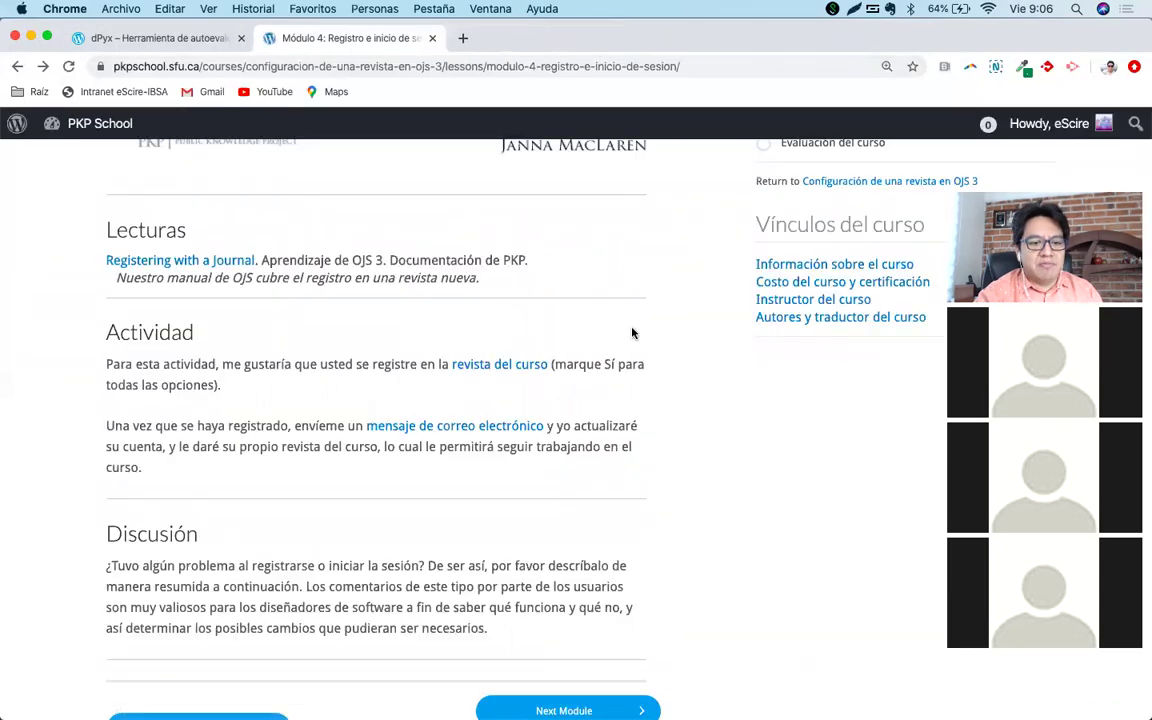
{"action": "right_click", "coordinate": [493, 368]}
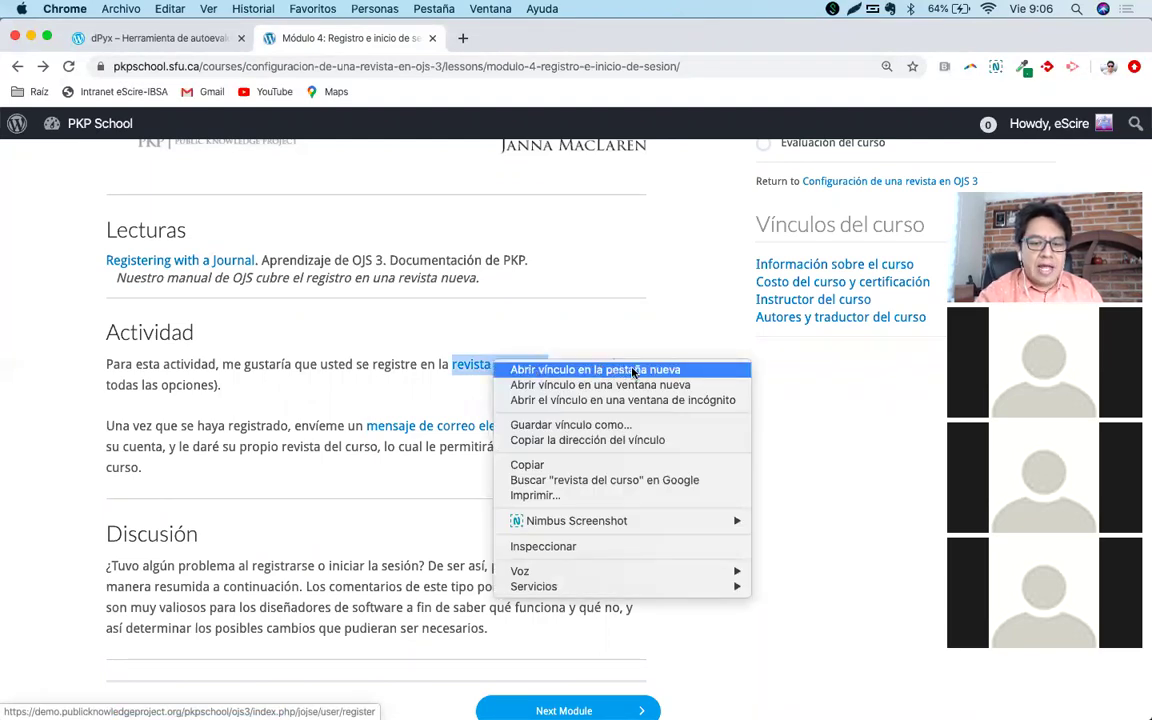
{"action": "left_click", "coordinate": [660, 372]}
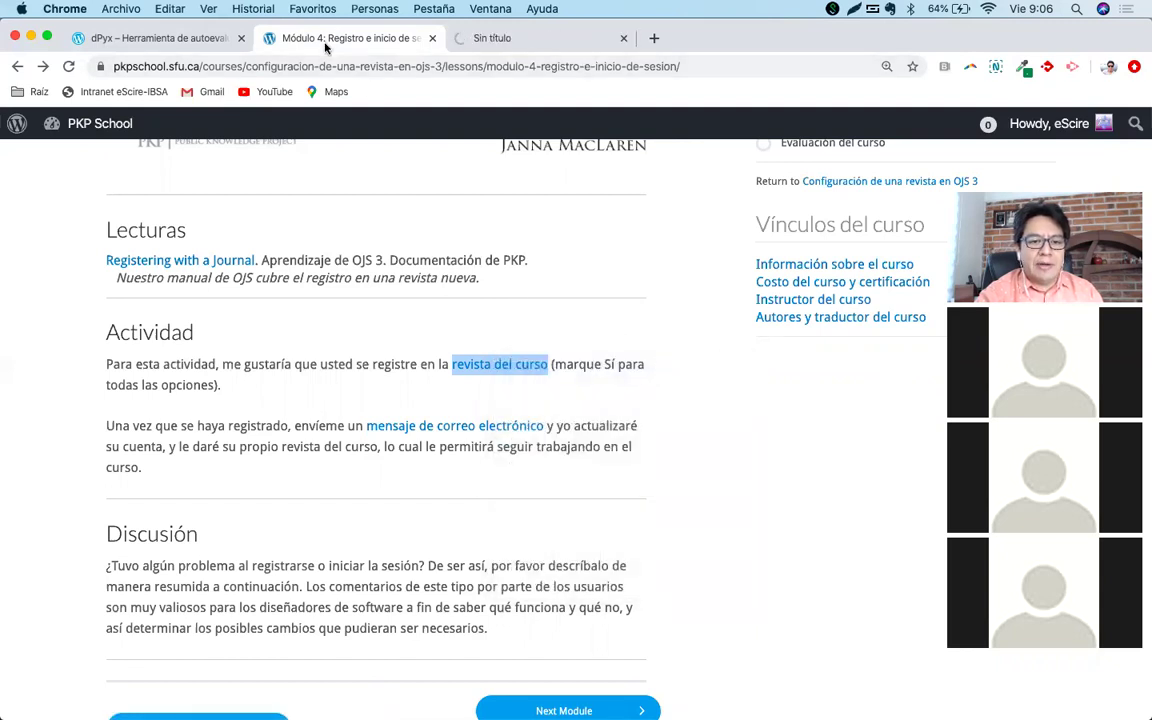
{"action": "left_click", "coordinate": [490, 40]}
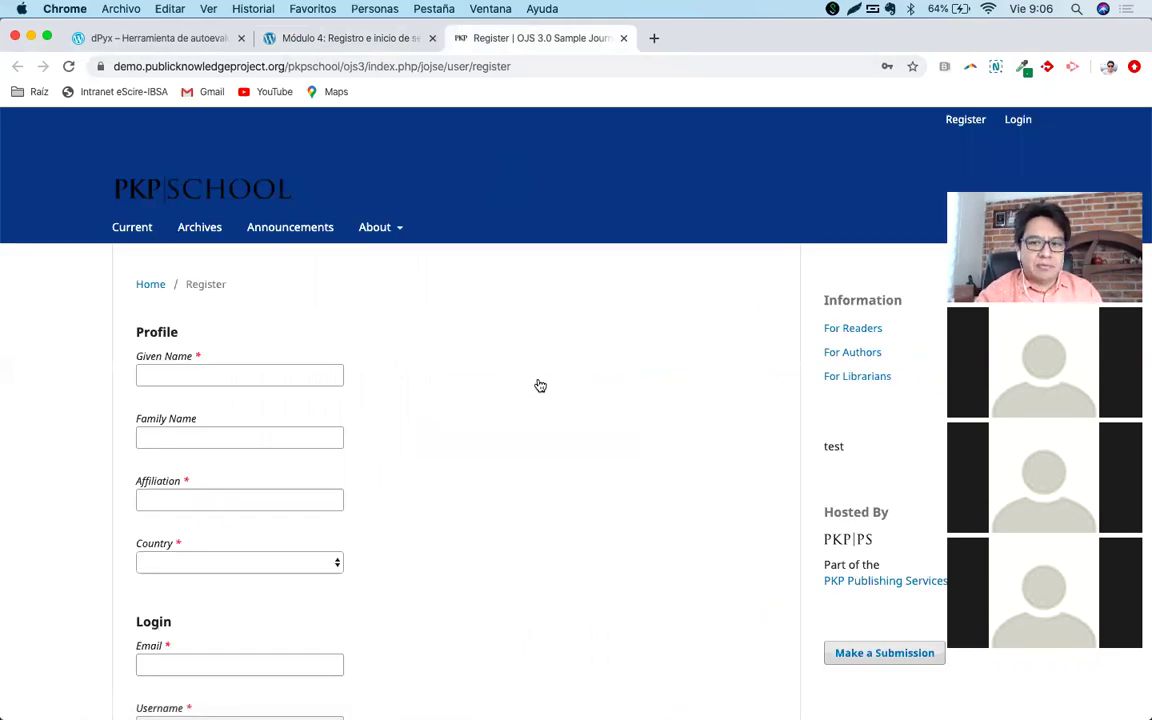
Step: Enter eScire as Given Name and Affiliation, and choose Mexico as the country
{"action": "scroll", "coordinate": [540, 386], "scroll_direction": "down", "scroll_amount": 10}
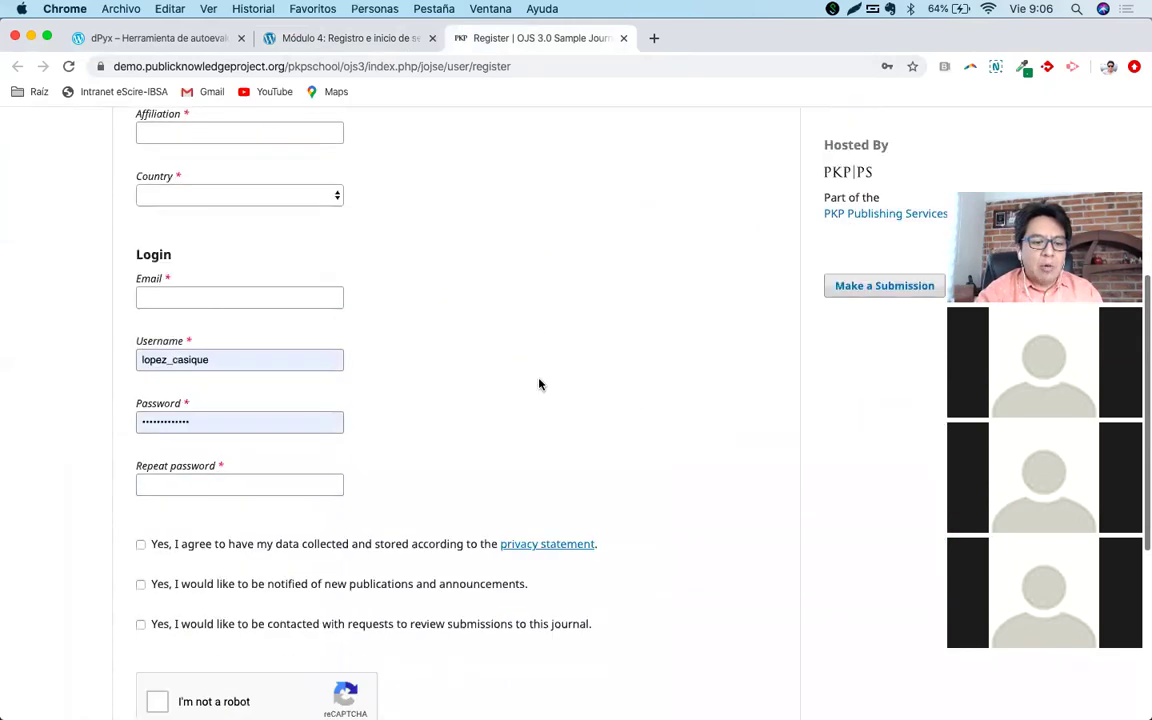
{"action": "scroll", "coordinate": [539, 385], "scroll_direction": "up", "scroll_amount": 8}
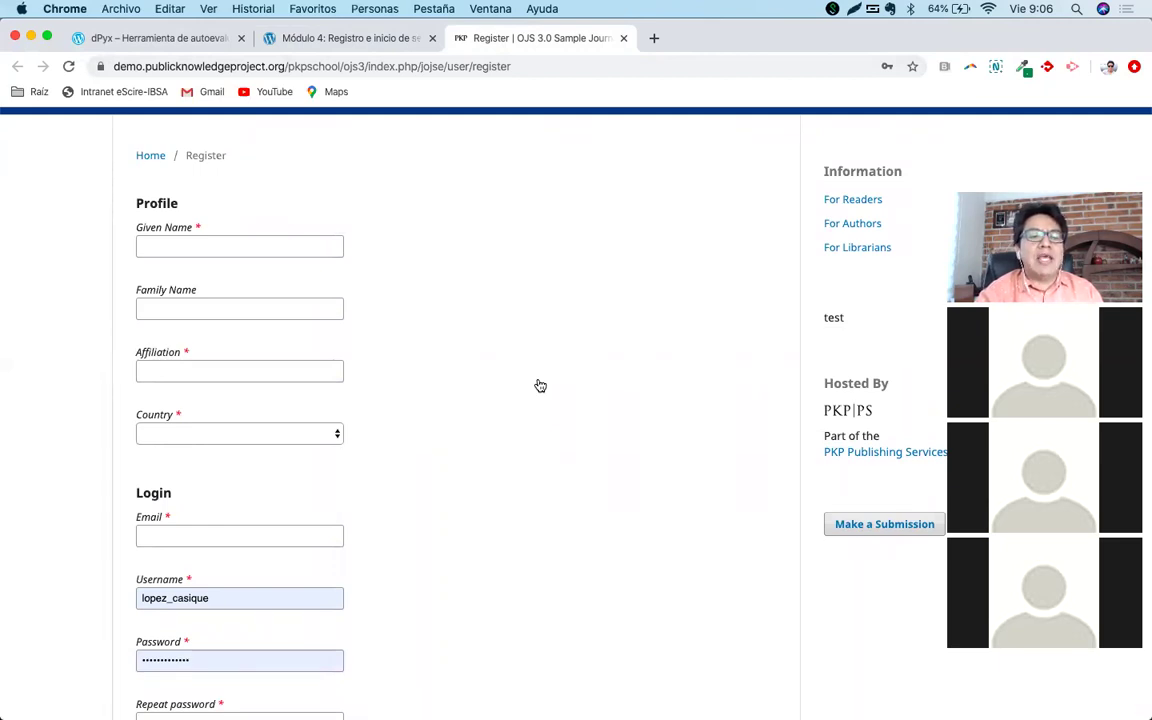
{"action": "left_click", "coordinate": [258, 248]}
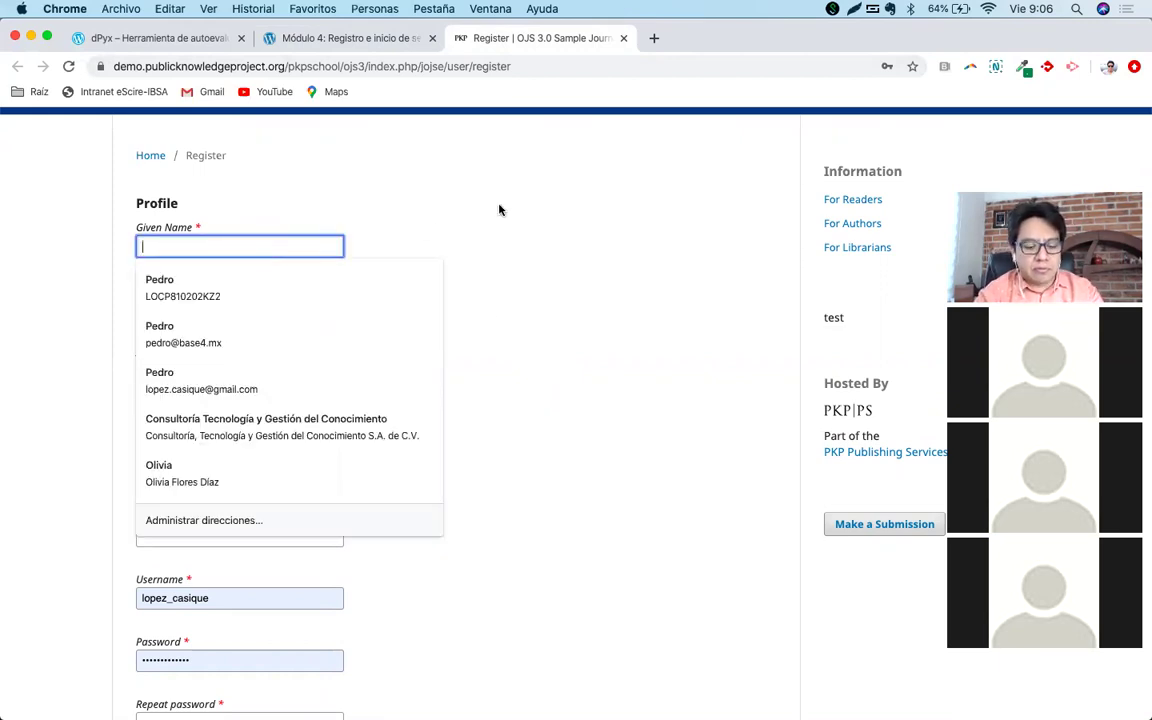
{"action": "type", "text": "eScire"}
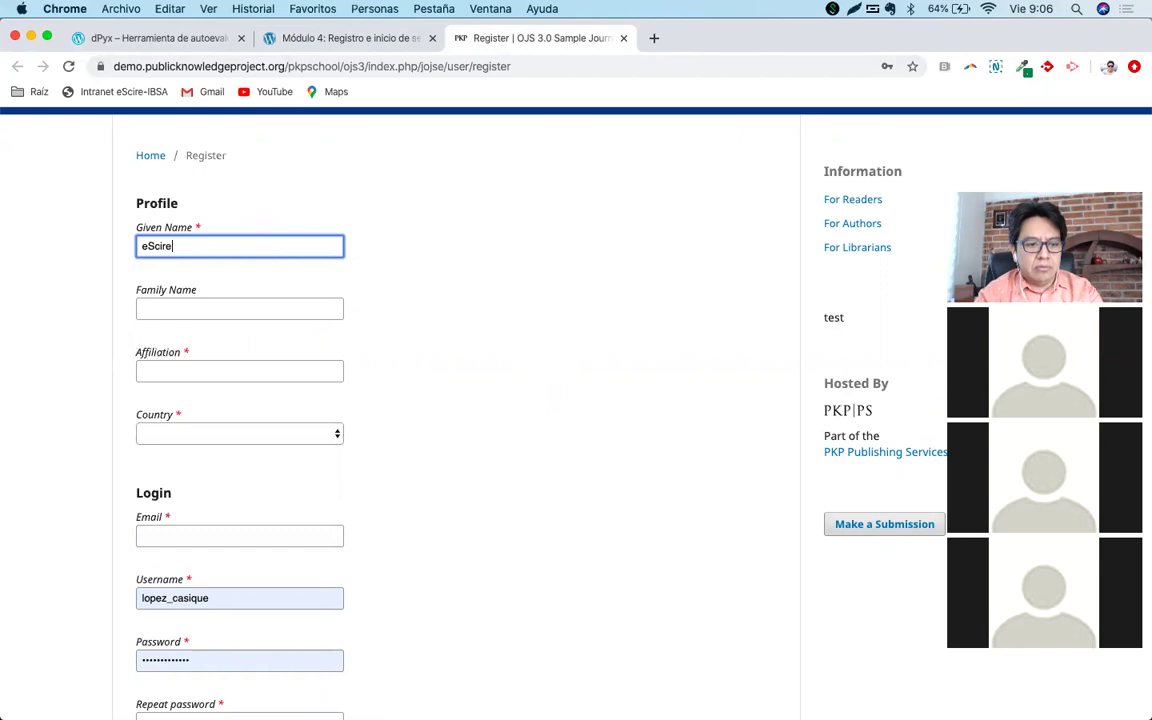
{"action": "left_click", "coordinate": [270, 369]}
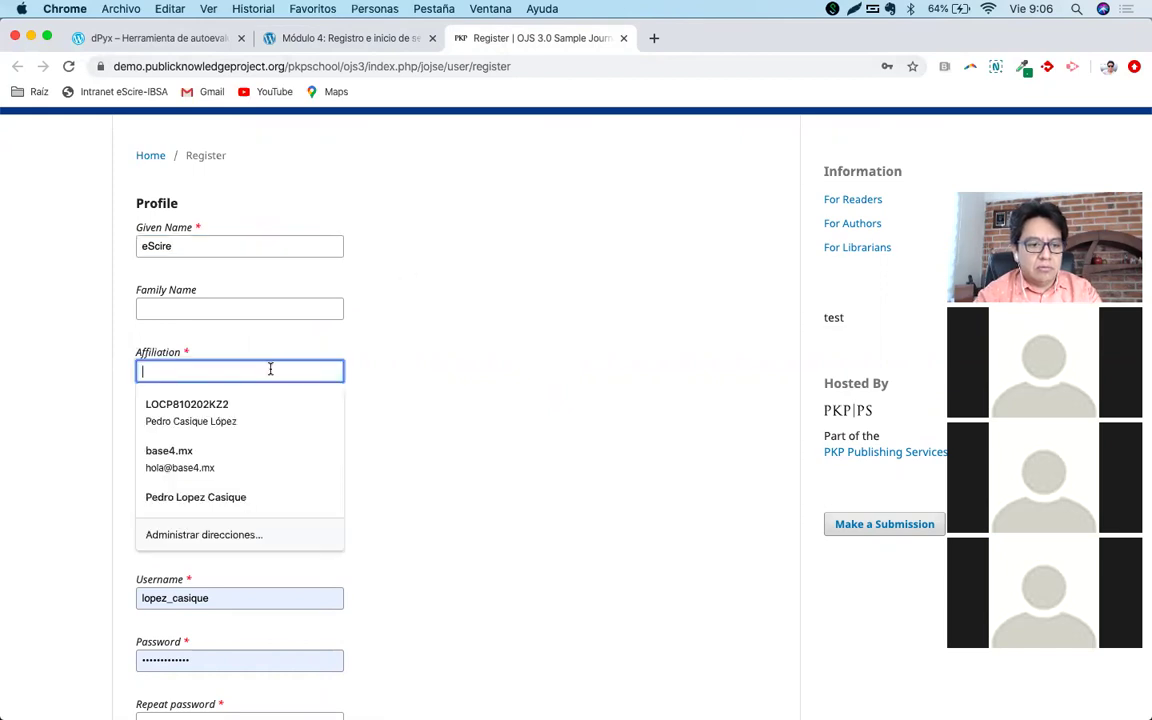
{"action": "type", "text": "eScire"}
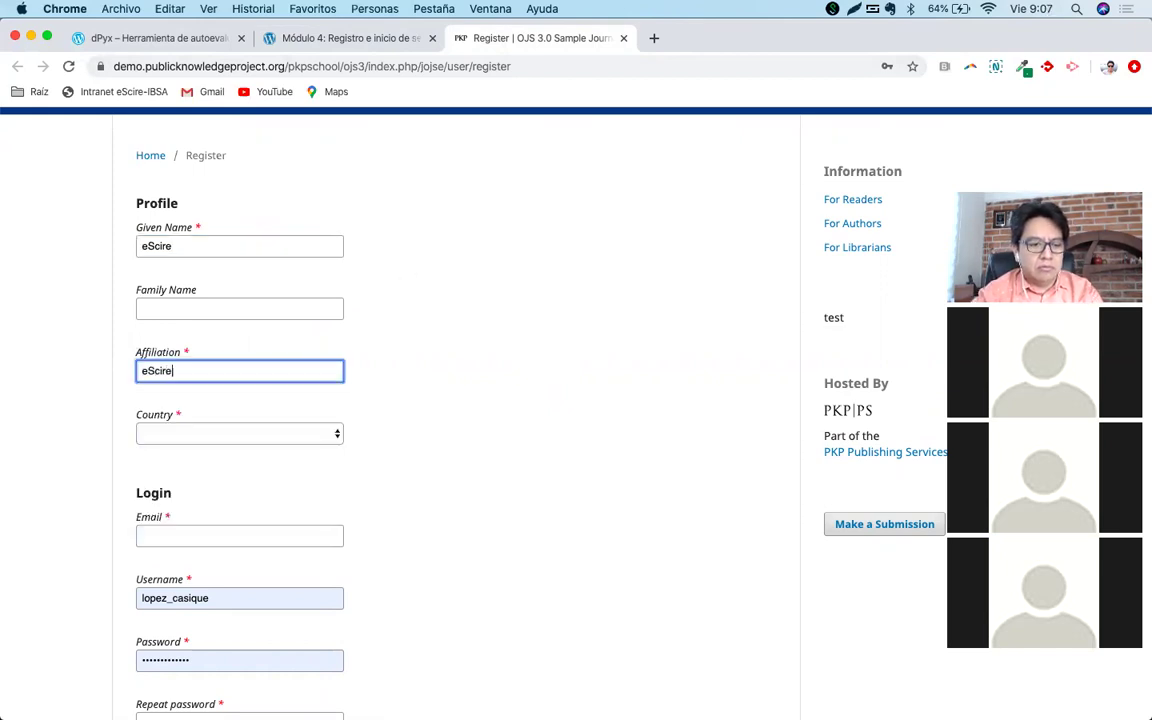
{"action": "left_click", "coordinate": [334, 435]}
{"action": "type", "text": "mexico"}
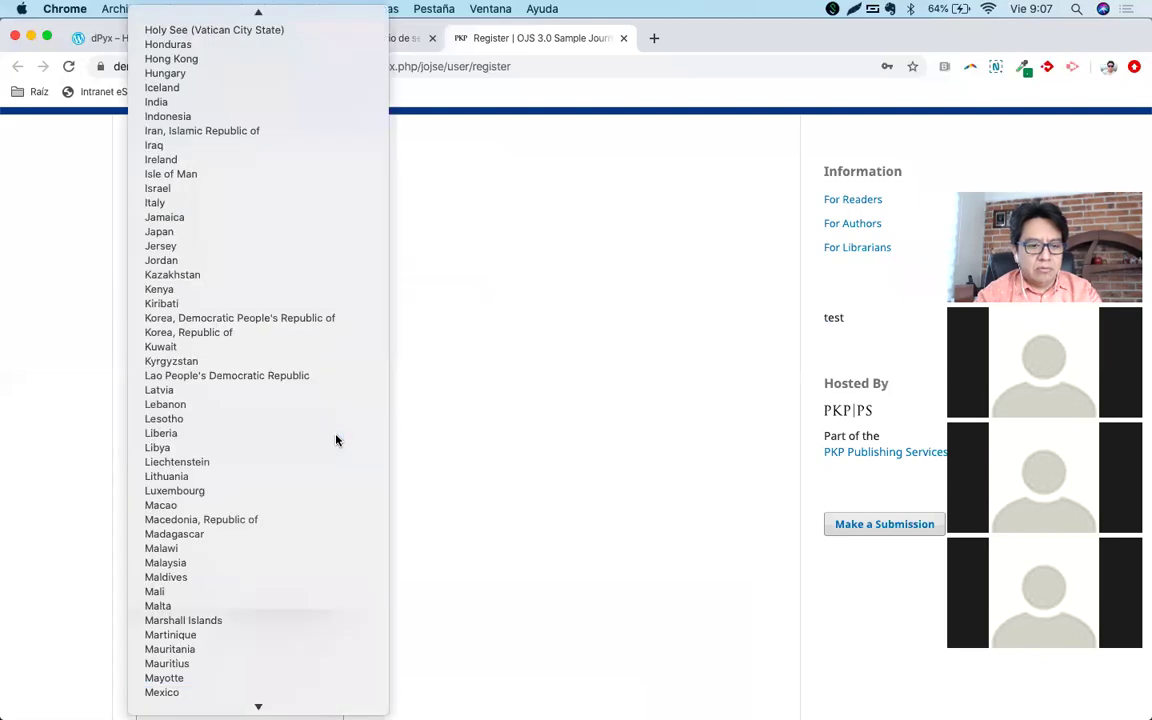
{"action": "key", "text": "Return"}
Step: Fill in the contact email, a username, and the account password with its confirmation
{"action": "scroll", "coordinate": [478, 425], "scroll_direction": "down", "scroll_amount": 5}
{"action": "left_click", "coordinate": [251, 217]}
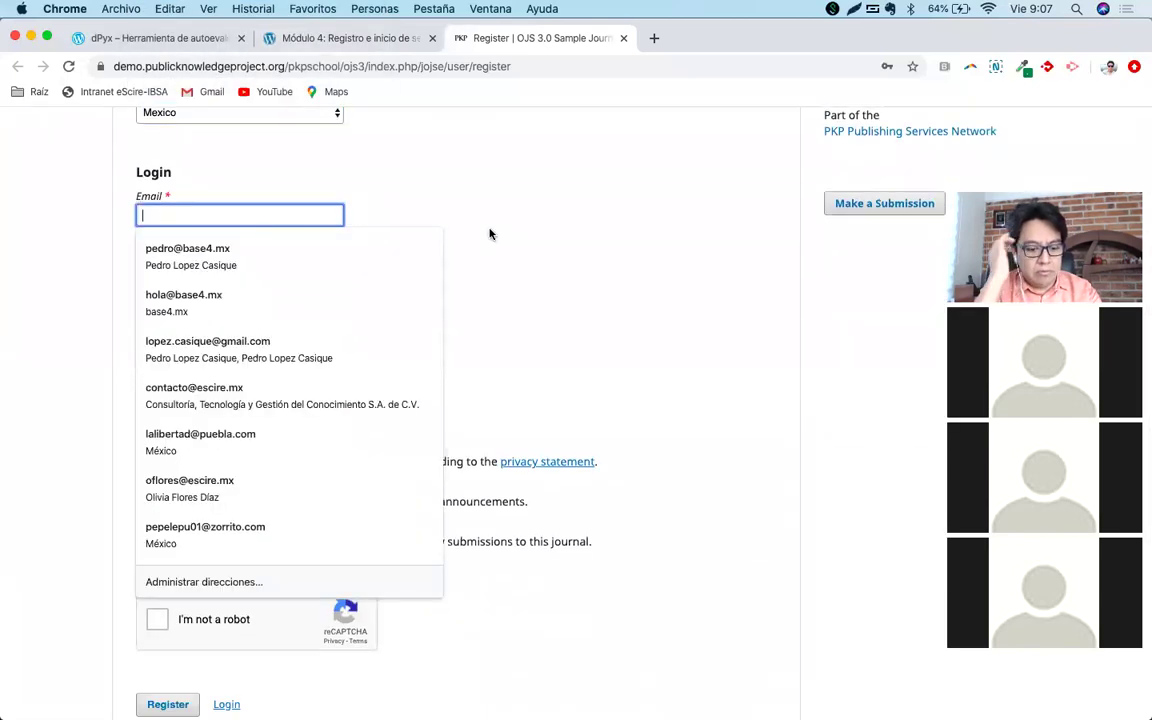
{"action": "type", "text": "e"}
{"action": "key", "text": "BackSpace"}
{"action": "type", "text": "contact"}
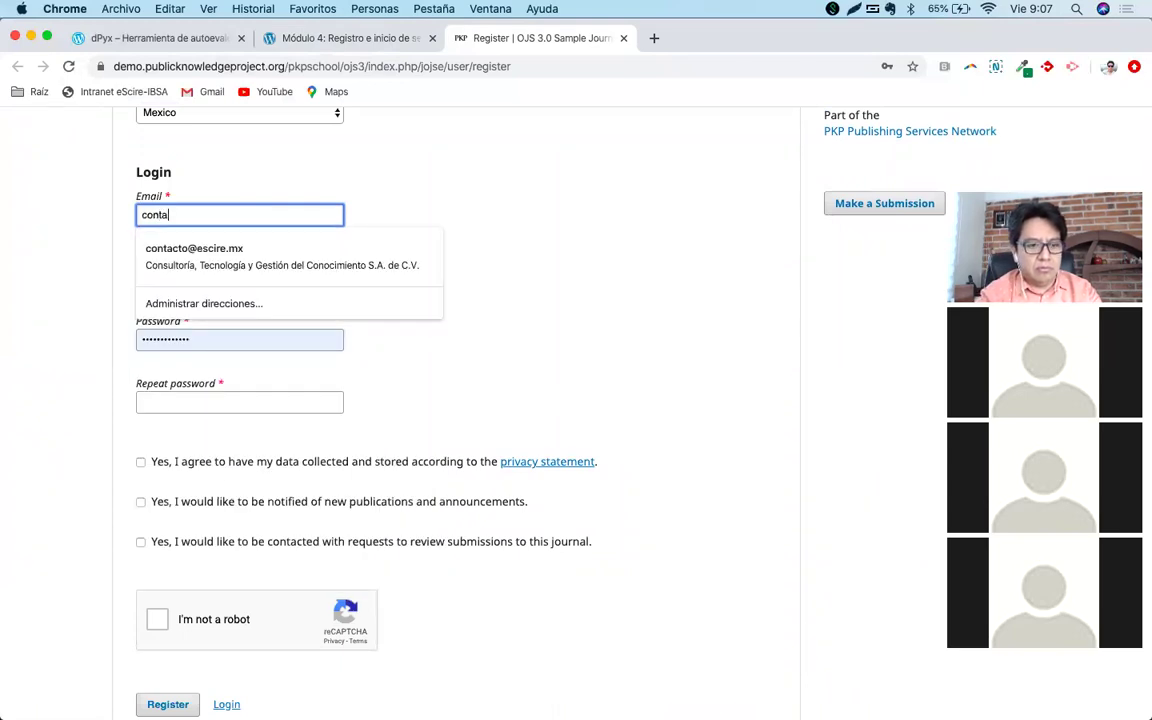
{"action": "left_click", "coordinate": [308, 250]}
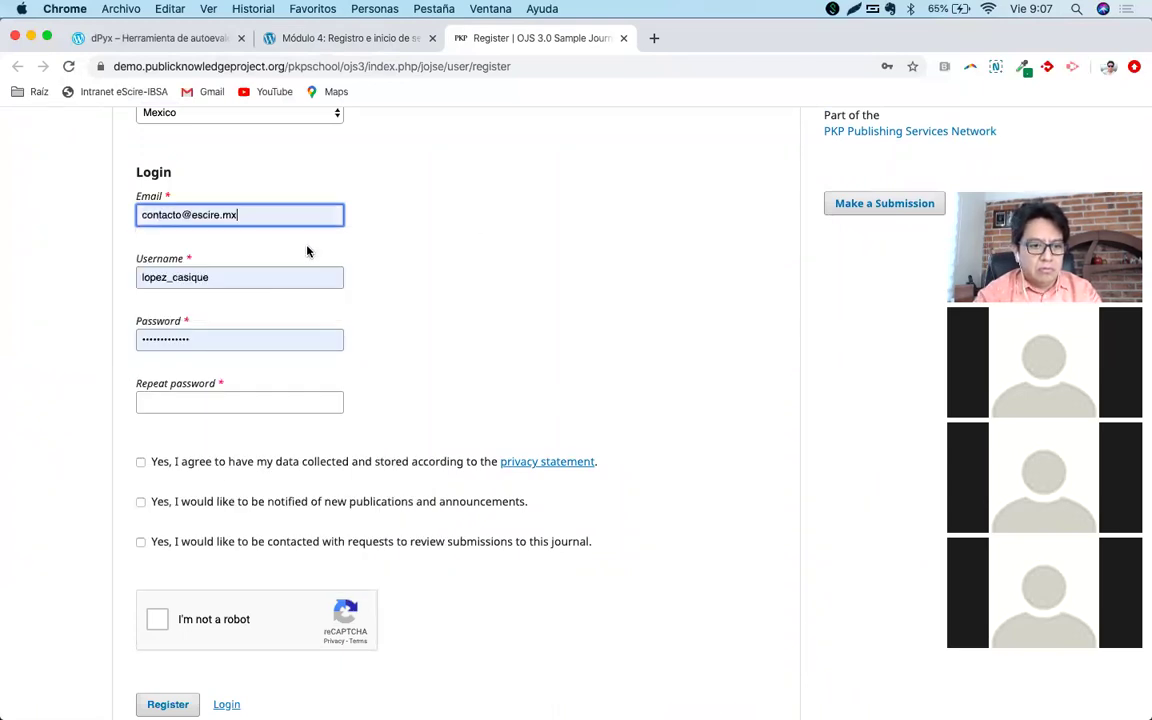
{"action": "double_click", "coordinate": [262, 277]}
{"action": "type", "text": "escire"}
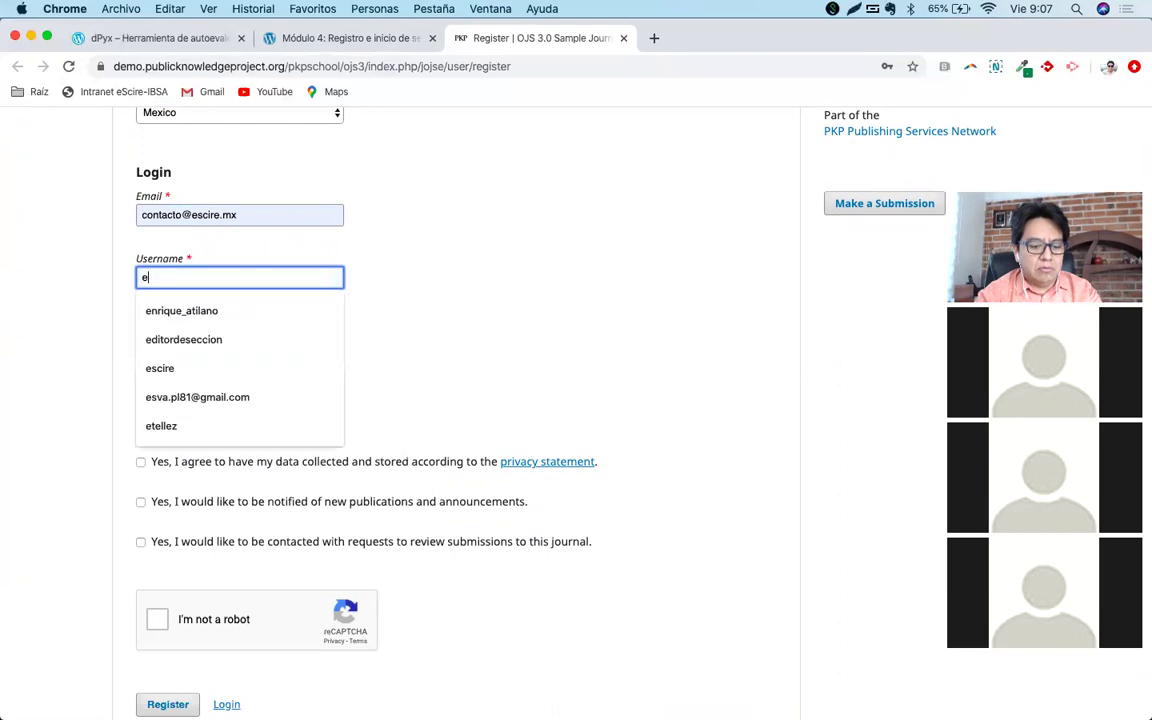
{"action": "double_click", "coordinate": [244, 337]}
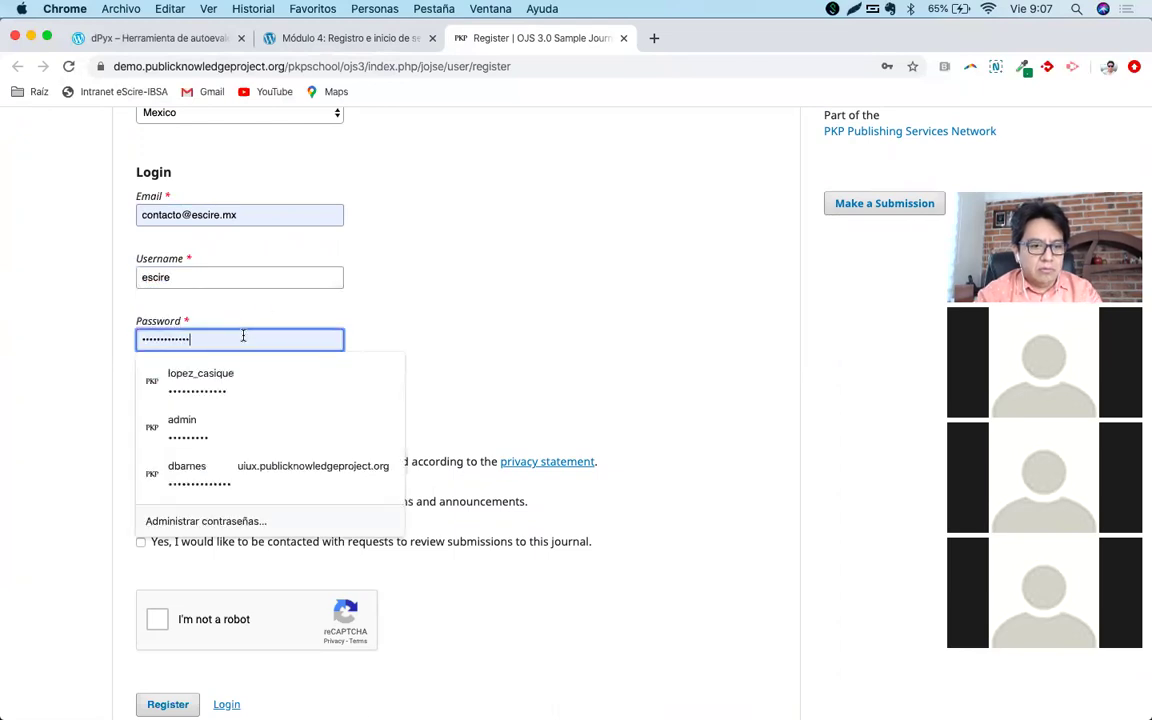
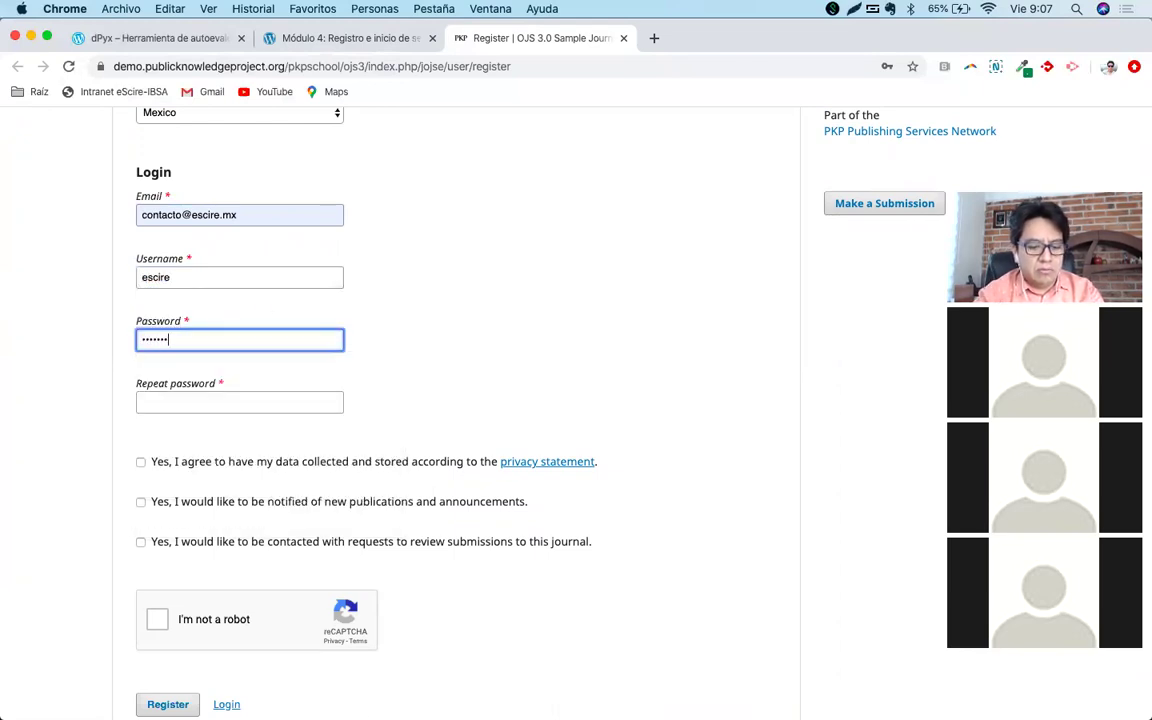
{"action": "left_click", "coordinate": [198, 400]}
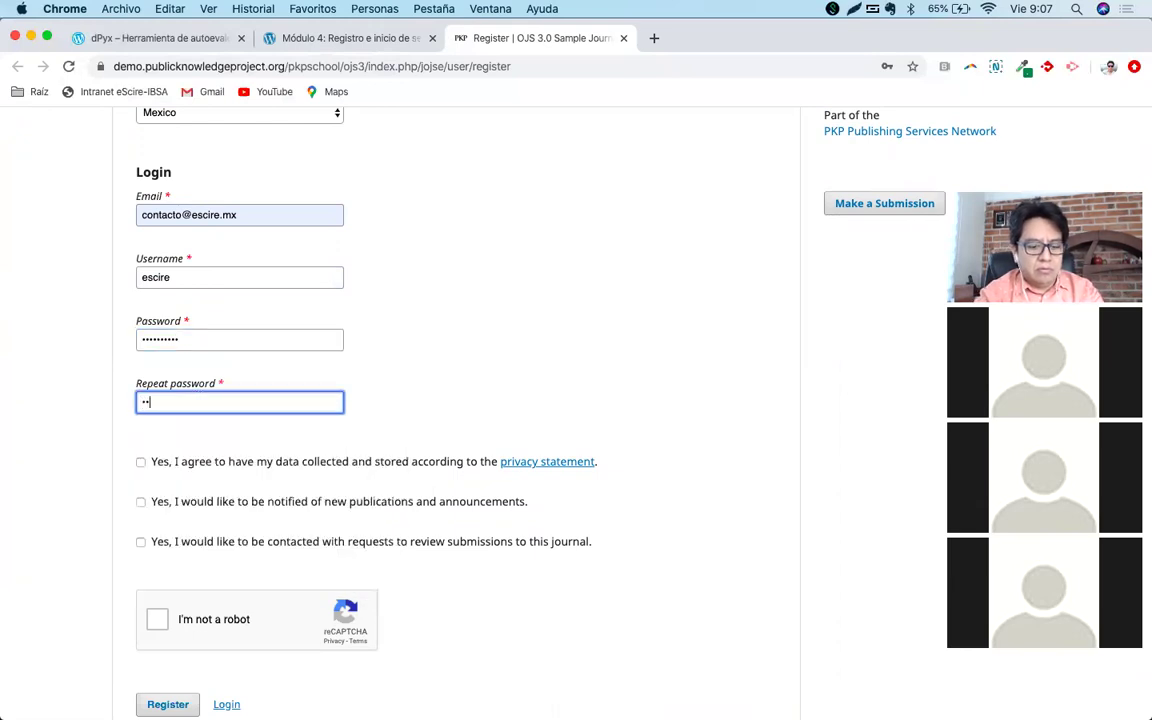
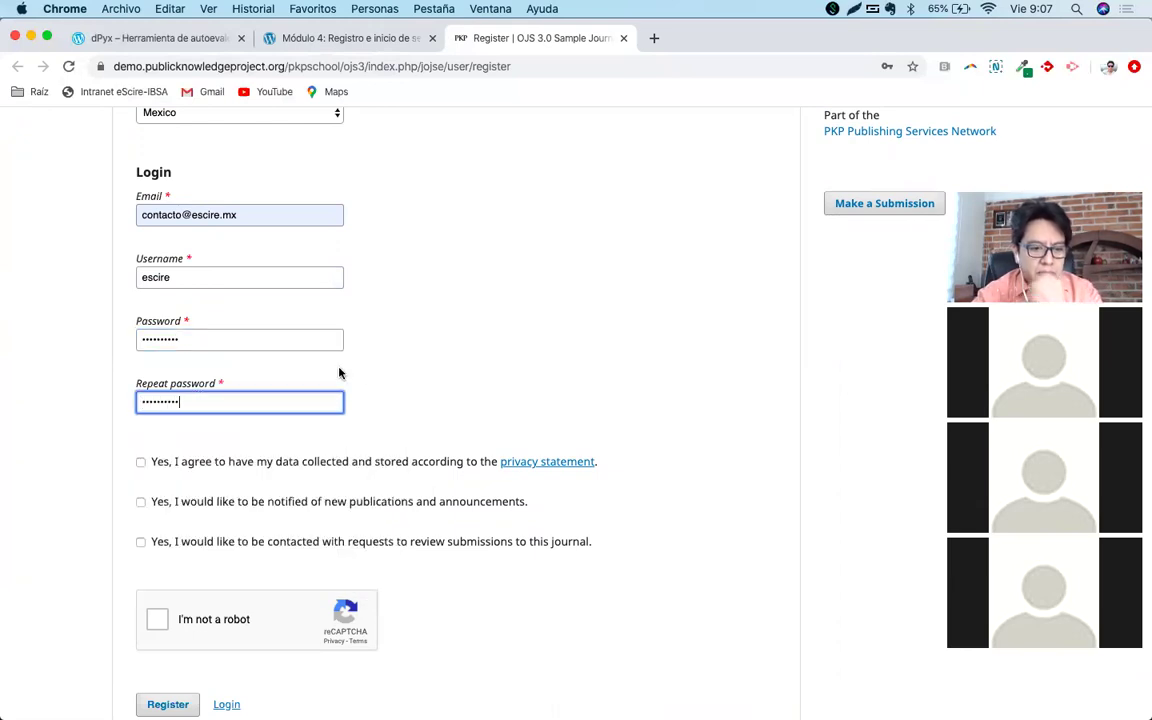
Step: Tick the data collection, new publications notification and review request checkboxes
{"action": "scroll", "coordinate": [350, 373], "scroll_direction": "down", "scroll_amount": 1}
{"action": "scroll", "coordinate": [487, 433], "scroll_direction": "down", "scroll_amount": 3}
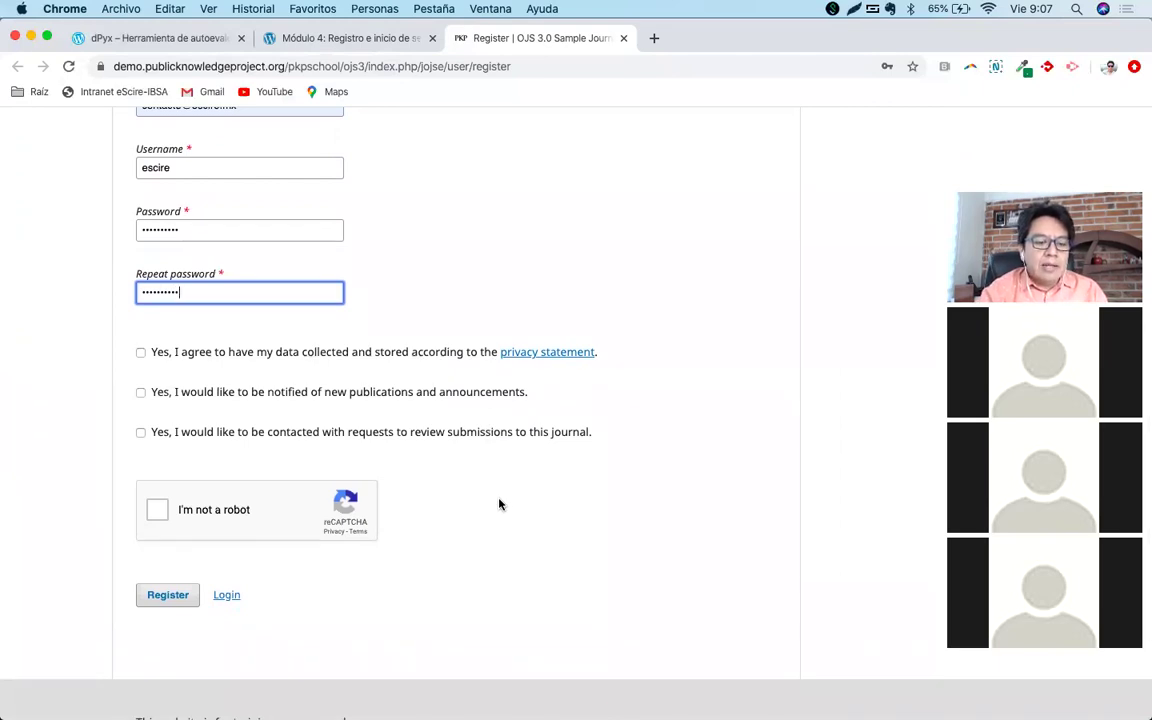
{"action": "scroll", "coordinate": [494, 500], "scroll_direction": "up", "scroll_amount": 1}
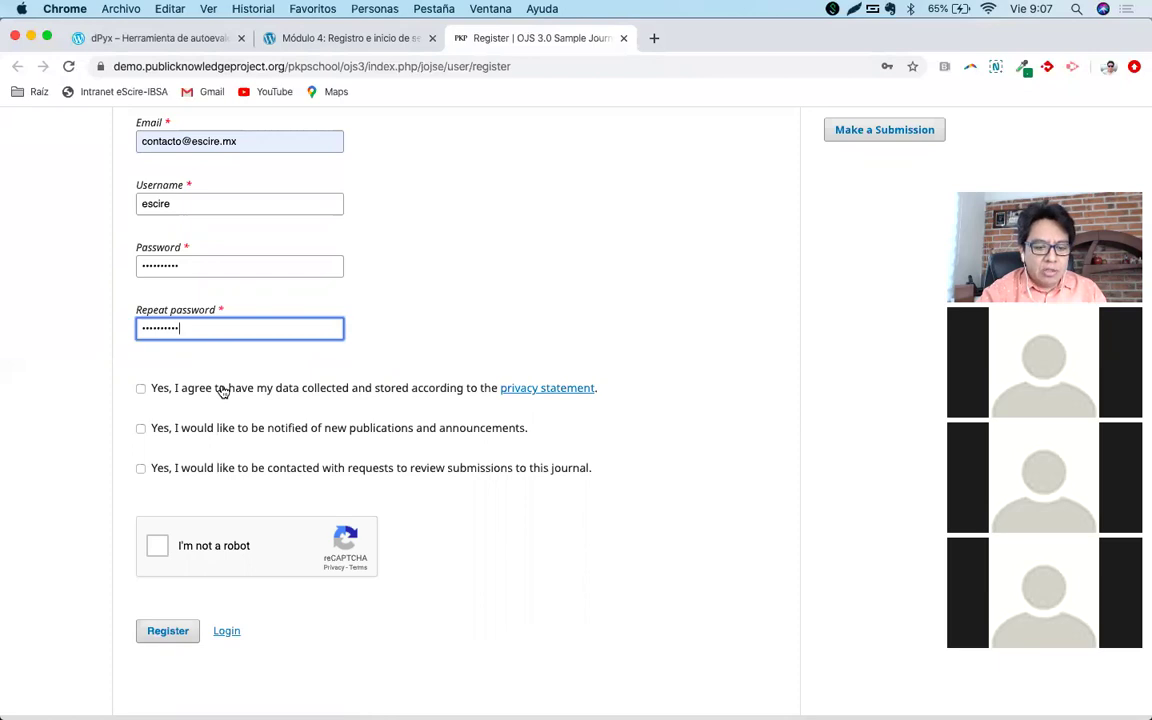
{"action": "left_click", "coordinate": [141, 388]}
{"action": "left_click", "coordinate": [141, 428]}
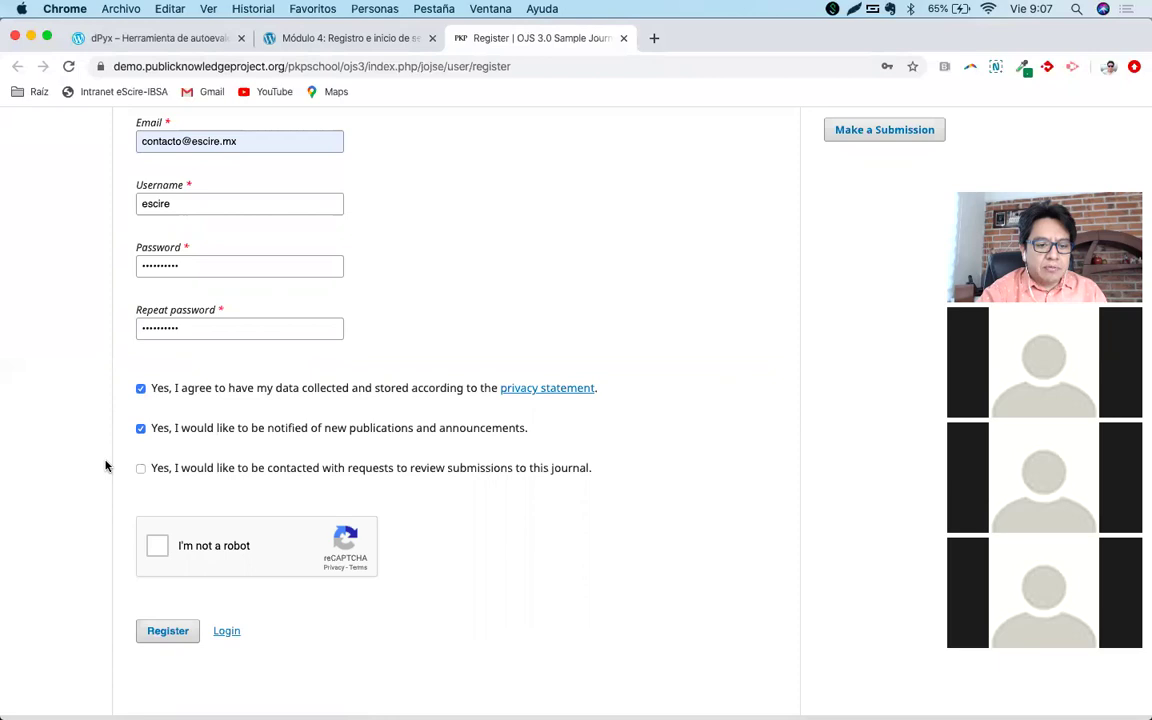
{"action": "left_click", "coordinate": [141, 468]}
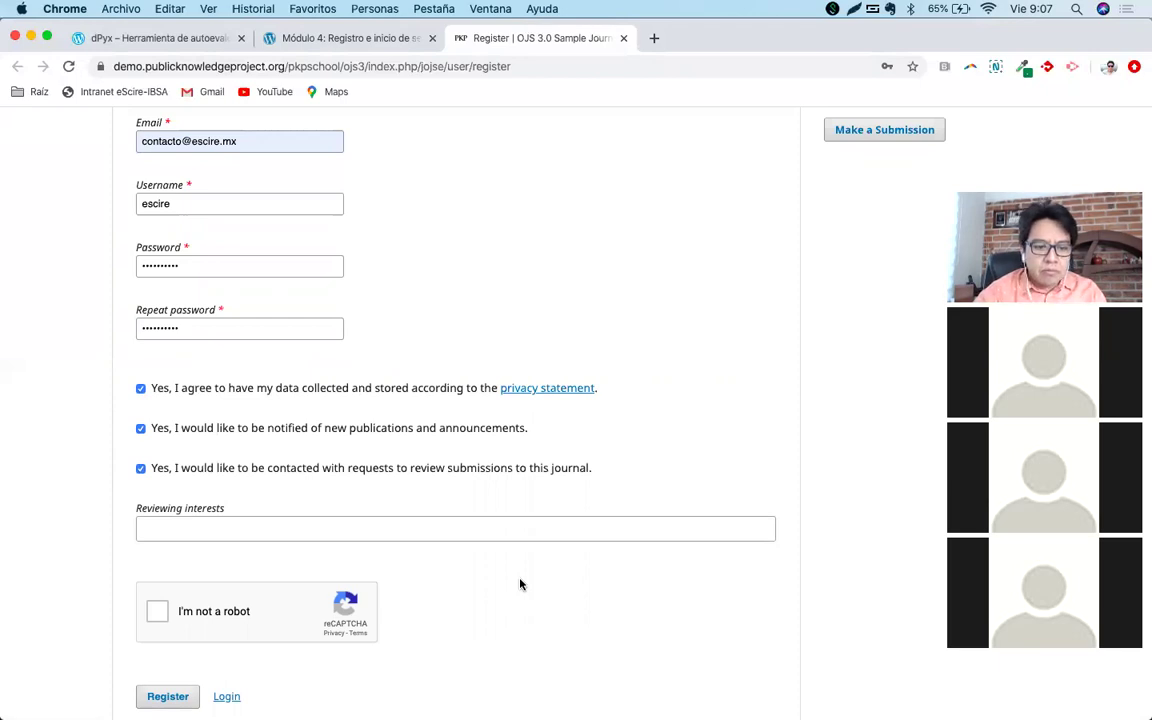
Step: Leave Family Name empty by dismissing its autofill and moving on to Affiliation
{"action": "scroll", "coordinate": [578, 548], "scroll_direction": "up", "scroll_amount": 5}
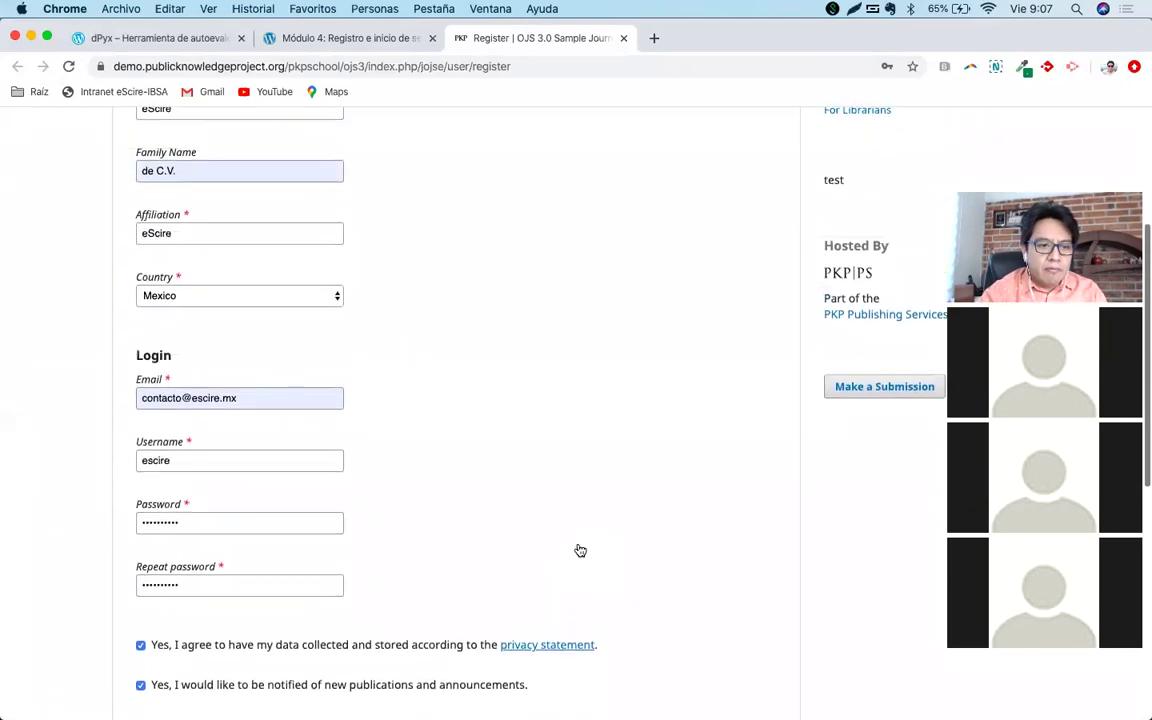
{"action": "scroll", "coordinate": [580, 551], "scroll_direction": "up", "scroll_amount": 1}
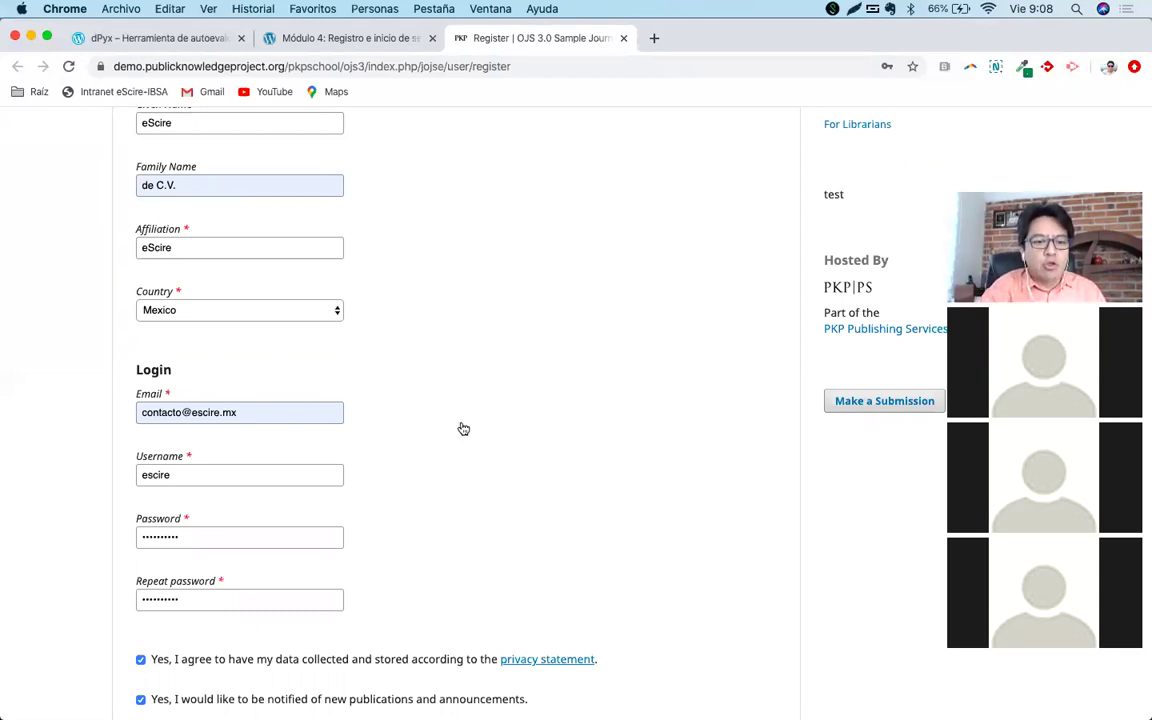
{"action": "scroll", "coordinate": [547, 455], "scroll_direction": "up", "scroll_amount": 5}
{"action": "scroll", "coordinate": [548, 455], "scroll_direction": "down", "scroll_amount": 2}
{"action": "scroll", "coordinate": [548, 455], "scroll_direction": "down", "scroll_amount": 1}
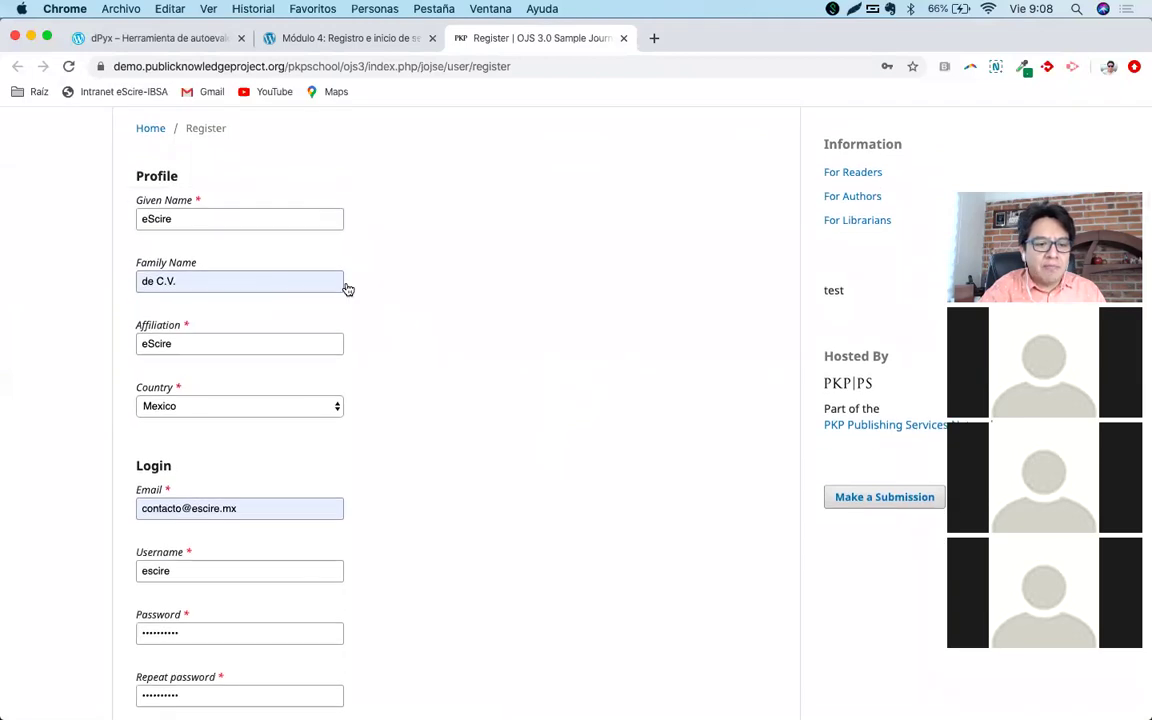
{"action": "left_click", "coordinate": [289, 277]}
{"action": "key", "text": "Escape"}
{"action": "key", "text": "Tab"}
{"action": "scroll", "coordinate": [609, 465], "scroll_direction": "down", "scroll_amount": 3}
{"action": "scroll", "coordinate": [612, 467], "scroll_direction": "down", "scroll_amount": 4}
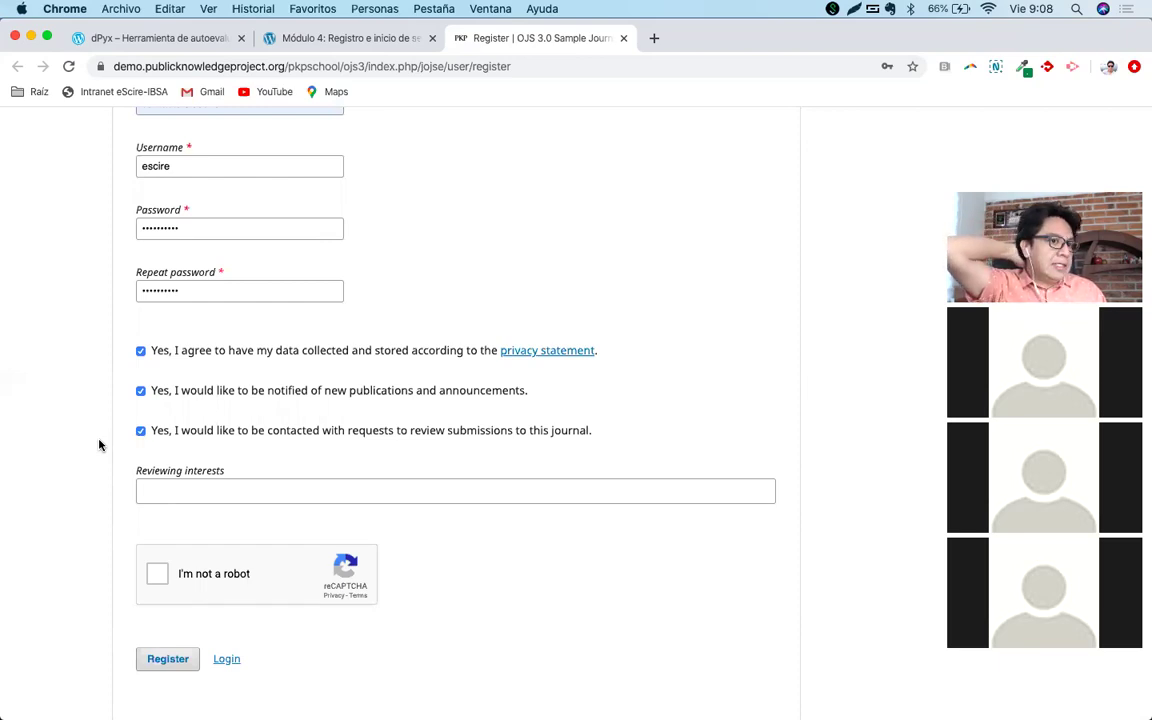
Step: Add PKP School and Cursos de OJS as reviewing interest tags
{"action": "left_click", "coordinate": [188, 490]}
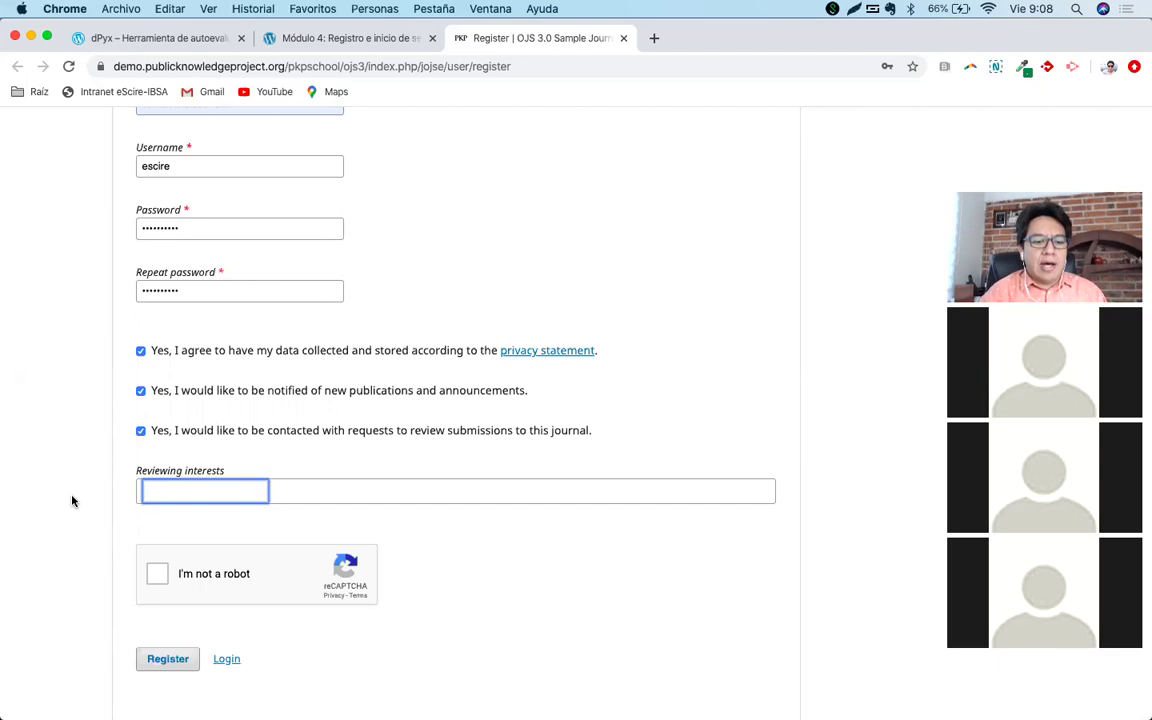
{"action": "type", "text": "KP"}
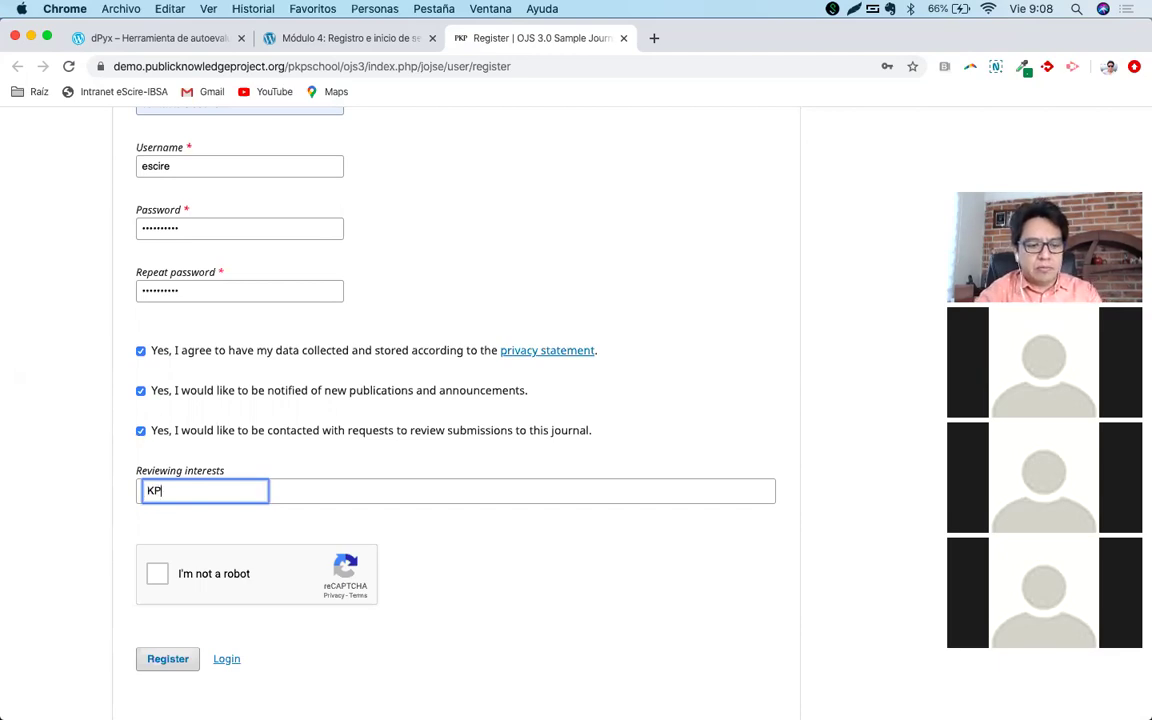
{"action": "key", "text": "BackSpace"}
{"action": "key", "text": "BackSpace"}
{"action": "type", "text": "PKP "}
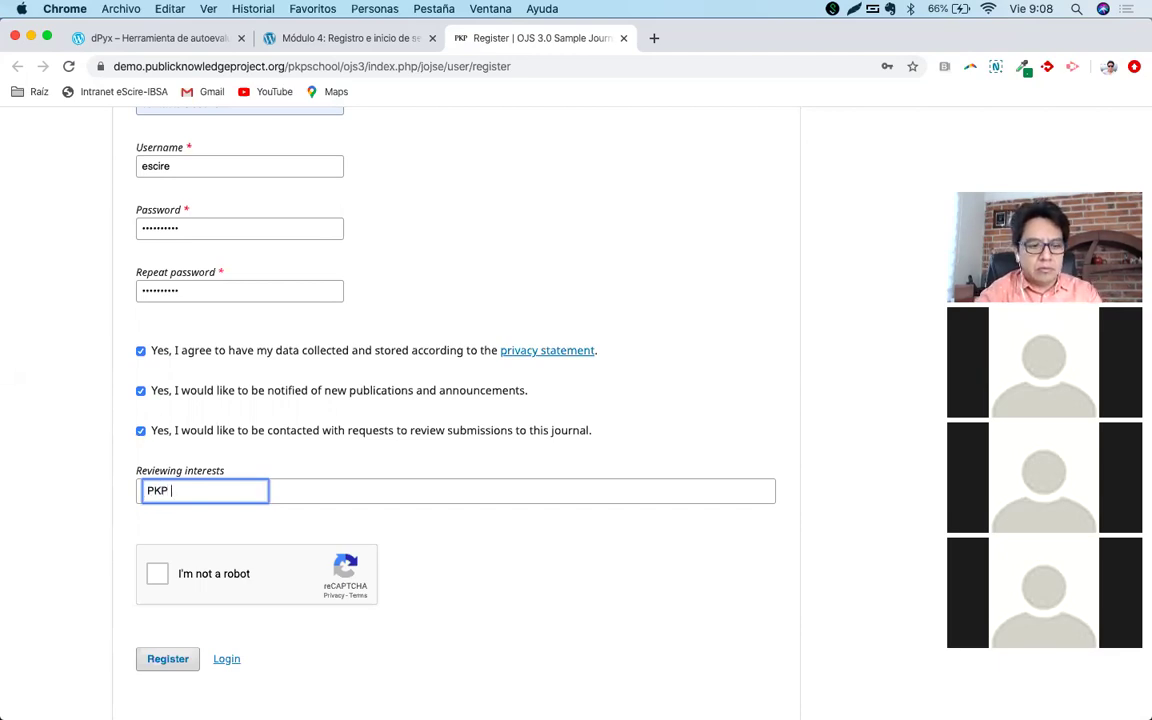
{"action": "type", "text": "School"}
{"action": "key", "text": "Return"}
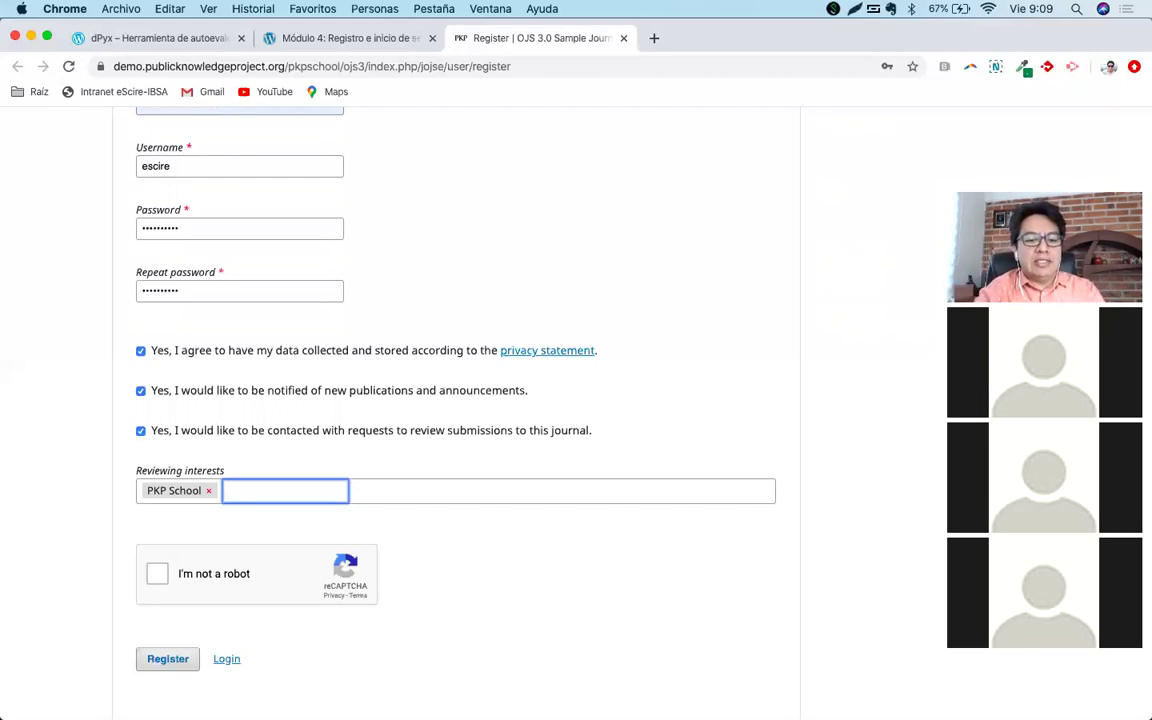
{"action": "type", "text": "Cursos"}
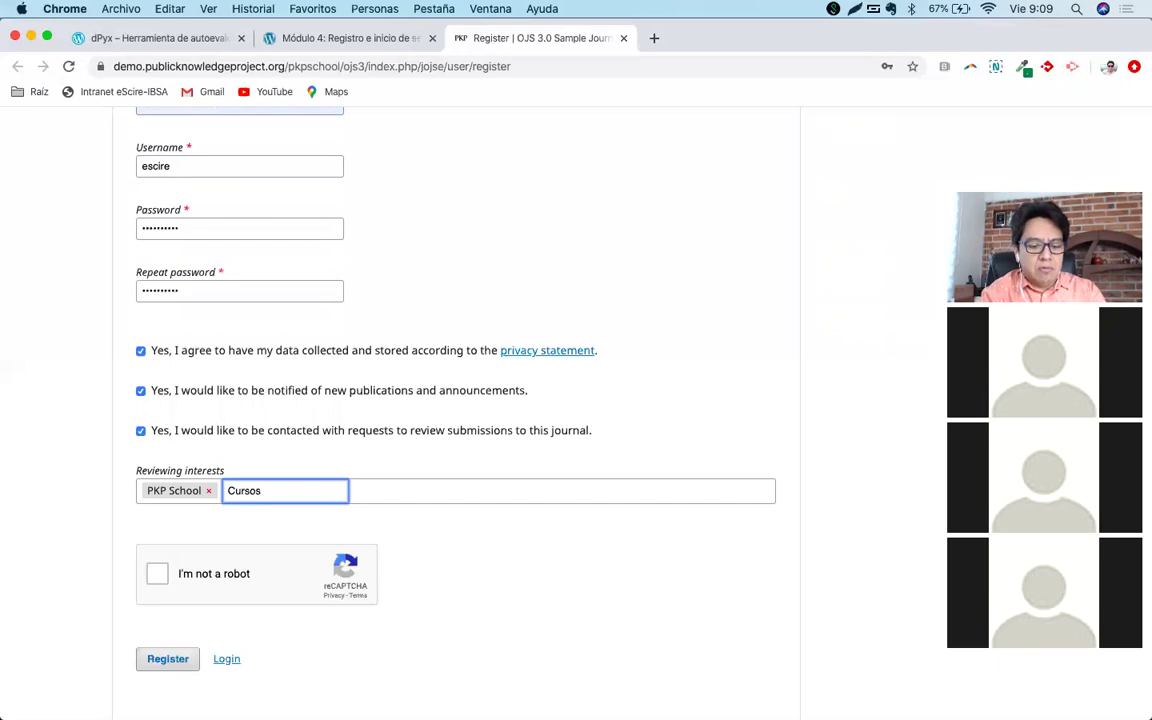
{"action": "type", "text": " de OJS"}
{"action": "key", "text": "Return"}
Step: Add OJS 3, eScire and Proceso editorial as further reviewing interest tags
{"action": "type", "text": "OJS 3"}
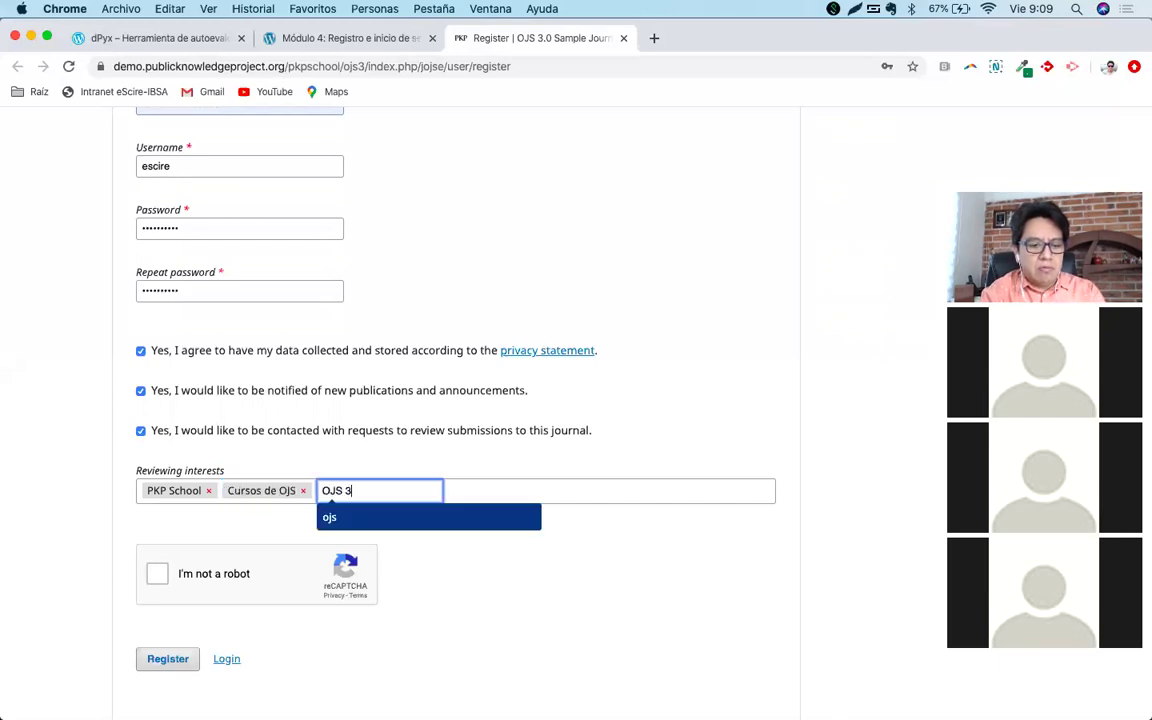
{"action": "key", "text": "Return"}
{"action": "type", "text": "eScire"}
{"action": "key", "text": "Return"}
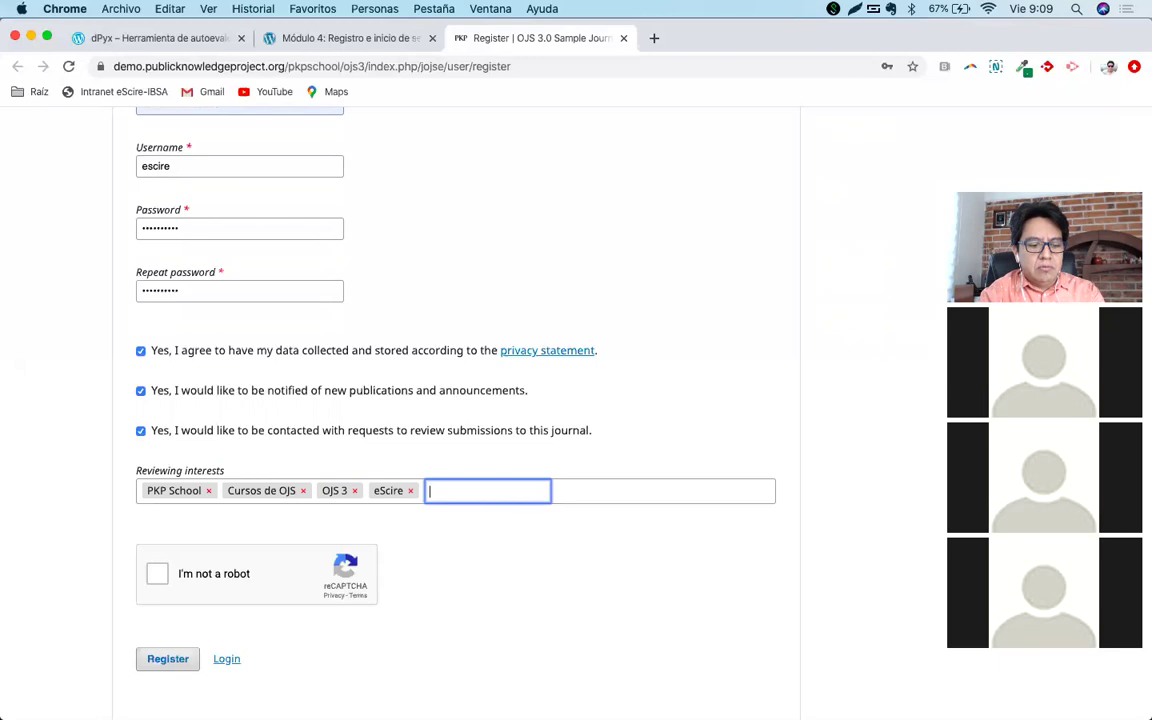
{"action": "type", "text": "Proceso editorial"}
{"action": "key", "text": "Return"}
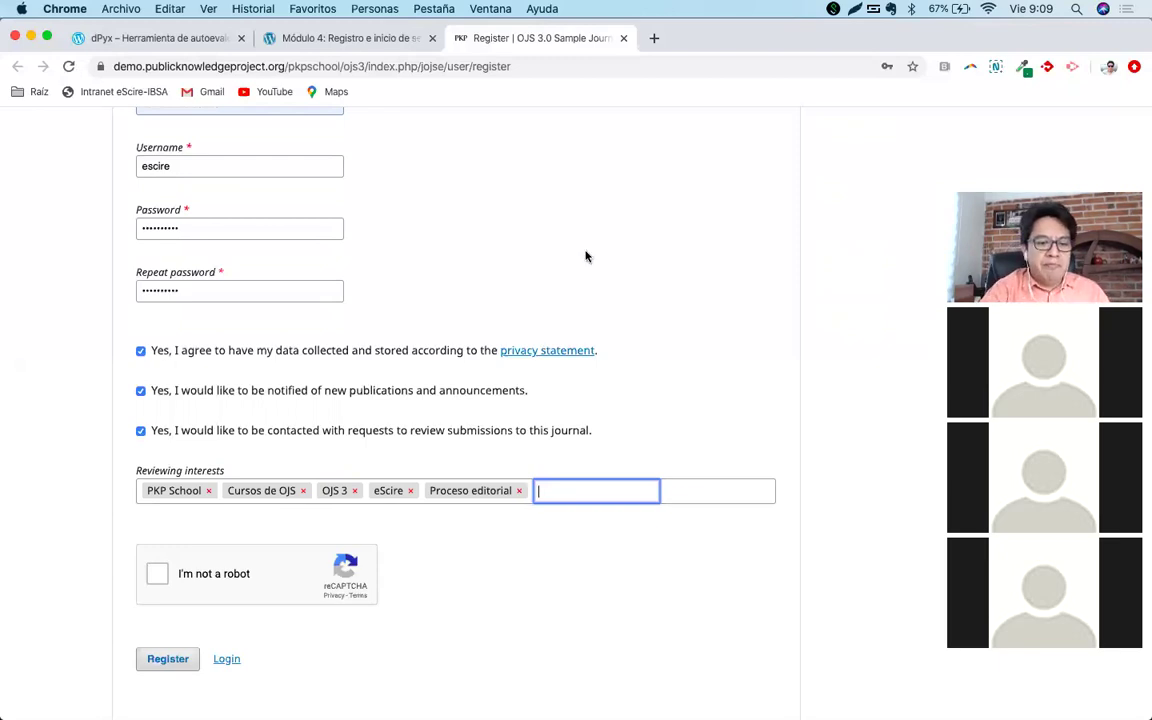
Step: Finish the reviewing interests and submit the Register form with all three consent boxes checked
{"action": "left_click", "coordinate": [620, 611]}
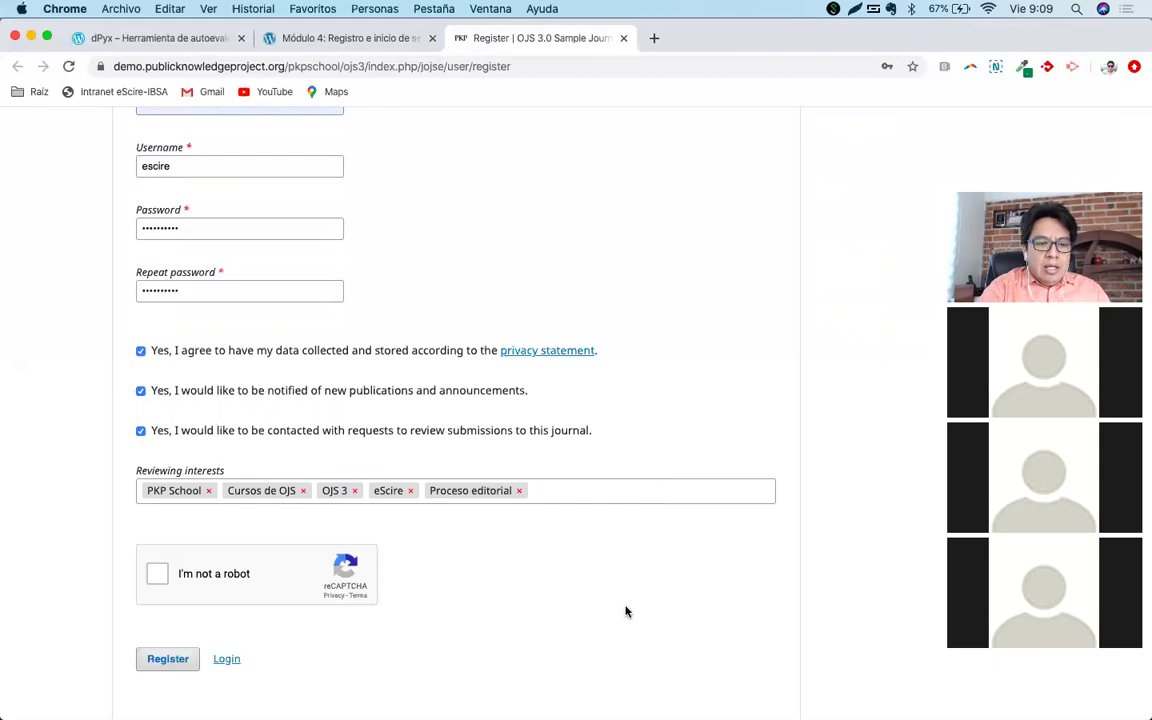
{"action": "scroll", "coordinate": [626, 611], "scroll_direction": "down", "scroll_amount": 3}
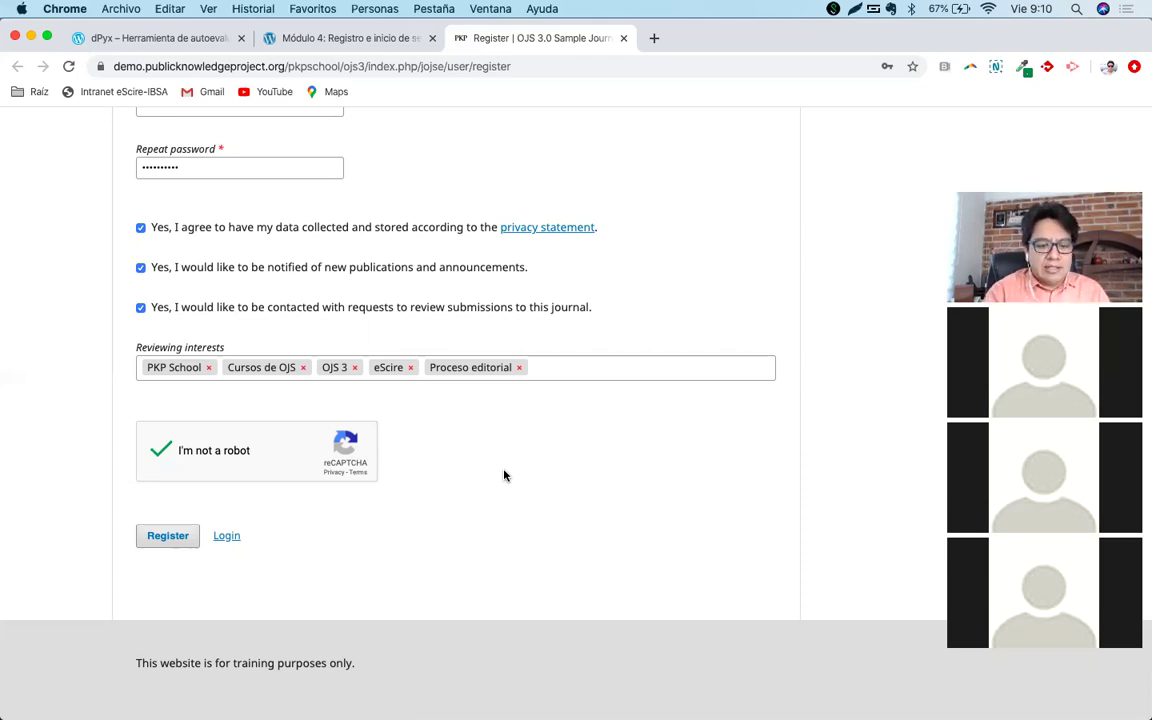
{"action": "scroll", "coordinate": [617, 489], "scroll_direction": "up", "scroll_amount": 8}
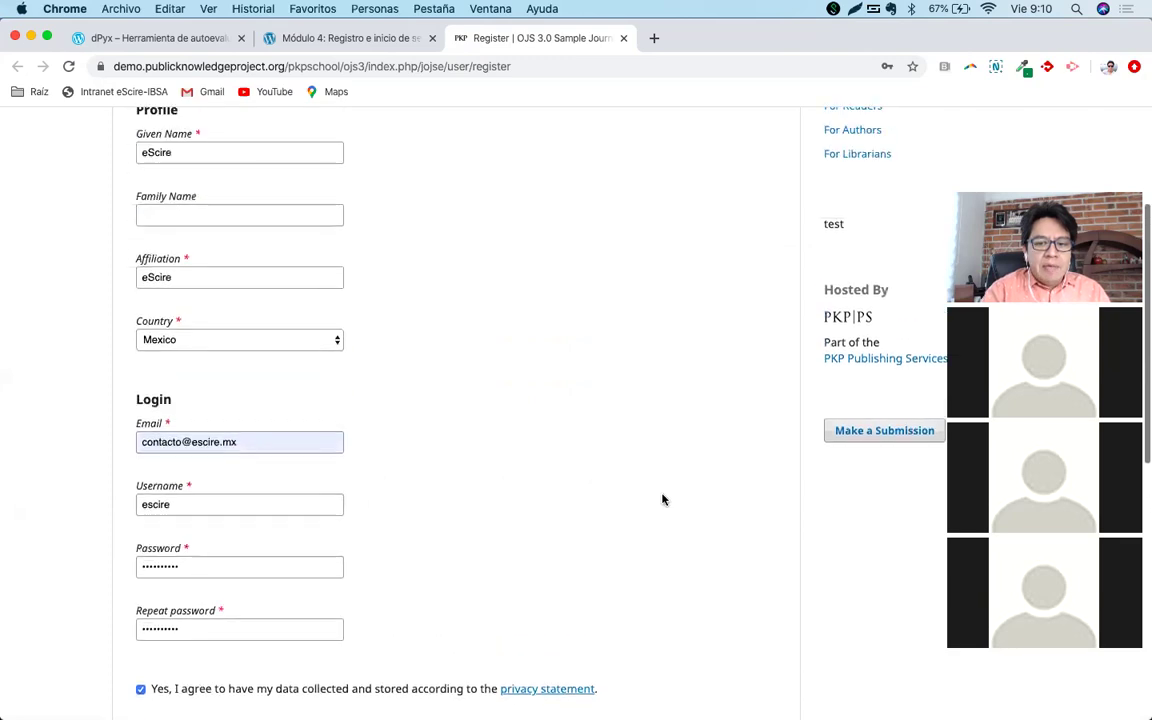
{"action": "scroll", "coordinate": [662, 500], "scroll_direction": "up", "scroll_amount": 4}
{"action": "scroll", "coordinate": [662, 500], "scroll_direction": "down", "scroll_amount": 4}
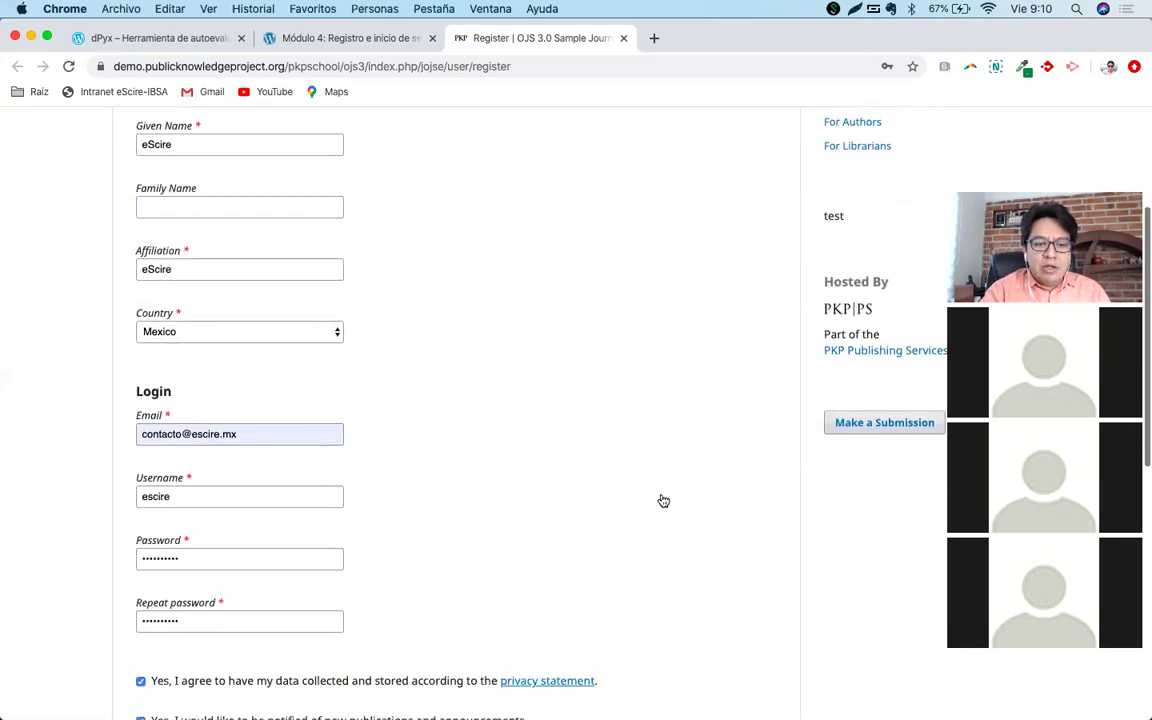
{"action": "scroll", "coordinate": [663, 500], "scroll_direction": "down", "scroll_amount": 2}
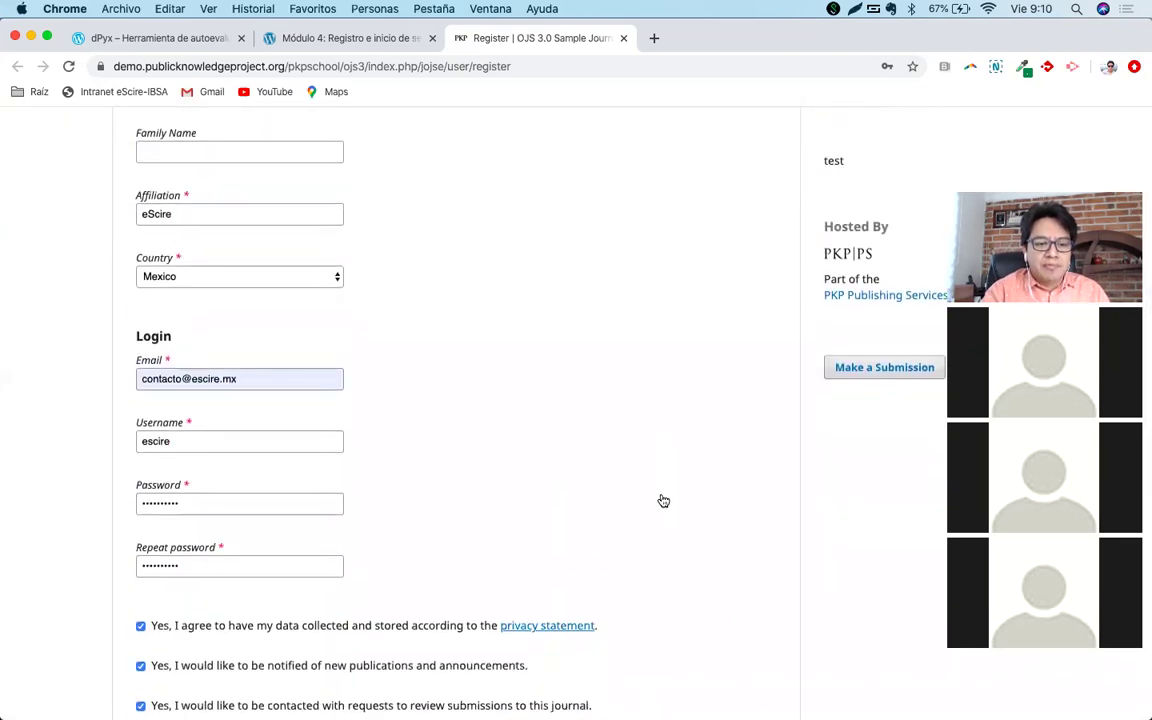
{"action": "scroll", "coordinate": [663, 500], "scroll_direction": "down", "scroll_amount": 8}
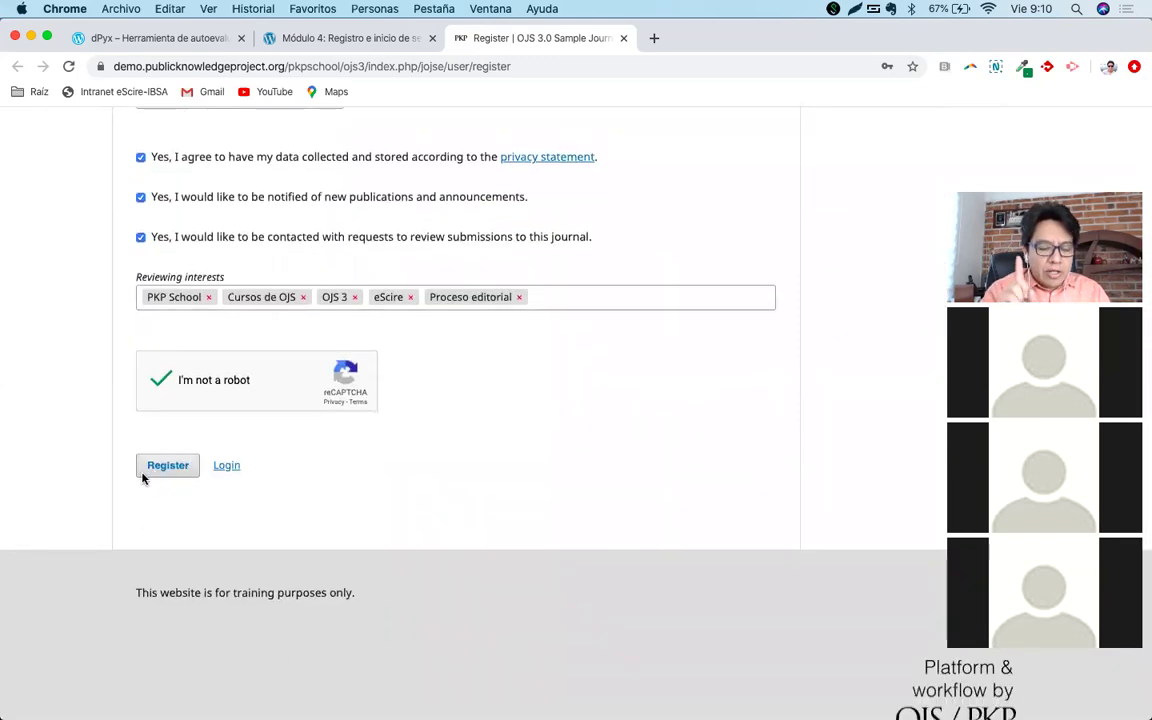
{"action": "left_click", "coordinate": [143, 472]}
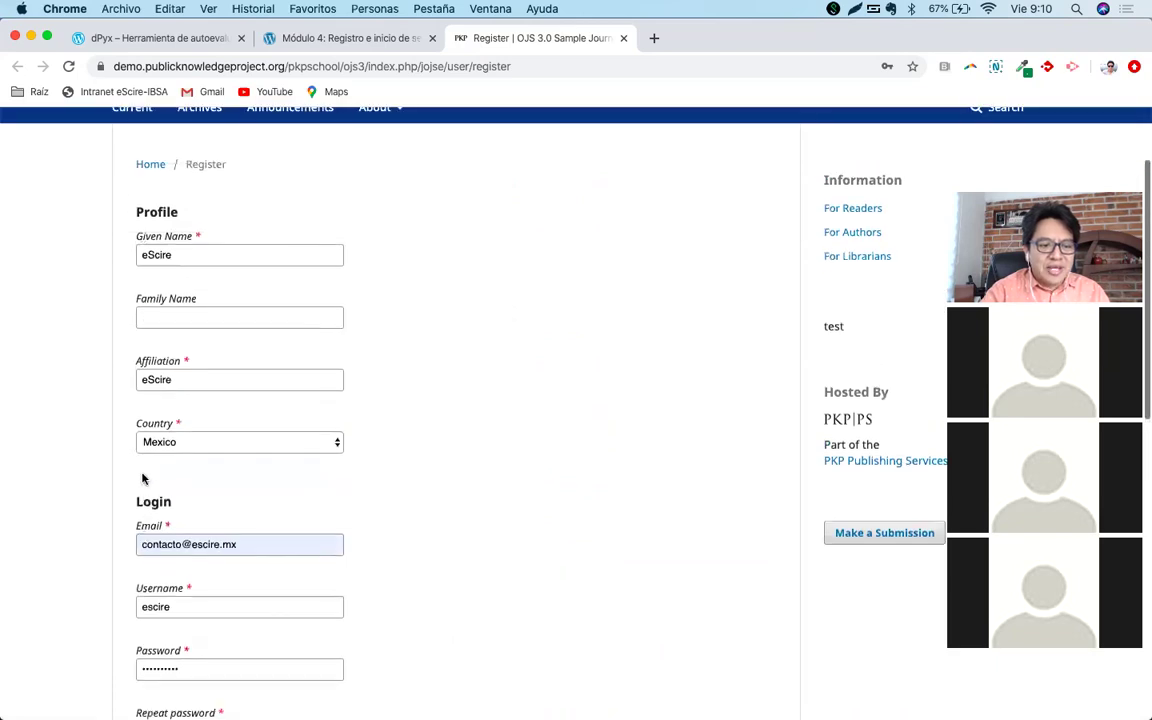
{"action": "scroll", "coordinate": [172, 501], "scroll_direction": "down", "scroll_amount": 3}
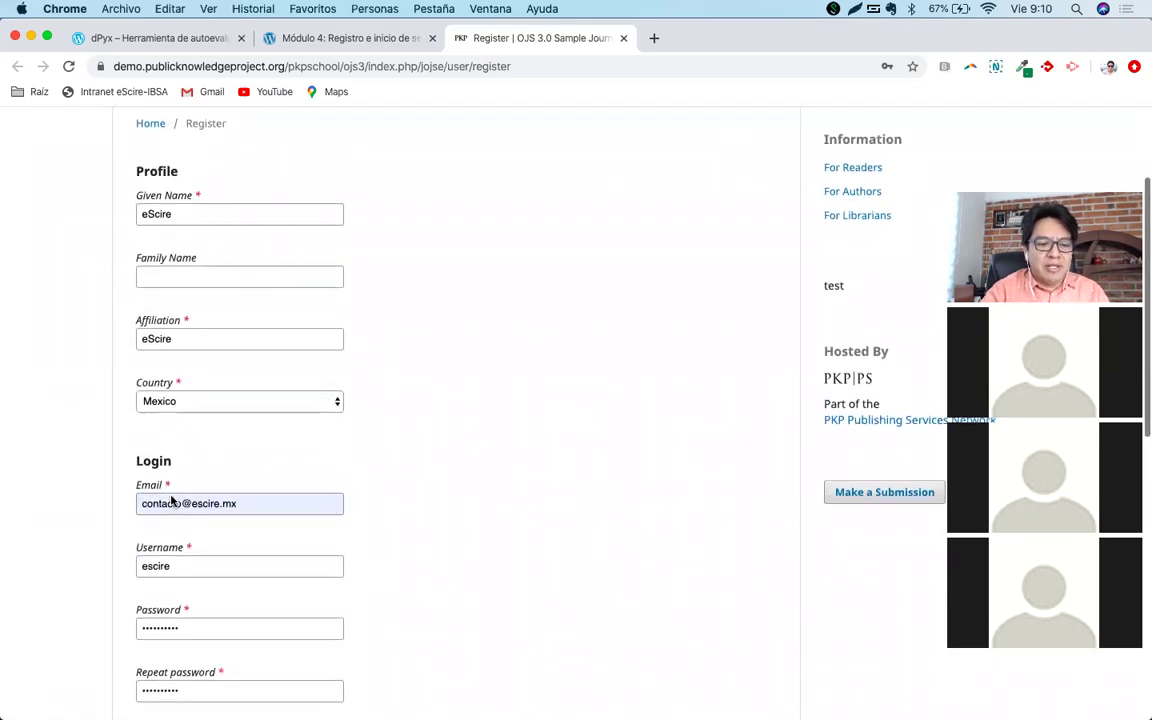
{"action": "scroll", "coordinate": [517, 470], "scroll_direction": "down", "scroll_amount": 3}
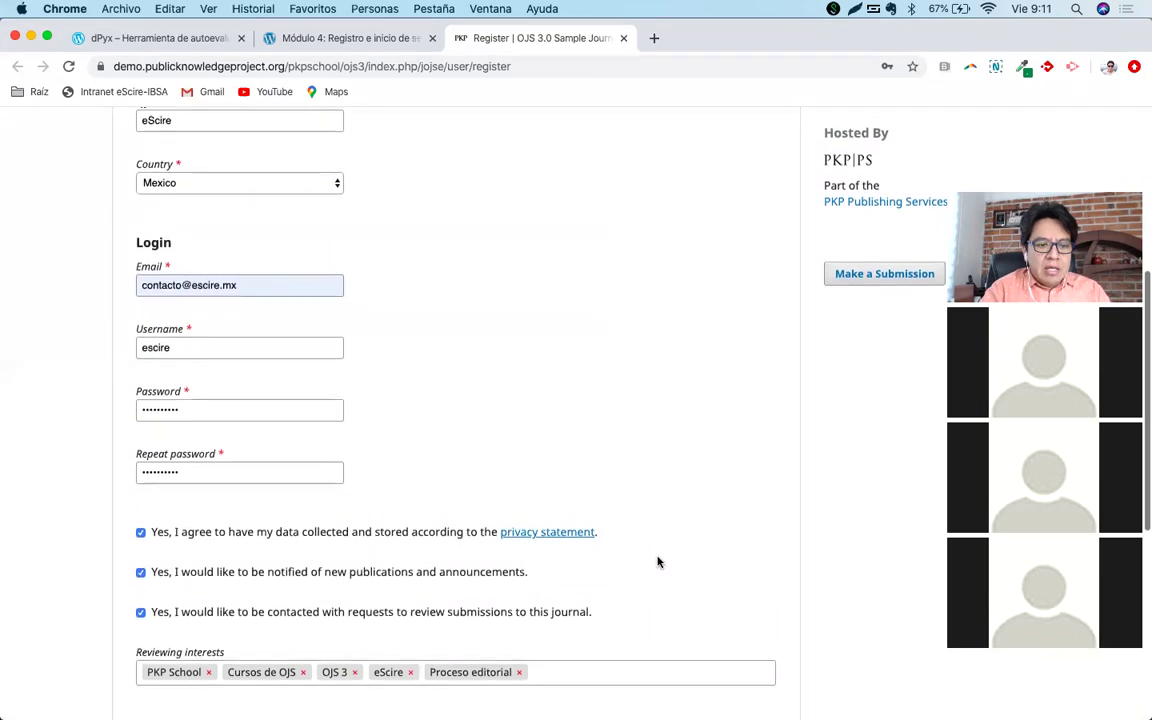
{"action": "scroll", "coordinate": [657, 561], "scroll_direction": "down", "scroll_amount": 5}
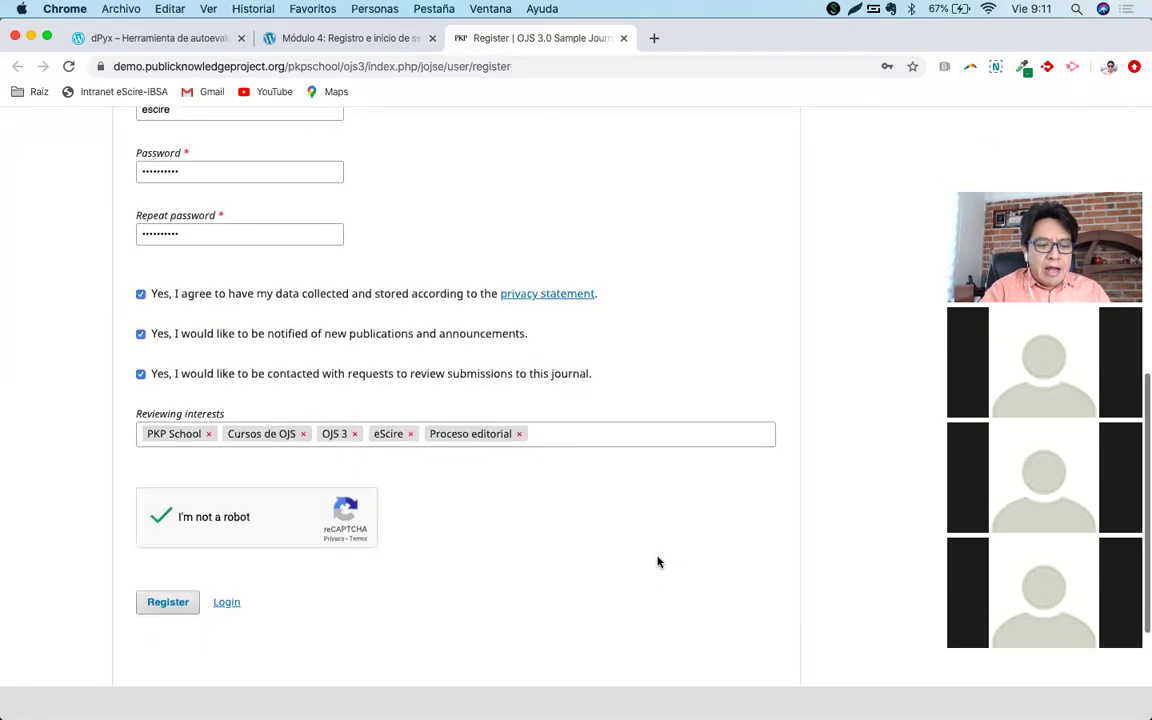
{"action": "left_click", "coordinate": [160, 603]}
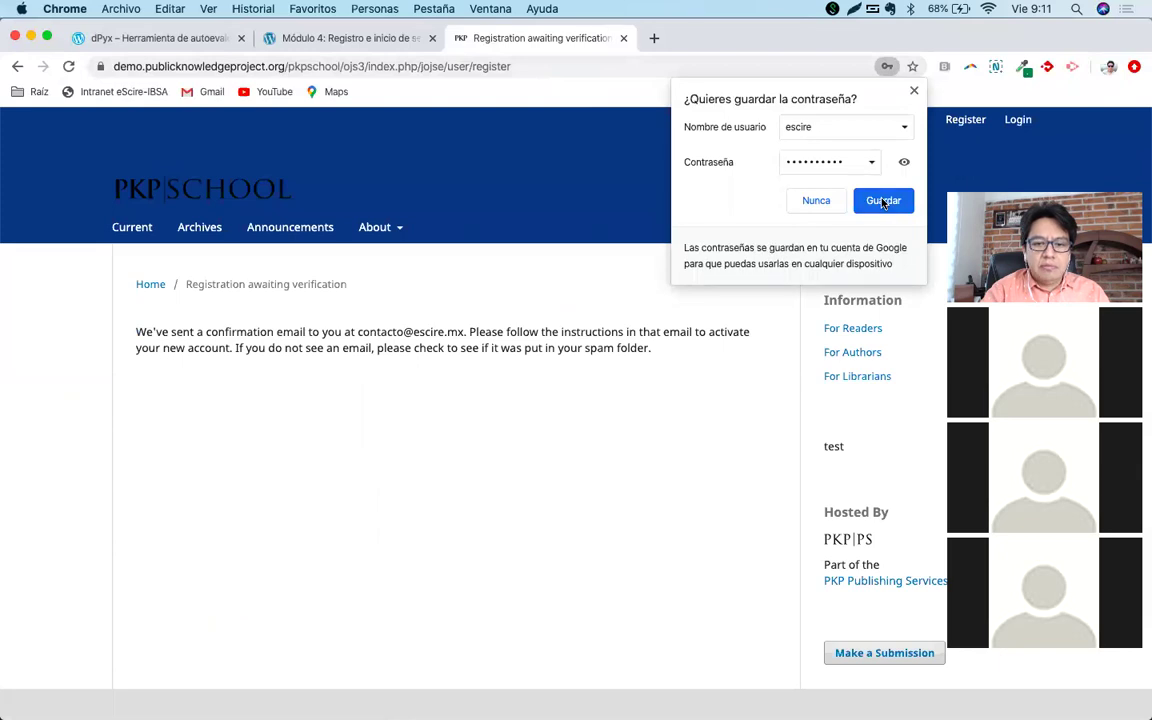
Step: Save the new account's login in Chrome's save-password prompt
{"action": "left_click", "coordinate": [883, 201]}
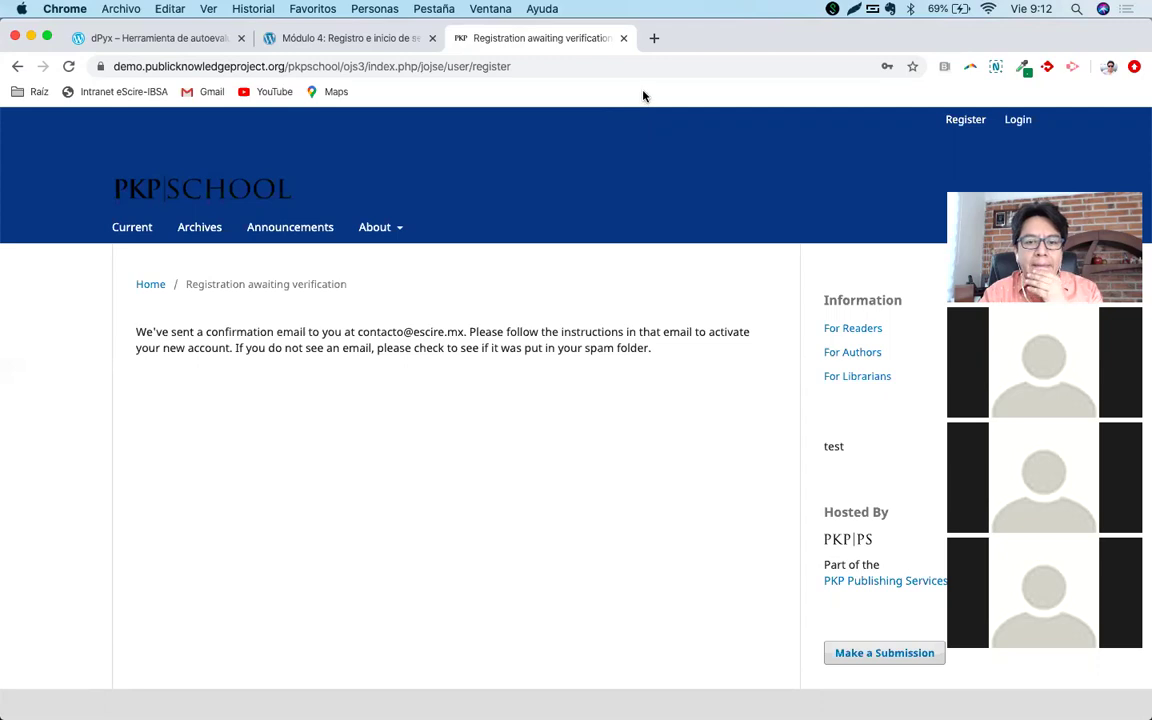
{"action": "mouse_move", "coordinate": [520, 716]}
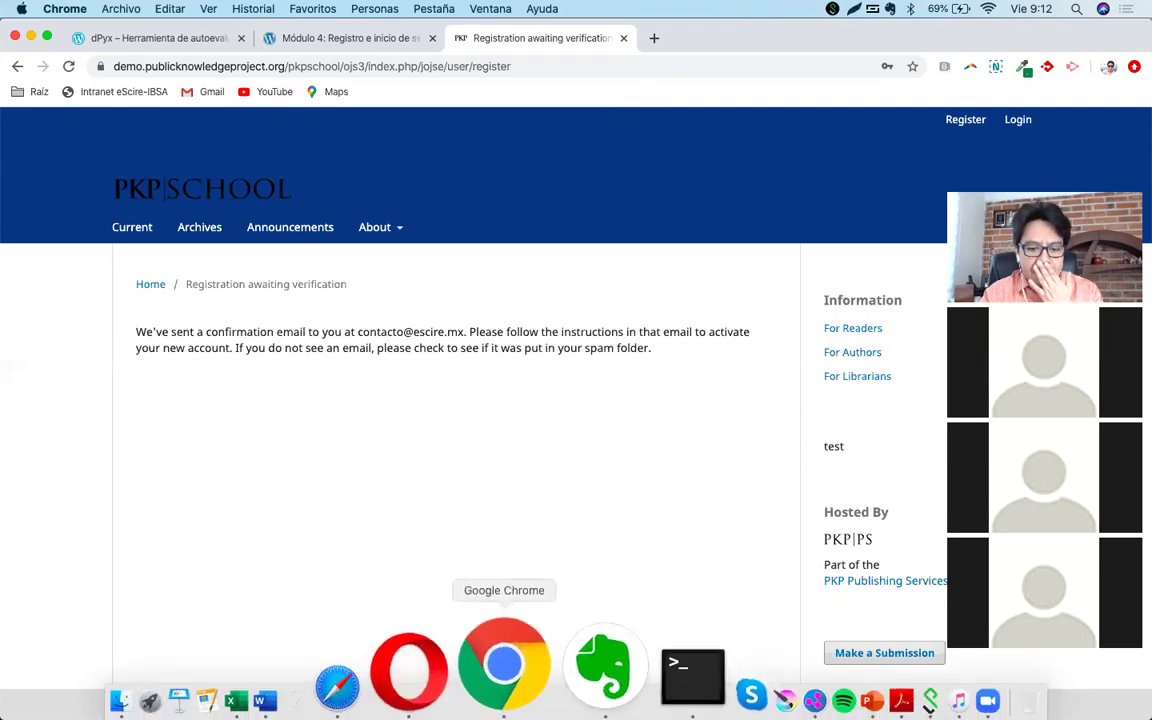
Step: In the Gmail window, follow the activateUser link in the Validate Your Account email
{"action": "right_click", "coordinate": [520, 695]}
{"action": "left_click", "coordinate": [438, 530]}
{"action": "key", "text": "super+n"}
{"action": "key", "text": "super+w"}
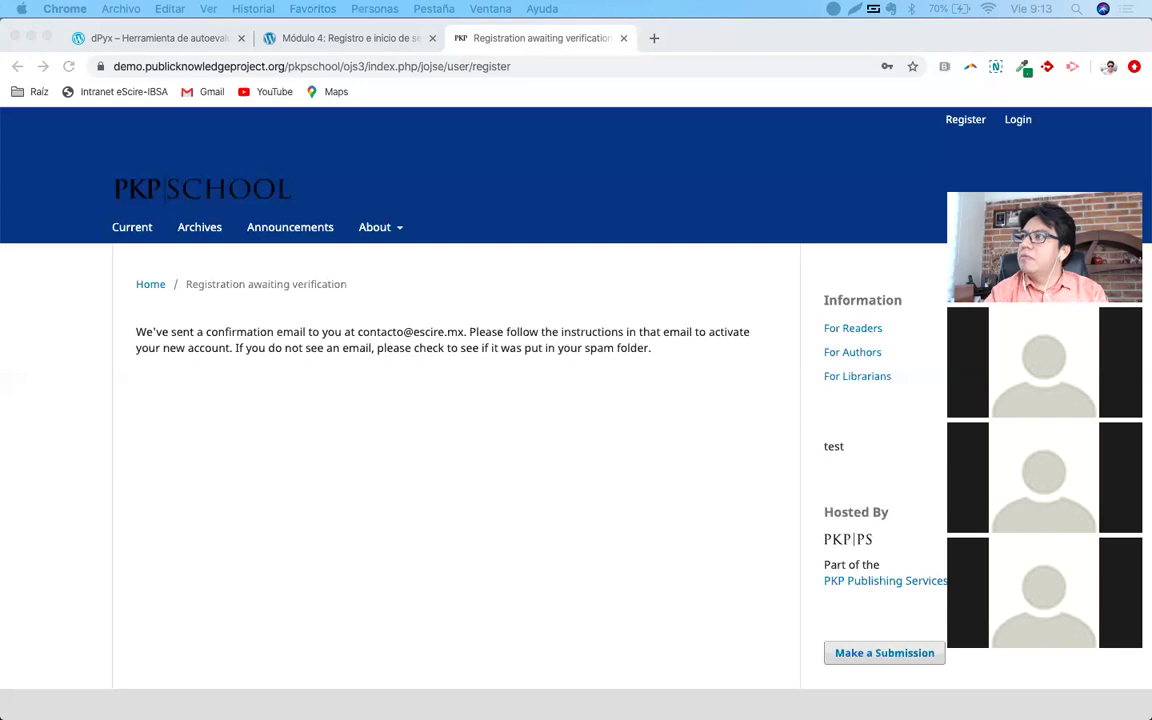
{"action": "key", "text": "super+grave"}
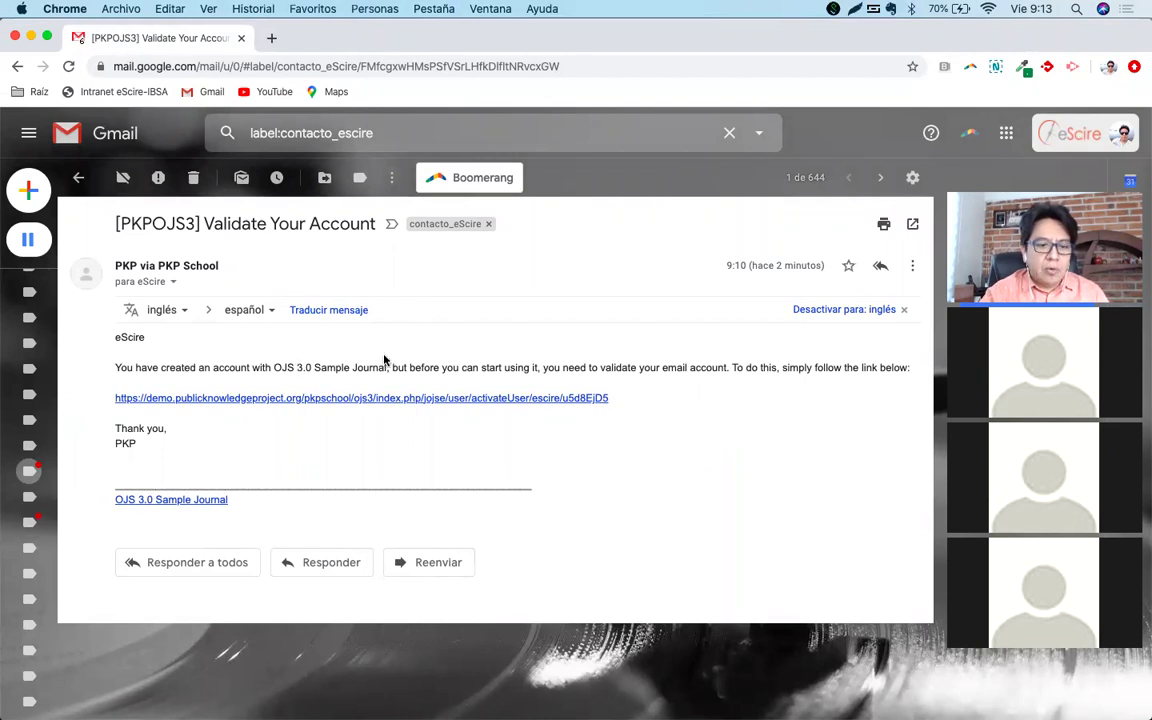
{"action": "left_click", "coordinate": [418, 403]}
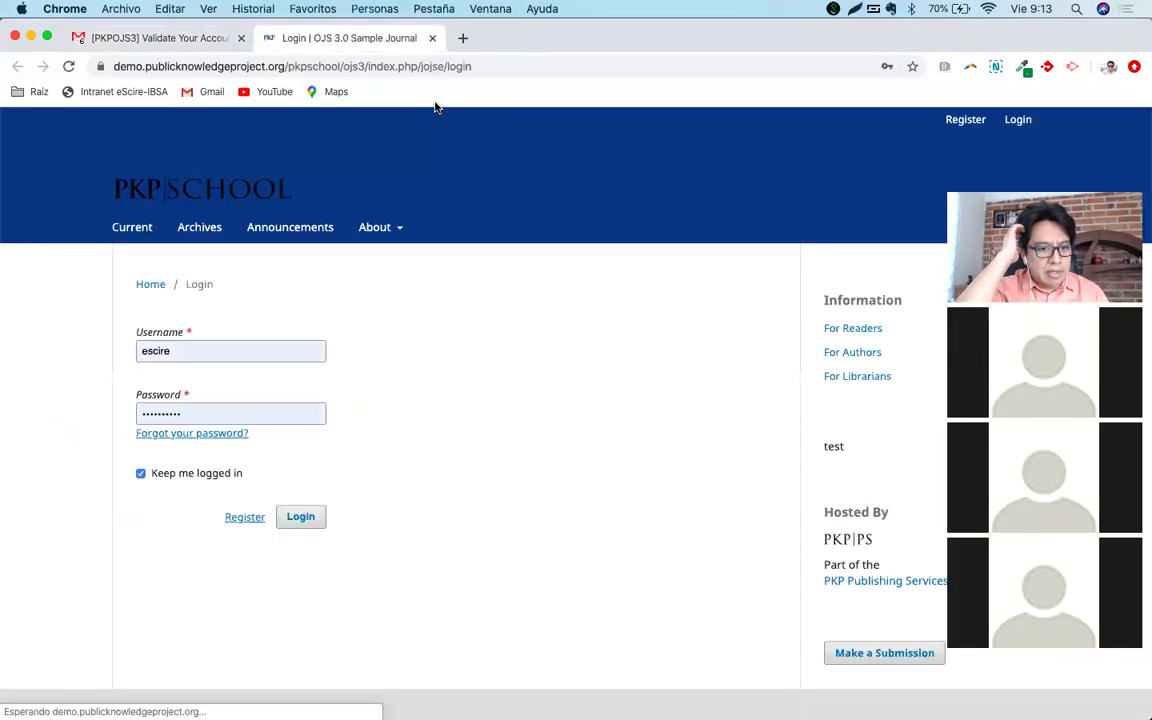
Step: Log in to the OJS 3.0 Sample Journal with the prefilled new account credentials
{"action": "double_click", "coordinate": [293, 350]}
{"action": "left_click", "coordinate": [392, 337]}
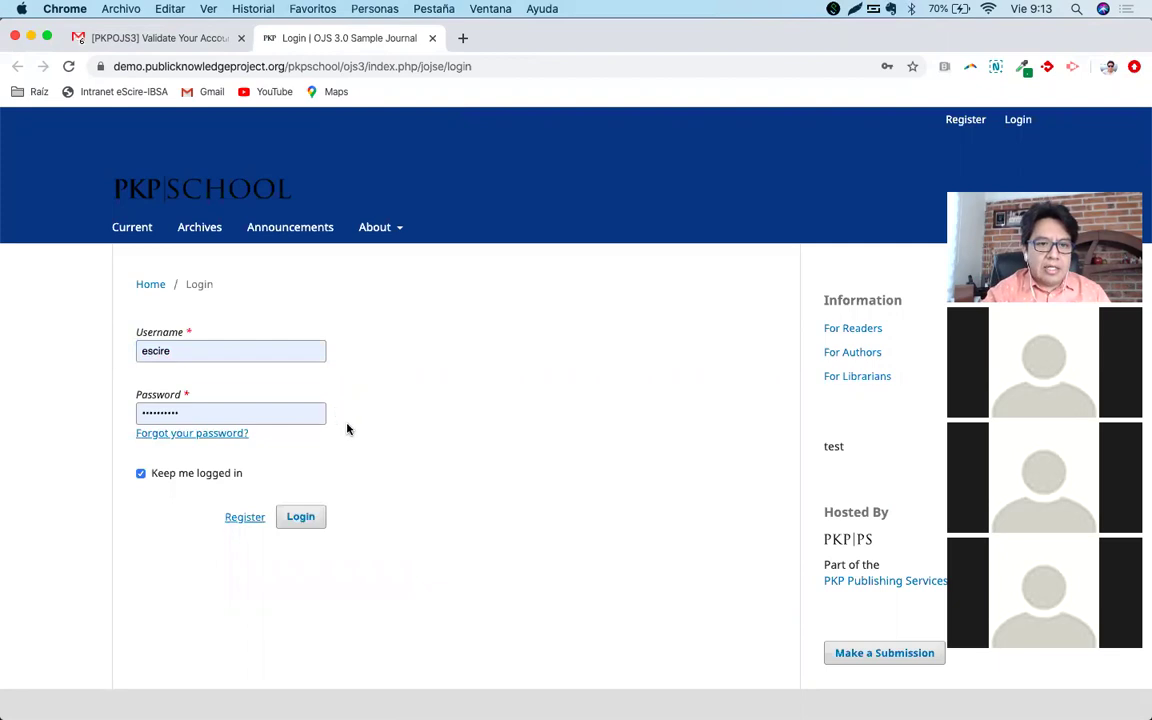
{"action": "left_click", "coordinate": [301, 518]}
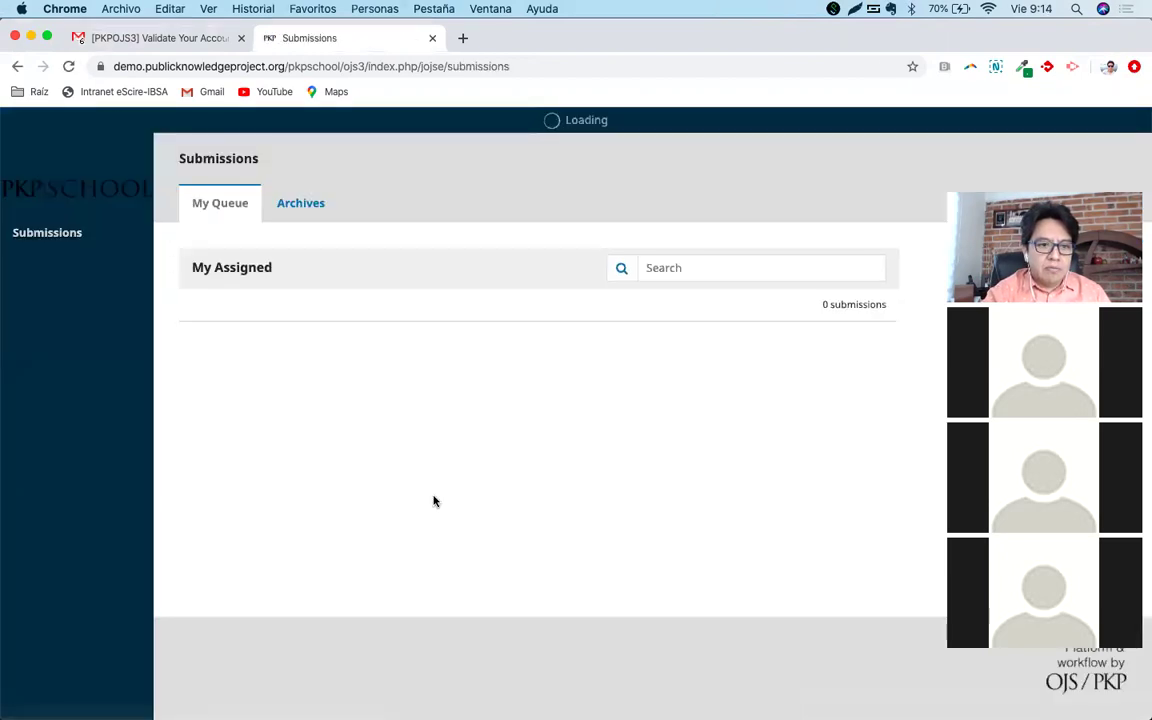
Step: Close the Gmail and verification tabs and move the Submissions tab into the main window
{"action": "left_click", "coordinate": [240, 38]}
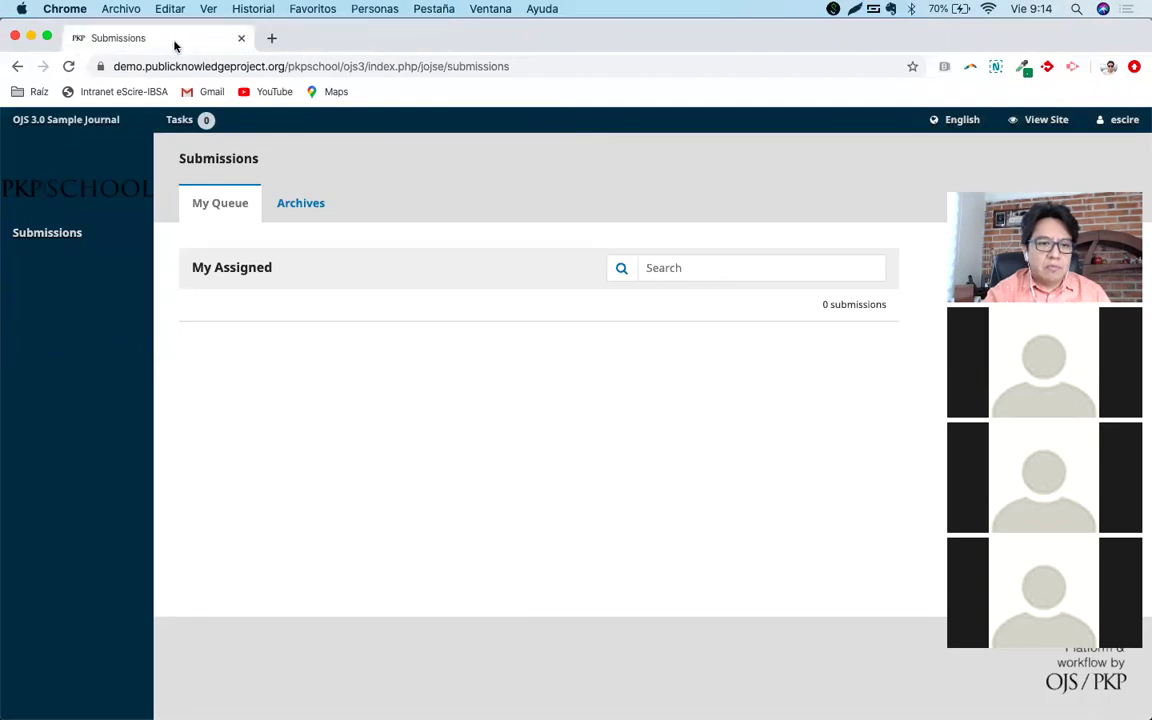
{"action": "key", "text": "super+w"}
{"action": "left_click_drag", "start_coordinate": [175, 85], "coordinate": [676, 62]}
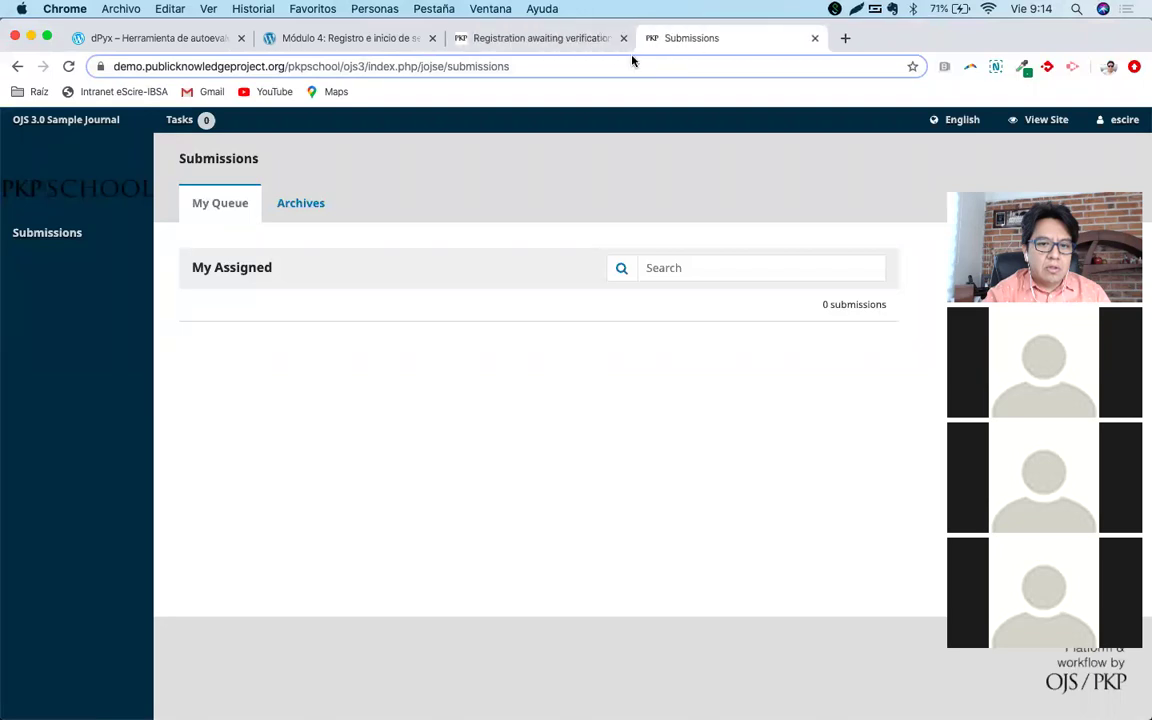
{"action": "left_click", "coordinate": [622, 39]}
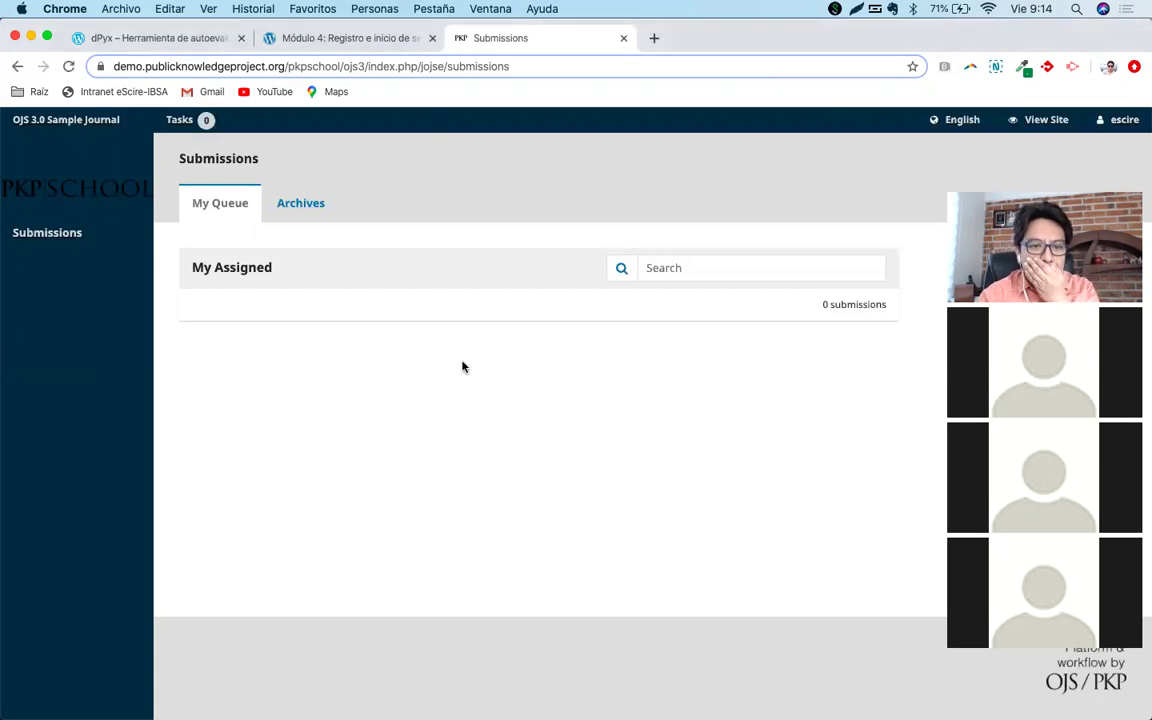
Step: Return to the Módulo 4 tab and scroll to its Actividad and Discusión sections
{"action": "left_click", "coordinate": [333, 41]}
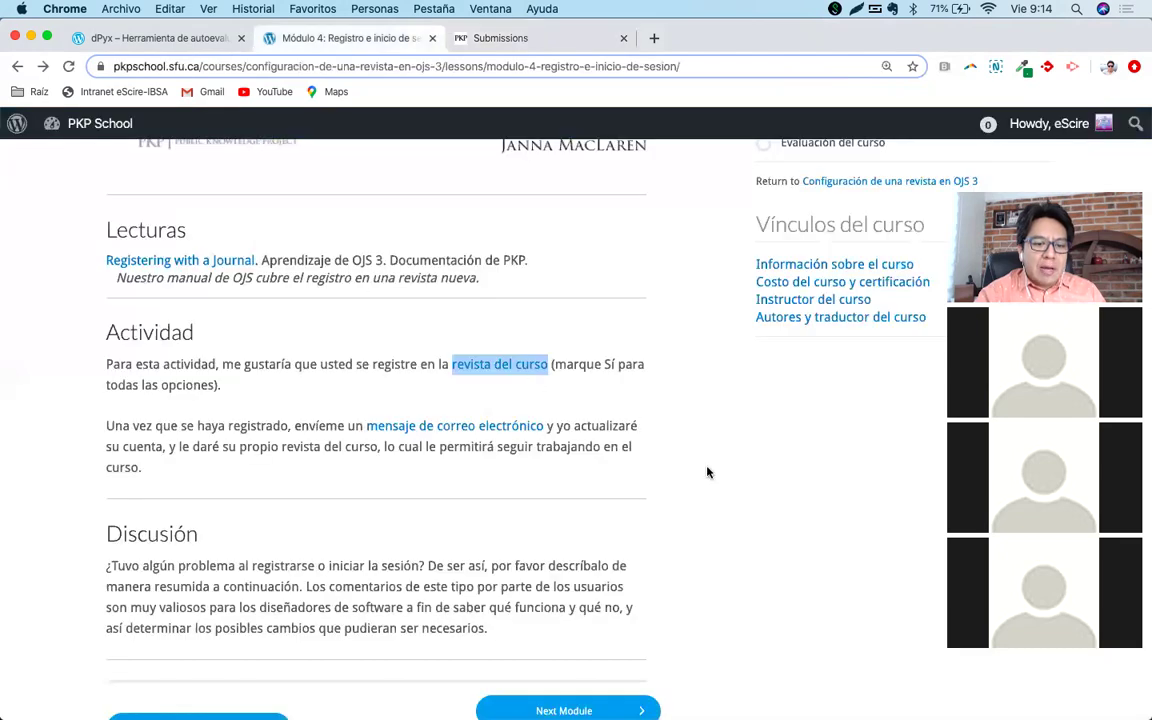
{"action": "scroll", "coordinate": [711, 512], "scroll_direction": "down", "scroll_amount": 2}
{"action": "scroll", "coordinate": [711, 514], "scroll_direction": "down", "scroll_amount": 2}
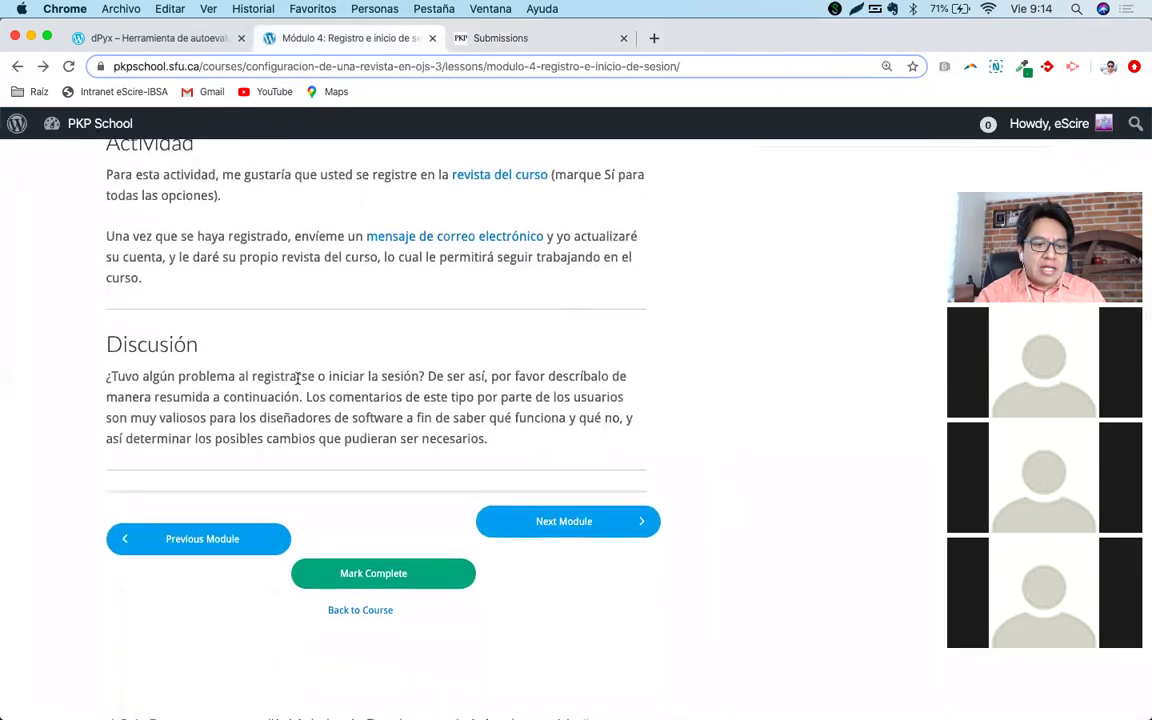
{"action": "scroll", "coordinate": [378, 367], "scroll_direction": "up", "scroll_amount": 1}
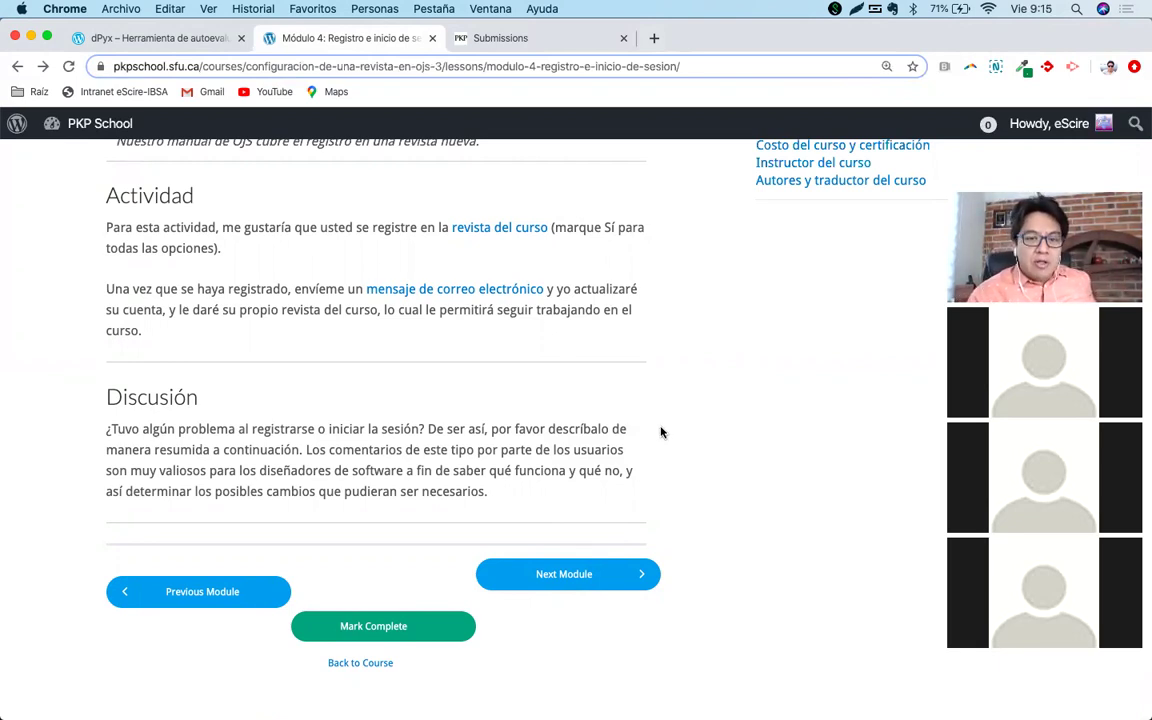
Step: In a new tab, search Google for 'ojs demo' and open the Demo | Public Knowledge Project page
{"action": "left_click", "coordinate": [654, 40]}
{"action": "type", "text": "ojs"}
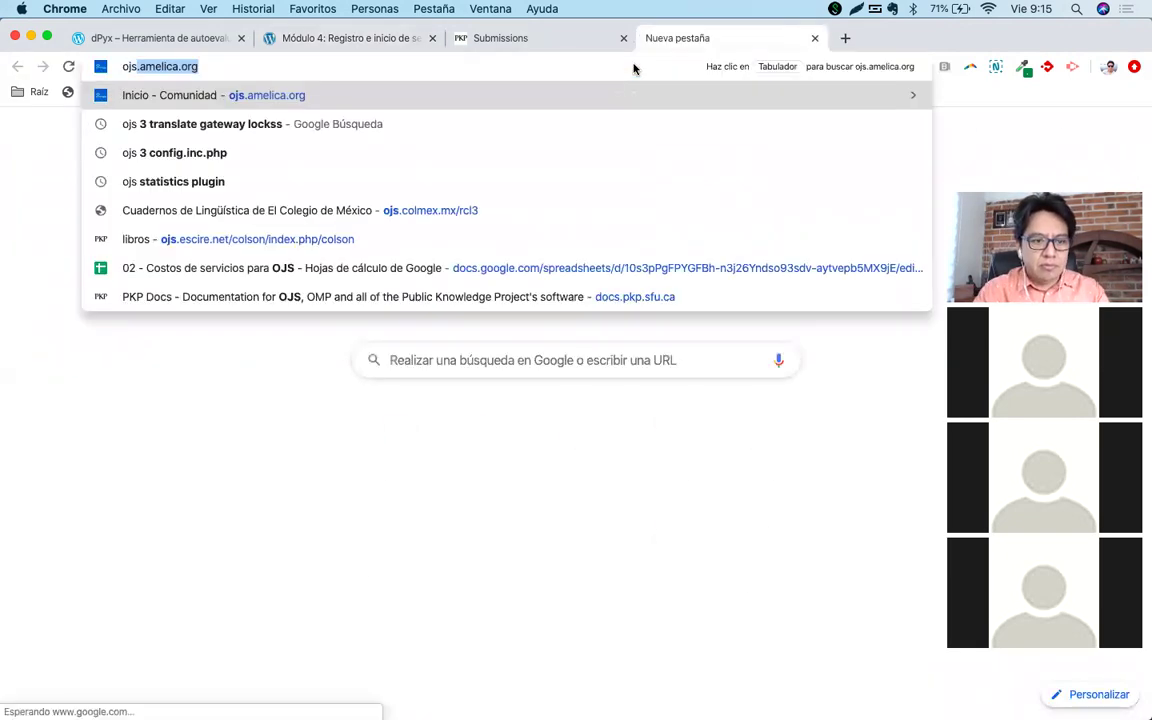
{"action": "type", "text": " demo"}
{"action": "key", "text": "Return"}
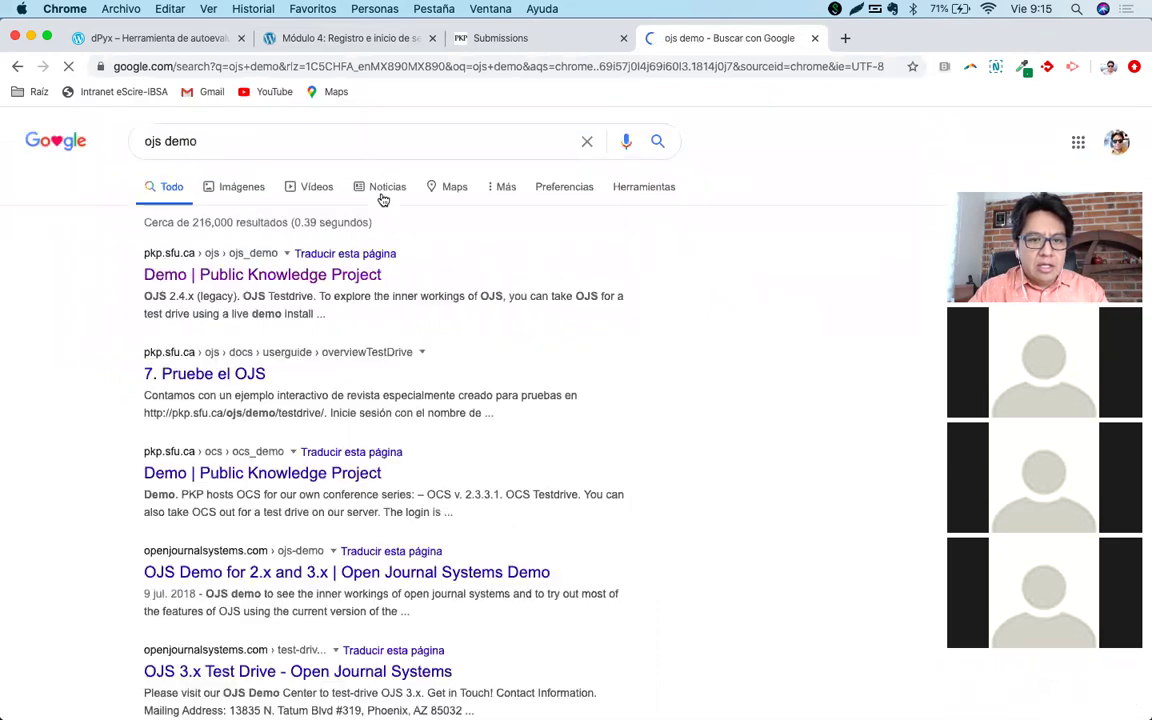
{"action": "left_click", "coordinate": [262, 274]}
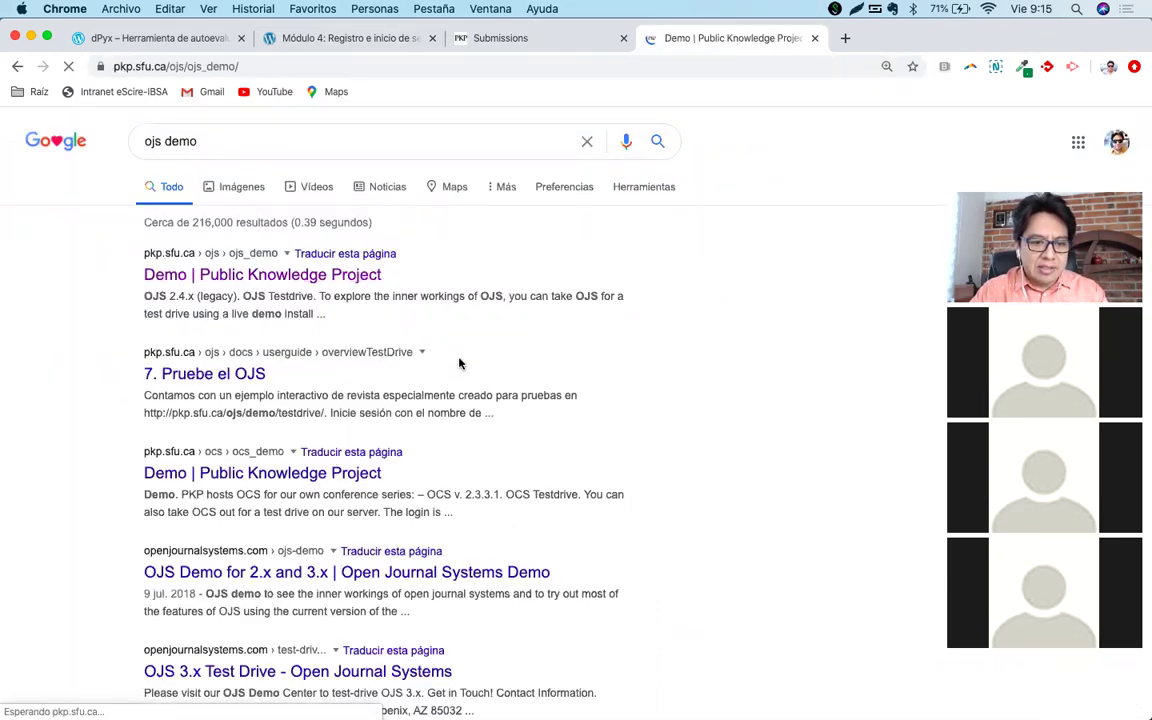
{"action": "scroll", "coordinate": [459, 363], "scroll_direction": "down", "scroll_amount": 4}
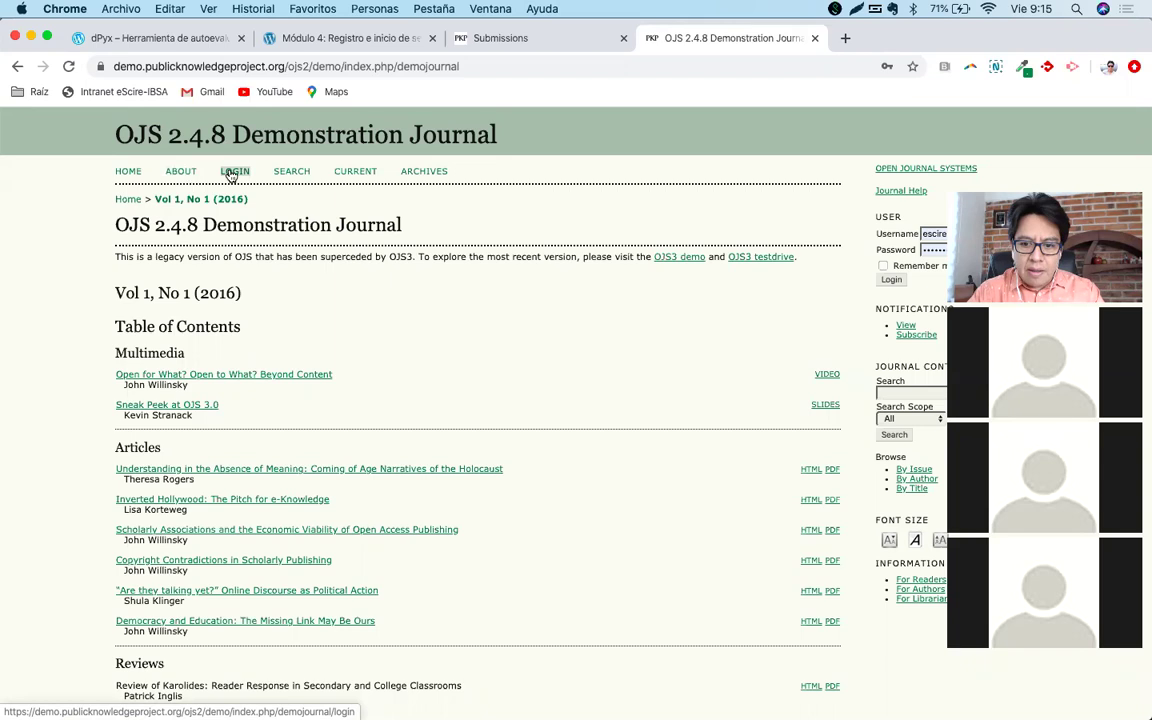
Step: From the PKP demo page, open the OJS 2.4.x demo's Testdrive Journal registration form
{"action": "left_click", "coordinate": [231, 175]}
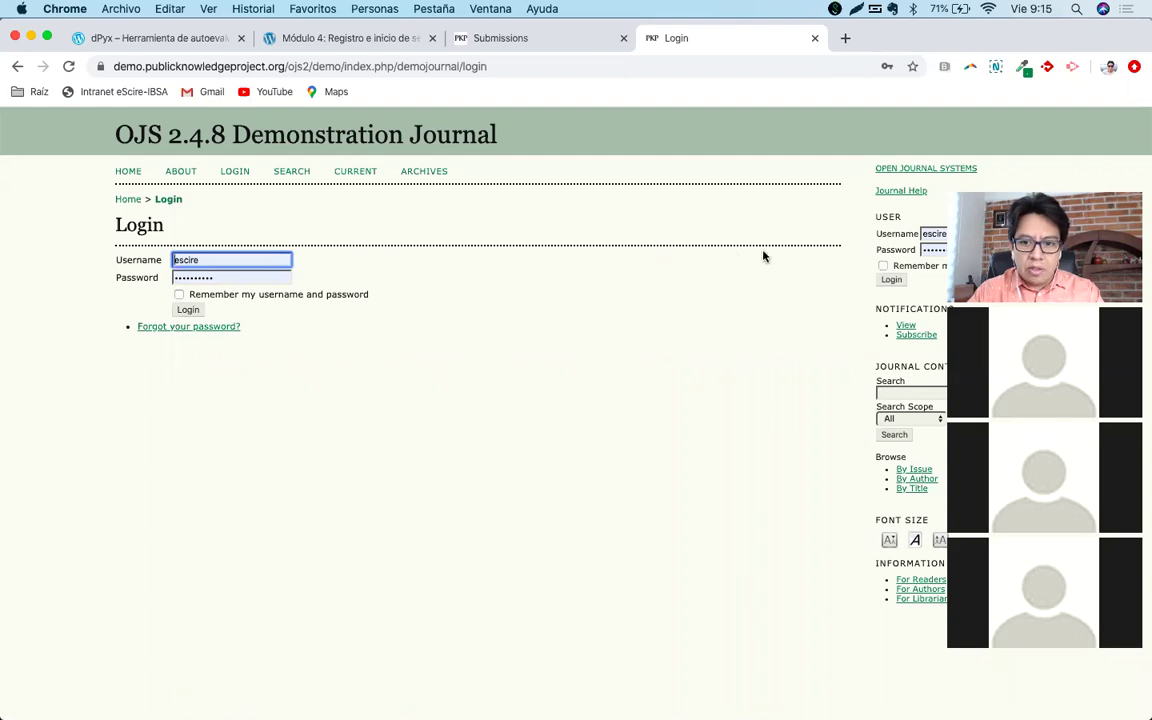
{"action": "left_click", "coordinate": [17, 66]}
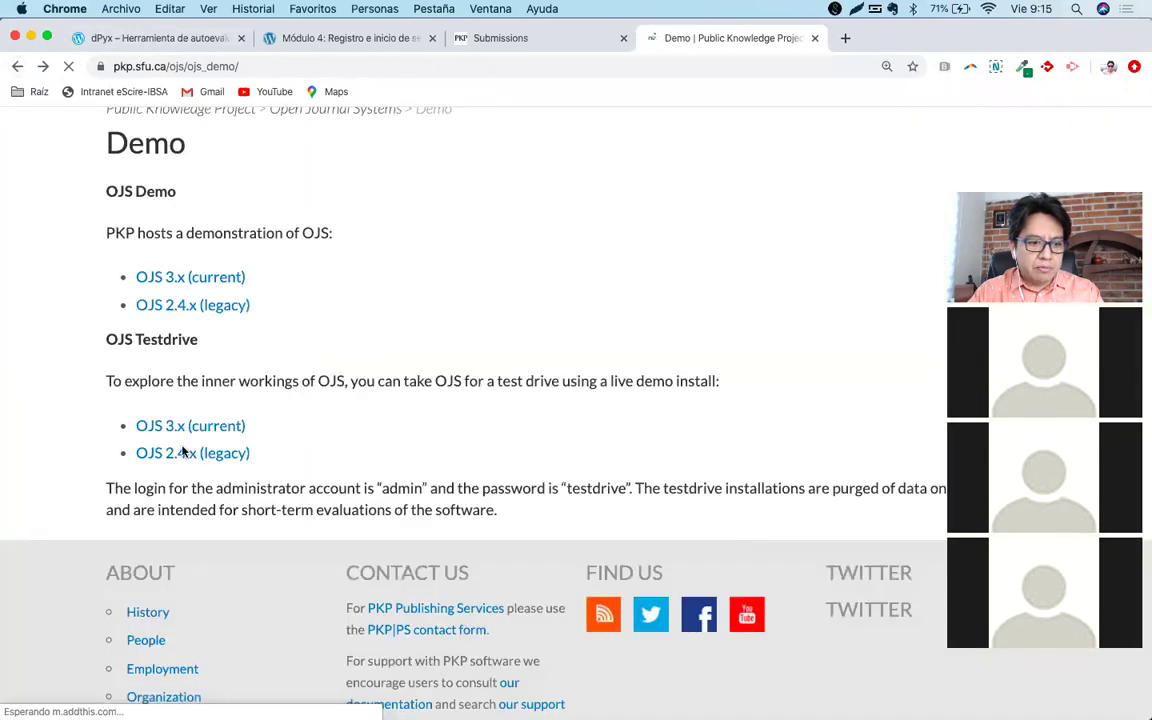
{"action": "left_click", "coordinate": [180, 458]}
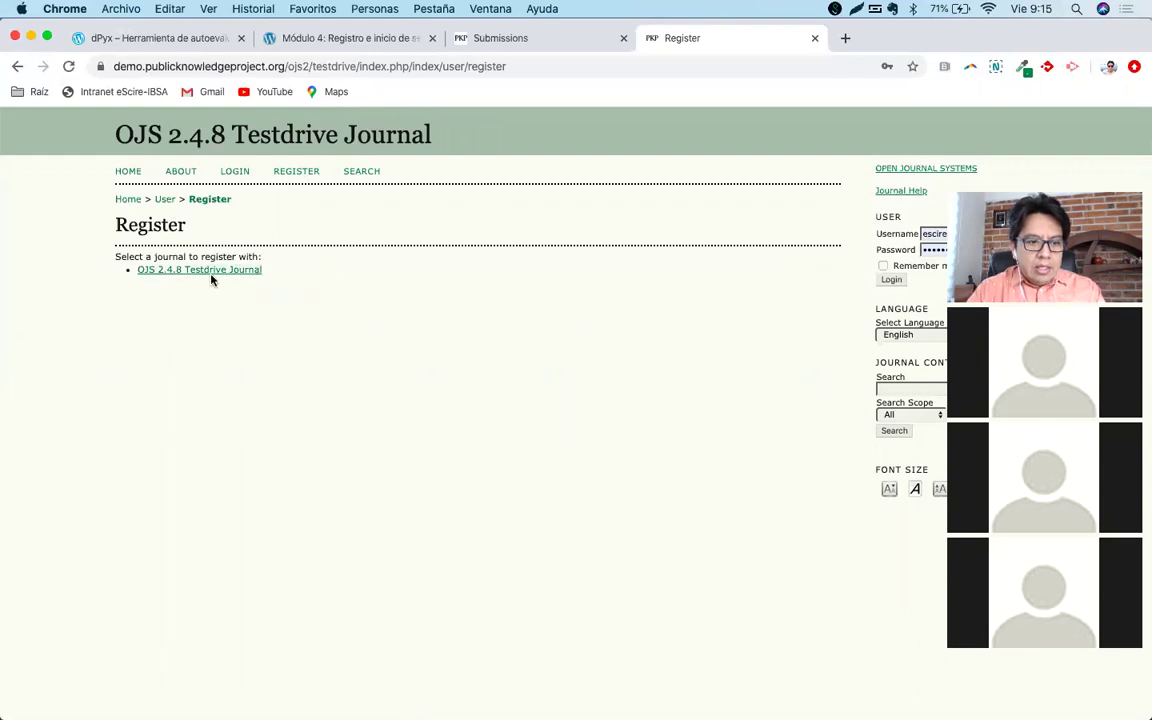
{"action": "left_click", "coordinate": [216, 273]}
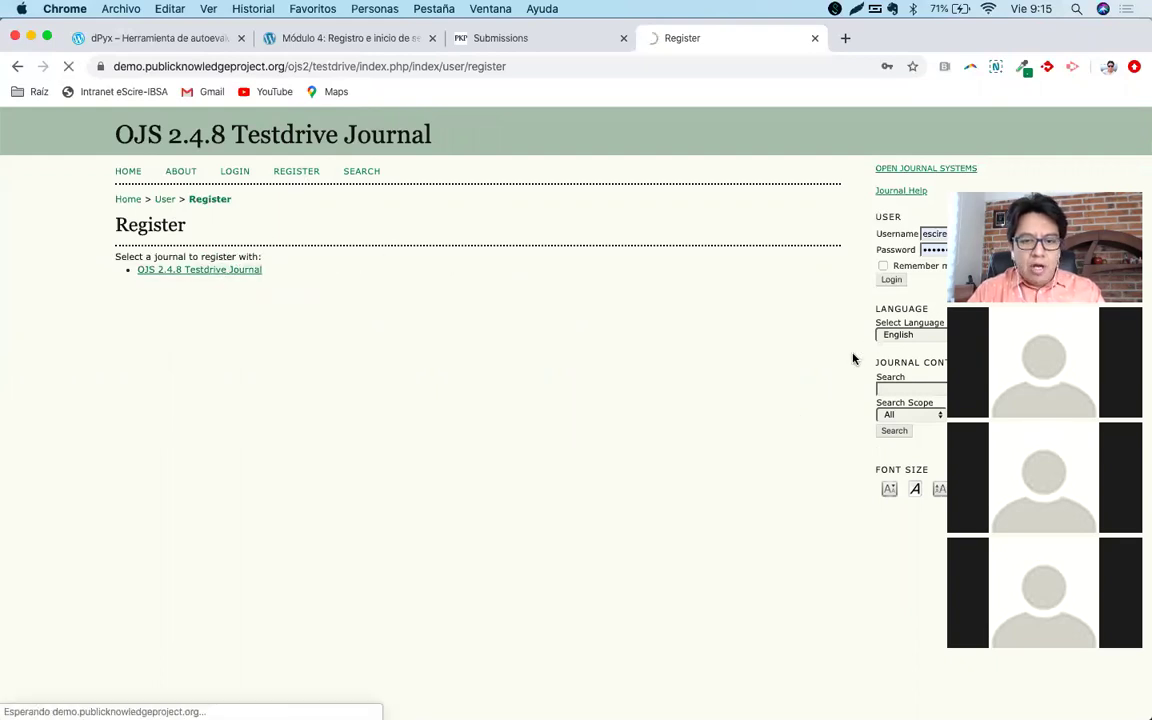
Step: Zoom the form to 150%, check the captcha field, and keep English as the interface language
{"action": "scroll", "coordinate": [830, 411], "scroll_direction": "down", "scroll_amount": 2}
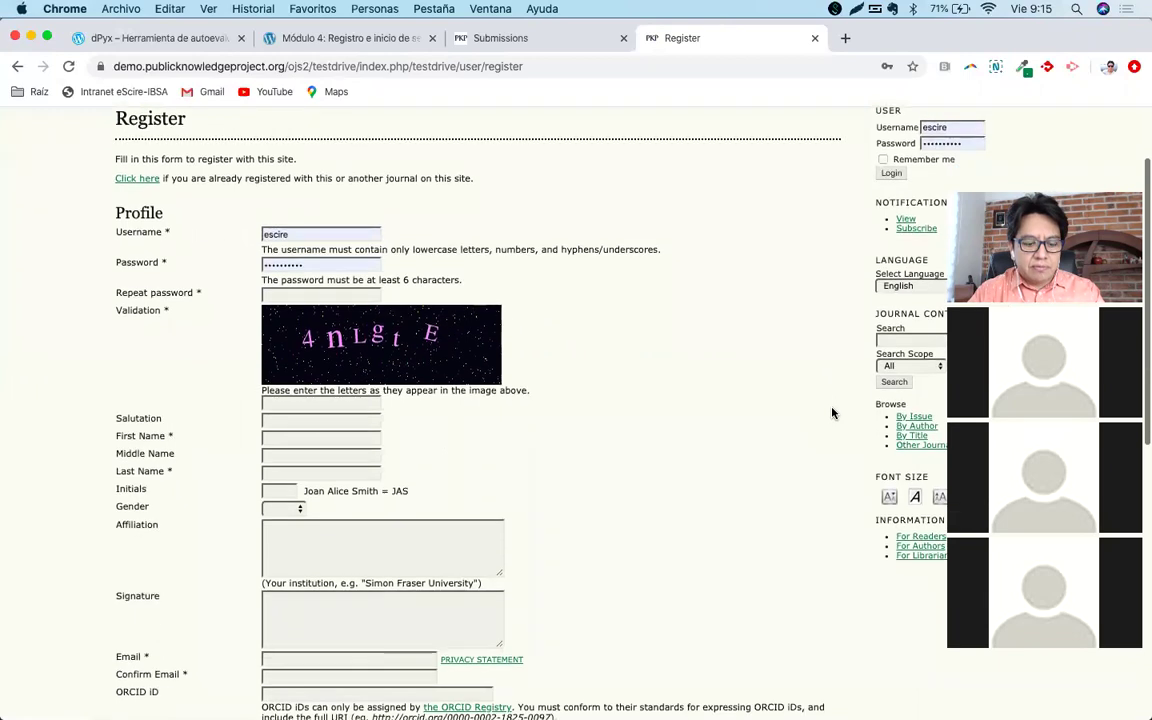
{"action": "key", "text": "super+equal"}
{"action": "key", "text": "super+equal"}
{"action": "key", "text": "super+equal"}
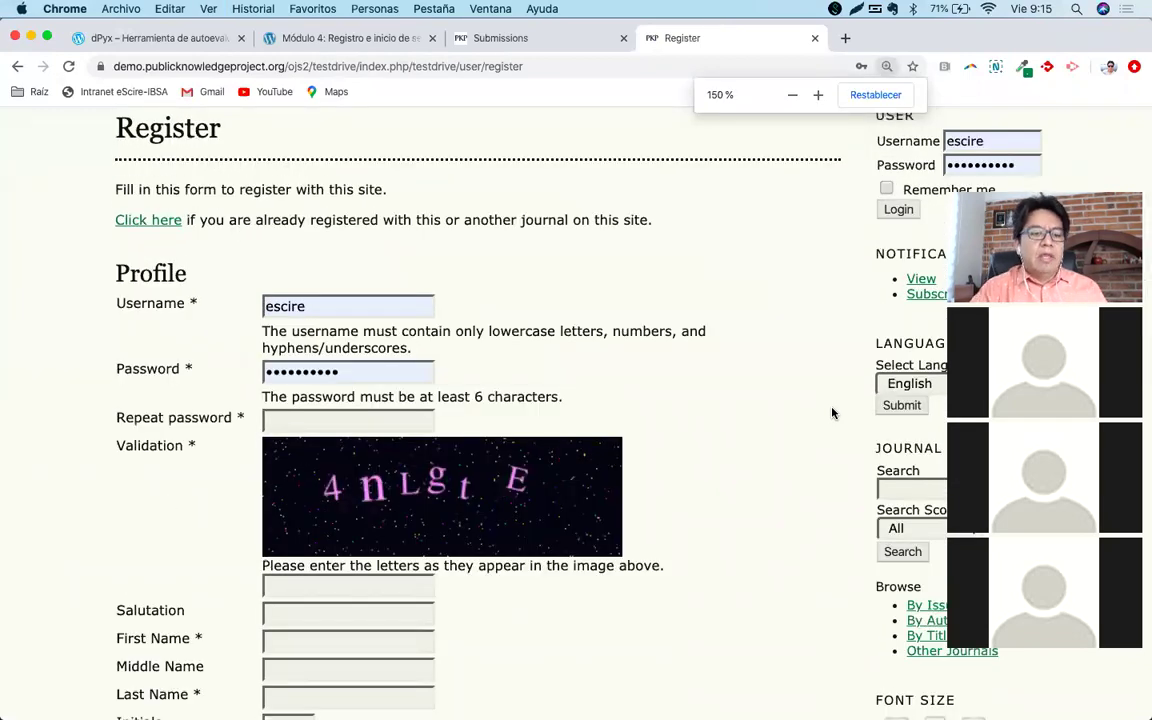
{"action": "scroll", "coordinate": [830, 411], "scroll_direction": "down", "scroll_amount": 1}
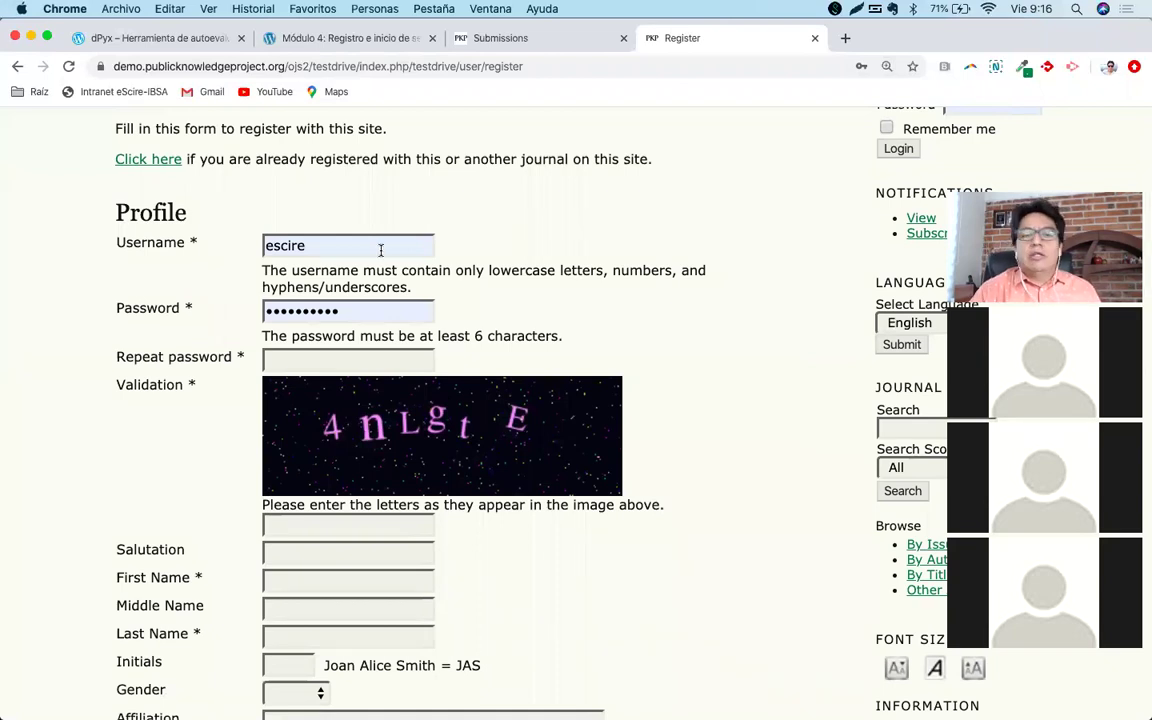
{"action": "scroll", "coordinate": [380, 250], "scroll_direction": "down", "scroll_amount": 2}
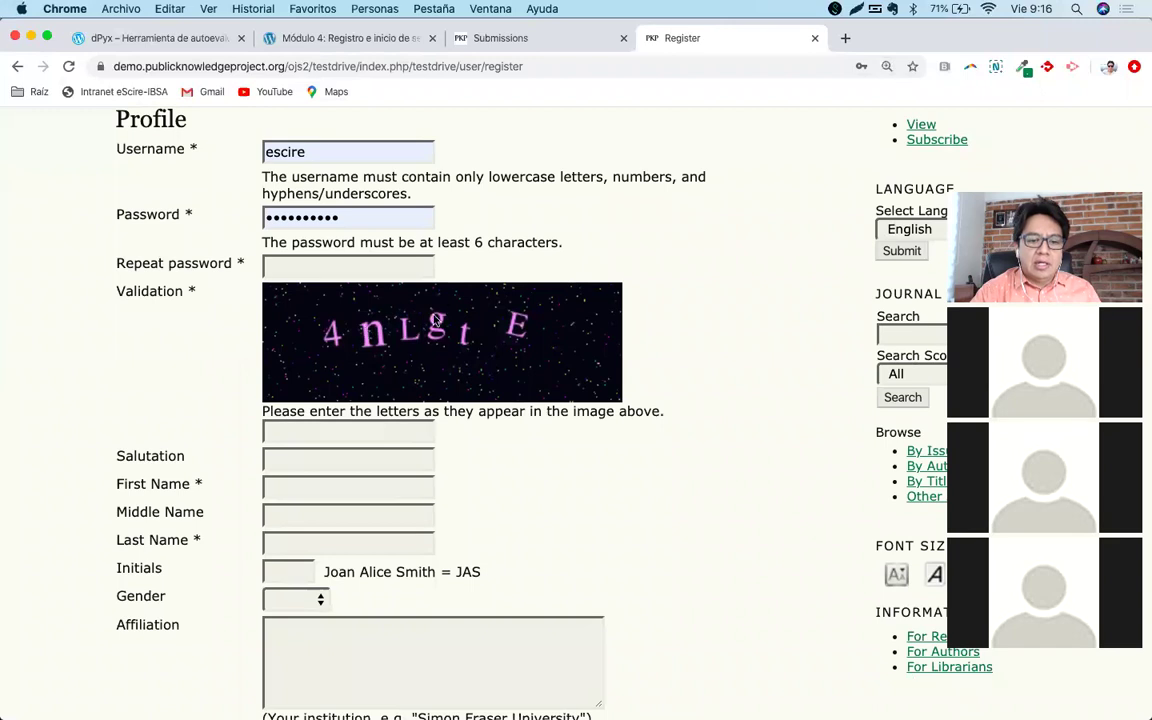
{"action": "left_click", "coordinate": [298, 430]}
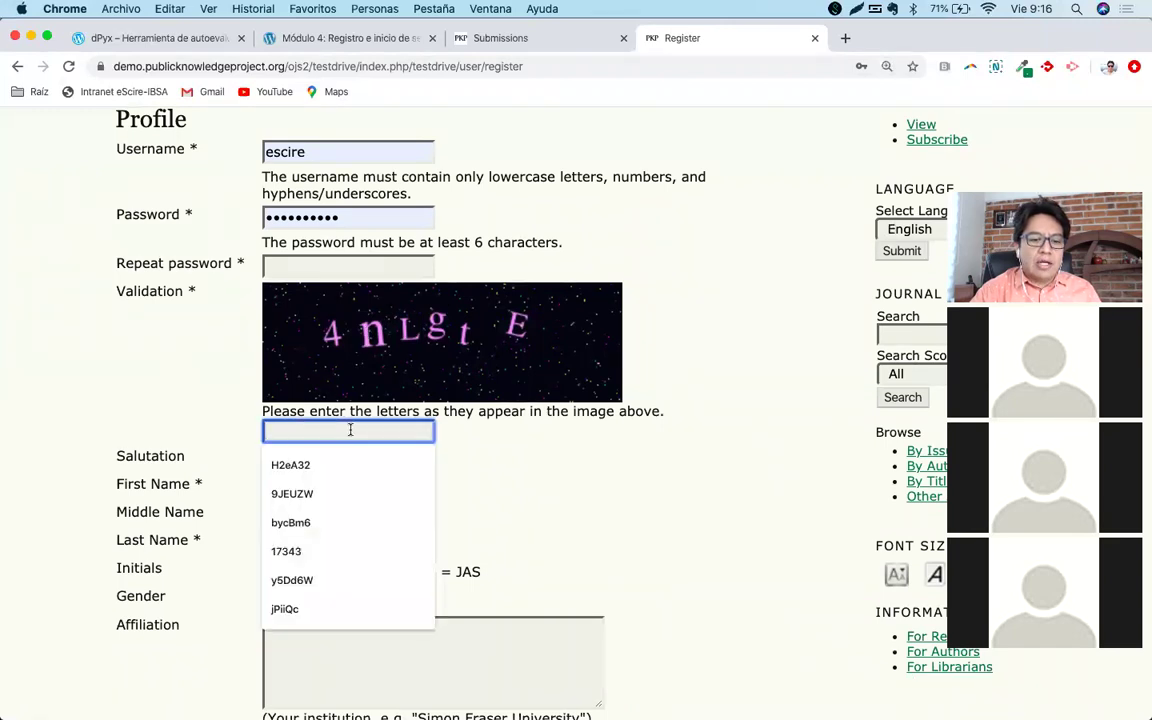
{"action": "left_click", "coordinate": [571, 479]}
{"action": "left_click_drag", "start_coordinate": [530, 345], "coordinate": [712, 334]}
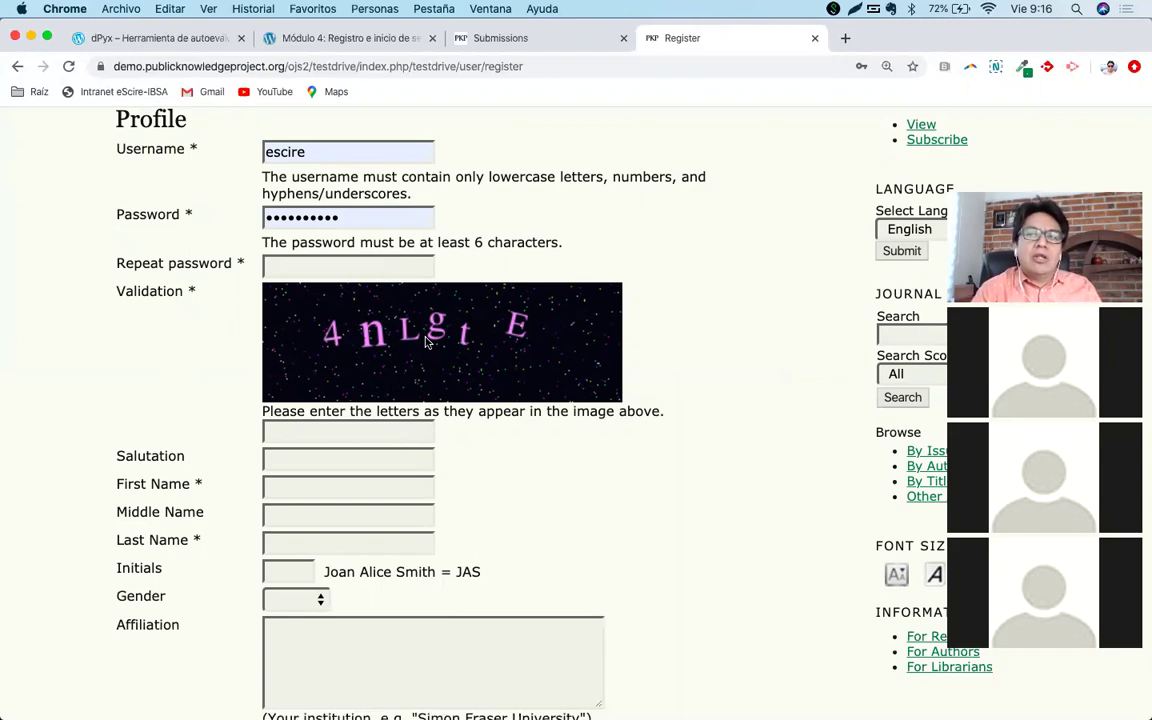
{"action": "scroll", "coordinate": [643, 462], "scroll_direction": "down", "scroll_amount": 5}
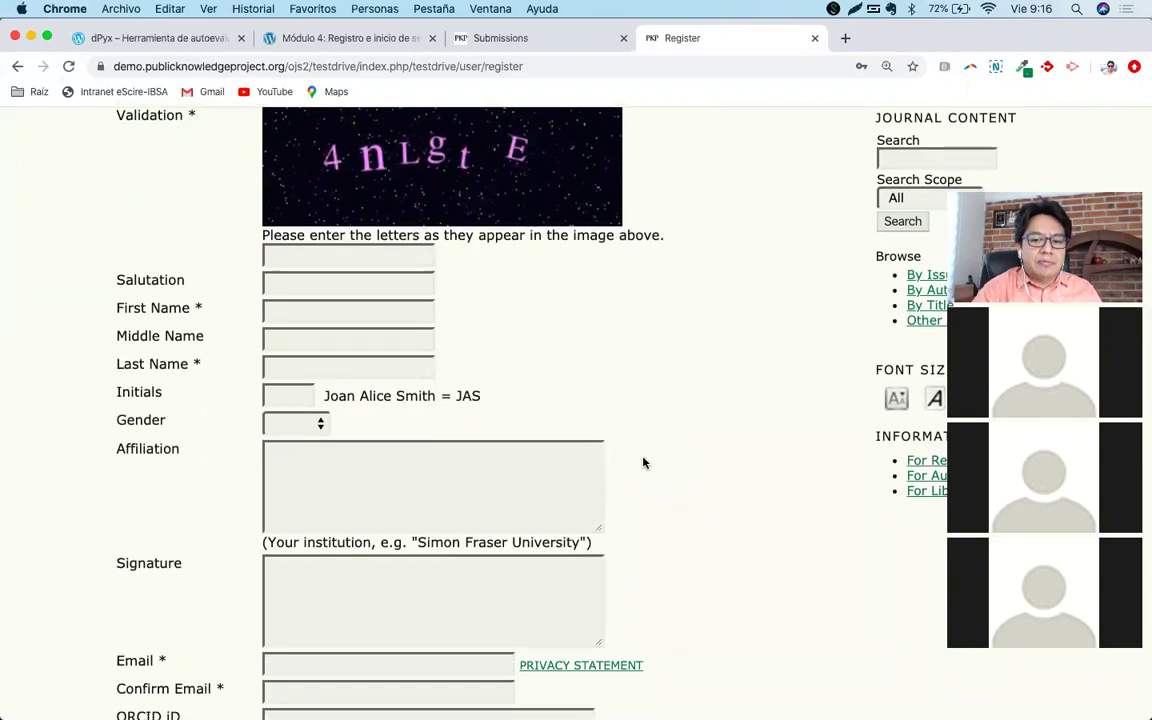
{"action": "scroll", "coordinate": [643, 462], "scroll_direction": "up", "scroll_amount": 3}
{"action": "left_click", "coordinate": [891, 262]}
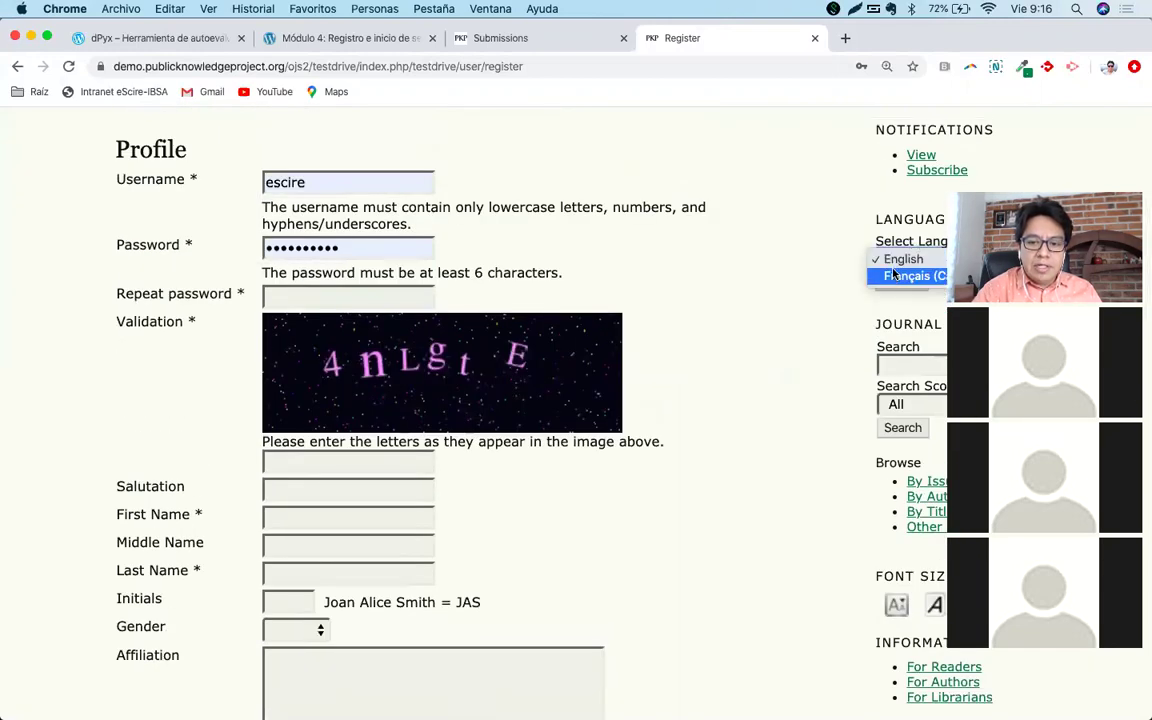
{"action": "left_click", "coordinate": [738, 440]}
Step: Point out the Salutation field on the registration form
{"action": "scroll", "coordinate": [738, 440], "scroll_direction": "down", "scroll_amount": 3}
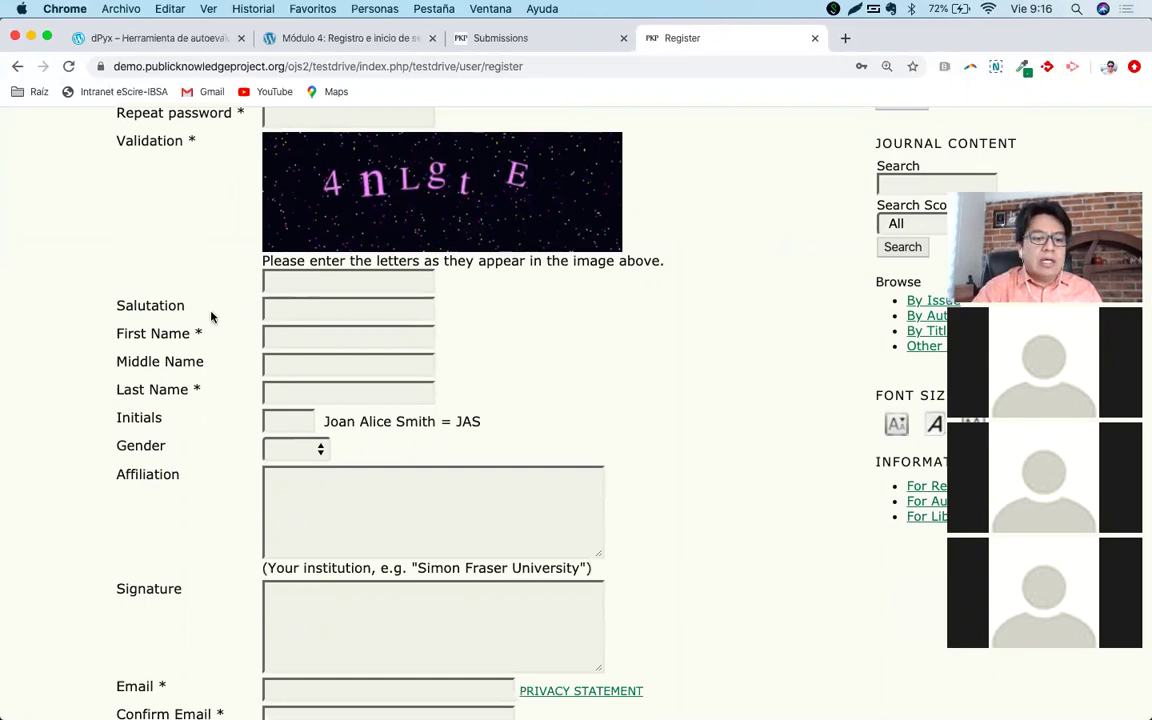
{"action": "double_click", "coordinate": [157, 306]}
{"action": "left_click", "coordinate": [87, 389]}
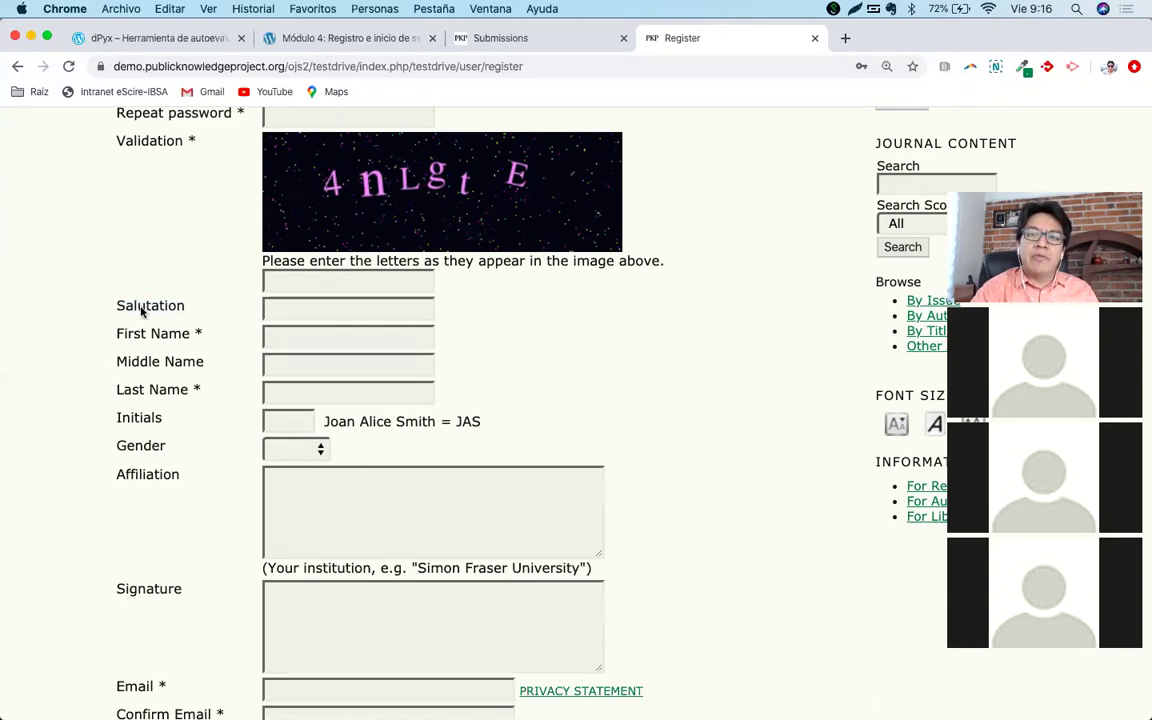
{"action": "left_click", "coordinate": [352, 313]}
{"action": "left_click", "coordinate": [605, 344]}
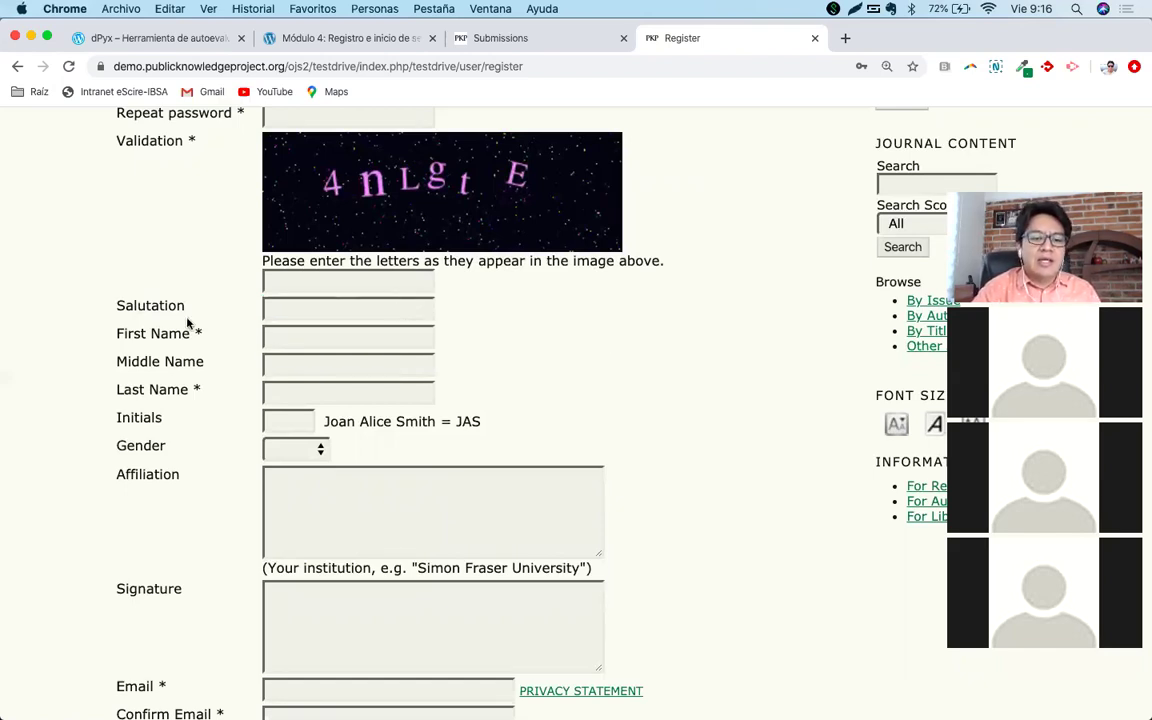
{"action": "double_click", "coordinate": [144, 310]}
{"action": "left_click", "coordinate": [70, 392]}
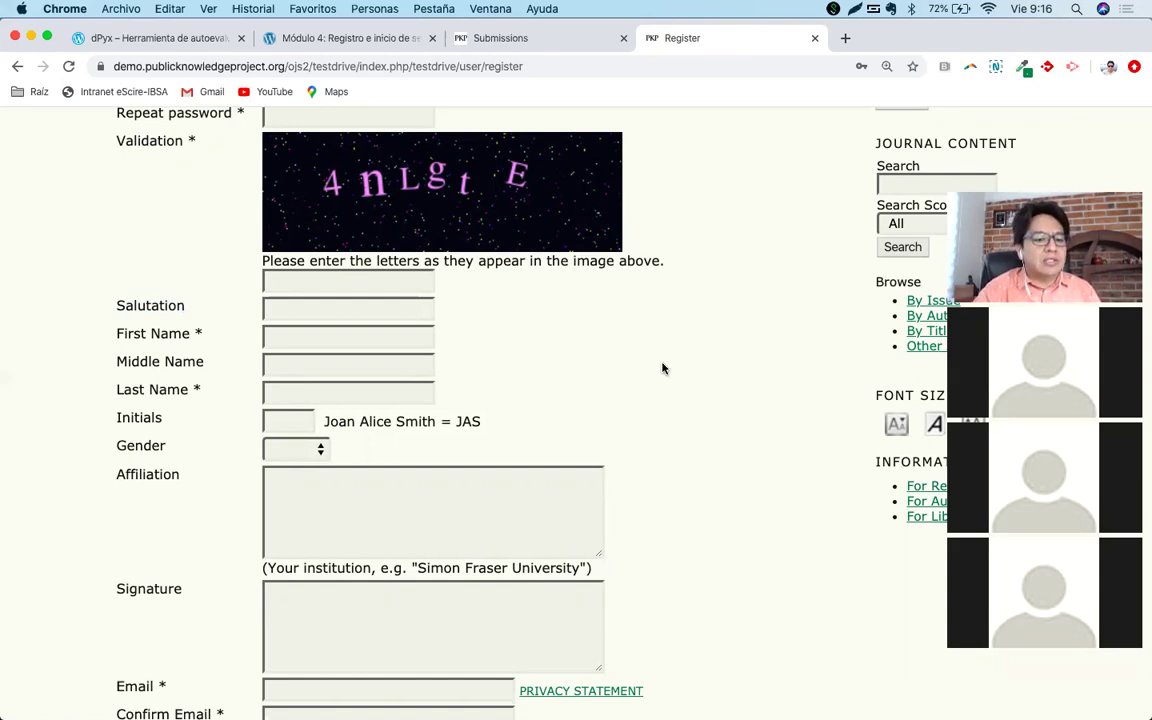
{"action": "scroll", "coordinate": [662, 369], "scroll_direction": "down", "scroll_amount": 3}
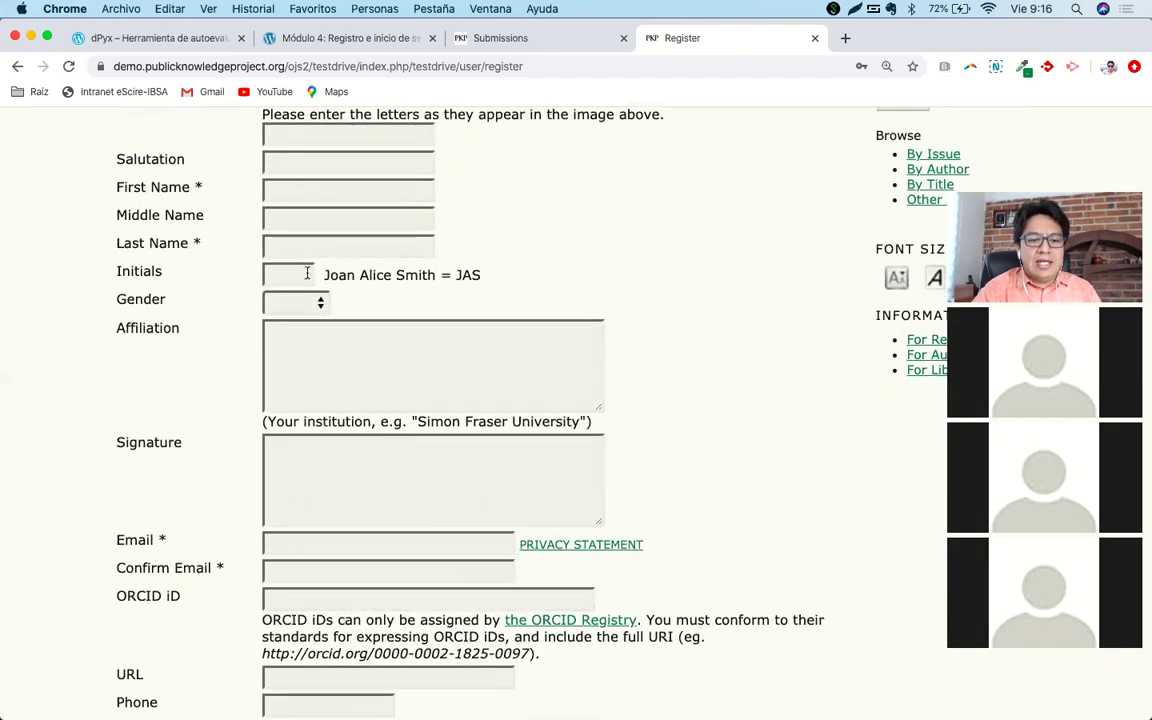
Step: Review the Gender options, Signature box and ORCID iD field without filling them
{"action": "left_click", "coordinate": [300, 302]}
{"action": "left_click", "coordinate": [415, 298]}
{"action": "scroll", "coordinate": [415, 298], "scroll_direction": "down", "scroll_amount": 2}
{"action": "left_click", "coordinate": [366, 383]}
{"action": "scroll", "coordinate": [509, 410], "scroll_direction": "down", "scroll_amount": 3}
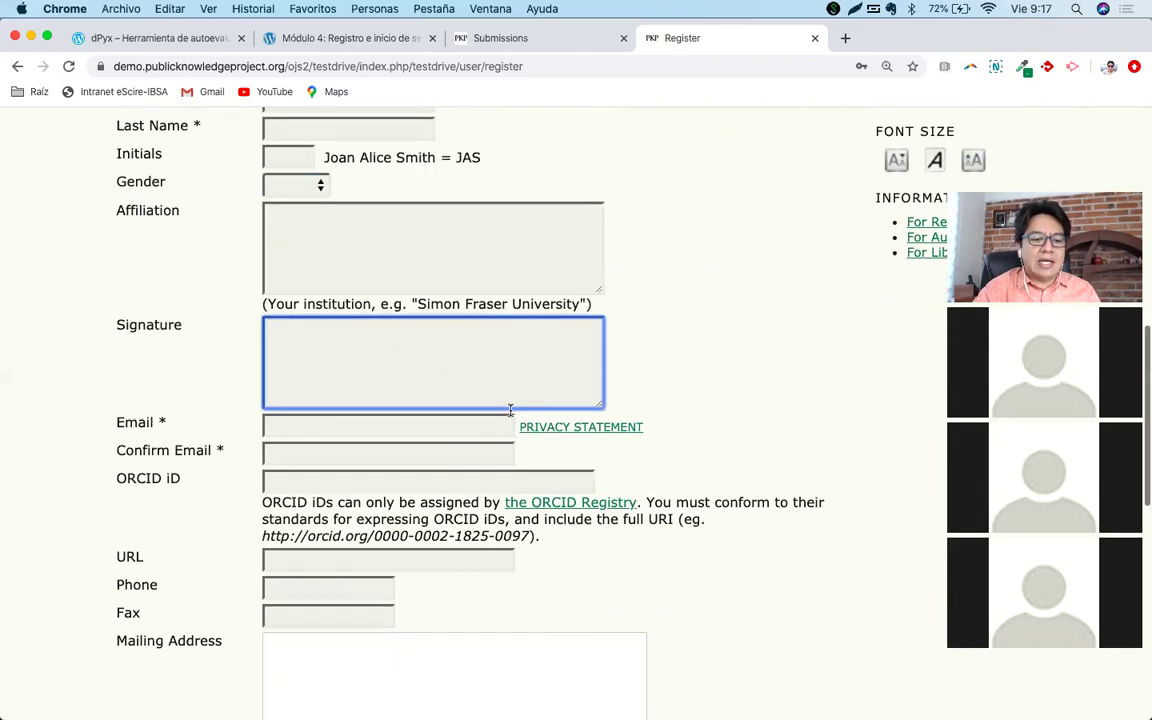
{"action": "left_click", "coordinate": [378, 357]}
{"action": "left_click", "coordinate": [766, 486]}
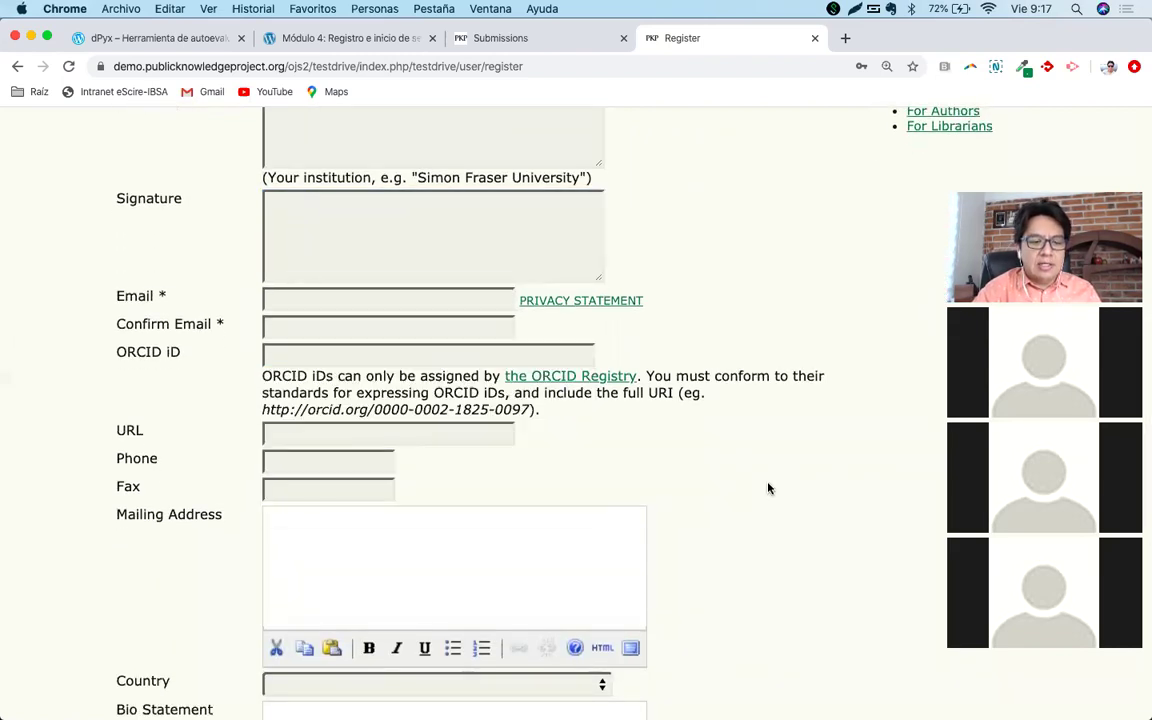
Step: Review the Fax field and scroll down to the privacy statement and Register button
{"action": "scroll", "coordinate": [483, 465], "scroll_direction": "down", "scroll_amount": 1}
{"action": "scroll", "coordinate": [483, 465], "scroll_direction": "down", "scroll_amount": 1}
{"action": "left_click", "coordinate": [332, 419]}
{"action": "left_click", "coordinate": [496, 409]}
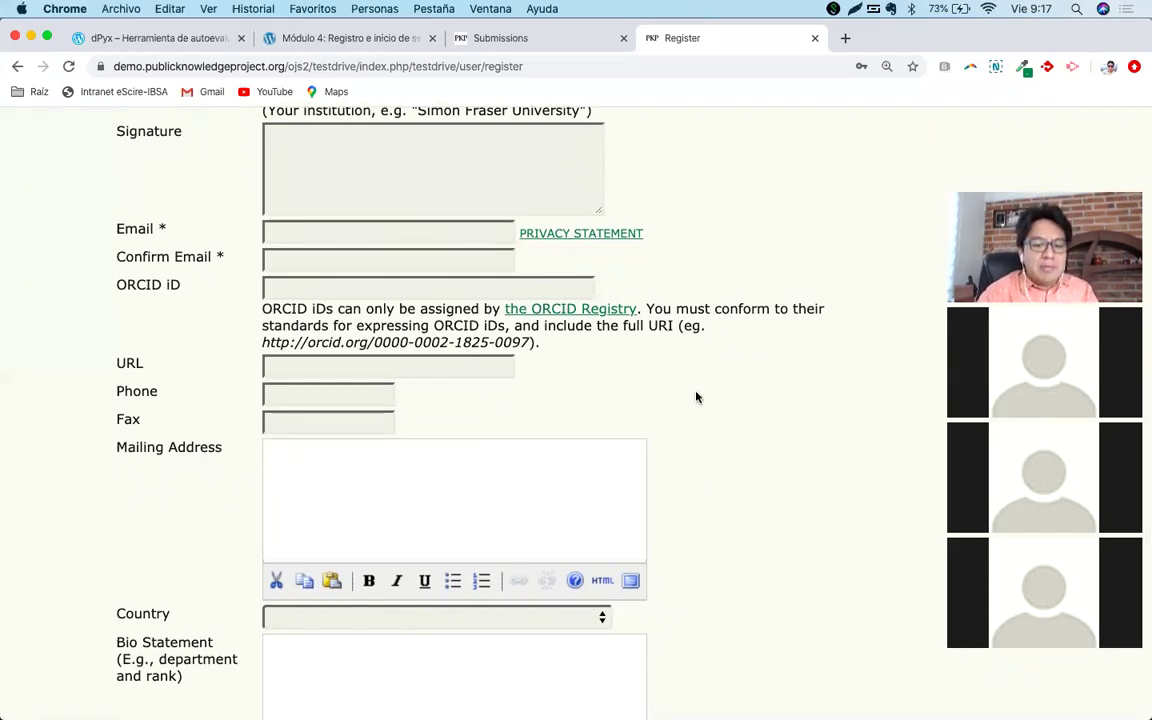
{"action": "scroll", "coordinate": [697, 397], "scroll_direction": "down", "scroll_amount": 2}
{"action": "scroll", "coordinate": [697, 397], "scroll_direction": "down", "scroll_amount": 2}
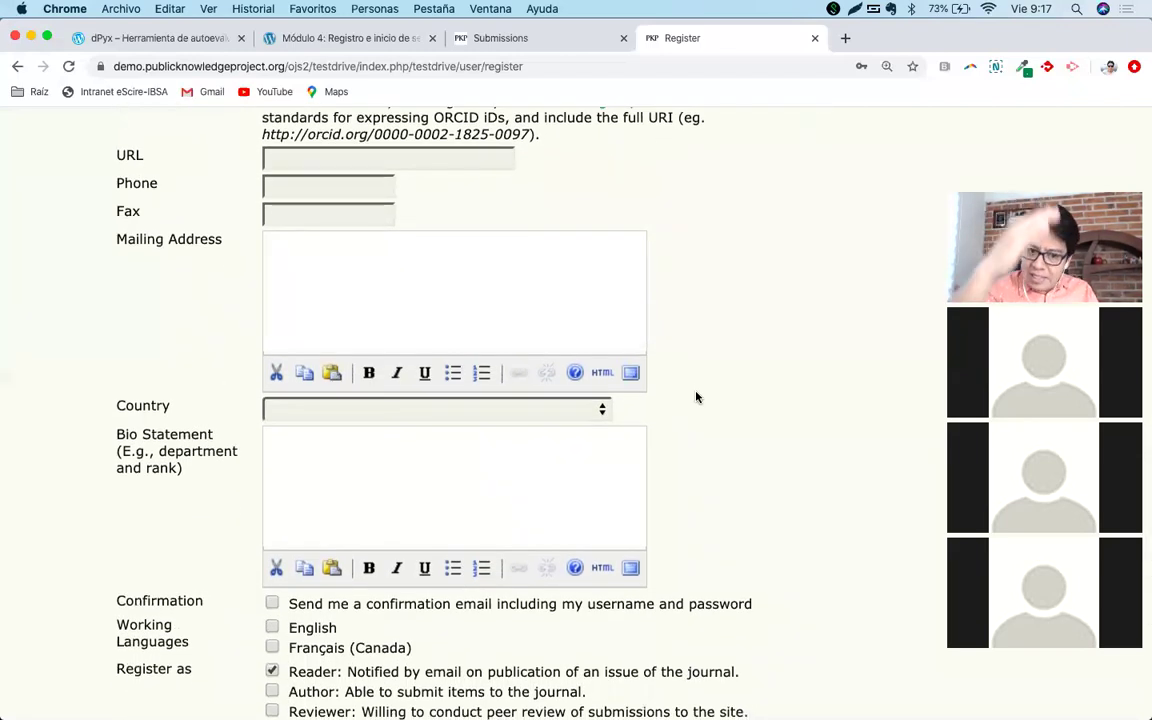
{"action": "scroll", "coordinate": [715, 404], "scroll_direction": "up", "scroll_amount": 4}
{"action": "scroll", "coordinate": [715, 404], "scroll_direction": "down", "scroll_amount": 6}
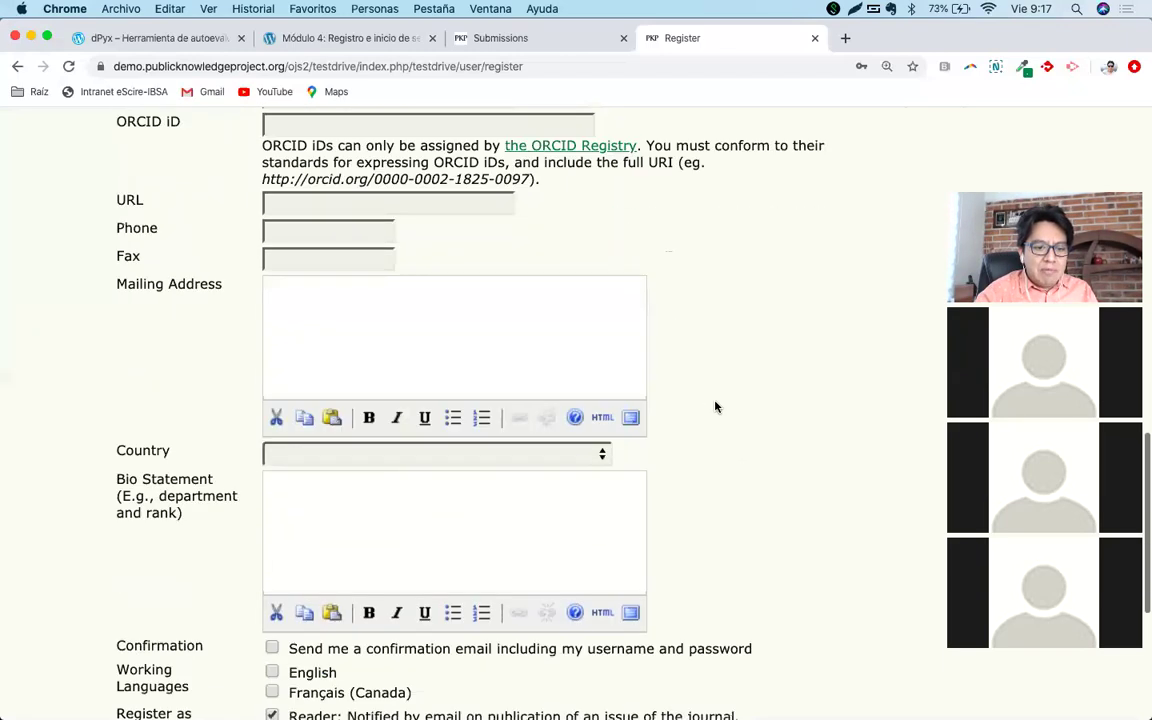
{"action": "scroll", "coordinate": [715, 404], "scroll_direction": "down", "scroll_amount": 1}
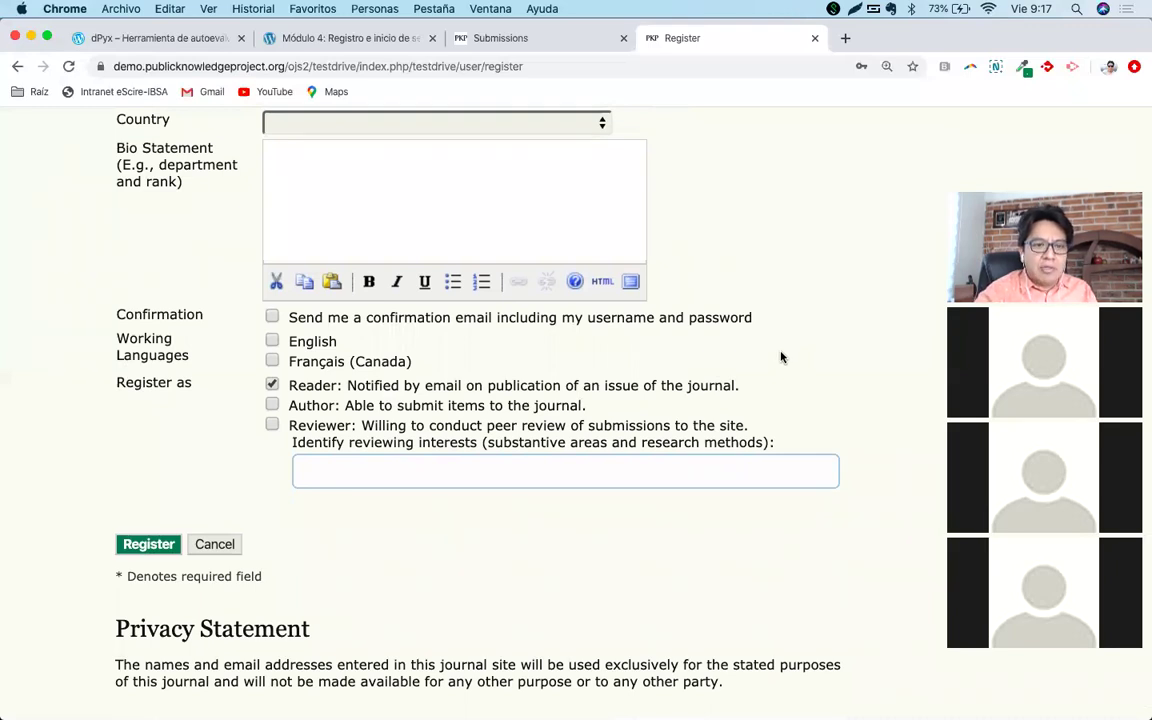
Step: On the OJS 3 Submissions tab, zoom to 90% and open the user's Profile page
{"action": "left_click", "coordinate": [487, 42]}
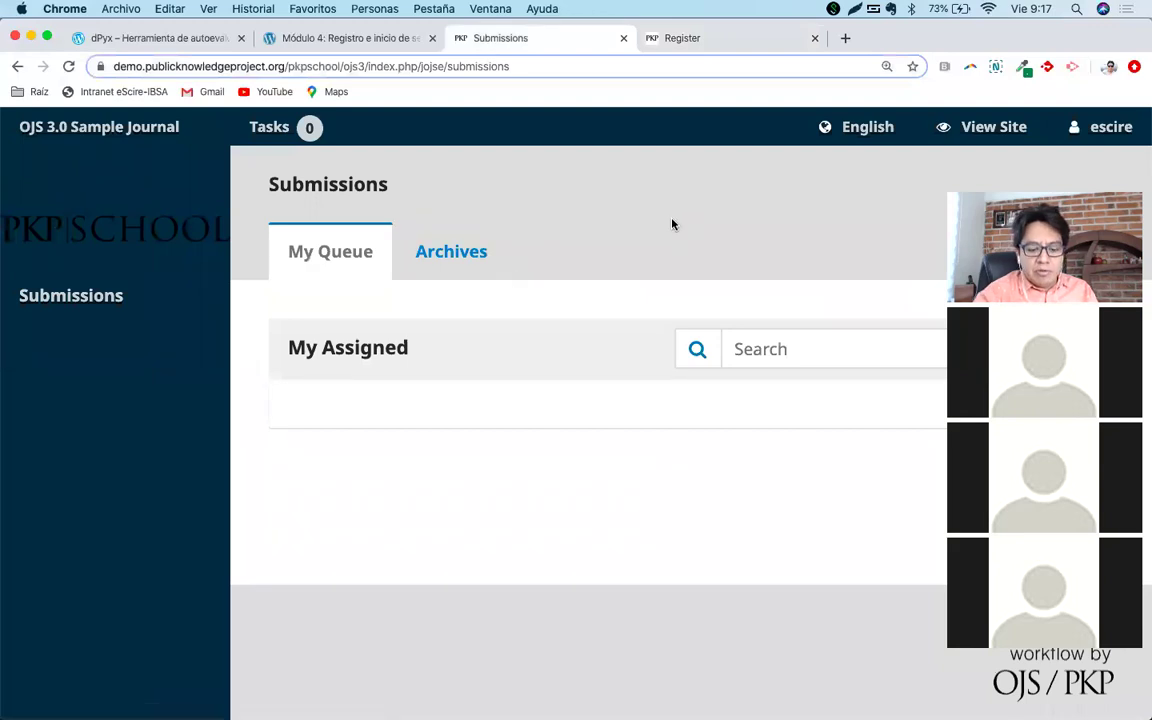
{"action": "key", "text": "super+minus"}
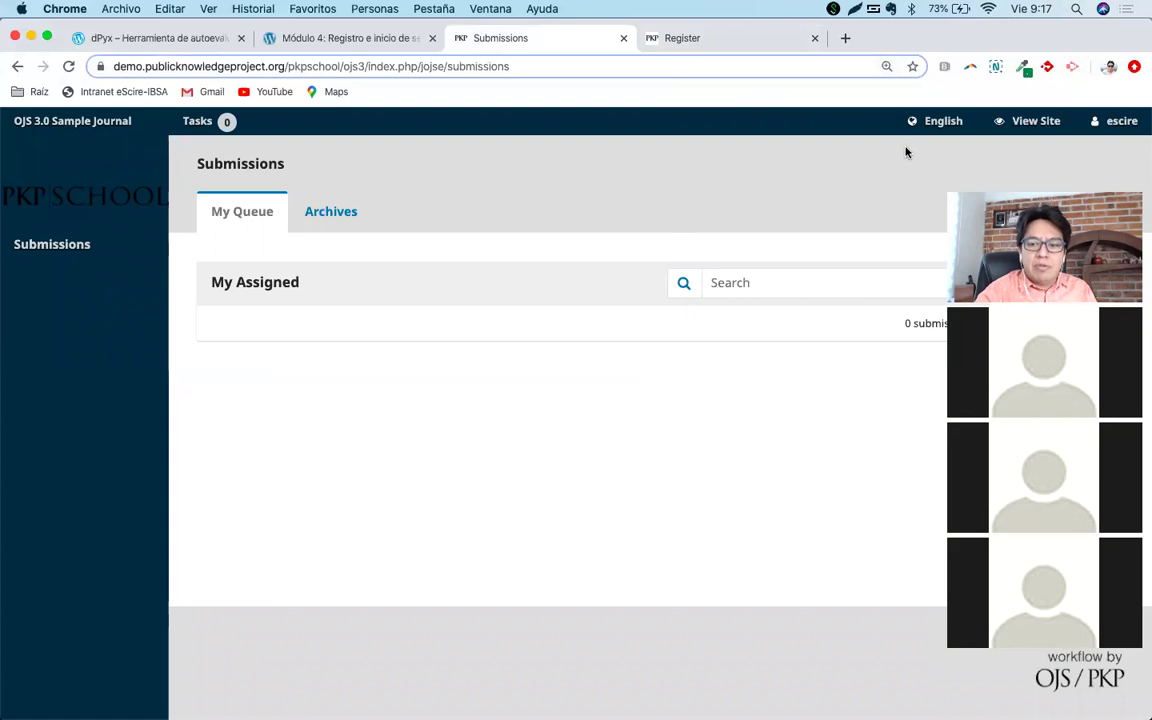
{"action": "mouse_move", "coordinate": [1116, 122]}
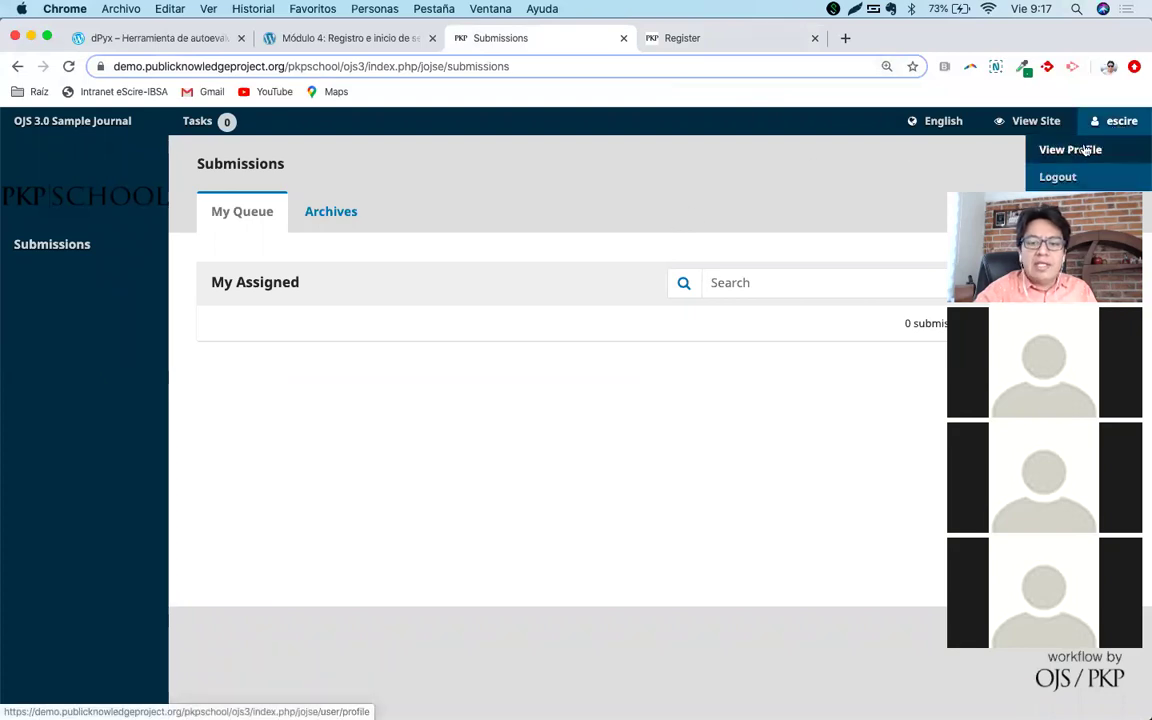
{"action": "left_click", "coordinate": [1040, 152]}
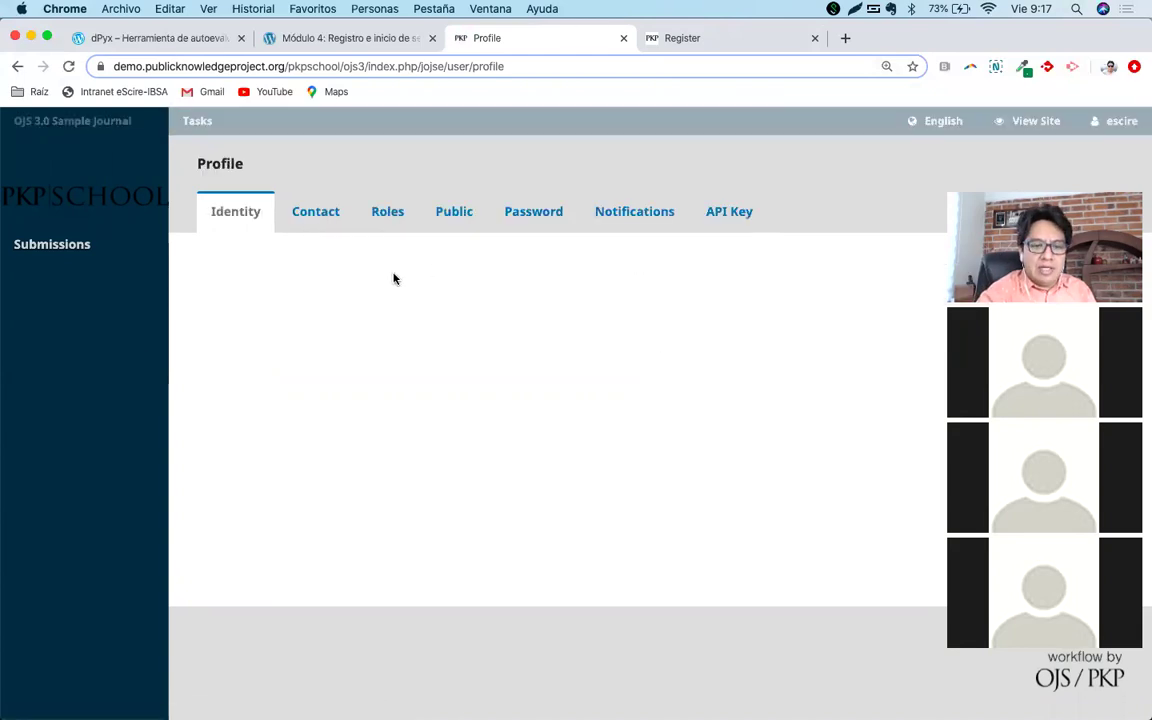
{"action": "scroll", "coordinate": [394, 280], "scroll_direction": "down", "scroll_amount": 1}
{"action": "scroll", "coordinate": [394, 280], "scroll_direction": "down", "scroll_amount": 3}
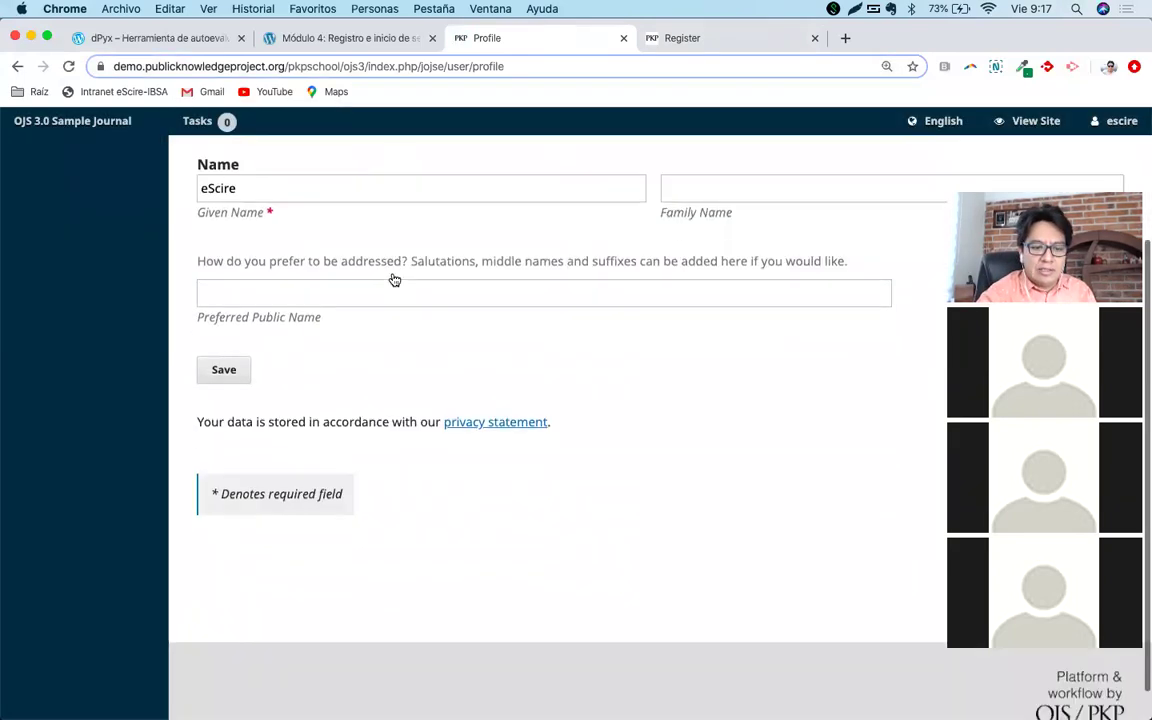
{"action": "scroll", "coordinate": [393, 278], "scroll_direction": "up", "scroll_amount": 4}
Step: Scroll through the profile's Contact details
{"action": "left_click", "coordinate": [303, 211]}
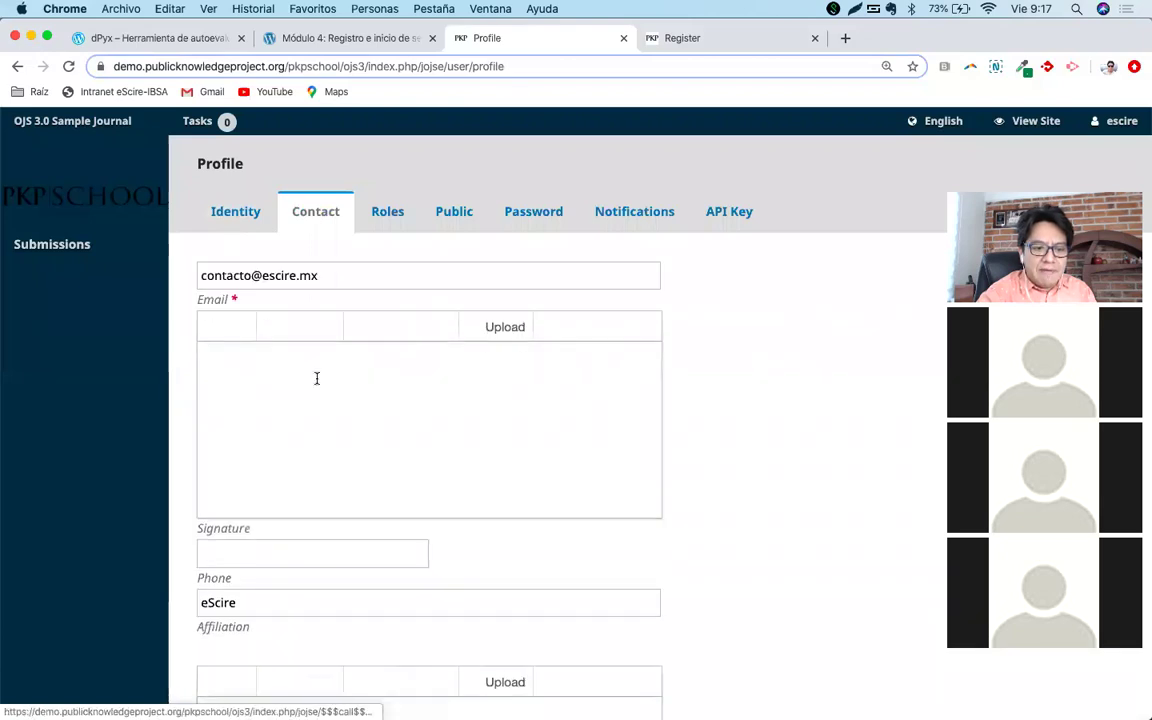
{"action": "scroll", "coordinate": [334, 424], "scroll_direction": "down", "scroll_amount": 3}
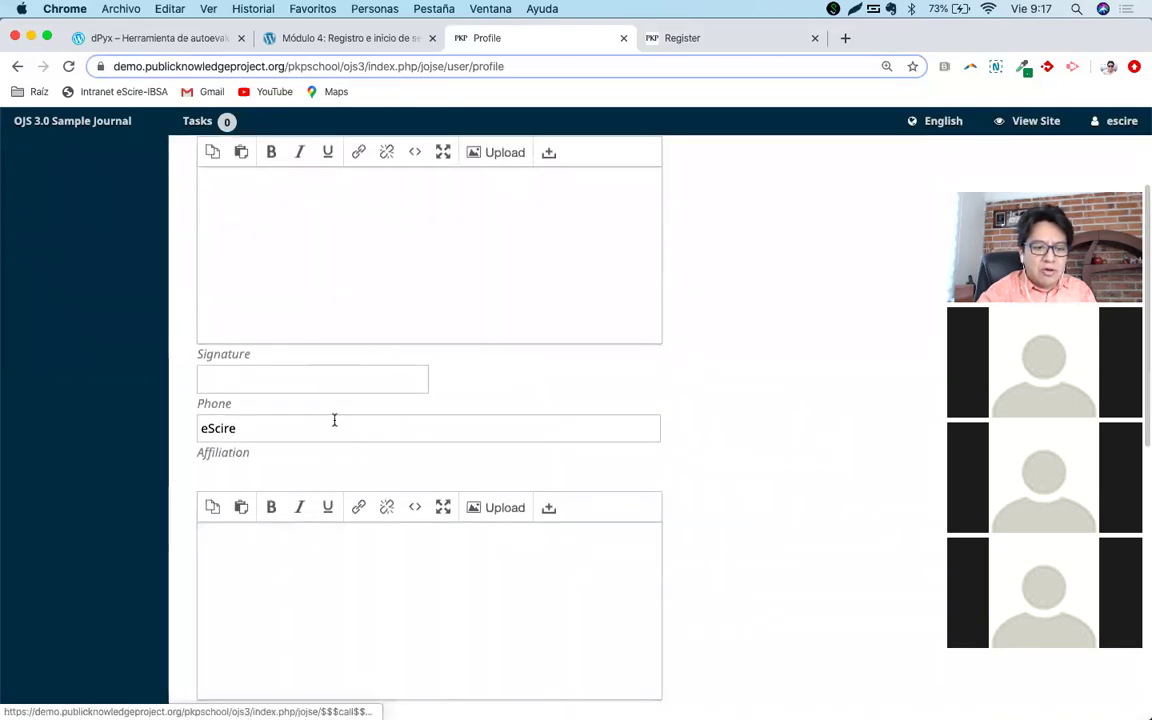
{"action": "scroll", "coordinate": [334, 420], "scroll_direction": "down", "scroll_amount": 1}
{"action": "scroll", "coordinate": [357, 458], "scroll_direction": "down", "scroll_amount": 4}
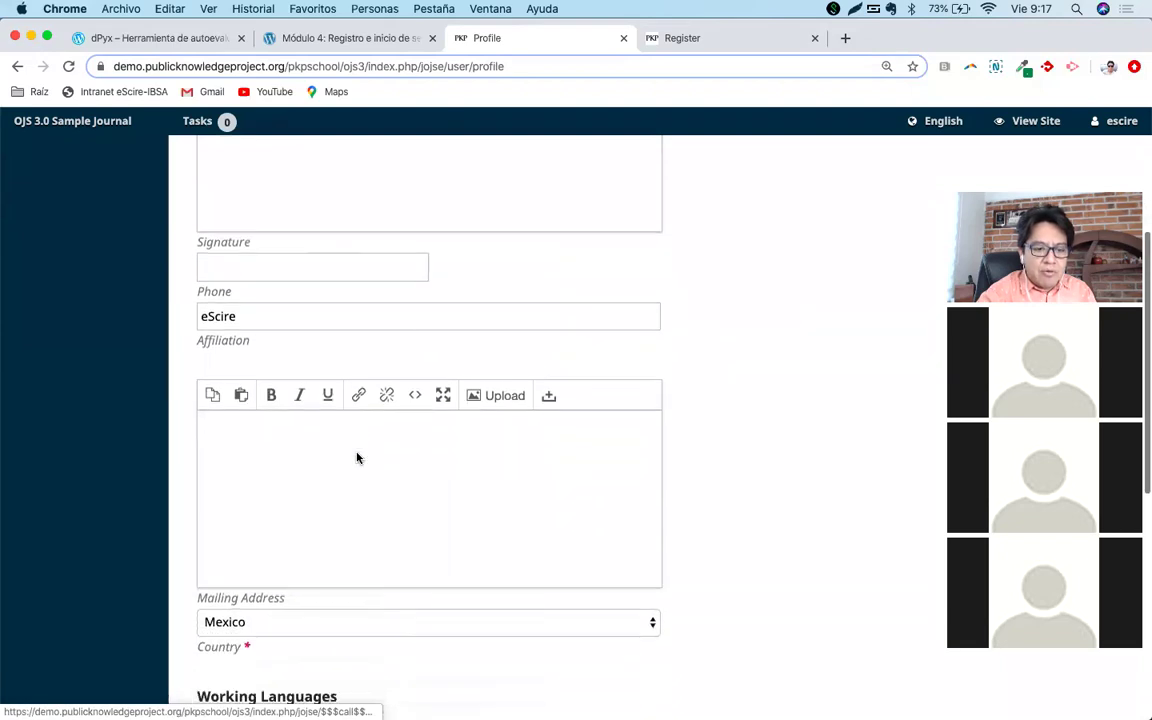
{"action": "scroll", "coordinate": [357, 458], "scroll_direction": "down", "scroll_amount": 4}
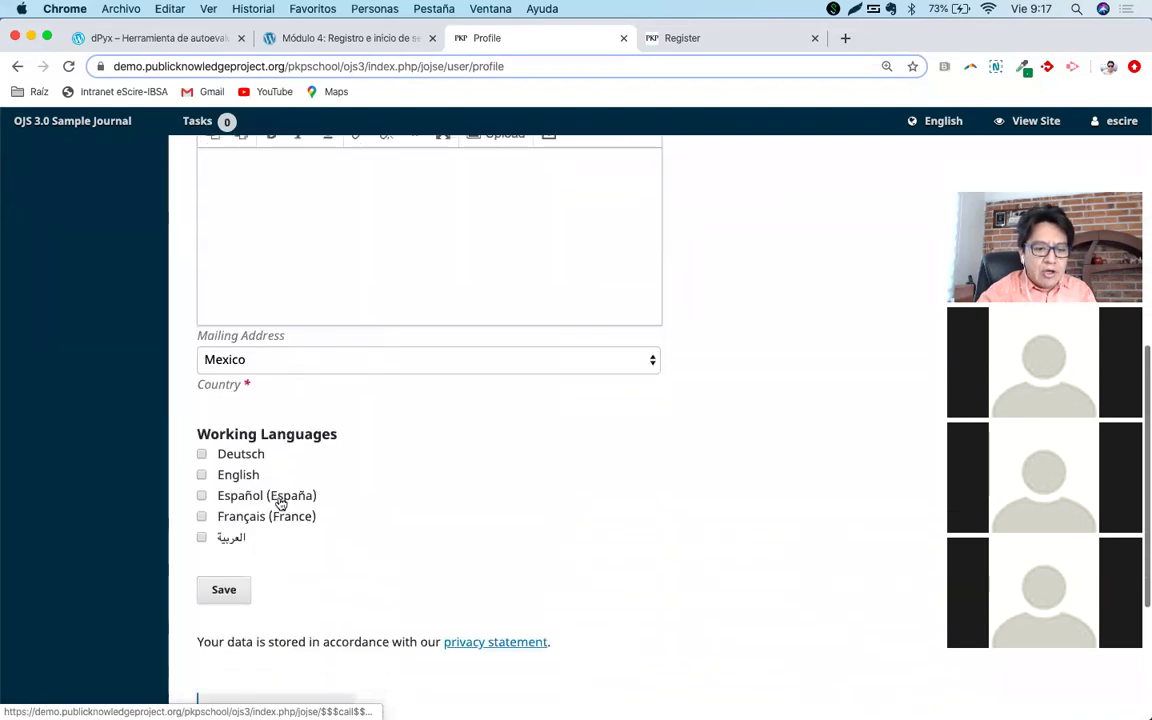
{"action": "scroll", "coordinate": [422, 512], "scroll_direction": "up", "scroll_amount": 12}
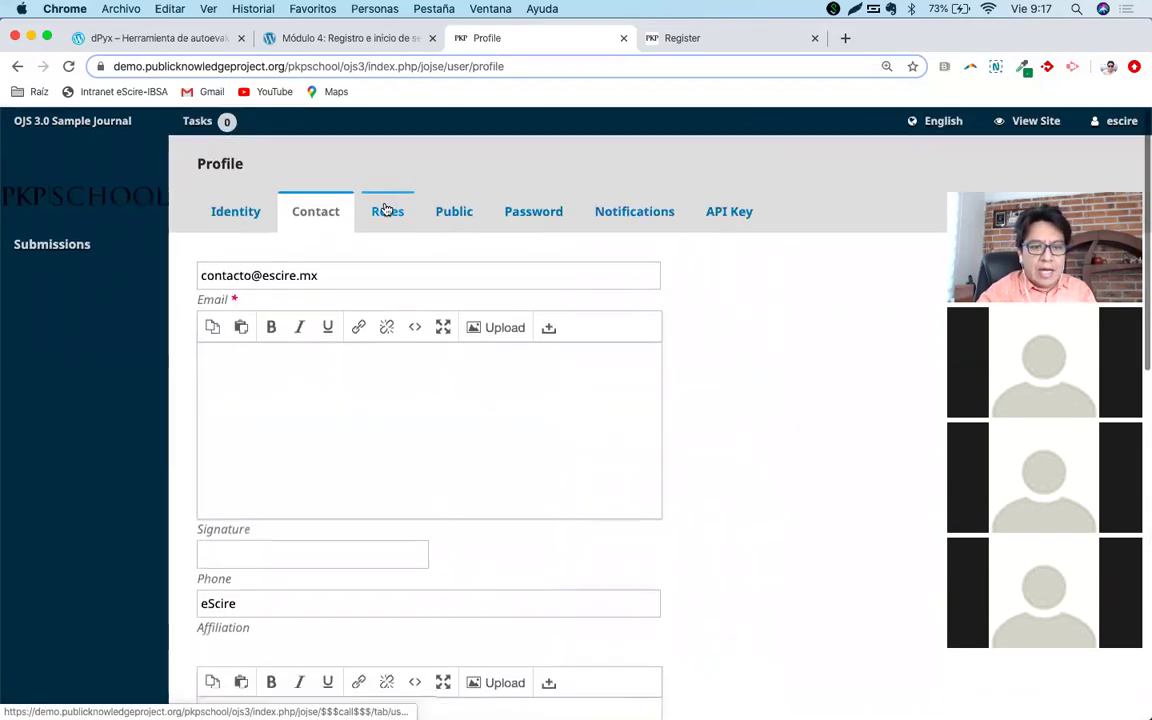
Step: Review the Public profile section, then bring back the OJS 2.4.8 Register form
{"action": "left_click", "coordinate": [452, 211]}
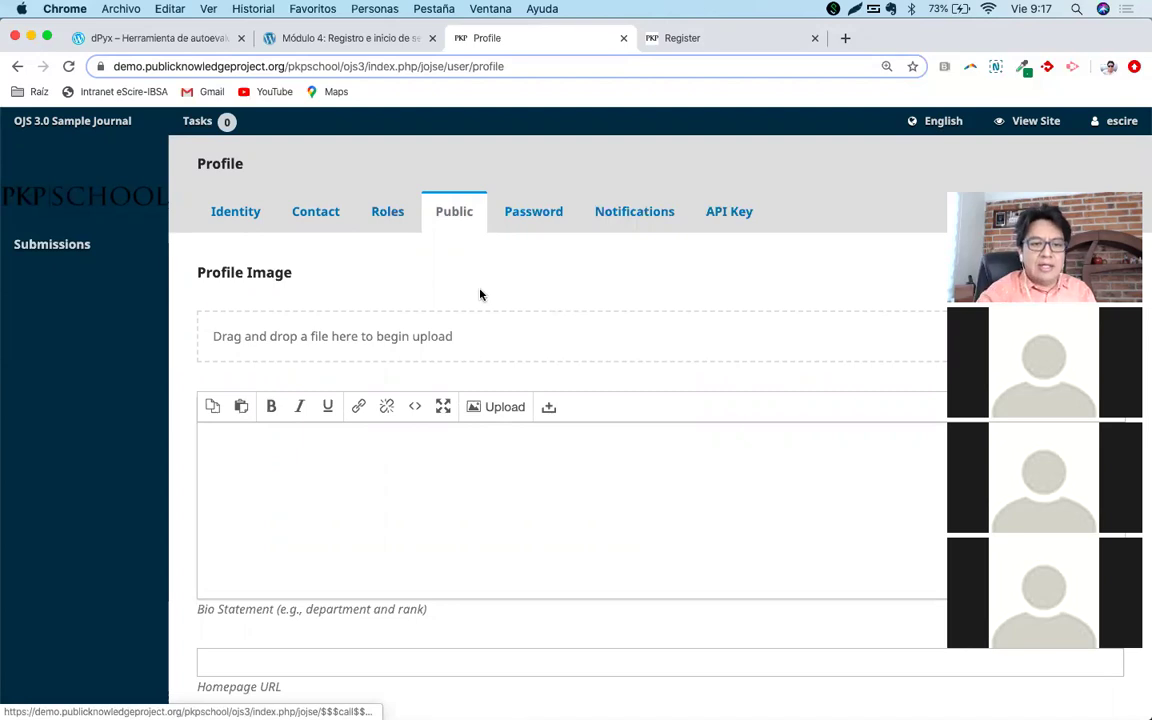
{"action": "scroll", "coordinate": [480, 294], "scroll_direction": "down", "scroll_amount": 4}
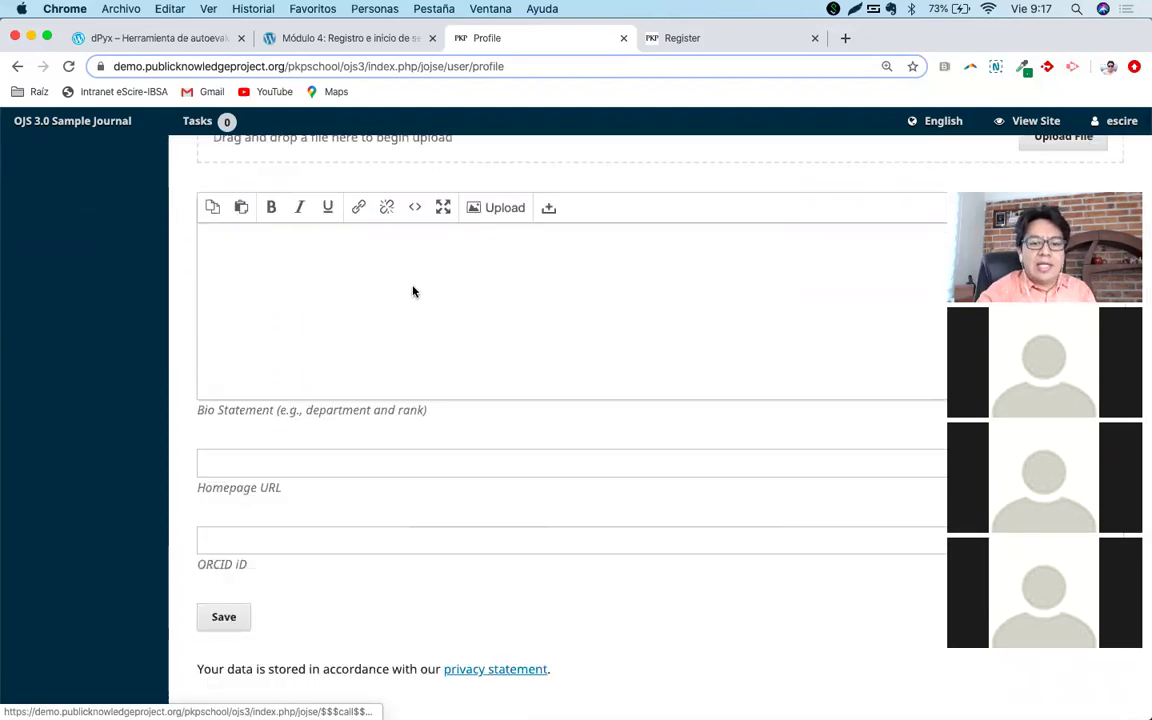
{"action": "scroll", "coordinate": [388, 336], "scroll_direction": "up", "scroll_amount": 4}
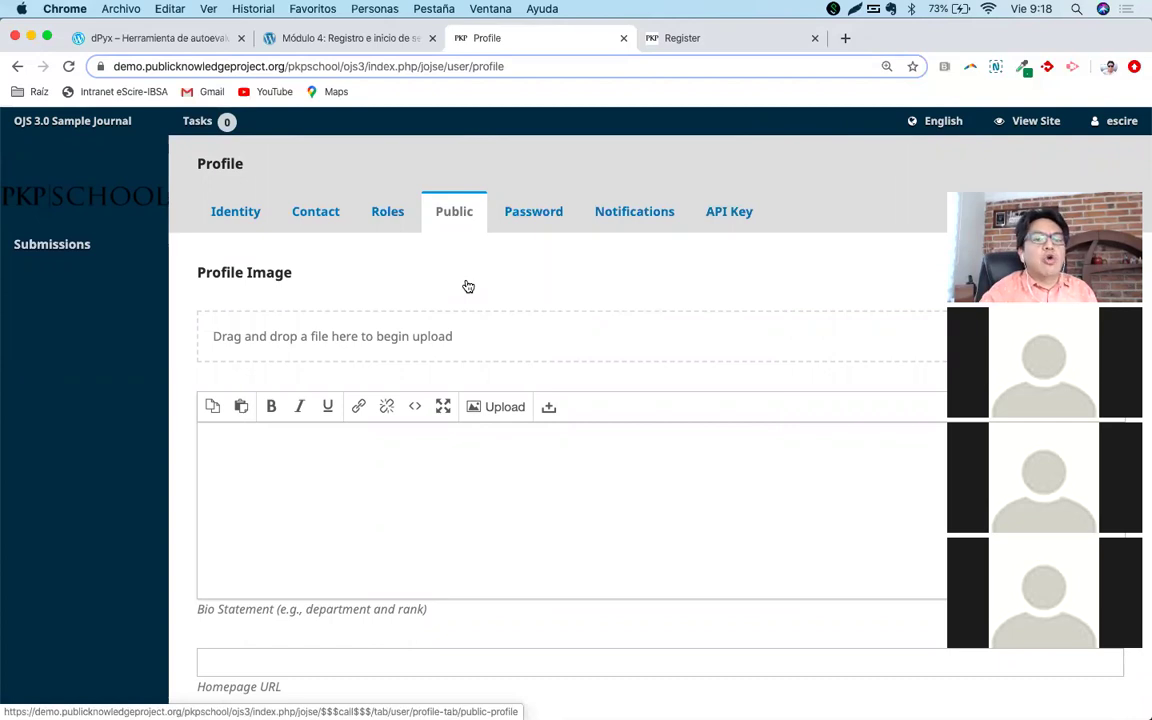
{"action": "left_click", "coordinate": [718, 38]}
{"action": "scroll", "coordinate": [597, 189], "scroll_direction": "up", "scroll_amount": 3}
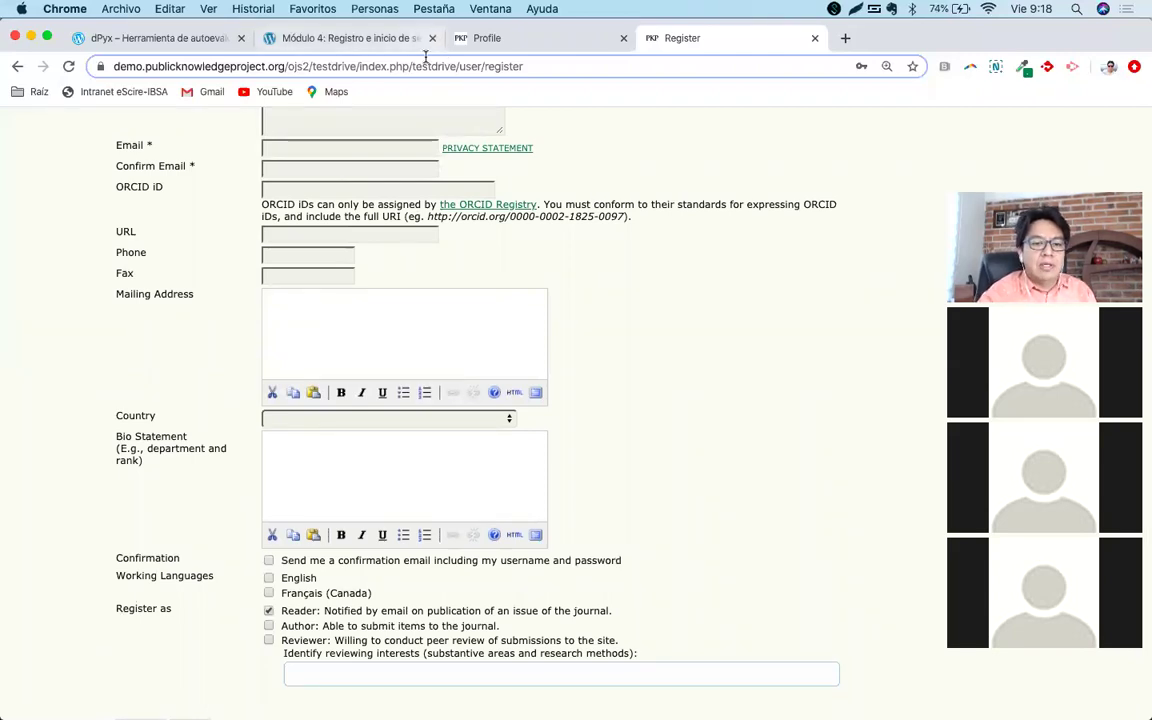
Step: Switch to the Módulo 4 tab and scroll past the 196 comments to the comment box
{"action": "left_click", "coordinate": [381, 45]}
{"action": "scroll", "coordinate": [702, 427], "scroll_direction": "down", "scroll_amount": 1}
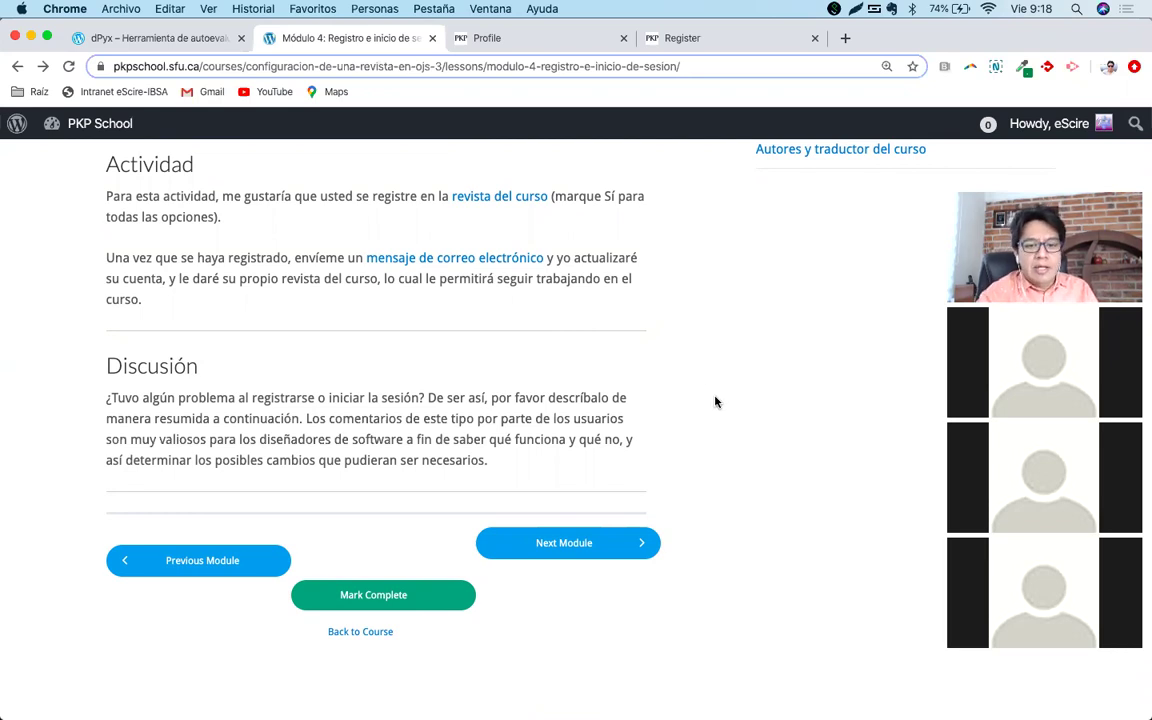
{"action": "scroll", "coordinate": [715, 402], "scroll_direction": "down", "scroll_amount": 5}
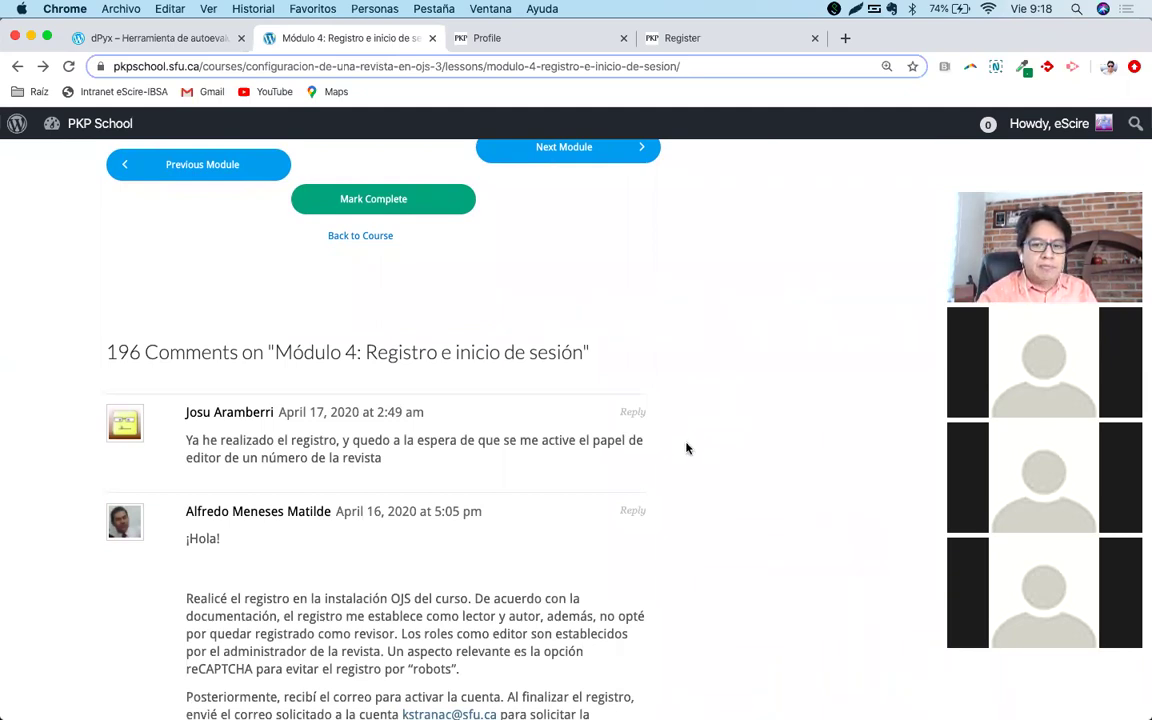
{"action": "scroll", "coordinate": [686, 448], "scroll_direction": "down", "scroll_amount": 7}
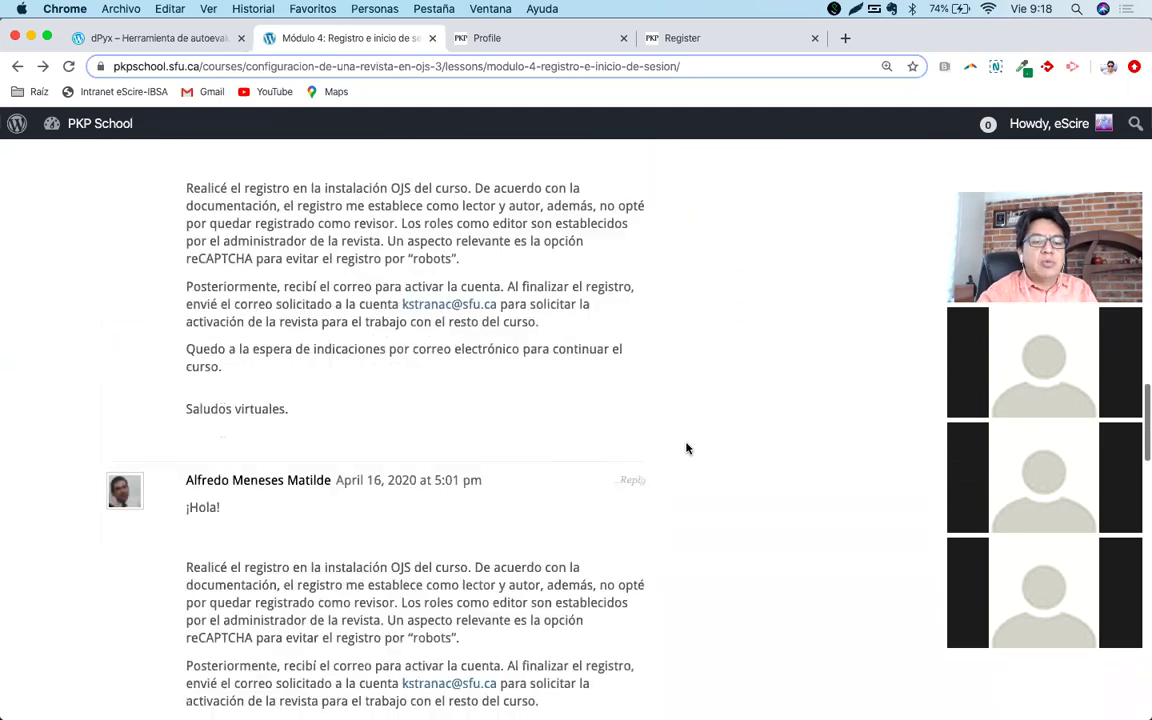
{"action": "scroll", "coordinate": [686, 448], "scroll_direction": "down", "scroll_amount": 12}
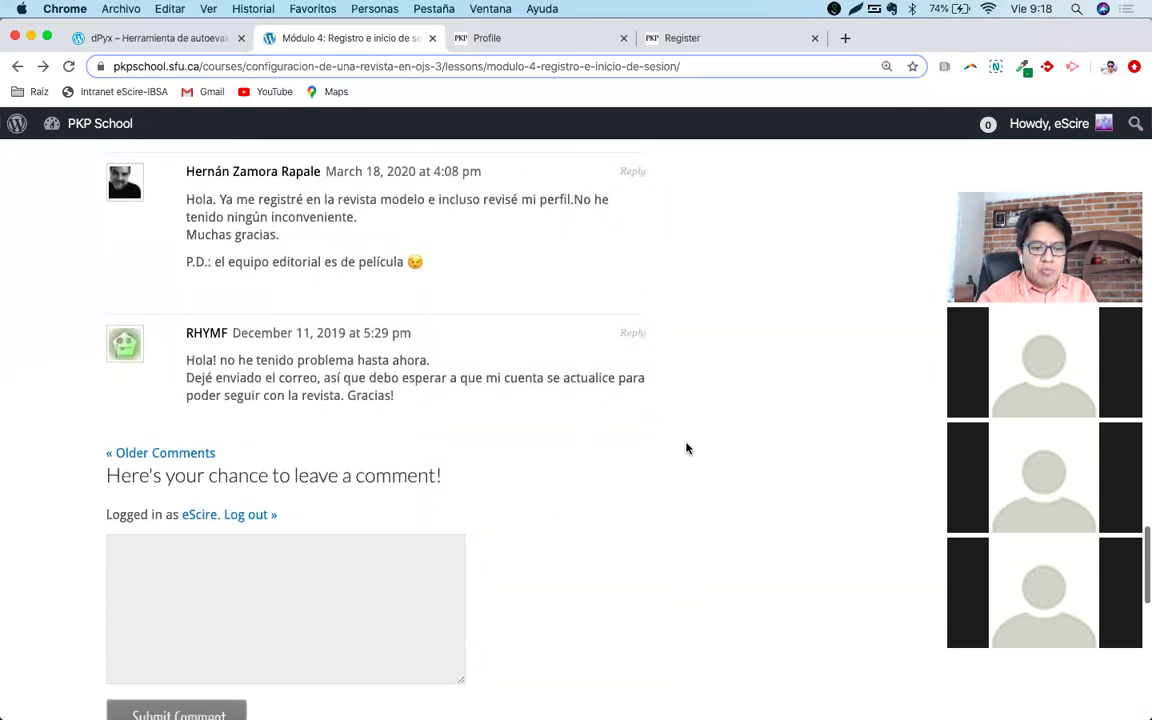
Step: Start a comment with 'Hola,' and 'El registro se ha simplificado demasiado respecto a la versión de OJS 2.'
{"action": "left_click", "coordinate": [375, 378]}
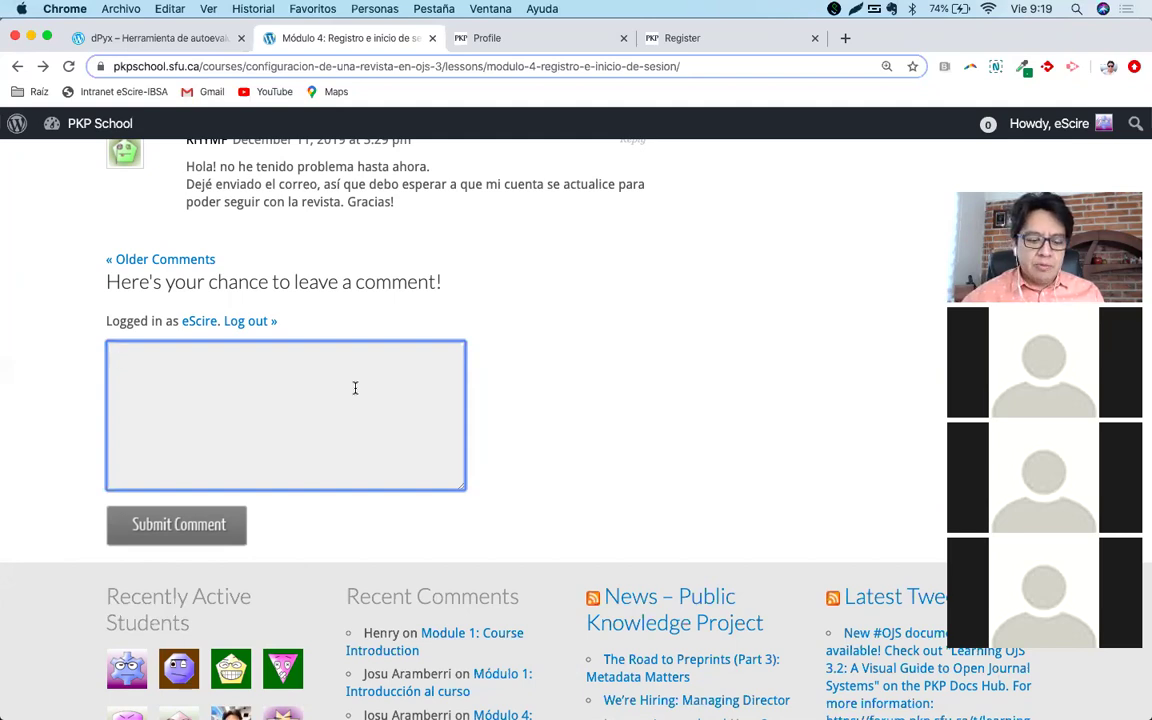
{"action": "type", "text": "Hola"}
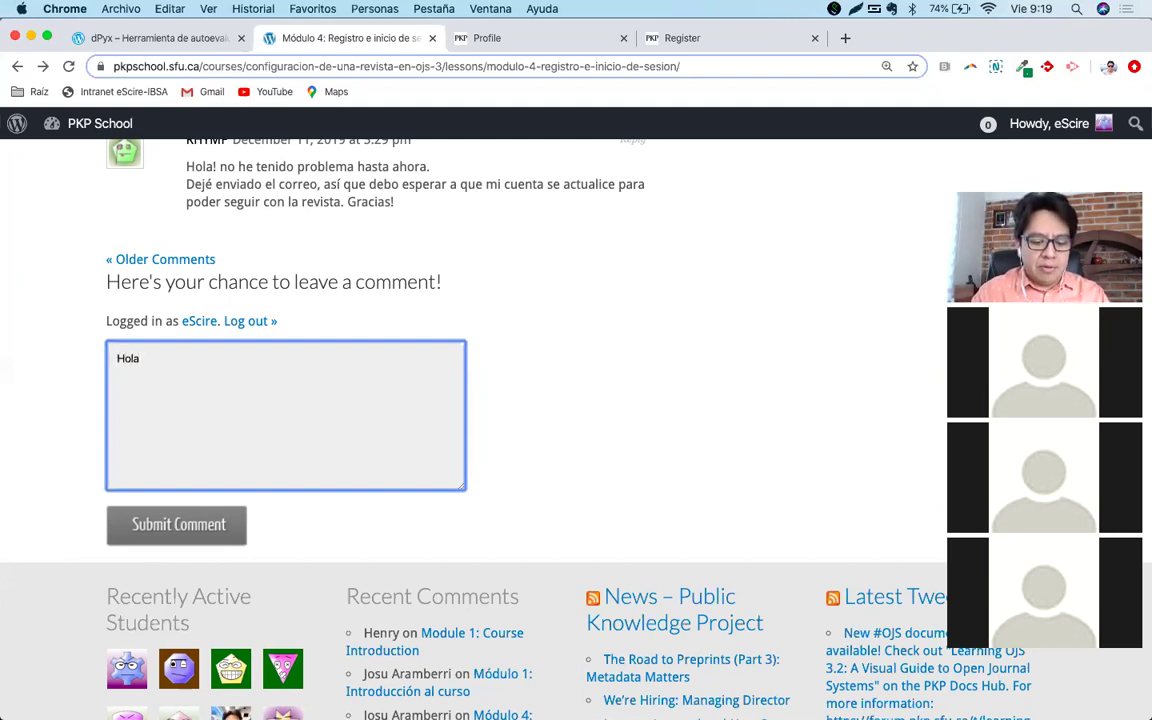
{"action": "type", "text": ","}
{"action": "key", "text": "Return"}
{"action": "type", "text": "El reist"}
{"action": "key", "text": "BackSpace"}
{"action": "key", "text": "BackSpace"}
{"action": "key", "text": "BackSpace"}
{"action": "type", "text": "gistro se ha simpli"}
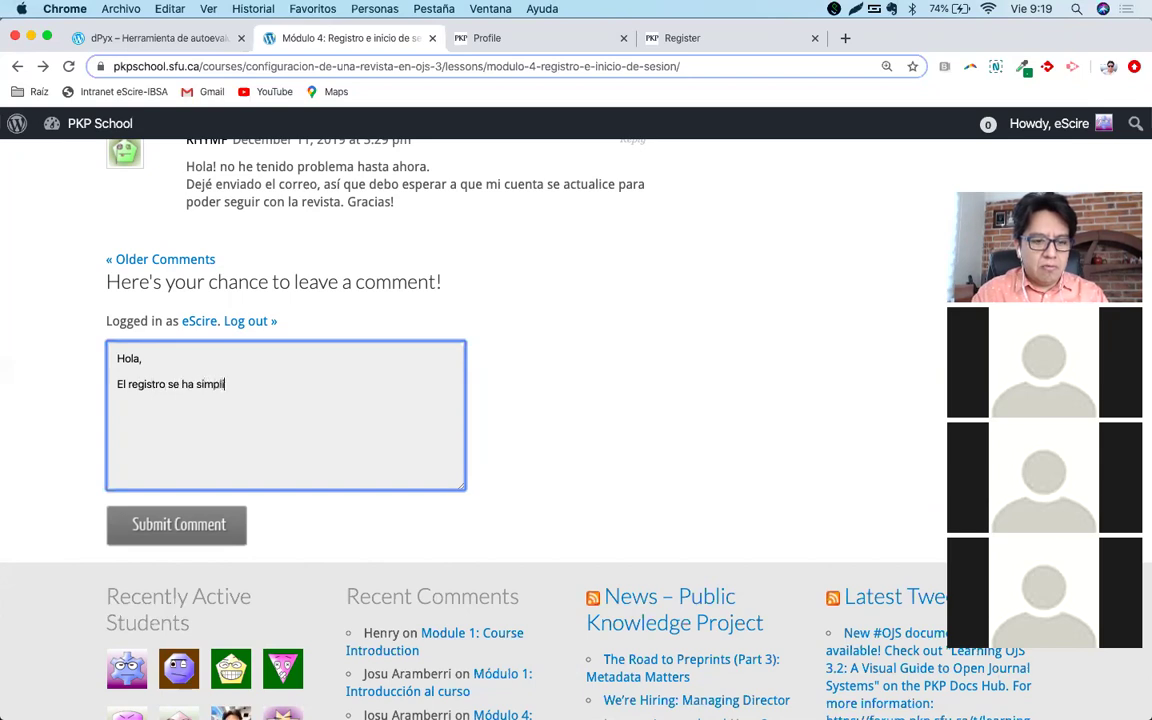
{"action": "type", "text": "ficado demasiado respecto a la v"}
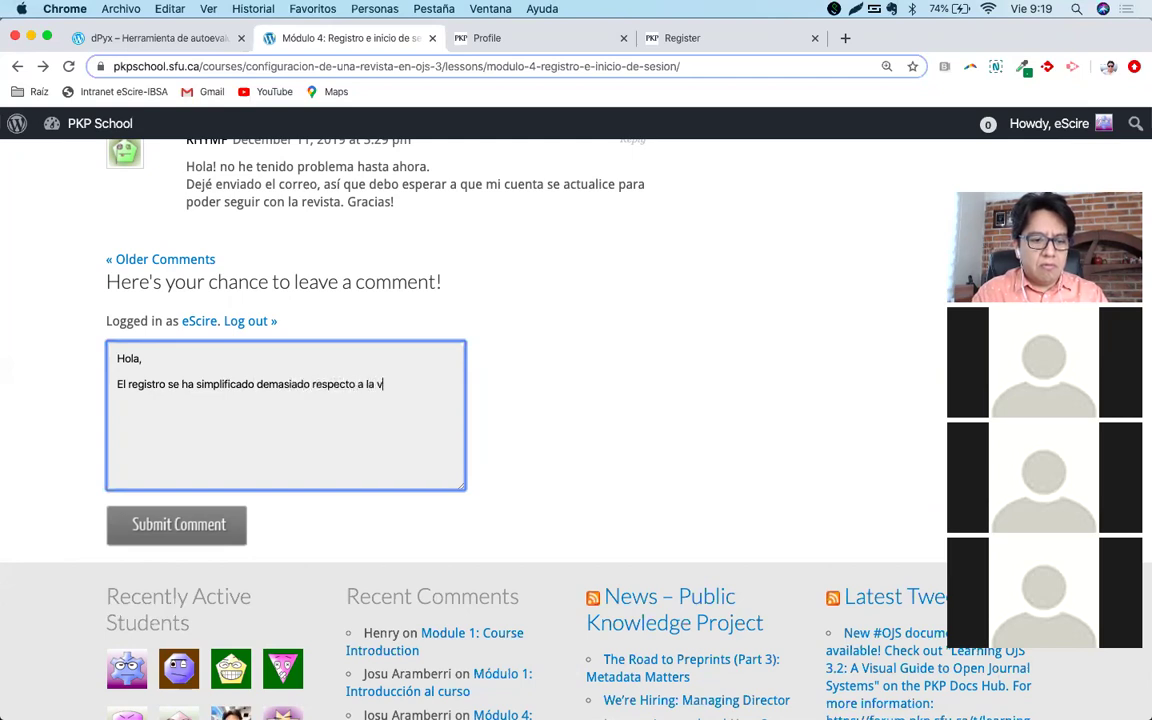
{"action": "type", "text": "ersi"}
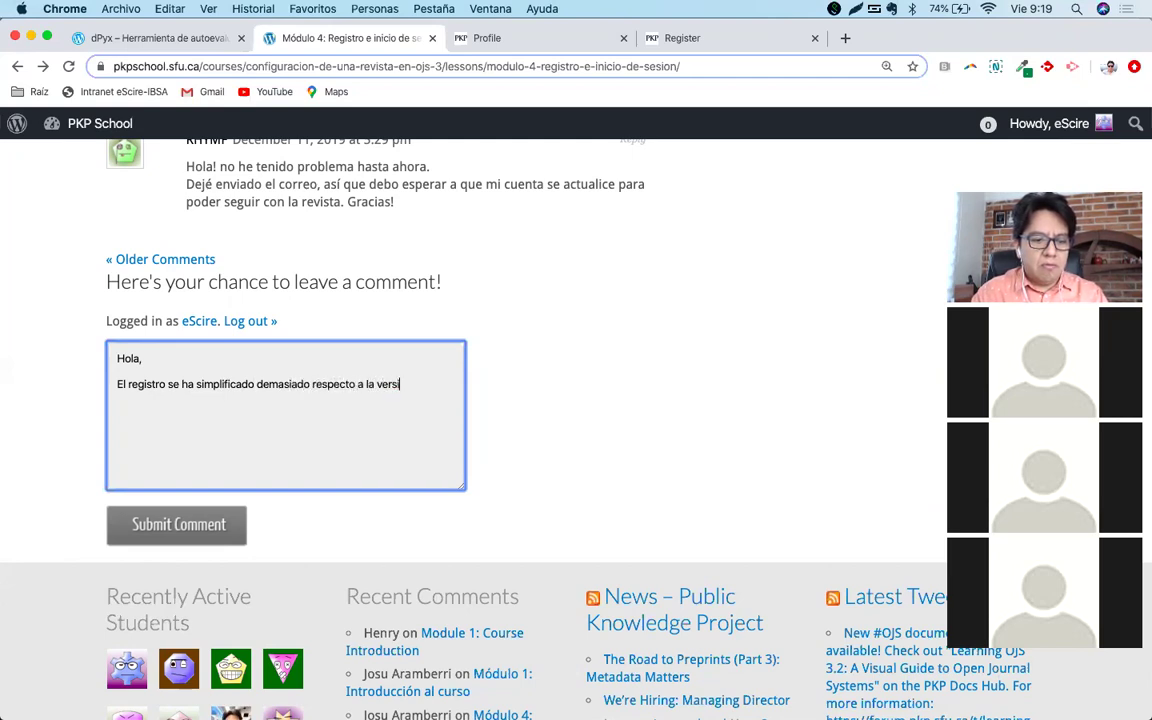
{"action": "type", "text": "ersión de OJS 2."}
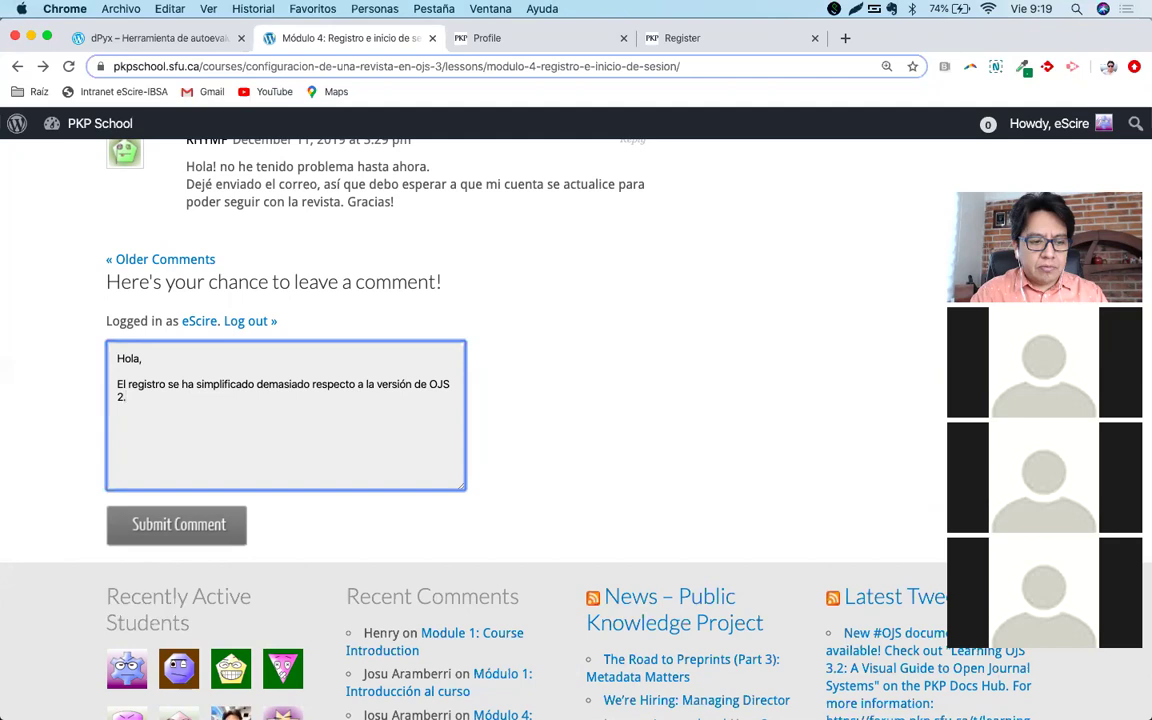
{"action": "key", "text": "Return"}
{"action": "key", "text": "Return"}
Step: Add '¡Gran atino por el servicio de reCAPTCHA!' and 'Saludos.', then post the comment
{"action": "type", "text": "¡"}
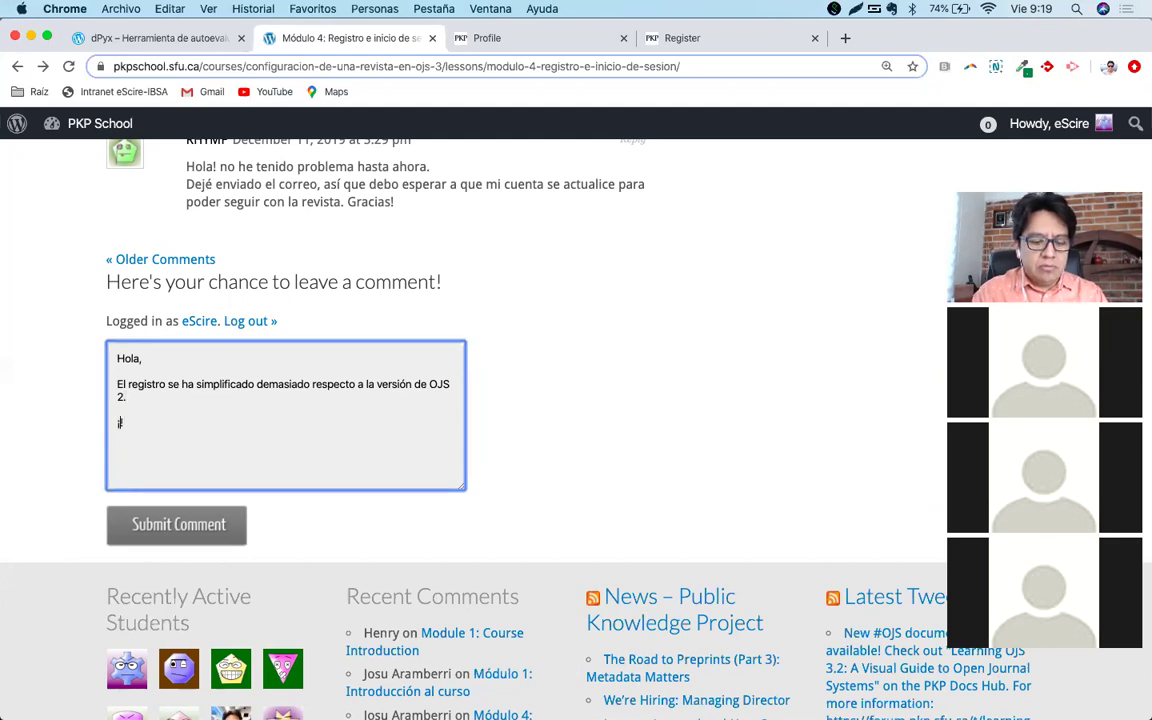
{"action": "type", "text": "Gran atino por el servicio de reCAPTCHA!"}
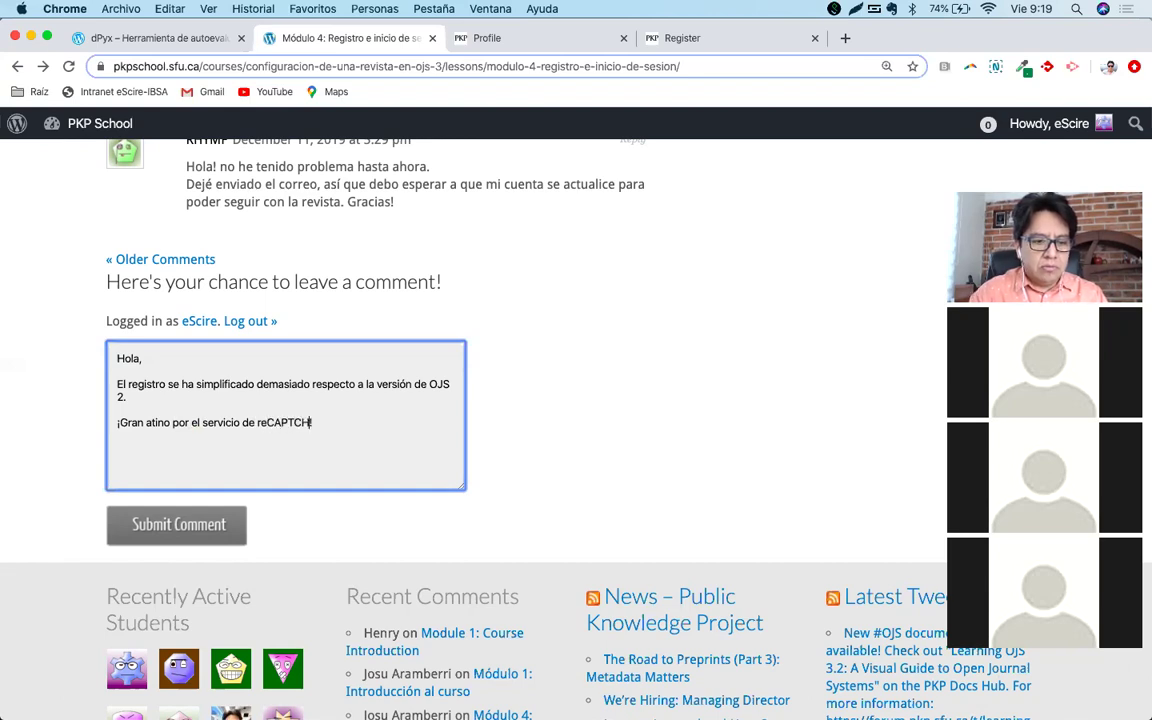
{"action": "key", "text": "Return"}
{"action": "key", "text": "Return"}
{"action": "type", "text": "Saludos."}
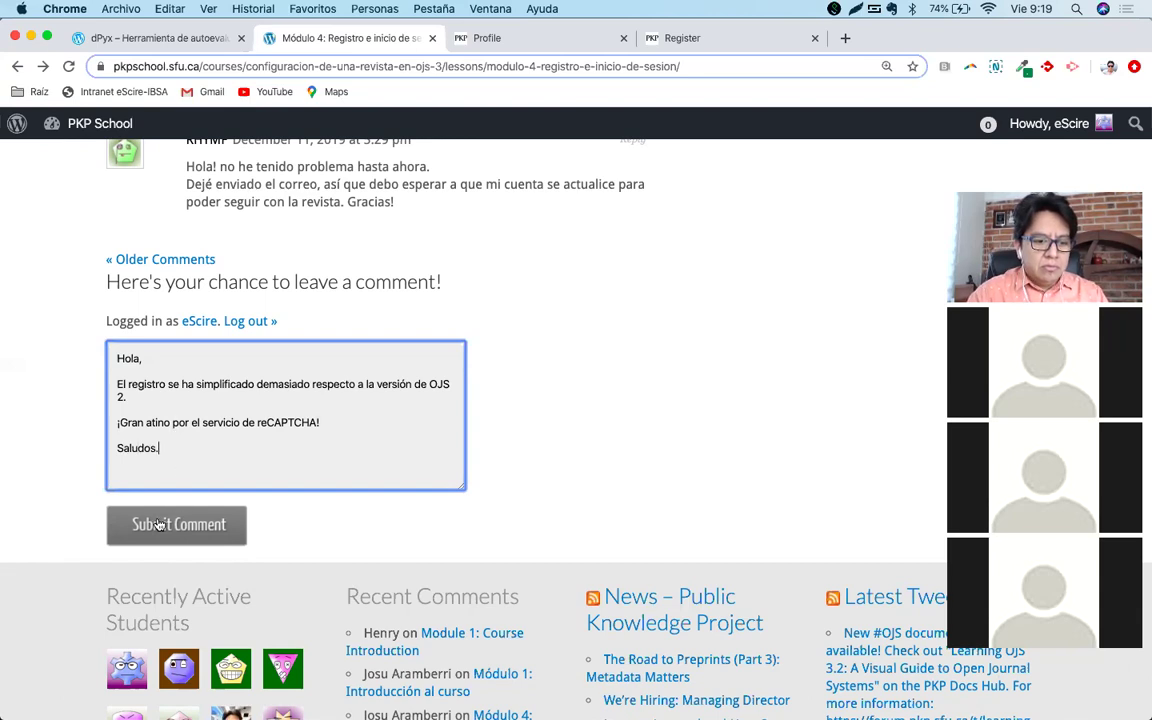
{"action": "left_click", "coordinate": [150, 524]}
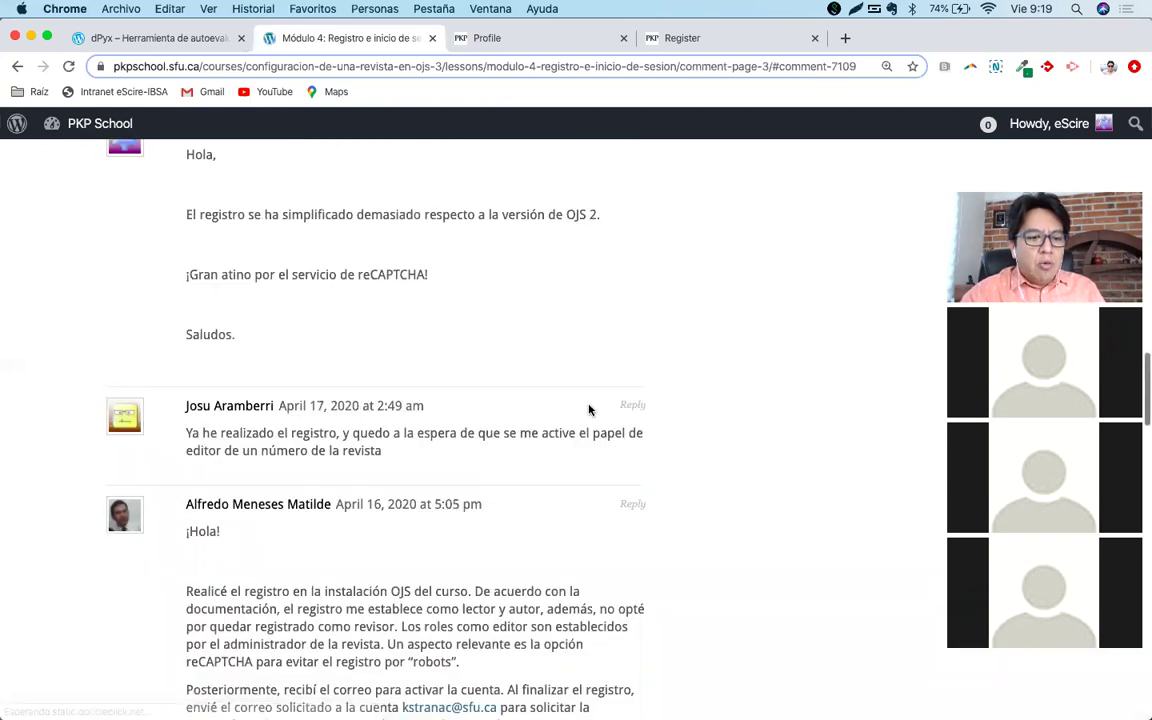
Step: Scroll up to see the newly posted comment under the 197 Comments heading
{"action": "scroll", "coordinate": [588, 409], "scroll_direction": "up", "scroll_amount": 3}
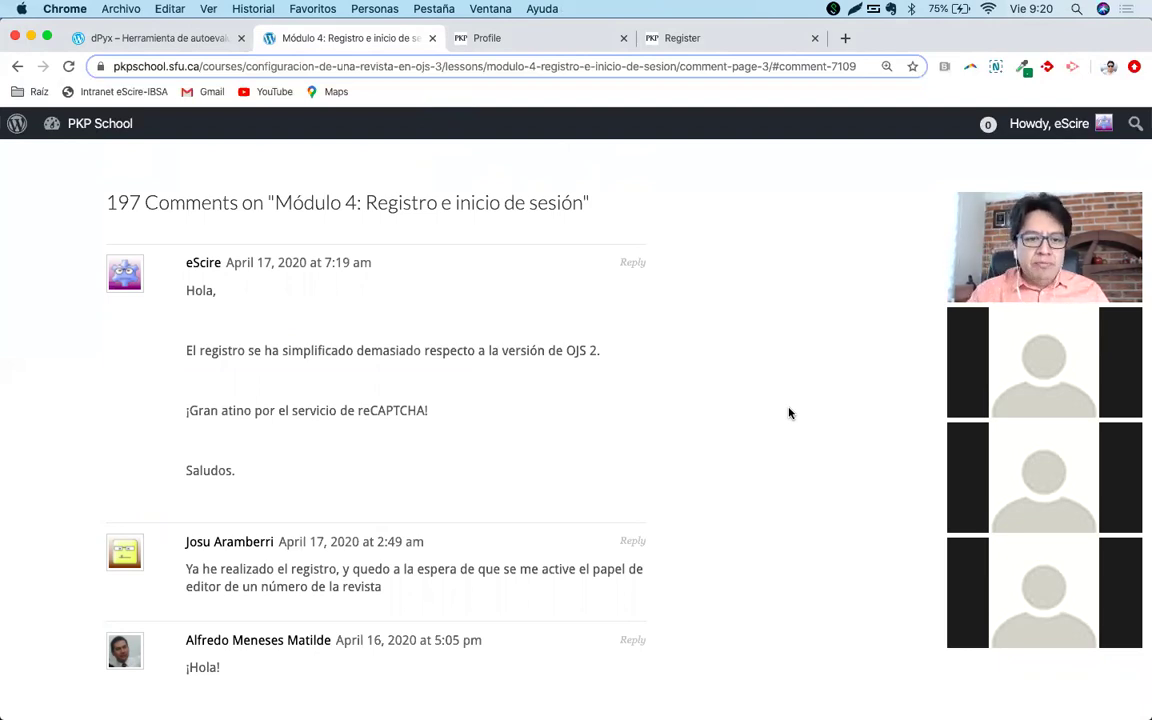
Step: Leave the OJS profile page for the Submissions dashboard, showing My Queue at 0
{"action": "left_click", "coordinate": [512, 42]}
{"action": "left_click", "coordinate": [480, 66]}
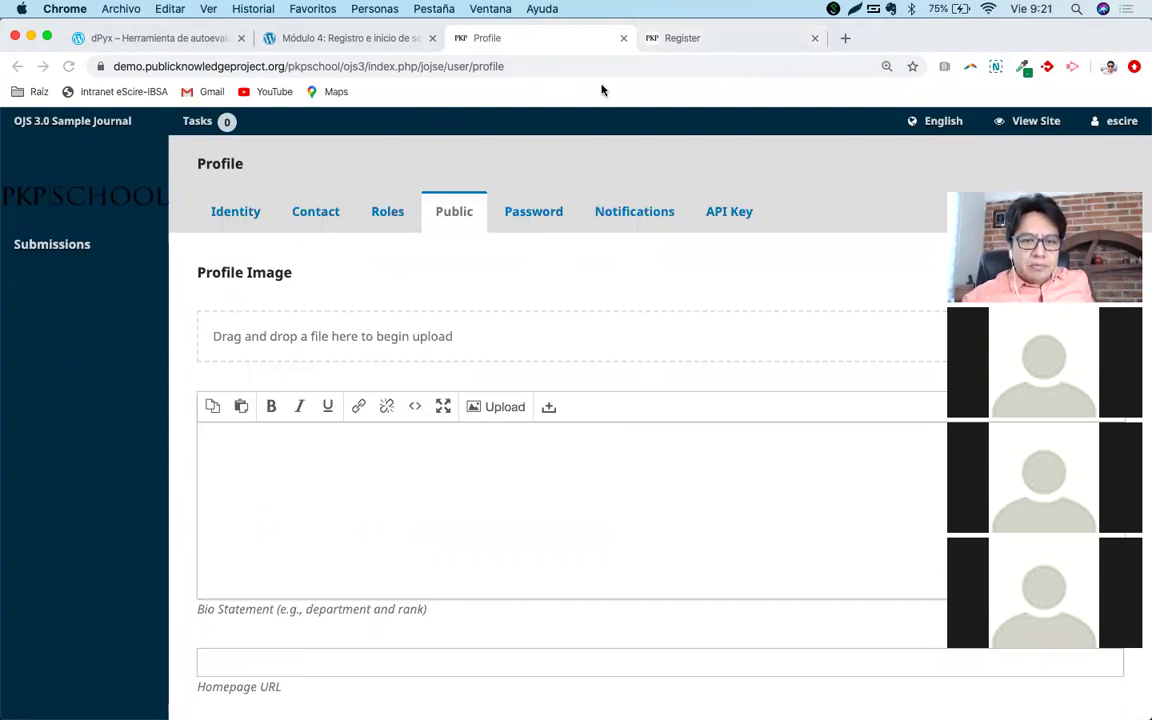
{"action": "key", "text": "super+l"}
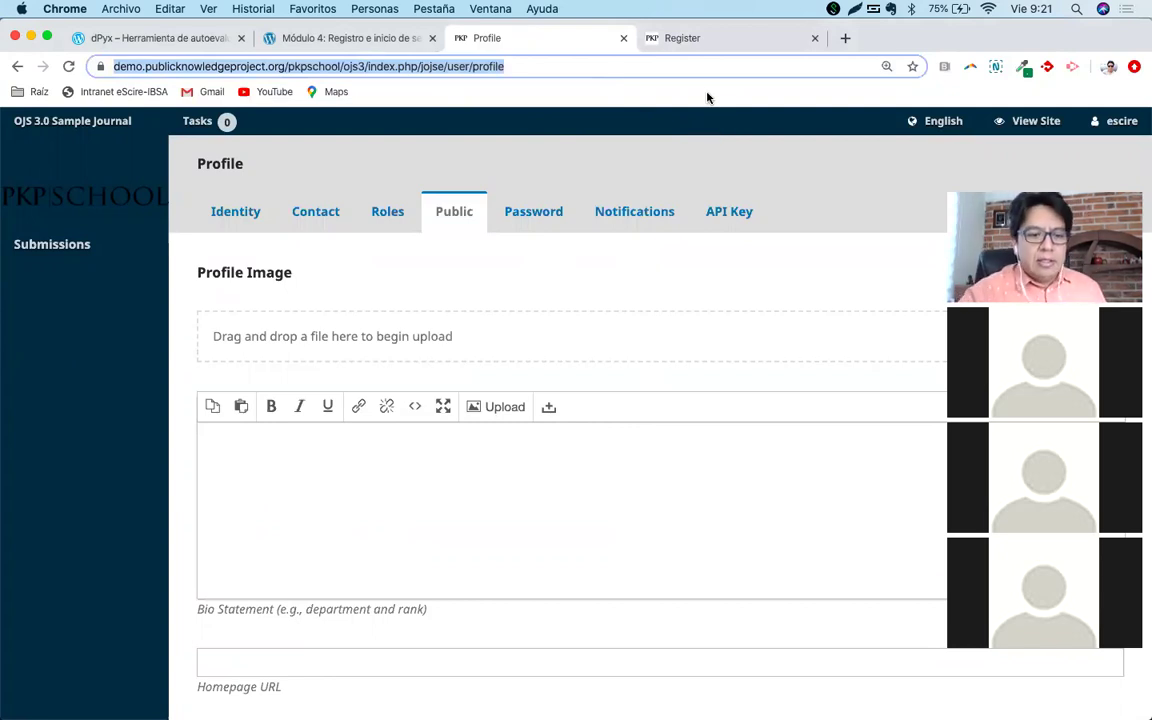
{"action": "left_click", "coordinate": [52, 245]}
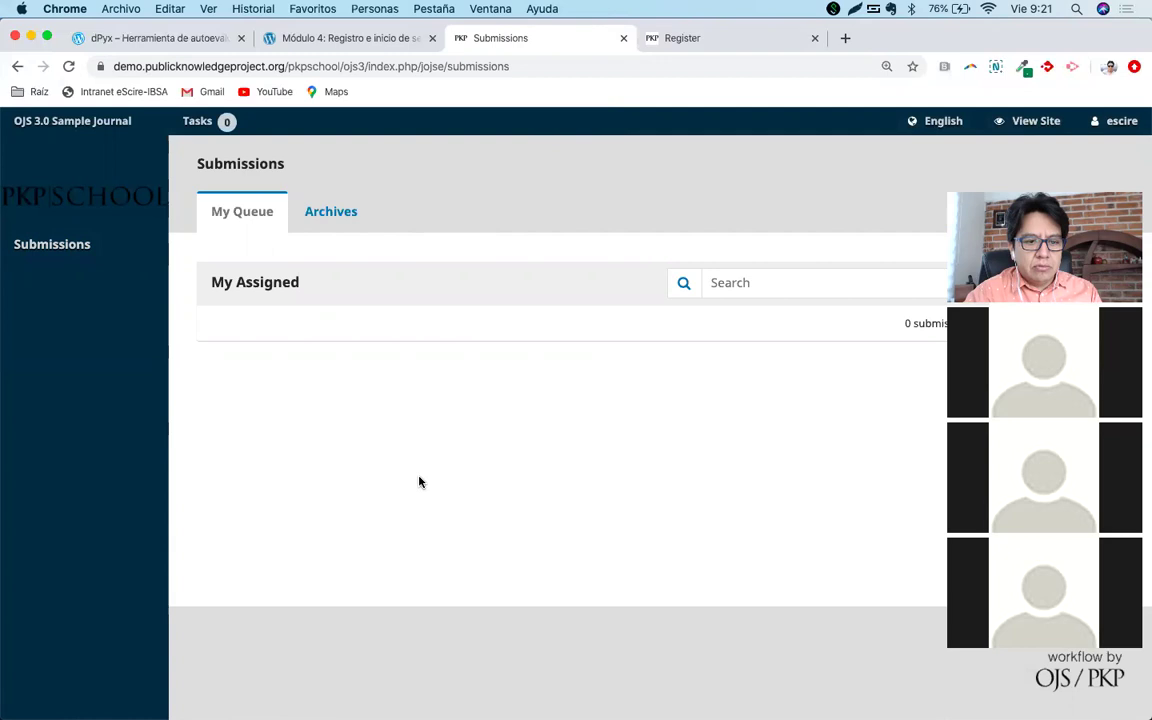
{"action": "key", "text": "super+space"}
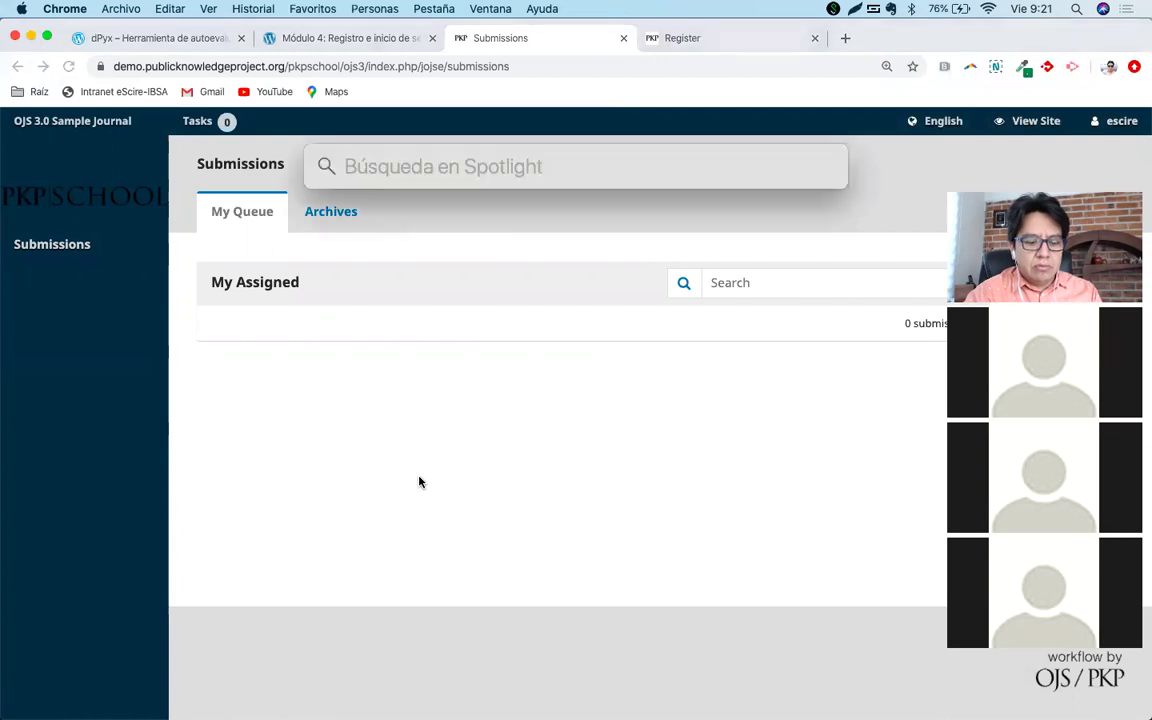
Step: Start a blank Word document with headings 'Acceso a curso' and 'Acceso a revista'
{"action": "type", "text": "word"}
{"action": "key", "text": "Return"}
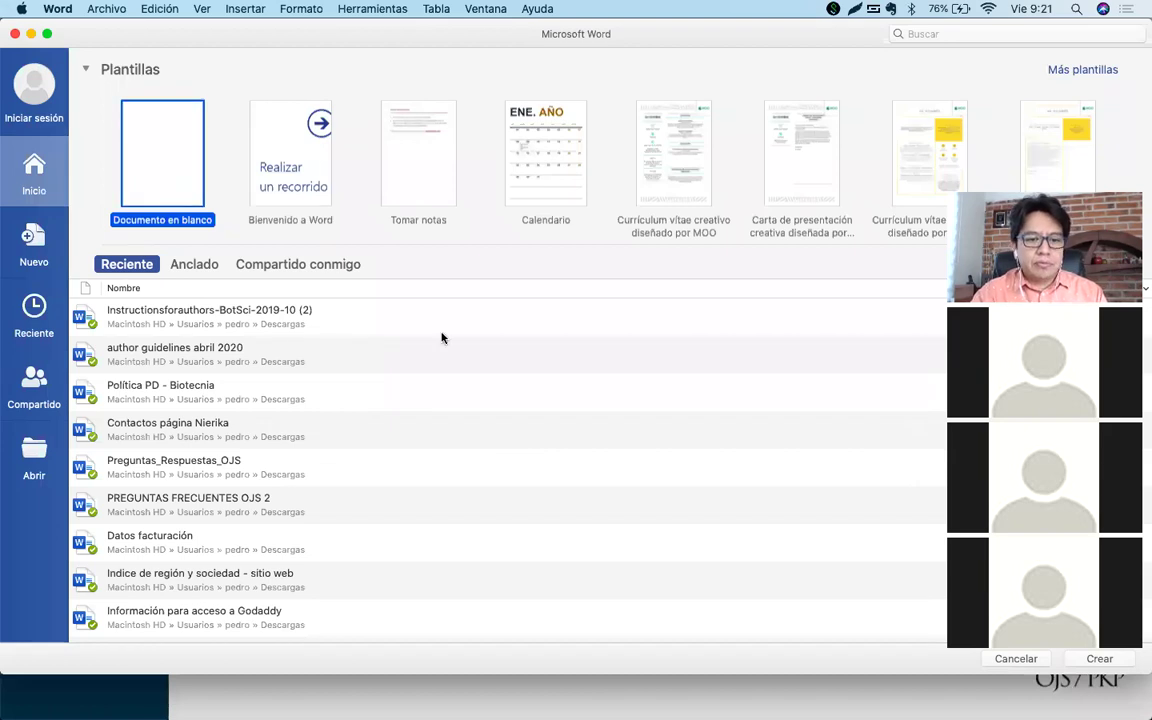
{"action": "key", "text": "Return"}
{"action": "type", "text": "Acceso a curso"}
{"action": "key", "text": "Return"}
{"action": "type", "text": "Acceso a revista"}
{"action": "key", "text": "Up"}
{"action": "key", "text": "Return"}
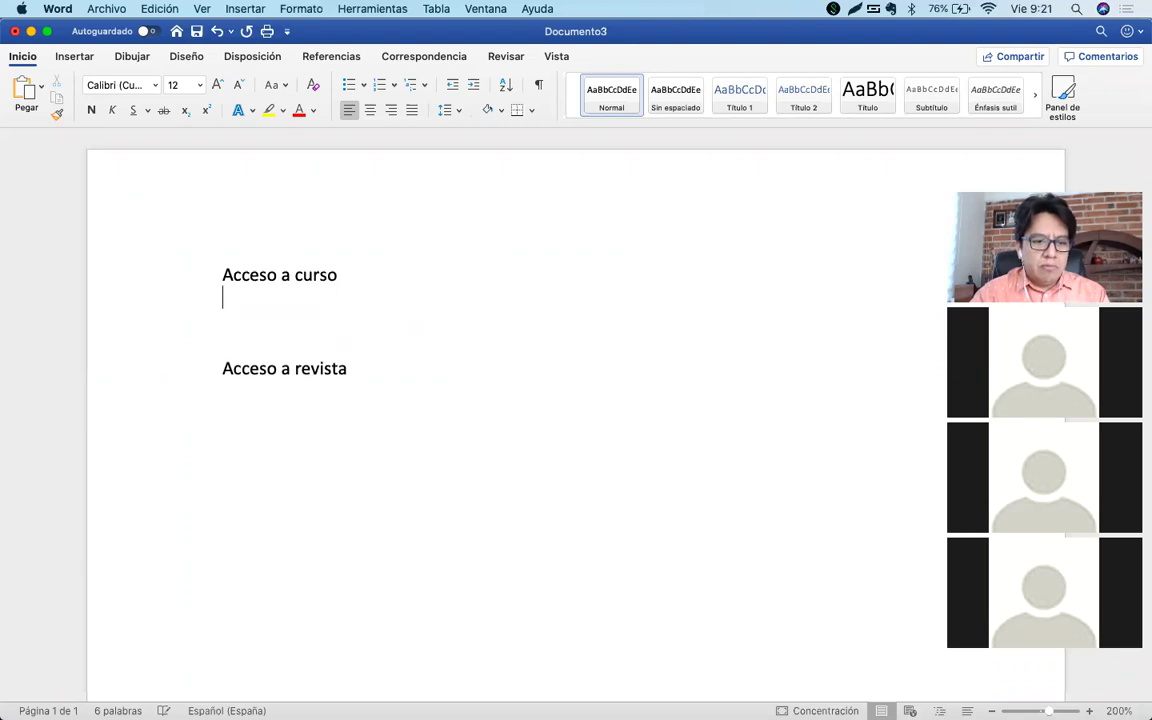
Step: Add a 'URL:' line with the Módulo 4 course page address under Acceso a curso
{"action": "left_click", "coordinate": [517, 672]}
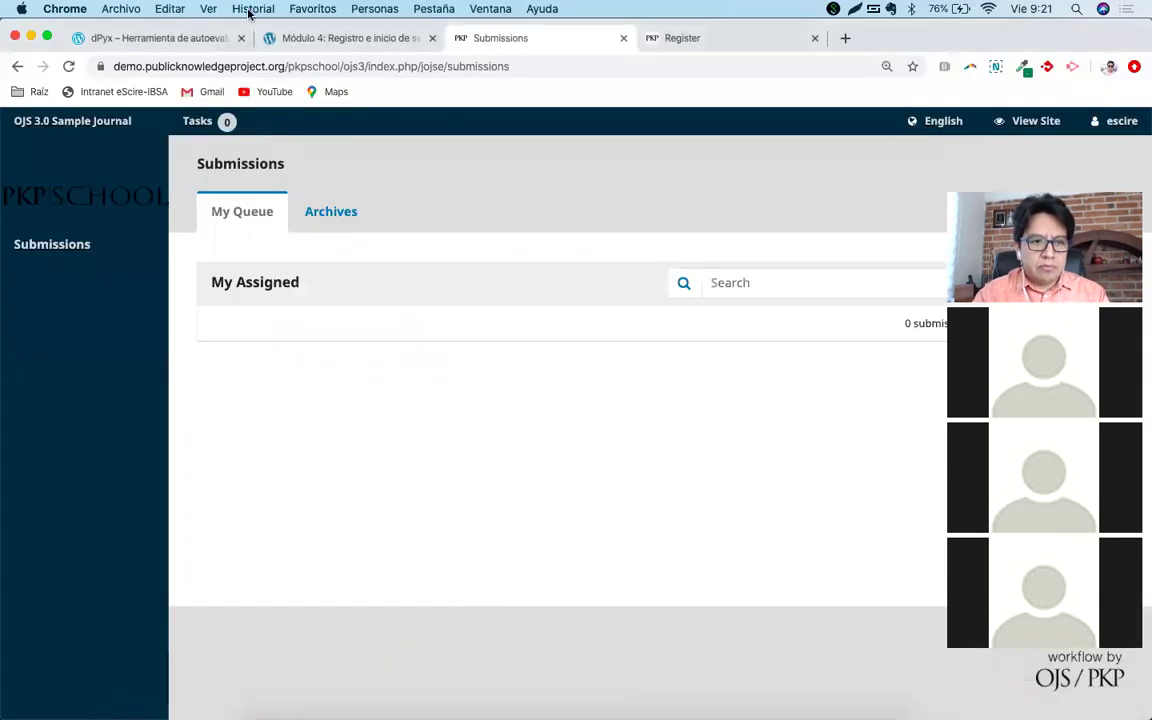
{"action": "left_click", "coordinate": [312, 42]}
{"action": "left_click", "coordinate": [318, 70]}
{"action": "key", "text": "super+c"}
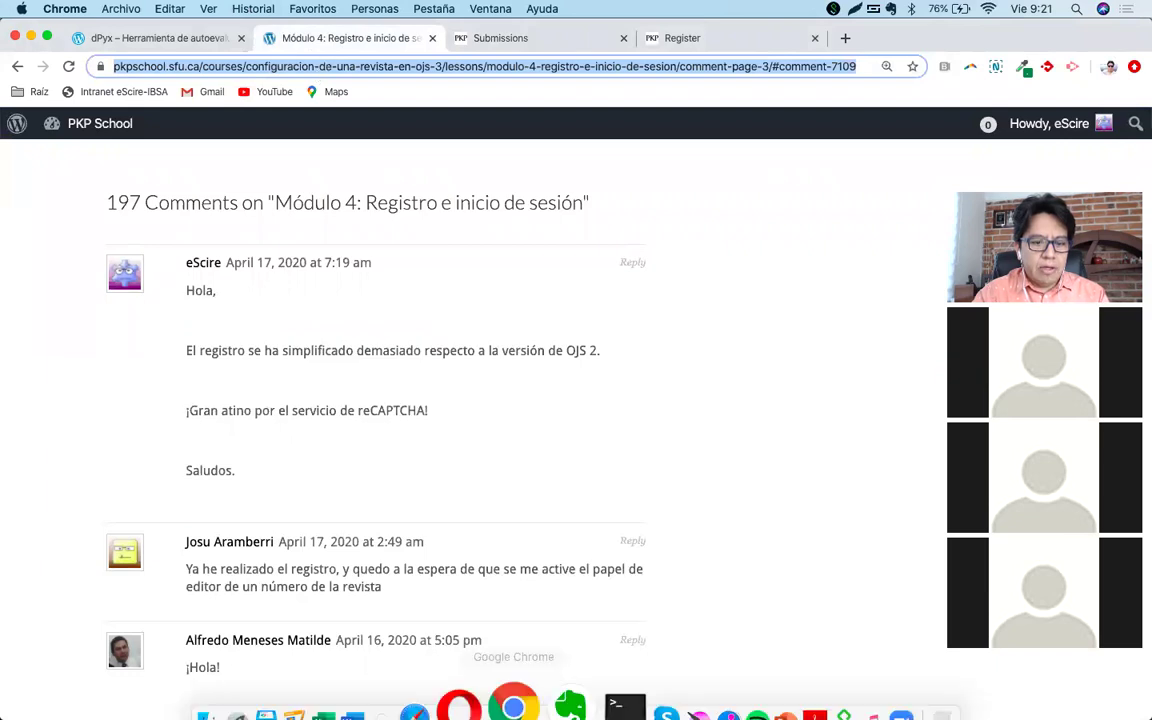
{"action": "left_click", "coordinate": [400, 668]}
{"action": "type", "text": "URL:"}
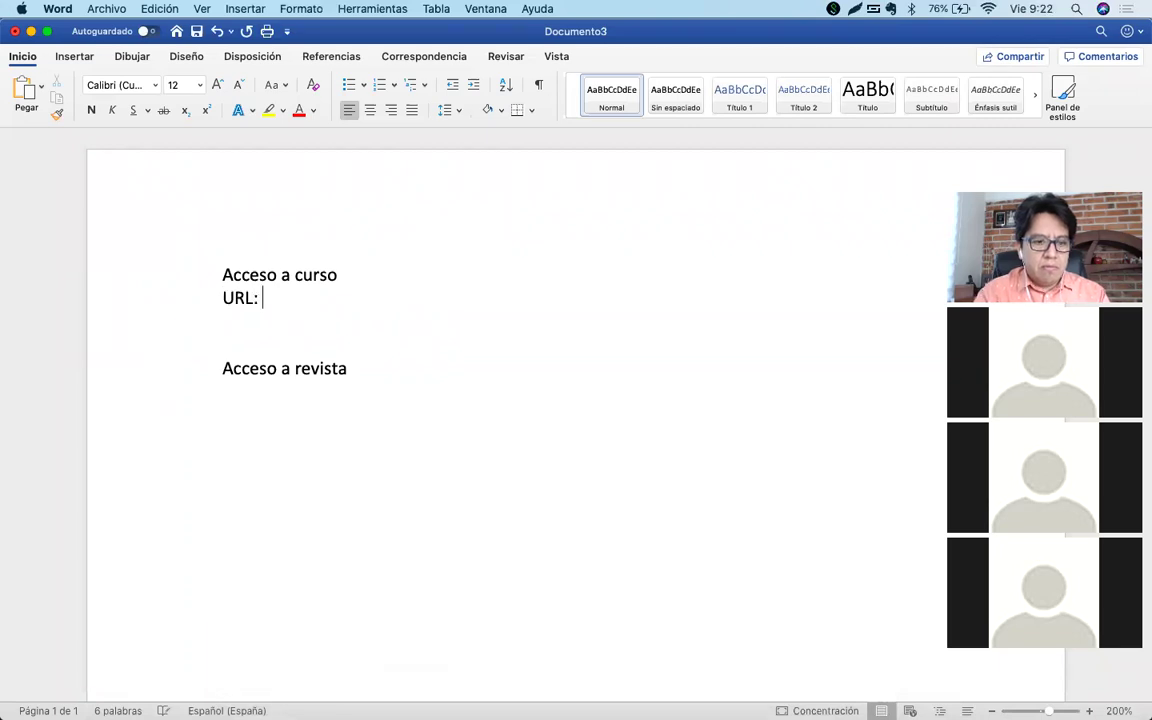
{"action": "key", "text": "super+v"}
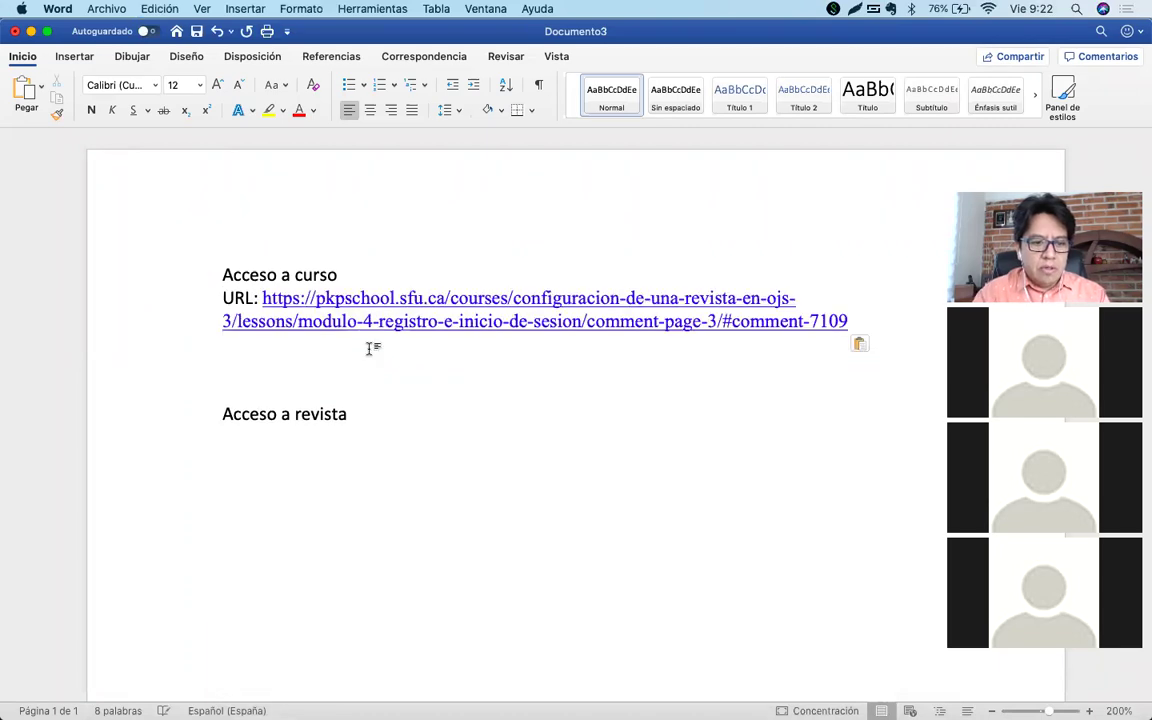
{"action": "left_click", "coordinate": [505, 678]}
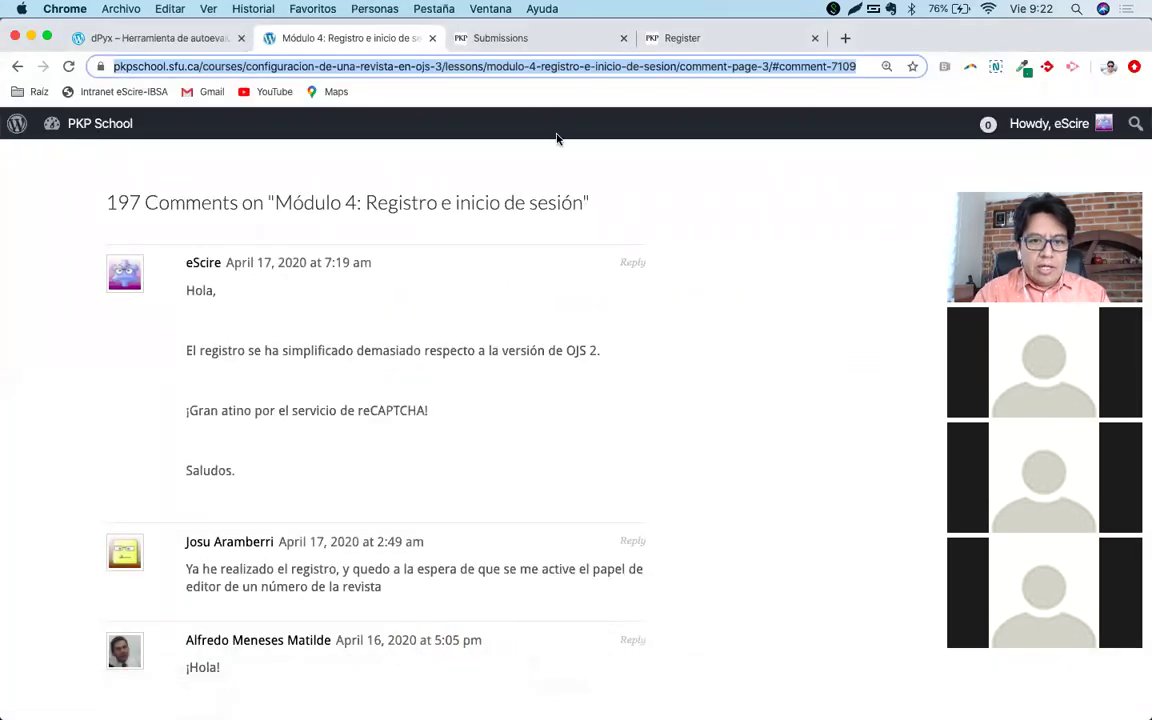
{"action": "left_click", "coordinate": [462, 38]}
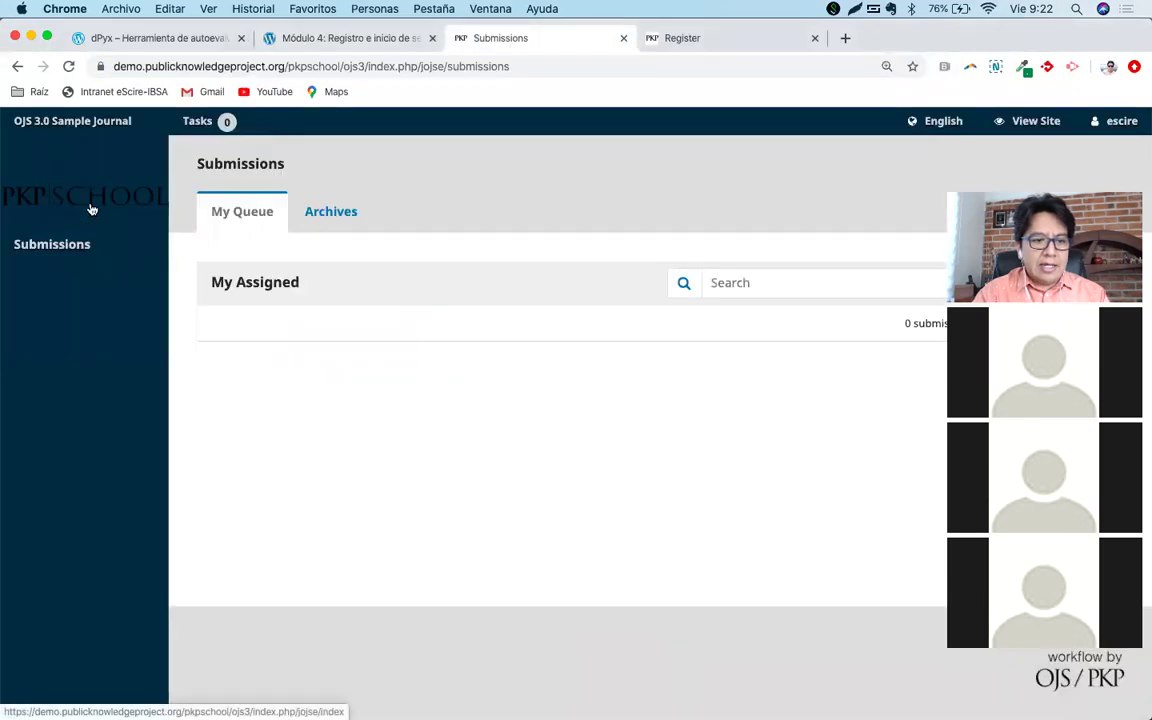
Step: Delete 'submissions' from the journal address, leaving the base jojse/ URL
{"action": "left_click", "coordinate": [486, 67]}
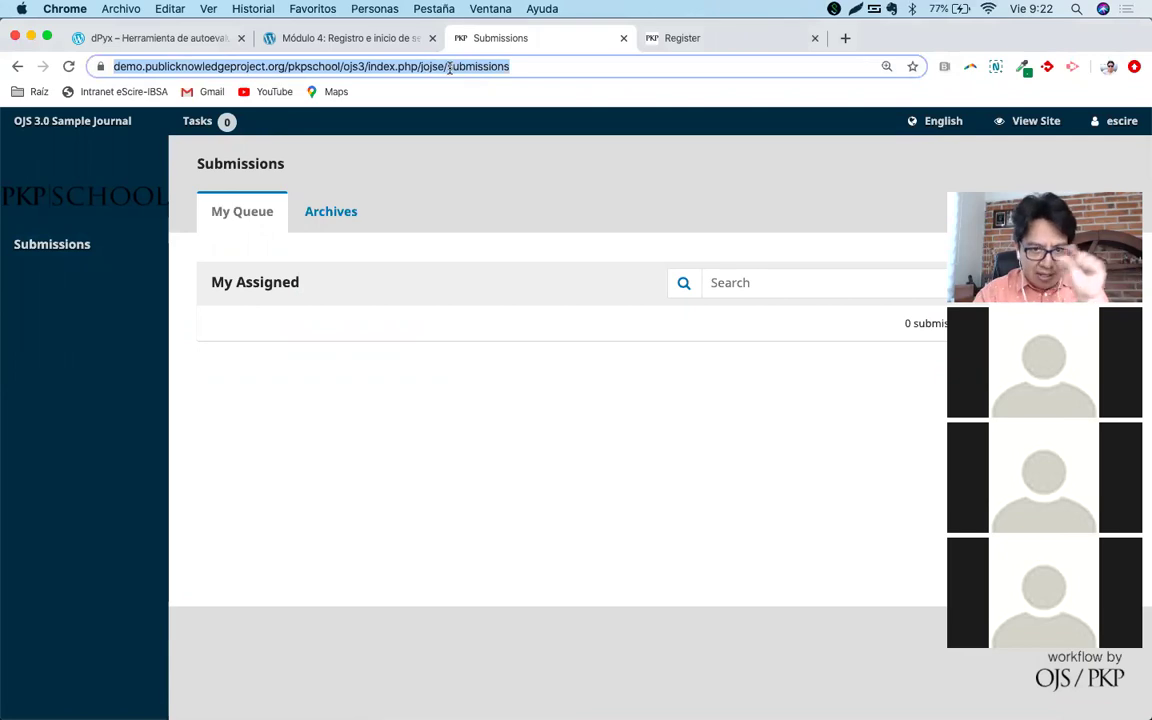
{"action": "left_click", "coordinate": [460, 67]}
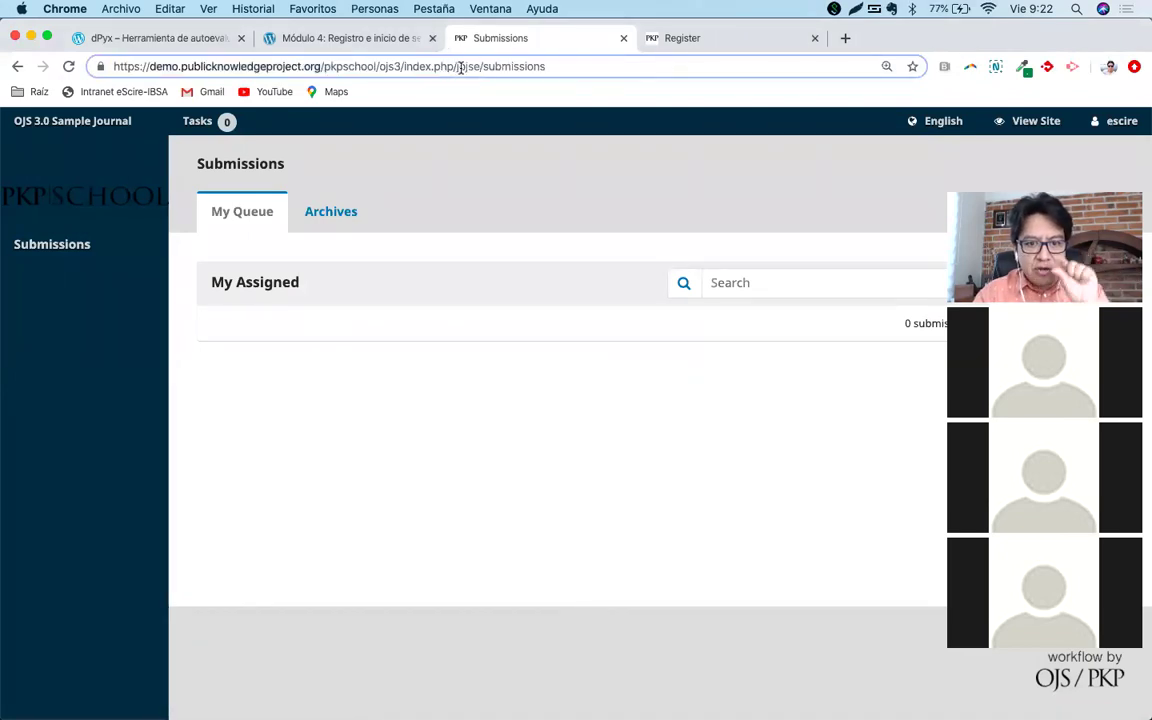
{"action": "left_click_drag", "start_coordinate": [484, 66], "coordinate": [604, 95]}
{"action": "key", "text": "BackSpace"}
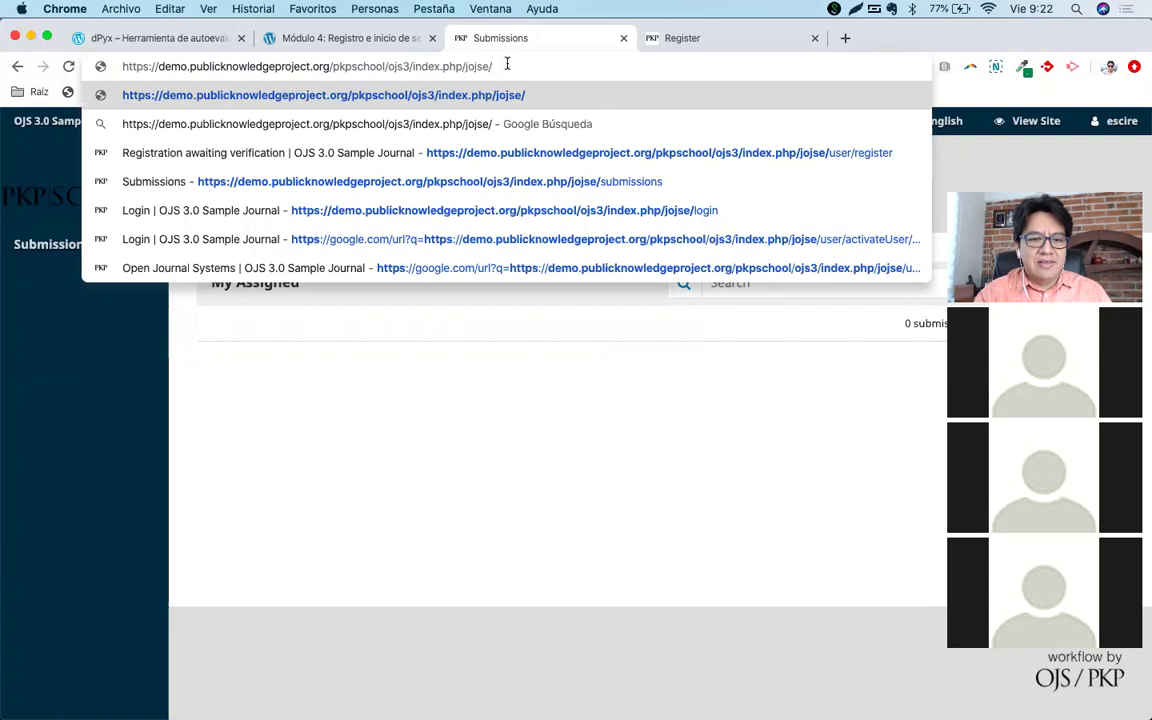
{"action": "left_click", "coordinate": [462, 394]}
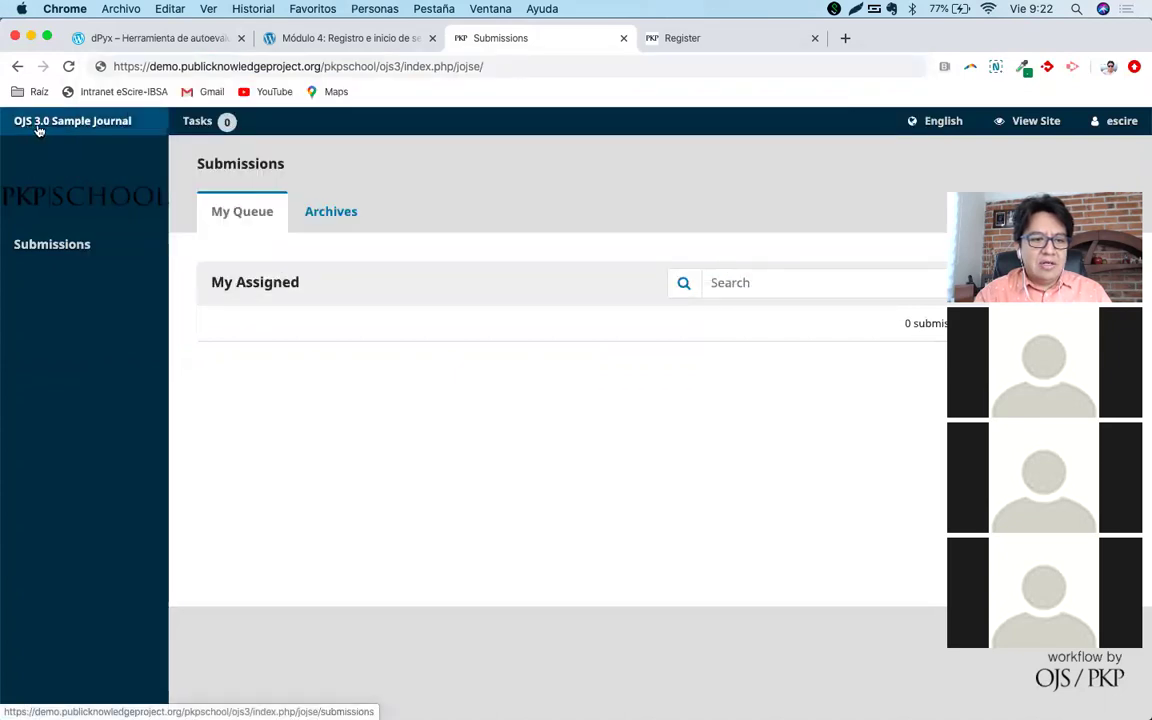
Step: Return to the Módulo 4 lesson tab, now showing 200 comments
{"action": "left_click", "coordinate": [475, 66]}
{"action": "left_click", "coordinate": [535, 65]}
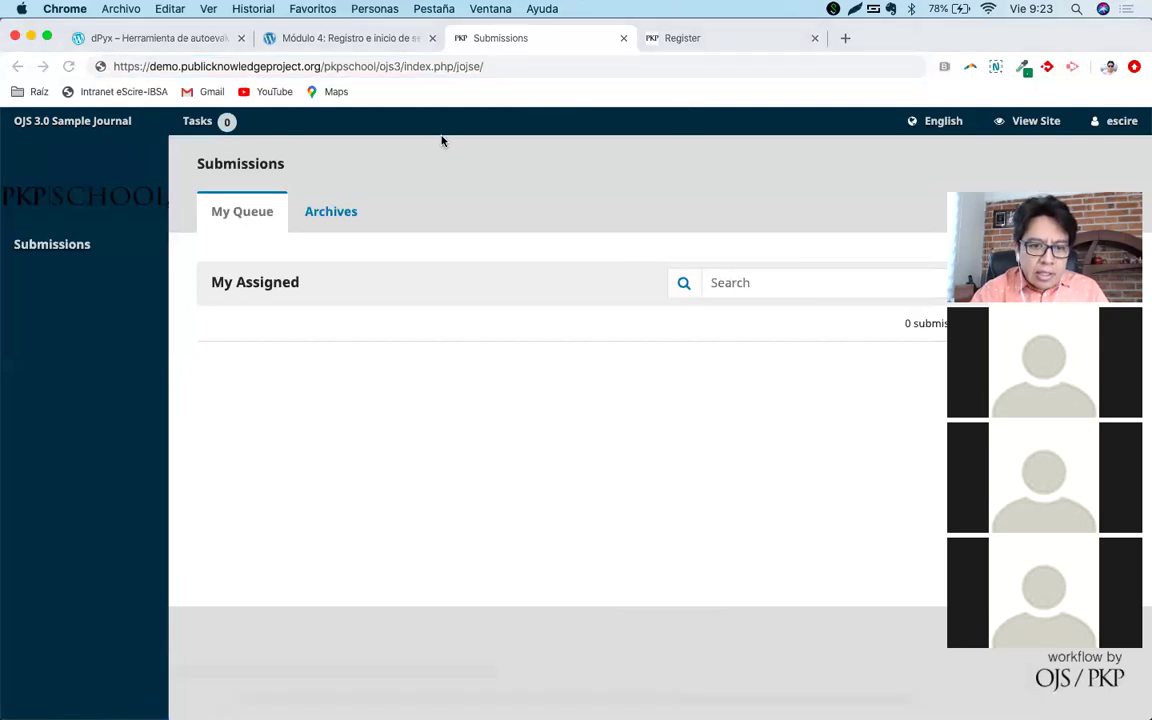
{"action": "left_click", "coordinate": [471, 450]}
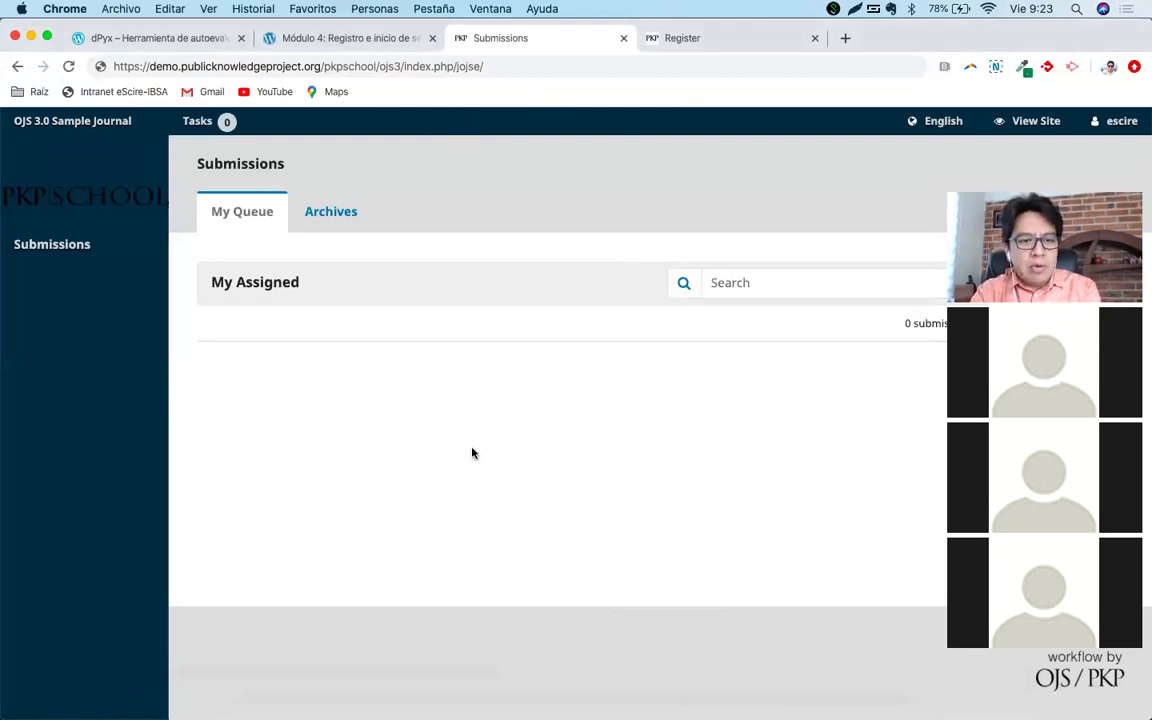
{"action": "left_click", "coordinate": [330, 41]}
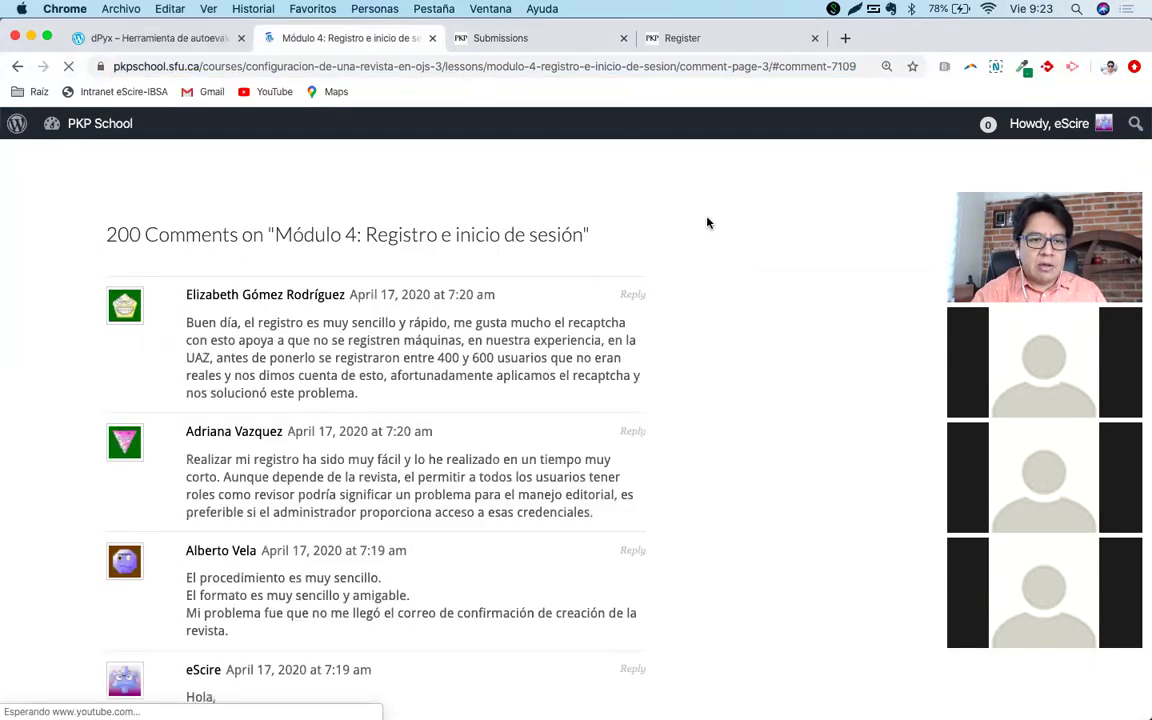
{"action": "scroll", "coordinate": [715, 303], "scroll_direction": "down", "scroll_amount": 1}
{"action": "scroll", "coordinate": [712, 302], "scroll_direction": "down", "scroll_amount": 2}
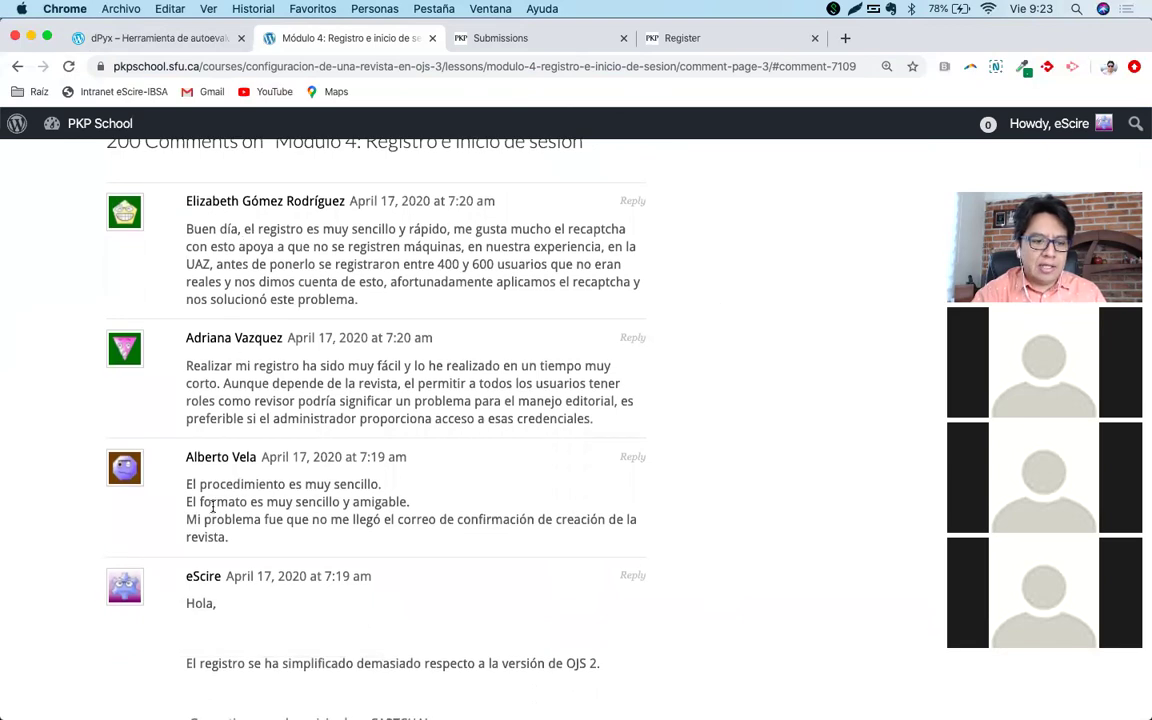
{"action": "scroll", "coordinate": [288, 579], "scroll_direction": "down", "scroll_amount": 3}
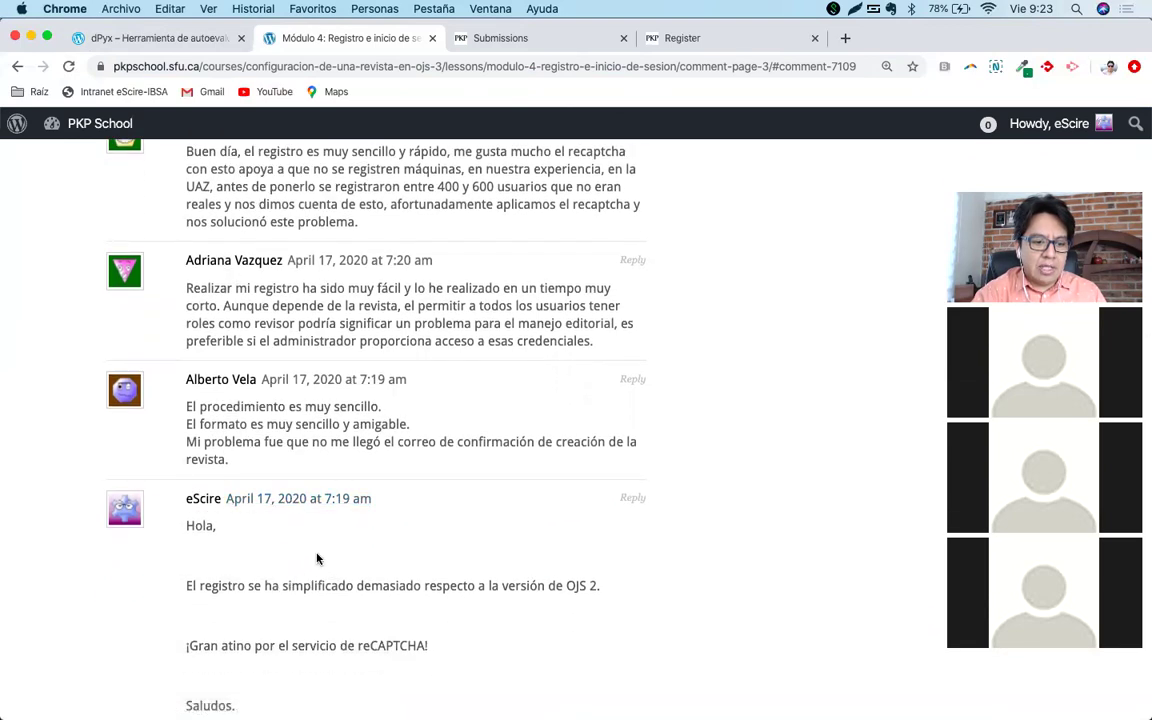
{"action": "scroll", "coordinate": [317, 558], "scroll_direction": "up", "scroll_amount": 6}
{"action": "scroll", "coordinate": [730, 437], "scroll_direction": "up", "scroll_amount": 6}
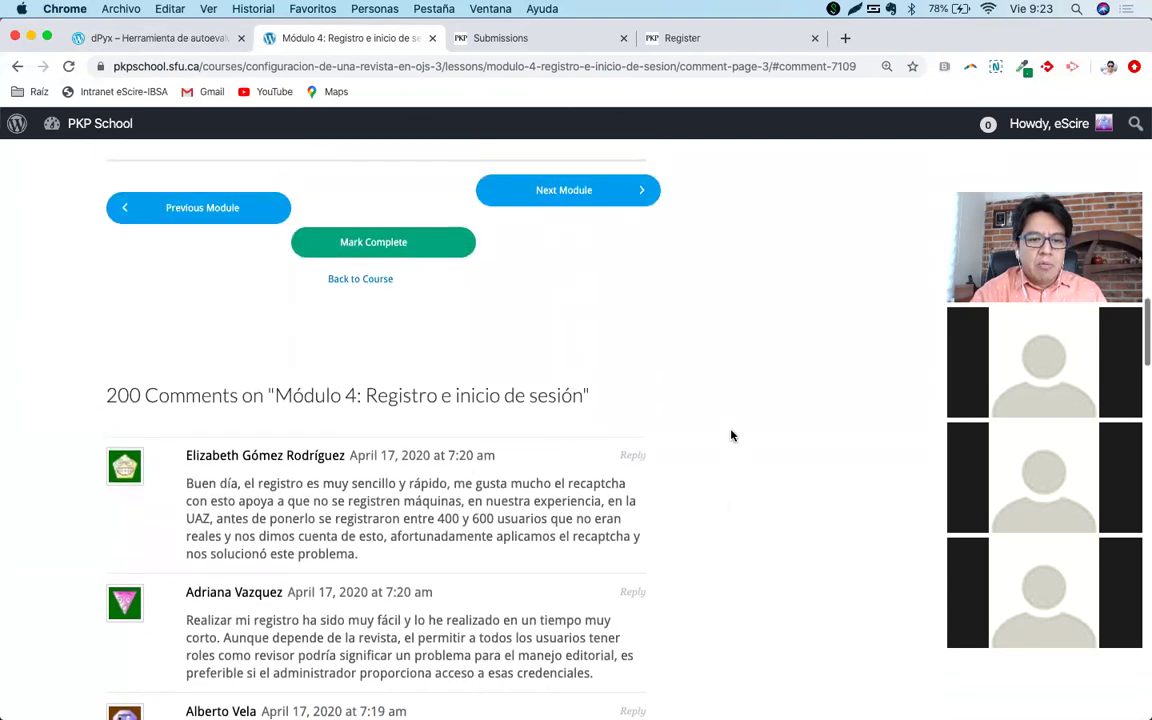
{"action": "scroll", "coordinate": [731, 436], "scroll_direction": "up", "scroll_amount": 2}
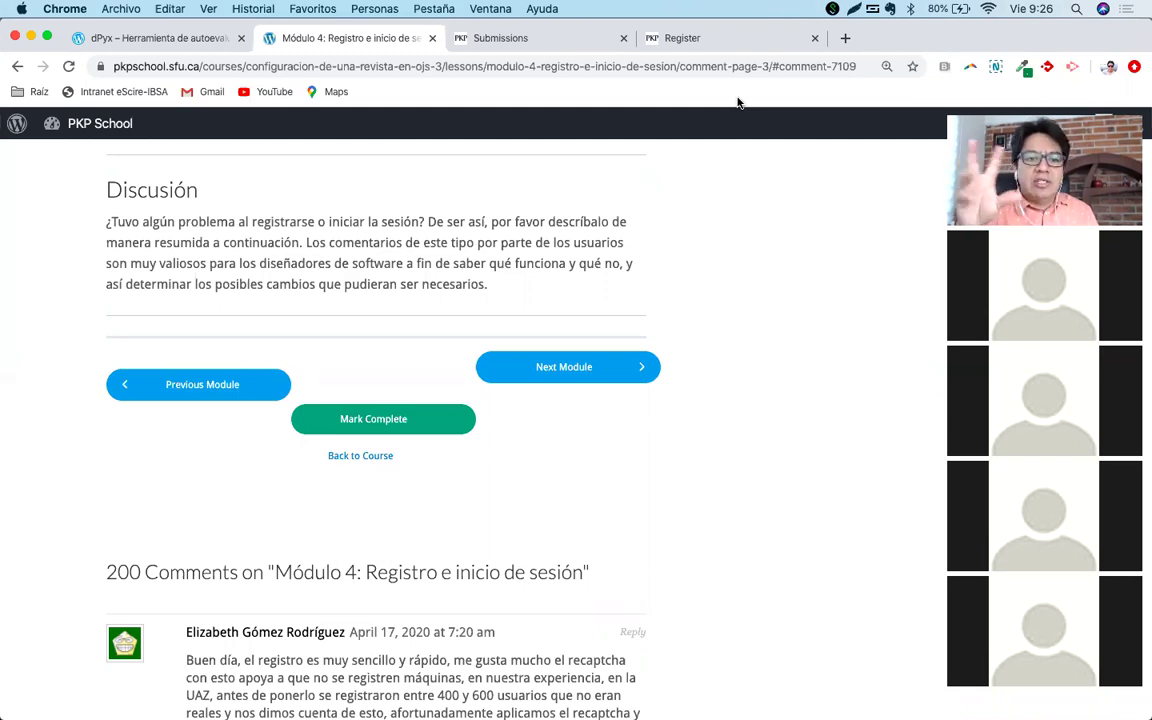
Step: Bring up the OJS demo journal's Submissions page and select its address
{"action": "left_click", "coordinate": [733, 40]}
{"action": "left_click", "coordinate": [484, 40]}
{"action": "left_click", "coordinate": [509, 66]}
{"action": "left_click", "coordinate": [521, 67]}
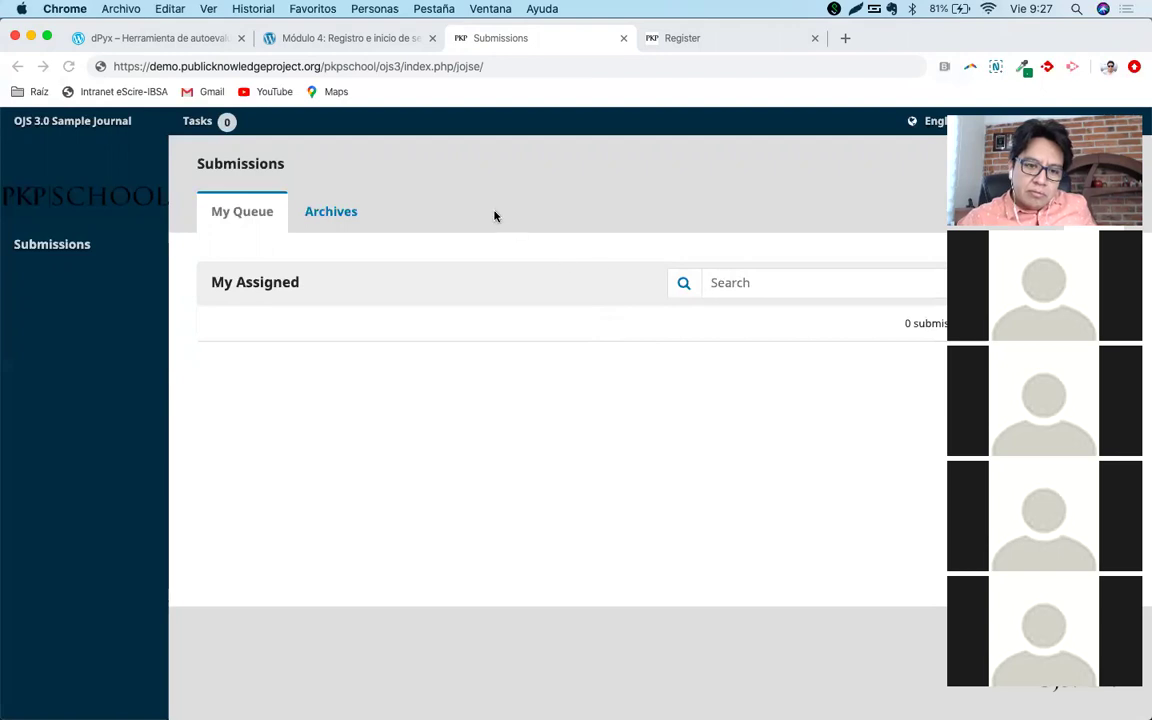
{"action": "left_click", "coordinate": [565, 410]}
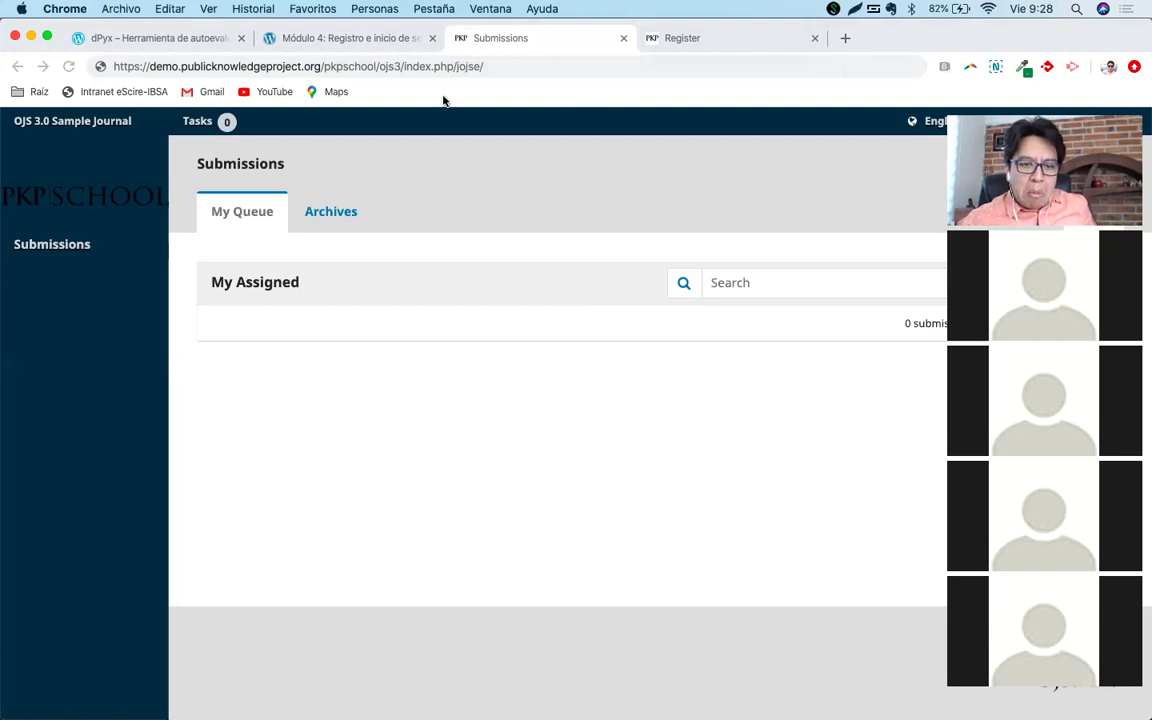
{"action": "left_click", "coordinate": [547, 91]}
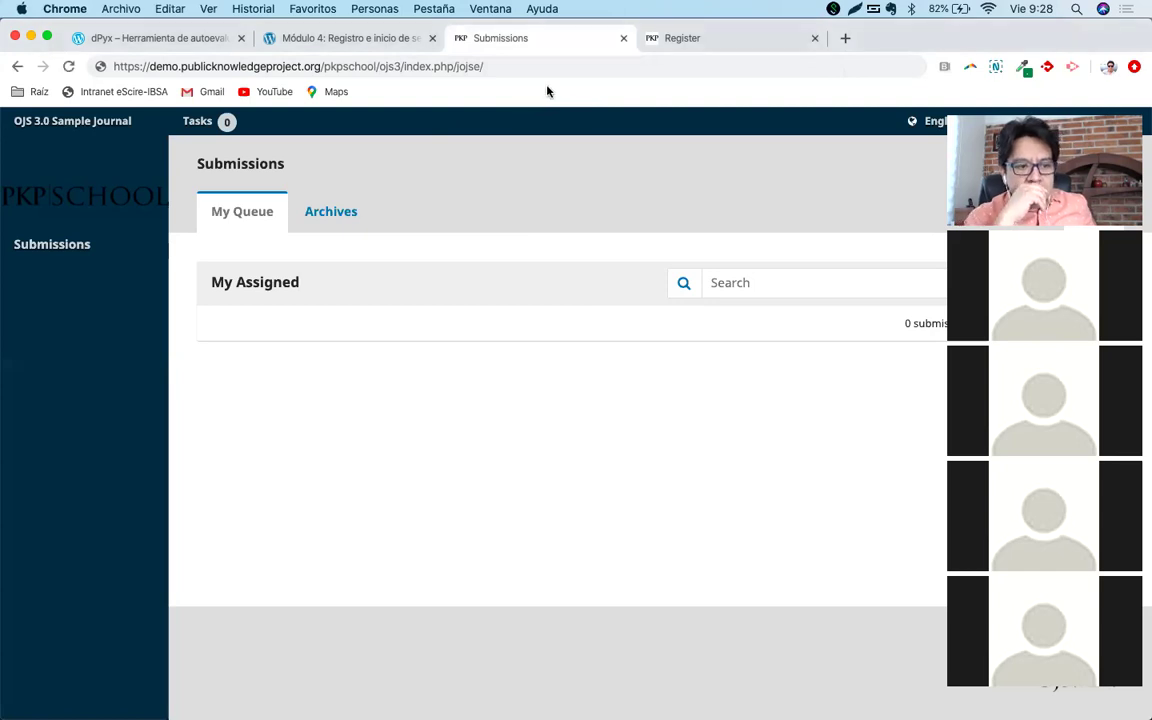
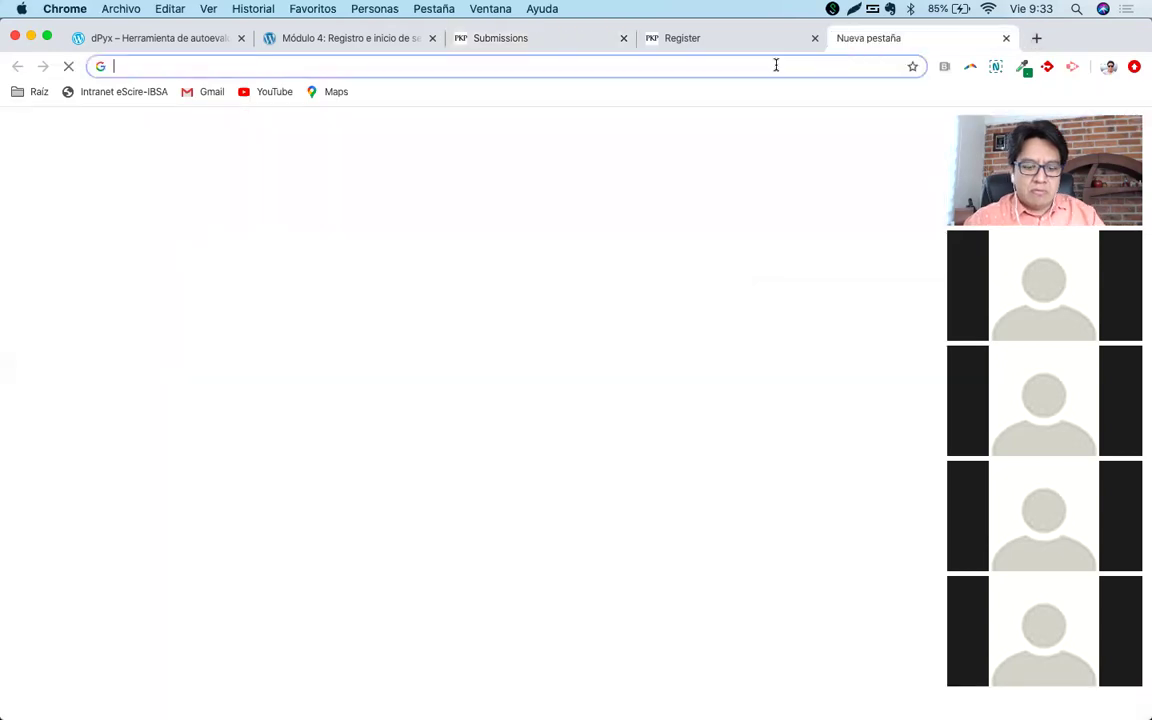
Step: Search Google for 'ojs 3 docs' instead of 'php docs' and open the PKP Docs result
{"action": "type", "text": "php docs"}
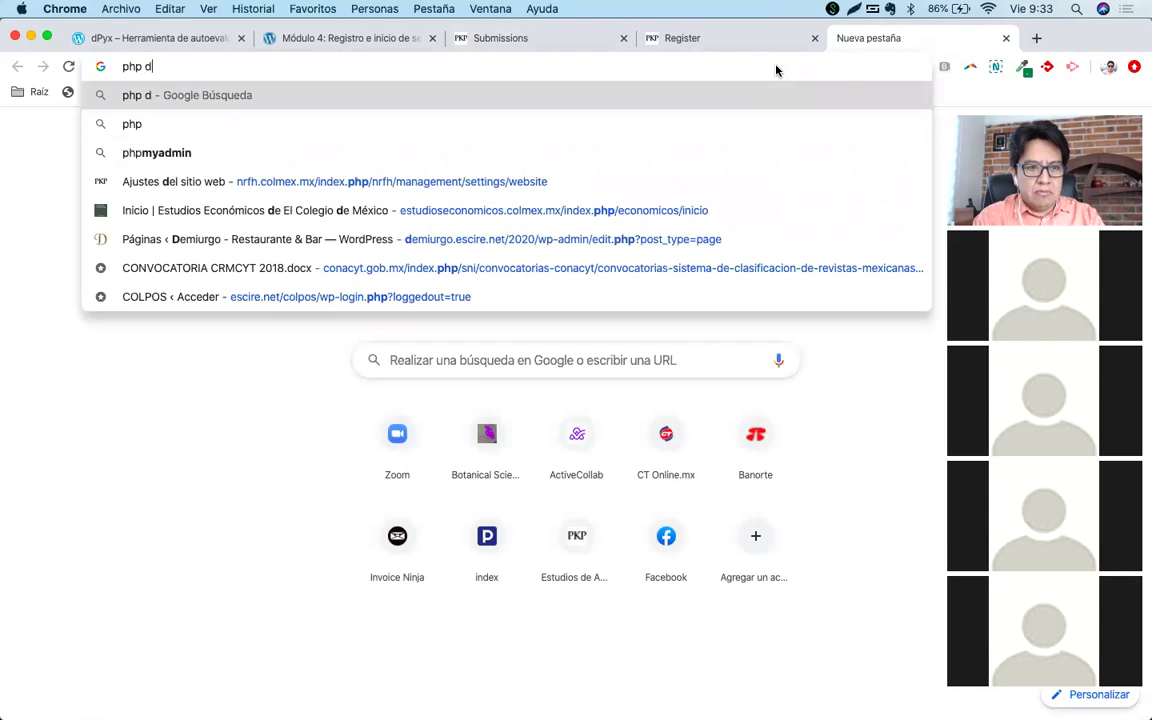
{"action": "key", "text": "Return"}
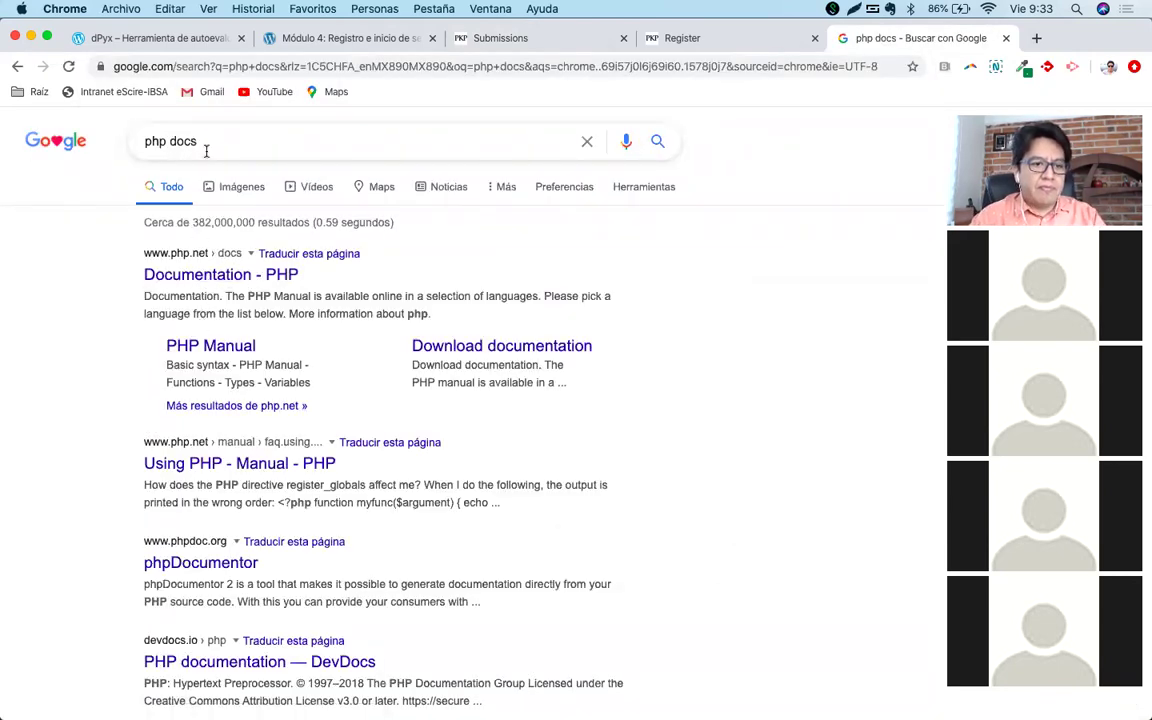
{"action": "left_click", "coordinate": [156, 141]}
{"action": "double_click", "coordinate": [156, 141]}
{"action": "type", "text": "ojs 3"}
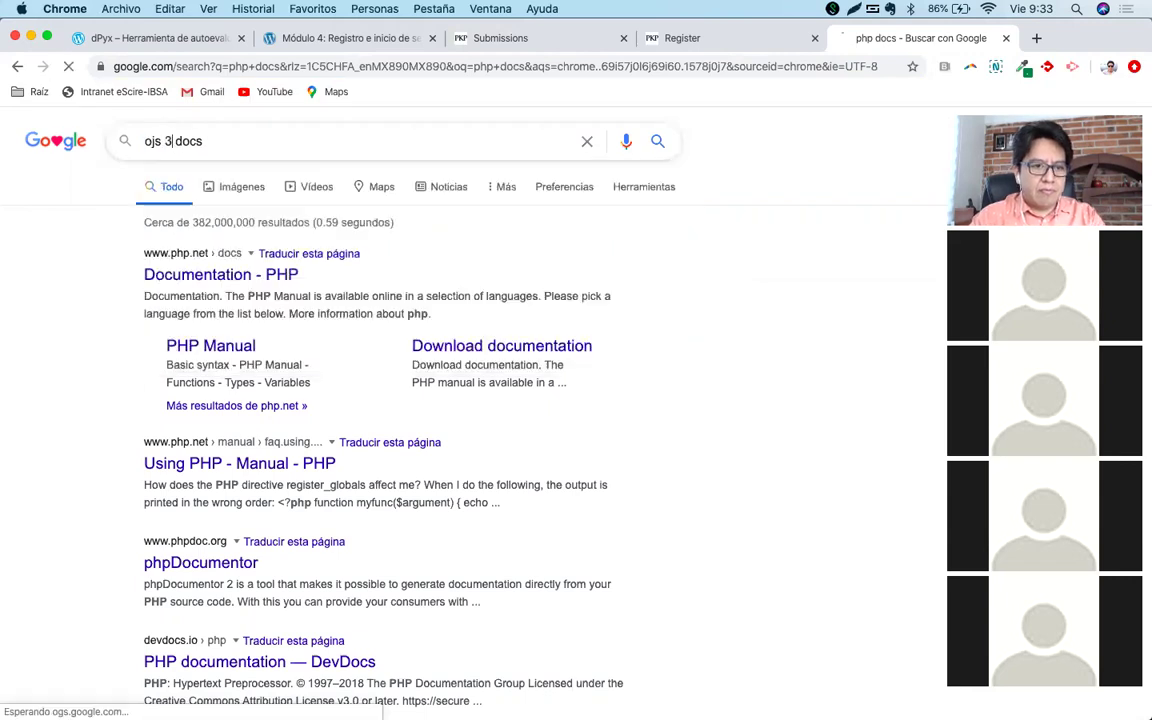
{"action": "key", "text": "Return"}
{"action": "left_click", "coordinate": [225, 280]}
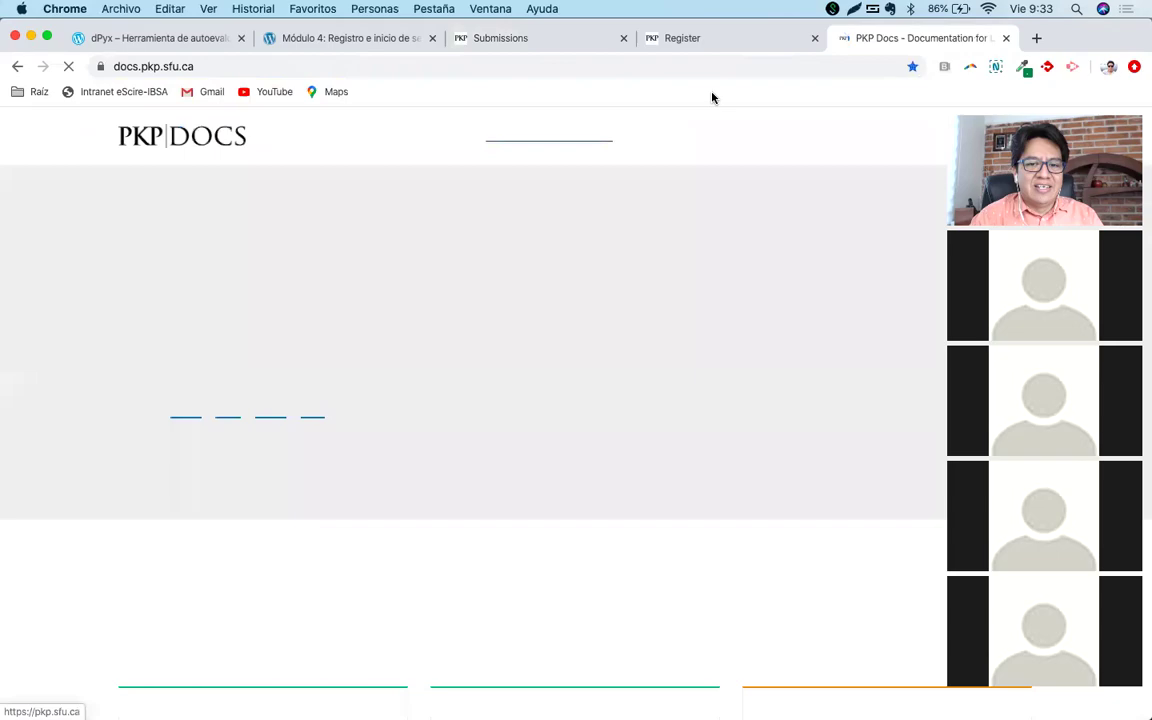
Step: Open the Translation Guide from the PKP Docs home page in a new tab
{"action": "scroll", "coordinate": [86, 502], "scroll_direction": "down", "scroll_amount": 10}
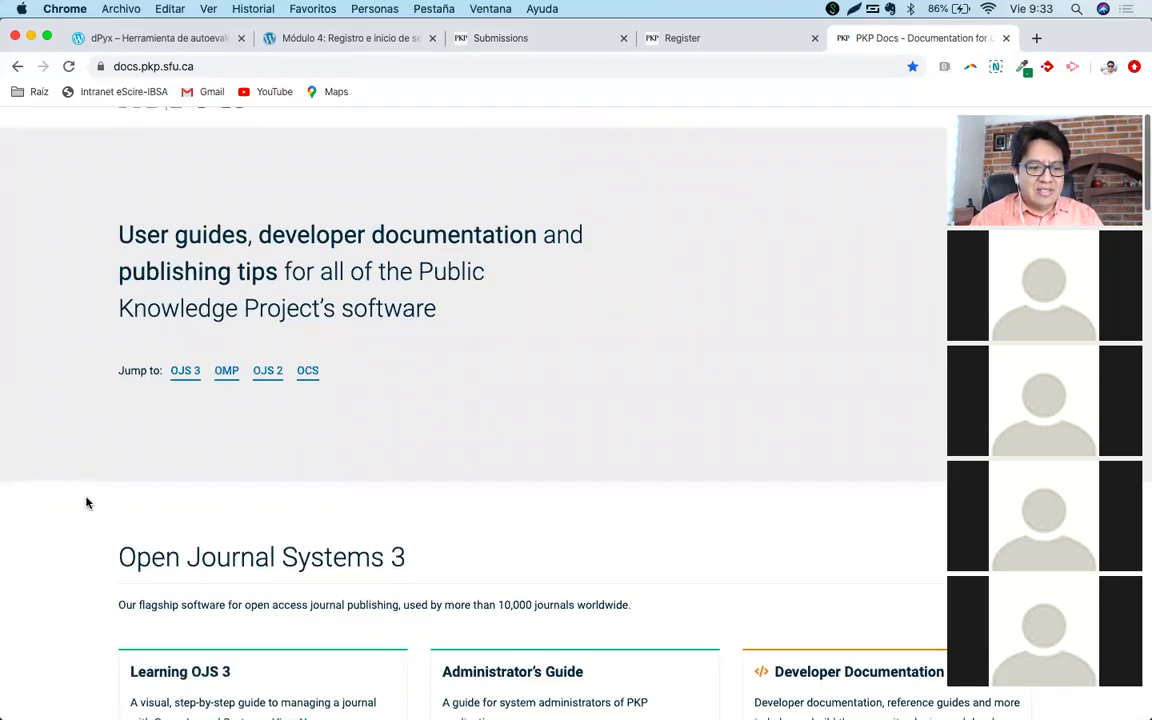
{"action": "scroll", "coordinate": [86, 502], "scroll_direction": "up", "scroll_amount": 5}
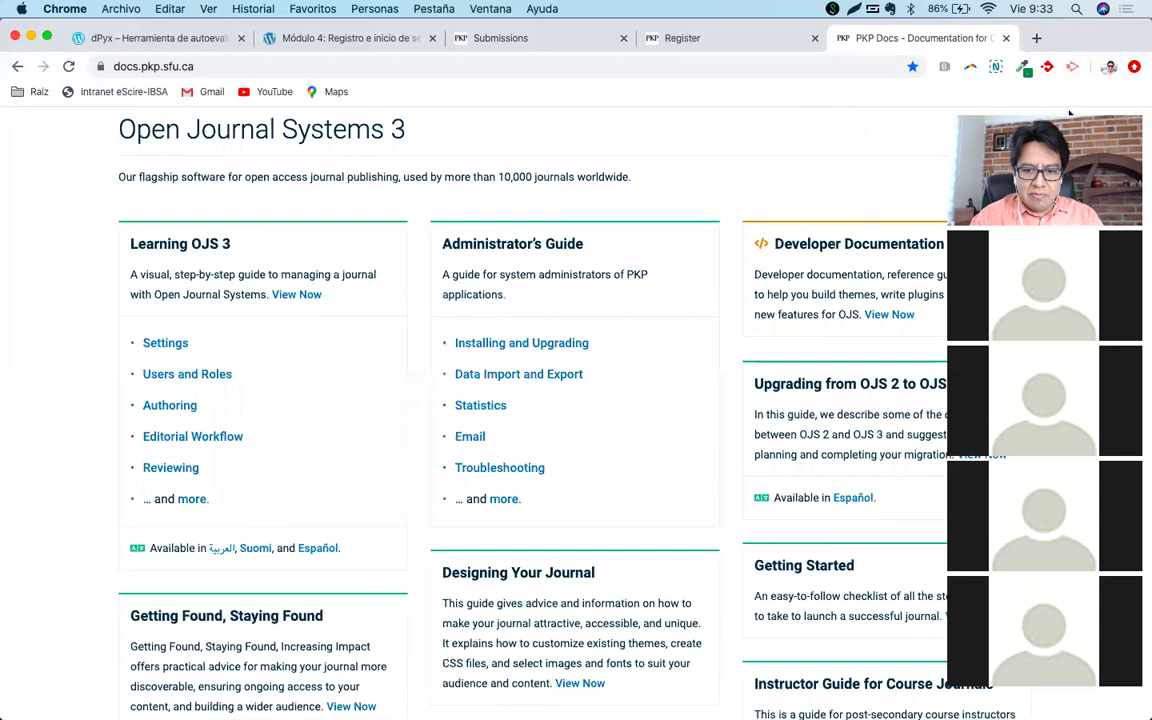
{"action": "scroll", "coordinate": [629, 481], "scroll_direction": "down", "scroll_amount": 5}
{"action": "scroll", "coordinate": [629, 481], "scroll_direction": "down", "scroll_amount": 7}
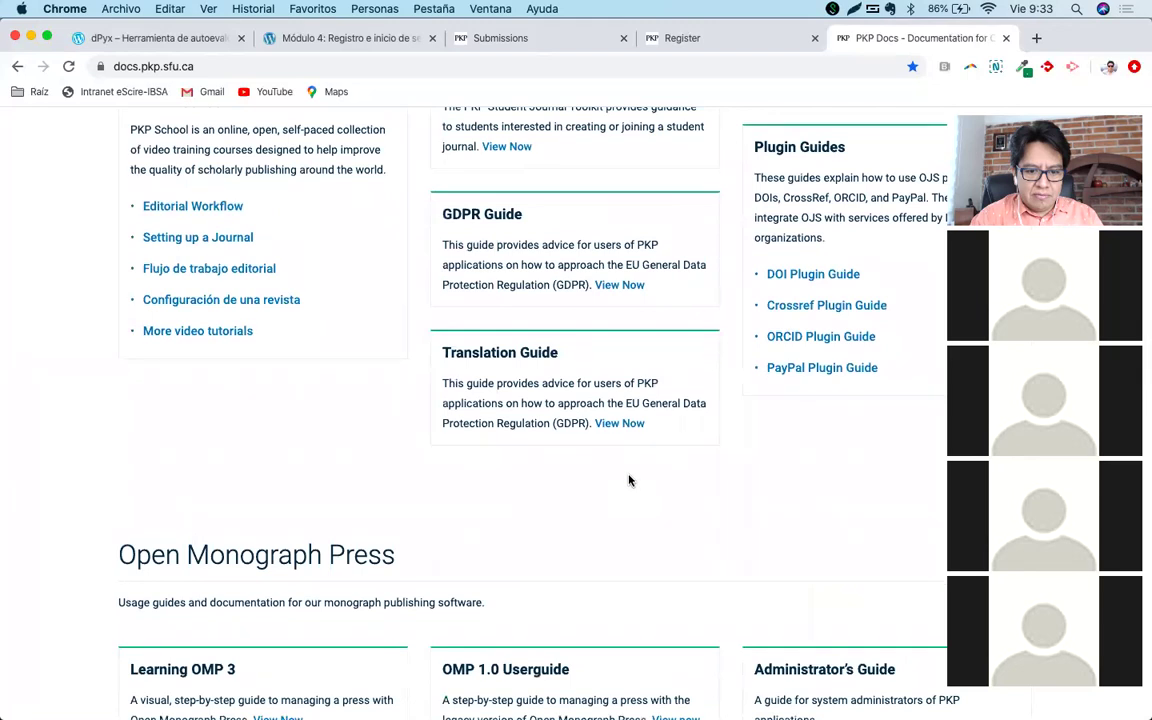
{"action": "right_click", "coordinate": [622, 424]}
{"action": "left_click", "coordinate": [635, 504]}
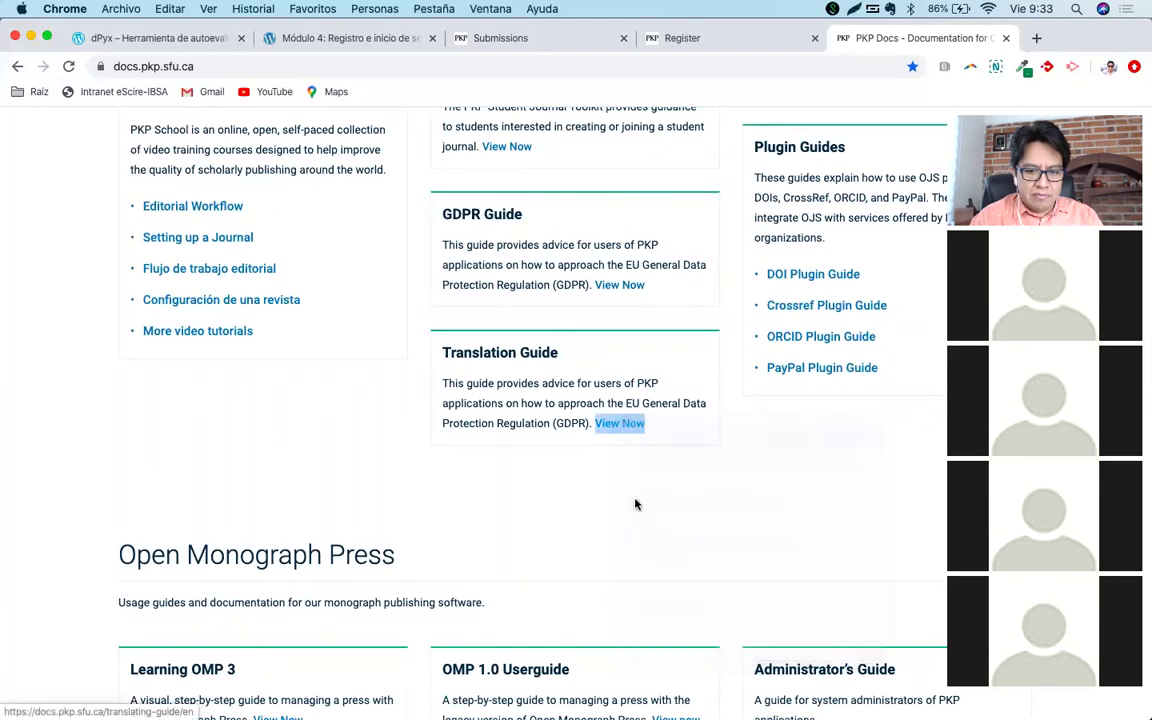
Step: Open a second Translation Guide tab and scroll down to the page footer
{"action": "scroll", "coordinate": [633, 545], "scroll_direction": "down", "scroll_amount": 7}
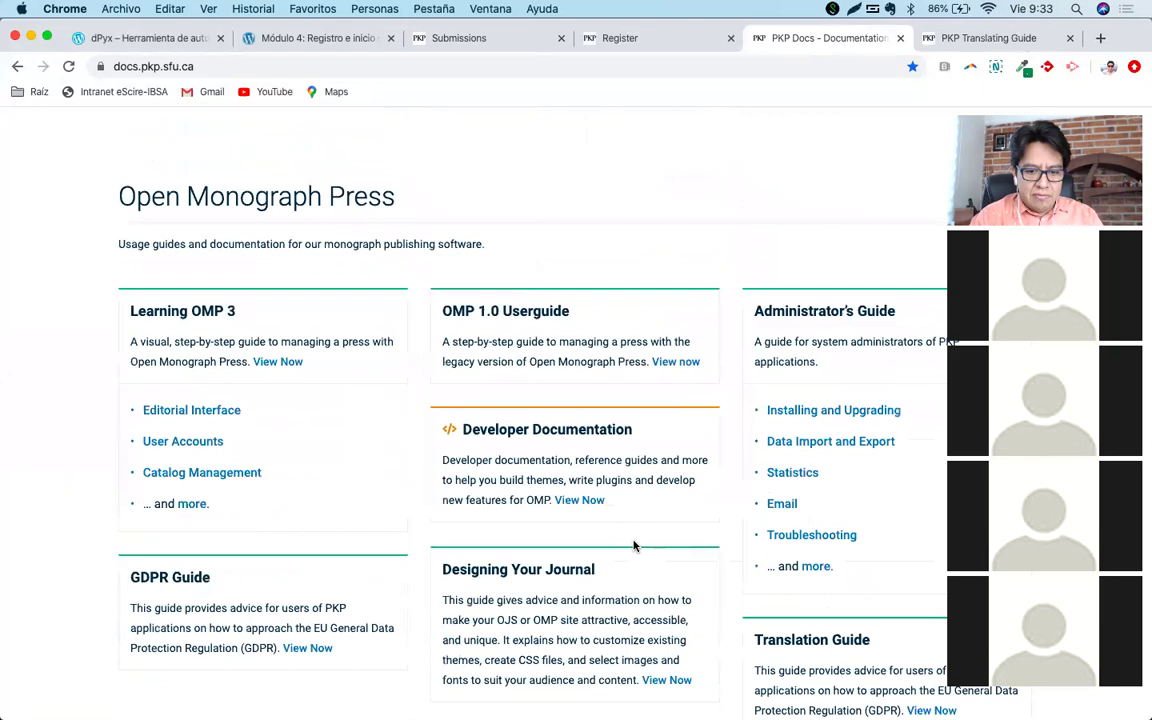
{"action": "scroll", "coordinate": [633, 545], "scroll_direction": "down", "scroll_amount": 5}
{"action": "scroll", "coordinate": [633, 545], "scroll_direction": "up", "scroll_amount": 1}
{"action": "scroll", "coordinate": [633, 545], "scroll_direction": "up", "scroll_amount": 5}
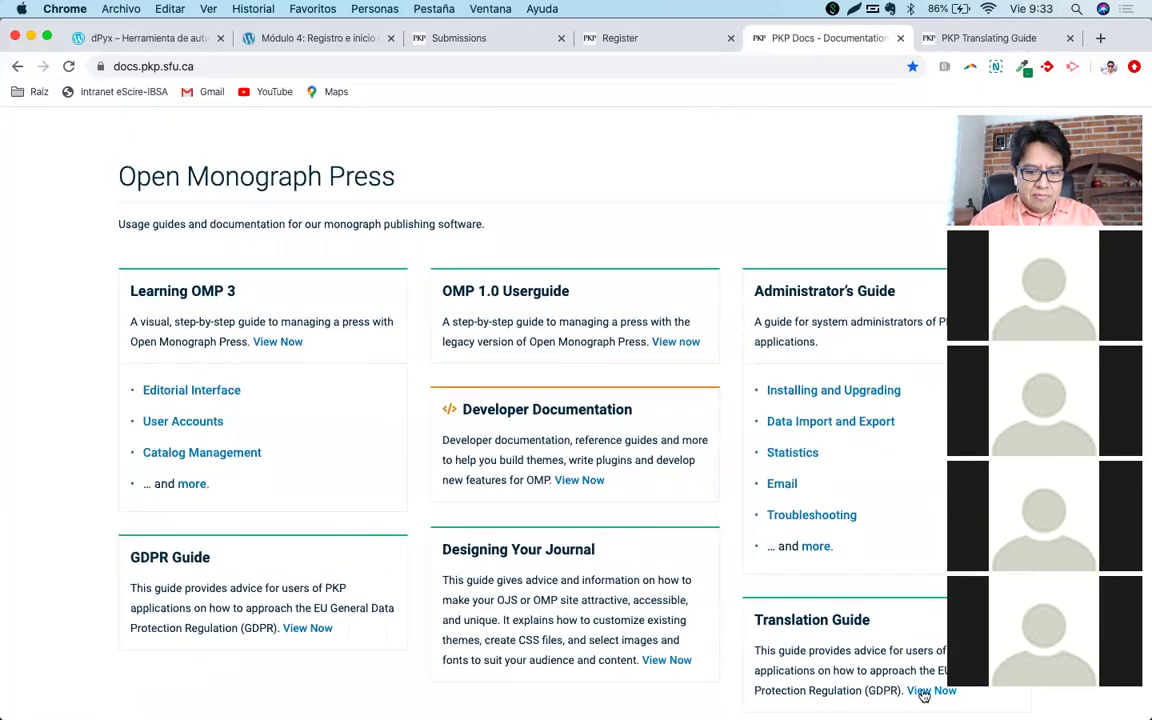
{"action": "right_click", "coordinate": [924, 696]}
{"action": "left_click", "coordinate": [800, 556]}
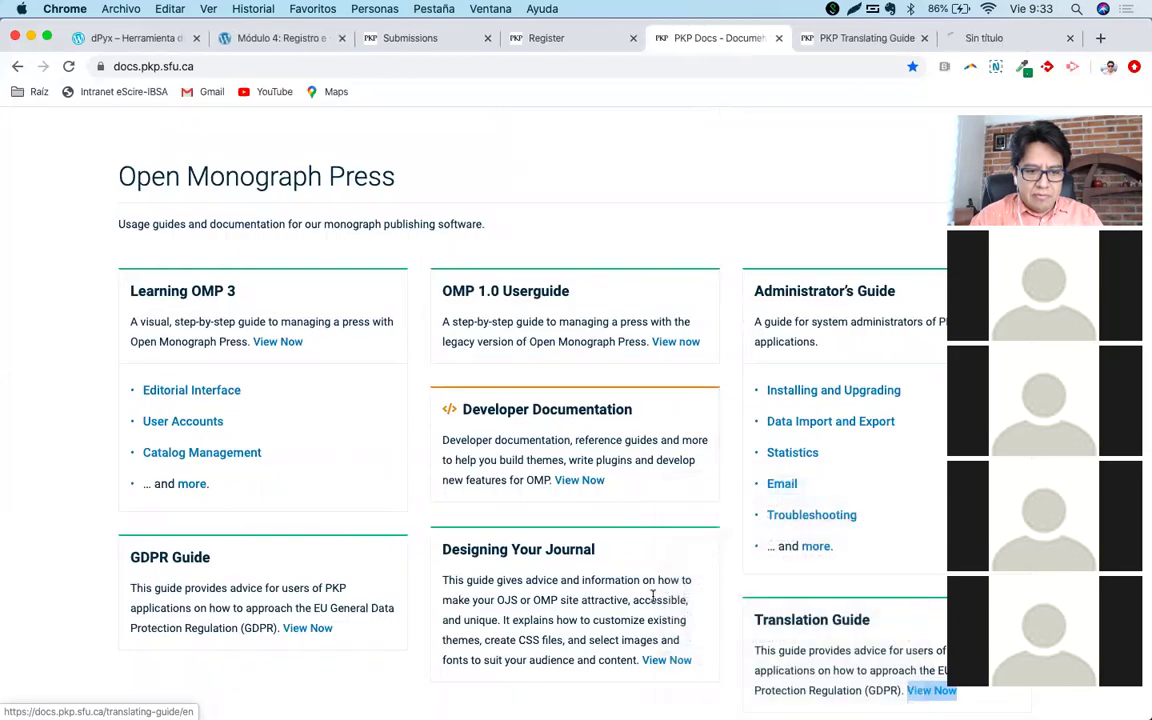
{"action": "scroll", "coordinate": [652, 596], "scroll_direction": "down", "scroll_amount": 5}
{"action": "scroll", "coordinate": [652, 596], "scroll_direction": "down", "scroll_amount": 12}
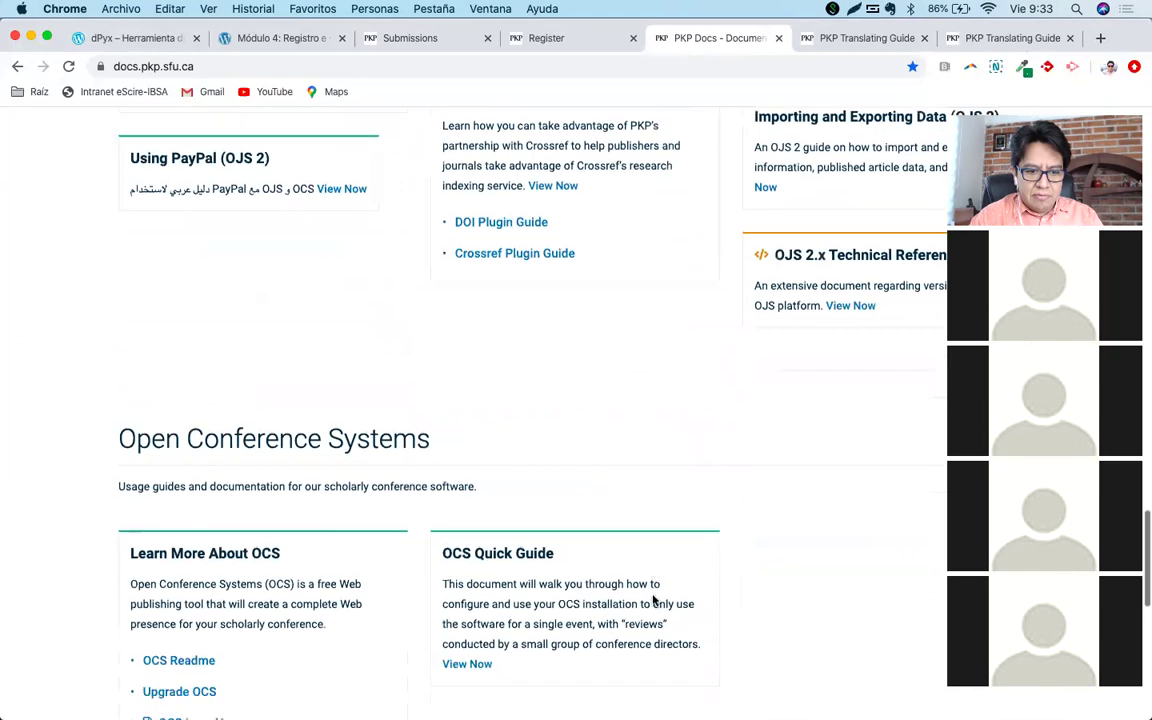
{"action": "scroll", "coordinate": [652, 598], "scroll_direction": "down", "scroll_amount": 10}
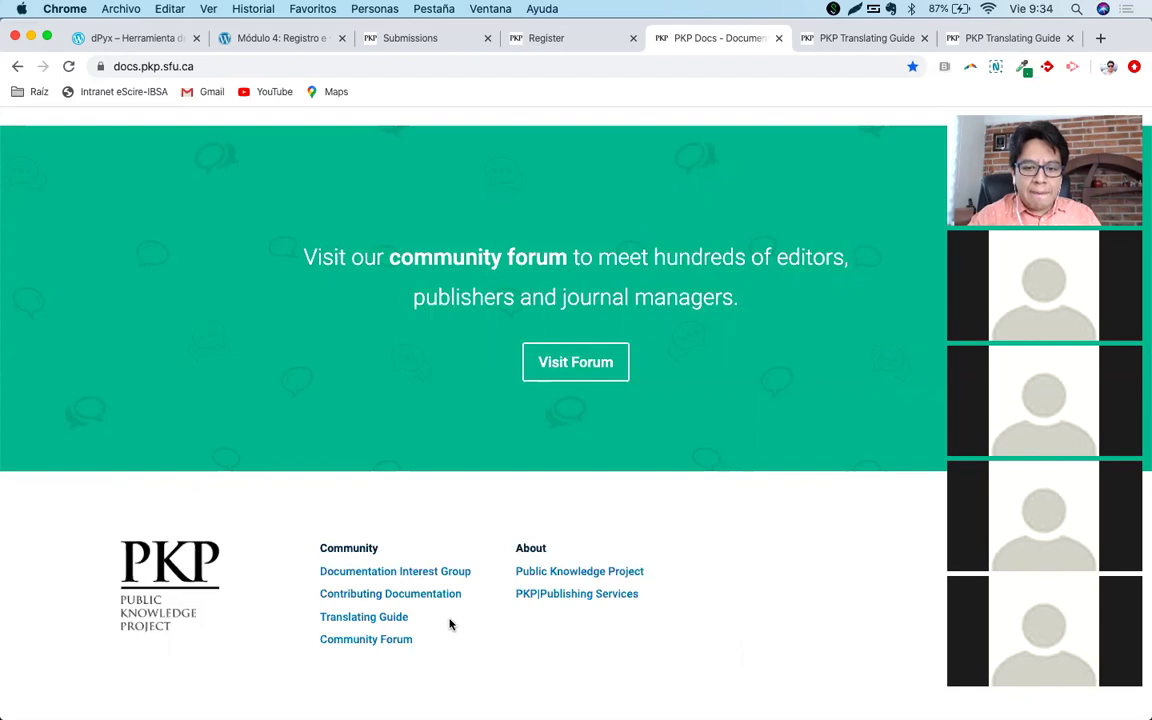
Step: Load the previous 3.1 version of the PKP Translating Guide, then close the second guide copy
{"action": "left_click", "coordinate": [866, 39]}
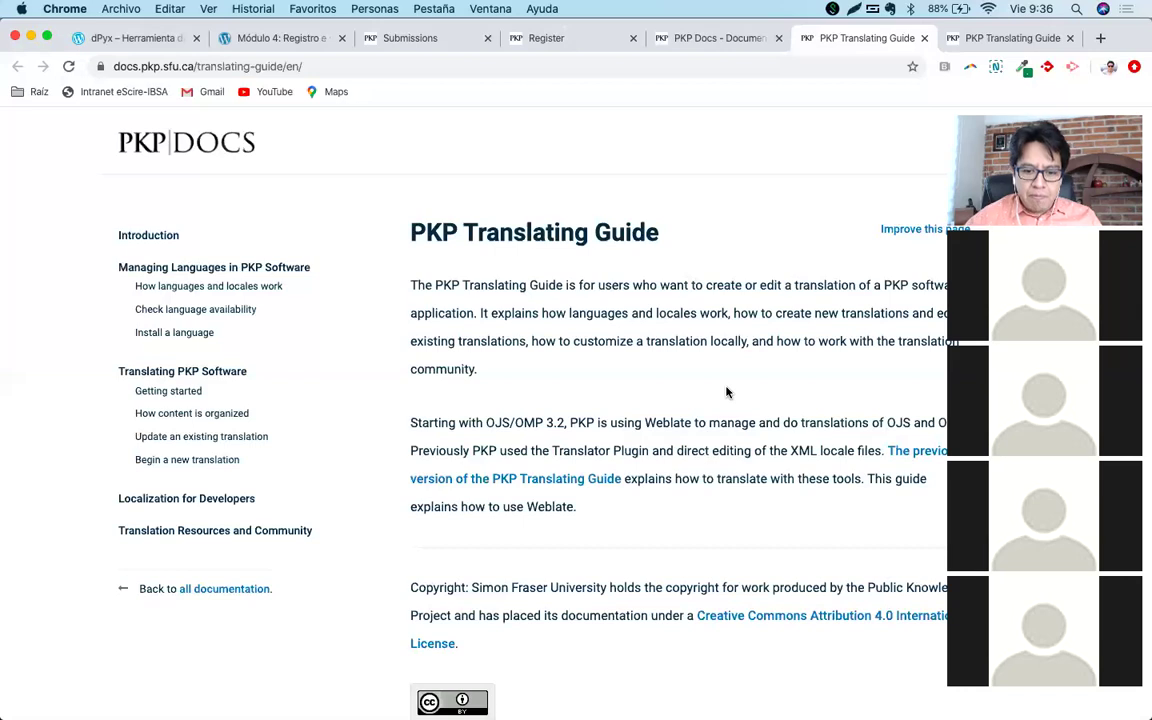
{"action": "left_click", "coordinate": [522, 478]}
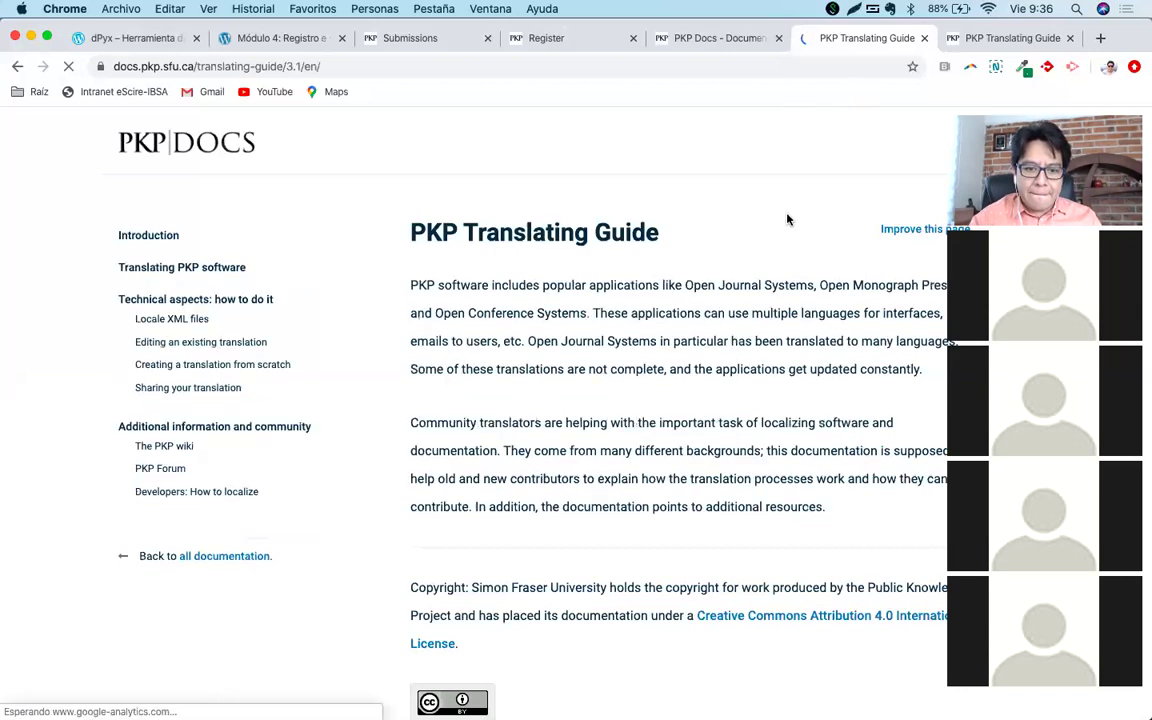
{"action": "left_click", "coordinate": [987, 44]}
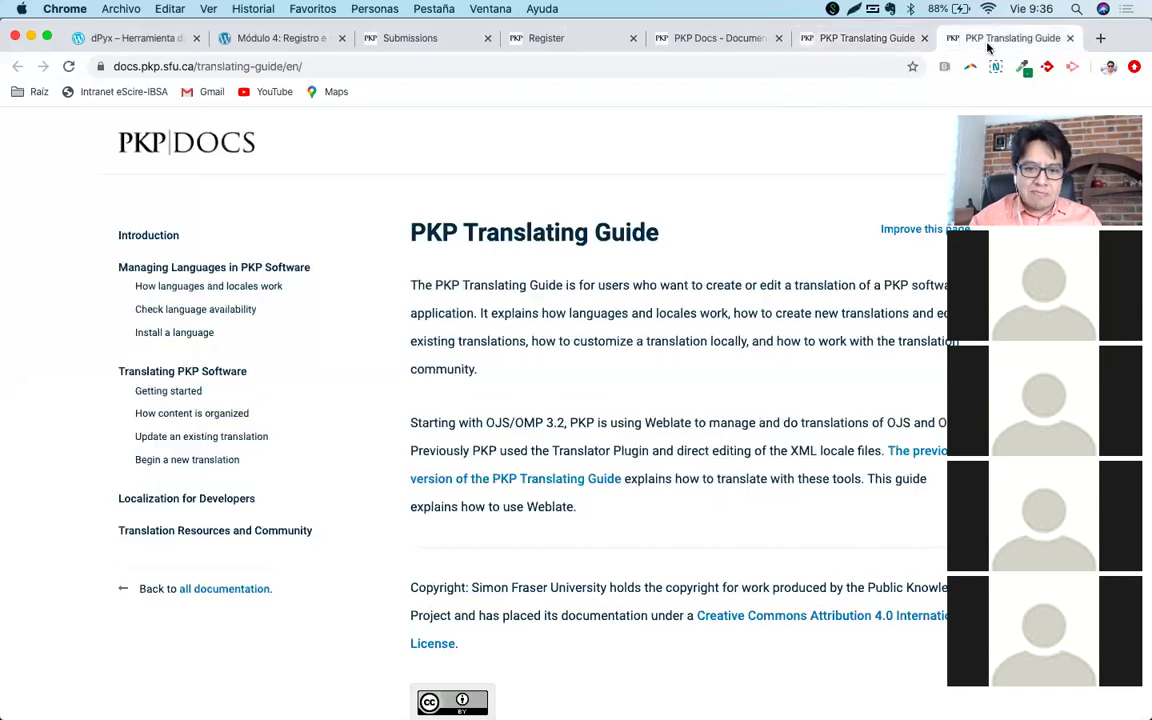
{"action": "key", "text": "super+w"}
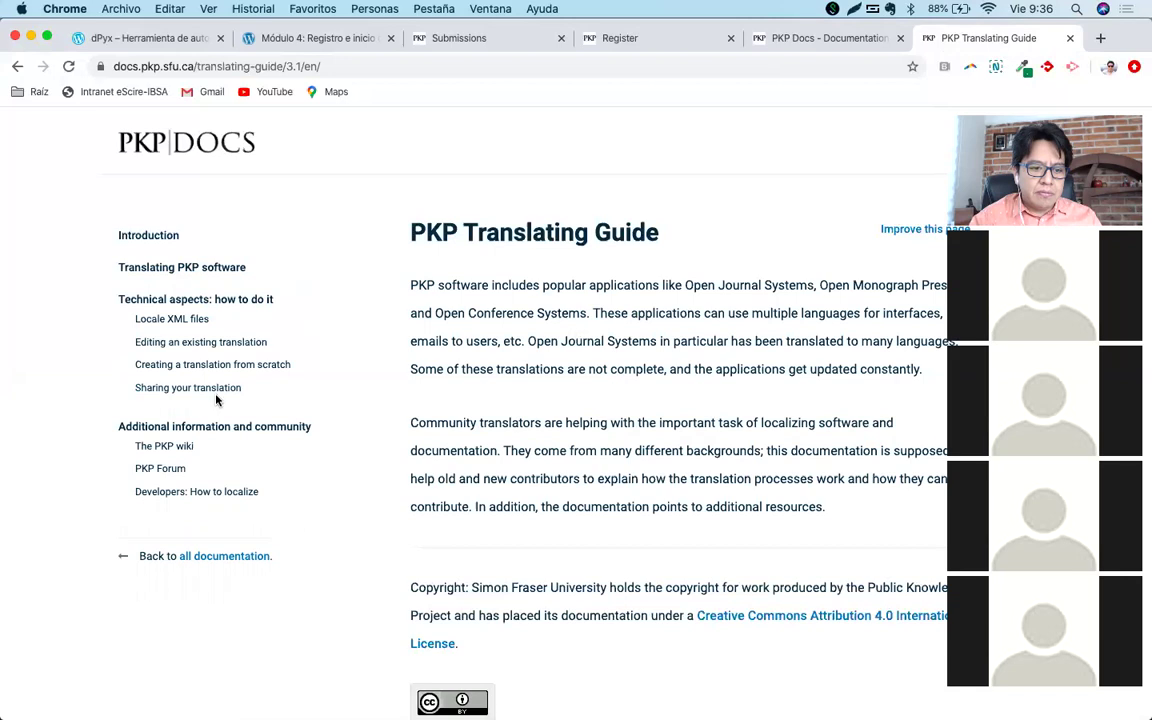
Step: Open 'Sharing your translation' in a new tab and read through it
{"action": "right_click", "coordinate": [190, 389]}
{"action": "left_click", "coordinate": [487, 386]}
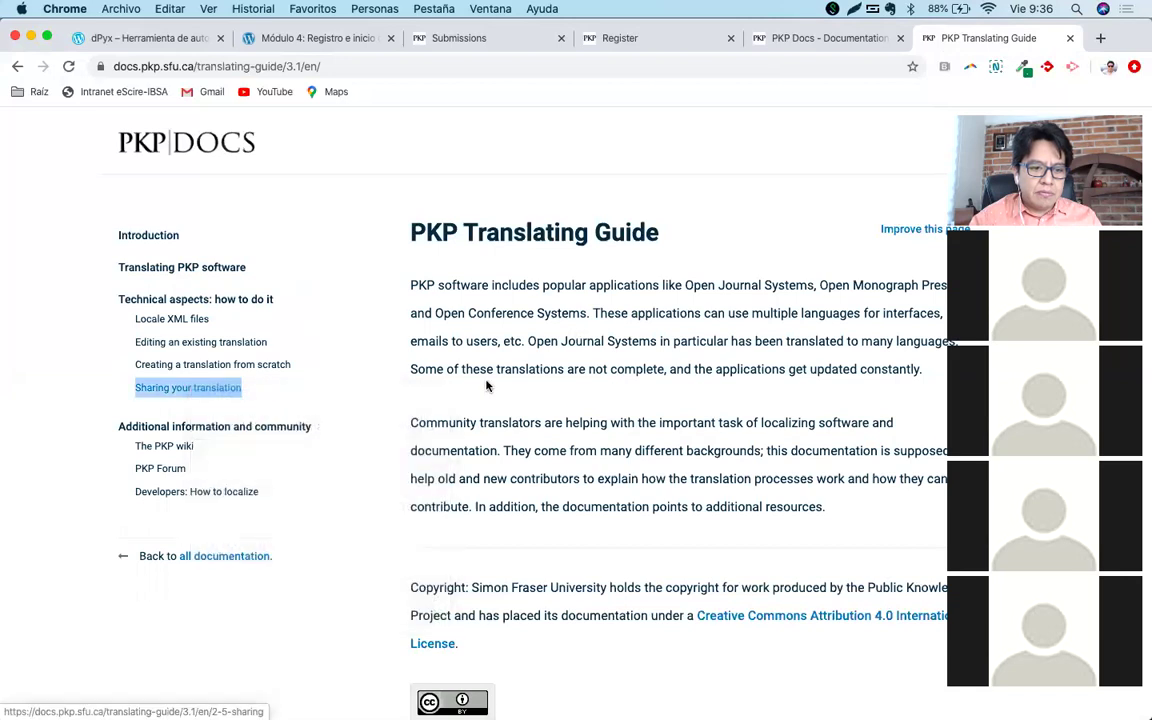
{"action": "left_click", "coordinate": [594, 406]}
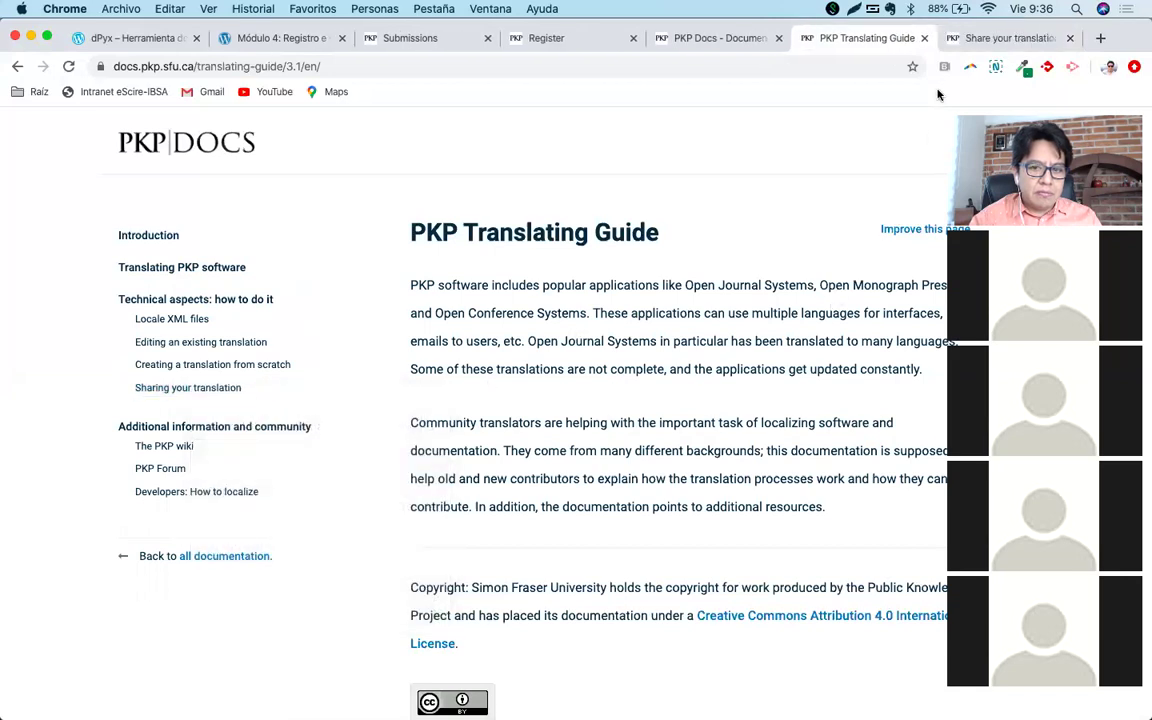
{"action": "left_click", "coordinate": [975, 38]}
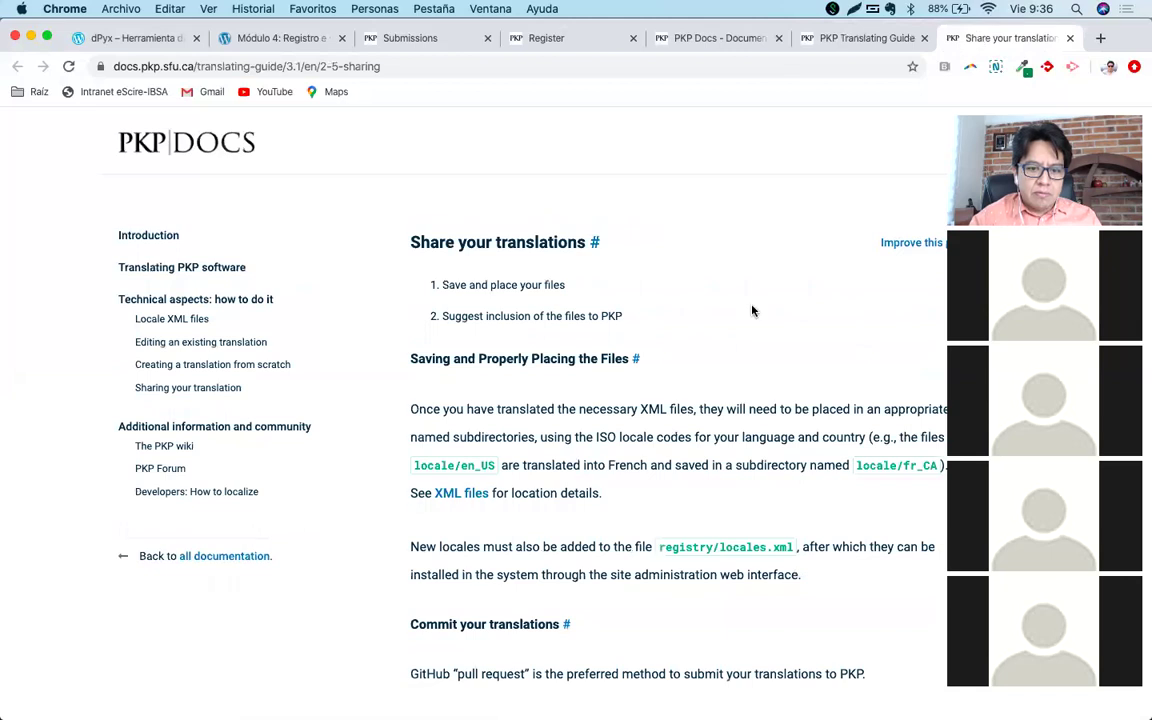
{"action": "scroll", "coordinate": [752, 311], "scroll_direction": "down", "scroll_amount": 5}
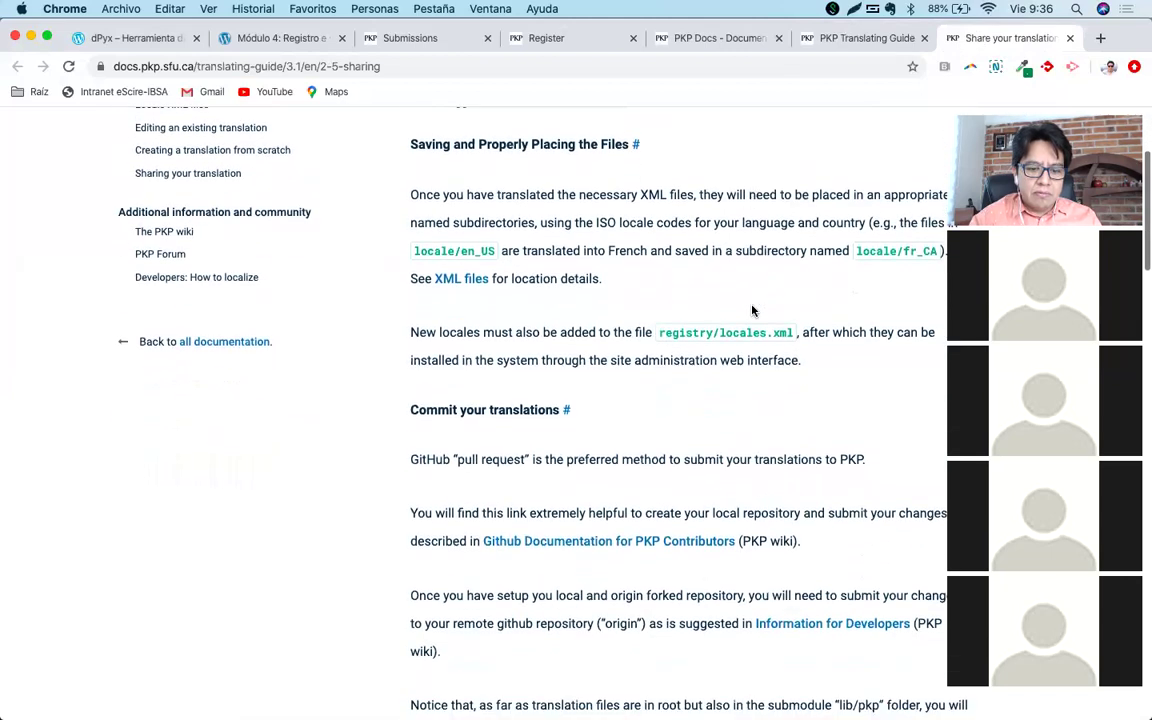
{"action": "scroll", "coordinate": [752, 311], "scroll_direction": "down", "scroll_amount": 5}
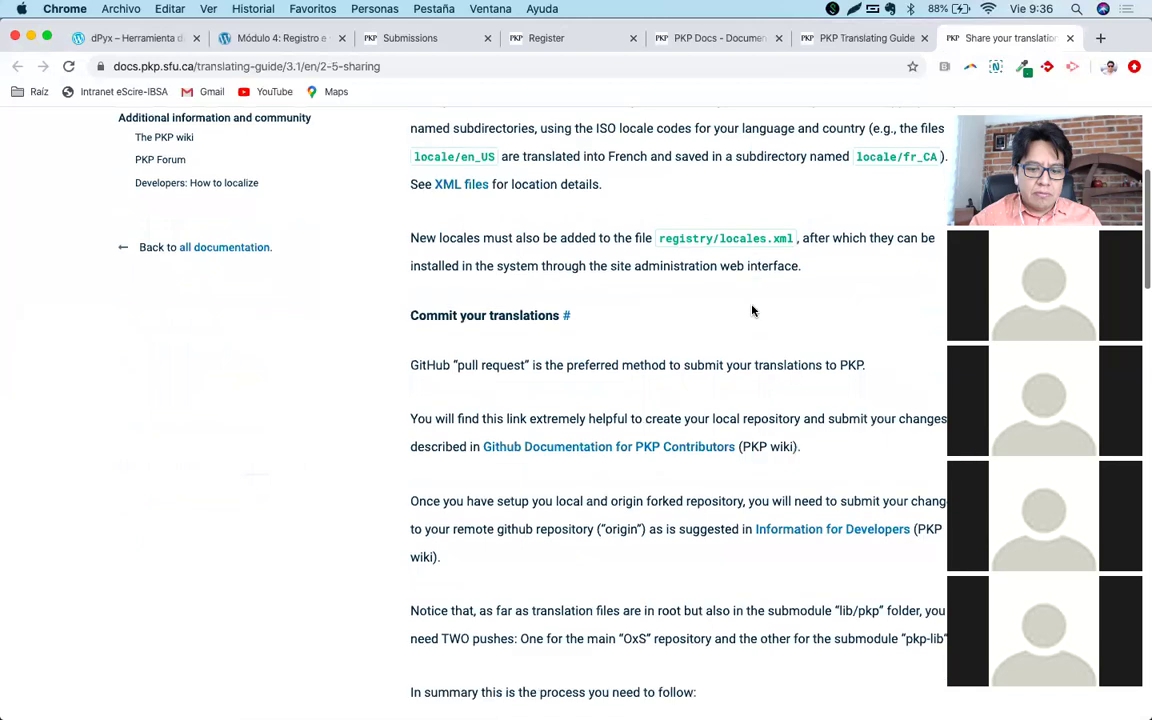
{"action": "scroll", "coordinate": [700, 305], "scroll_direction": "down", "scroll_amount": 3}
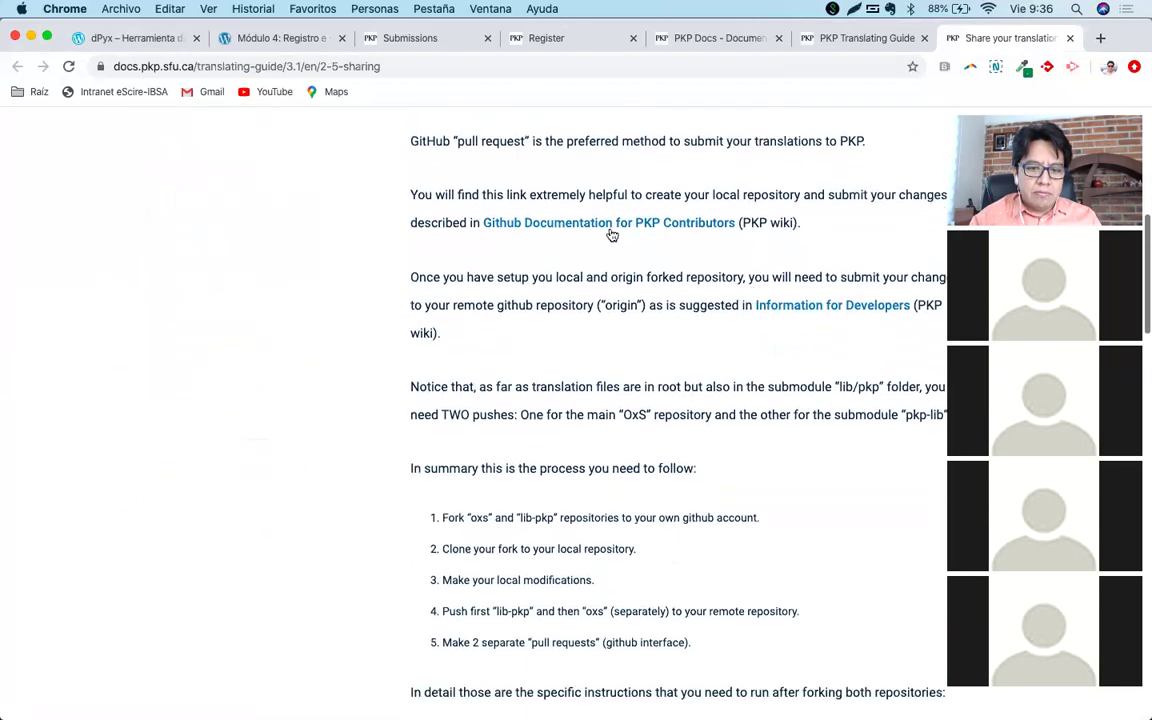
Step: Open the GitHub contributor docs link, then close the 404, sharing and guide tabs
{"action": "right_click", "coordinate": [612, 224]}
{"action": "left_click", "coordinate": [618, 231]}
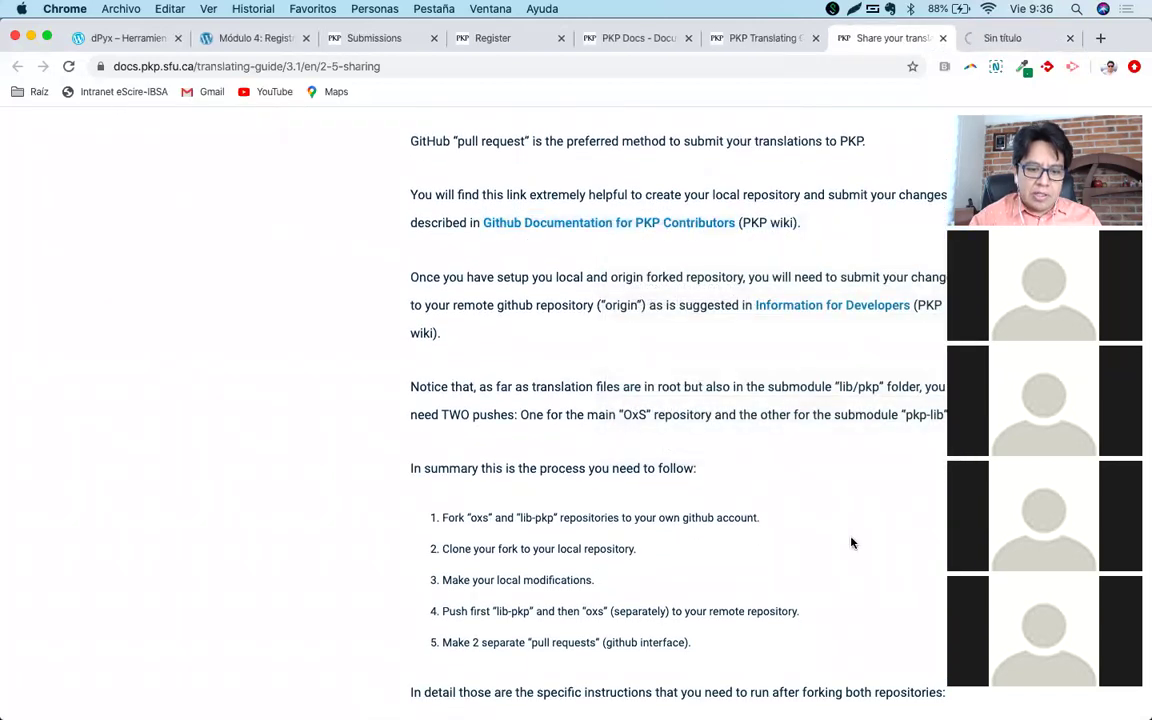
{"action": "scroll", "coordinate": [851, 543], "scroll_direction": "down", "scroll_amount": 10}
{"action": "scroll", "coordinate": [851, 541], "scroll_direction": "down", "scroll_amount": 15}
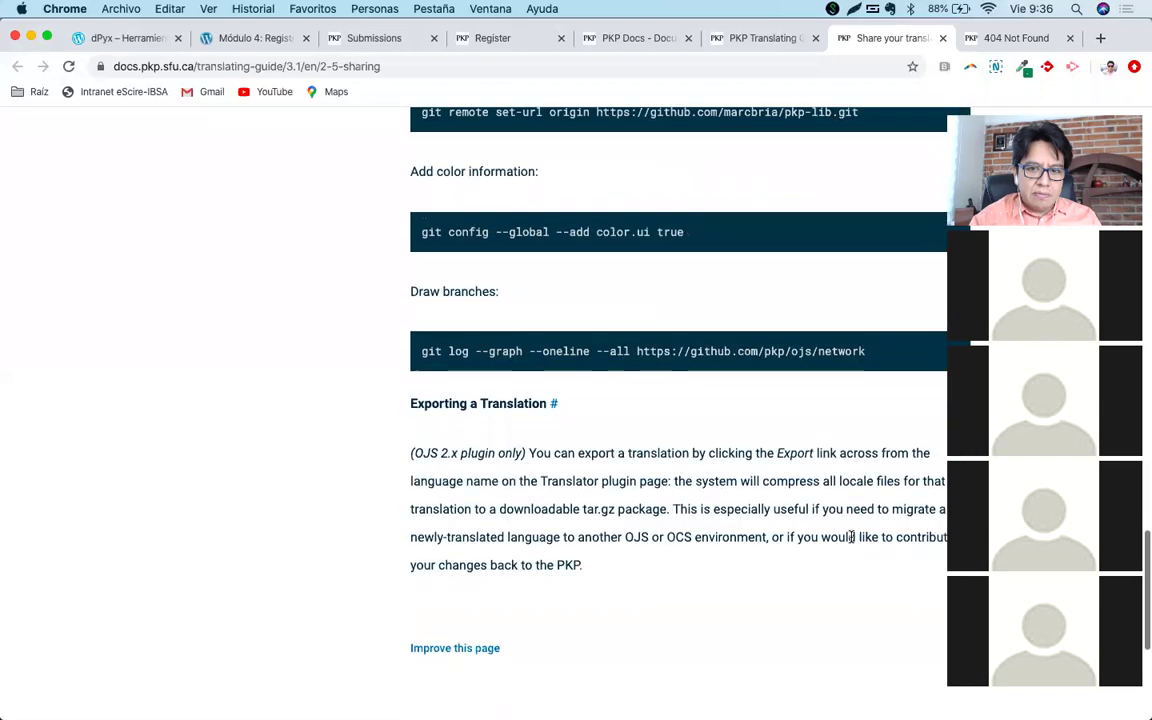
{"action": "left_click", "coordinate": [997, 40]}
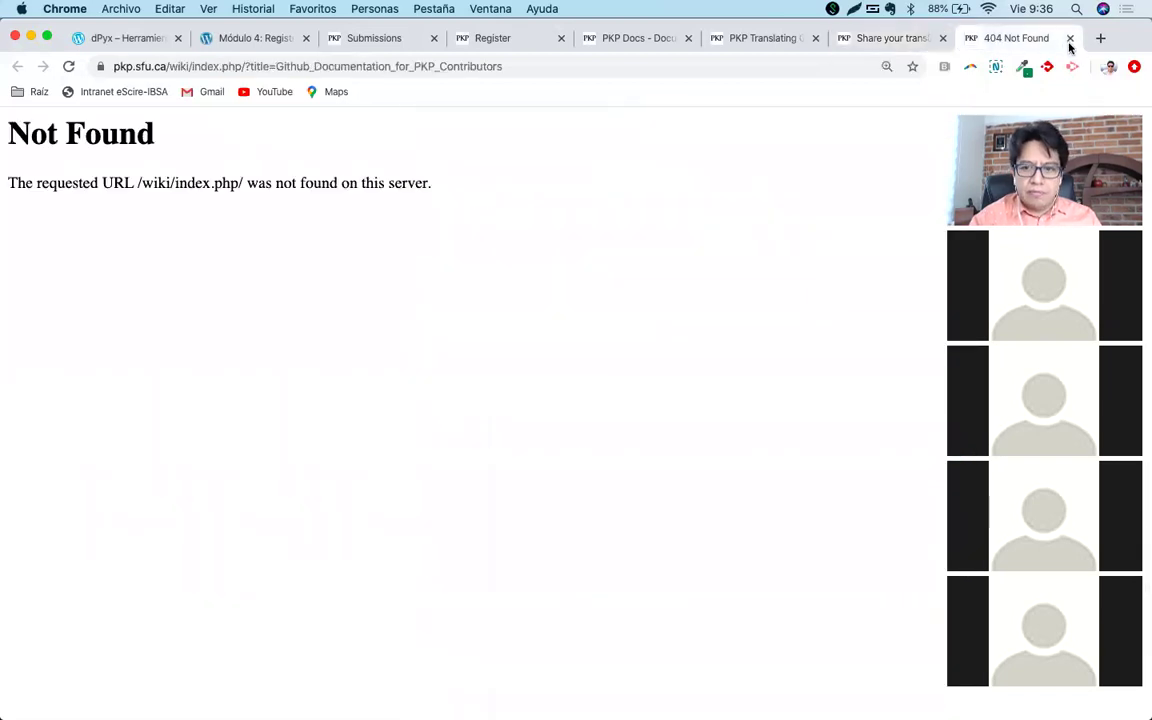
{"action": "left_click", "coordinate": [1070, 38]}
{"action": "left_click", "coordinate": [1070, 38]}
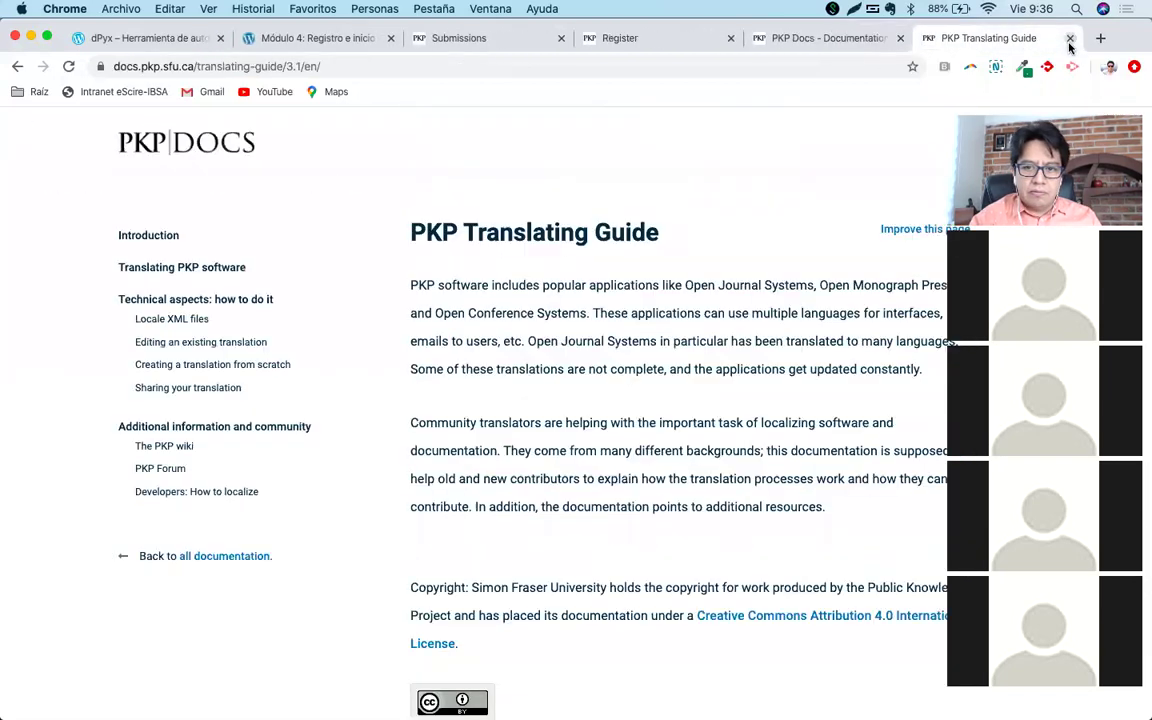
{"action": "left_click", "coordinate": [1070, 38]}
{"action": "mouse_move", "coordinate": [513, 700]}
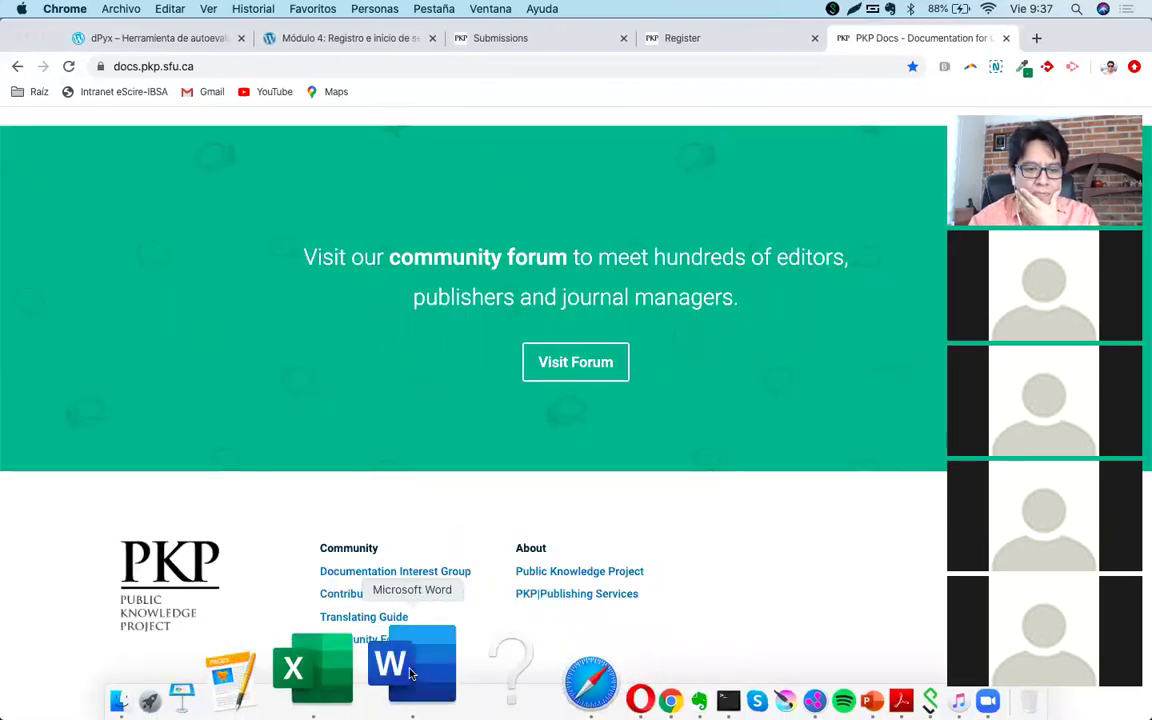
Step: In Documento3, add the line 'Compartir documentación para contribuir en la traducción al español' under Acceso a revista
{"action": "left_click", "coordinate": [410, 690]}
{"action": "key", "text": "Return"}
{"action": "key", "text": "Return"}
{"action": "type", "text": "Compartir"}
{"action": "type", "text": " documenta"}
{"action": "type", "text": "ciób"}
{"action": "key", "text": "BackSpace"}
{"action": "type", "text": "m"}
{"action": "key", "text": "BackSpace"}
{"action": "type", "text": "n para env"}
{"action": "key", "text": "BackSpace"}
{"action": "key", "text": "BackSpace"}
{"action": "key", "text": "BackSpace"}
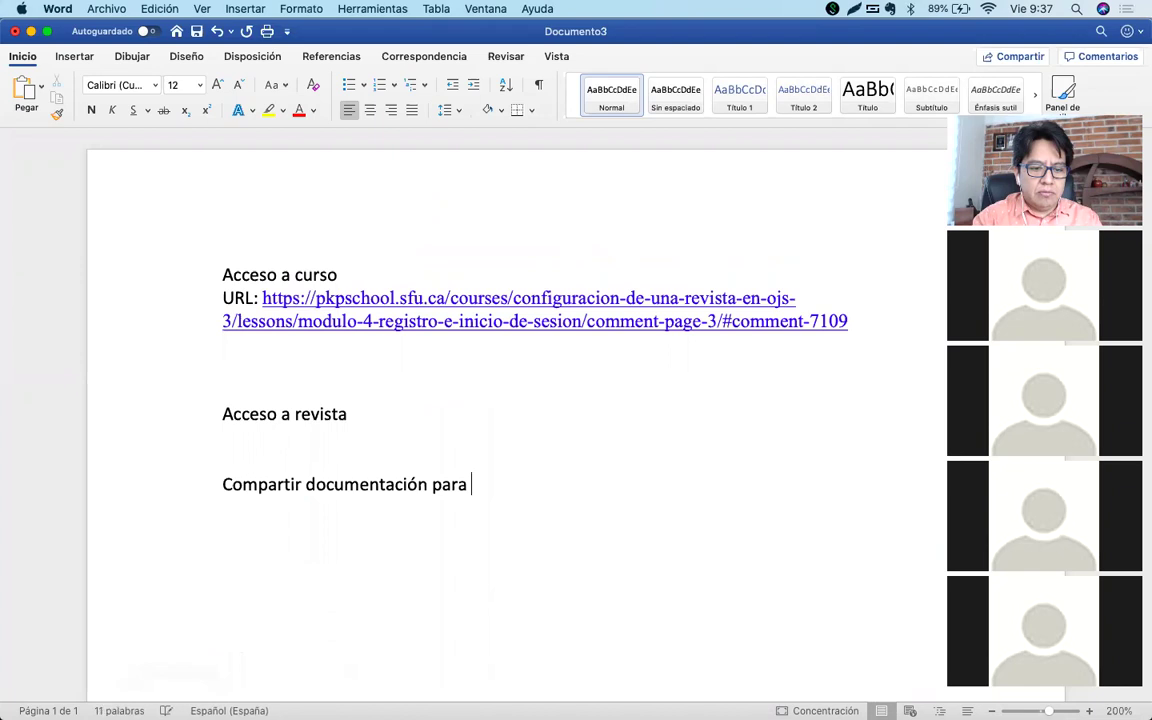
{"action": "type", "text": "contri"}
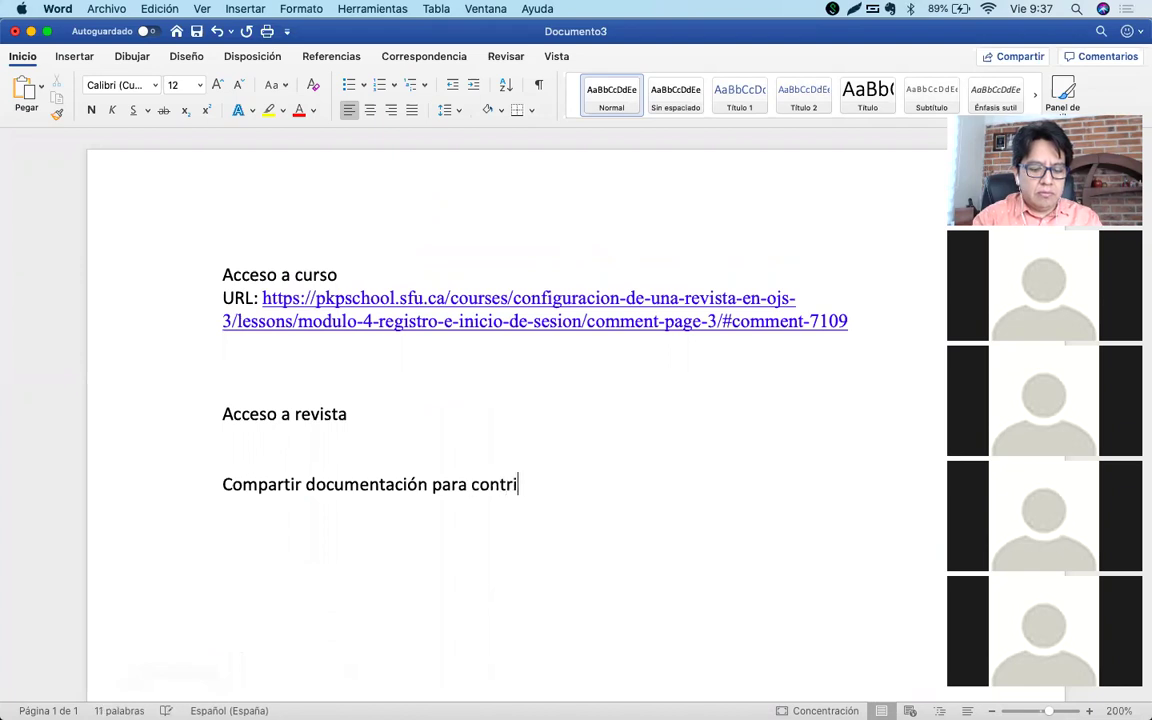
{"action": "type", "text": "buir en la docu"}
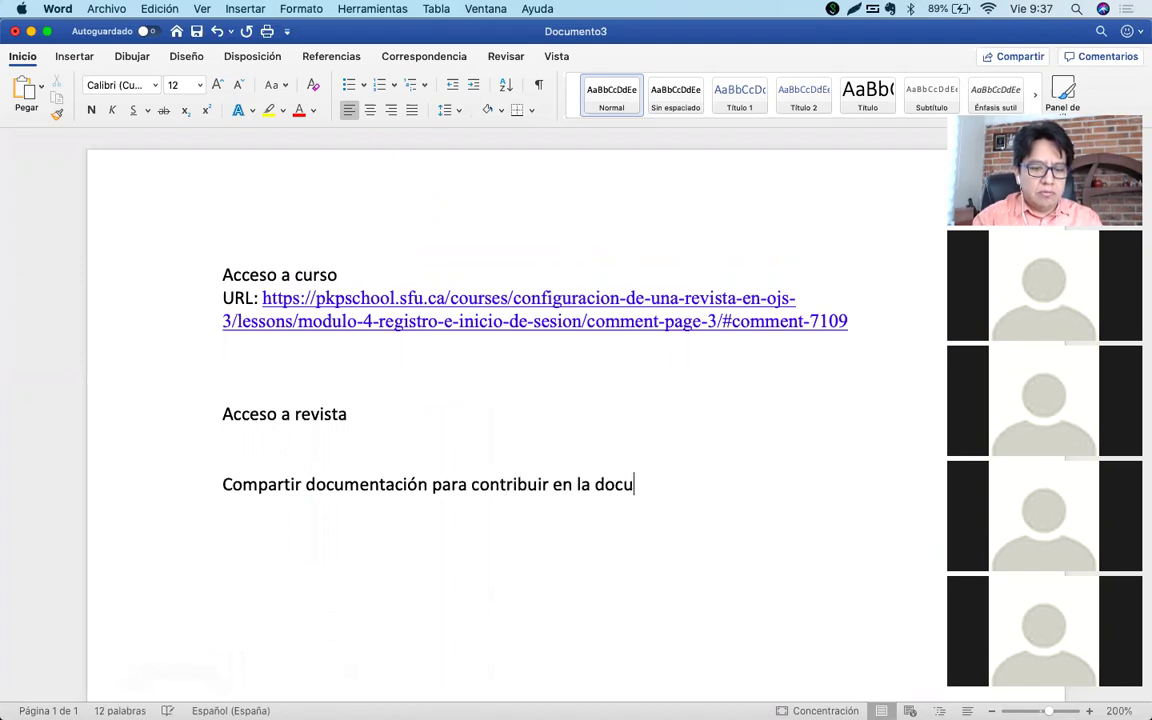
{"action": "type", "text": "mentación"}
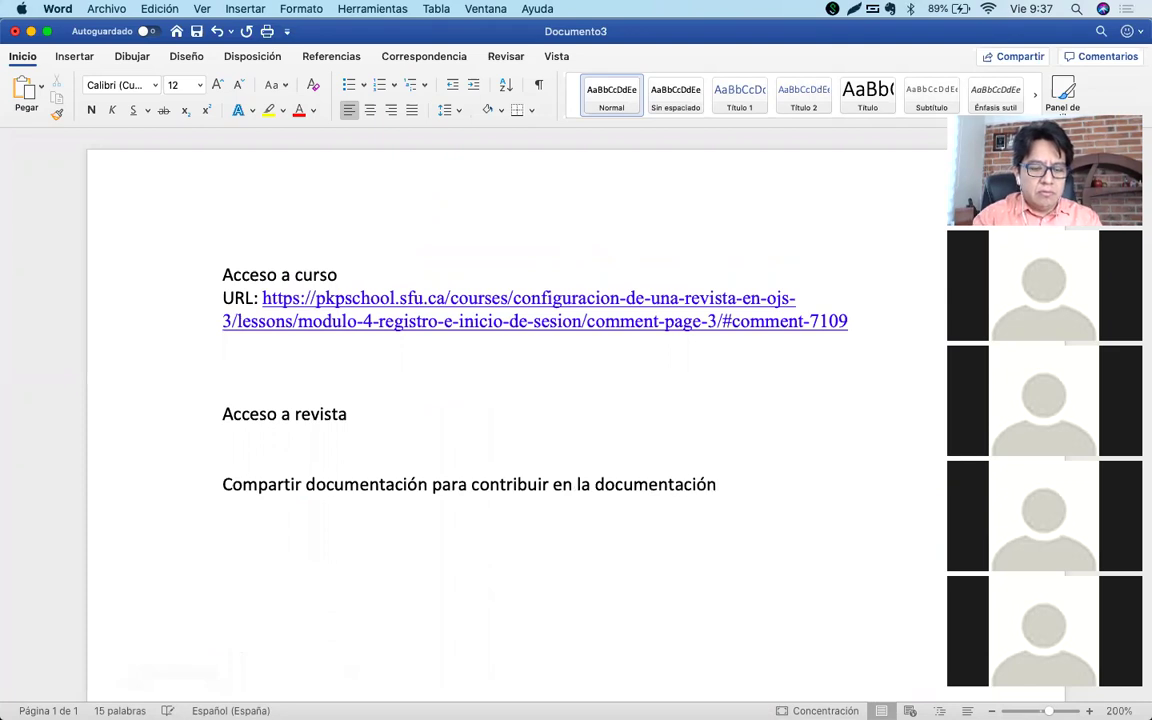
{"action": "key", "text": "BackSpace"}
{"action": "key", "text": "BackSpace"}
{"action": "key", "text": "BackSpace"}
{"action": "key", "text": "BackSpace"}
{"action": "key", "text": "BackSpace"}
{"action": "key", "text": "BackSpace"}
{"action": "key", "text": "BackSpace"}
{"action": "key", "text": "BackSpace"}
{"action": "key", "text": "BackSpace"}
{"action": "key", "text": "BackSpace"}
{"action": "key", "text": "BackSpace"}
{"action": "key", "text": "BackSpace"}
{"action": "key", "text": "BackSpace"}
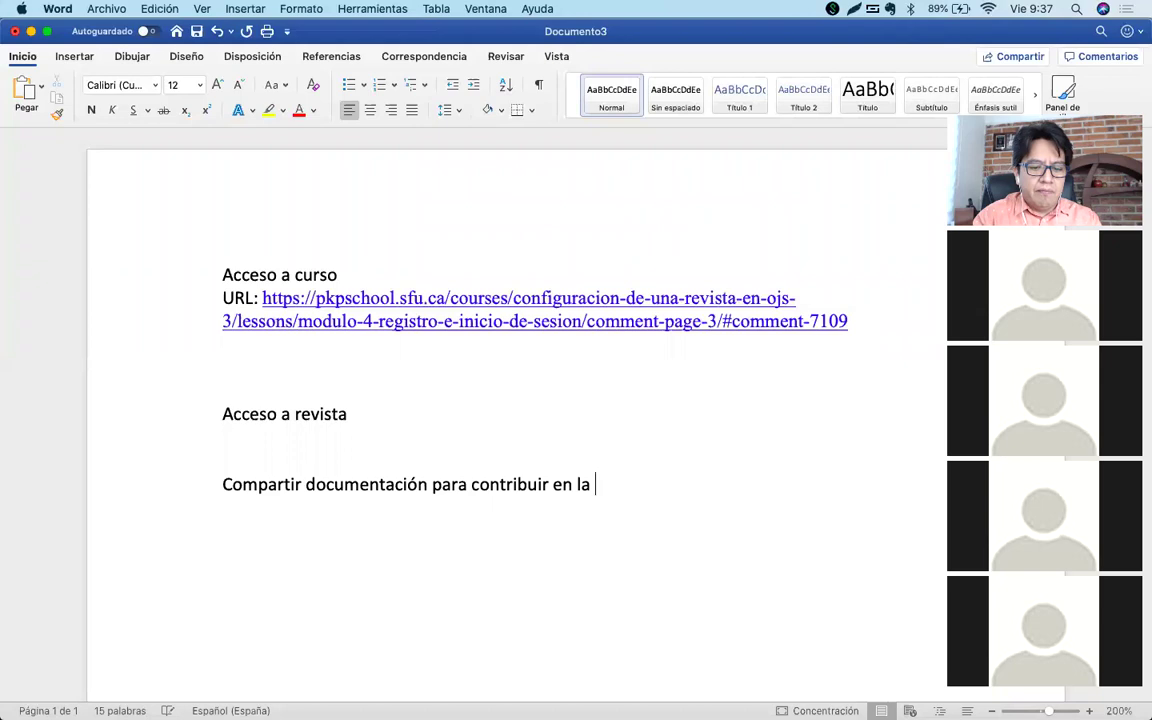
{"action": "type", "text": "traducción"}
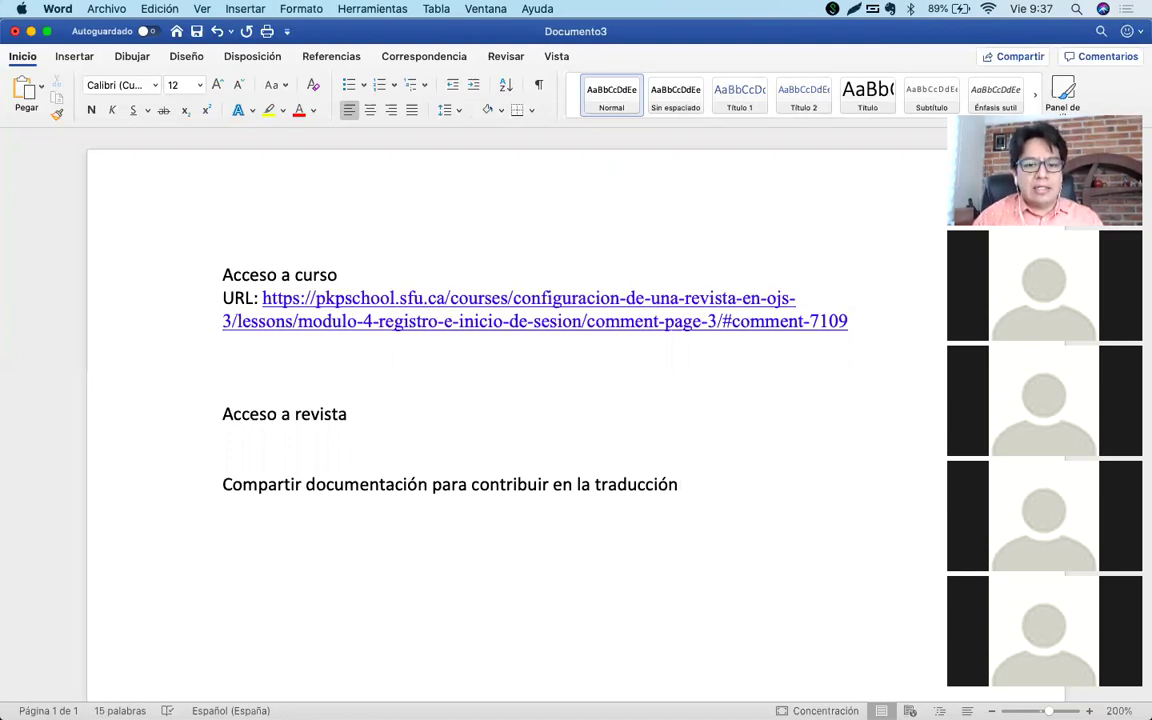
{"action": "type", "text": "al español"}
{"action": "key", "text": "Return"}
{"action": "mouse_move", "coordinate": [480, 690]}
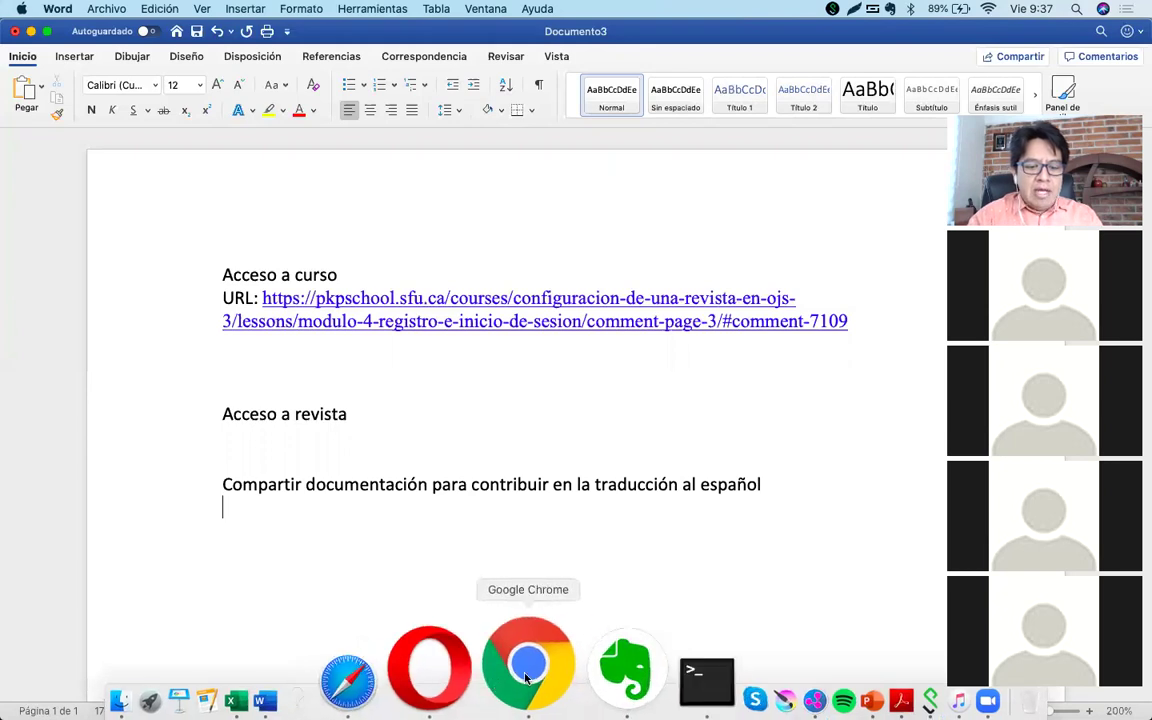
{"action": "left_click", "coordinate": [525, 670]}
Step: Return to the Módulo 4 lesson and mark it complete
{"action": "left_click", "coordinate": [341, 45]}
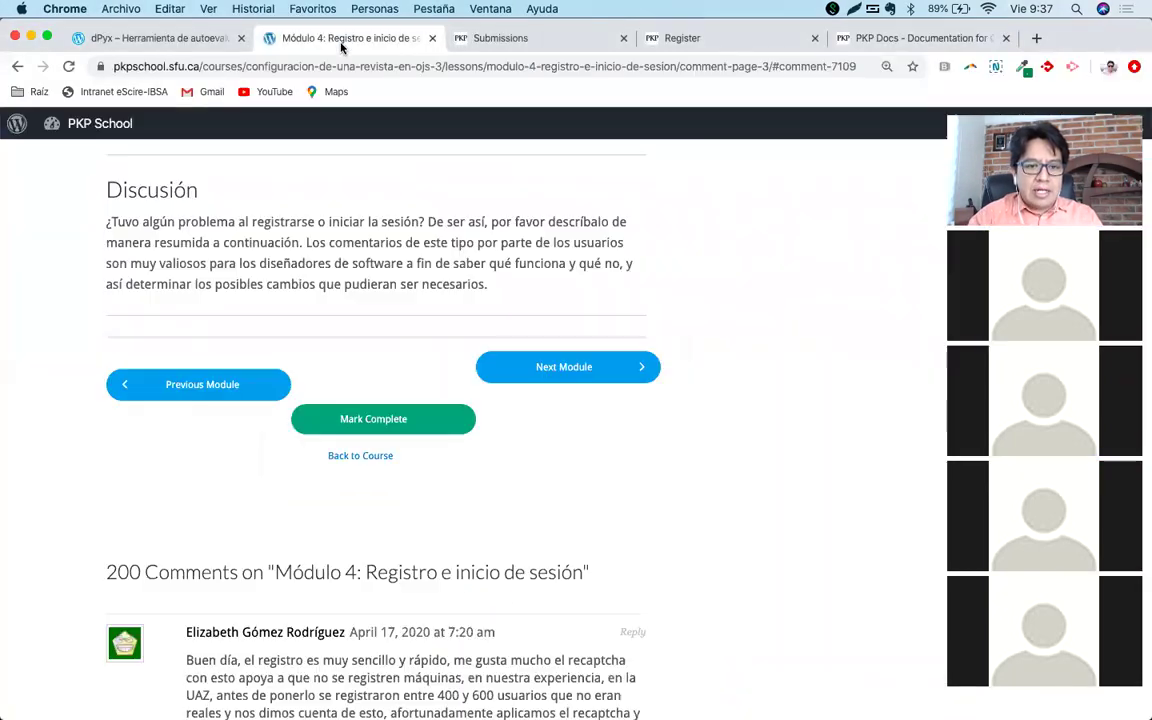
{"action": "scroll", "coordinate": [738, 440], "scroll_direction": "down", "scroll_amount": 3}
{"action": "scroll", "coordinate": [738, 450], "scroll_direction": "down", "scroll_amount": 3}
{"action": "scroll", "coordinate": [738, 450], "scroll_direction": "up", "scroll_amount": 5}
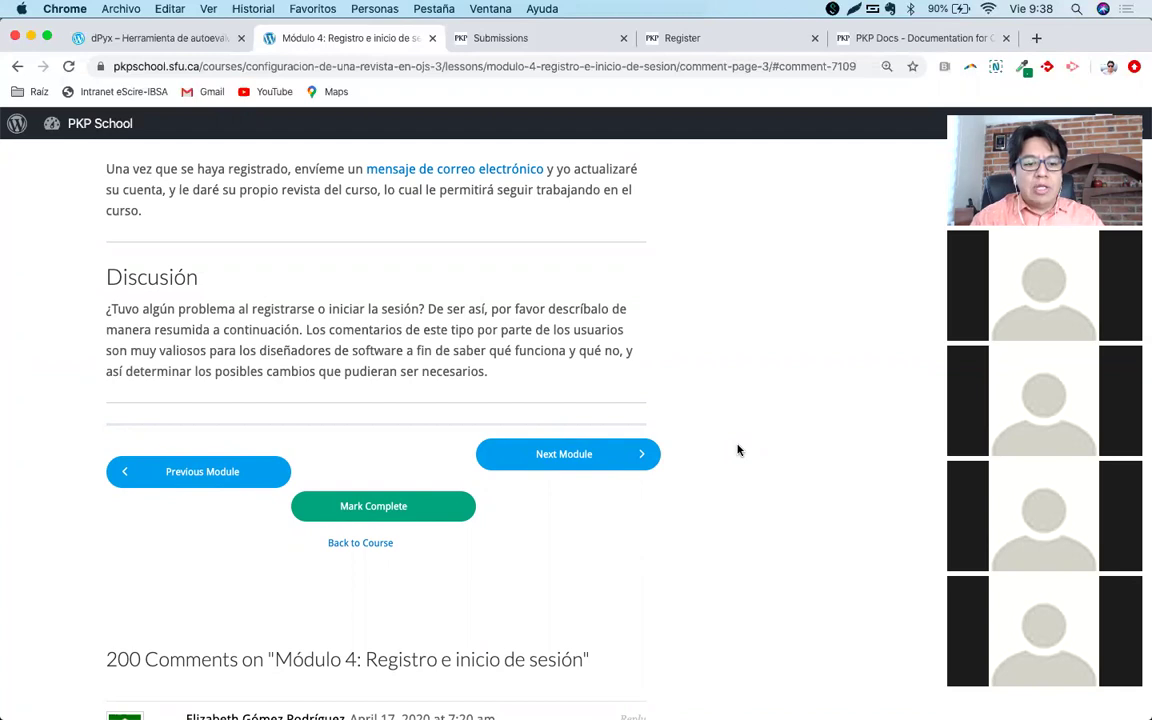
{"action": "left_click", "coordinate": [428, 510]}
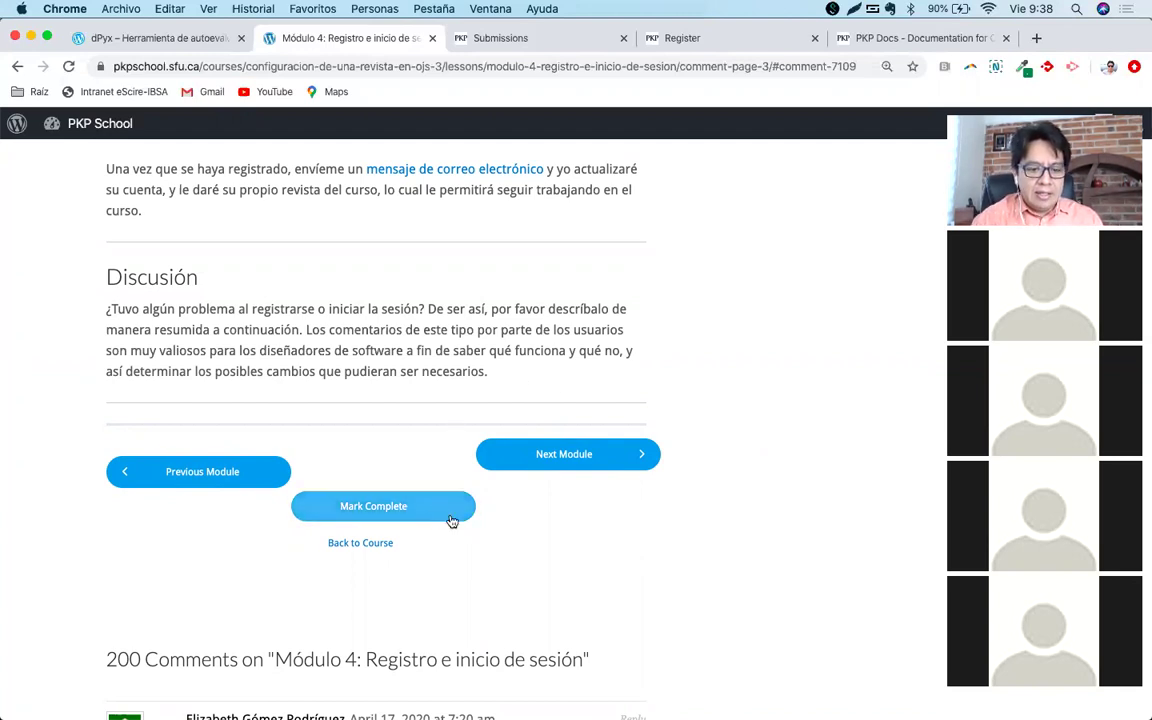
{"action": "left_click", "coordinate": [393, 507]}
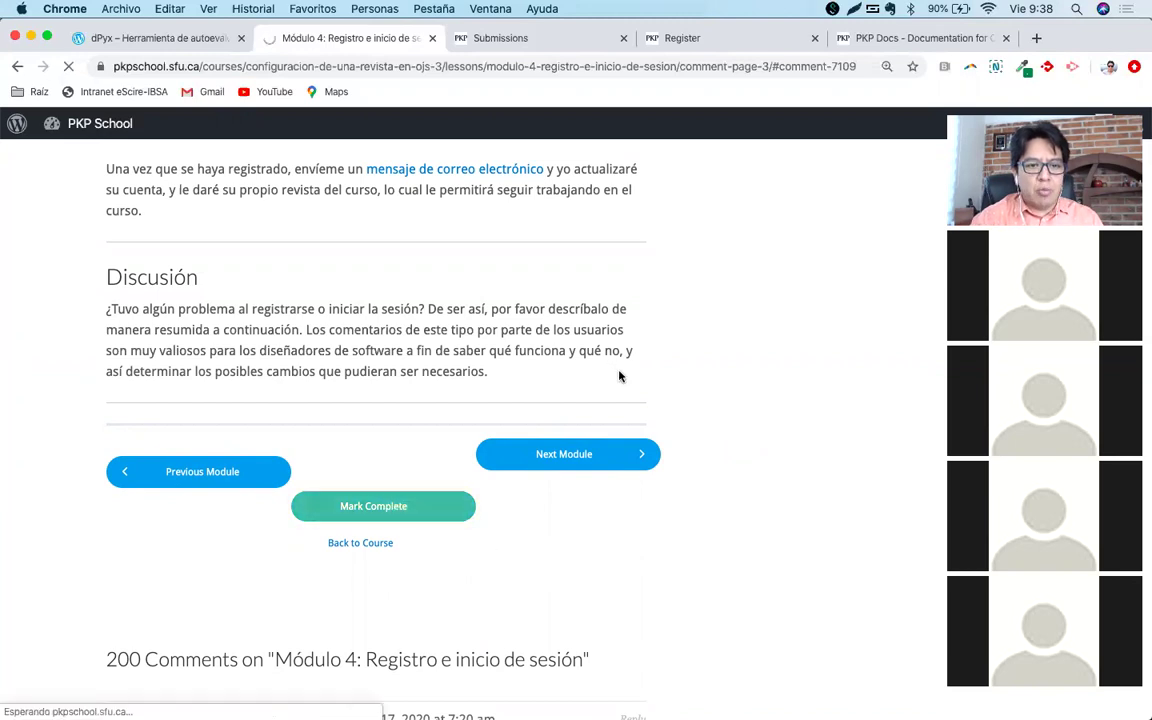
{"action": "left_click", "coordinate": [815, 39]}
Step: Close the Register and PKP Docs tabs, glance at Módulo 5, then go back to Módulo 4
{"action": "left_click", "coordinate": [815, 39]}
{"action": "left_click", "coordinate": [815, 39]}
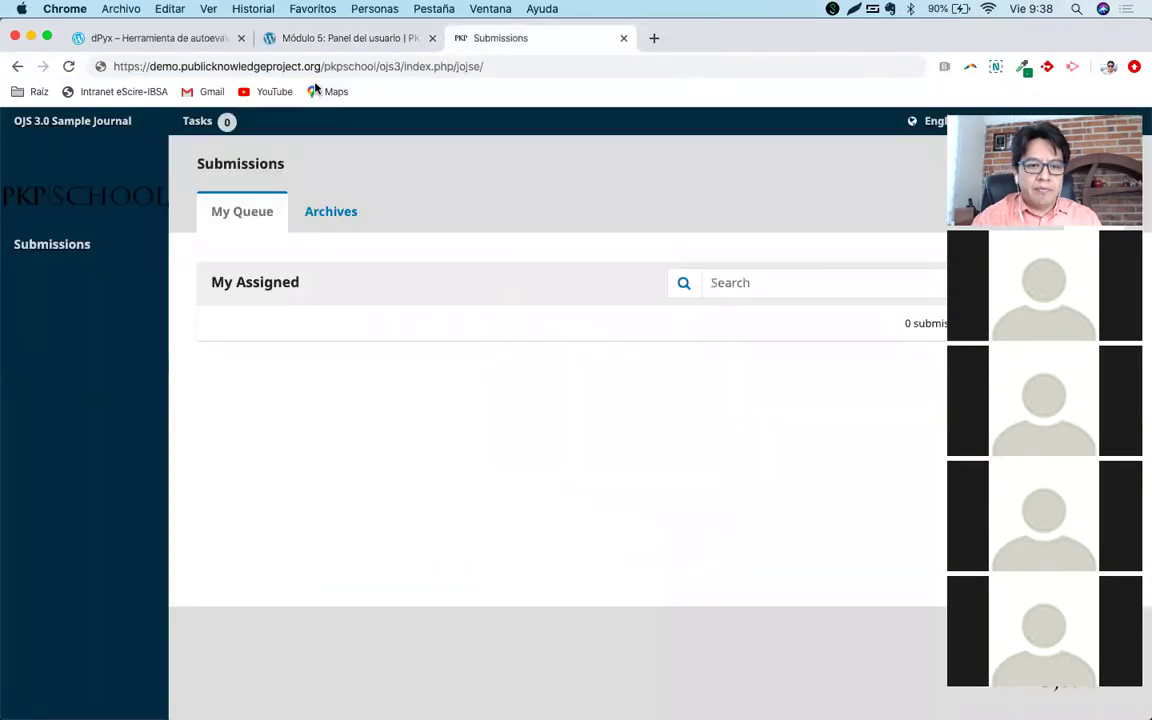
{"action": "left_click", "coordinate": [332, 40]}
{"action": "scroll", "coordinate": [668, 460], "scroll_direction": "down", "scroll_amount": 3}
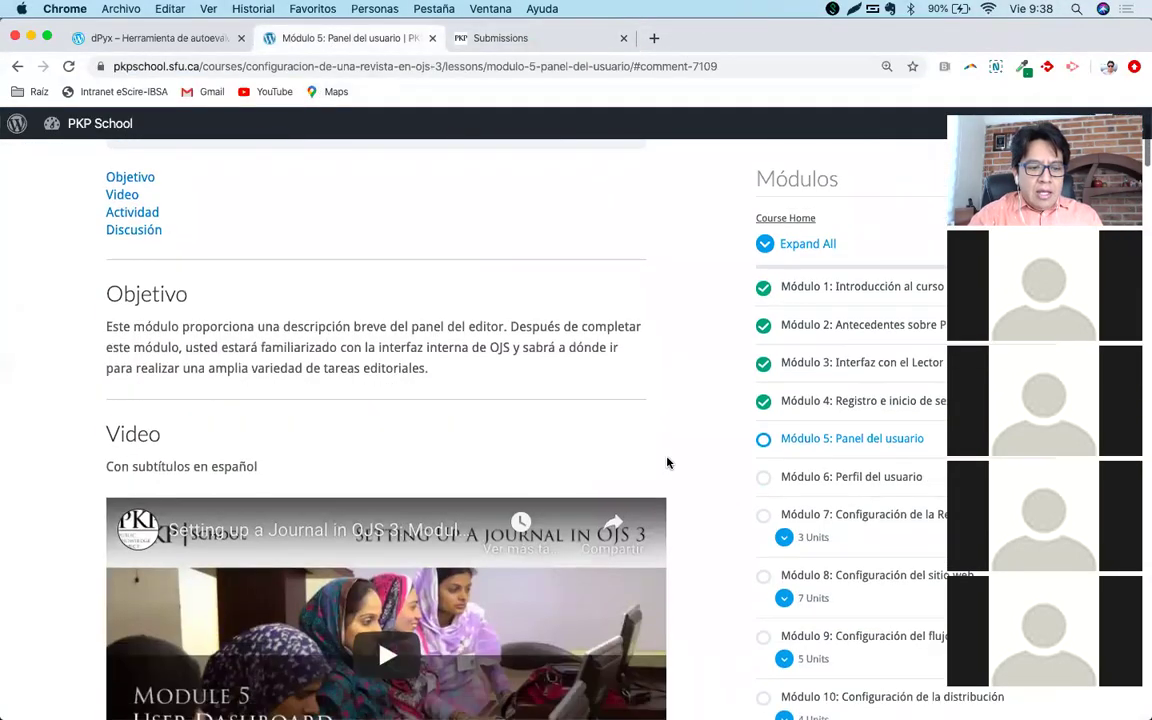
{"action": "scroll", "coordinate": [668, 462], "scroll_direction": "up", "scroll_amount": 2}
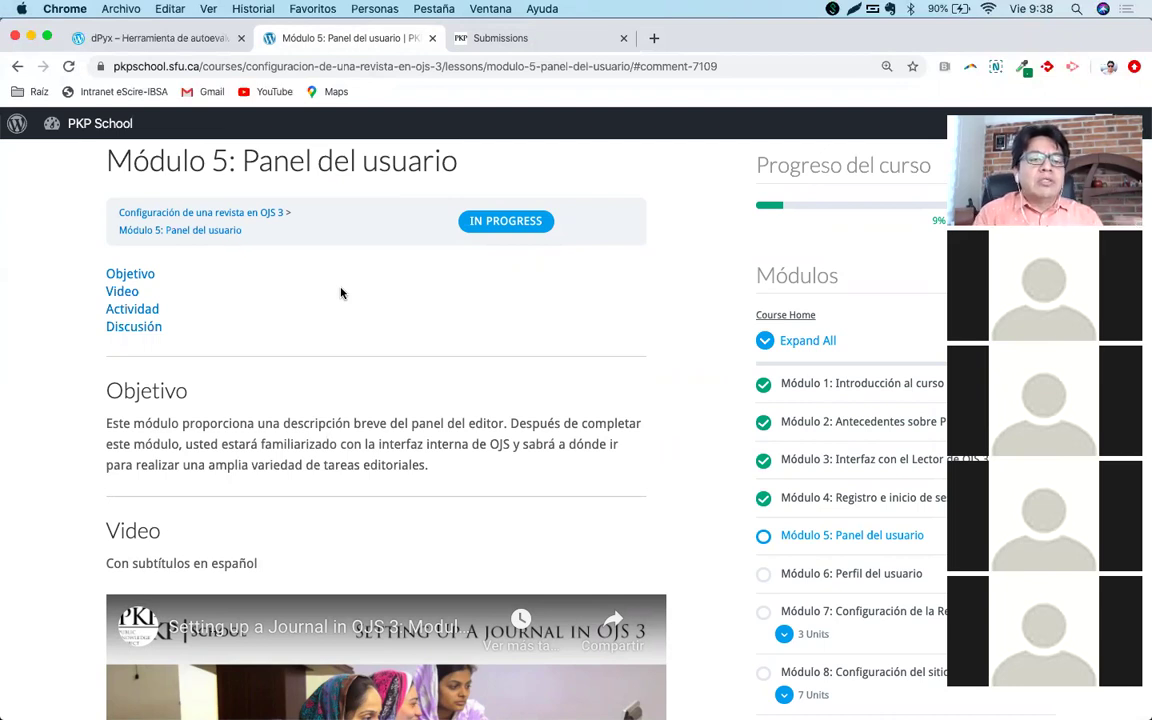
{"action": "left_click", "coordinate": [17, 68]}
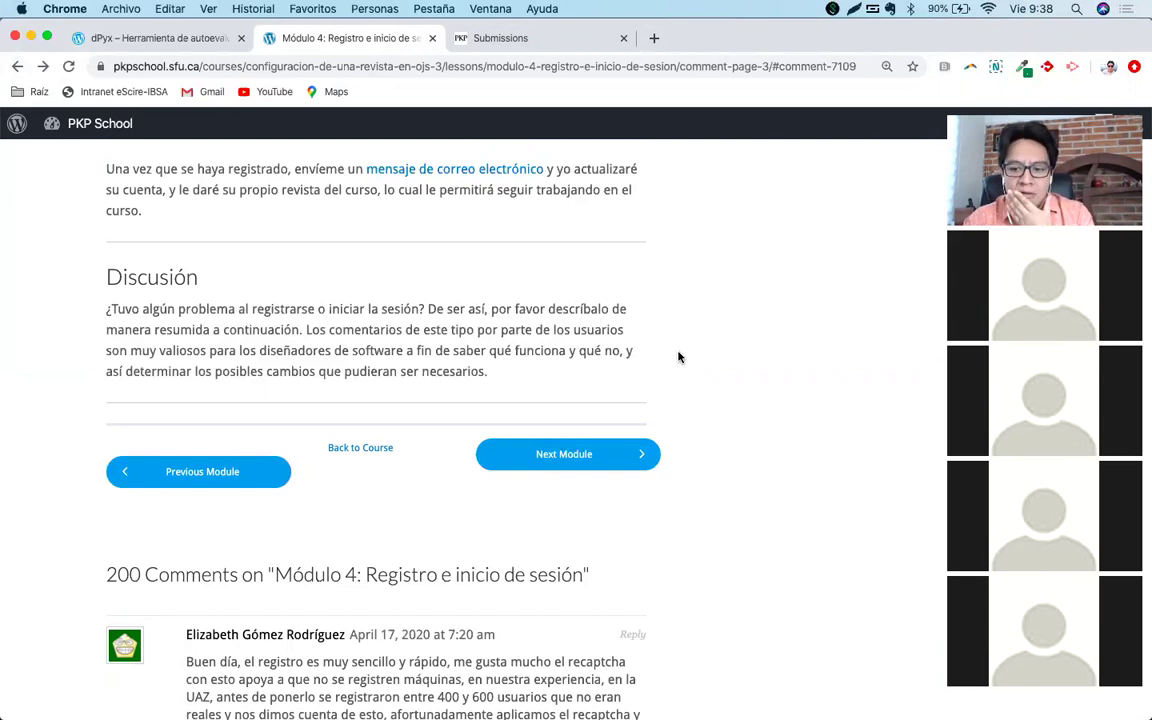
Step: Switch to the OJS sample journal's Submissions tab
{"action": "scroll", "coordinate": [678, 357], "scroll_direction": "up", "scroll_amount": 5}
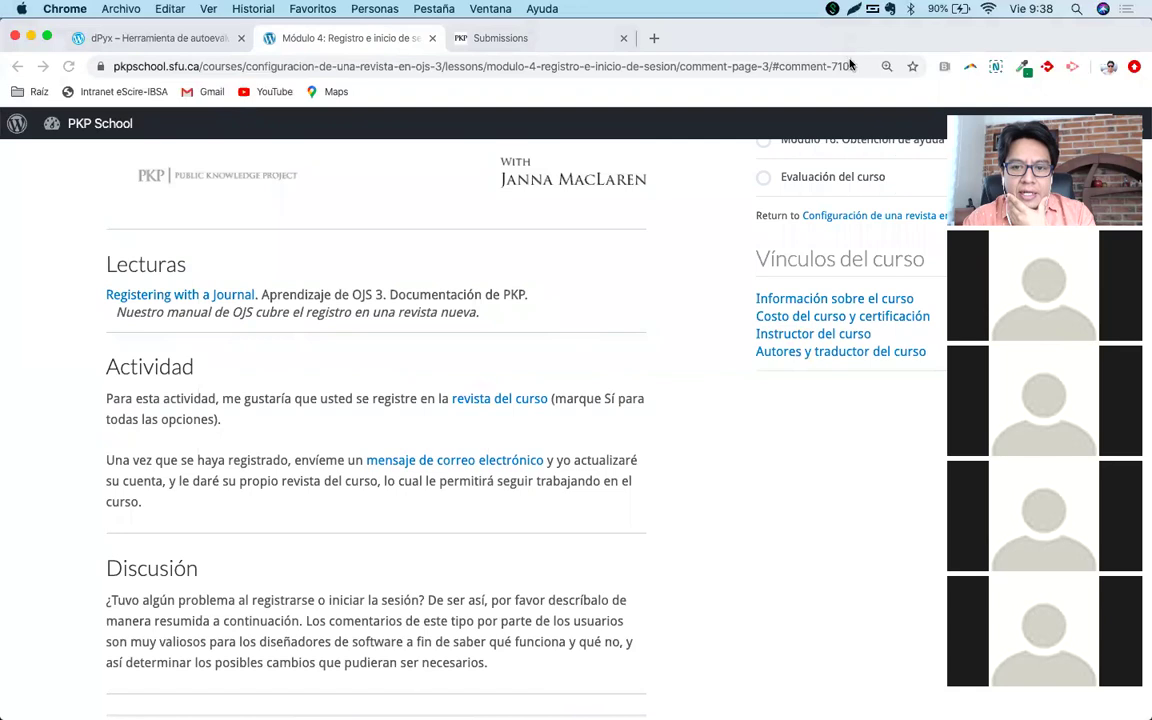
{"action": "left_click", "coordinate": [394, 103]}
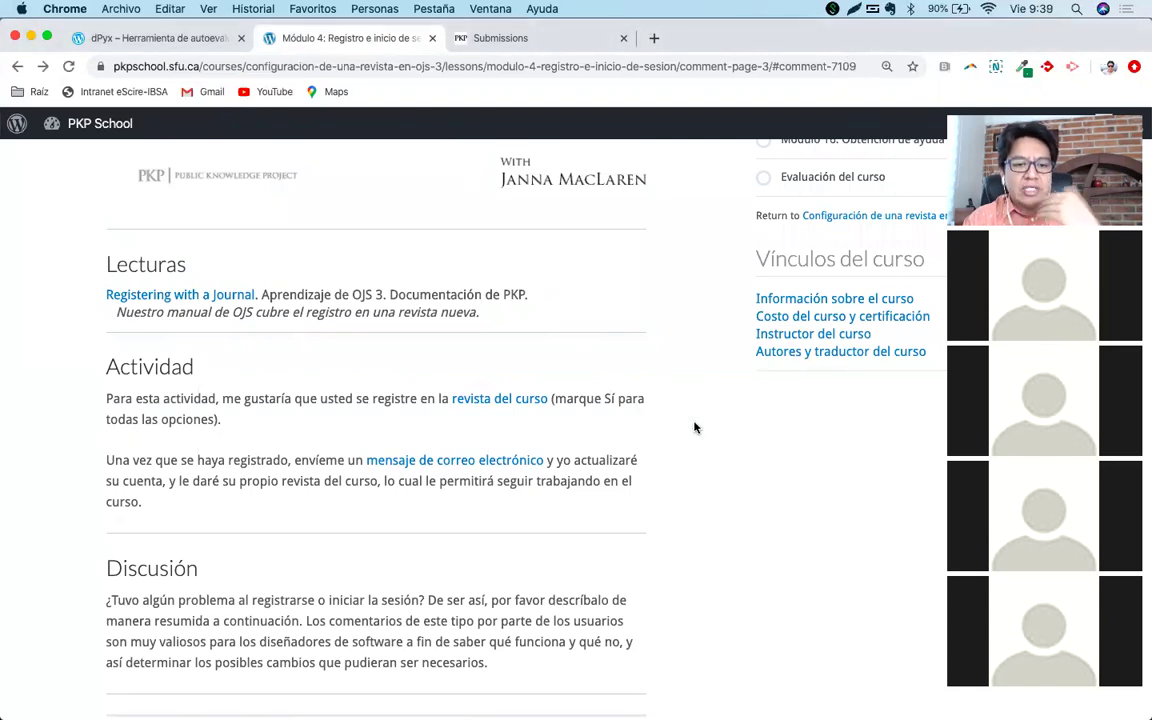
{"action": "left_click", "coordinate": [463, 38]}
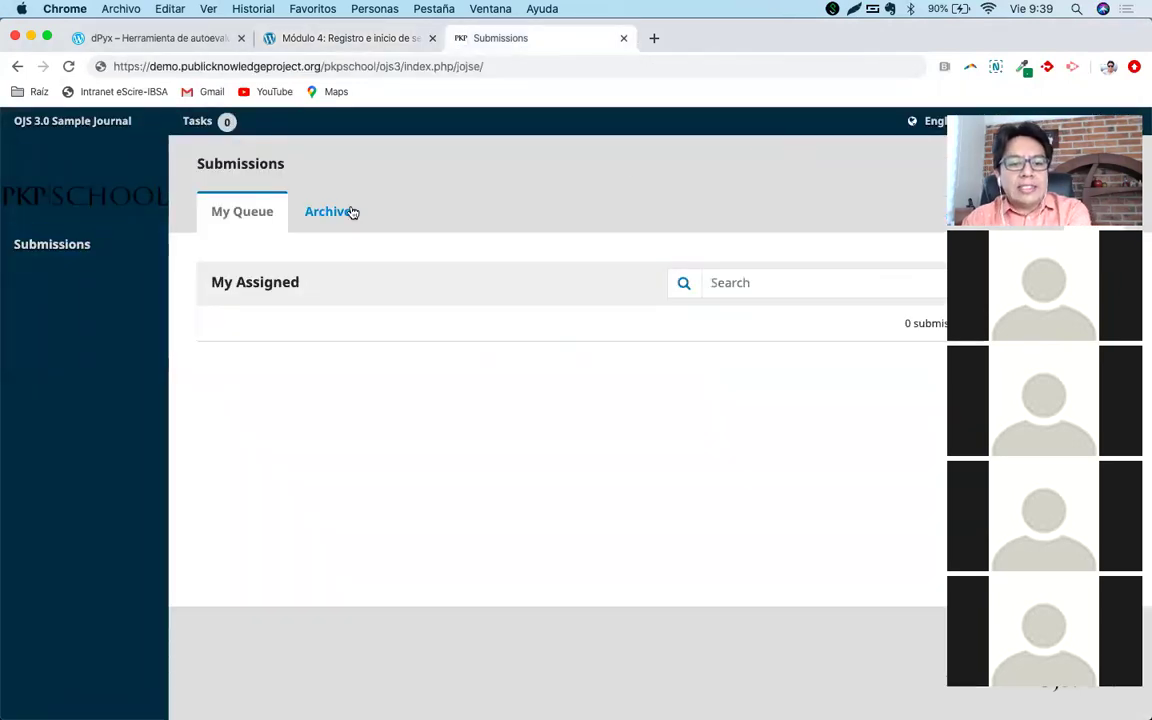
Step: Reload the empty OJS Submissions list and switch back to the Módulo 4 tab
{"action": "left_click", "coordinate": [91, 262]}
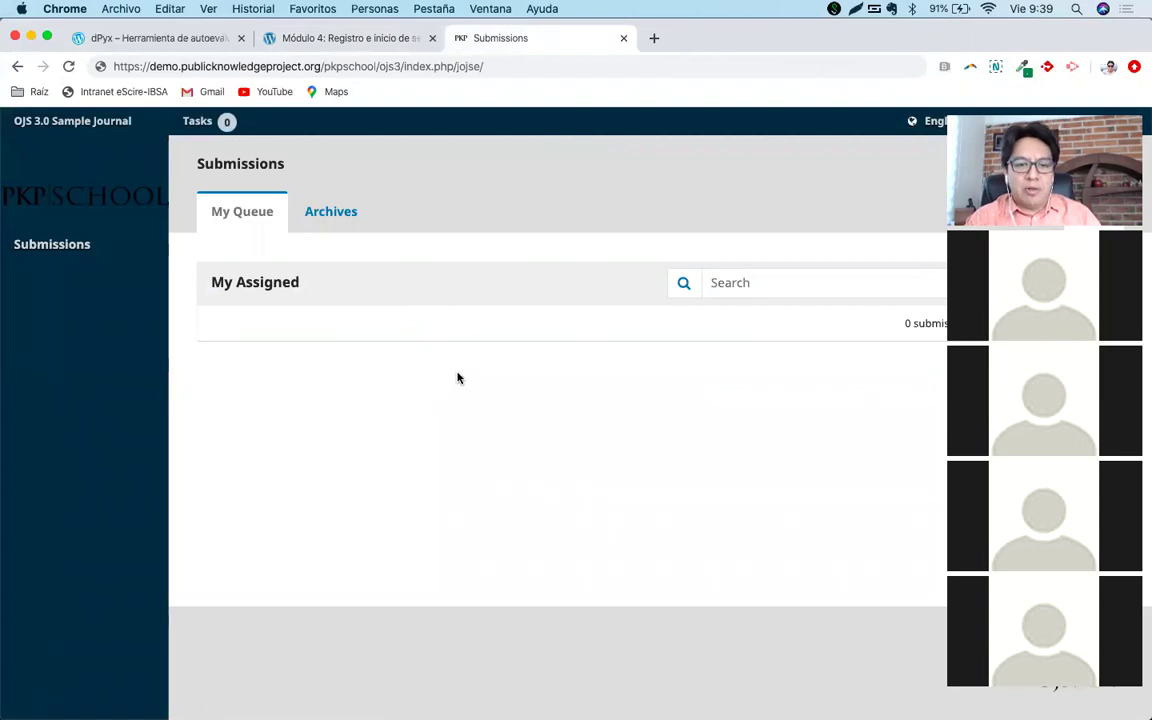
{"action": "left_click", "coordinate": [339, 40]}
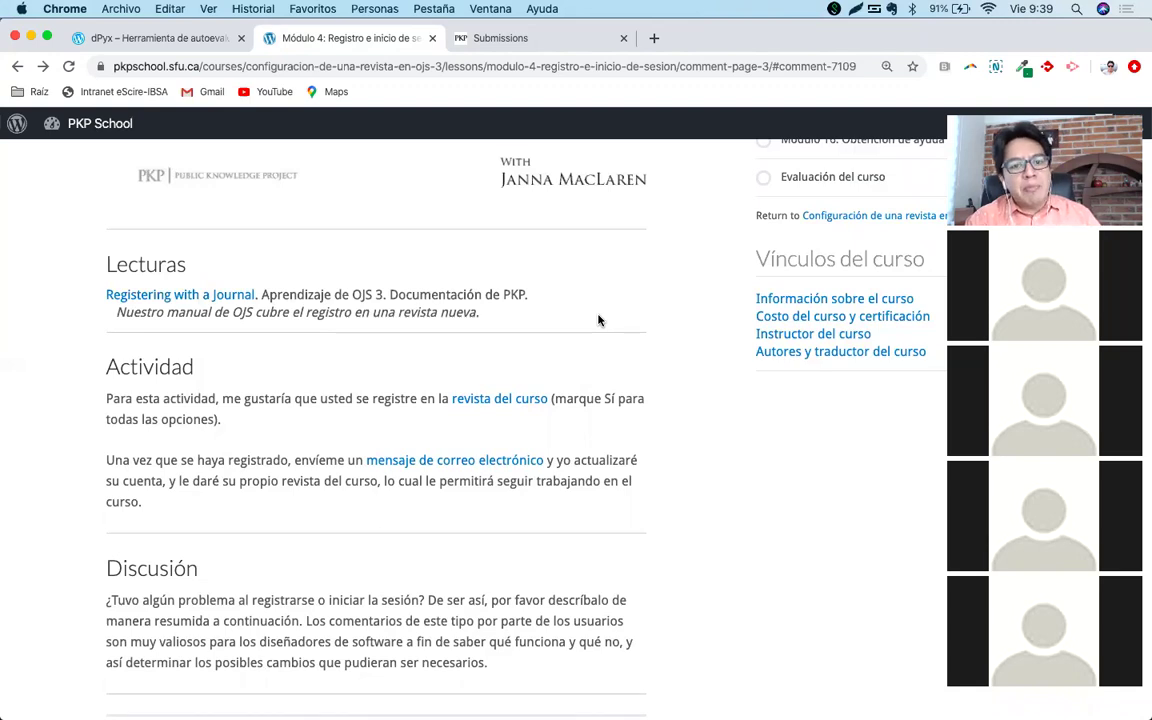
Step: From the Actividad section, follow the instructor email link to draft 'PKP School: OJS3 Journal Request' in Gmail
{"action": "scroll", "coordinate": [598, 320], "scroll_direction": "up", "scroll_amount": 5}
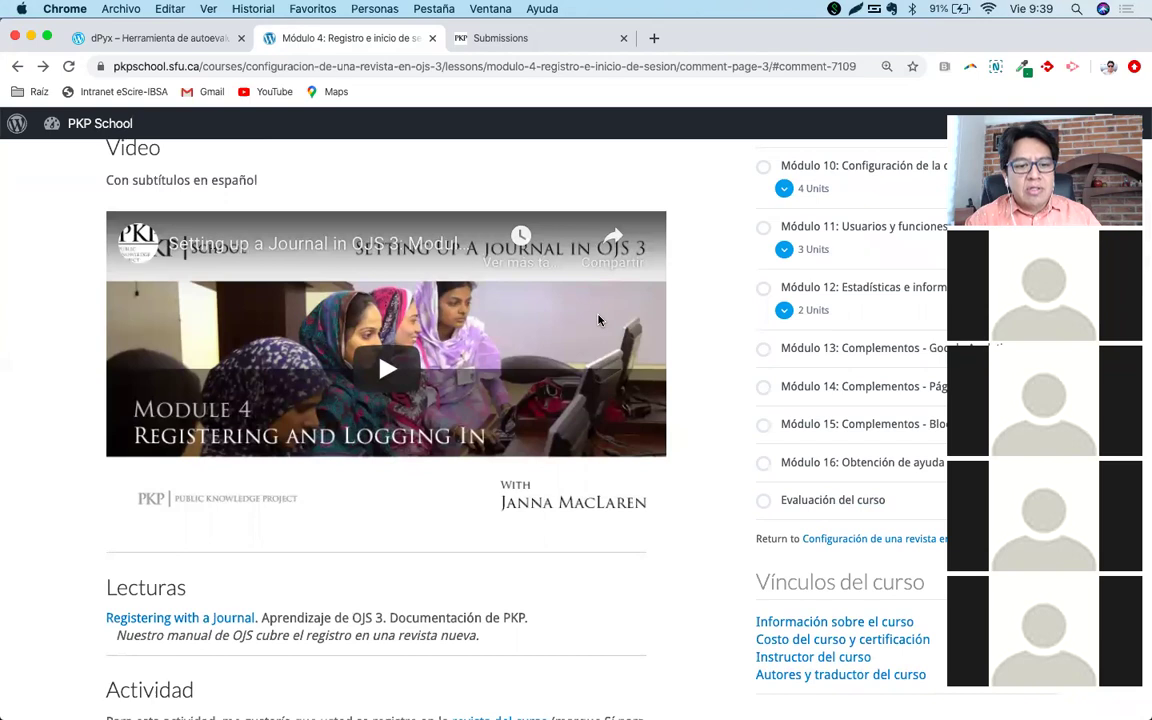
{"action": "scroll", "coordinate": [390, 358], "scroll_direction": "down", "scroll_amount": 1}
{"action": "scroll", "coordinate": [390, 358], "scroll_direction": "down", "scroll_amount": 4}
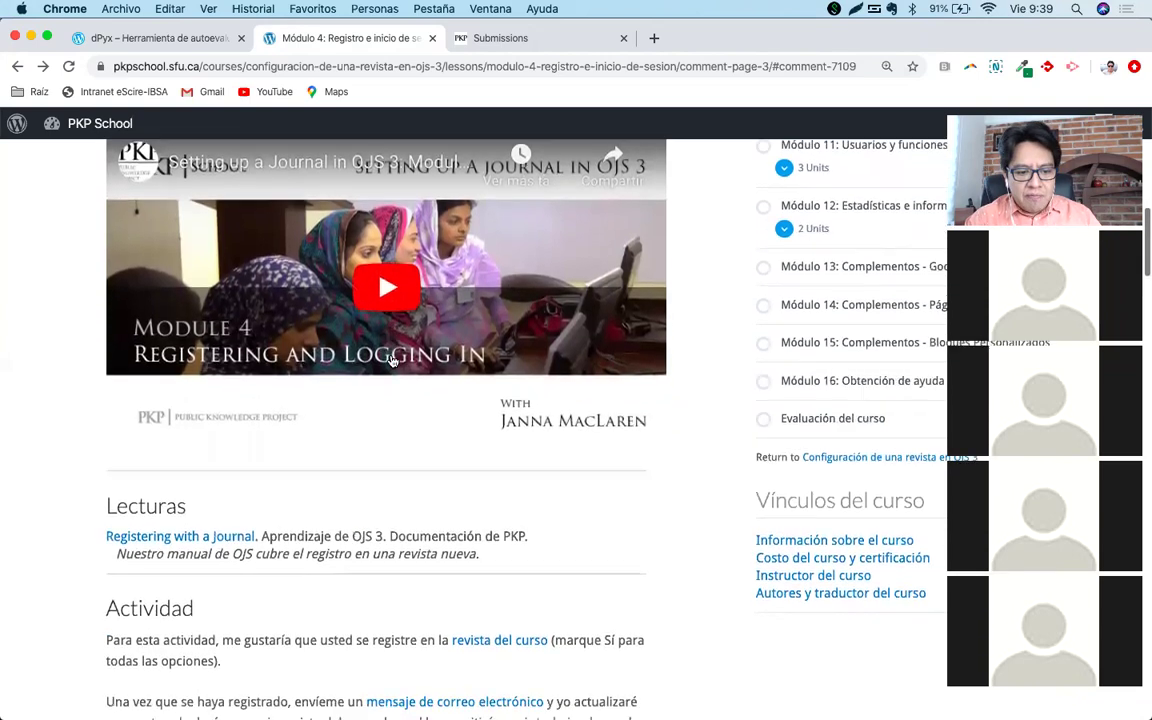
{"action": "scroll", "coordinate": [261, 463], "scroll_direction": "down", "scroll_amount": 1}
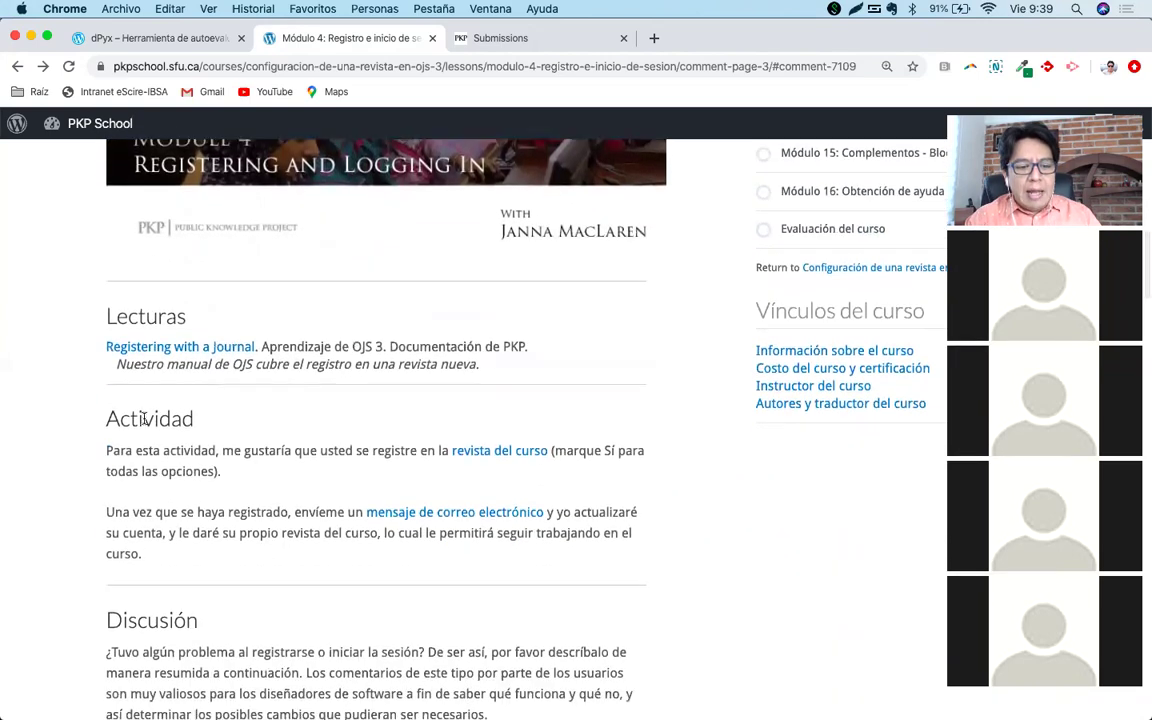
{"action": "left_click_drag", "start_coordinate": [108, 416], "coordinate": [216, 421]}
{"action": "left_click", "coordinate": [216, 421]}
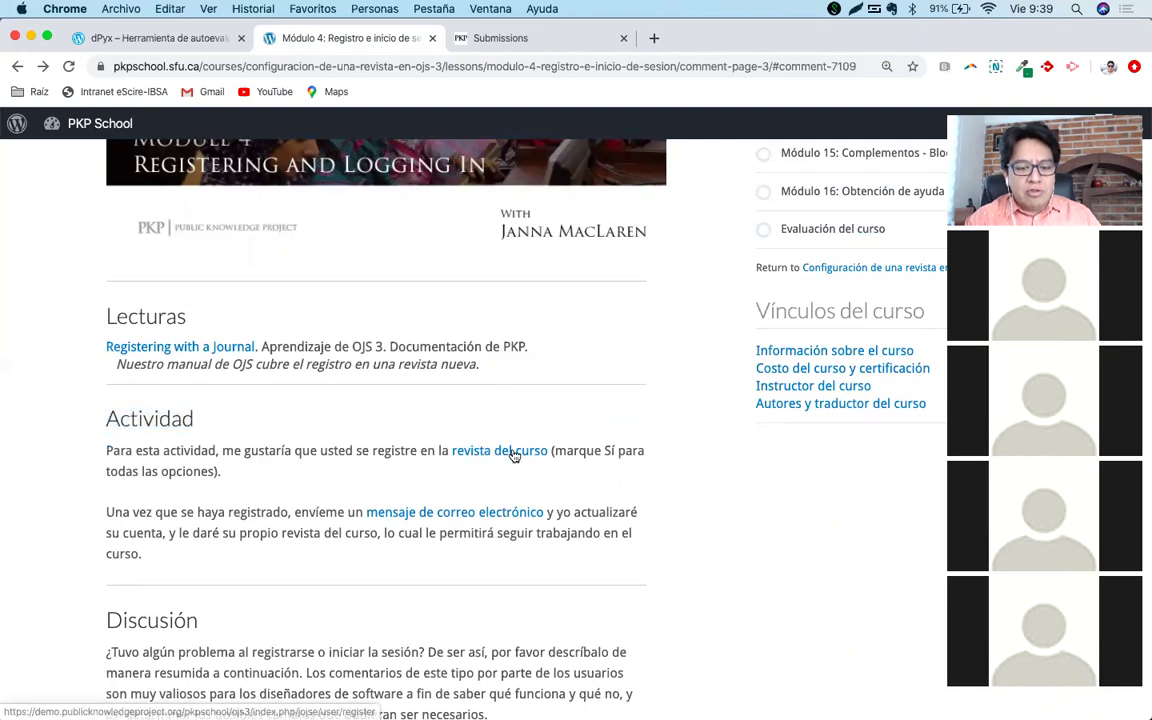
{"action": "scroll", "coordinate": [690, 464], "scroll_direction": "down", "scroll_amount": 1}
{"action": "scroll", "coordinate": [690, 464], "scroll_direction": "down", "scroll_amount": 3}
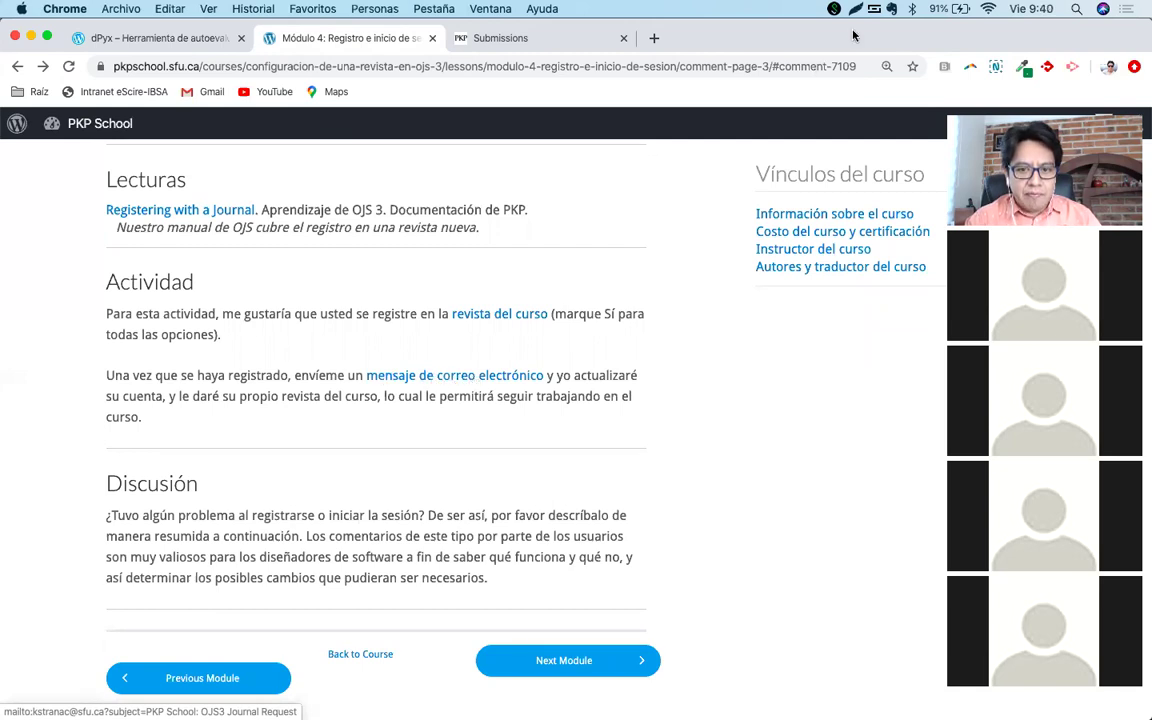
{"action": "left_click", "coordinate": [474, 382]}
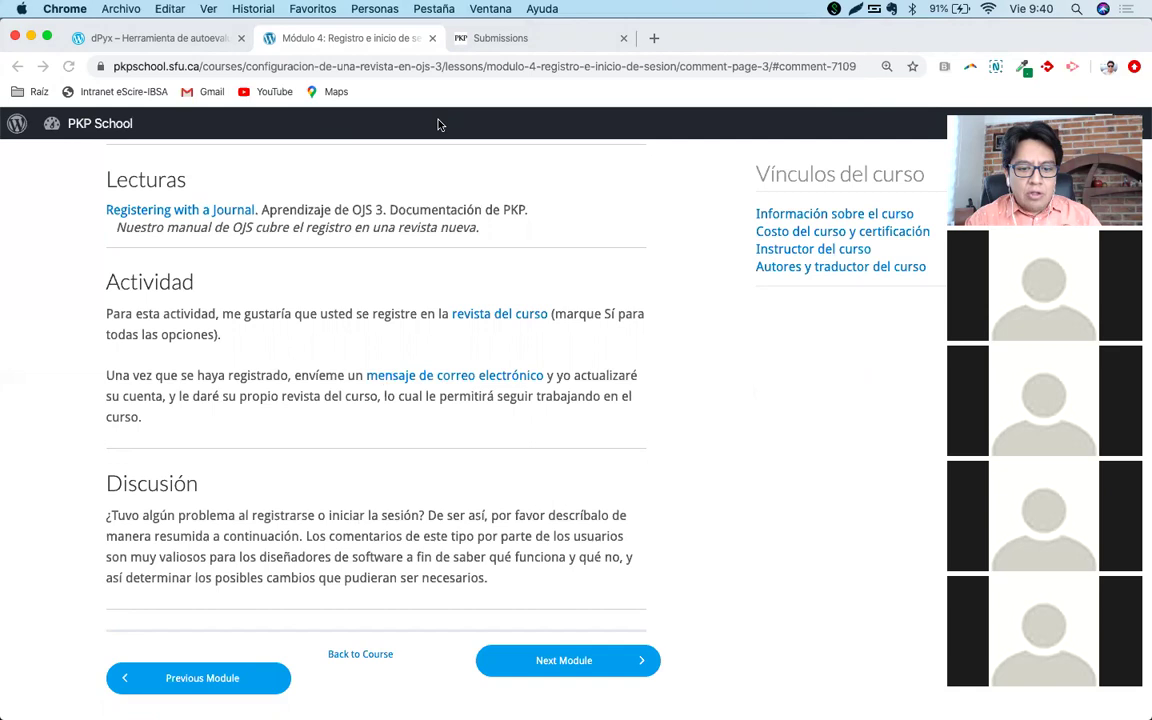
{"action": "left_click", "coordinate": [550, 305]}
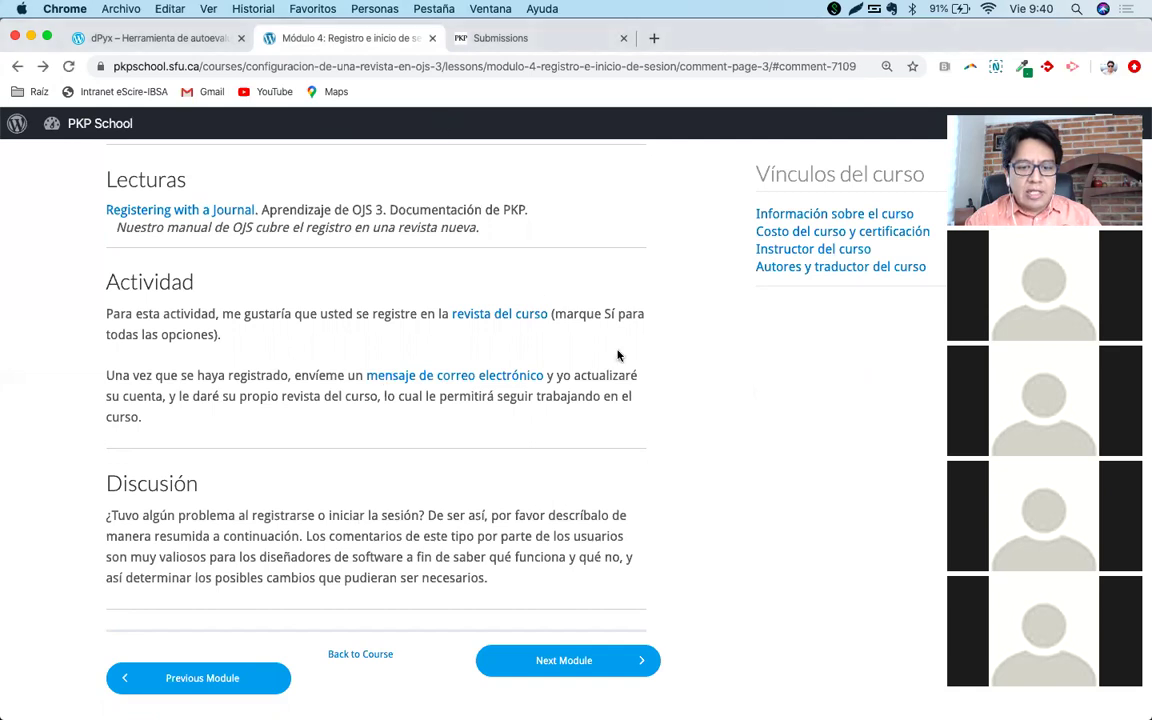
{"action": "left_click", "coordinate": [459, 380]}
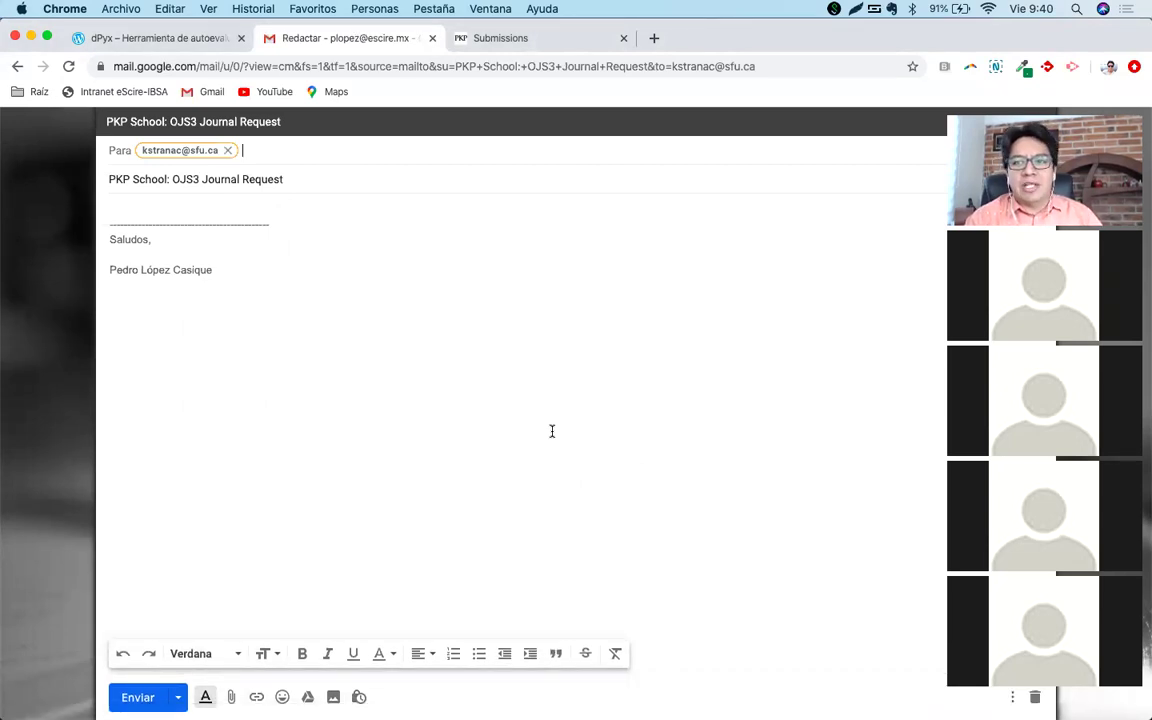
{"action": "left_click", "coordinate": [211, 207]}
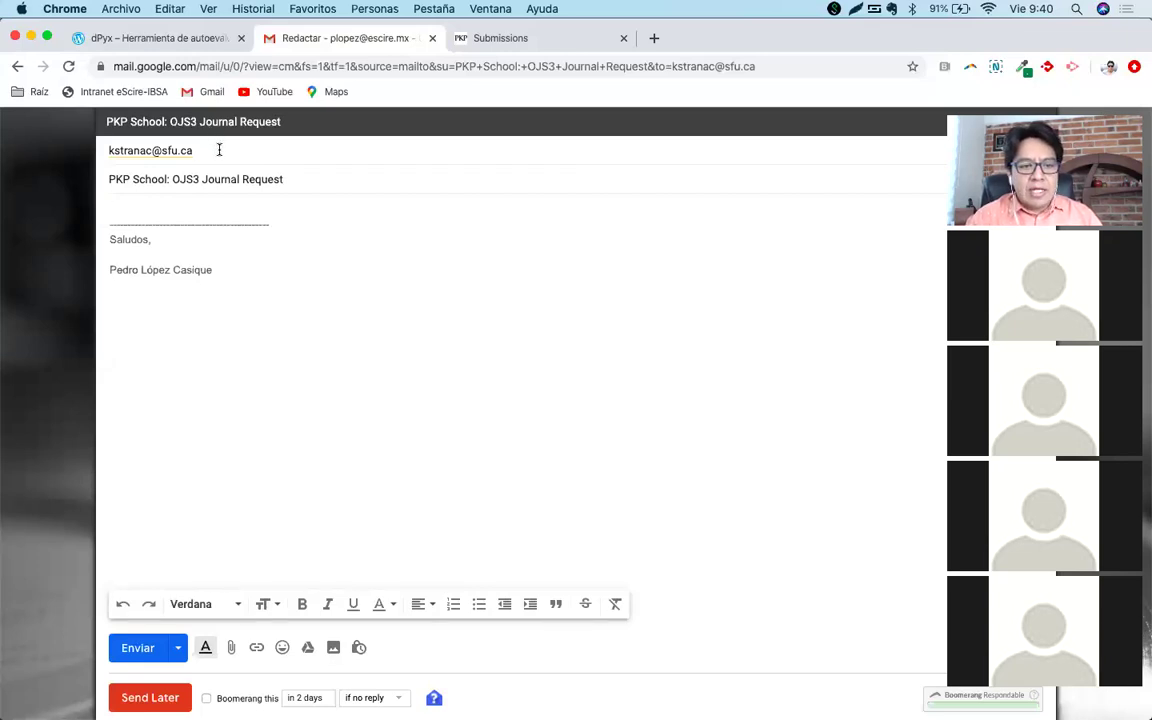
{"action": "left_click", "coordinate": [312, 177]}
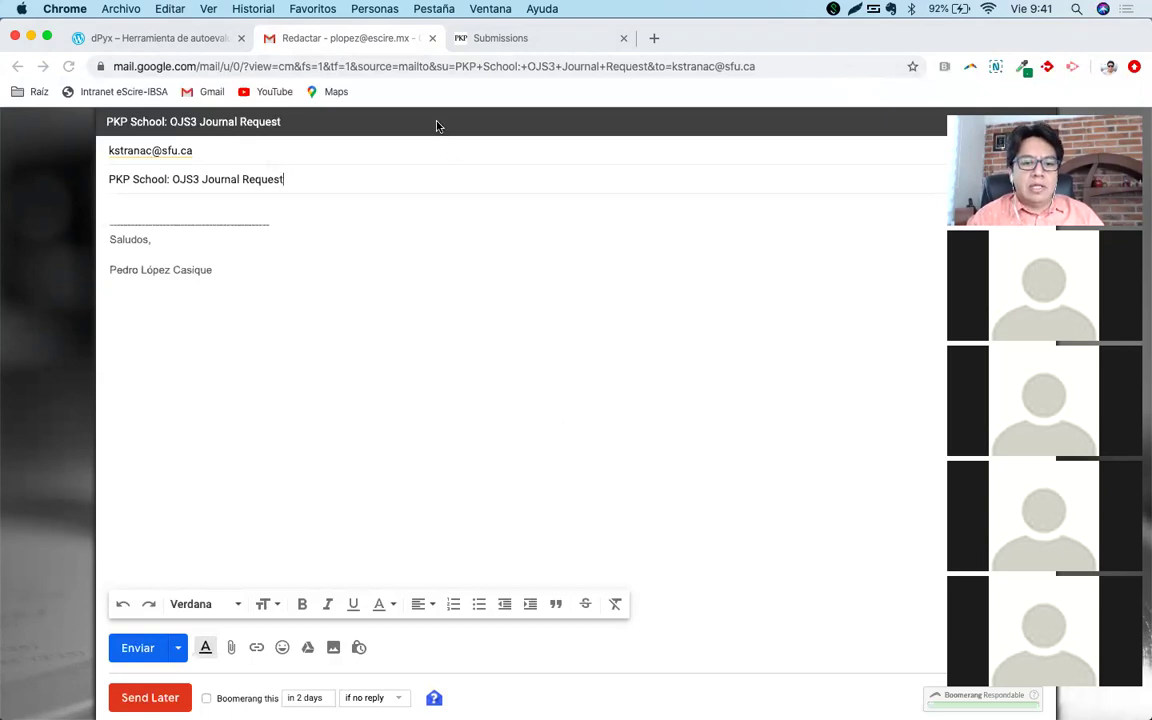
Step: Start the message body with a greeting addressed to the instructor by first name
{"action": "left_click", "coordinate": [192, 215]}
{"action": "key", "text": "Return"}
{"action": "key", "text": "Return"}
{"action": "key", "text": "Up"}
{"action": "key", "text": "Up"}
{"action": "type", "text": "Hi,"}
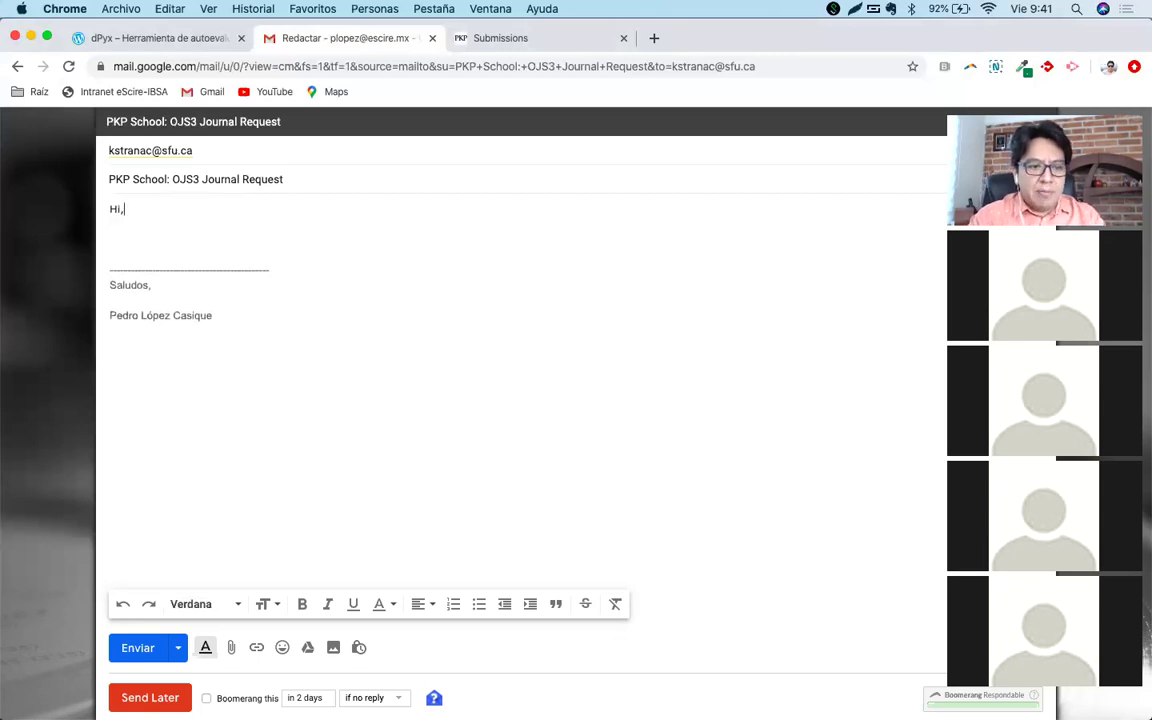
{"action": "key", "text": "Return"}
{"action": "key", "text": "Return"}
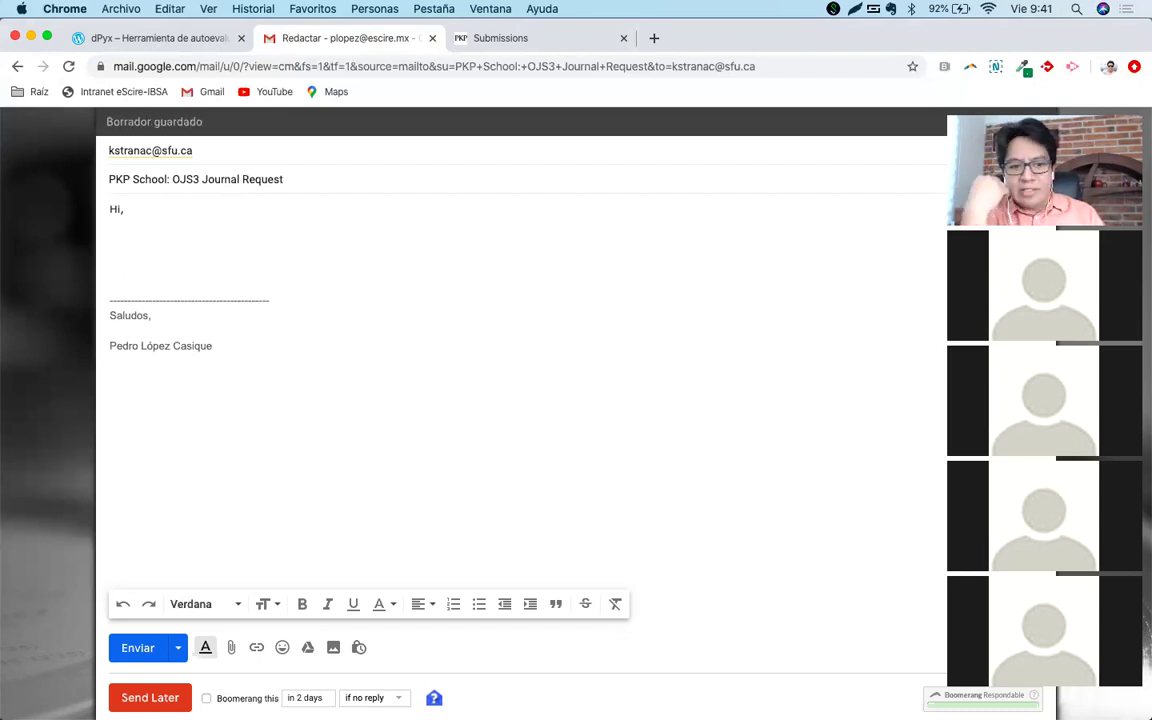
{"action": "key", "text": "BackSpace"}
{"action": "key", "text": "BackSpace"}
{"action": "type", "text": "Kevin,"}
{"action": "key", "text": "Return"}
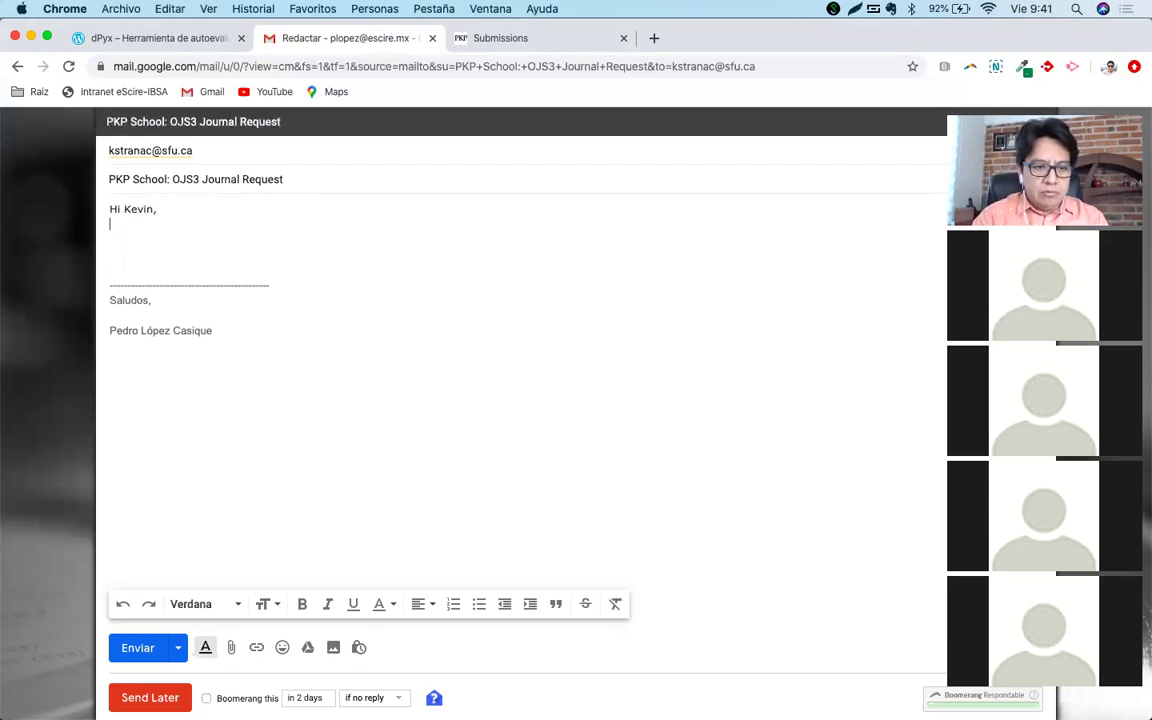
{"action": "key", "text": "Return"}
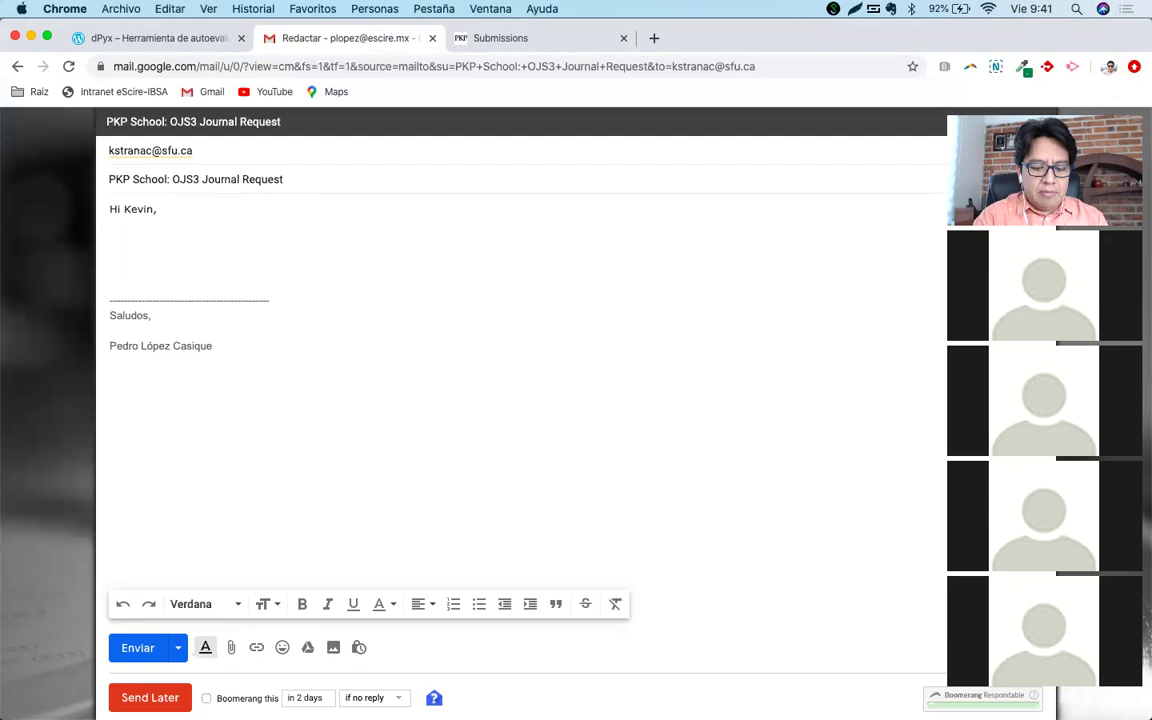
Step: Ask for help with the new account in the OJS Sample Journal and add 'Thank you.'
{"action": "type", "text": "Can"}
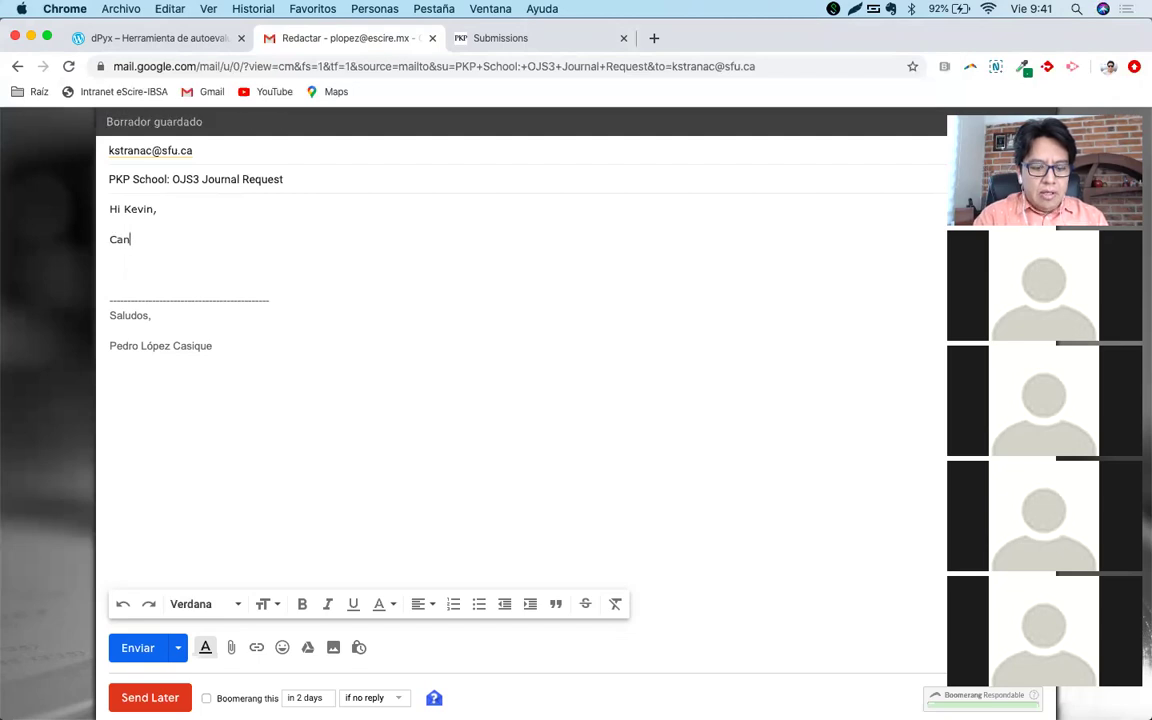
{"action": "type", "text": " you"}
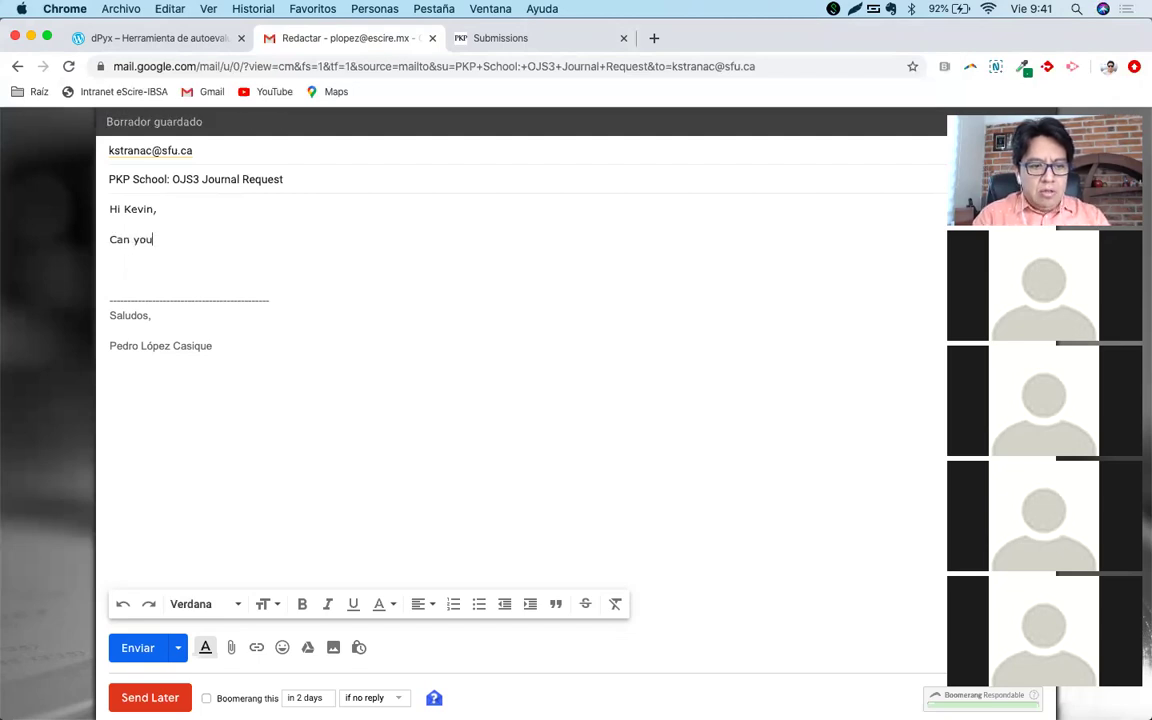
{"action": "type", "text": " help "}
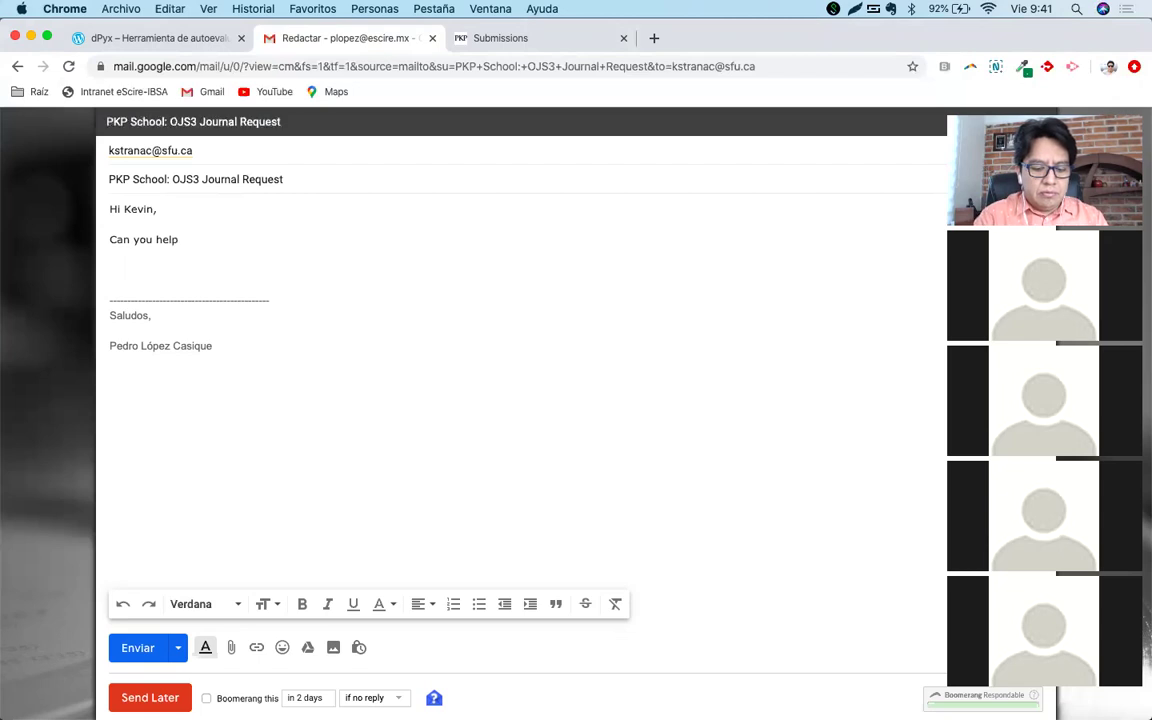
{"action": "type", "text": "me "}
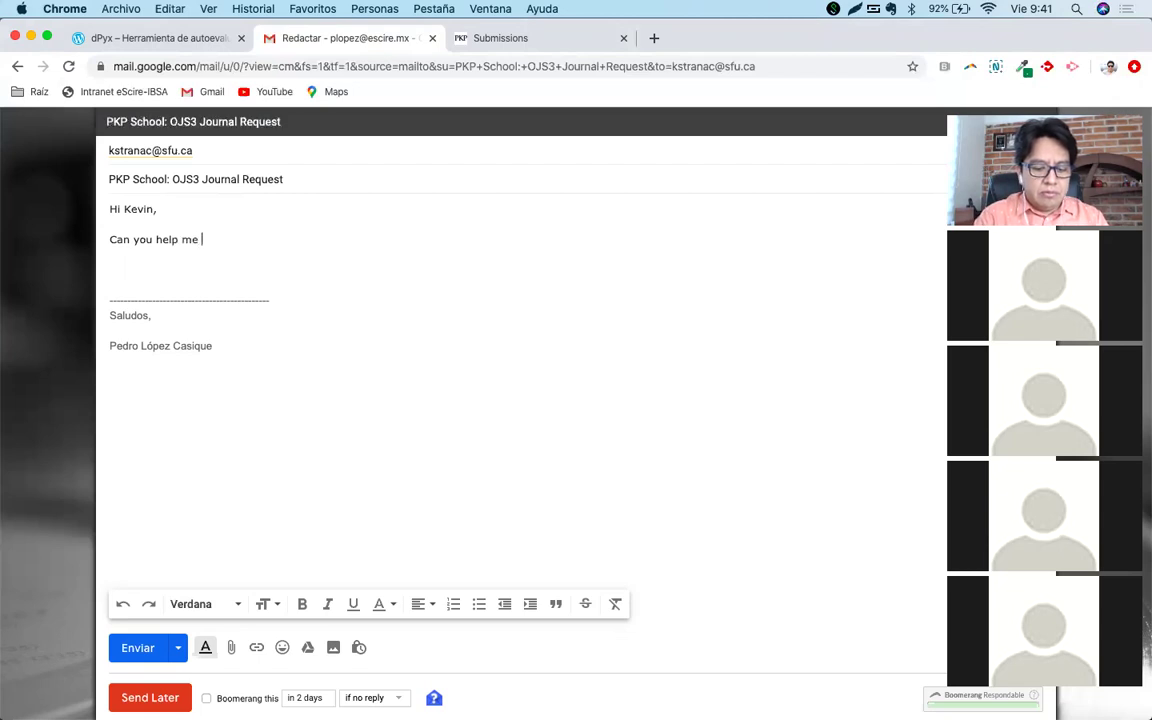
{"action": "type", "text": "with my acconut"}
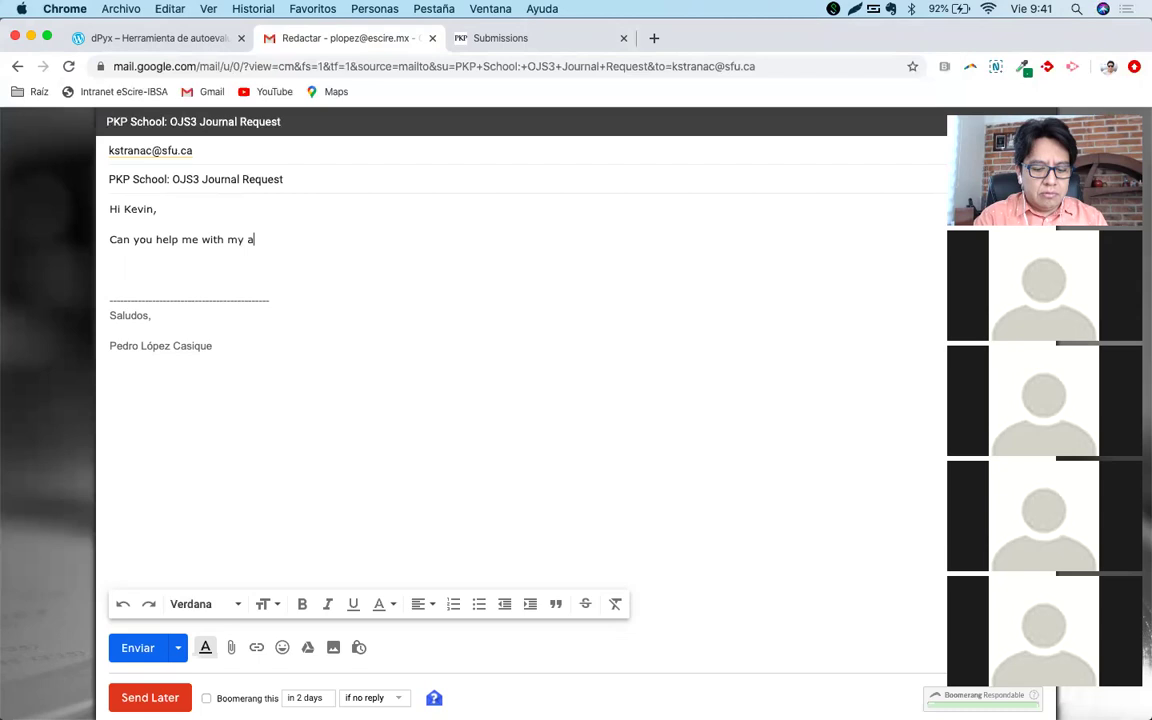
{"action": "key", "text": "BackSpace"}
{"action": "key", "text": "BackSpace"}
{"action": "key", "text": "BackSpace"}
{"action": "key", "text": "BackSpace"}
{"action": "key", "text": "BackSpace"}
{"action": "key", "text": "BackSpace"}
{"action": "key", "text": "BackSpace"}
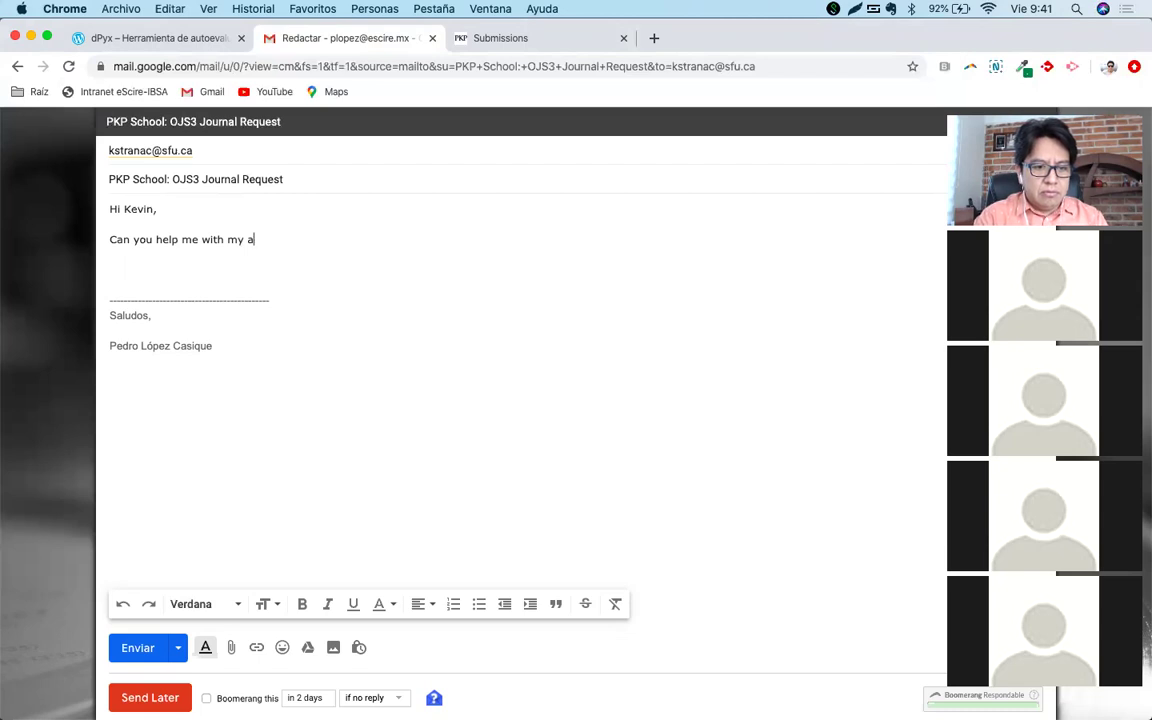
{"action": "type", "text": "new acc"}
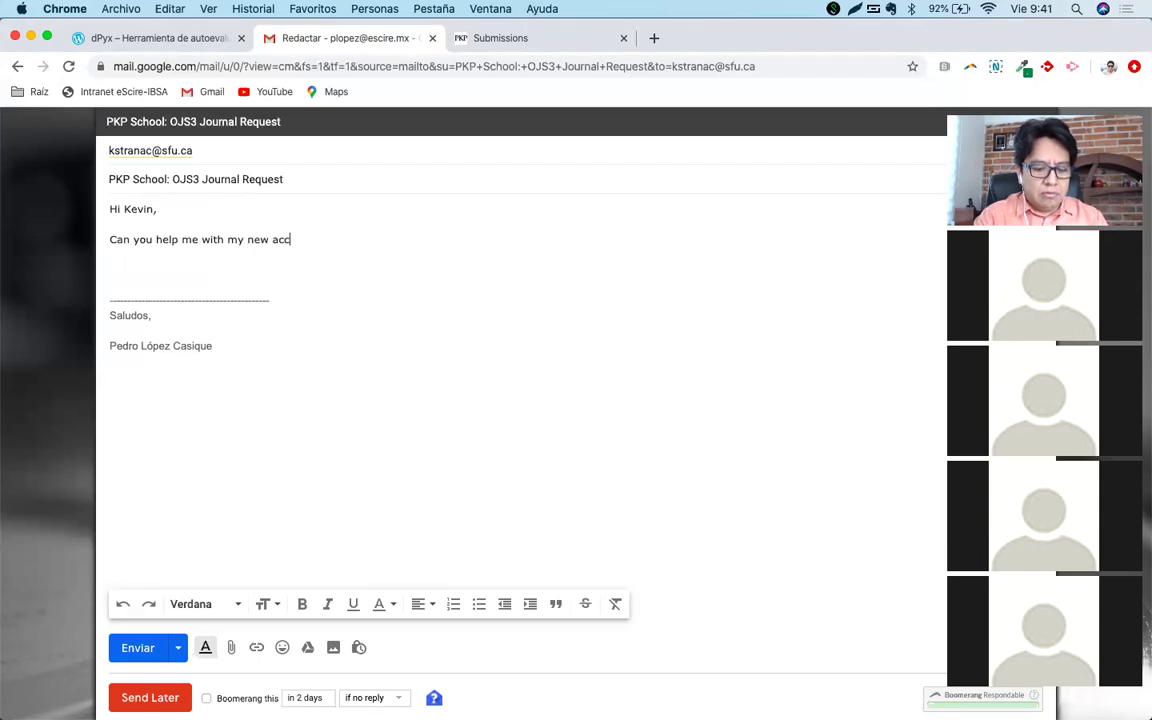
{"action": "type", "text": "ount in the"}
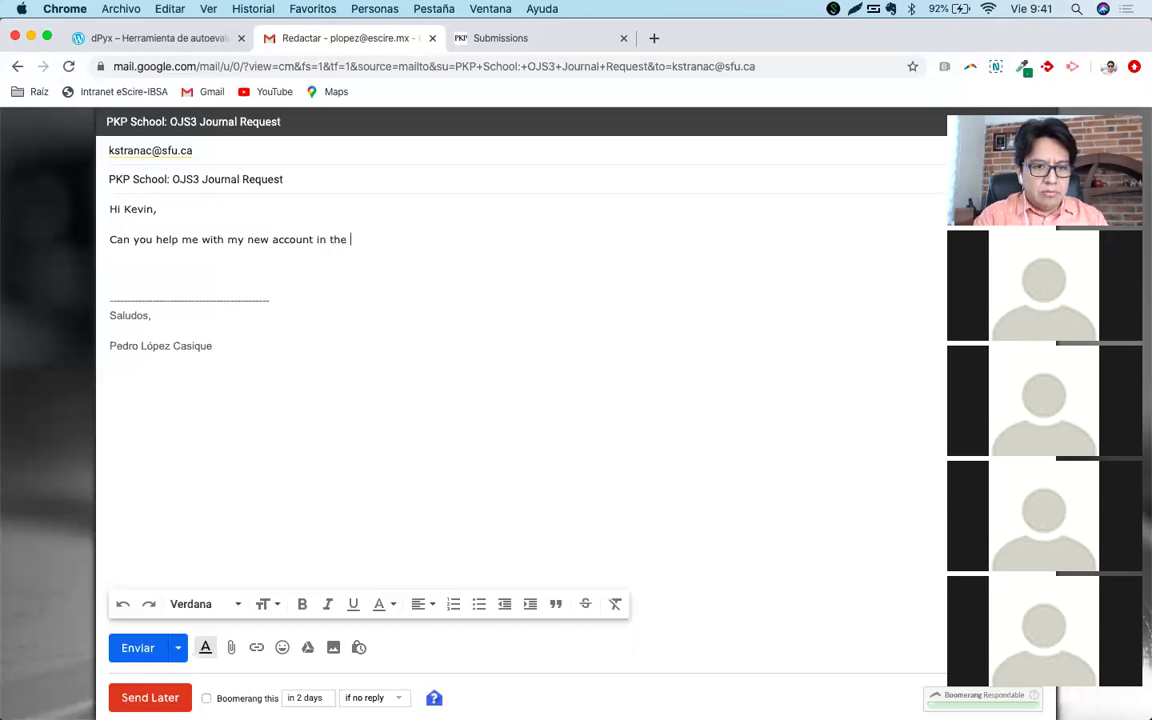
{"action": "type", "text": " OJS"}
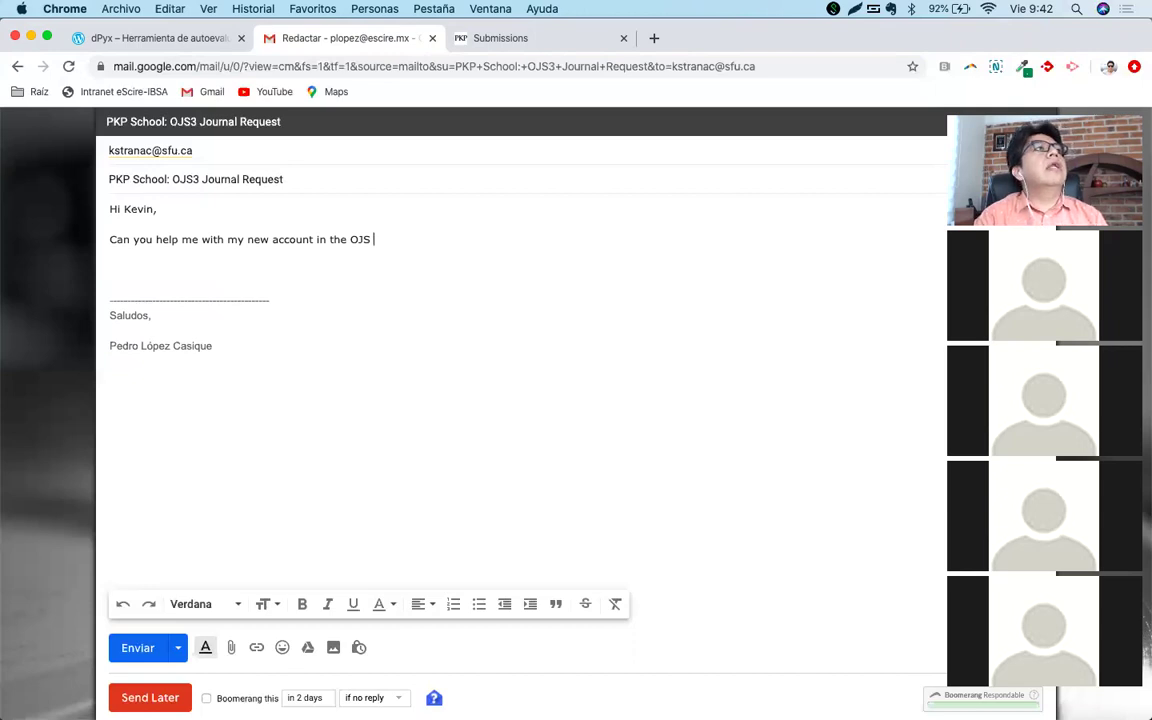
{"action": "type", "text": " Samp"}
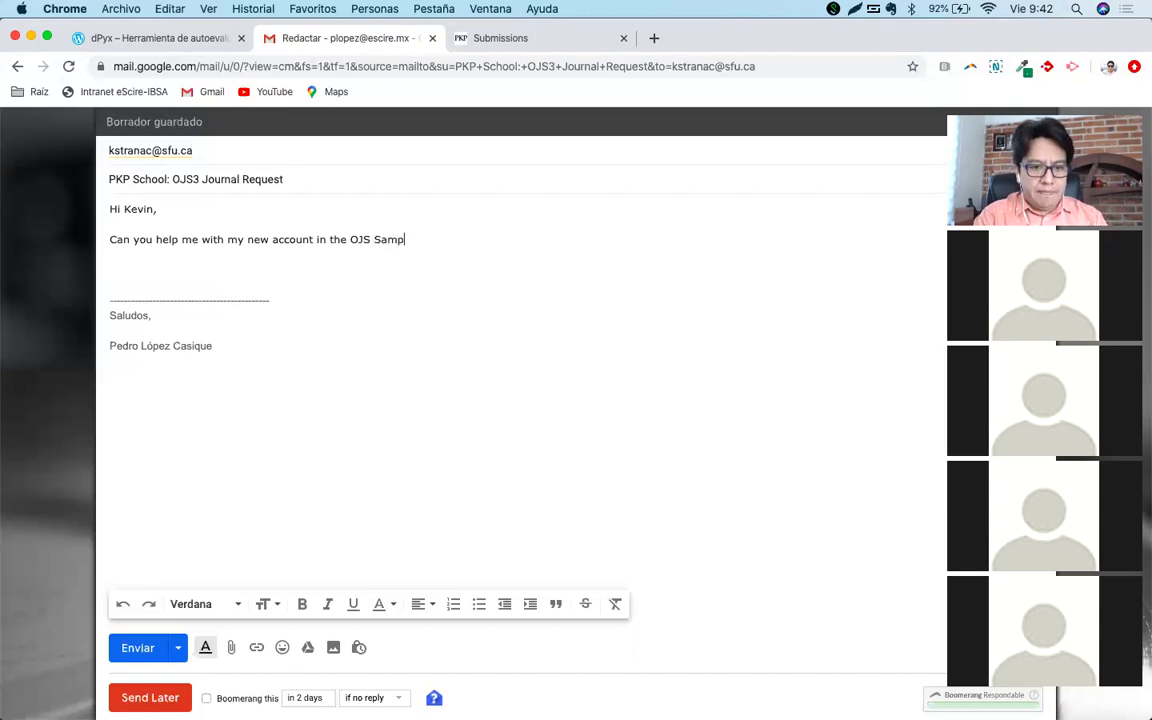
{"action": "type", "text": "le Journal?"}
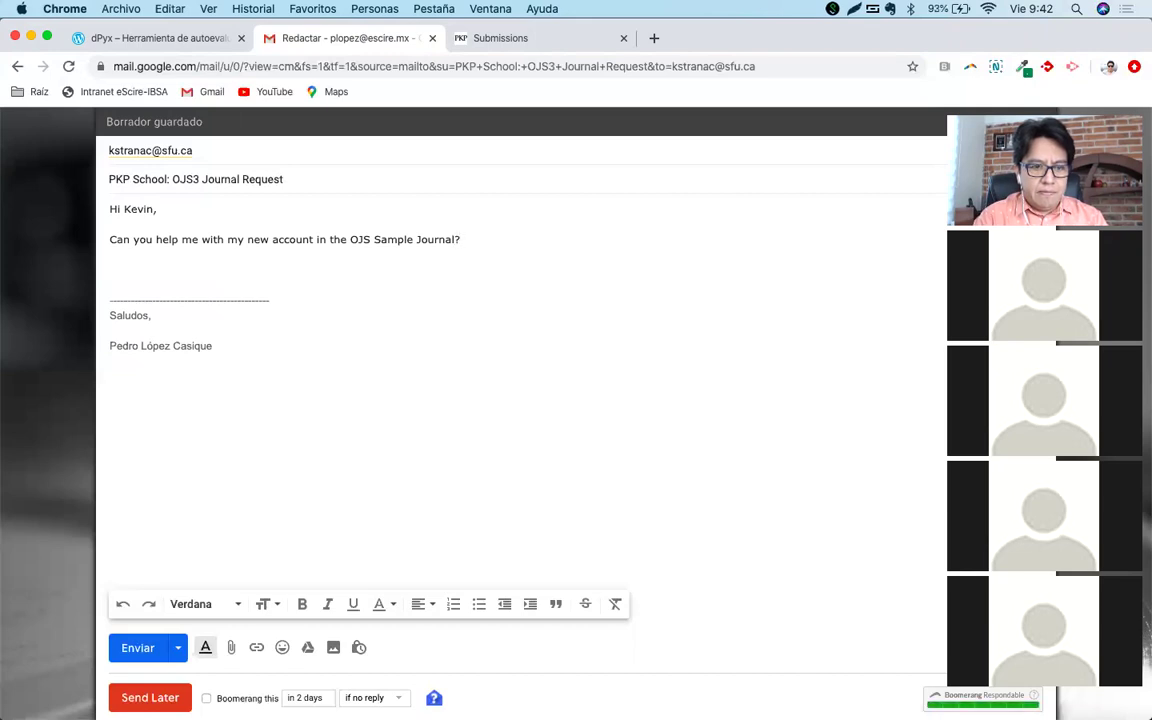
{"action": "key", "text": "Return"}
{"action": "type", "text": "Thank ou"}
{"action": "key", "text": "BackSpace"}
{"action": "key", "text": "BackSpace"}
{"action": "type", "text": "you."}
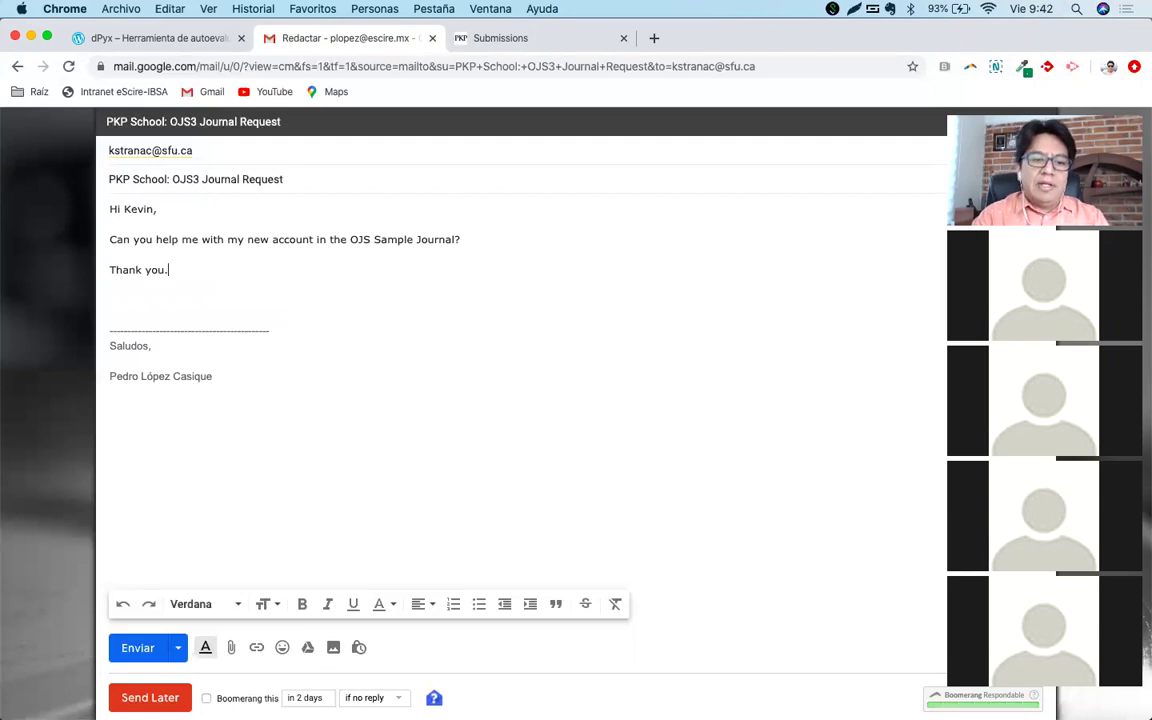
Step: Check the subject line and send the email to the instructor
{"action": "triple_click", "coordinate": [294, 181]}
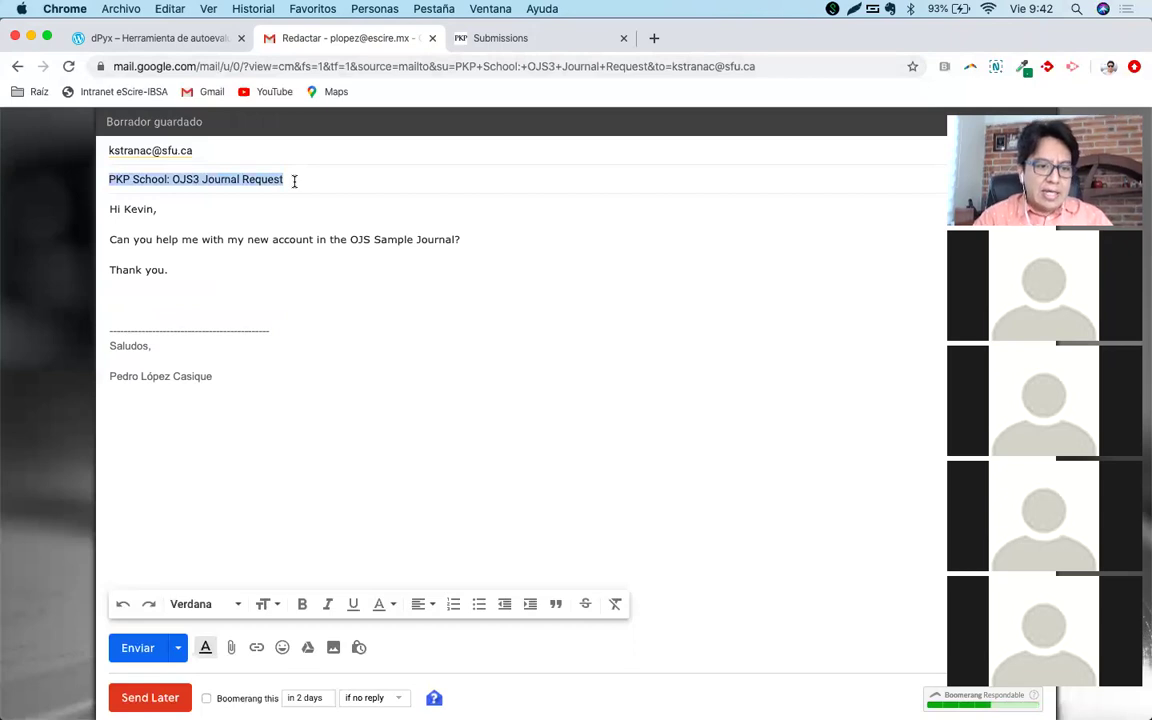
{"action": "left_click", "coordinate": [289, 284]}
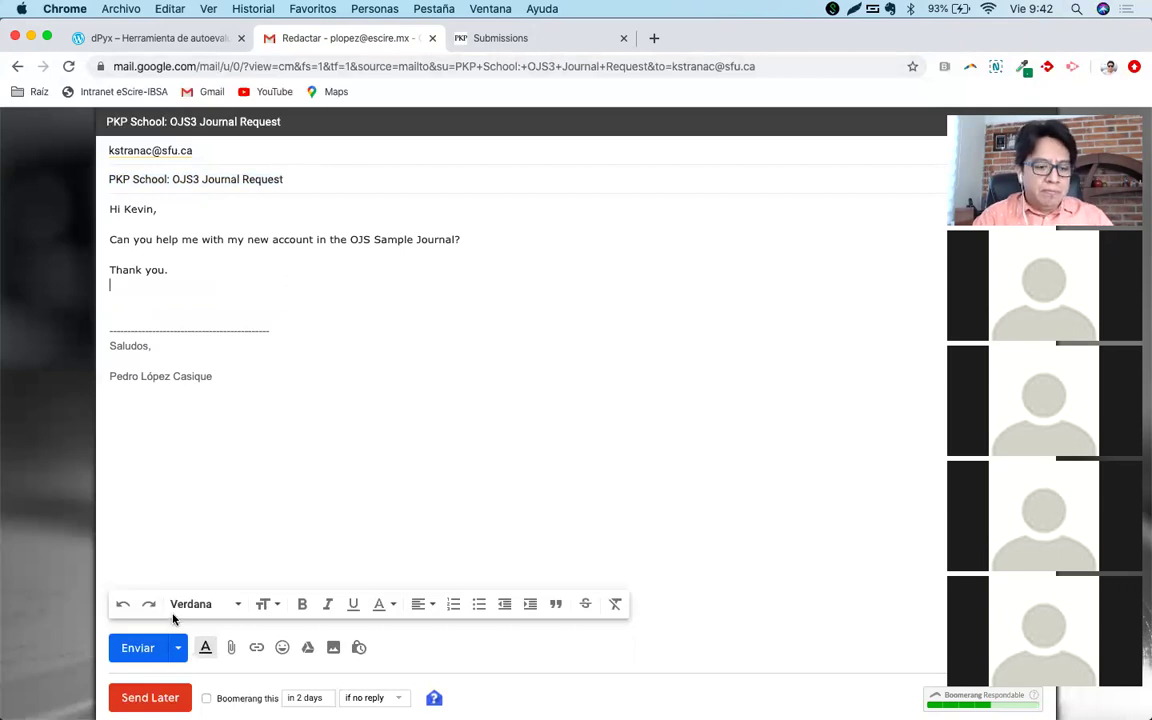
{"action": "left_click", "coordinate": [137, 652]}
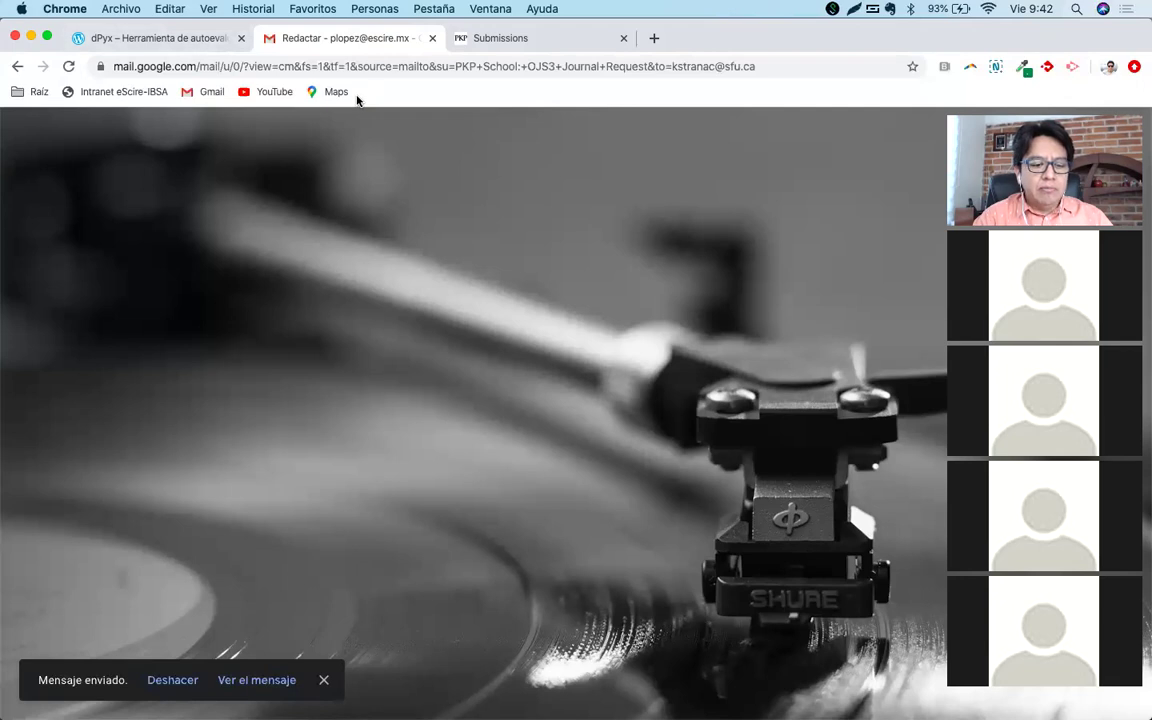
{"action": "left_click", "coordinate": [470, 40]}
Step: Go back from Gmail to the PKP School registration lesson, then bring the Word notes forward
{"action": "left_click", "coordinate": [363, 38]}
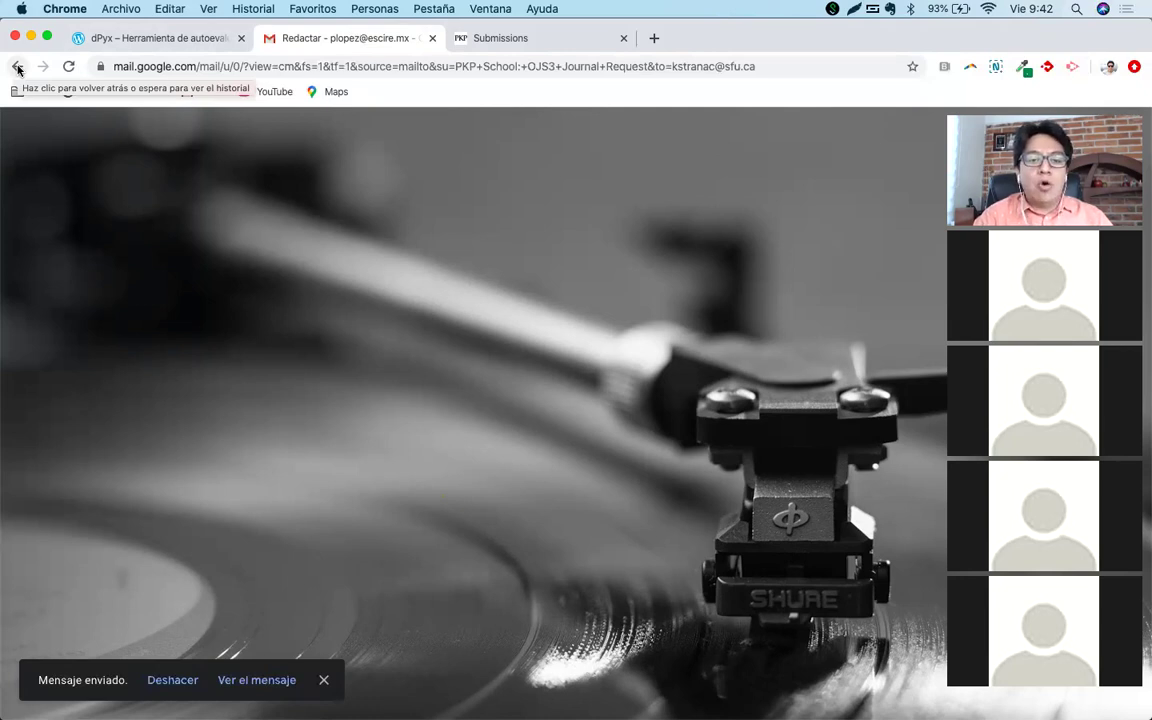
{"action": "left_click", "coordinate": [17, 67]}
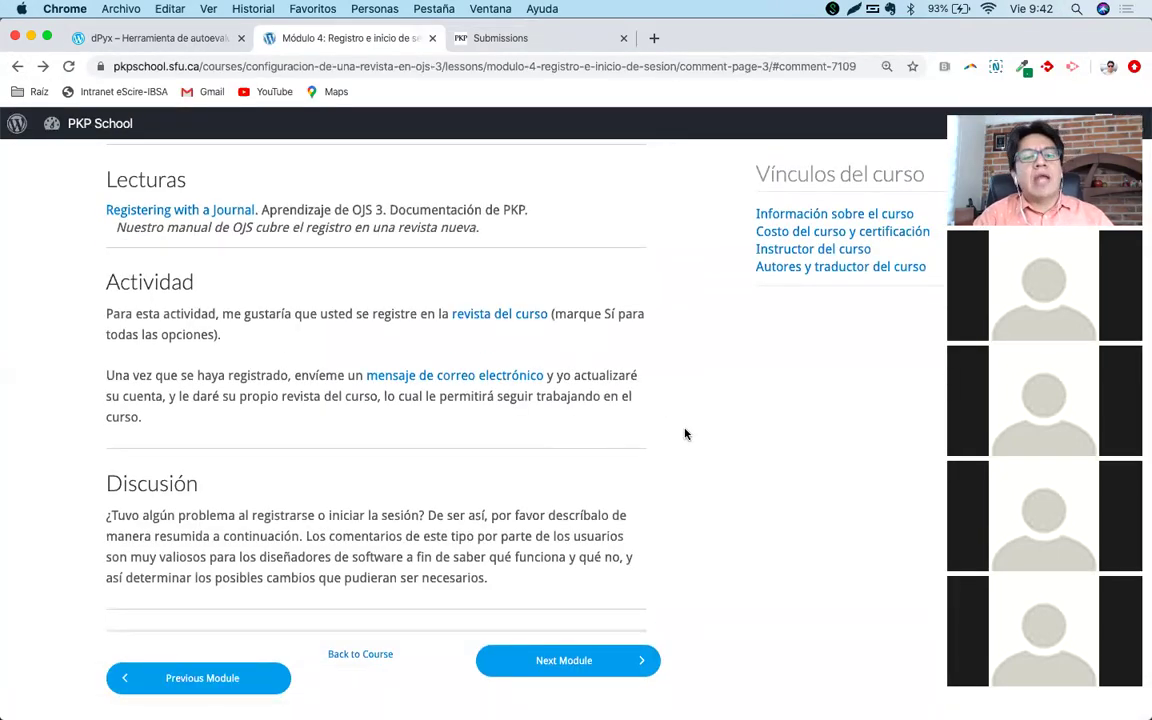
{"action": "mouse_move", "coordinate": [490, 705]}
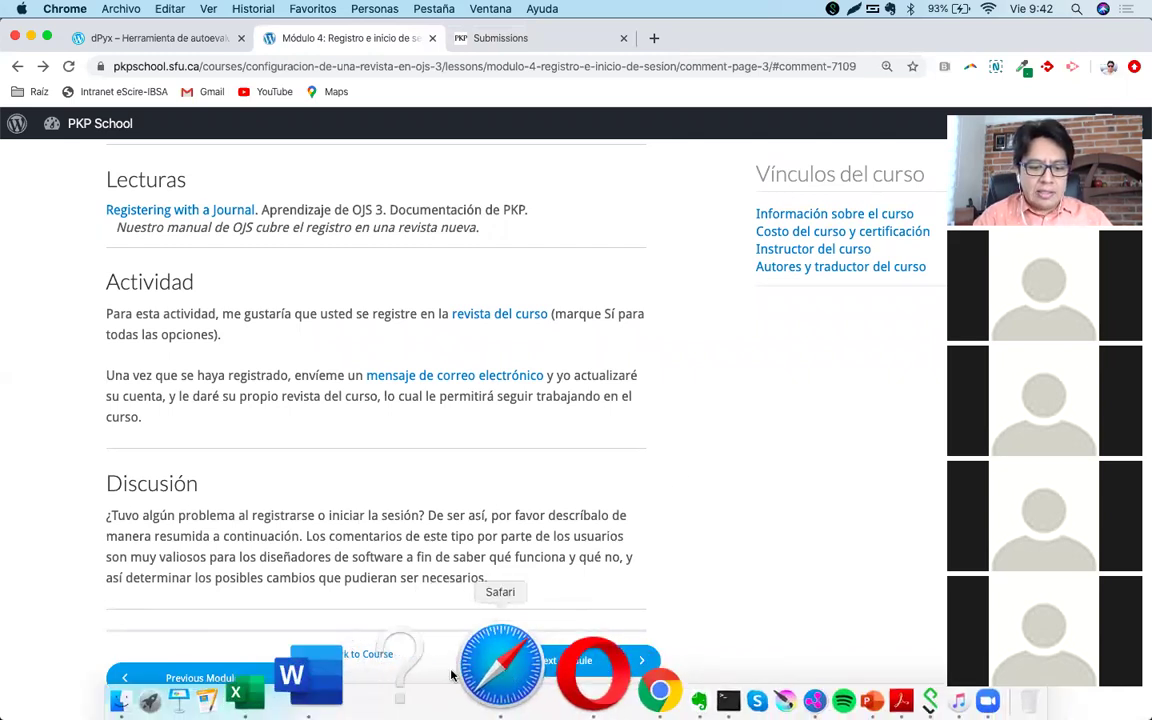
{"action": "left_click", "coordinate": [414, 668]}
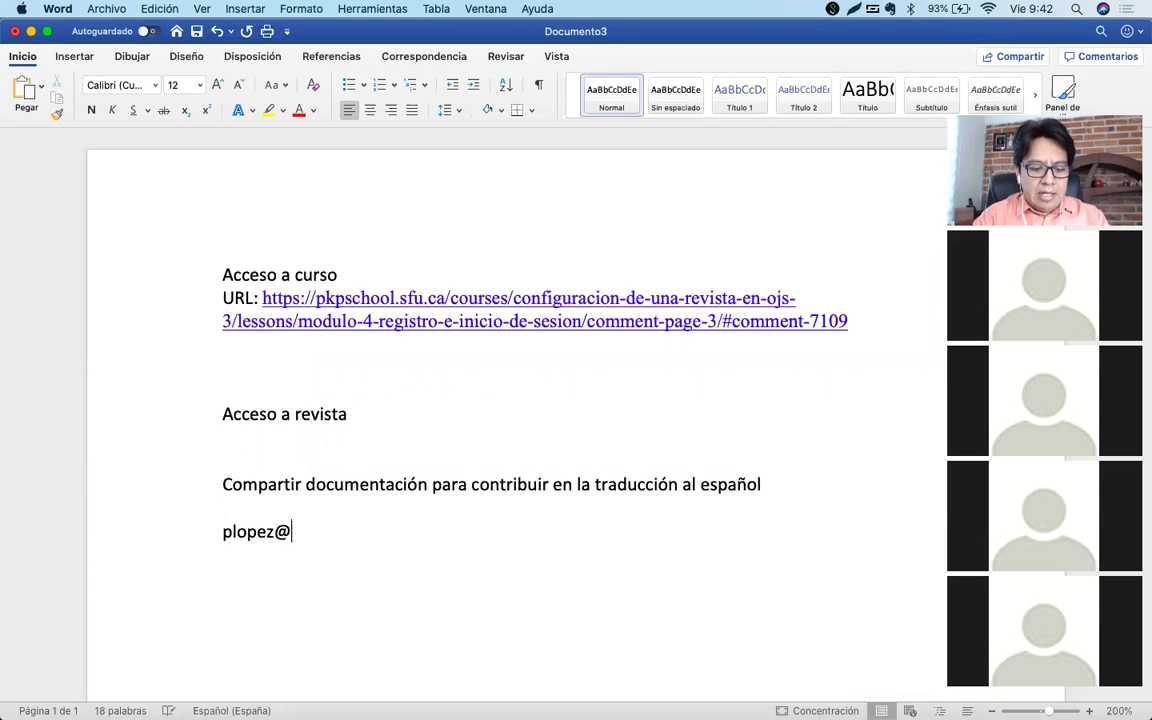
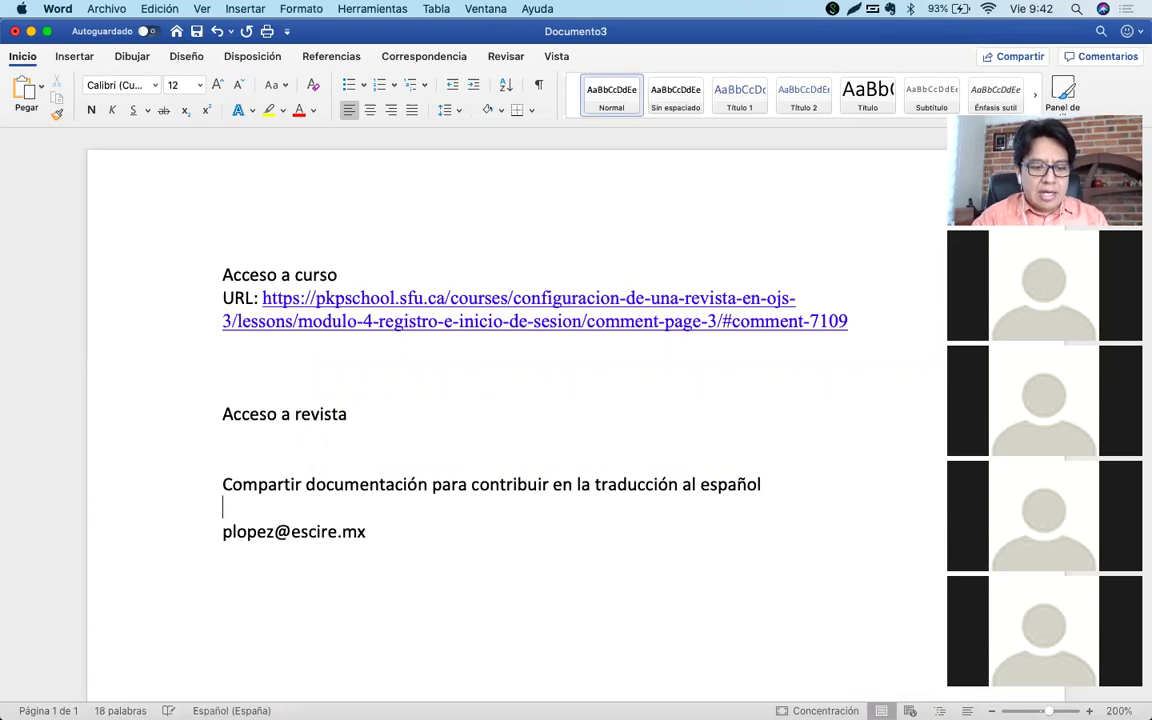
Step: Type the contact e-mail address into the notes and set that line to 18 pt
{"action": "triple_click", "coordinate": [465, 537]}
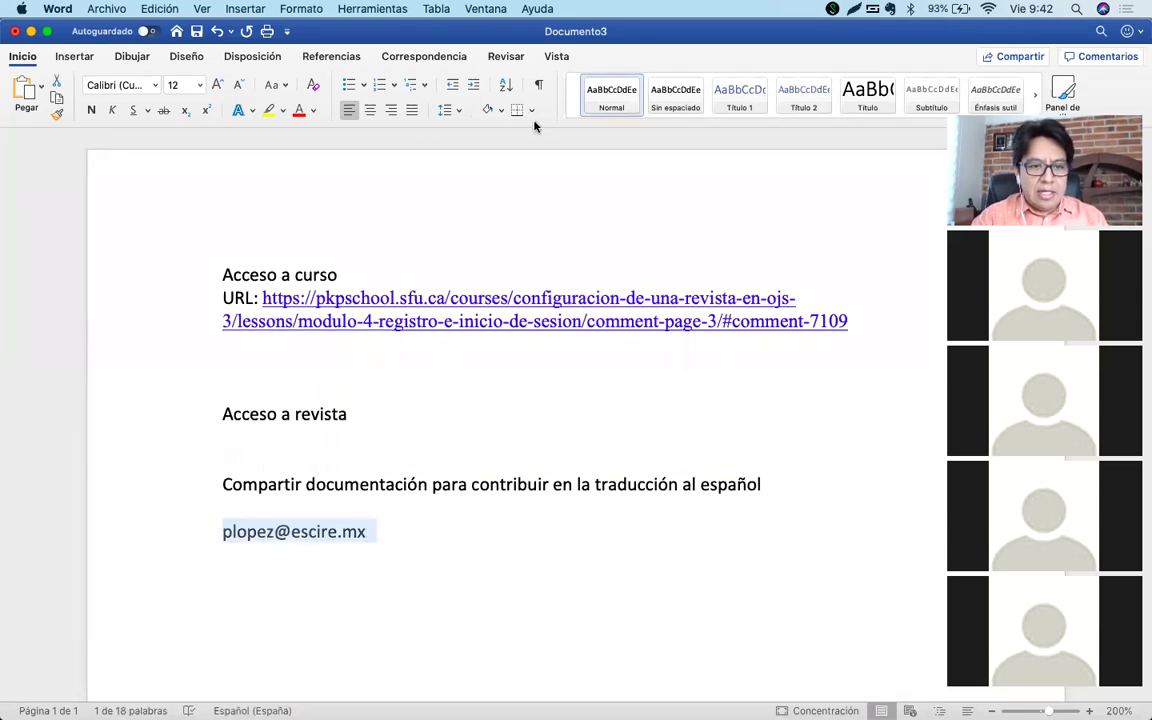
{"action": "left_click", "coordinate": [199, 85]}
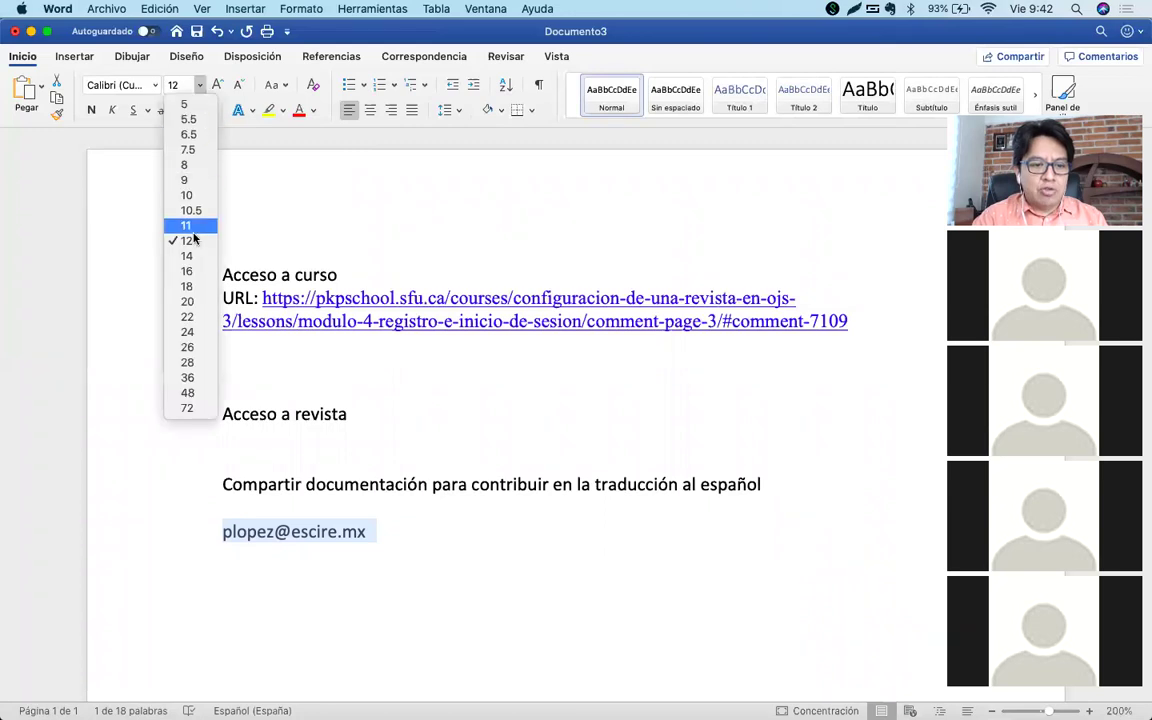
{"action": "left_click", "coordinate": [186, 286]}
{"action": "scroll", "coordinate": [490, 440], "scroll_direction": "down", "scroll_amount": 2}
{"action": "scroll", "coordinate": [531, 436], "scroll_direction": "down", "scroll_amount": 6}
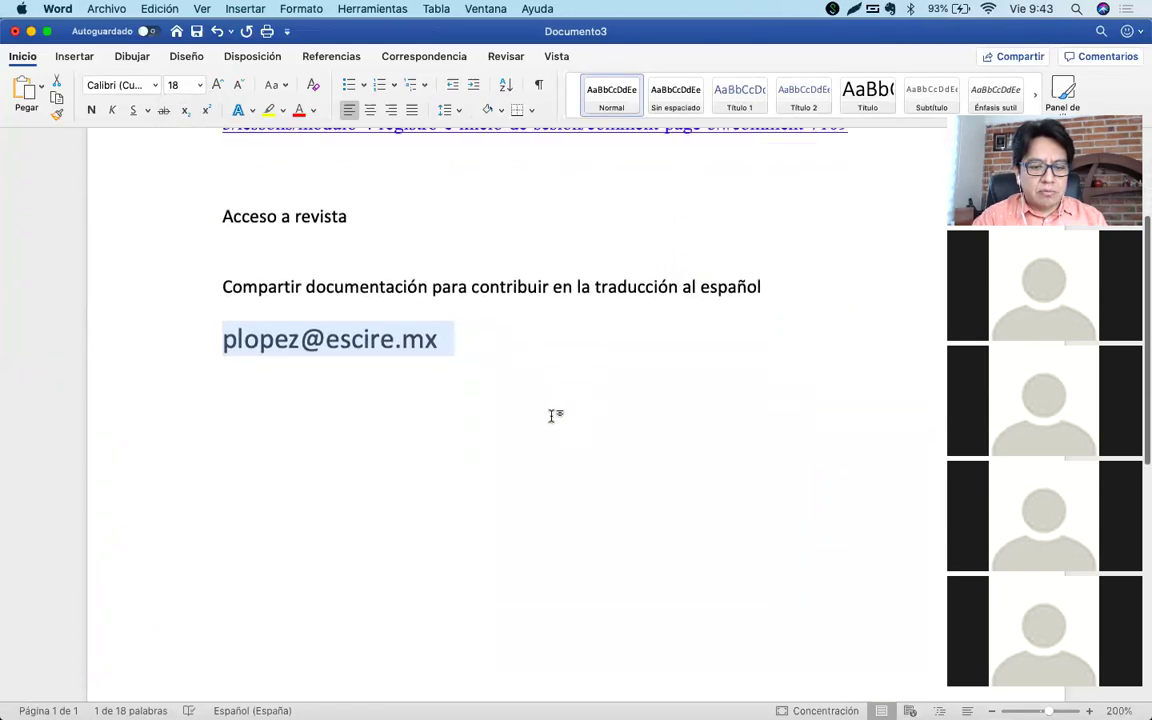
{"action": "left_click", "coordinate": [584, 390]}
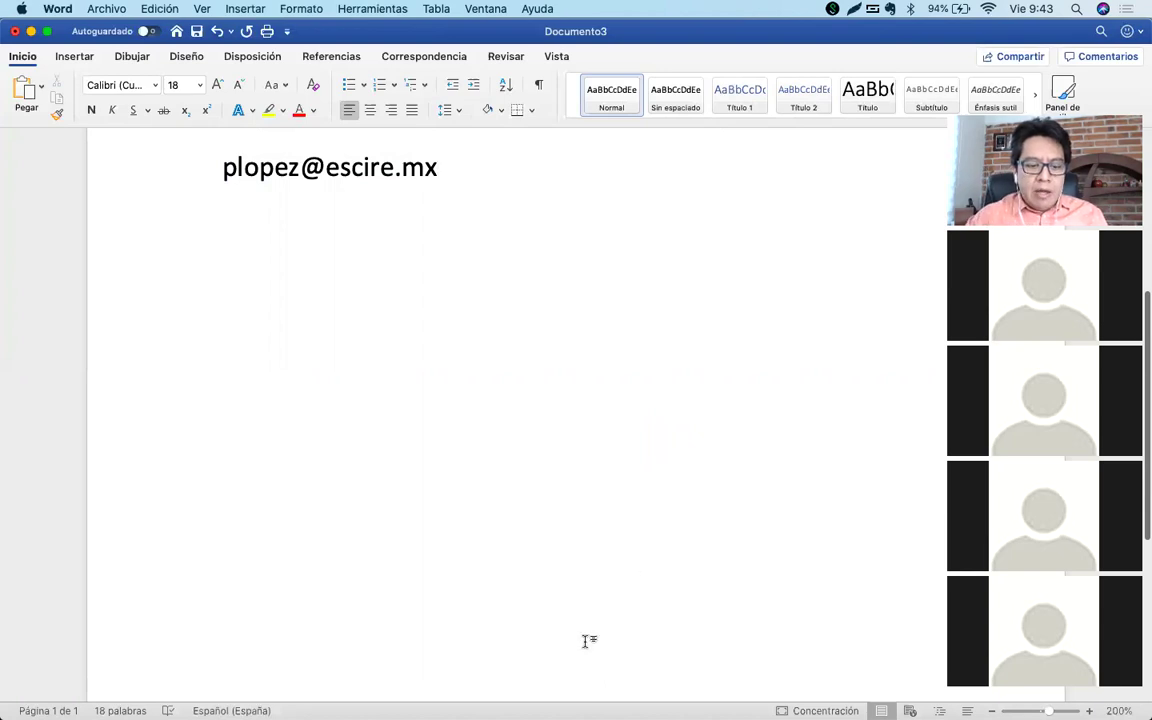
{"action": "mouse_move", "coordinate": [594, 700]}
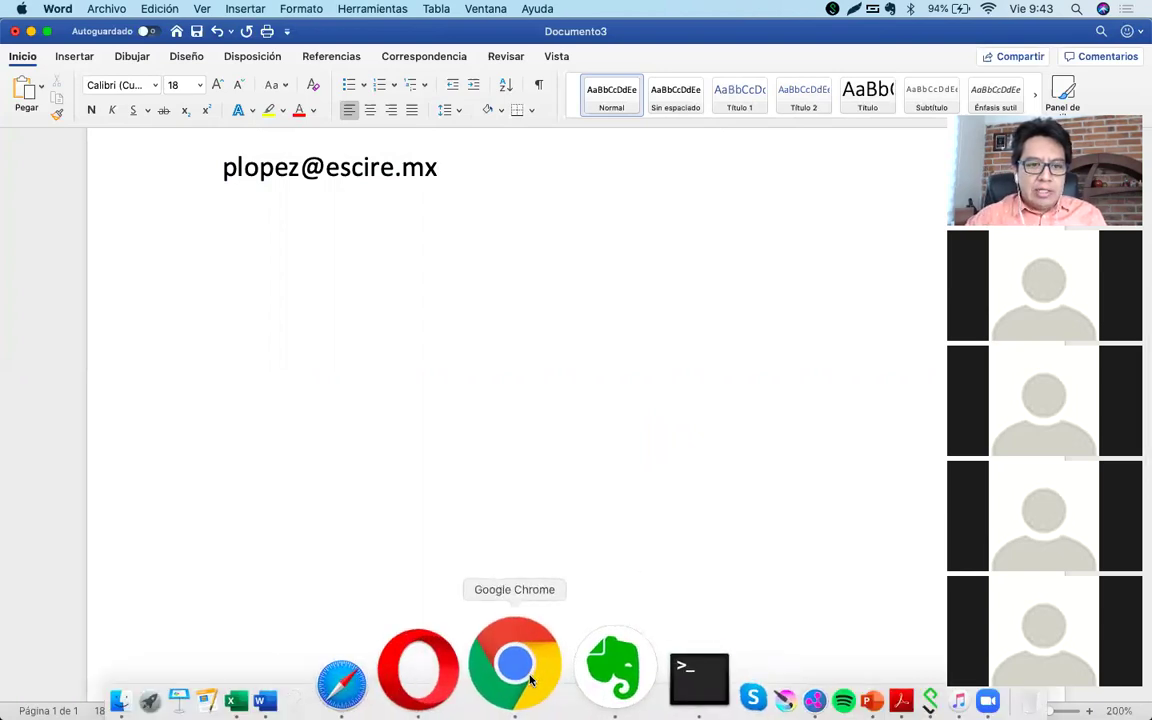
{"action": "left_click", "coordinate": [514, 665]}
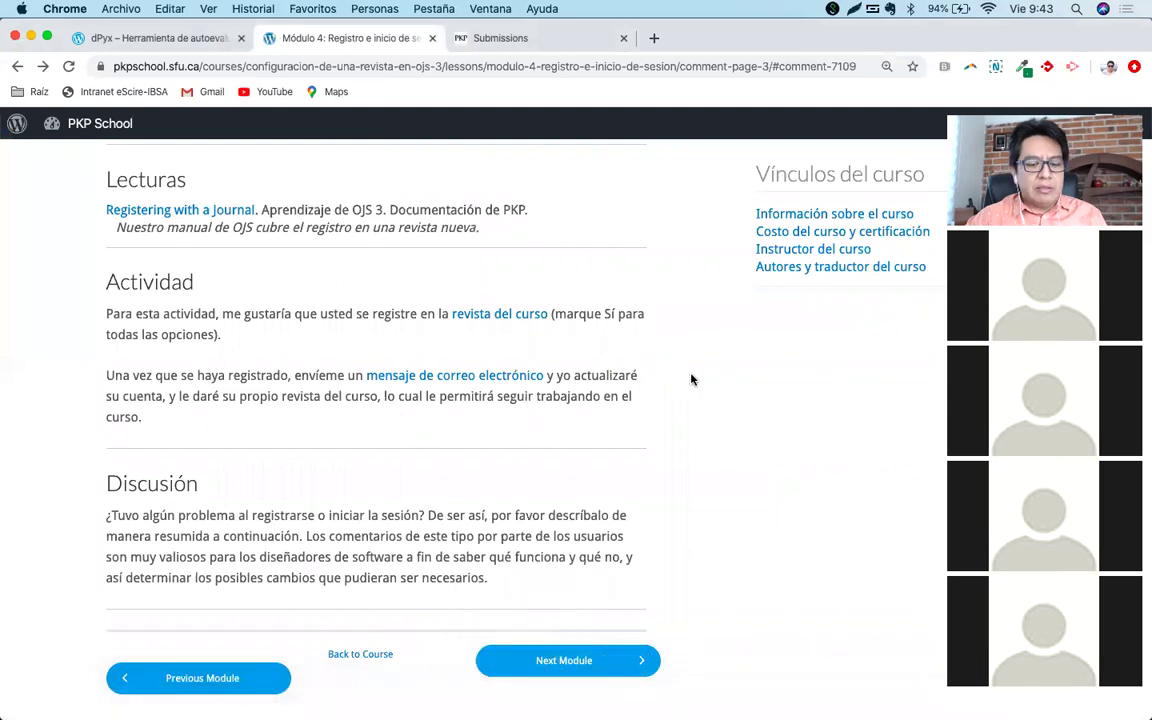
Step: Advance from Module 4 to the Módulo 5: Panel del usuario lesson and skim it before returning to Word
{"action": "scroll", "coordinate": [686, 429], "scroll_direction": "down", "scroll_amount": 3}
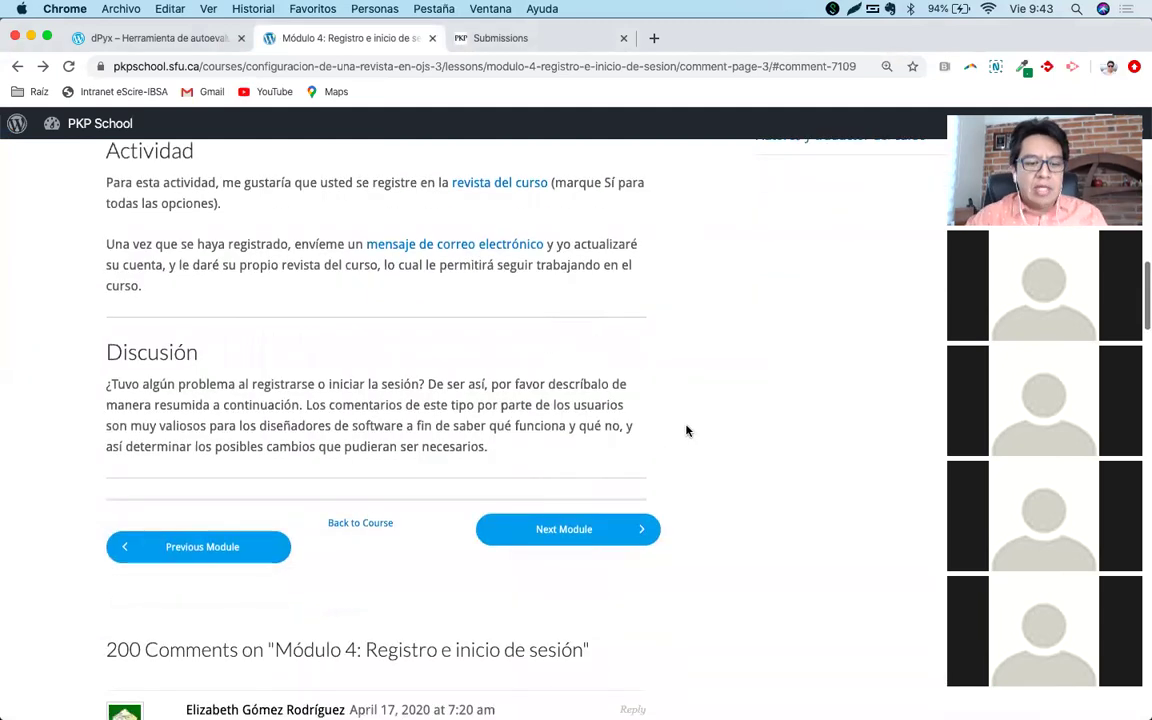
{"action": "scroll", "coordinate": [686, 429], "scroll_direction": "up", "scroll_amount": 2}
{"action": "scroll", "coordinate": [687, 429], "scroll_direction": "down", "scroll_amount": 3}
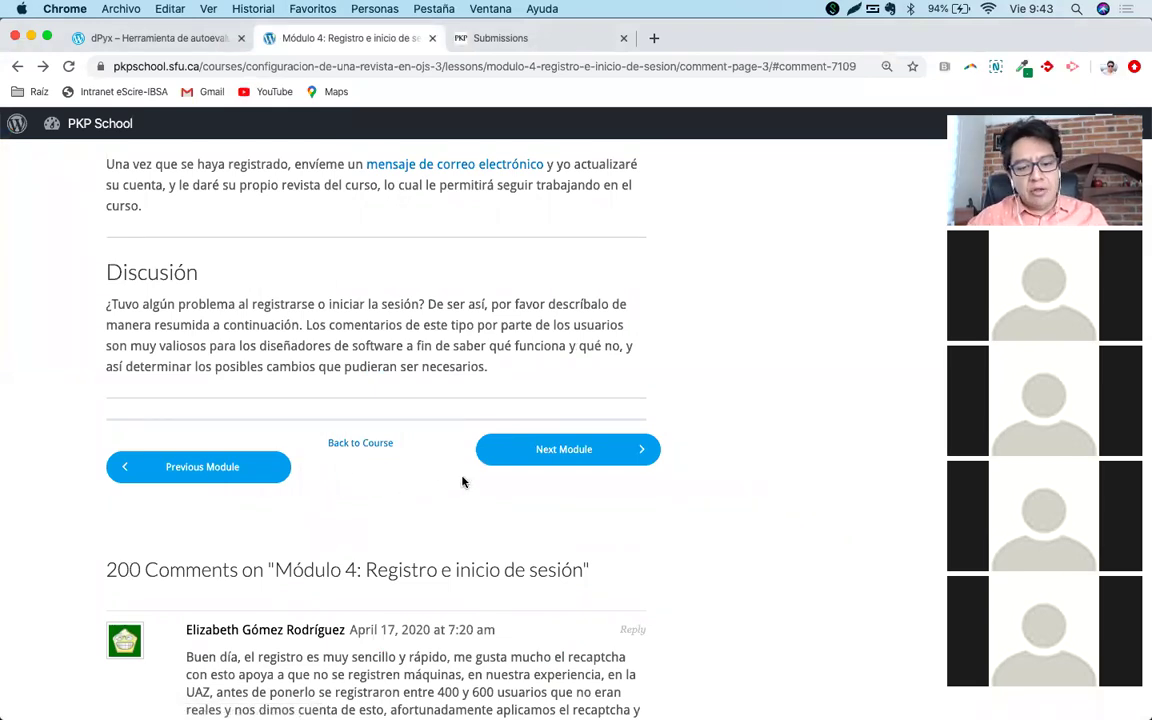
{"action": "left_click", "coordinate": [580, 449]}
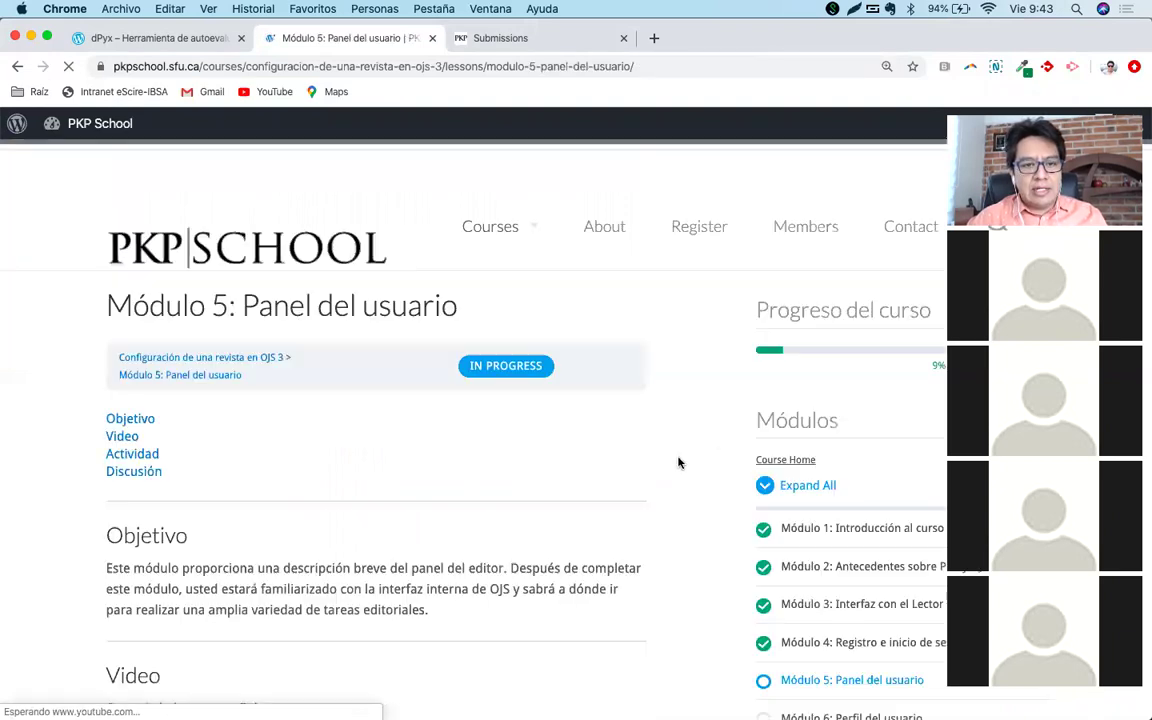
{"action": "scroll", "coordinate": [698, 455], "scroll_direction": "down", "scroll_amount": 5}
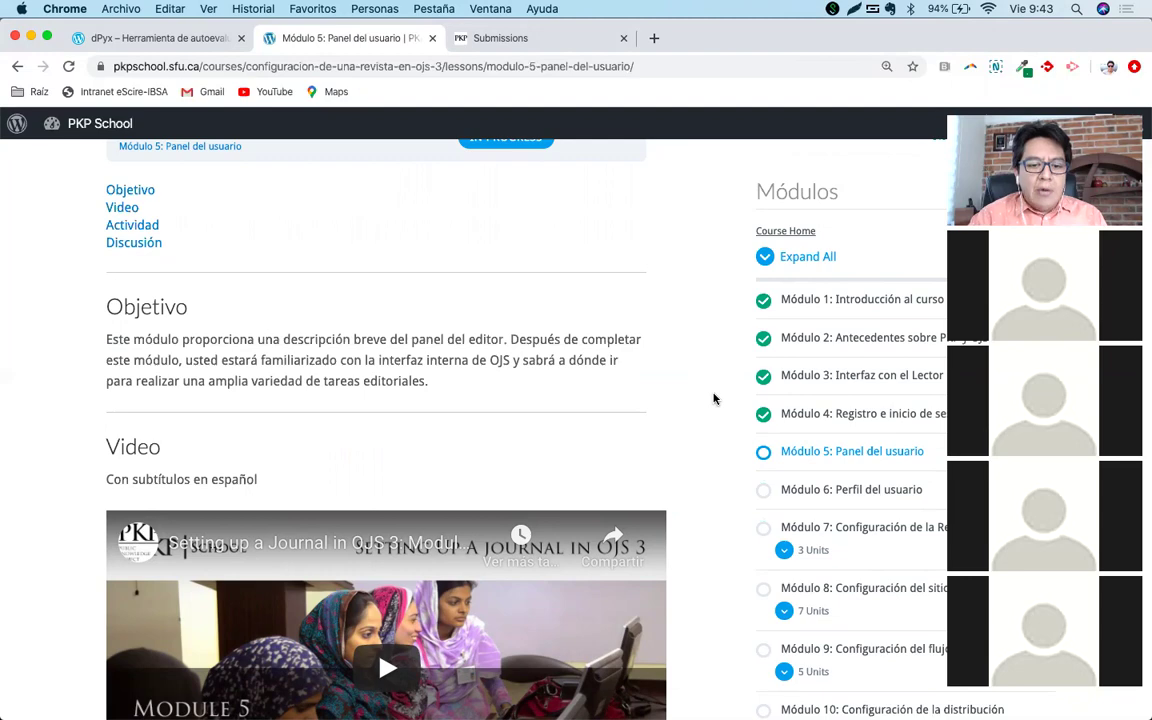
{"action": "scroll", "coordinate": [714, 399], "scroll_direction": "down", "scroll_amount": 5}
{"action": "scroll", "coordinate": [714, 399], "scroll_direction": "down", "scroll_amount": 1}
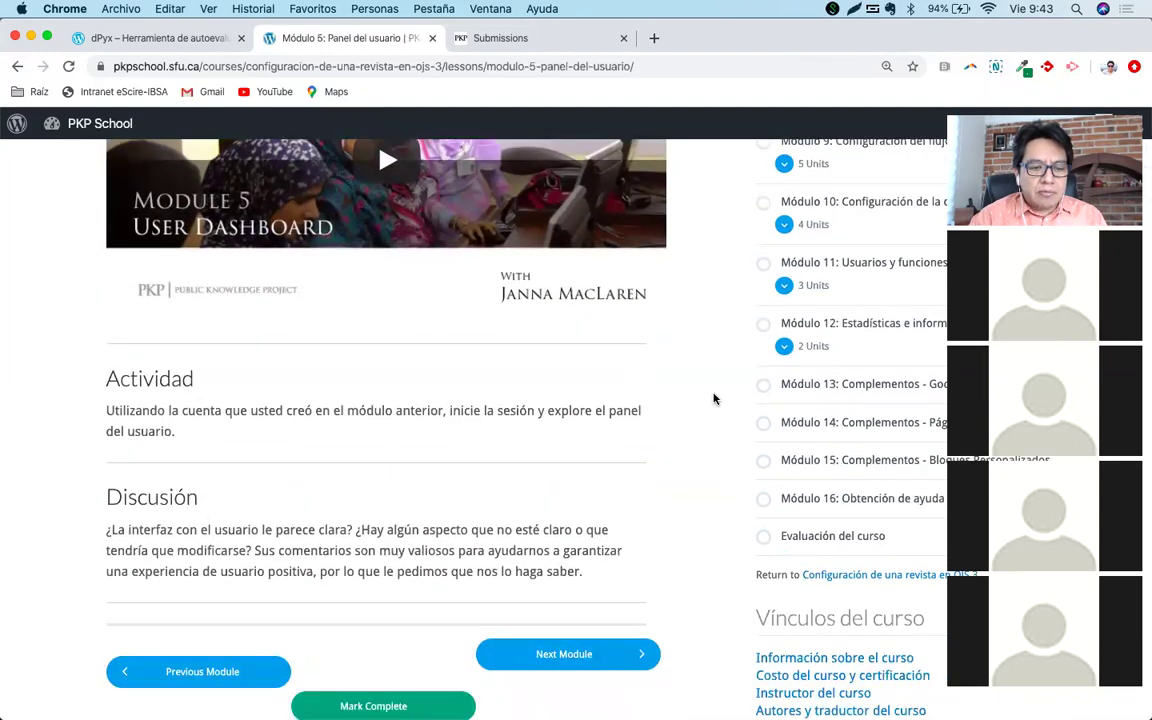
{"action": "scroll", "coordinate": [714, 399], "scroll_direction": "down", "scroll_amount": 3}
{"action": "scroll", "coordinate": [714, 399], "scroll_direction": "up", "scroll_amount": 7}
{"action": "scroll", "coordinate": [714, 399], "scroll_direction": "up", "scroll_amount": 1}
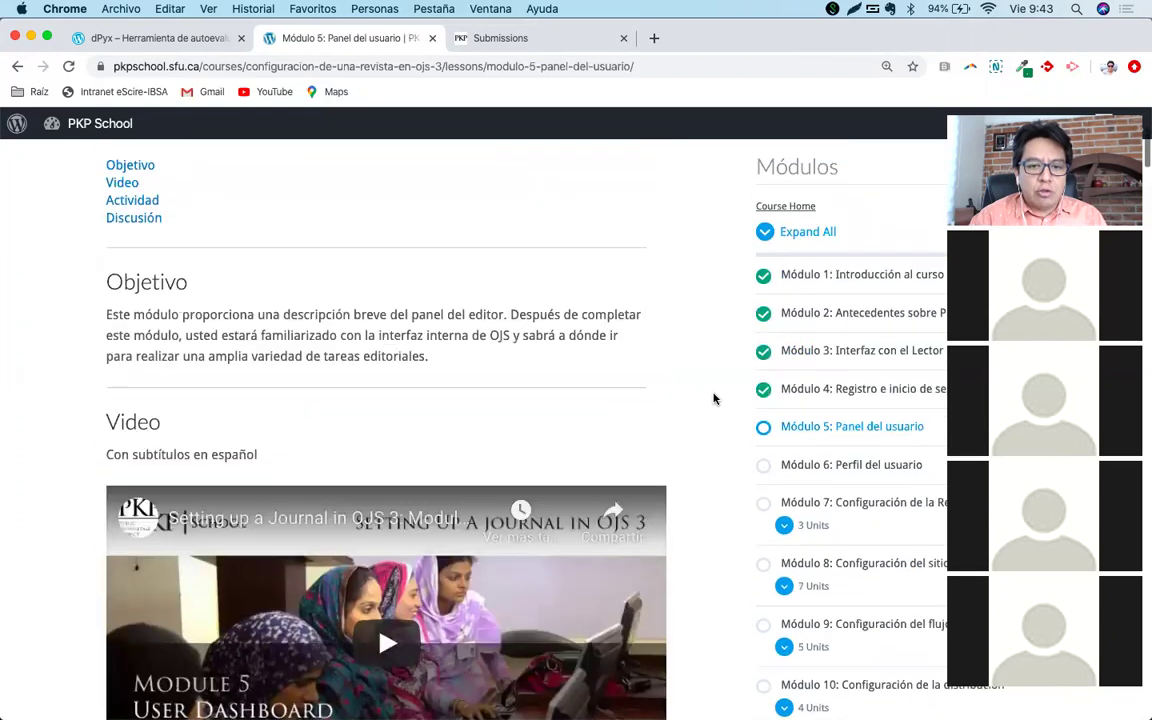
{"action": "mouse_move", "coordinate": [480, 670]}
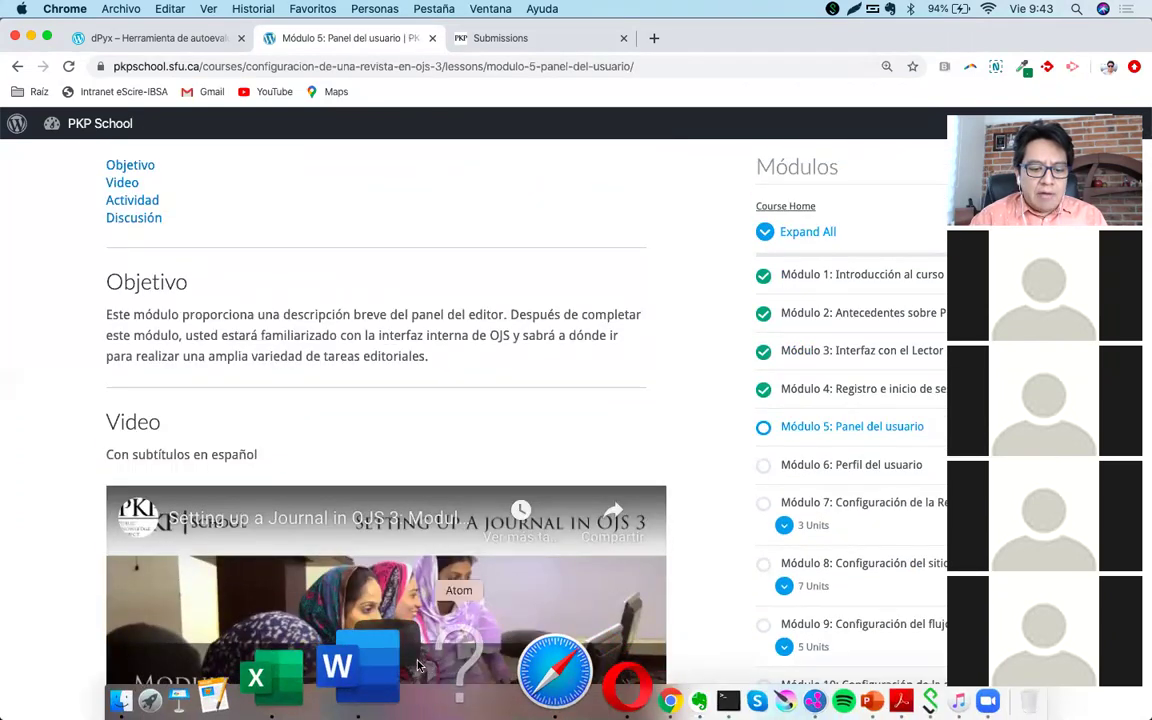
{"action": "left_click", "coordinate": [386, 665]}
{"action": "scroll", "coordinate": [487, 517], "scroll_direction": "up", "scroll_amount": 5}
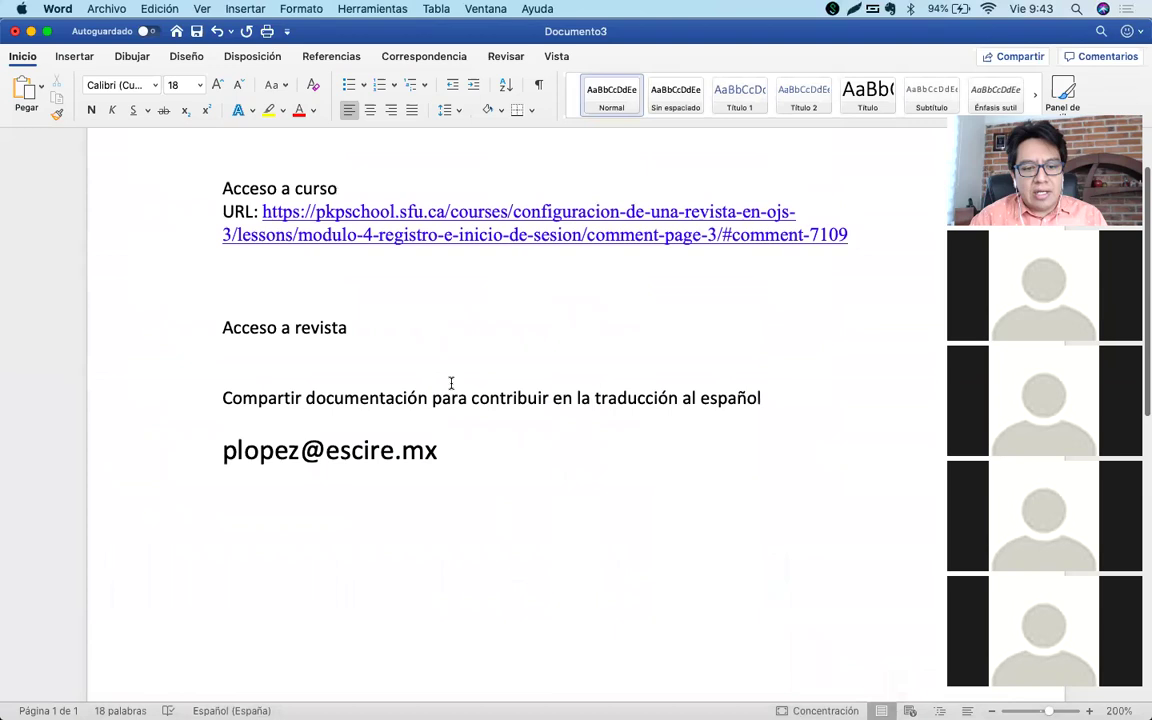
Step: Add a line under Acceso a revista, bullet the translation-documentation line, and enter the journal username
{"action": "left_click", "coordinate": [406, 329]}
{"action": "key", "text": "Return"}
{"action": "key", "text": "Return"}
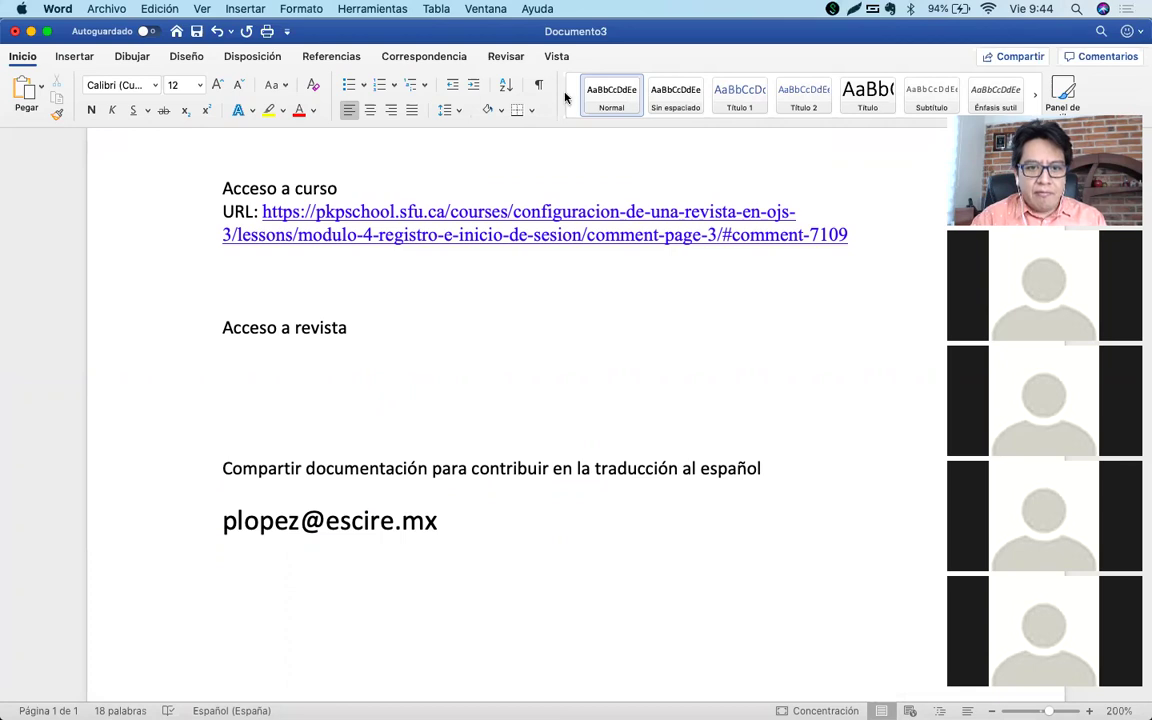
{"action": "left_click", "coordinate": [349, 85]}
{"action": "left_click", "coordinate": [262, 366]}
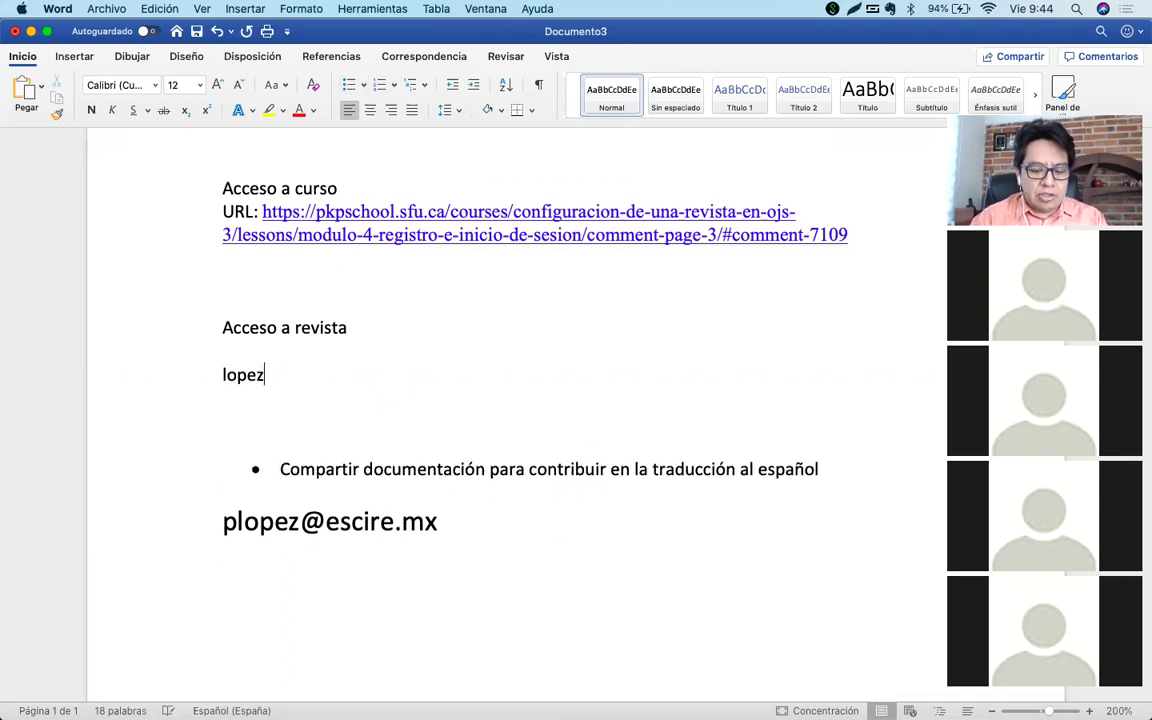
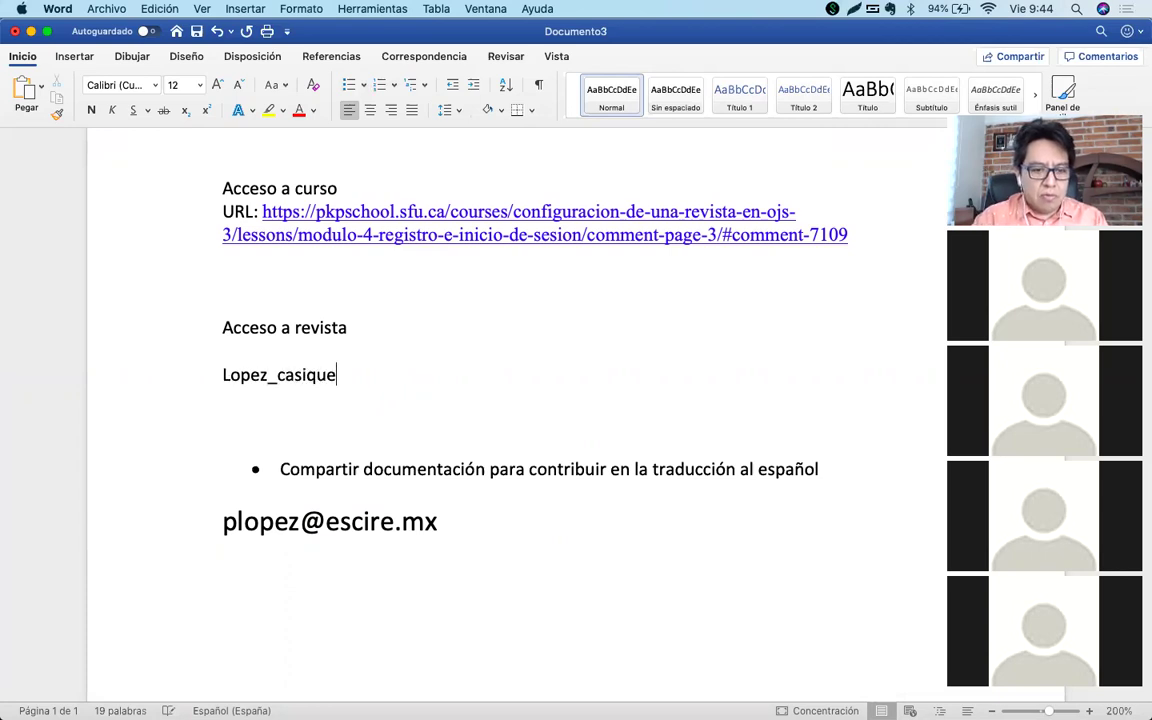
{"action": "key", "text": "Return"}
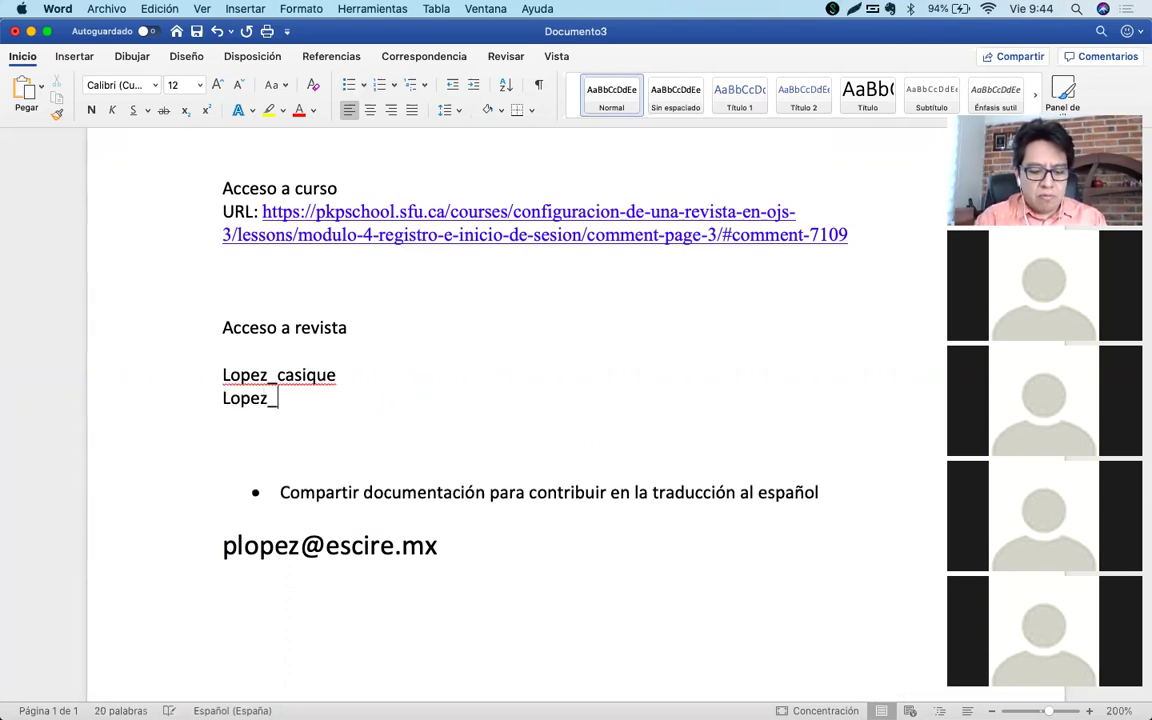
Step: Make both username lines under Acceso a revista start with a lowercase 'l'
{"action": "left_click", "coordinate": [223, 351]}
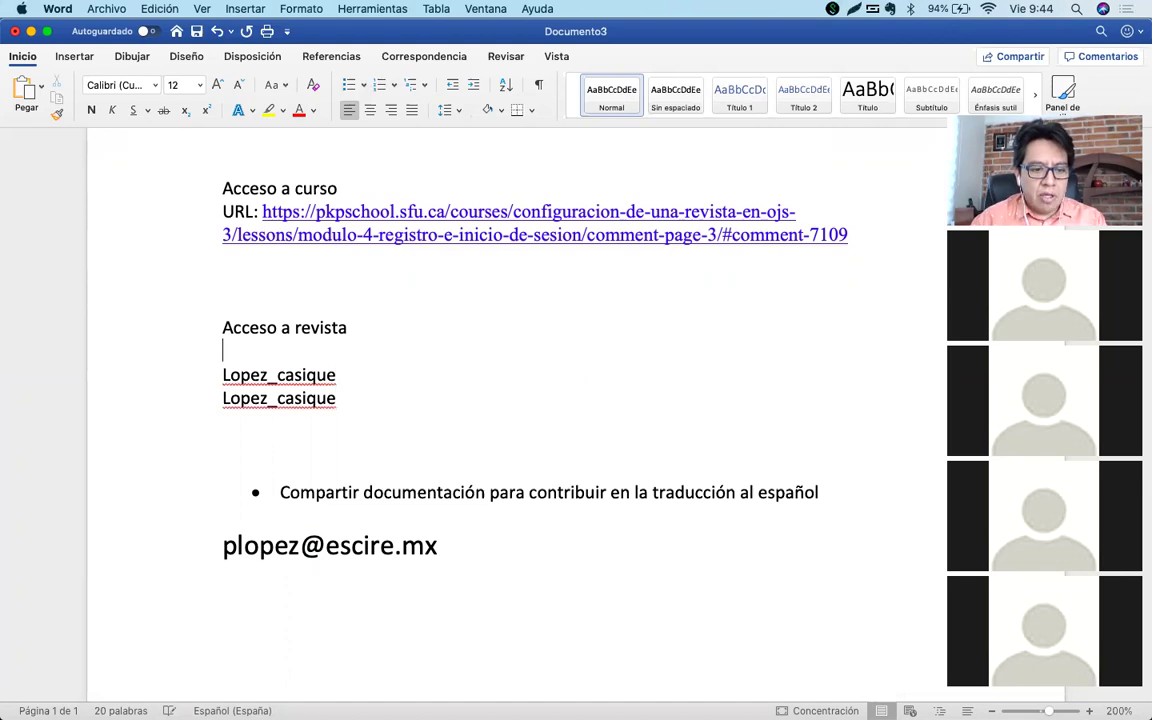
{"action": "left_click_drag", "start_coordinate": [222, 320], "coordinate": [320, 397]}
{"action": "left_click", "coordinate": [320, 397]}
{"action": "left_click", "coordinate": [223, 375]}
{"action": "key", "text": "Delete"}
{"action": "type", "text": "l"}
{"action": "key", "text": "BackSpace"}
{"action": "type", "text": "l"}
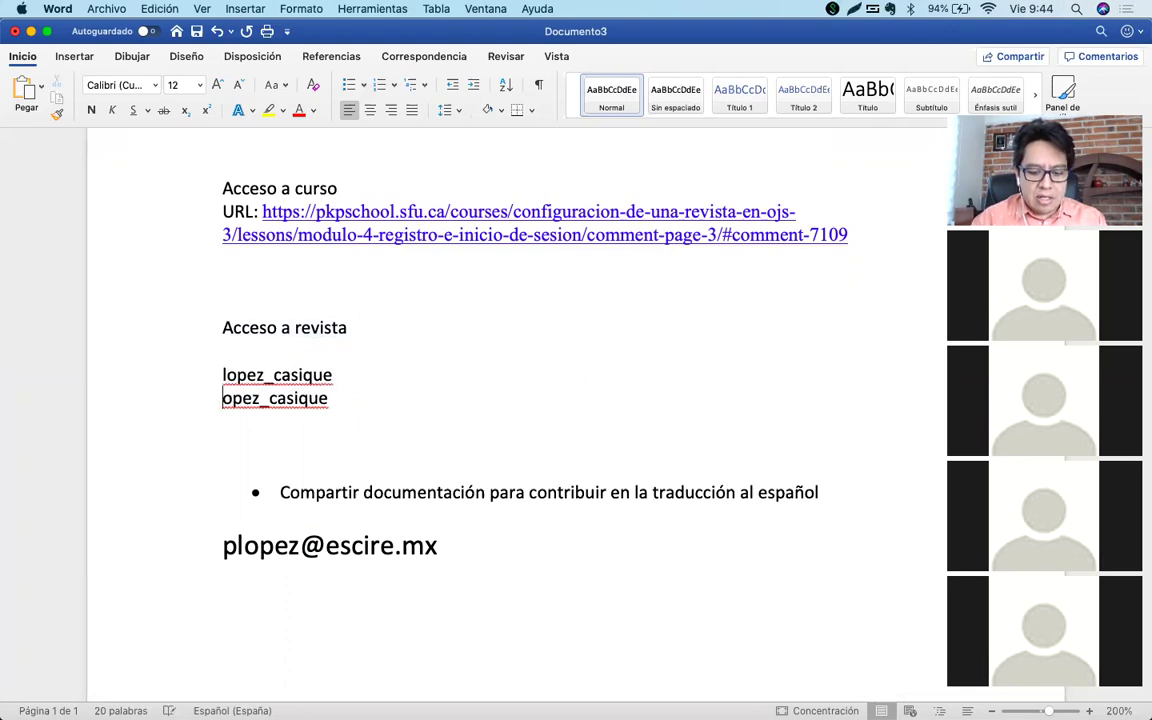
{"action": "mouse_move", "coordinate": [520, 710]}
{"action": "left_click", "coordinate": [520, 683]}
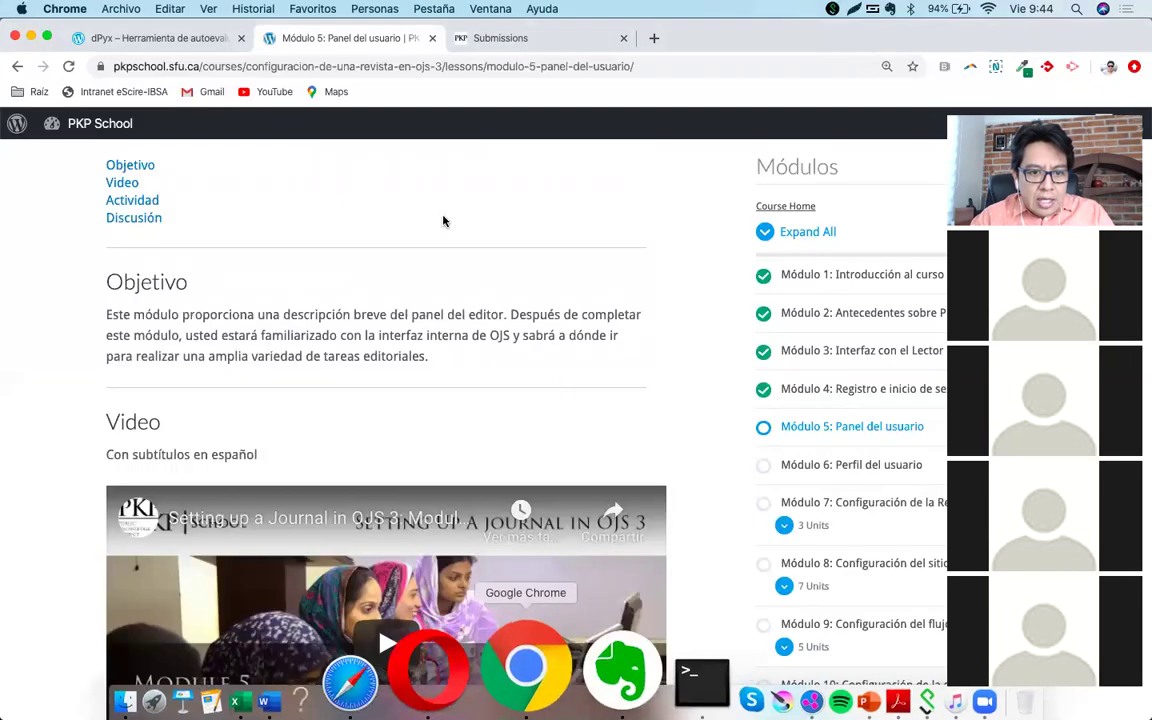
Step: Log out of the OJS sample journal, then select the journal access lines in Word
{"action": "left_click", "coordinate": [495, 38]}
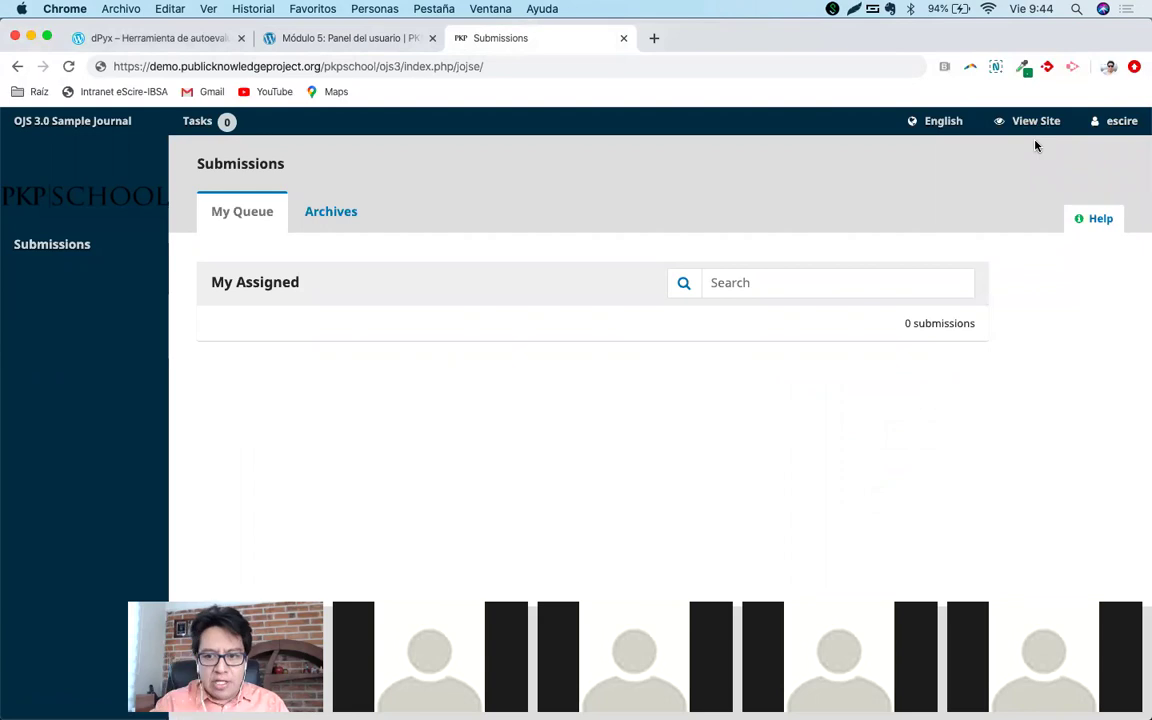
{"action": "mouse_move", "coordinate": [1123, 132]}
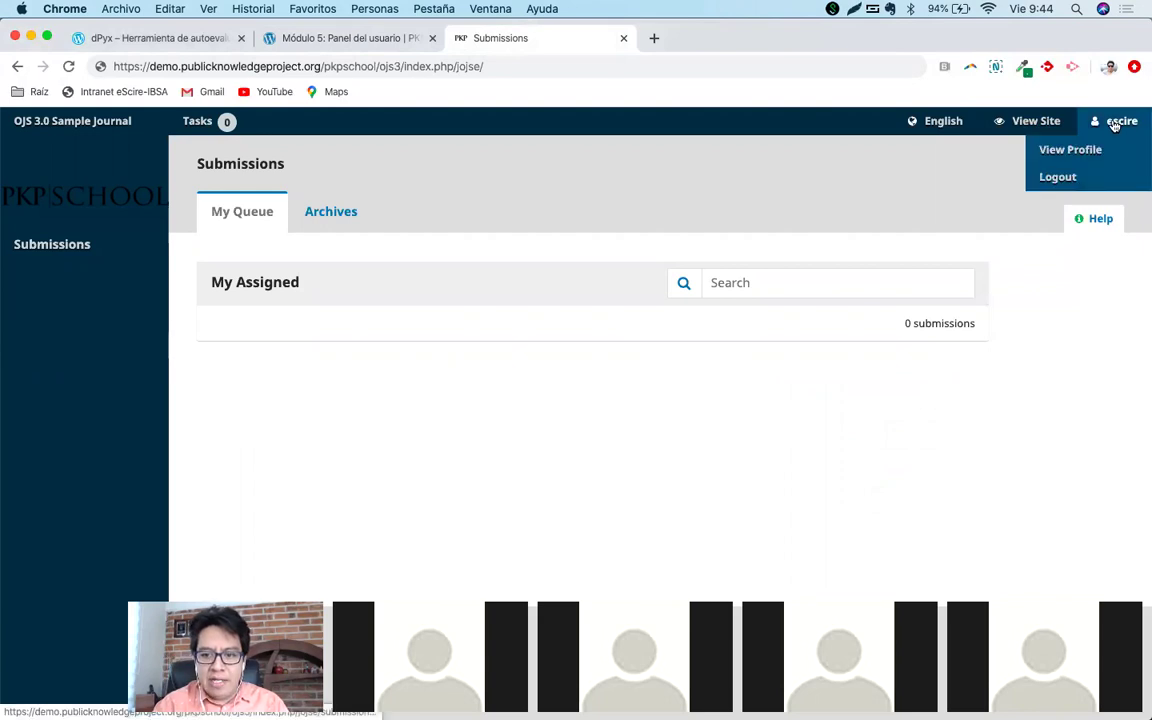
{"action": "left_click", "coordinate": [1062, 180]}
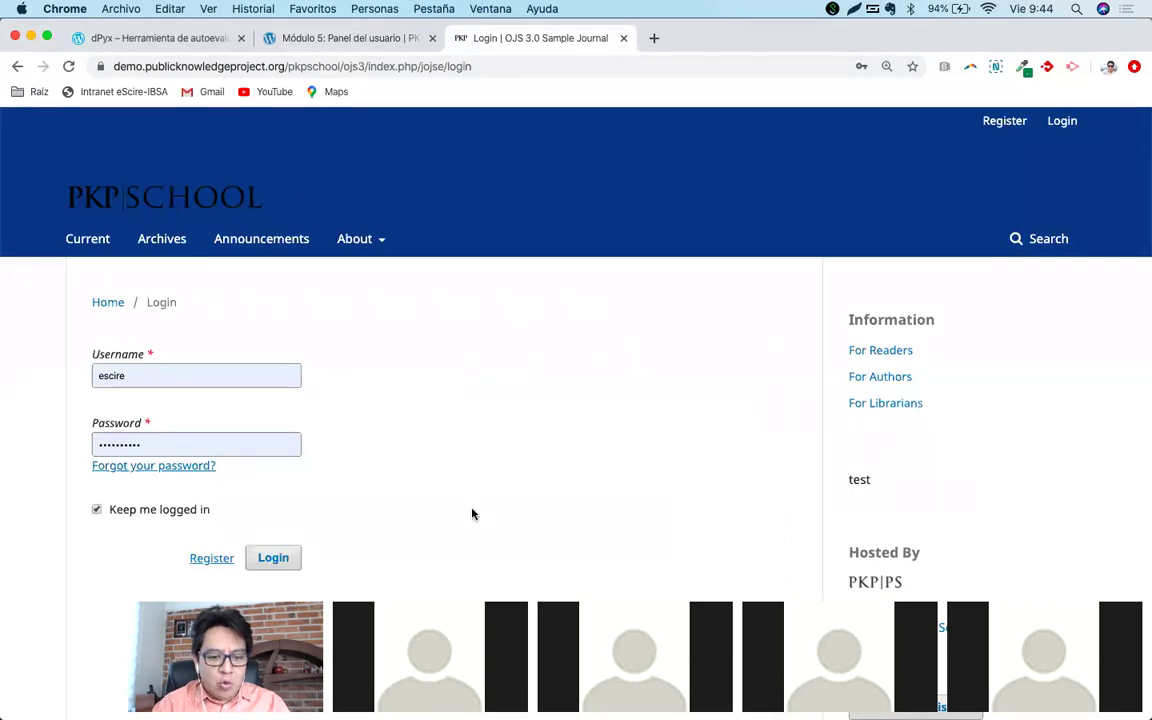
{"action": "mouse_move", "coordinate": [470, 690]}
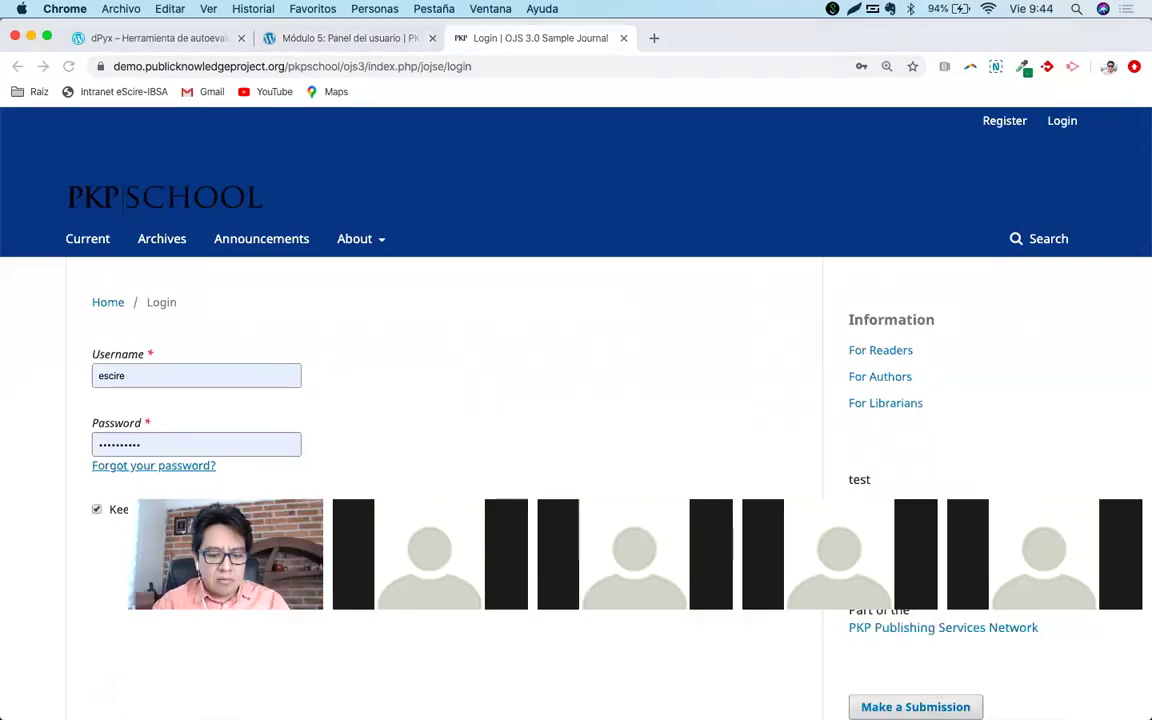
{"action": "left_click", "coordinate": [391, 672]}
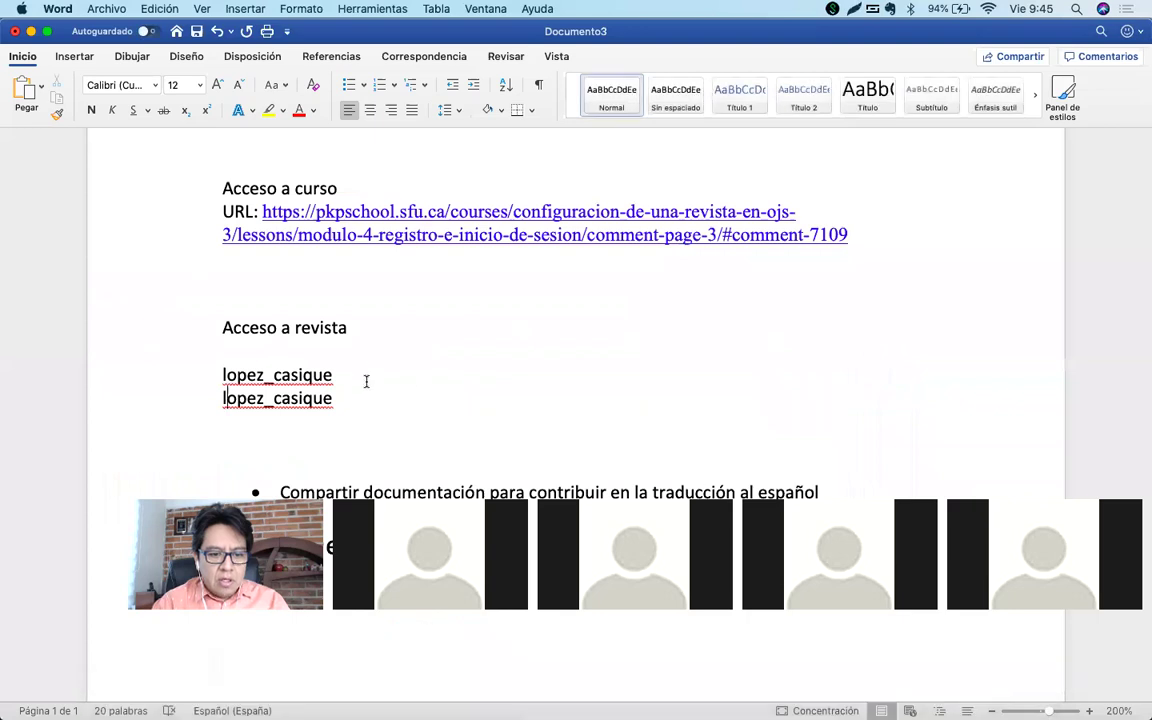
{"action": "left_click_drag", "start_coordinate": [356, 391], "coordinate": [217, 327]}
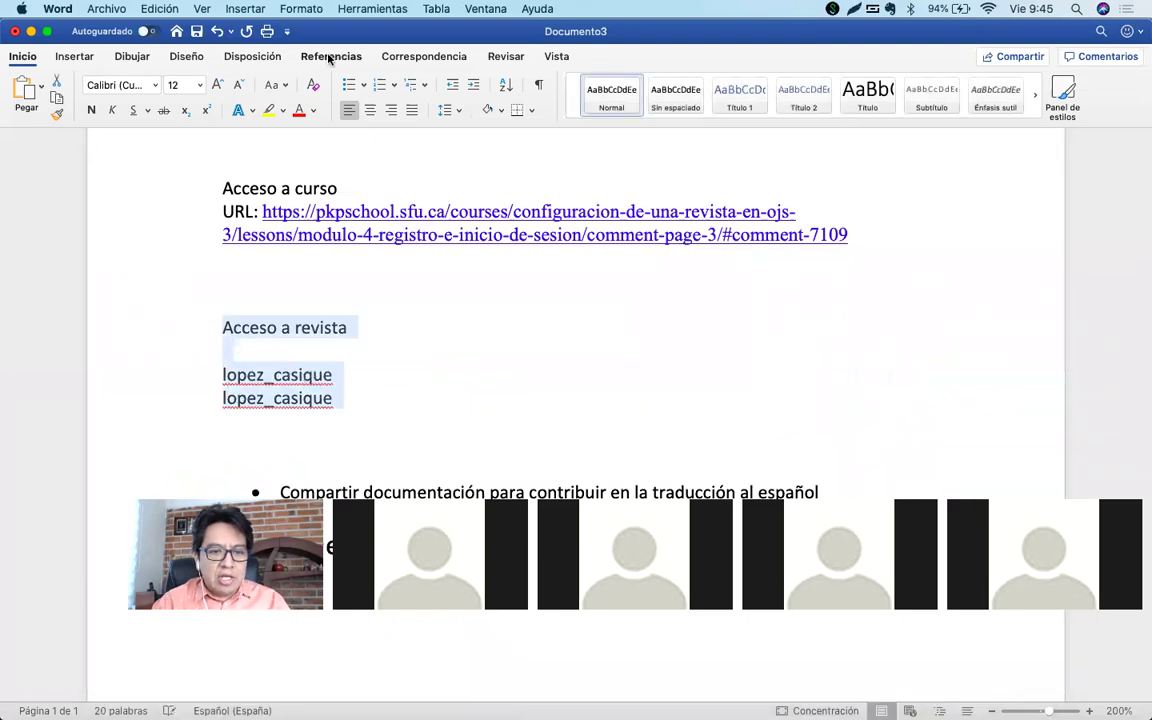
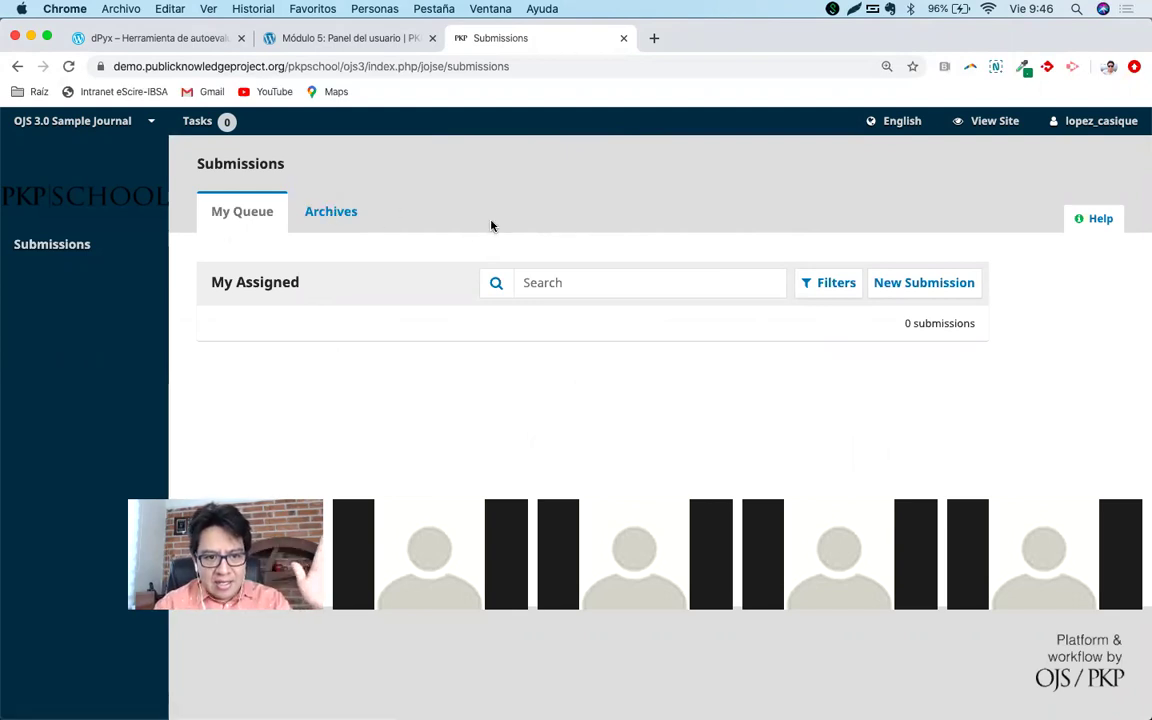
Step: Show the journal switcher dropdown under the 'OJS 3.0 Sample Journal' name
{"action": "mouse_move", "coordinate": [22, 132]}
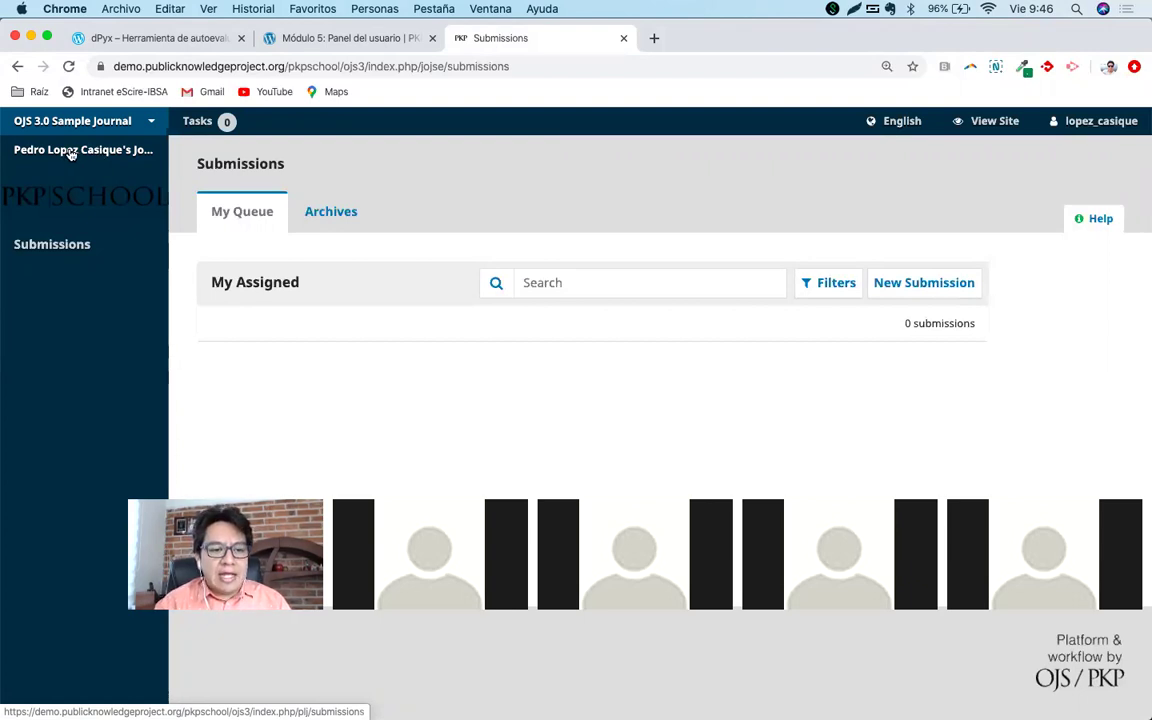
Step: Switch to the instructor's own journal and show its Envíos page with the Español (España) language menu
{"action": "left_click", "coordinate": [71, 153]}
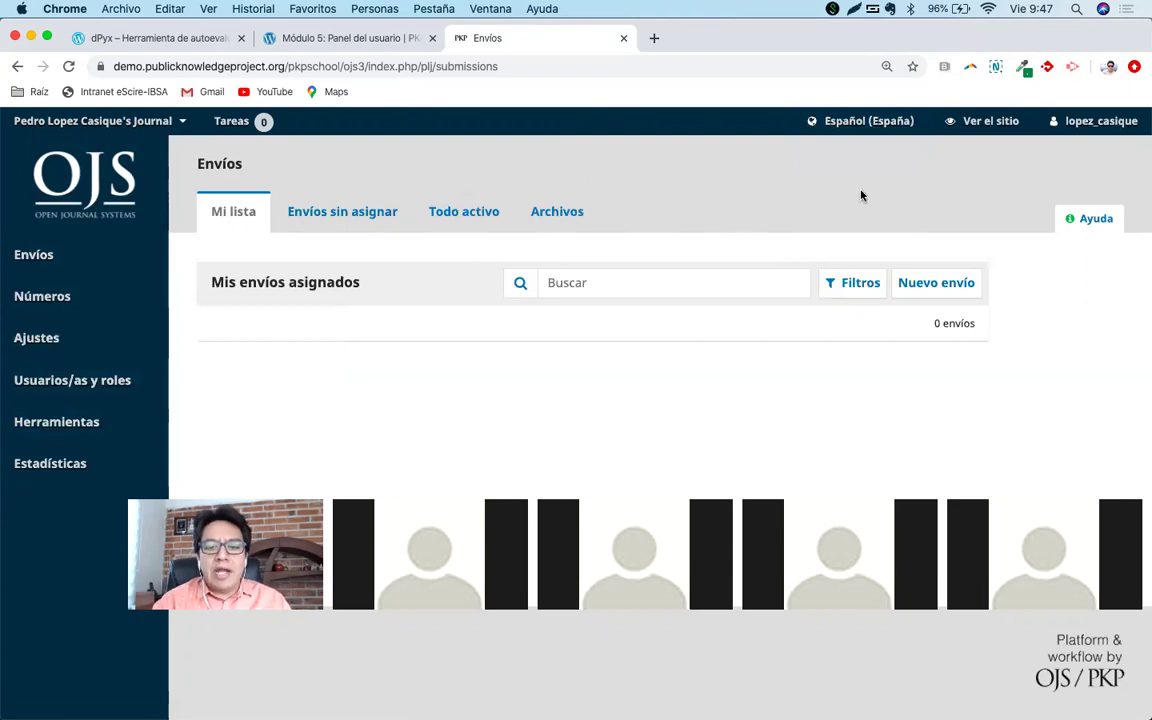
{"action": "mouse_move", "coordinate": [820, 121]}
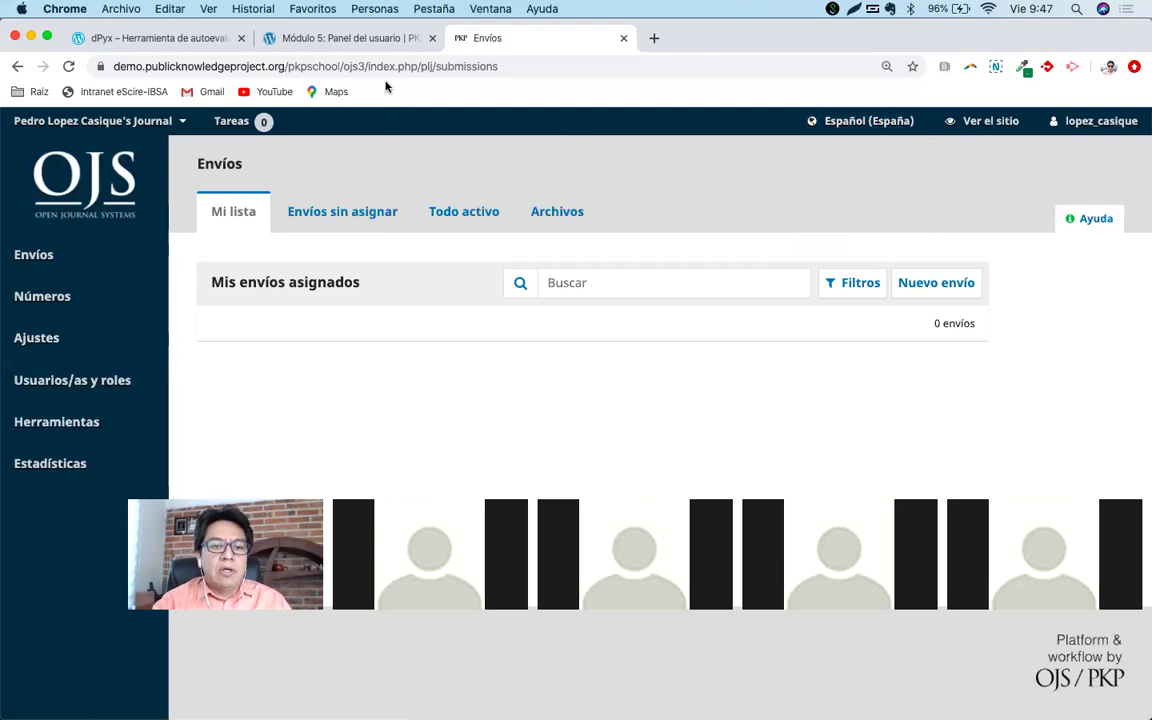
Step: Go to the Módulo 5: Panel del usuario lesson tab and scroll through the lesson
{"action": "left_click", "coordinate": [346, 40]}
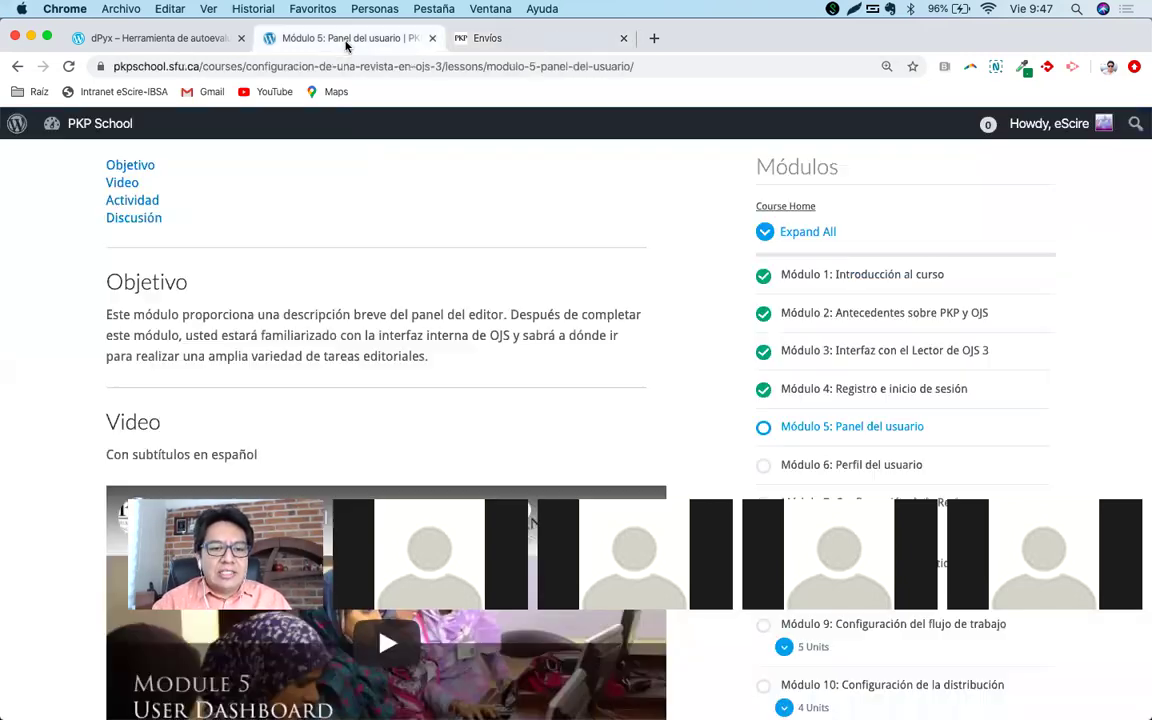
{"action": "scroll", "coordinate": [595, 318], "scroll_direction": "up", "scroll_amount": 5}
{"action": "scroll", "coordinate": [595, 323], "scroll_direction": "down", "scroll_amount": 5}
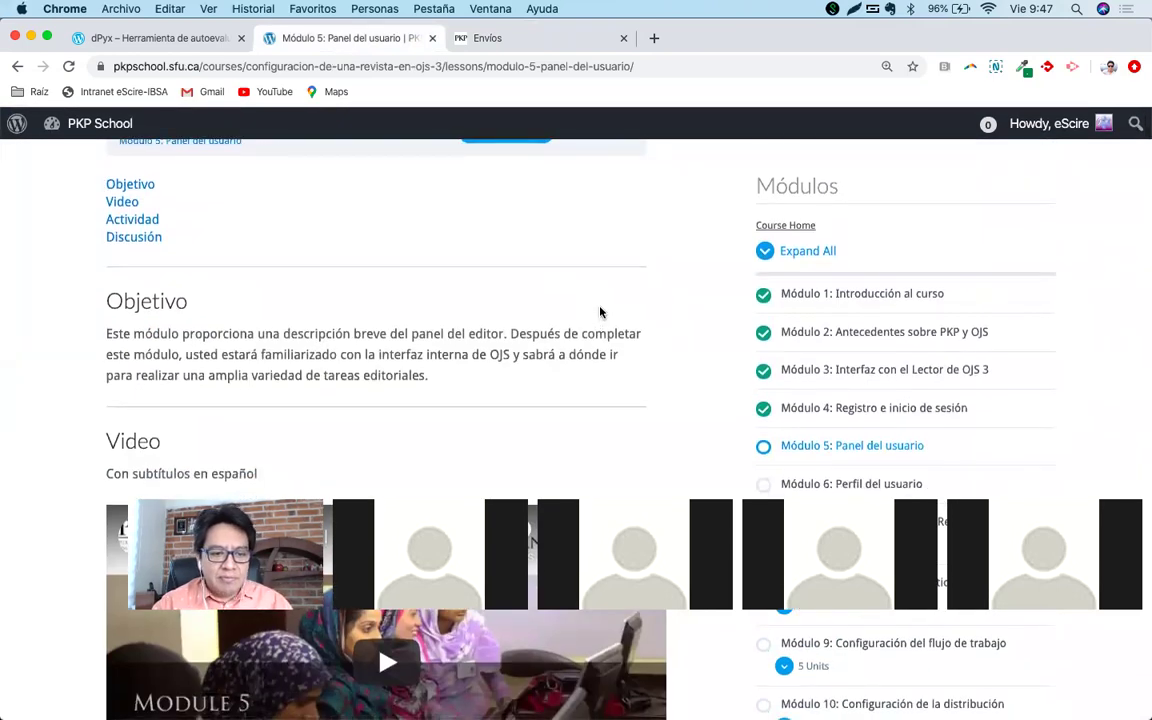
{"action": "scroll", "coordinate": [668, 319], "scroll_direction": "down", "scroll_amount": 3}
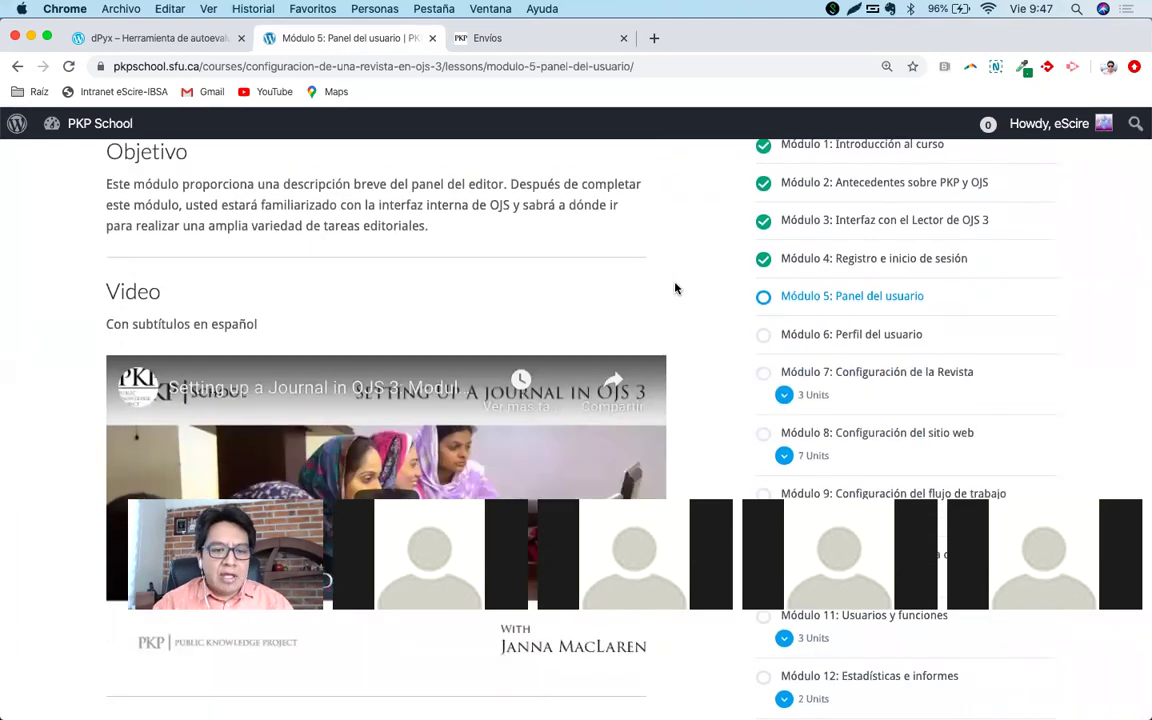
{"action": "scroll", "coordinate": [675, 288], "scroll_direction": "down", "scroll_amount": 5}
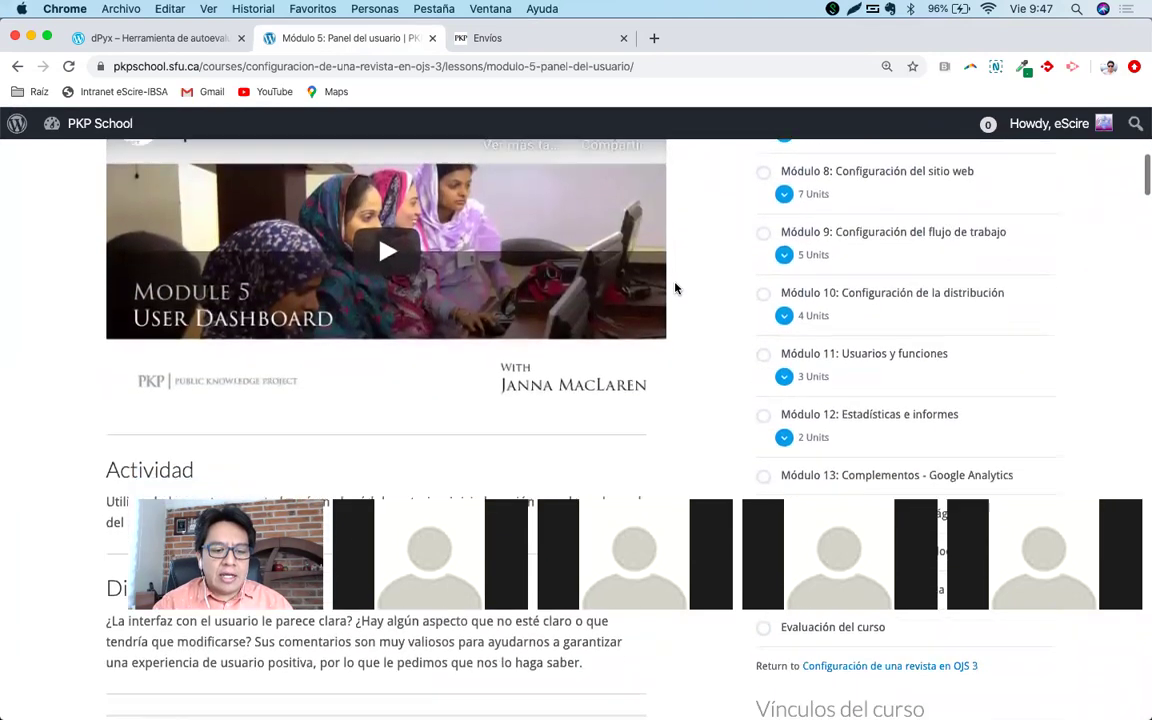
{"action": "scroll", "coordinate": [675, 288], "scroll_direction": "down", "scroll_amount": 3}
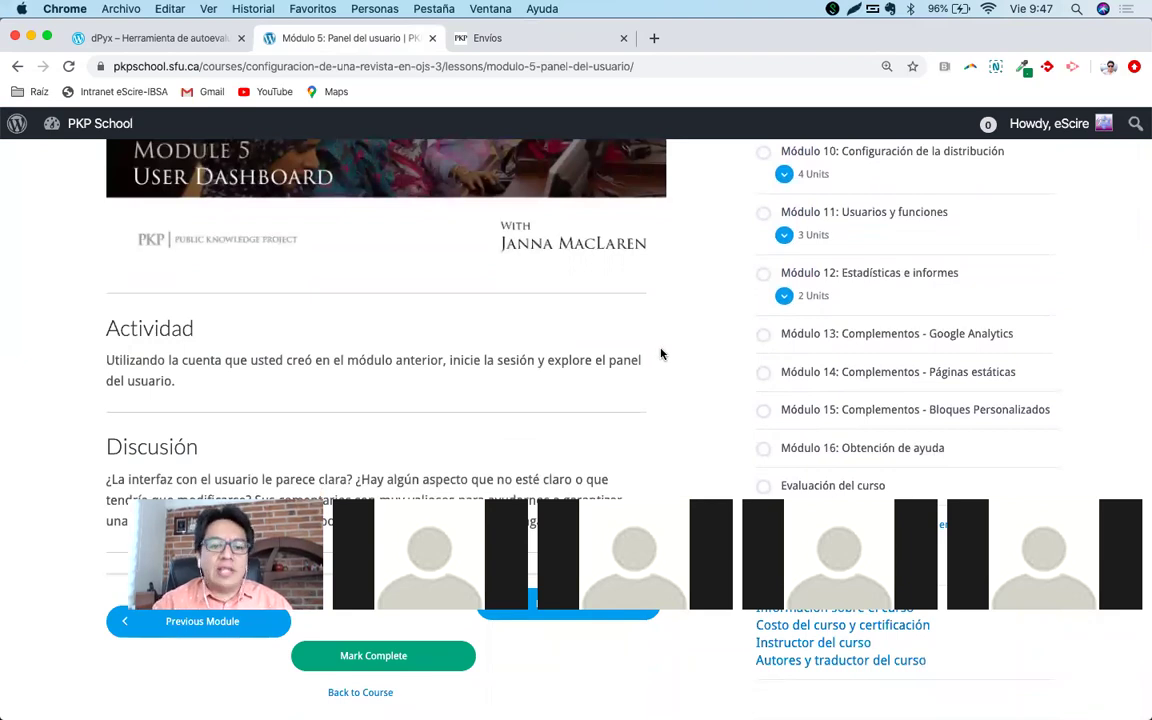
{"action": "scroll", "coordinate": [661, 352], "scroll_direction": "up", "scroll_amount": 5}
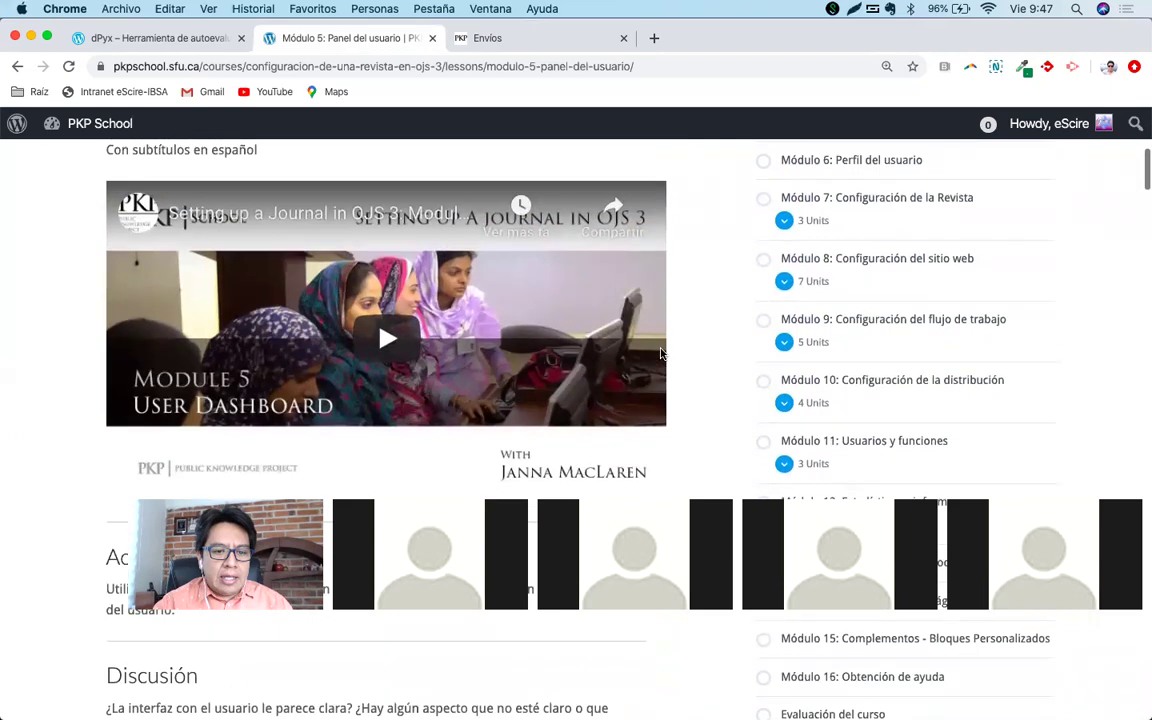
Step: Play the lesson video and skip ahead to about 0:47
{"action": "left_click", "coordinate": [380, 335]}
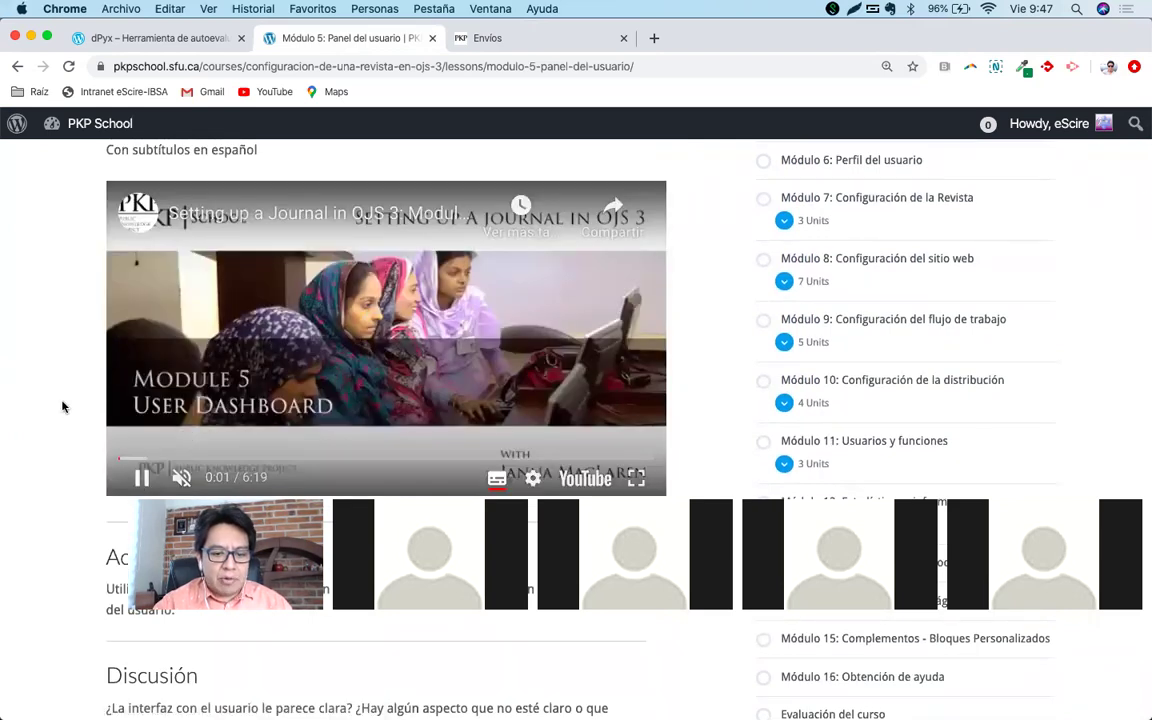
{"action": "scroll", "coordinate": [62, 419], "scroll_direction": "down", "scroll_amount": 2}
{"action": "scroll", "coordinate": [62, 419], "scroll_direction": "up", "scroll_amount": 1}
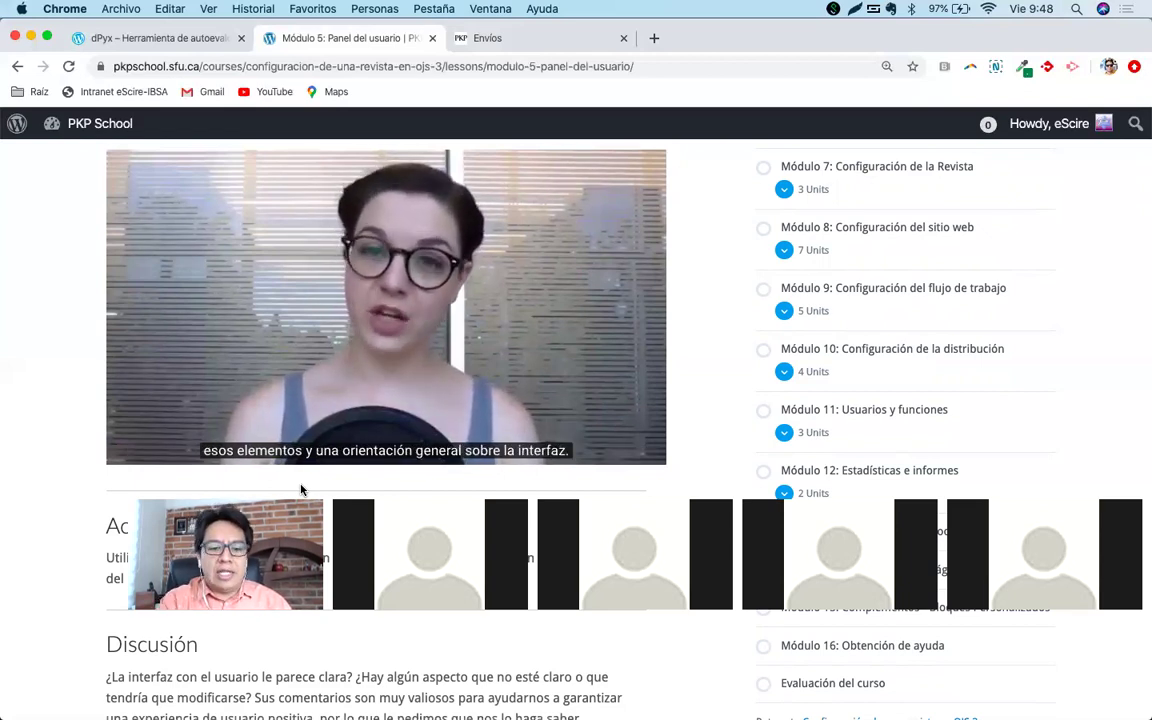
{"action": "left_click", "coordinate": [200, 427]}
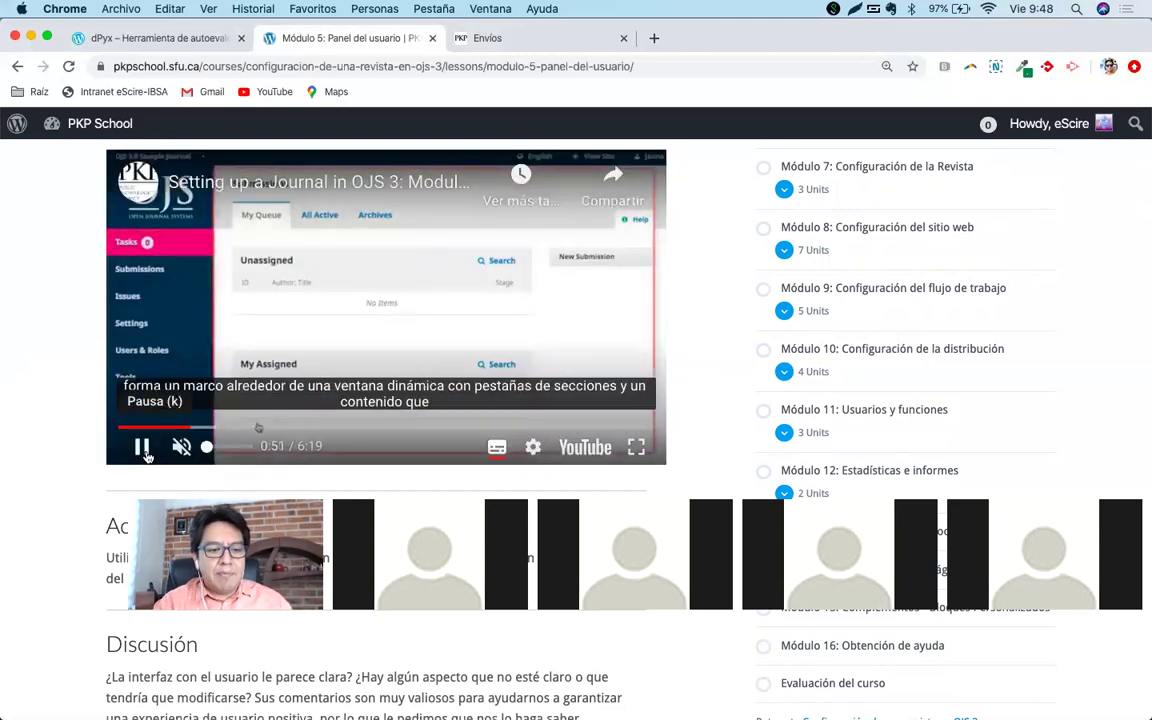
Step: Pause the video, dismiss the suggested videos, view it full screen, exit, and resume playback
{"action": "left_click", "coordinate": [141, 446]}
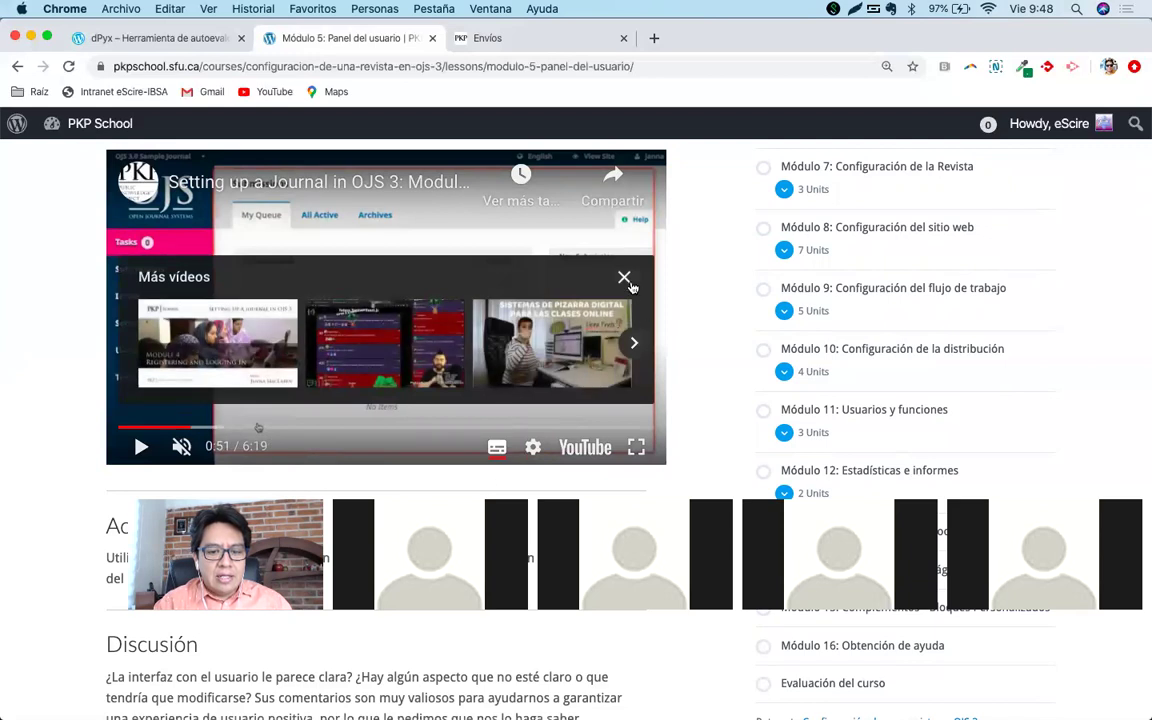
{"action": "left_click", "coordinate": [624, 277]}
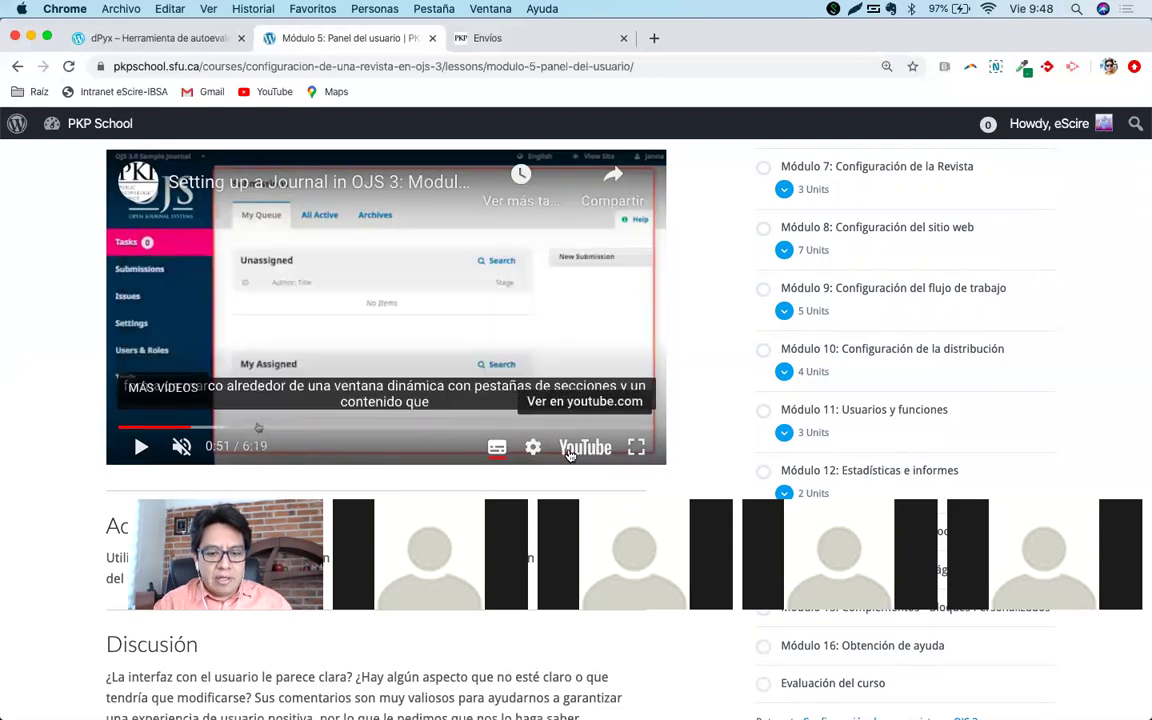
{"action": "left_click", "coordinate": [634, 448]}
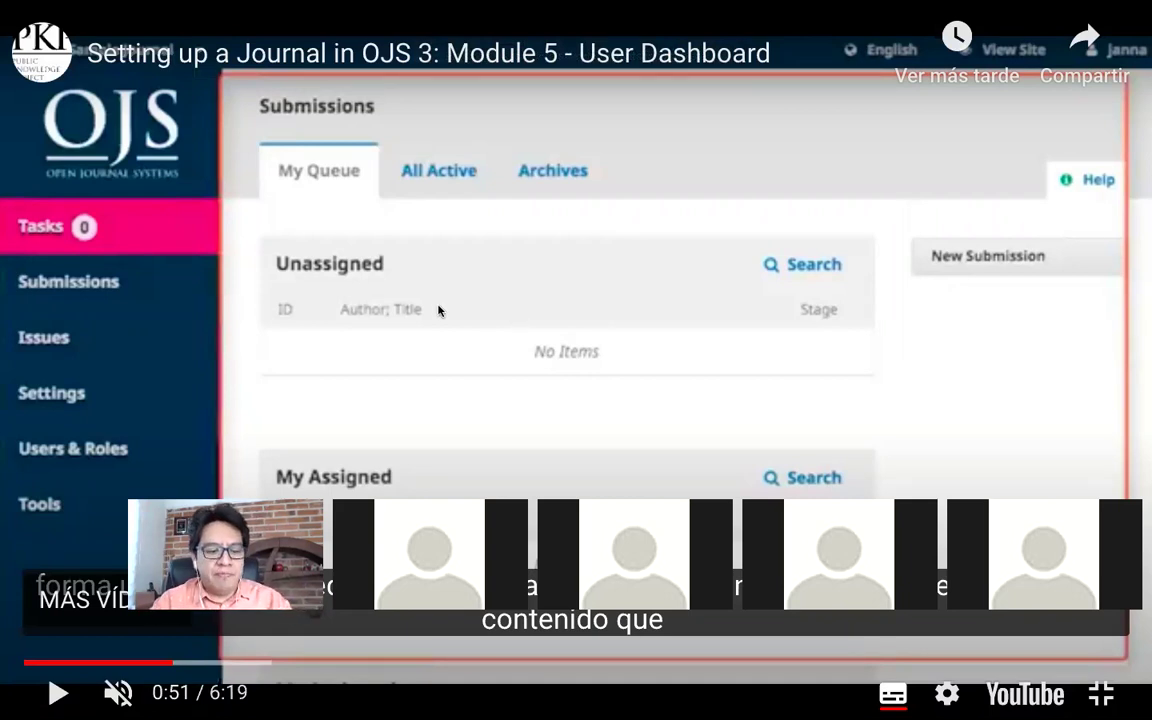
{"action": "key", "text": "Escape"}
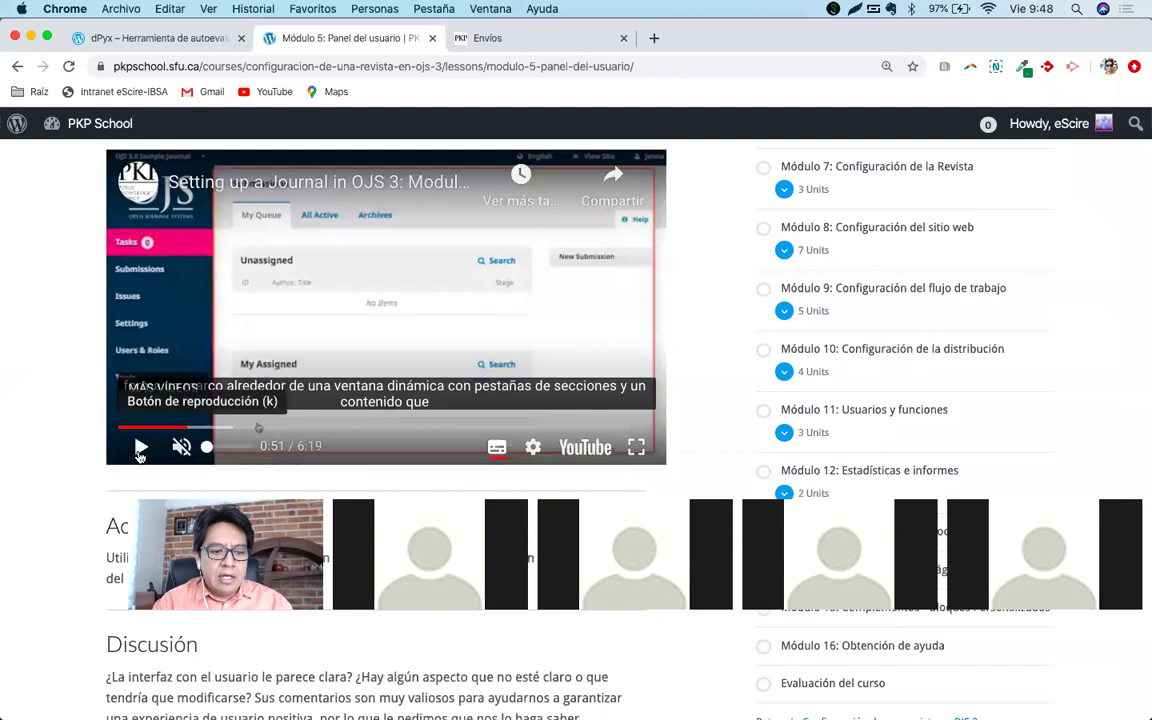
{"action": "left_click", "coordinate": [139, 456]}
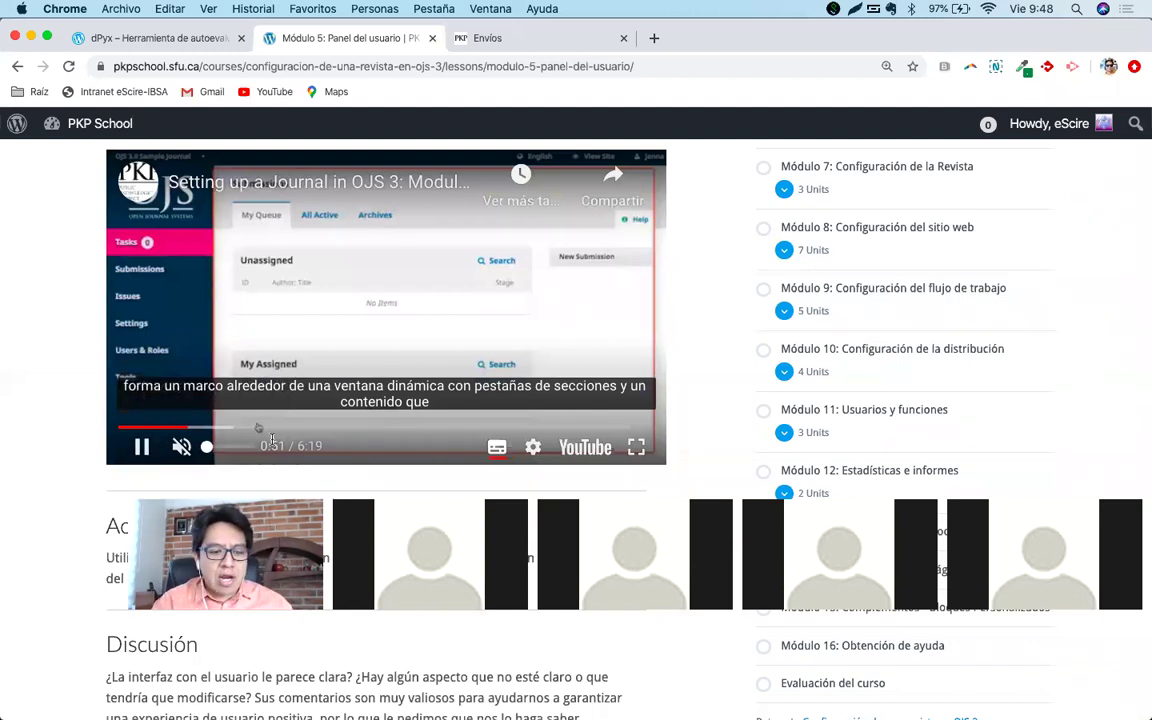
Step: Skip the video through 2:10, 3:21, 4:51 and 5:43, pause at 5:45, and return to Envíos
{"action": "left_click", "coordinate": [302, 429]}
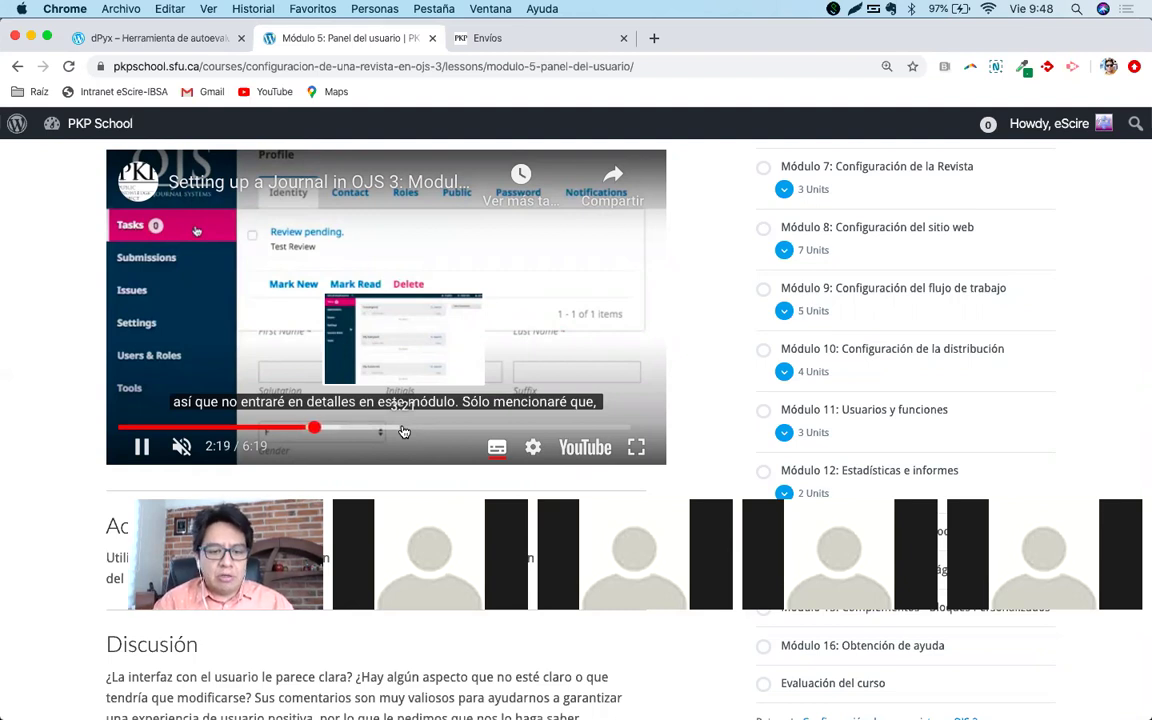
{"action": "left_click", "coordinate": [404, 428]}
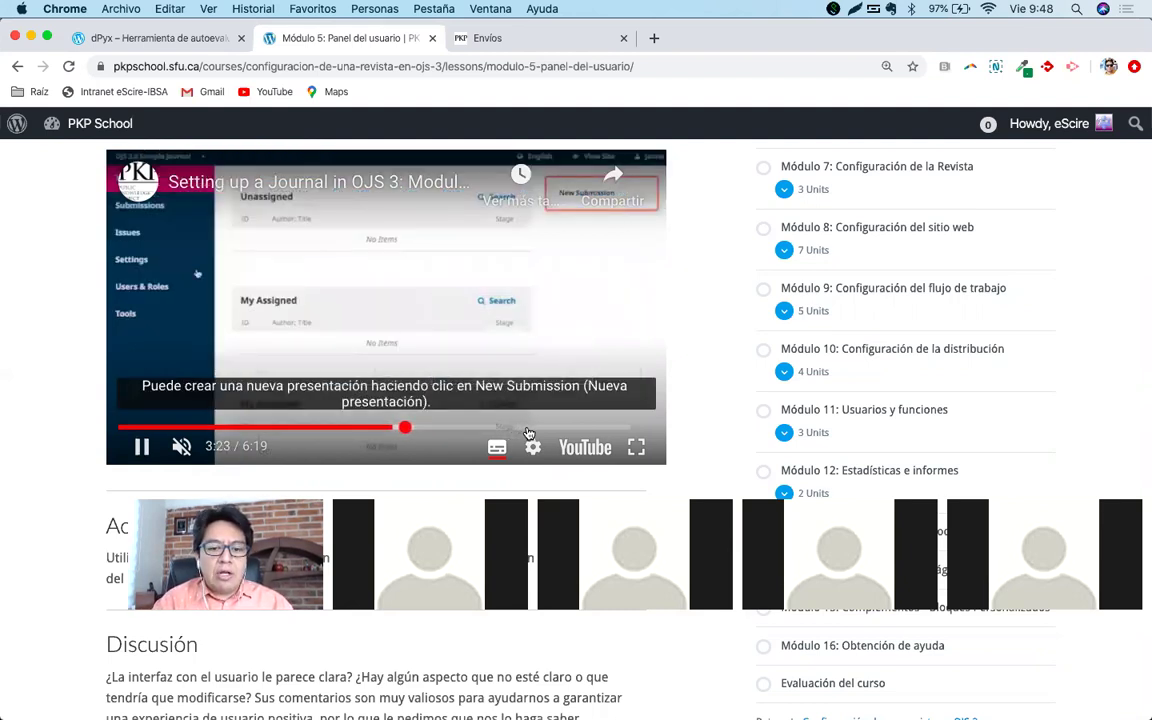
{"action": "left_click", "coordinate": [528, 428]}
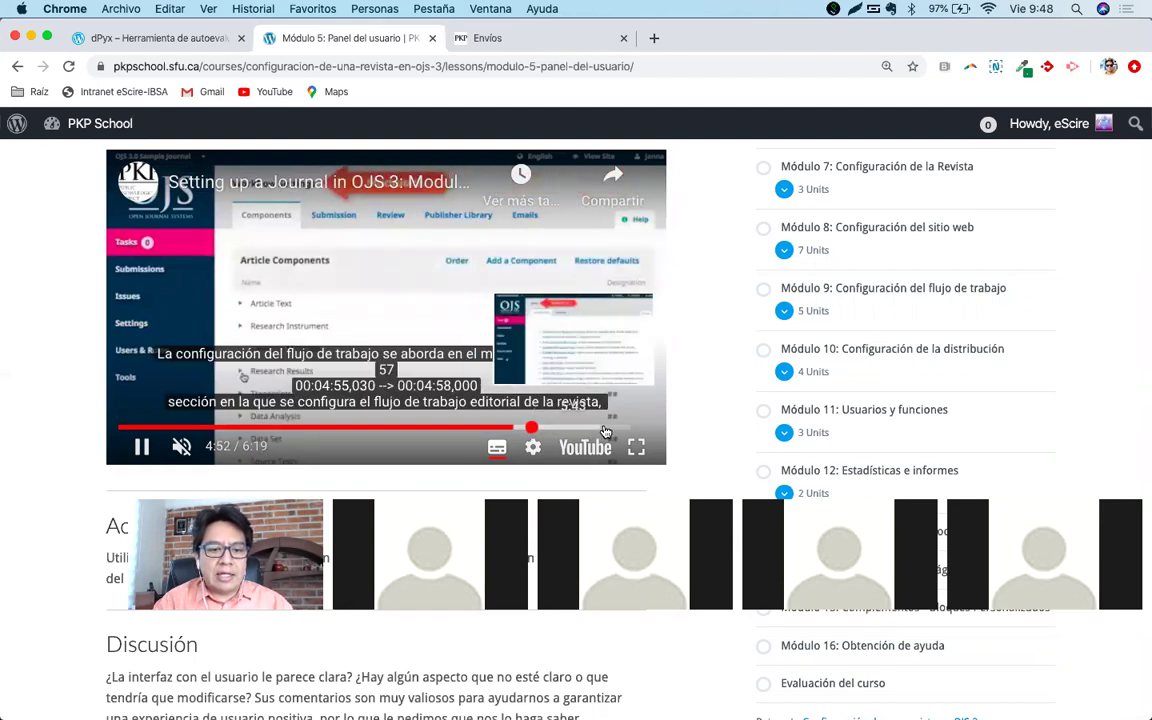
{"action": "left_click", "coordinate": [603, 428]}
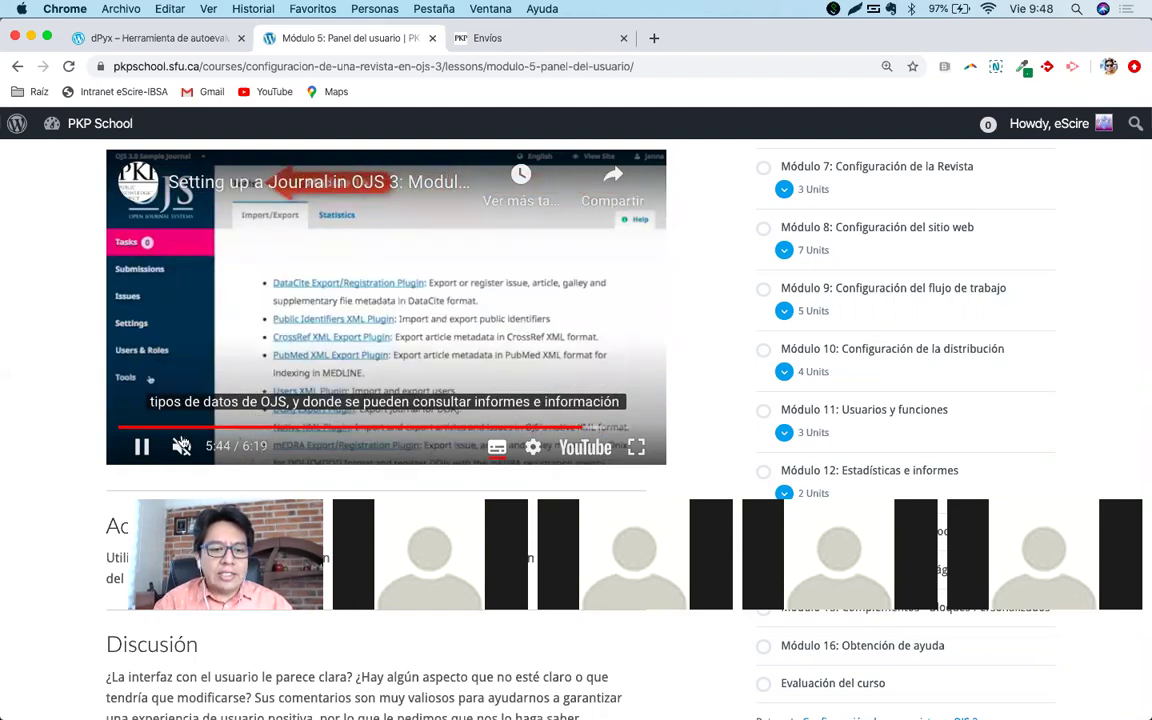
{"action": "left_click", "coordinate": [142, 449]}
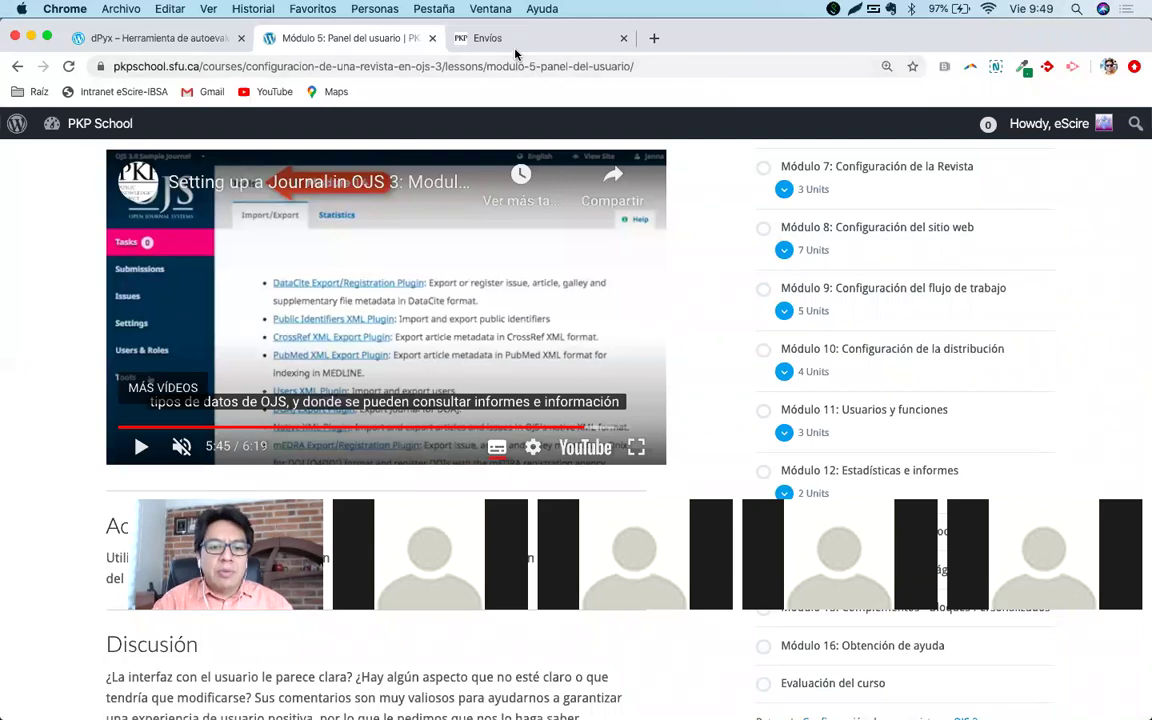
{"action": "left_click", "coordinate": [470, 42]}
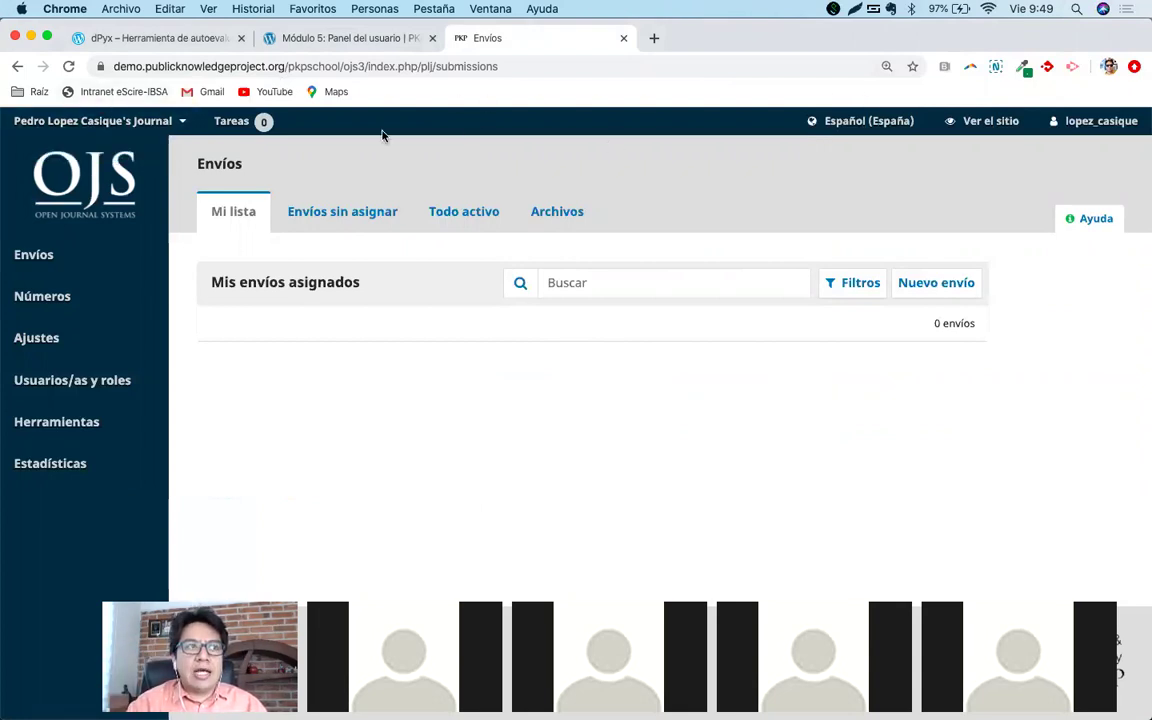
Step: Bring up the link options menu for 'Ver el sitio' in the OJS top bar
{"action": "mouse_move", "coordinate": [1077, 123]}
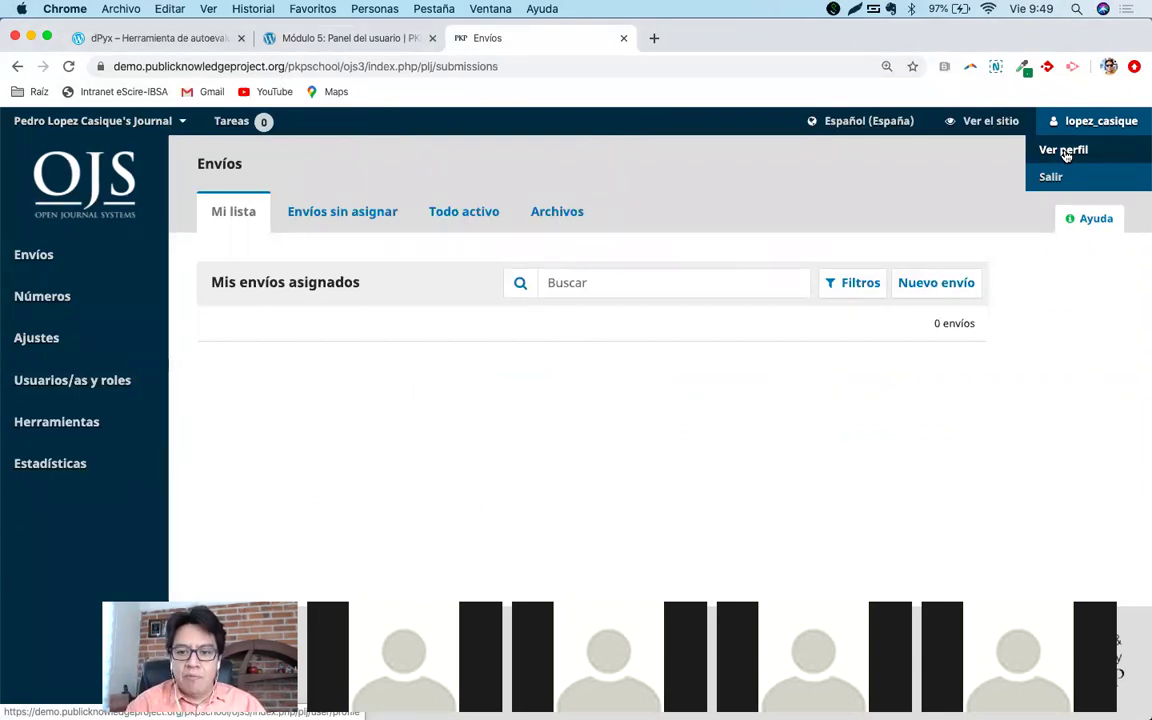
{"action": "mouse_move", "coordinate": [864, 128]}
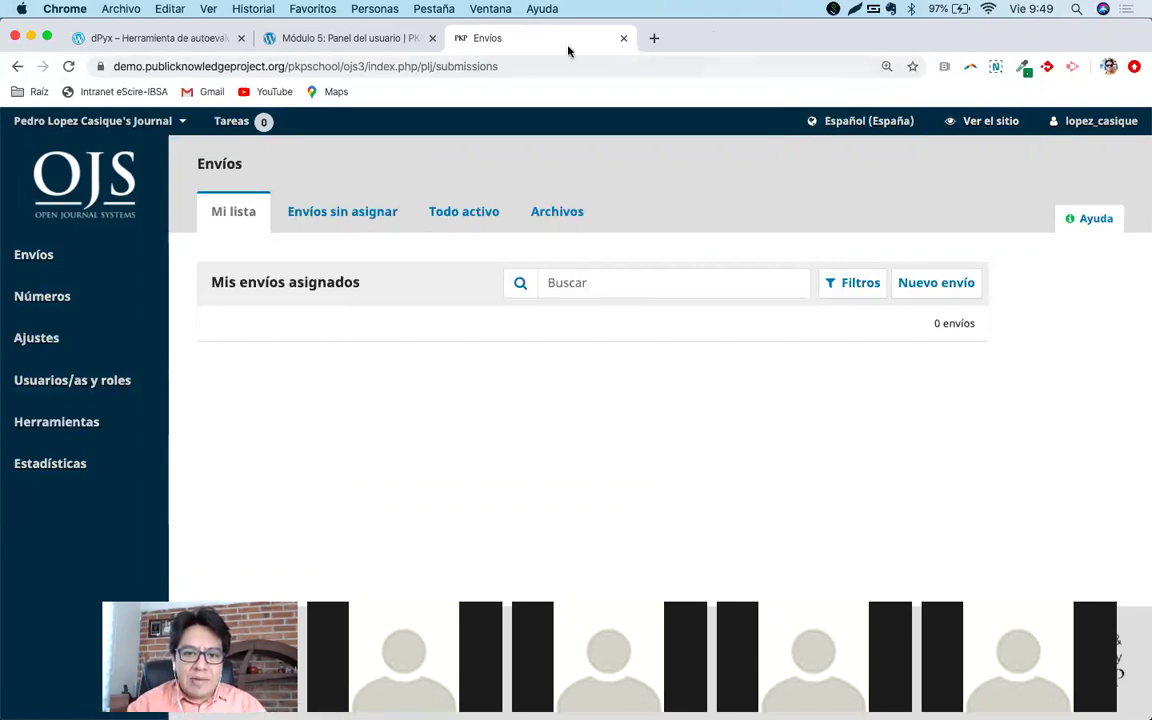
{"action": "right_click", "coordinate": [960, 121]}
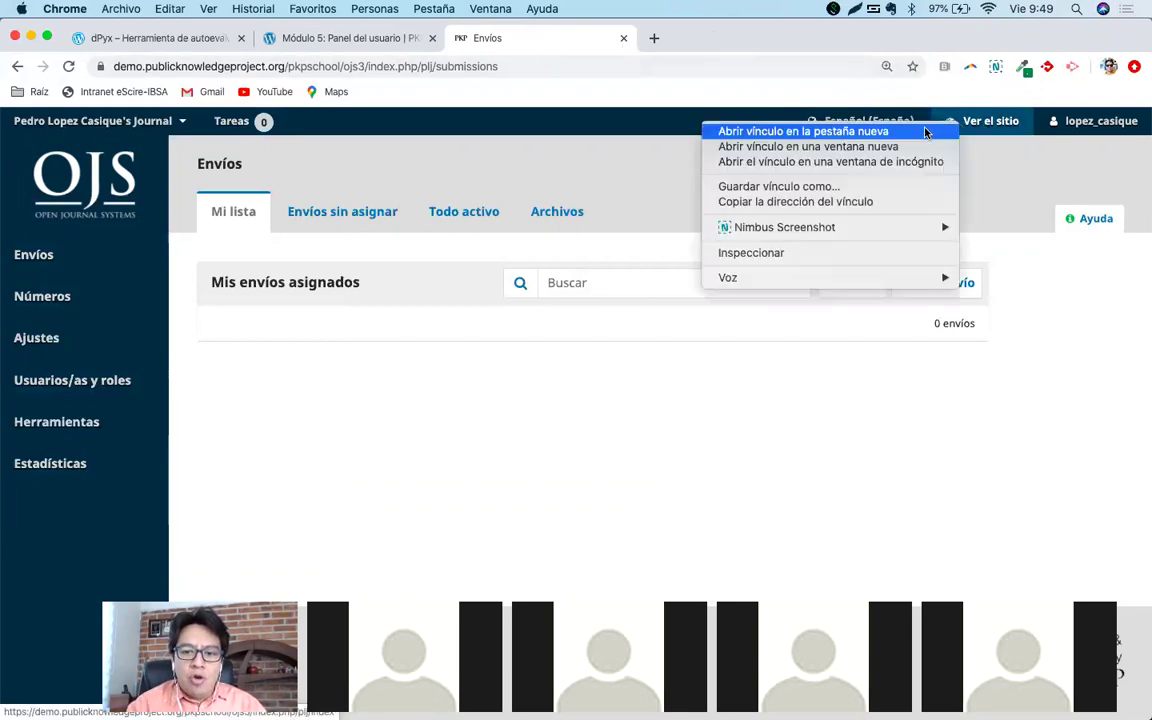
Step: Open the public site in a new tab, view and reload Acerca de > Sobre la revista, then return to Envíos
{"action": "left_click", "coordinate": [735, 131]}
{"action": "left_click", "coordinate": [722, 40]}
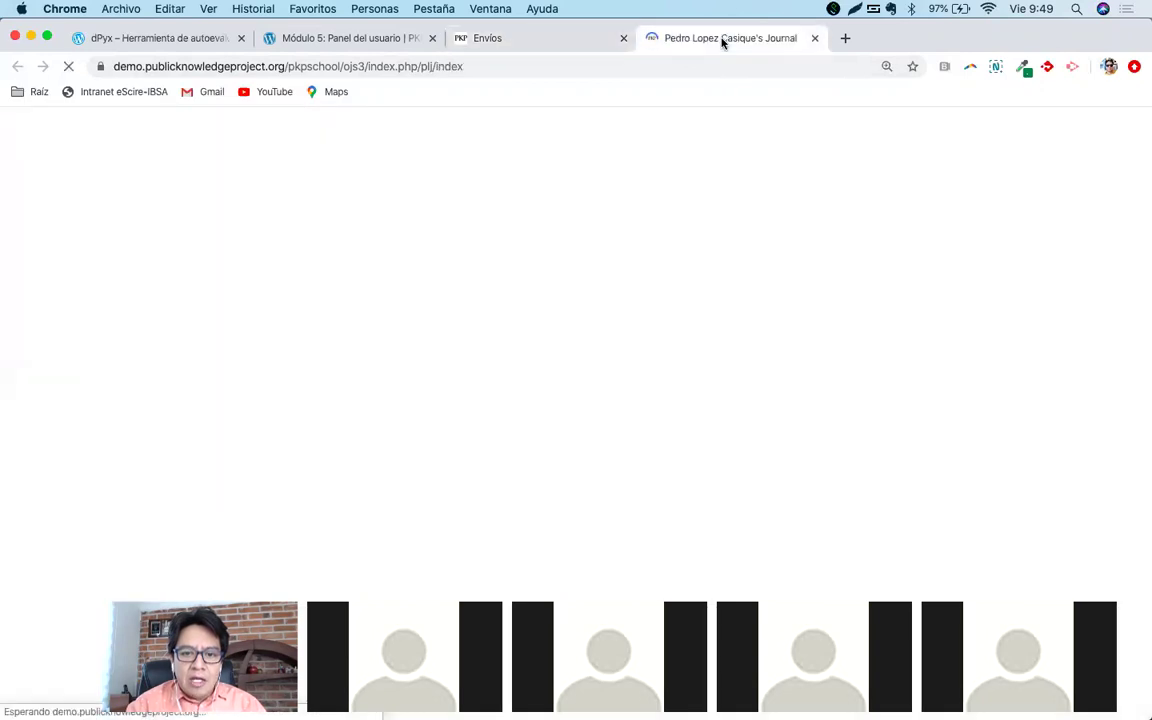
{"action": "mouse_move", "coordinate": [240, 221]}
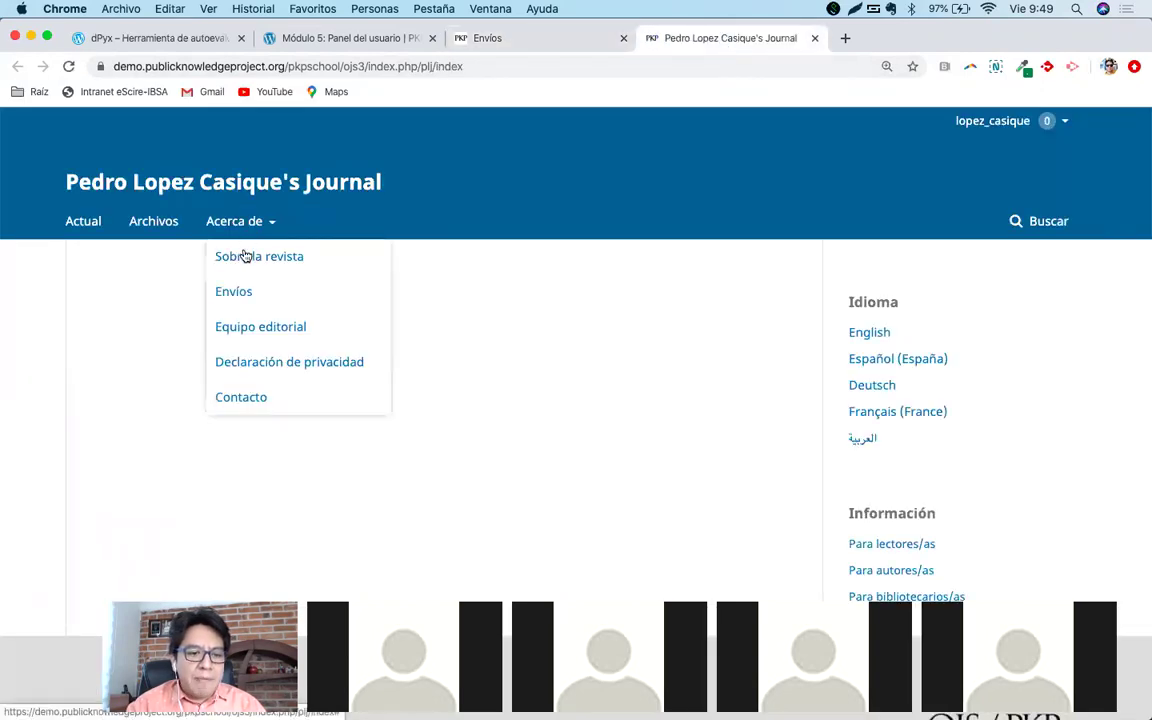
{"action": "left_click", "coordinate": [306, 264]}
{"action": "scroll", "coordinate": [608, 170], "scroll_direction": "down", "scroll_amount": 2}
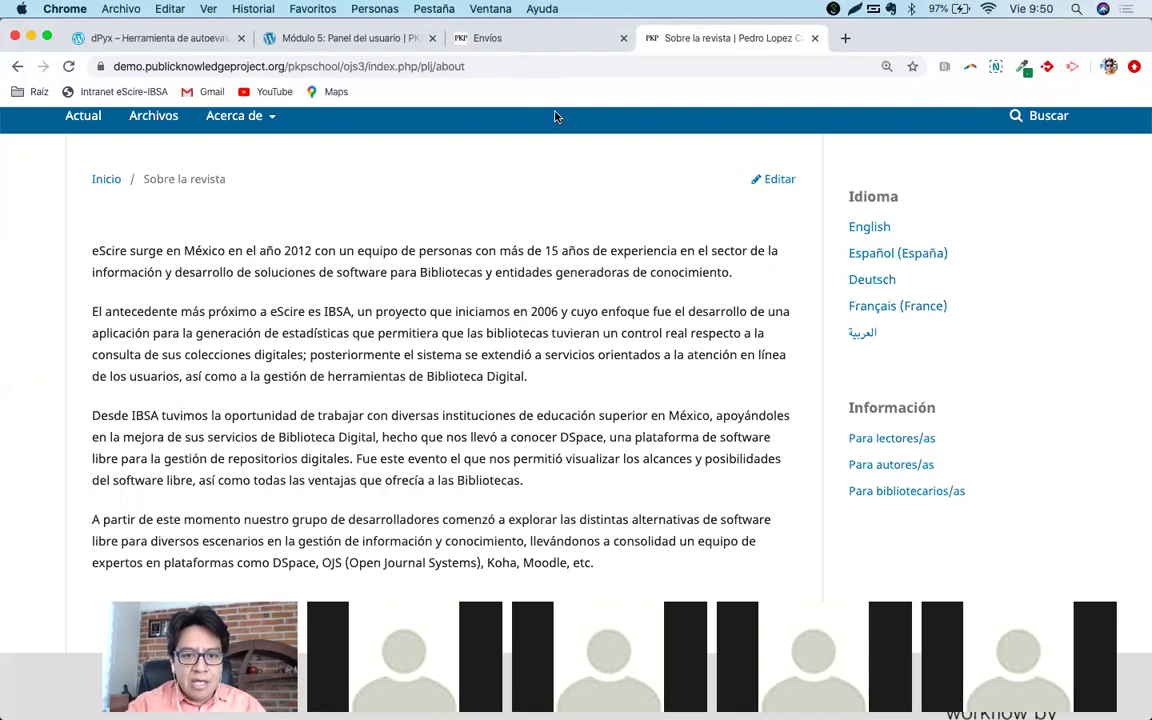
{"action": "left_click", "coordinate": [68, 66]}
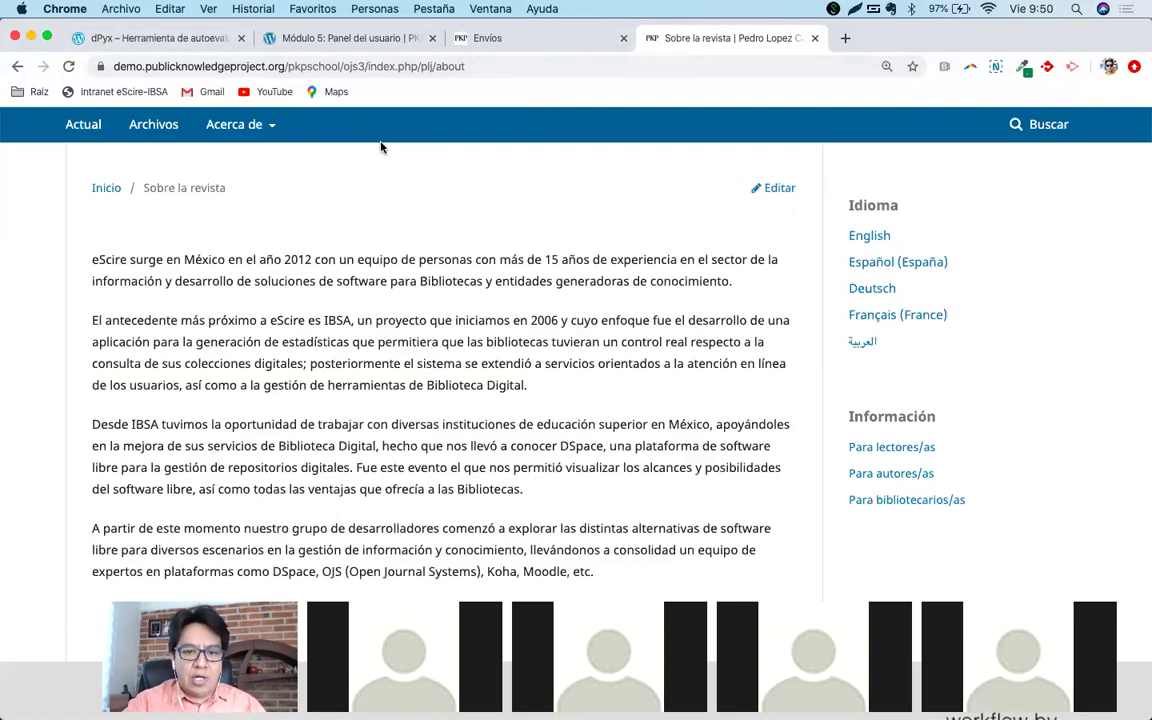
{"action": "left_click", "coordinate": [534, 52]}
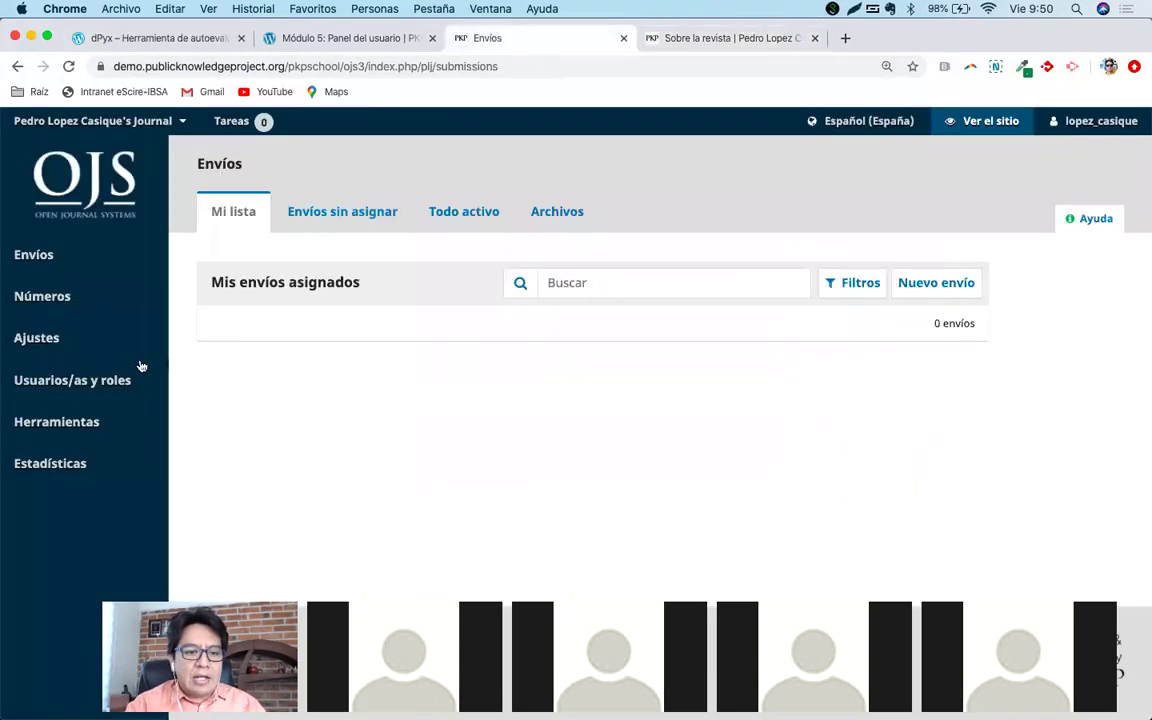
{"action": "mouse_move", "coordinate": [160, 337]}
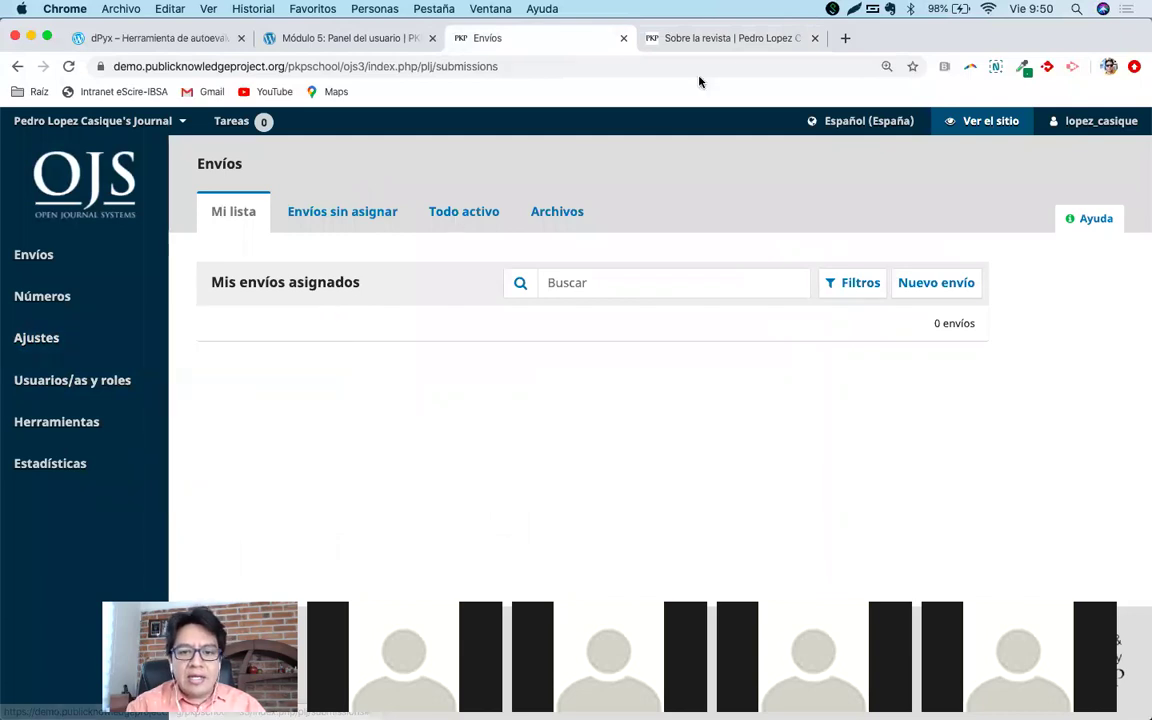
{"action": "left_click", "coordinate": [700, 38]}
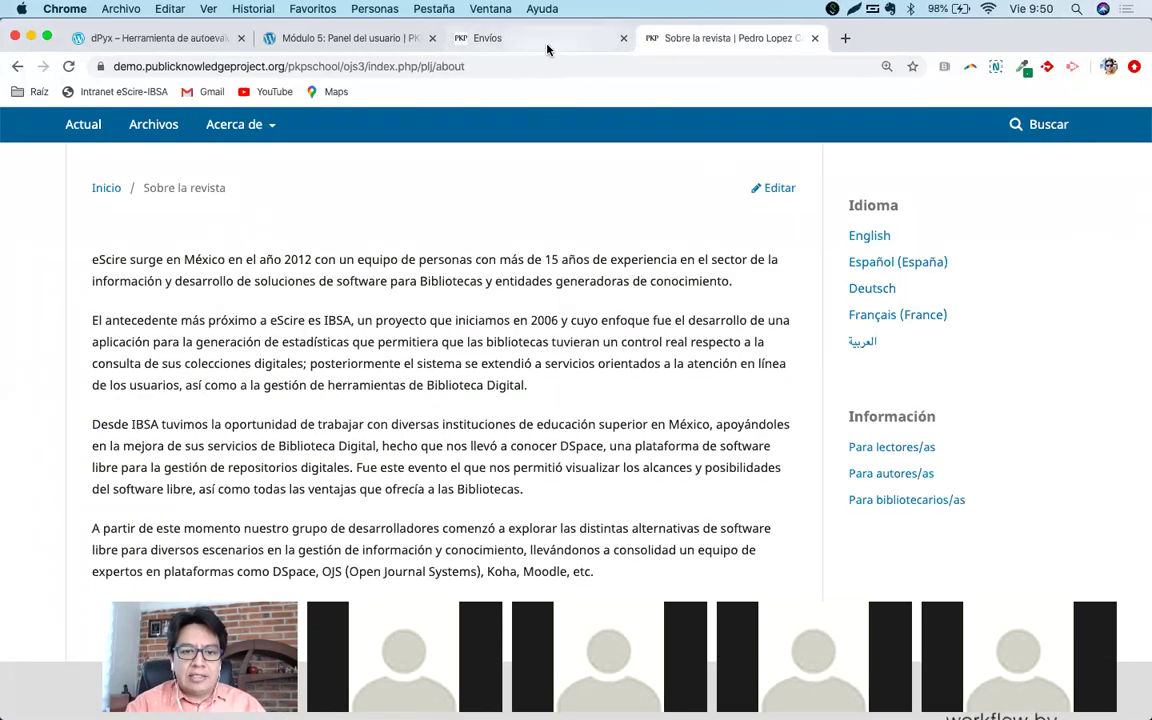
{"action": "left_click", "coordinate": [491, 38]}
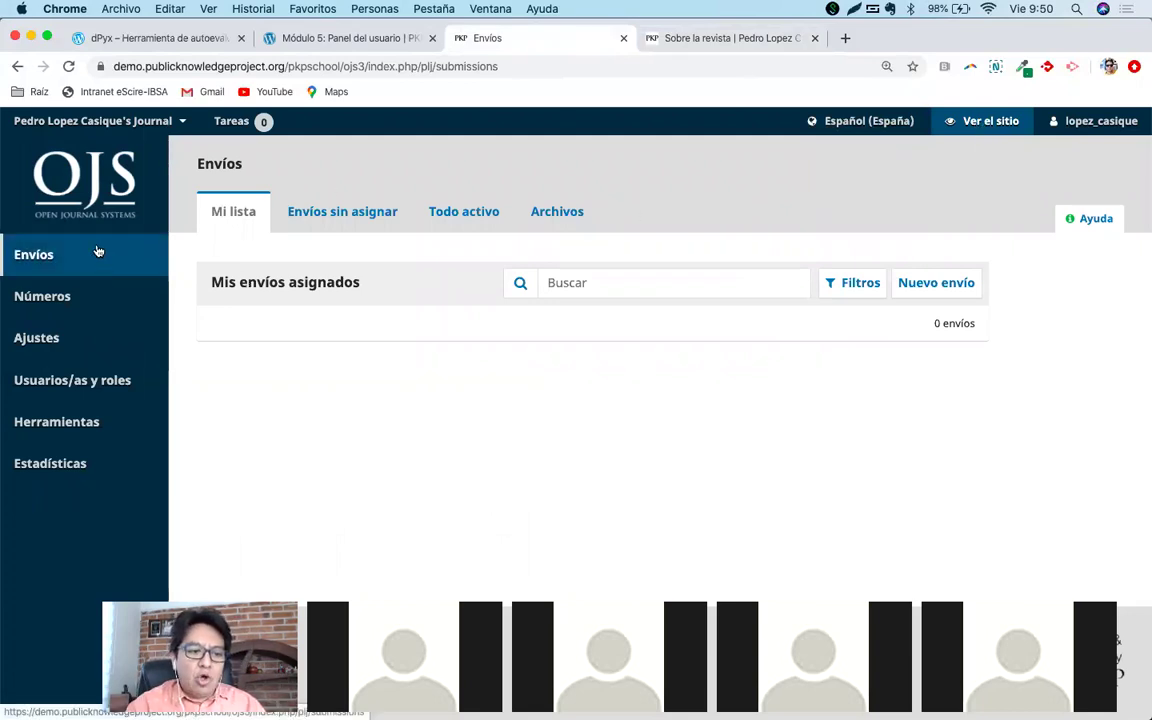
{"action": "mouse_move", "coordinate": [72, 399]}
{"action": "mouse_move", "coordinate": [55, 427]}
{"action": "mouse_move", "coordinate": [46, 334]}
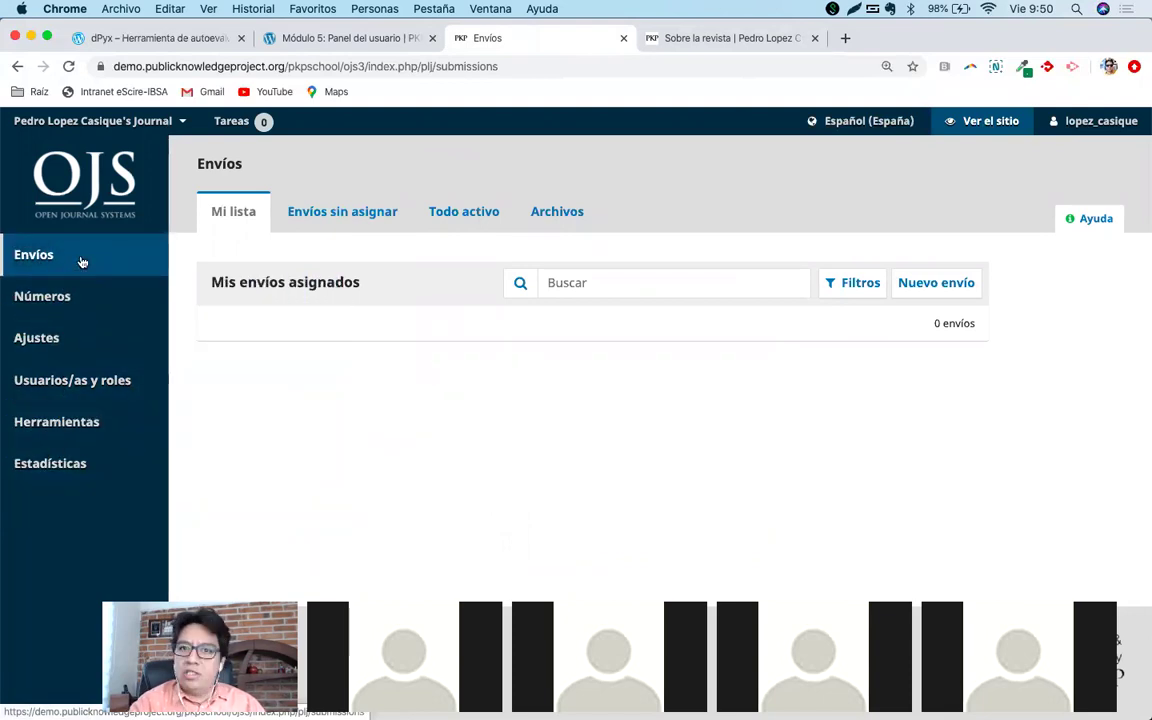
{"action": "mouse_move", "coordinate": [73, 303]}
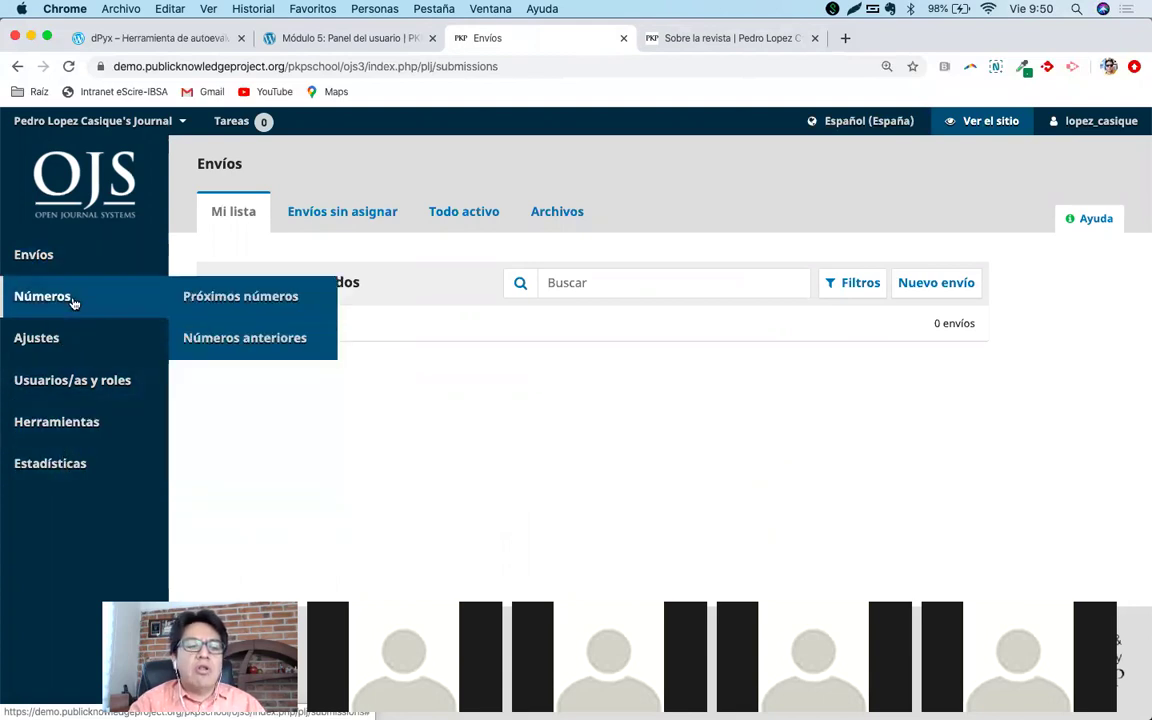
{"action": "mouse_move", "coordinate": [58, 489]}
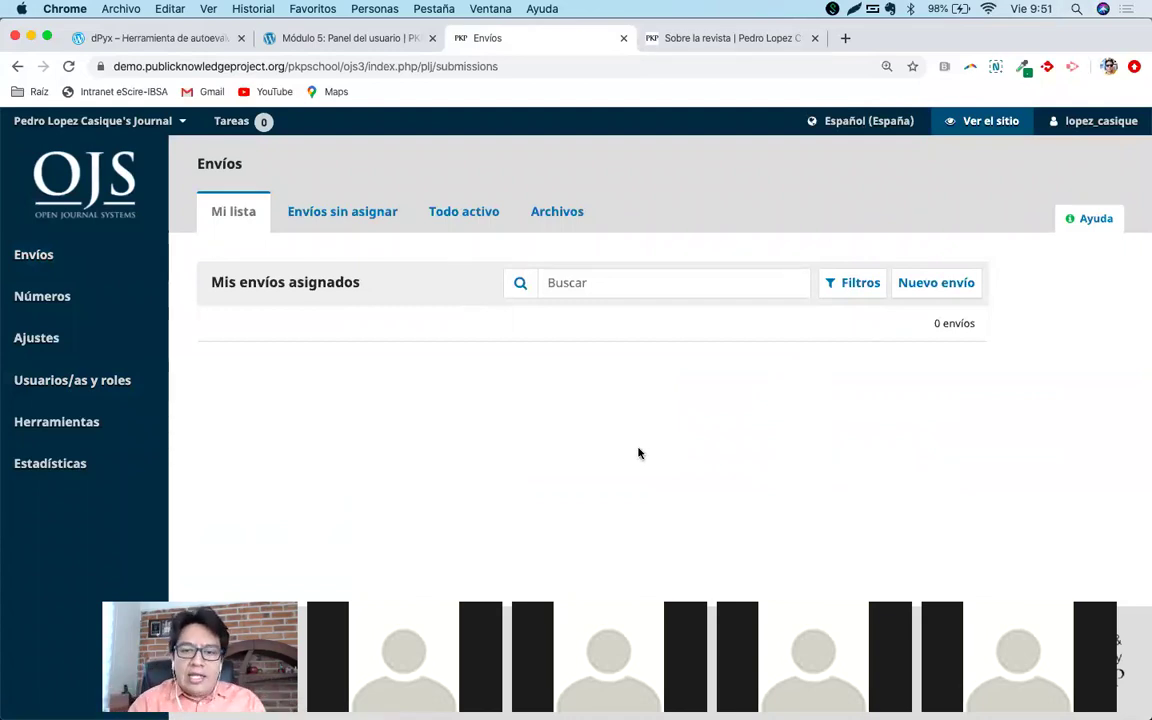
{"action": "left_click", "coordinate": [53, 257]}
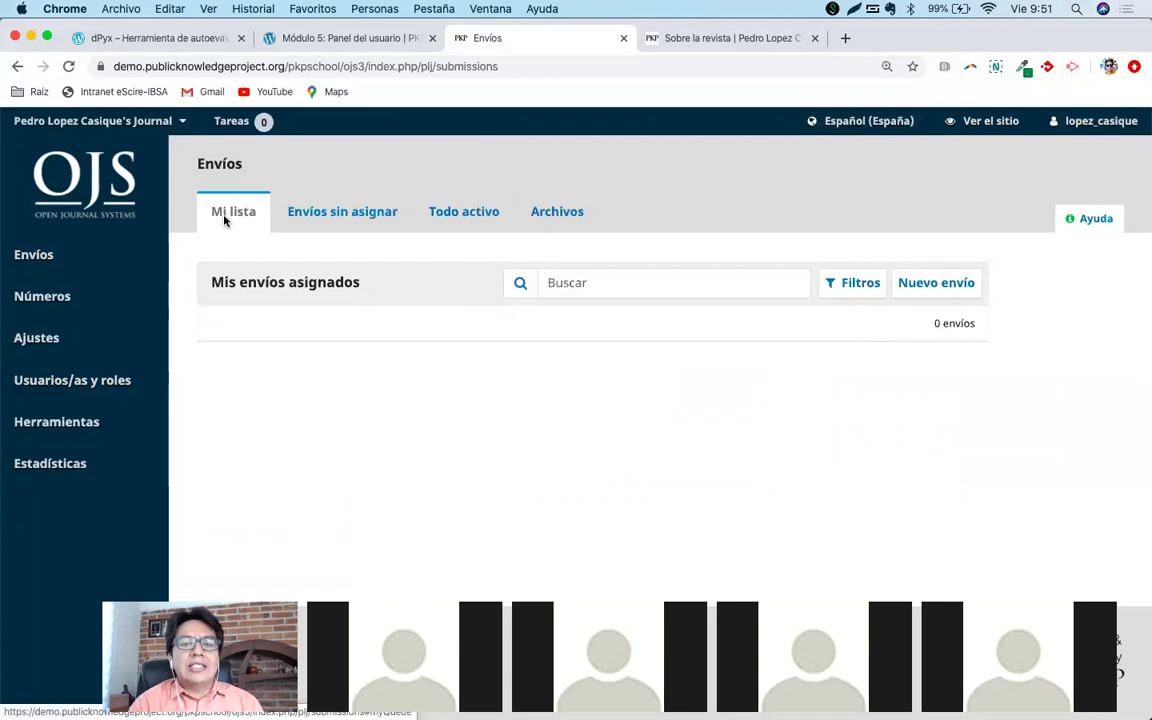
Step: Browse the Envíos sin asignar and Todo activo lists and their Filtros, ending on the empty Archivos list
{"action": "left_click", "coordinate": [331, 216]}
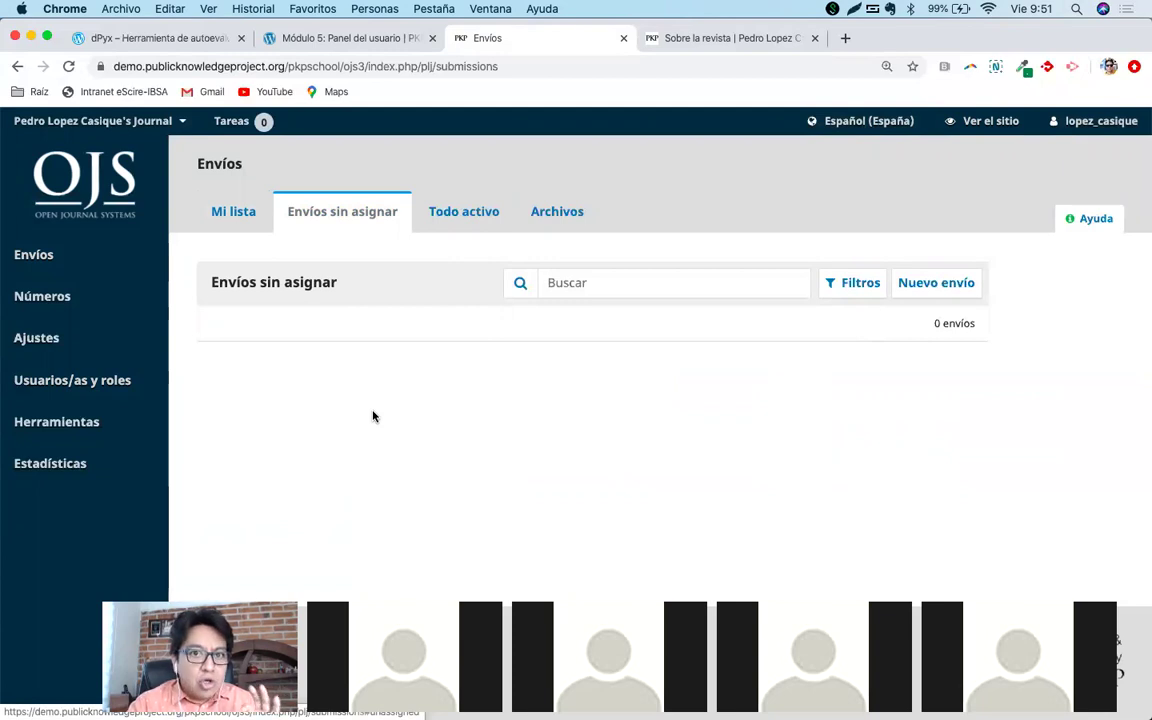
{"action": "left_click", "coordinate": [464, 220]}
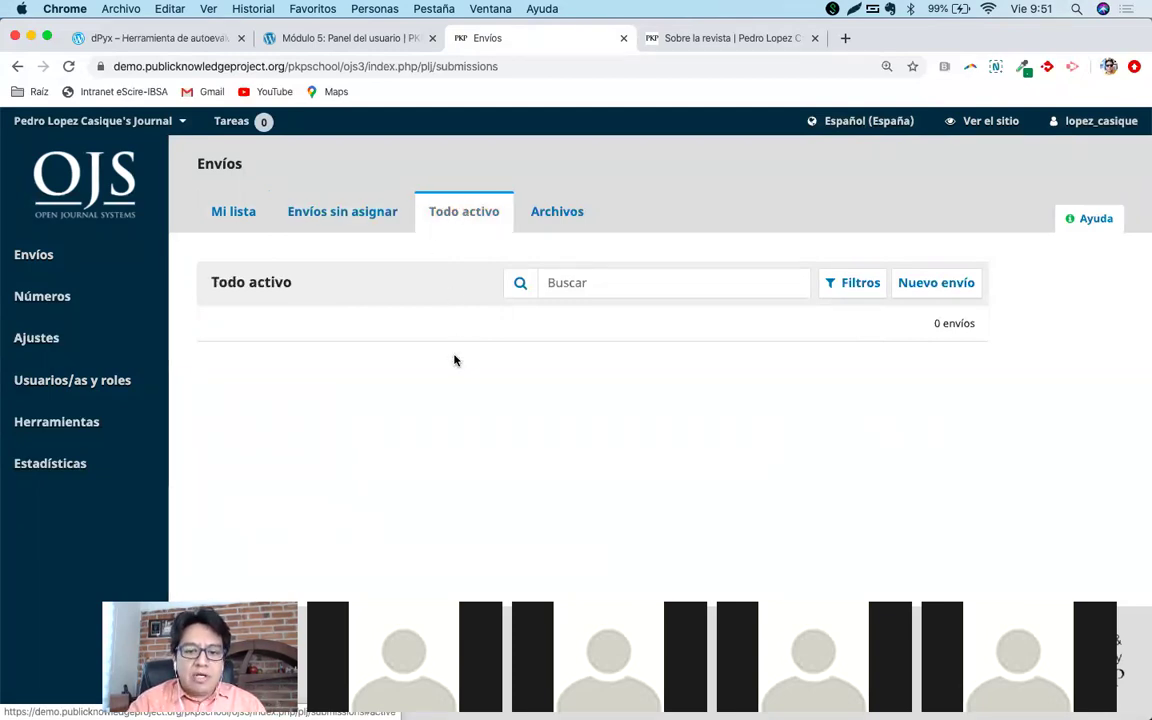
{"action": "left_click", "coordinate": [848, 288]}
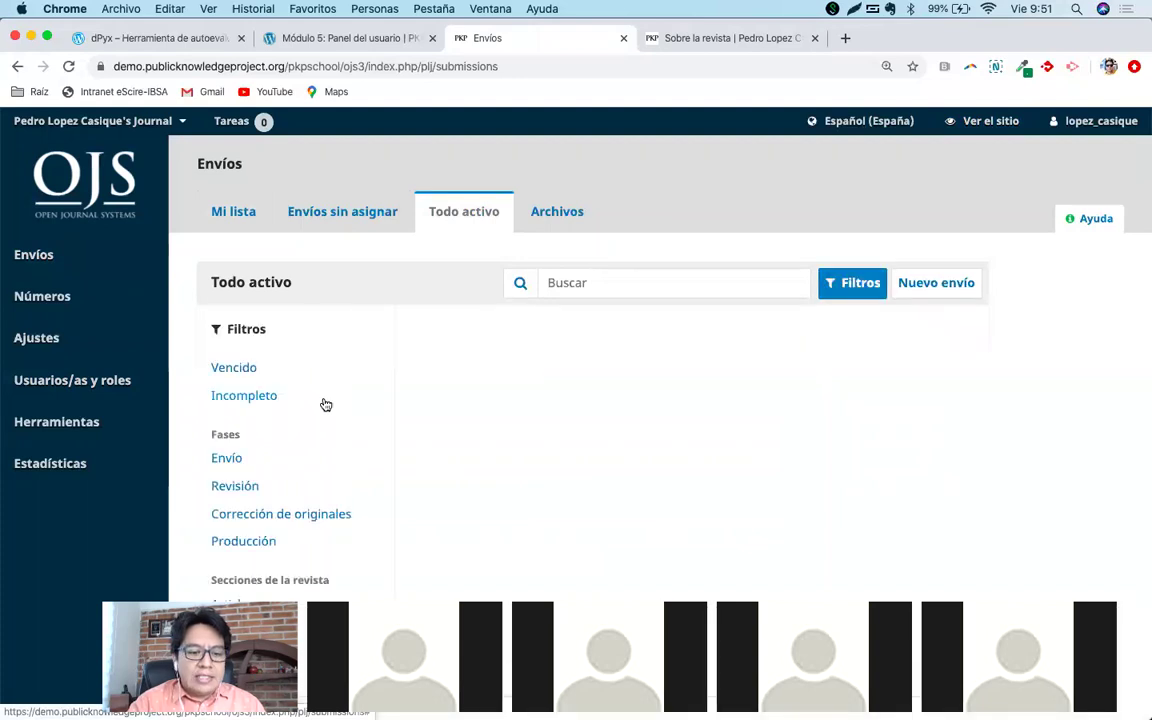
{"action": "scroll", "coordinate": [325, 404], "scroll_direction": "down", "scroll_amount": 3}
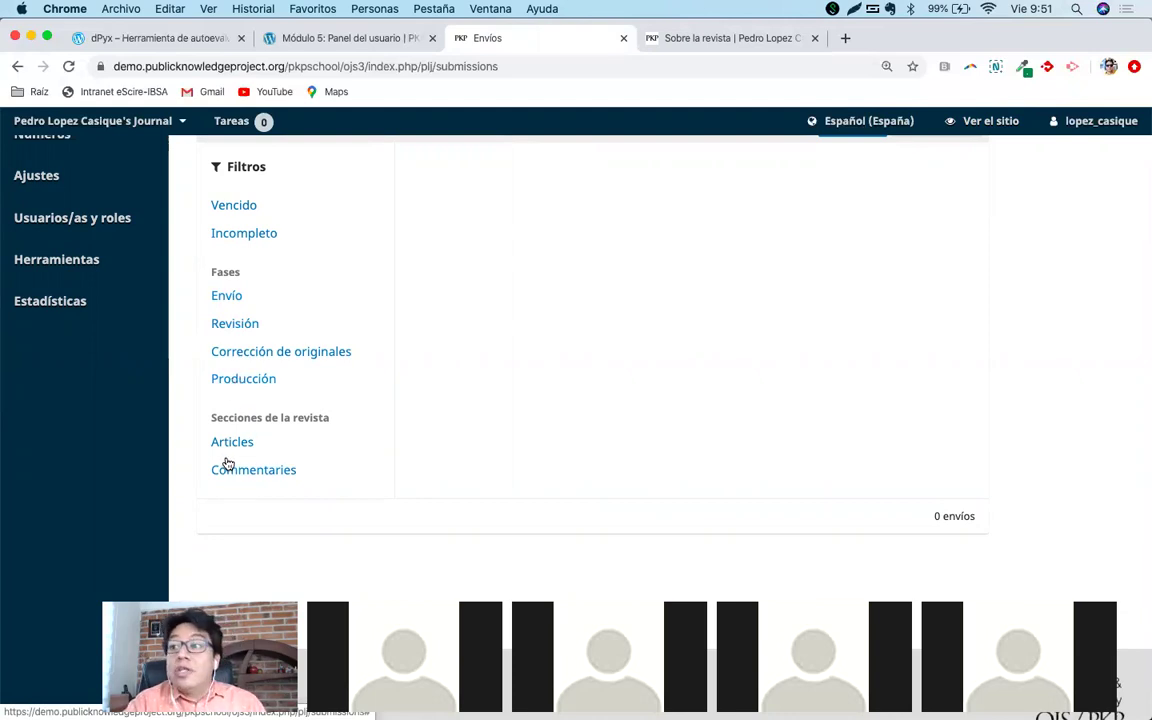
{"action": "scroll", "coordinate": [265, 412], "scroll_direction": "up", "scroll_amount": 3}
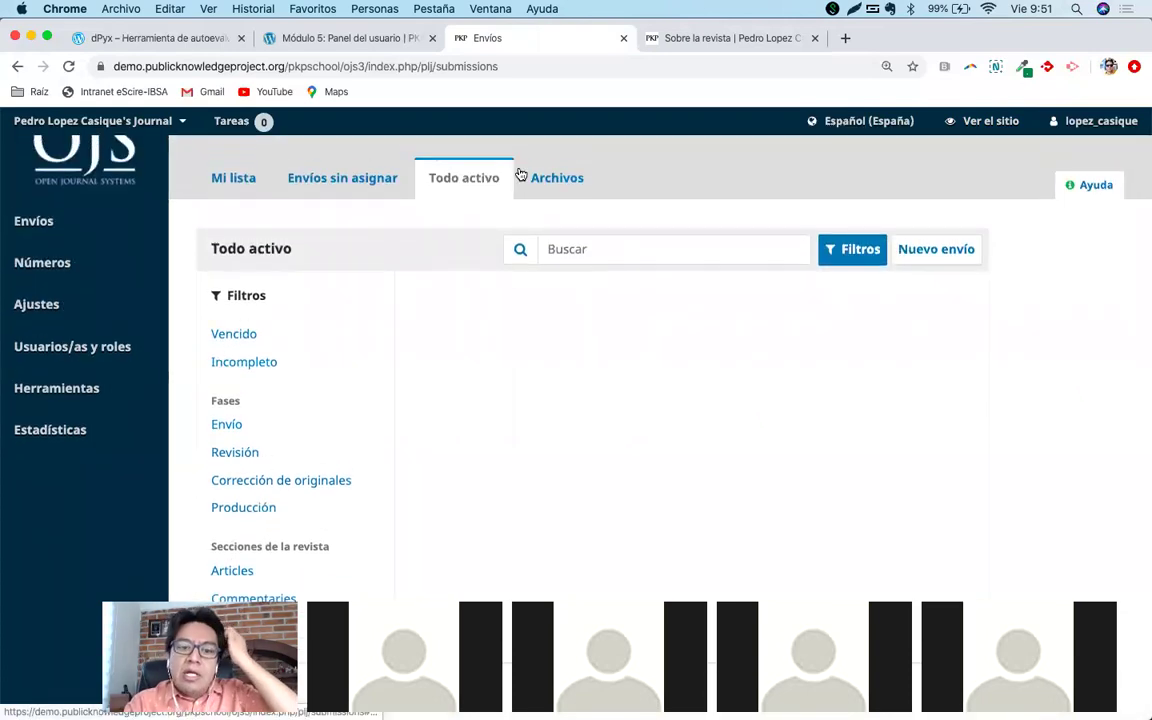
{"action": "left_click", "coordinate": [548, 177]}
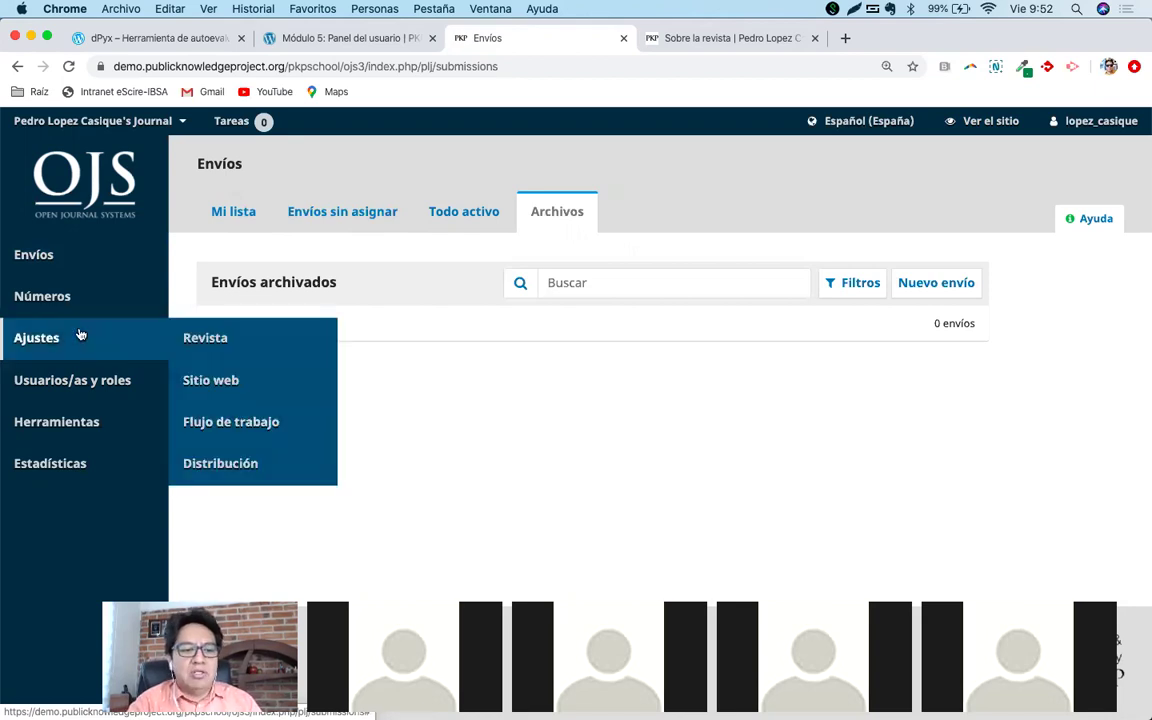
Step: Open Números > Próximos números, then view the empty Números anteriores list
{"action": "mouse_move", "coordinate": [44, 299]}
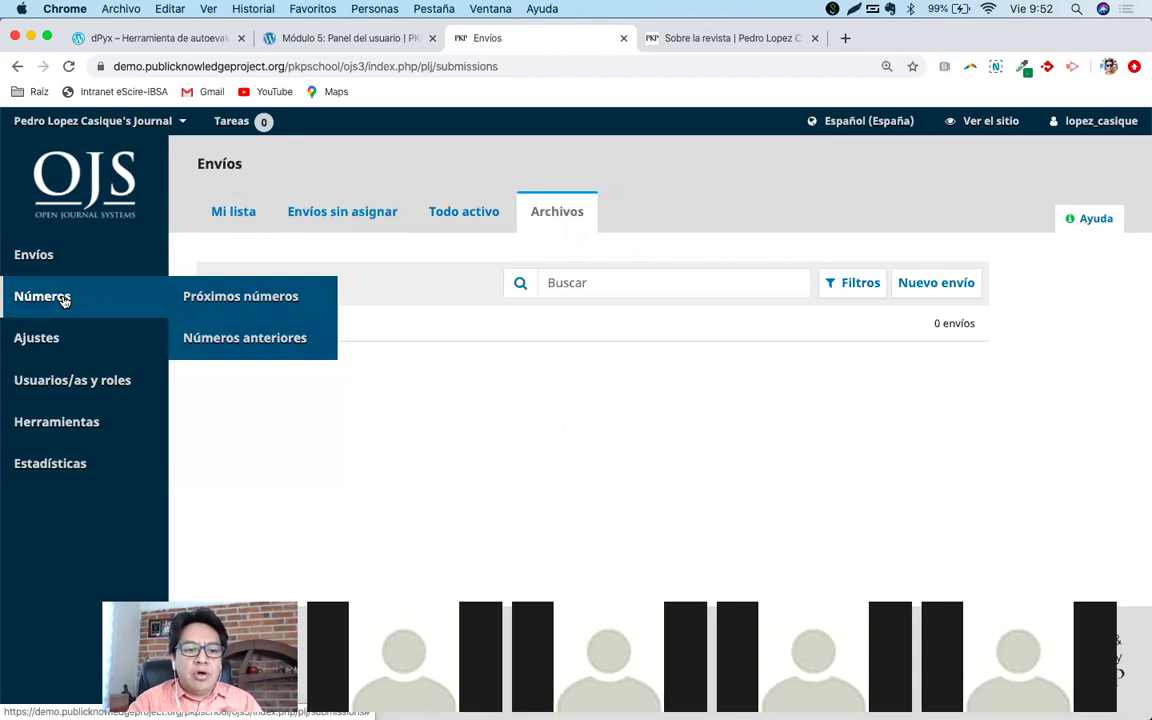
{"action": "left_click", "coordinate": [224, 298]}
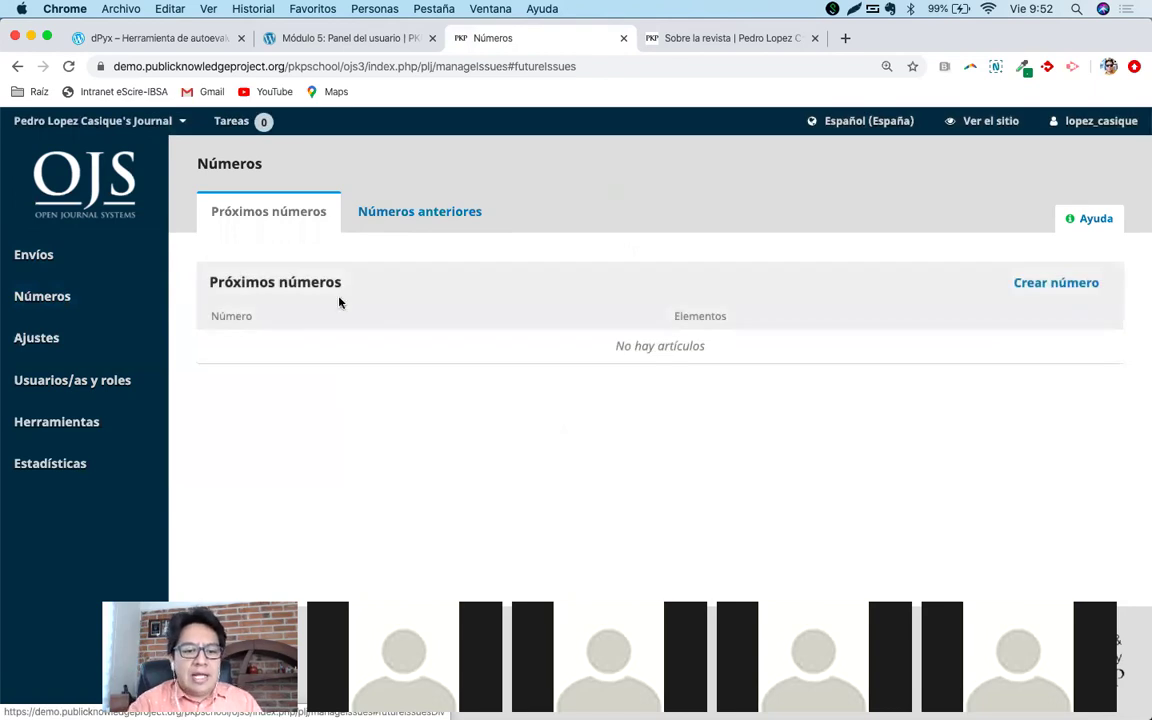
{"action": "left_click", "coordinate": [380, 222]}
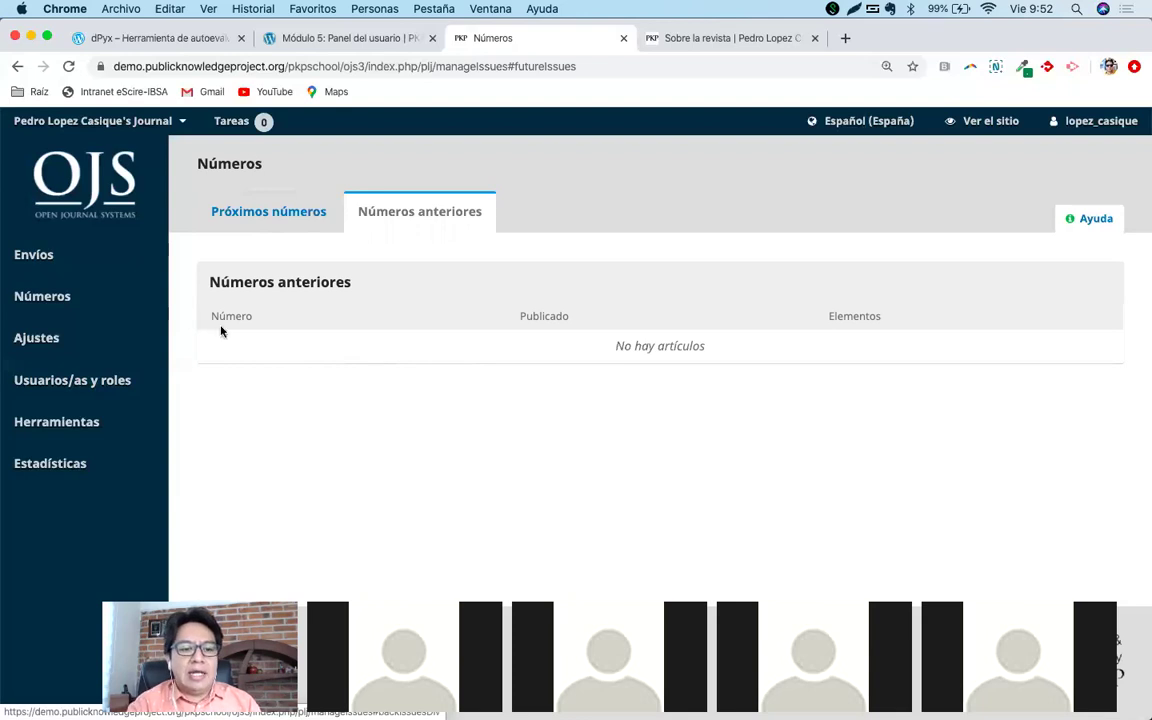
{"action": "mouse_move", "coordinate": [87, 302]}
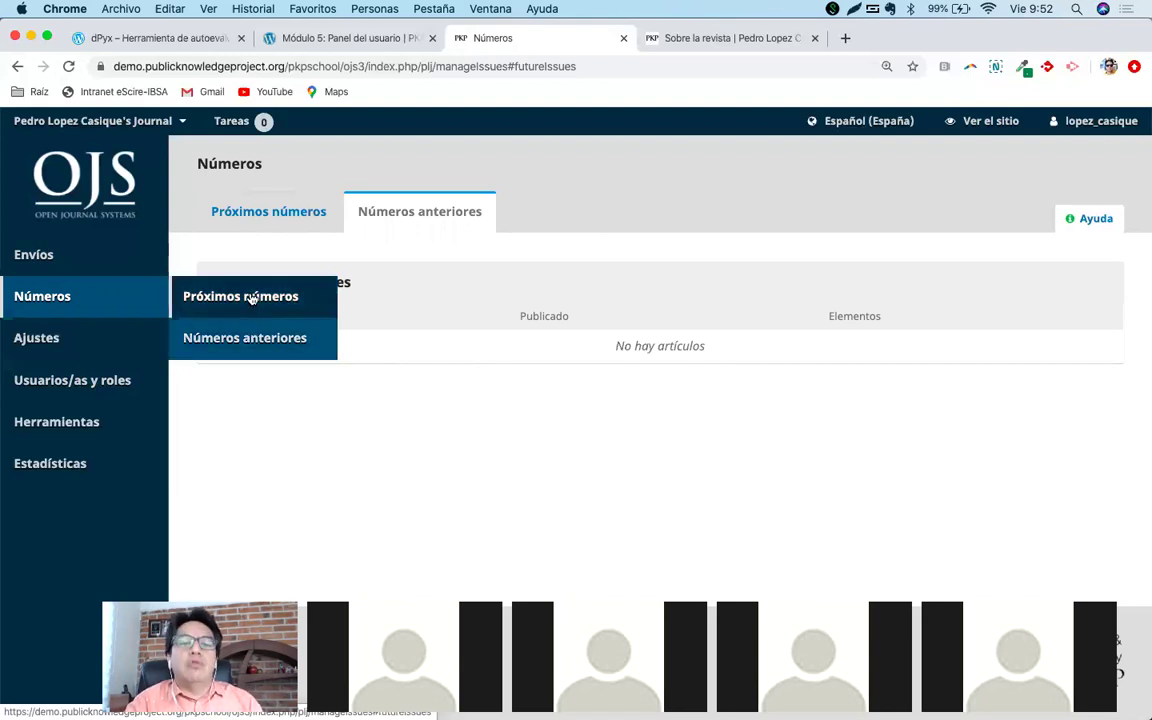
Step: Reopen Envíos from the sidebar, landing on the Mi lista tab with 0 envíos
{"action": "left_click", "coordinate": [90, 259]}
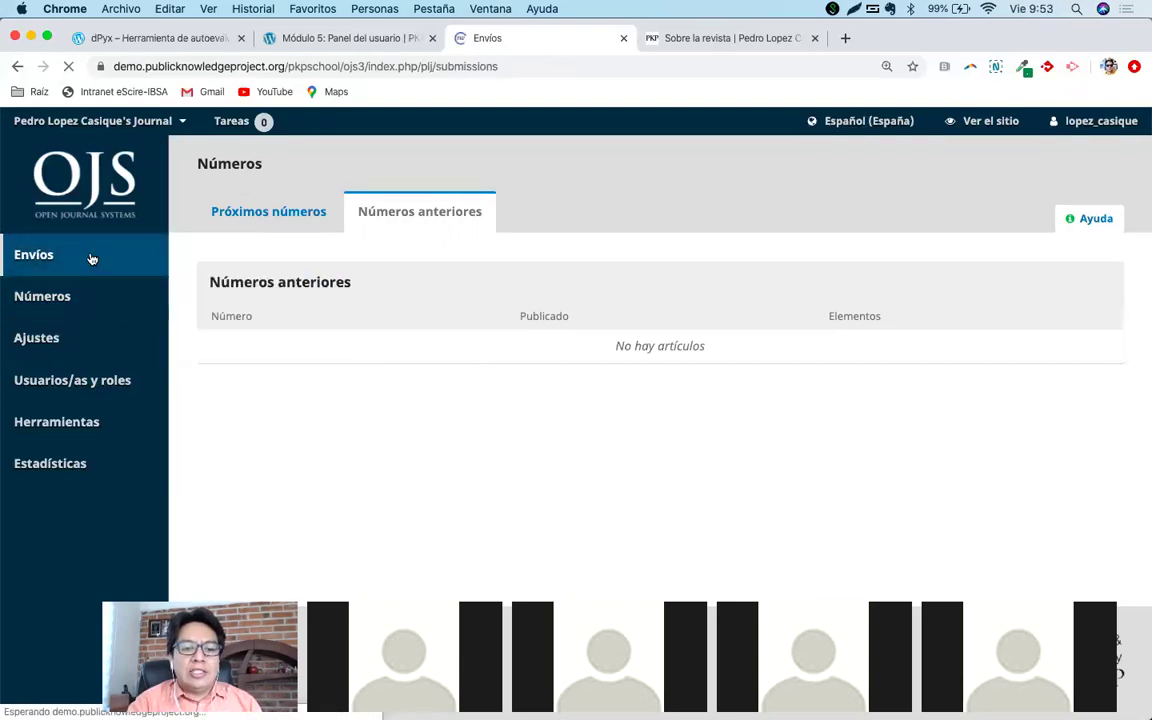
{"action": "left_click", "coordinate": [48, 290]}
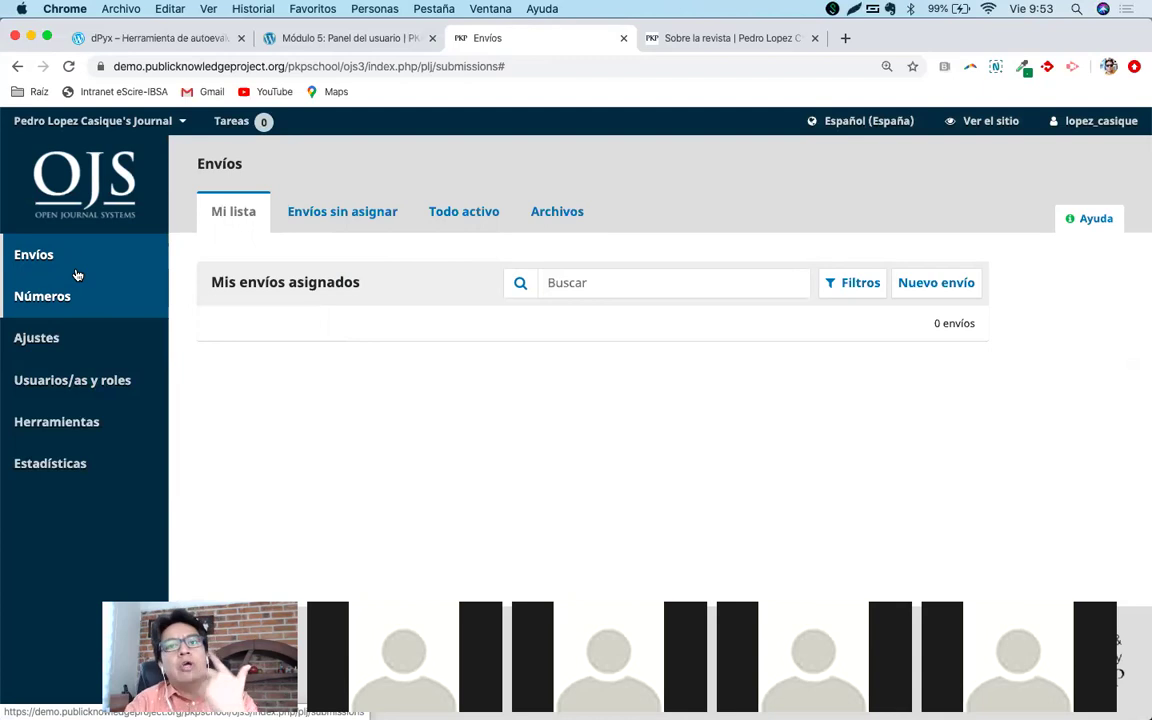
{"action": "mouse_move", "coordinate": [66, 336]}
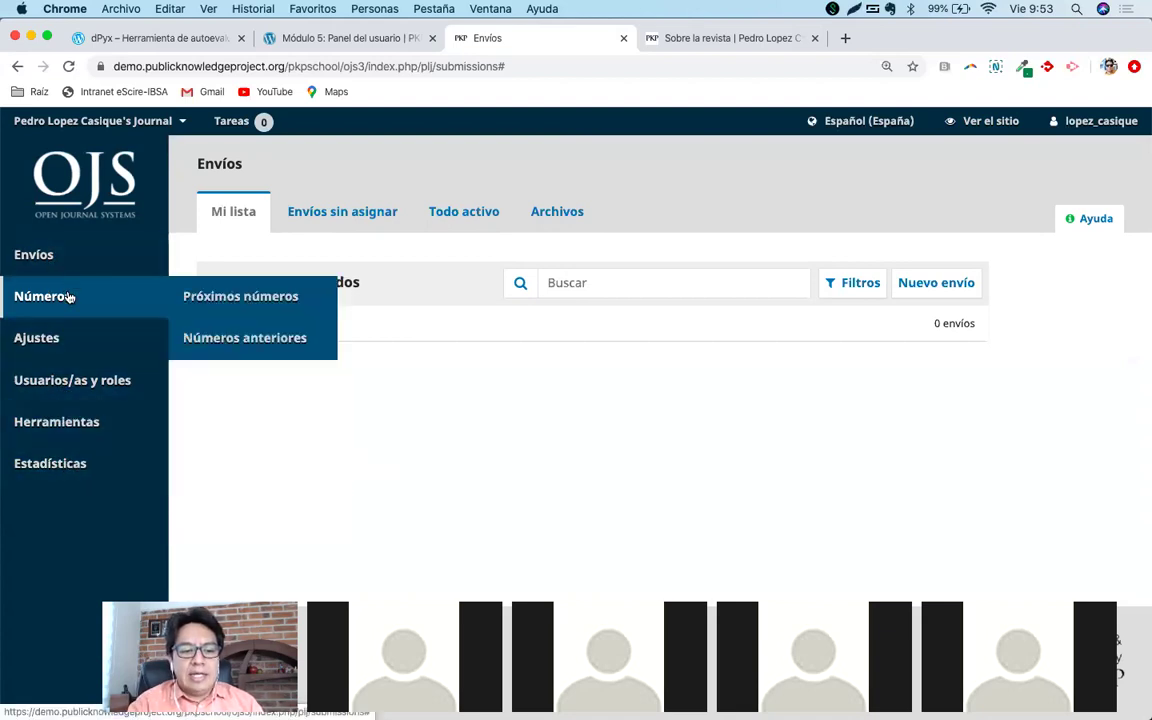
{"action": "mouse_move", "coordinate": [75, 436]}
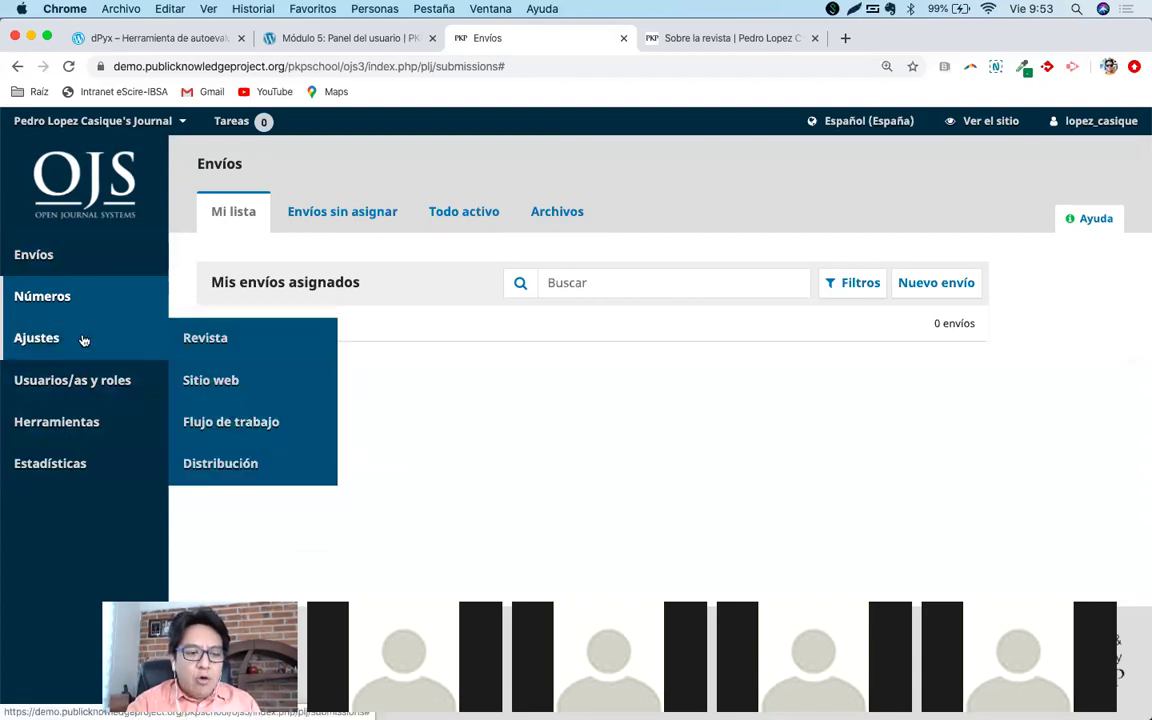
Step: Open Ajustes > Revista settings, then switch to the public Sobre la revista tab
{"action": "left_click", "coordinate": [227, 348]}
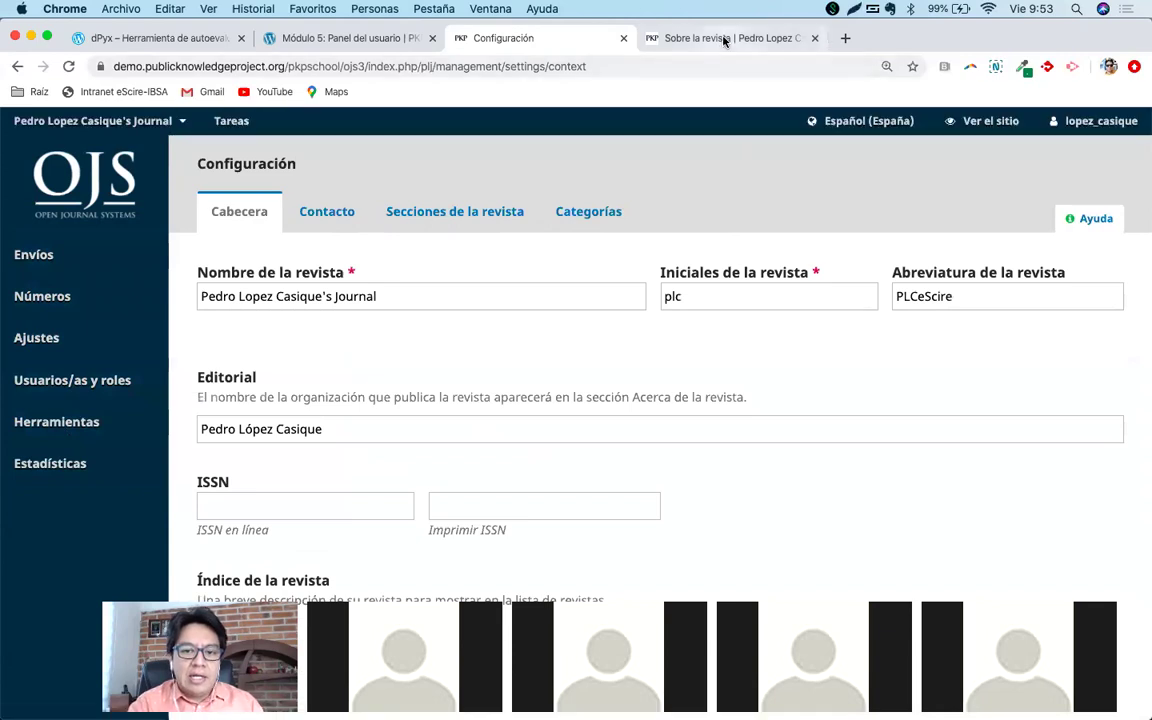
{"action": "left_click", "coordinate": [655, 38]}
{"action": "scroll", "coordinate": [604, 281], "scroll_direction": "up", "scroll_amount": 2}
Step: Highlight and clear the first About paragraph, scroll the page, then return to Configuración
{"action": "mouse_move", "coordinate": [250, 224]}
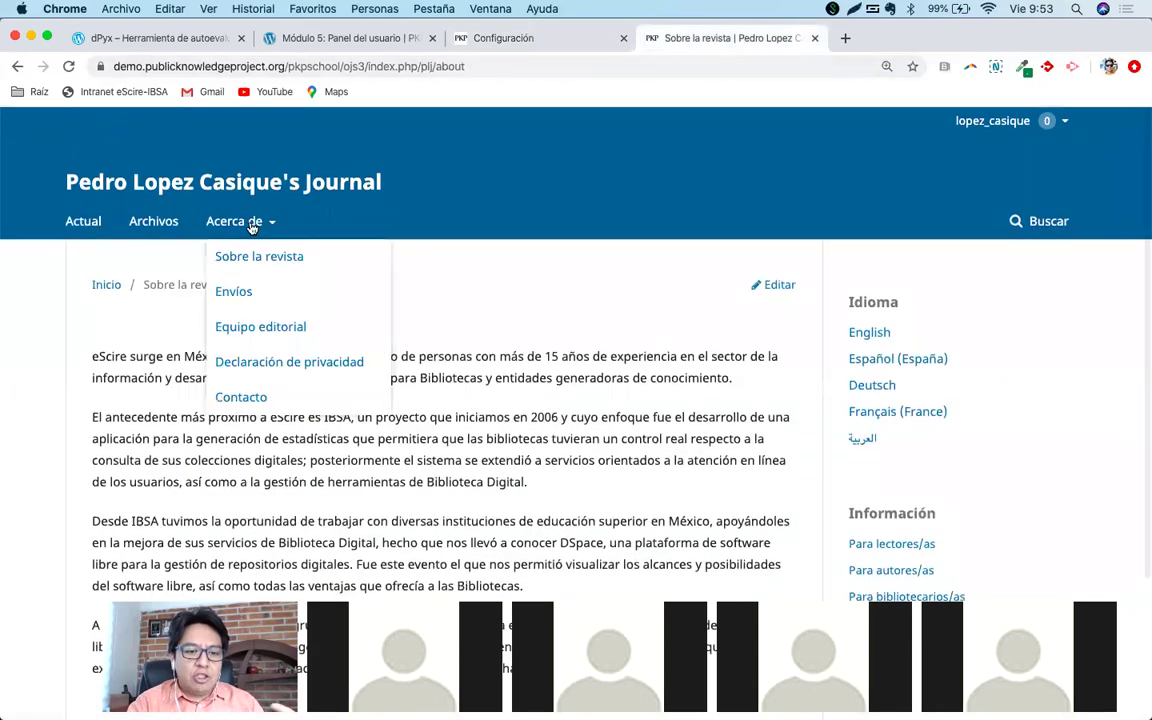
{"action": "triple_click", "coordinate": [442, 356]}
{"action": "left_click", "coordinate": [756, 332]}
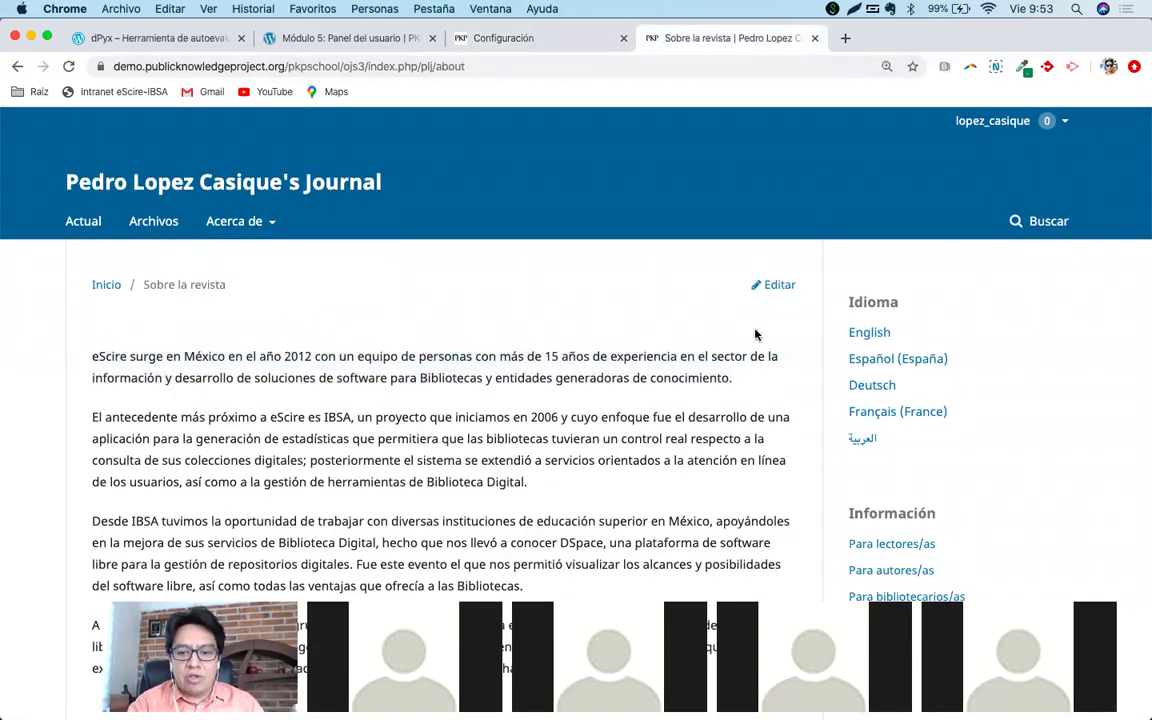
{"action": "scroll", "coordinate": [869, 500], "scroll_direction": "down", "scroll_amount": 4}
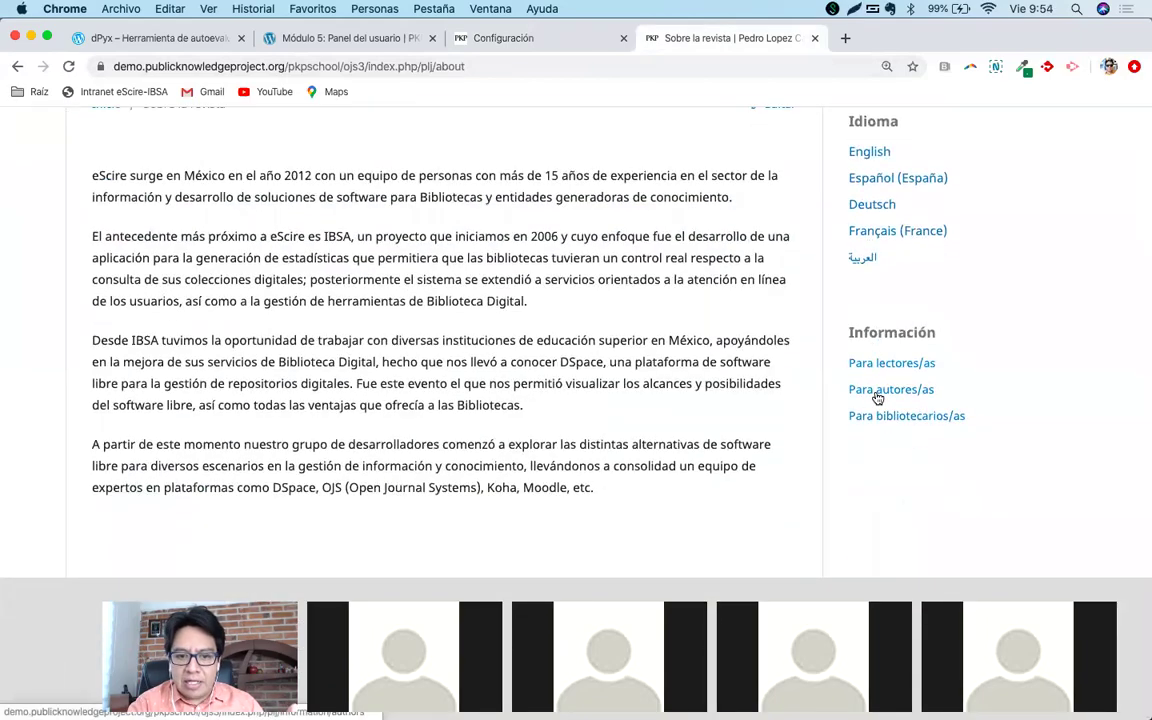
{"action": "scroll", "coordinate": [864, 386], "scroll_direction": "up", "scroll_amount": 5}
{"action": "scroll", "coordinate": [463, 170], "scroll_direction": "down", "scroll_amount": 4}
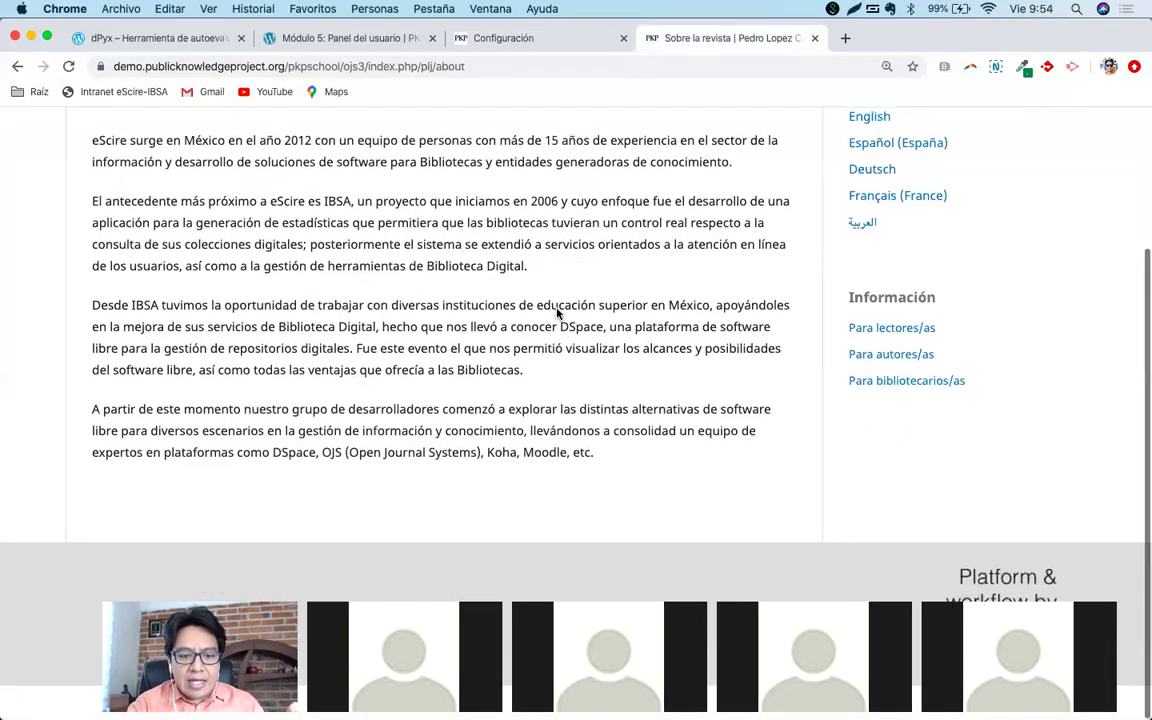
{"action": "scroll", "coordinate": [400, 350], "scroll_direction": "up", "scroll_amount": 4}
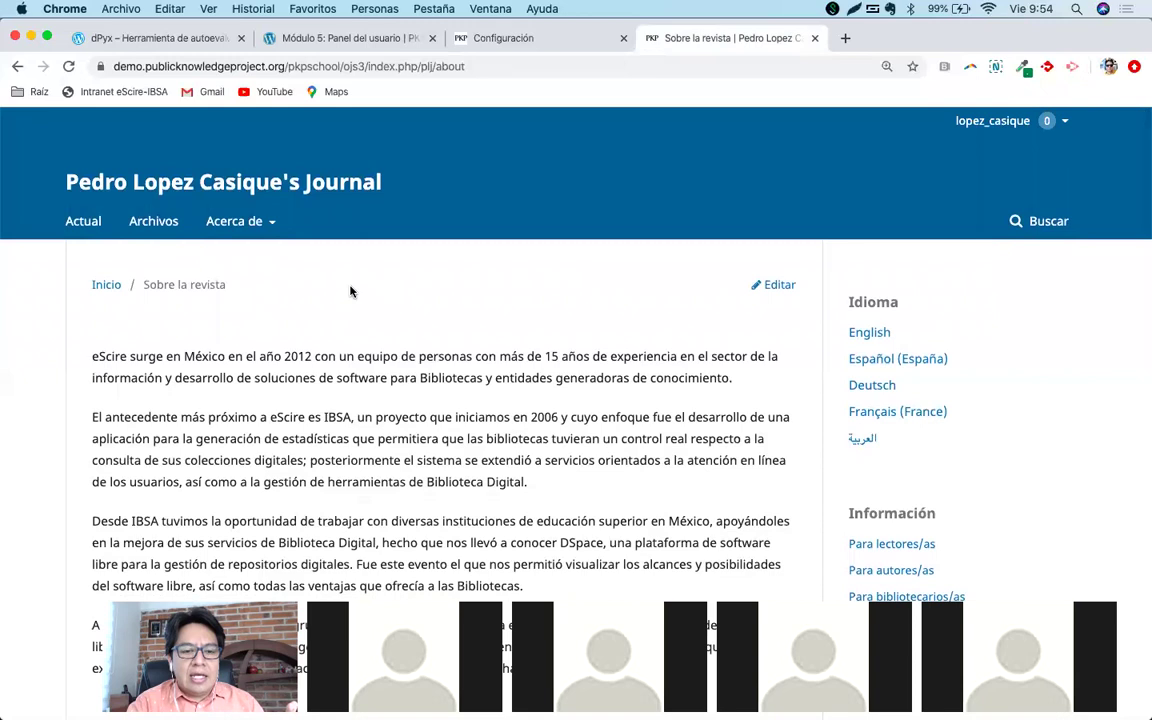
{"action": "left_click", "coordinate": [538, 42]}
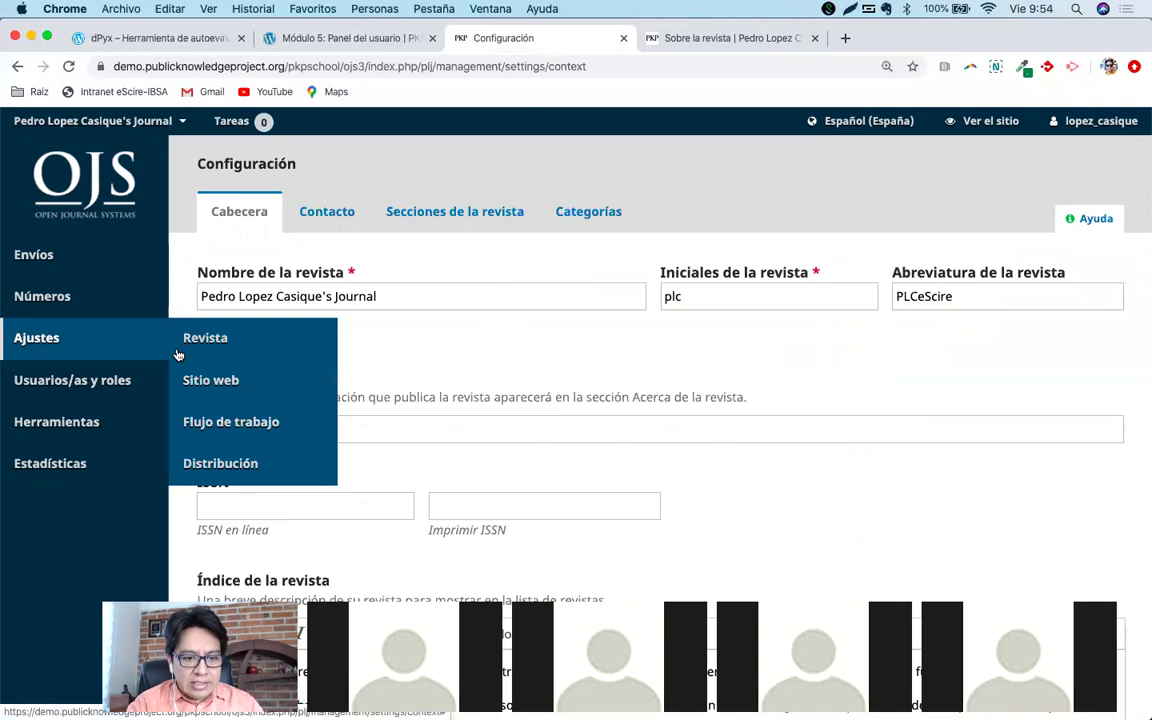
Step: Scroll through the current journal page to review its content
{"action": "scroll", "coordinate": [436, 346], "scroll_direction": "down", "scroll_amount": 2}
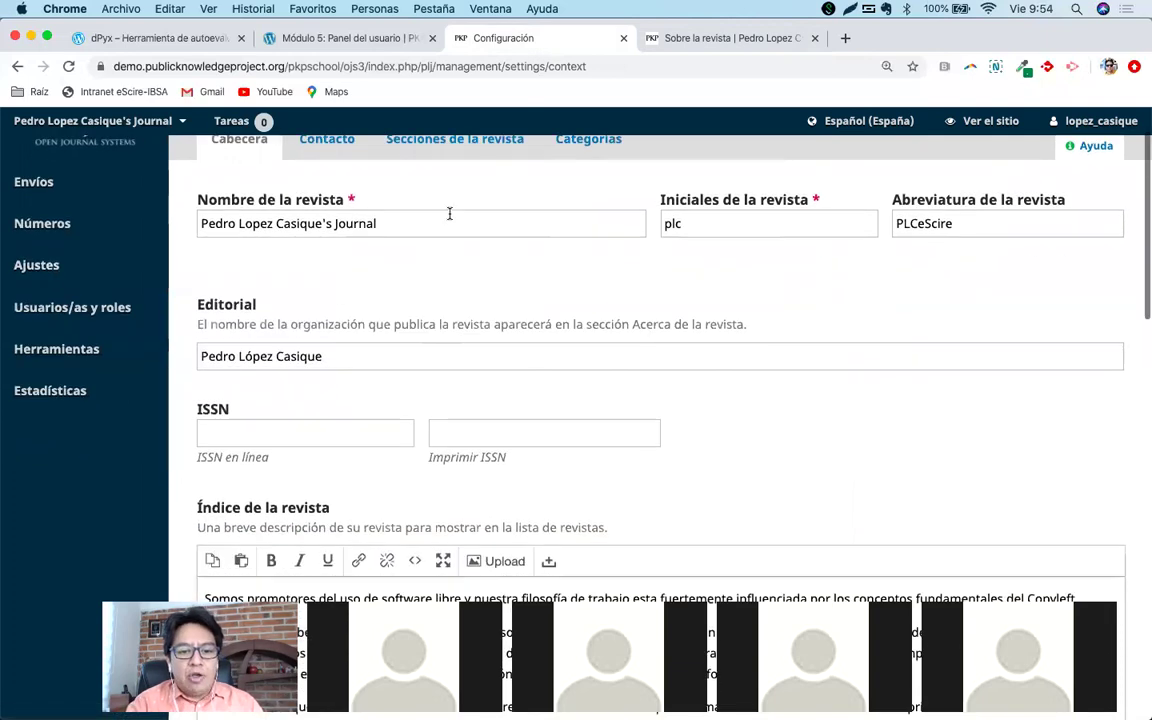
{"action": "scroll", "coordinate": [777, 234], "scroll_direction": "down", "scroll_amount": 3}
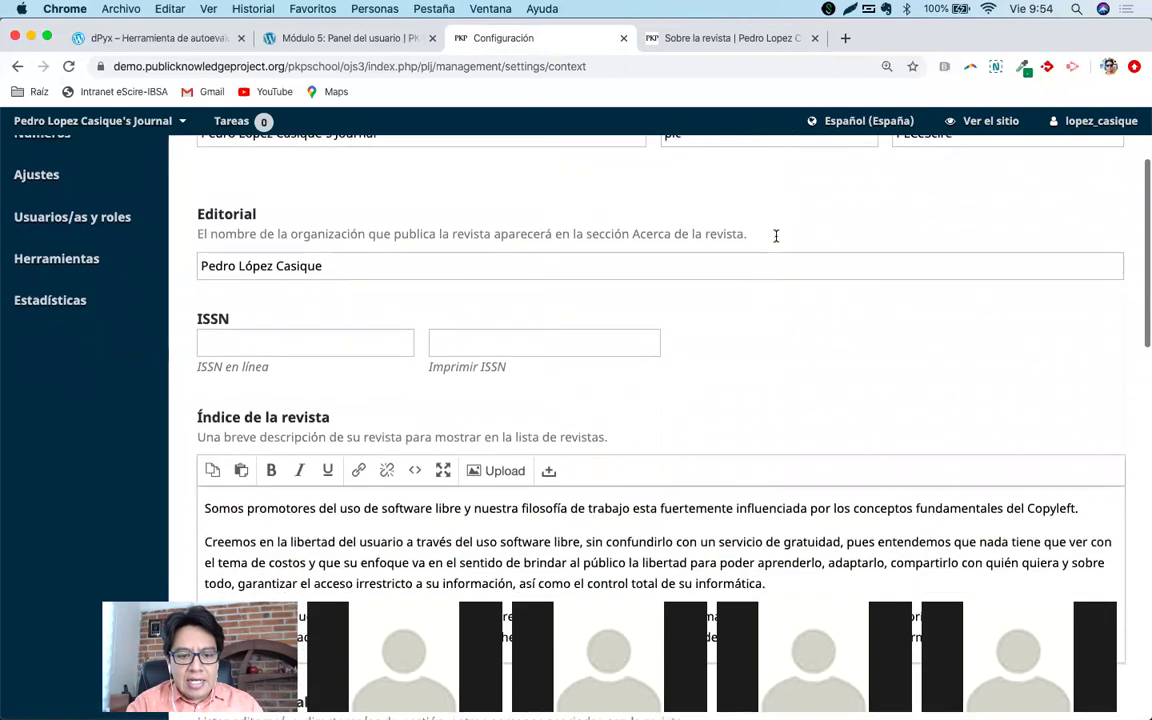
{"action": "scroll", "coordinate": [400, 258], "scroll_direction": "down", "scroll_amount": 2}
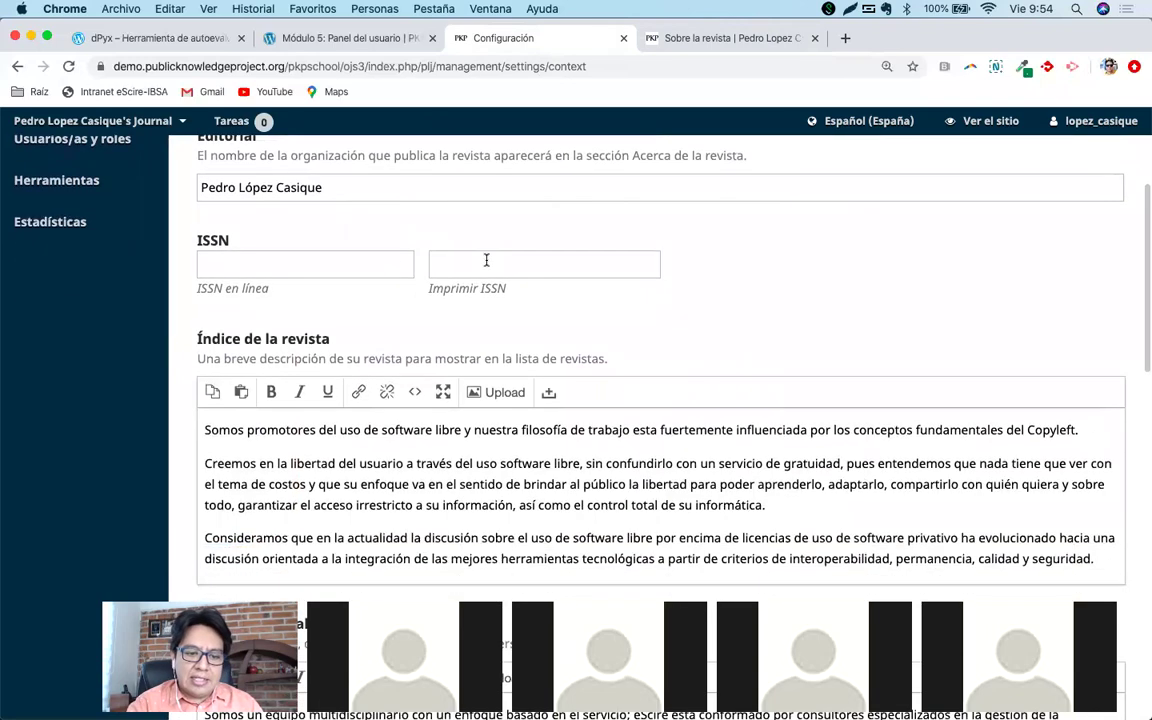
{"action": "scroll", "coordinate": [460, 257], "scroll_direction": "down", "scroll_amount": 6}
{"action": "scroll", "coordinate": [416, 334], "scroll_direction": "up", "scroll_amount": 2}
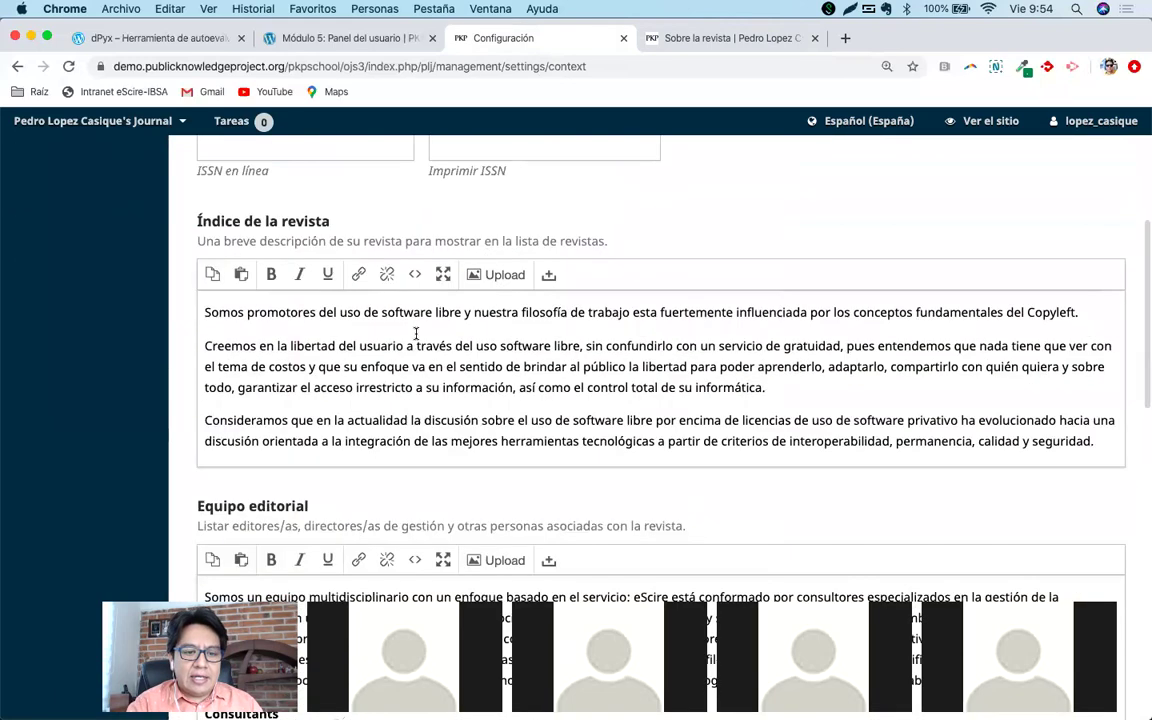
{"action": "scroll", "coordinate": [410, 350], "scroll_direction": "down", "scroll_amount": 1}
{"action": "scroll", "coordinate": [175, 335], "scroll_direction": "down", "scroll_amount": 8}
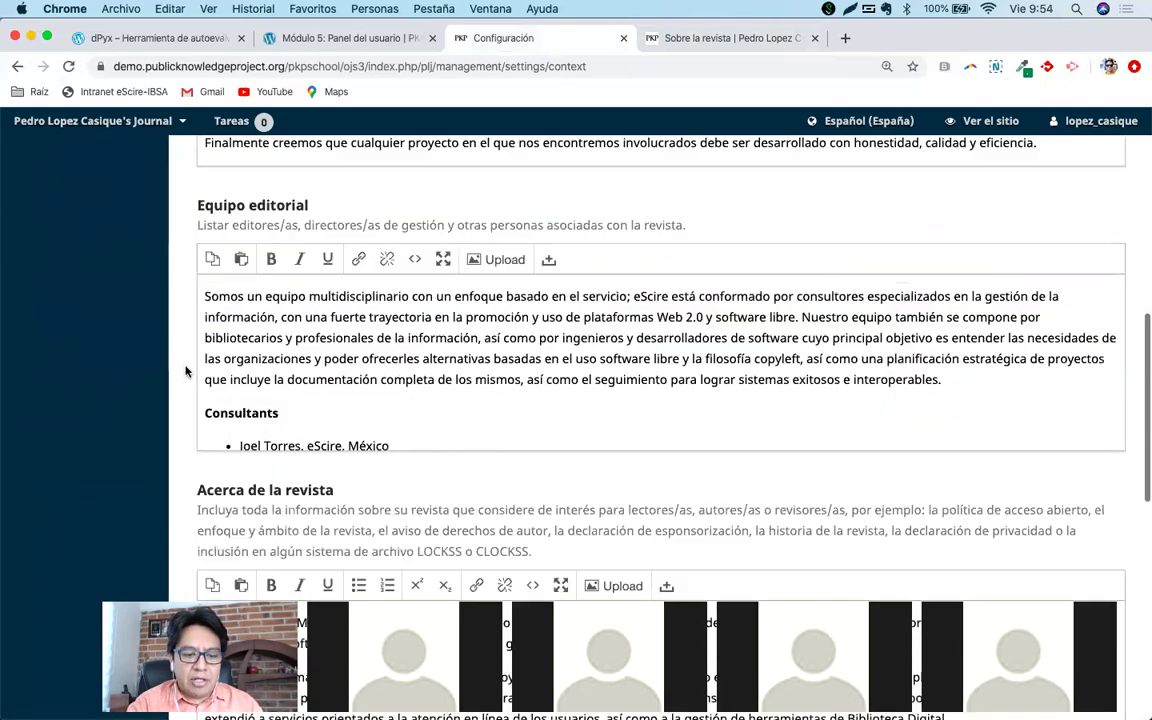
{"action": "scroll", "coordinate": [347, 343], "scroll_direction": "down", "scroll_amount": 2}
{"action": "scroll", "coordinate": [347, 343], "scroll_direction": "down", "scroll_amount": 8}
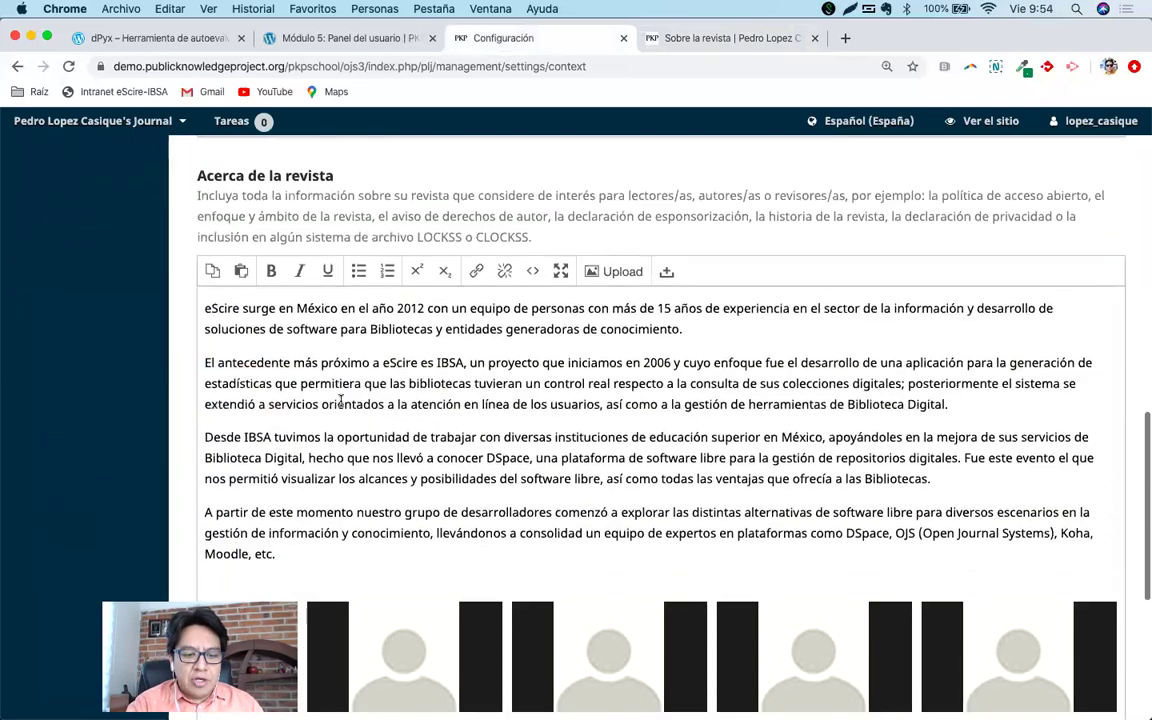
{"action": "scroll", "coordinate": [660, 138], "scroll_direction": "up", "scroll_amount": 5}
Step: View the public 'Sobre la revista' page, then return to the journal's Configuración settings
{"action": "left_click", "coordinate": [660, 38]}
{"action": "mouse_move", "coordinate": [234, 221]}
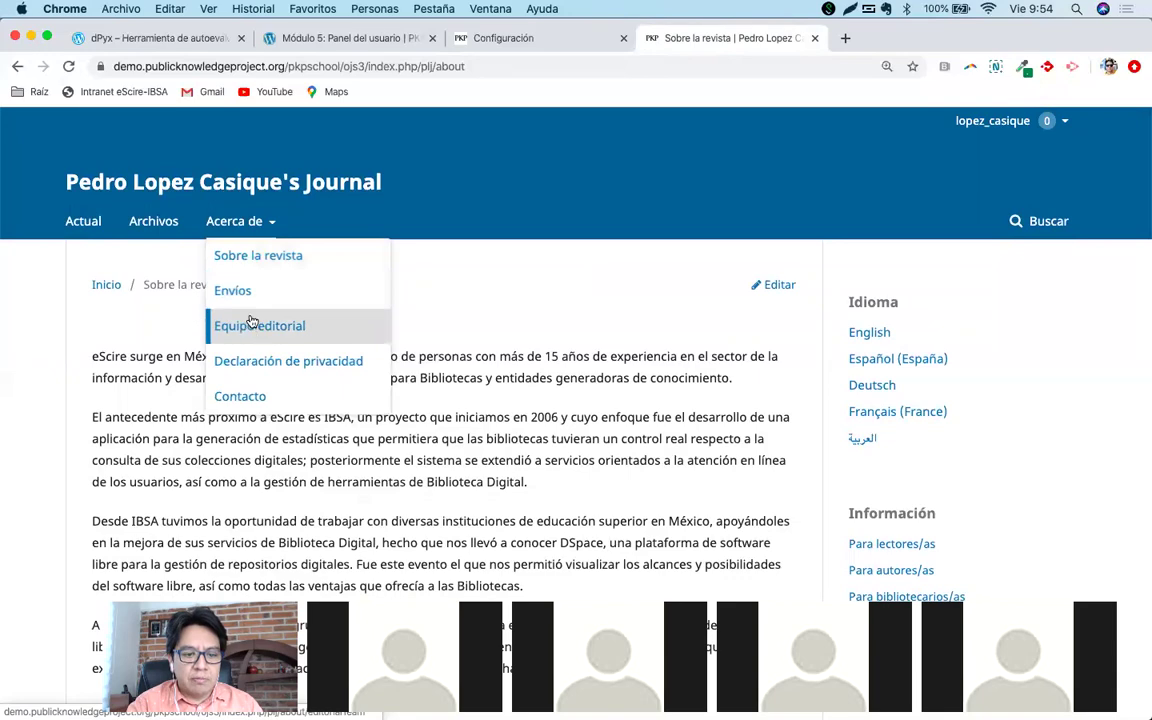
{"action": "left_click", "coordinate": [262, 262]}
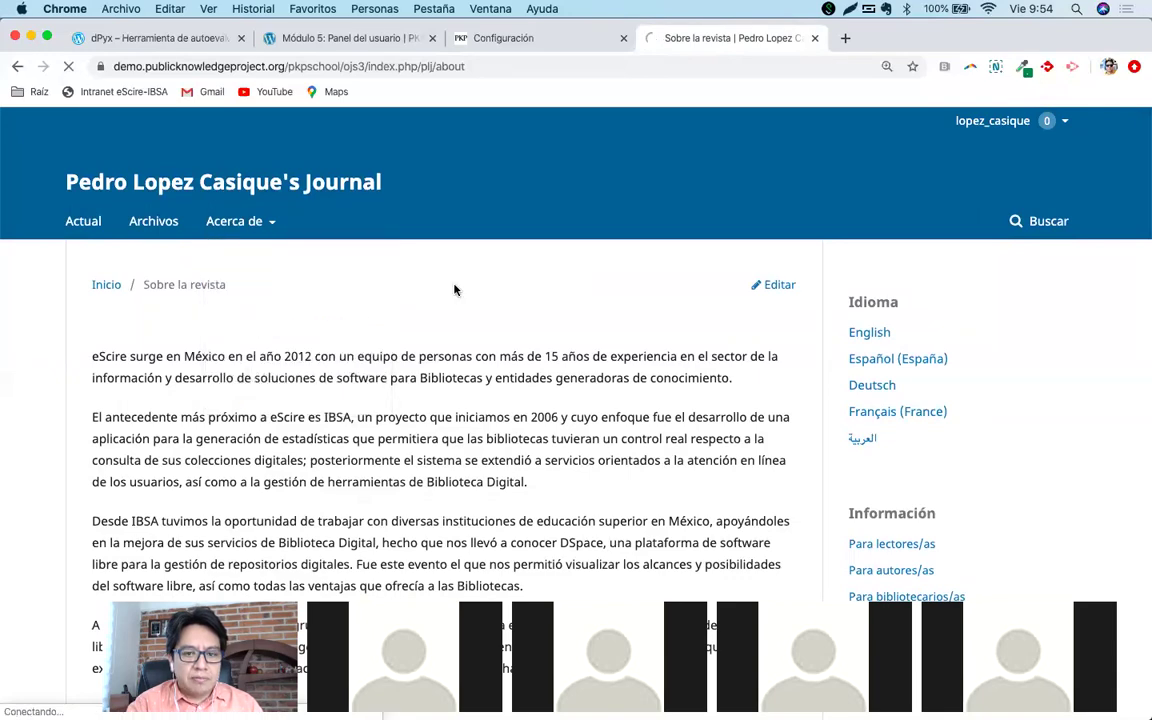
{"action": "left_click", "coordinate": [480, 38]}
{"action": "scroll", "coordinate": [478, 337], "scroll_direction": "up", "scroll_amount": 10}
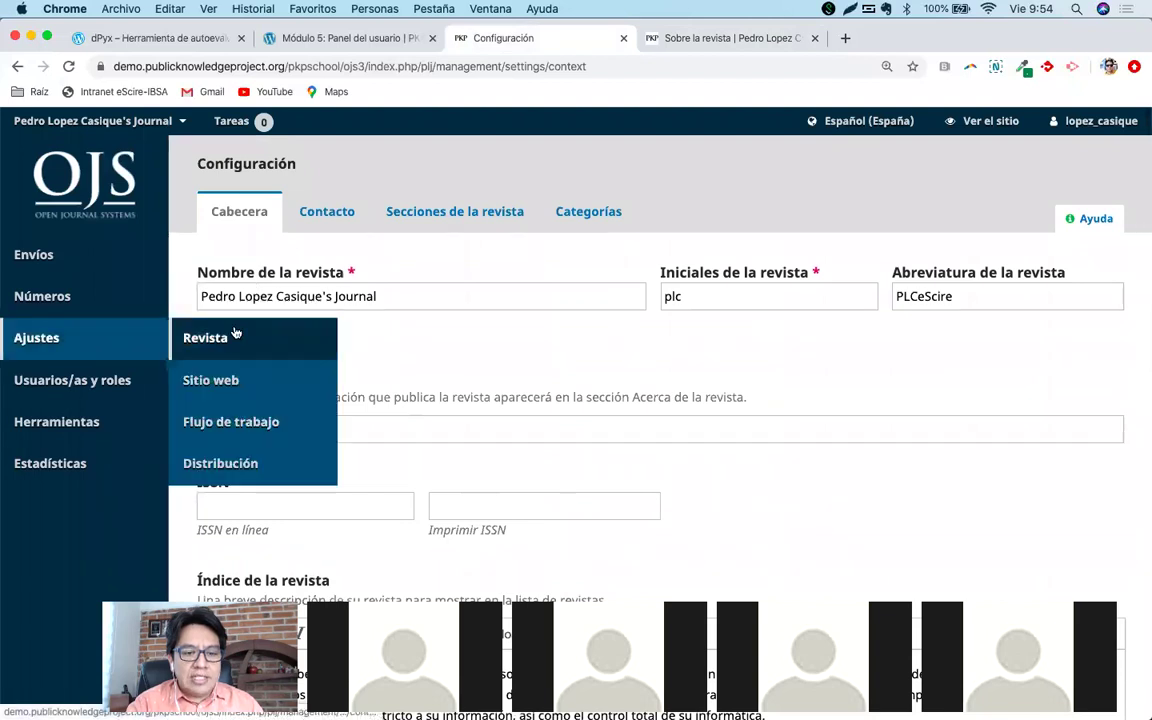
Step: Review the Contacto tab, then show Secciones de la revista listing Articles and Commentaries
{"action": "left_click", "coordinate": [328, 216]}
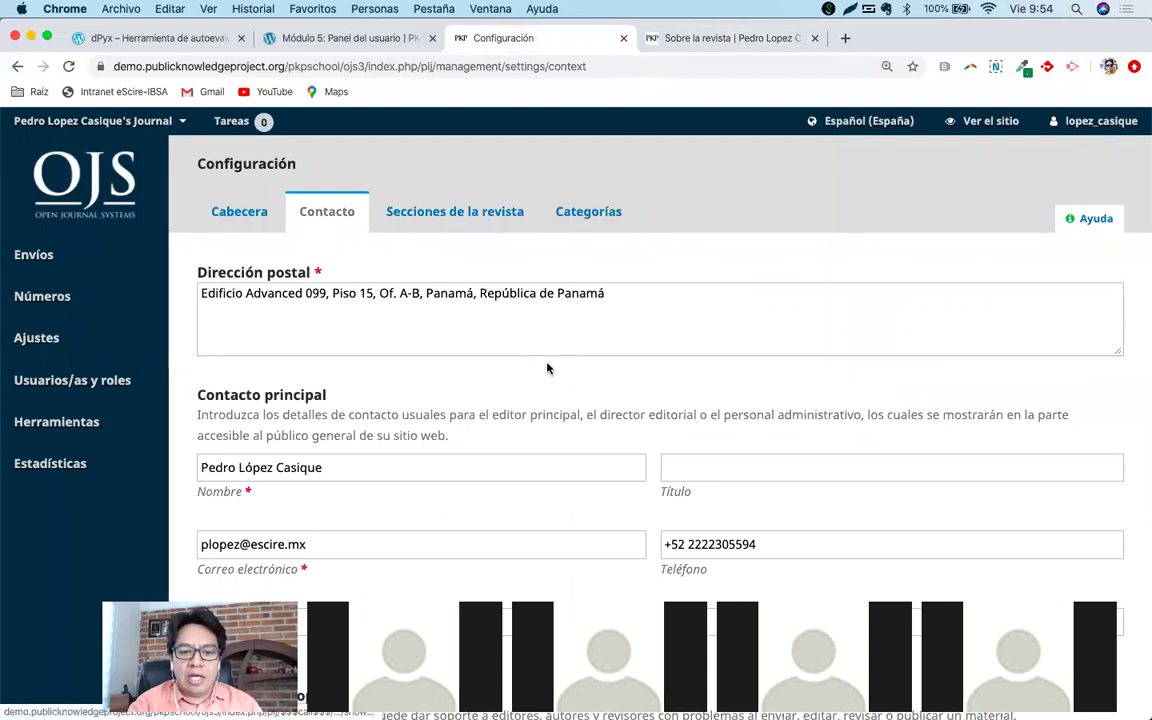
{"action": "left_click", "coordinate": [466, 209]}
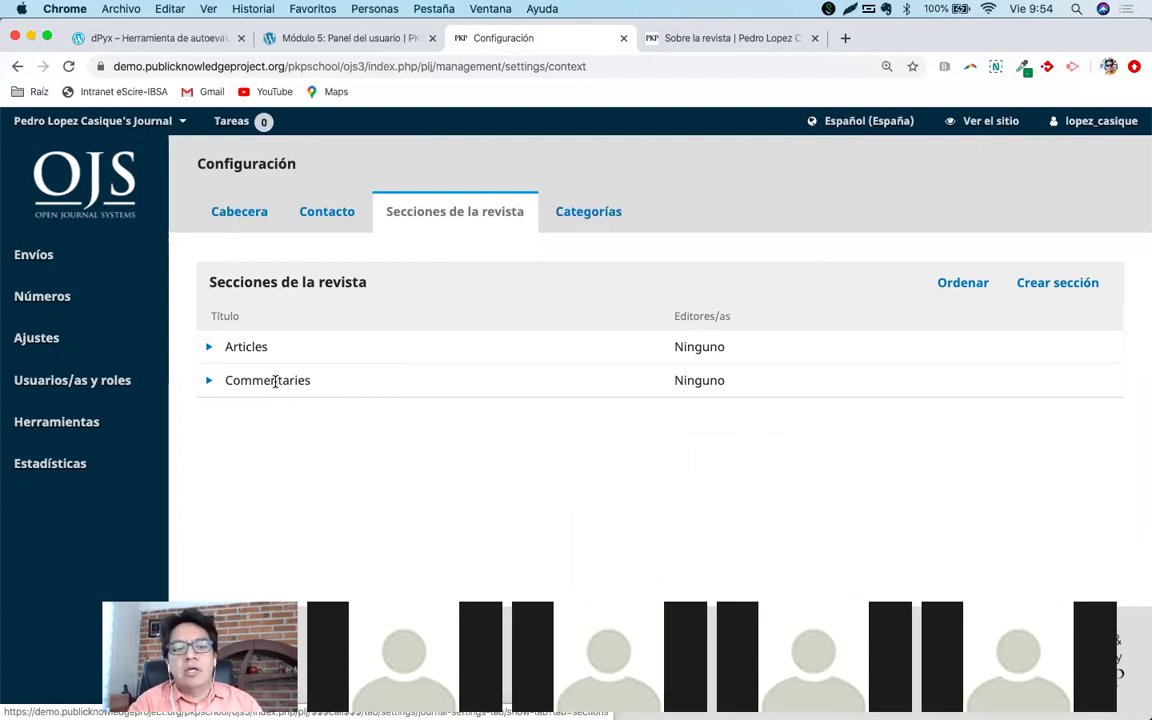
Step: Show the Categorías tab listing Guides and Books, both with 'No hay artículos'
{"action": "left_click", "coordinate": [597, 217]}
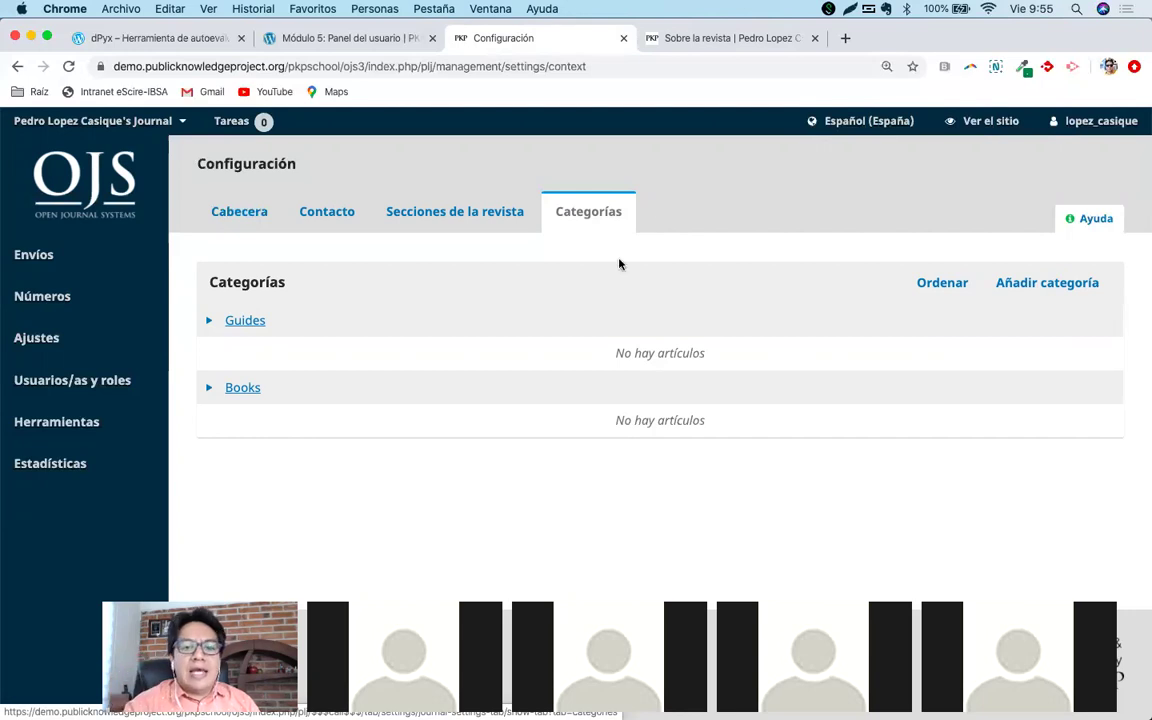
{"action": "left_click", "coordinate": [725, 38]}
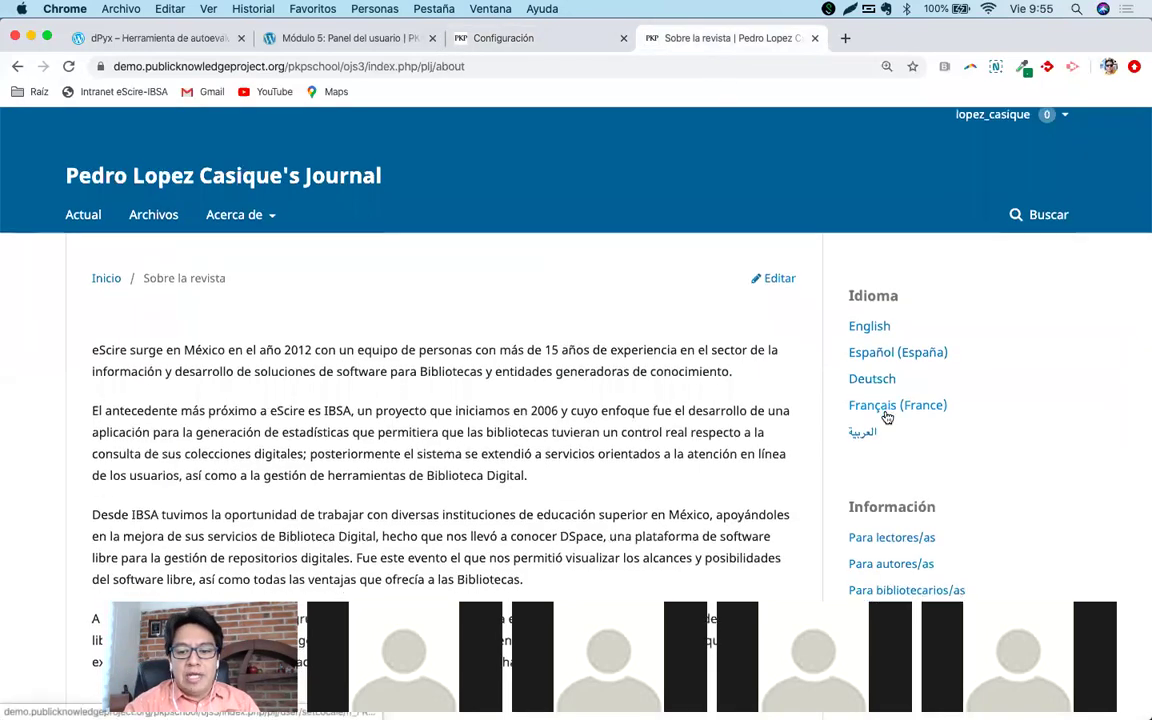
{"action": "scroll", "coordinate": [897, 272], "scroll_direction": "down", "scroll_amount": 5}
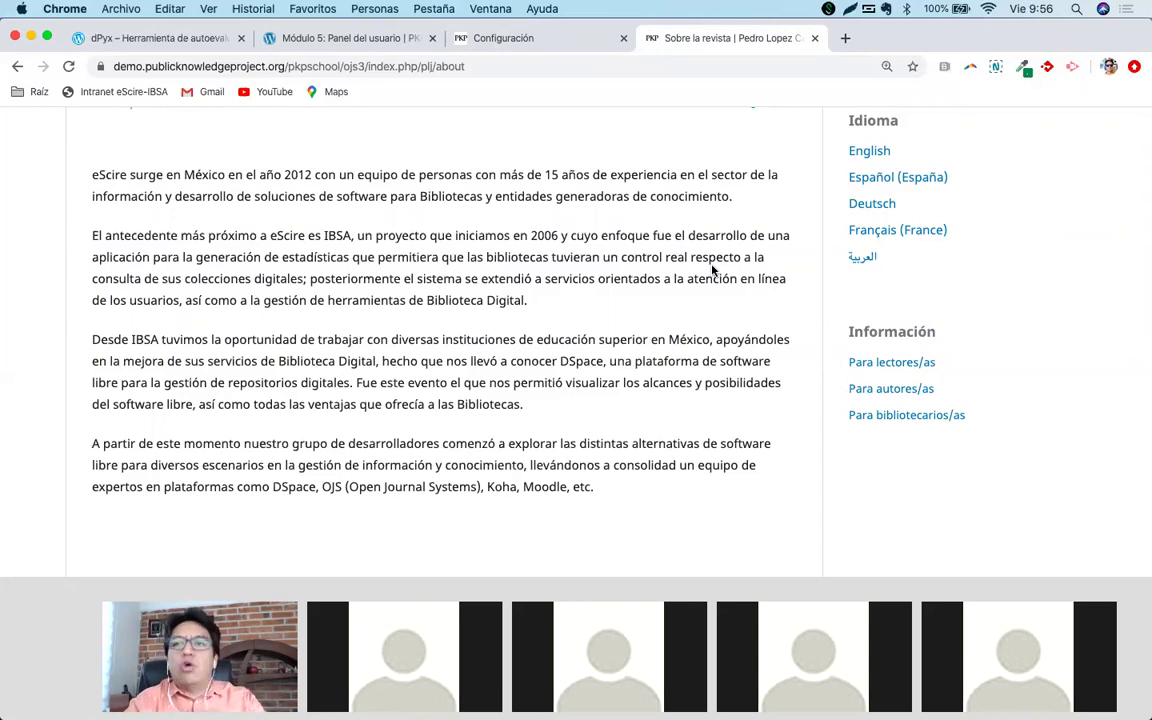
{"action": "left_click", "coordinate": [519, 45]}
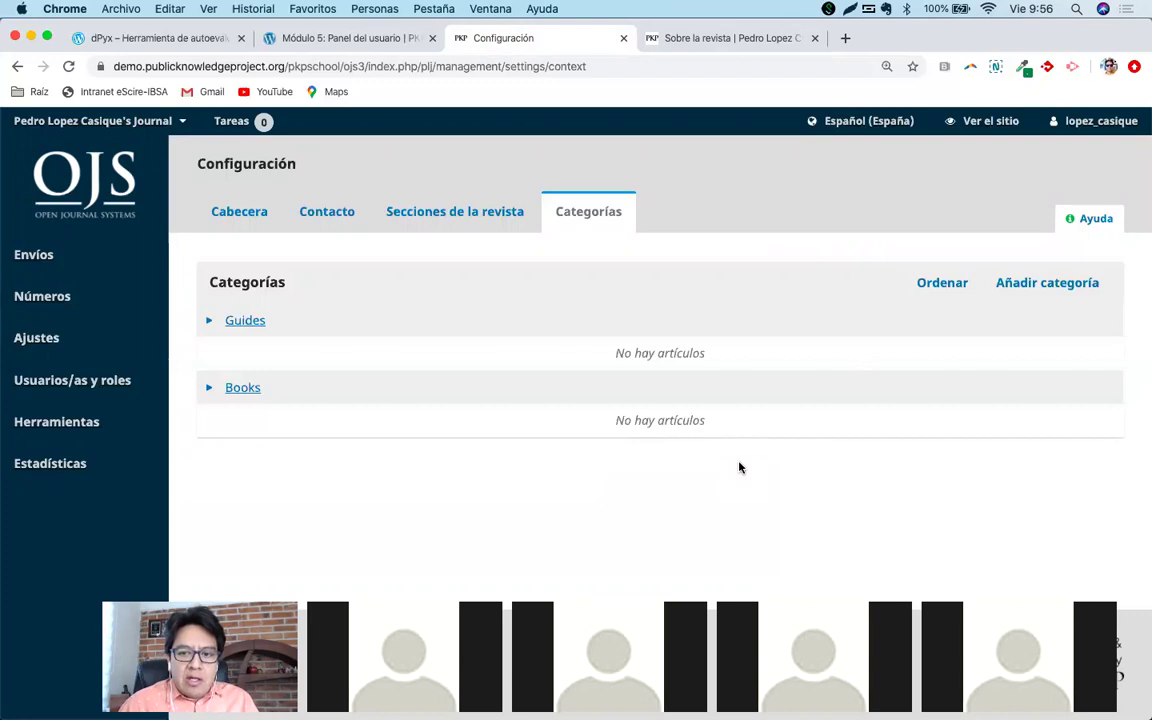
Step: Return to the Secciones de la revista tab showing Articles and Commentaries without editors
{"action": "mouse_move", "coordinate": [1100, 121]}
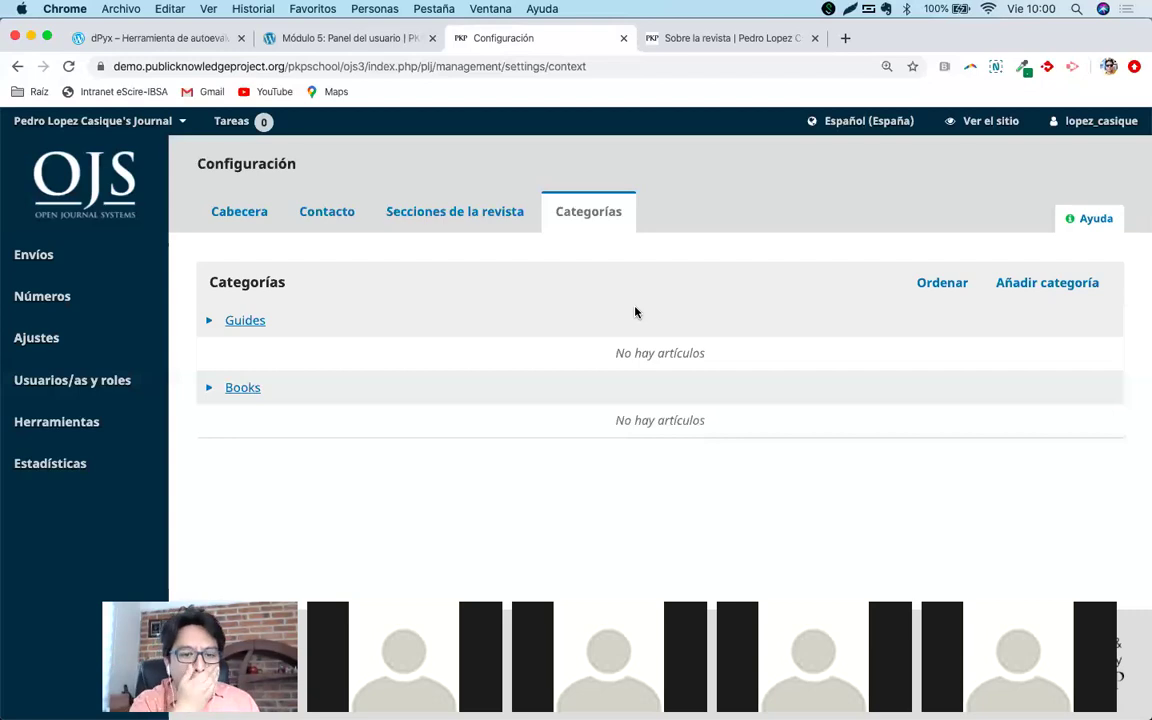
{"action": "left_click", "coordinate": [438, 214]}
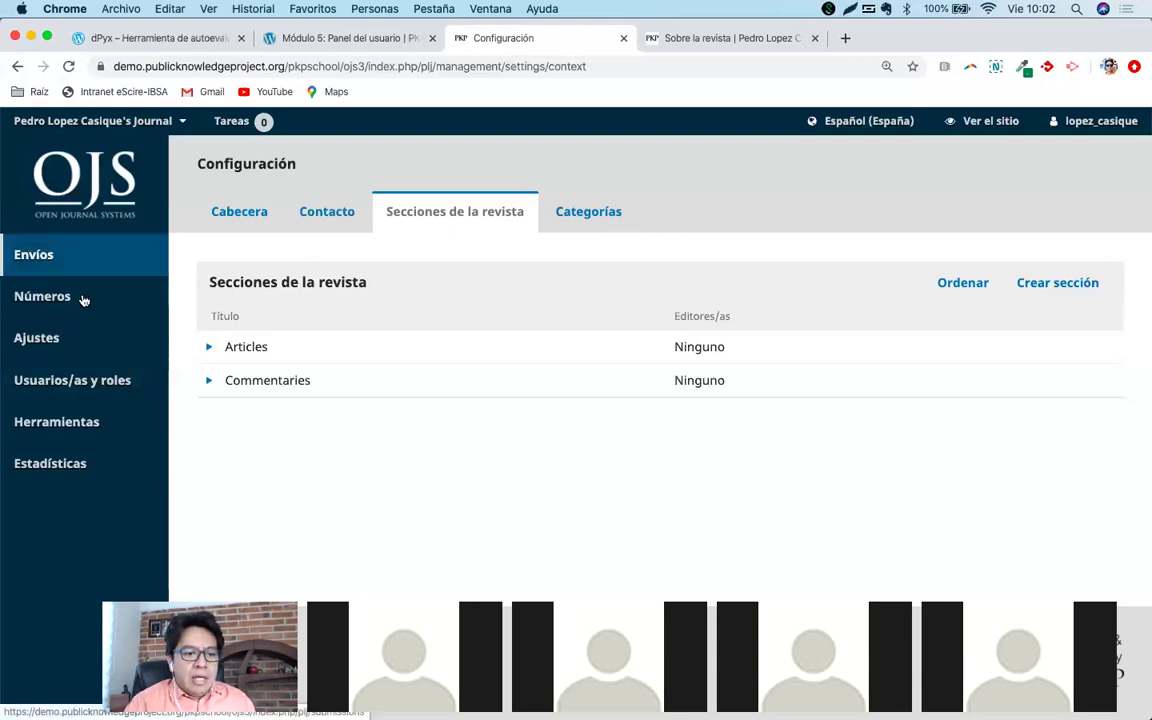
Step: Go to Ajustes > Sitio web, landing on the Apariencia tab with Logo and Pie de página
{"action": "mouse_move", "coordinate": [80, 333]}
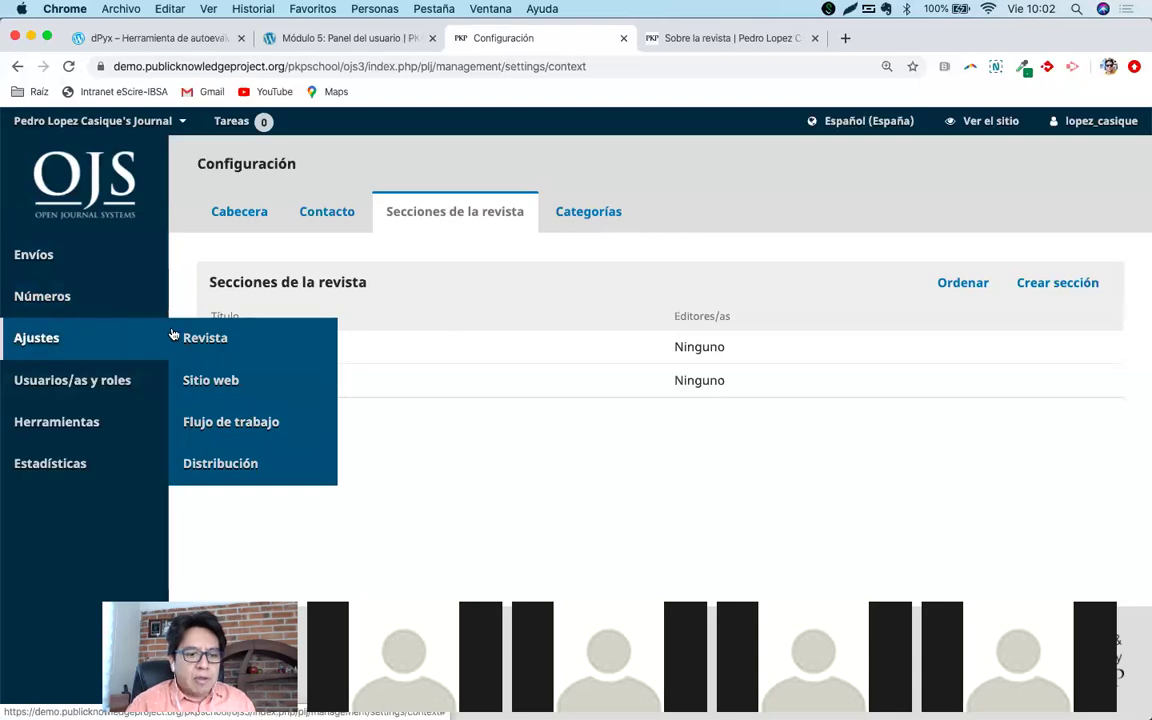
{"action": "left_click", "coordinate": [235, 378]}
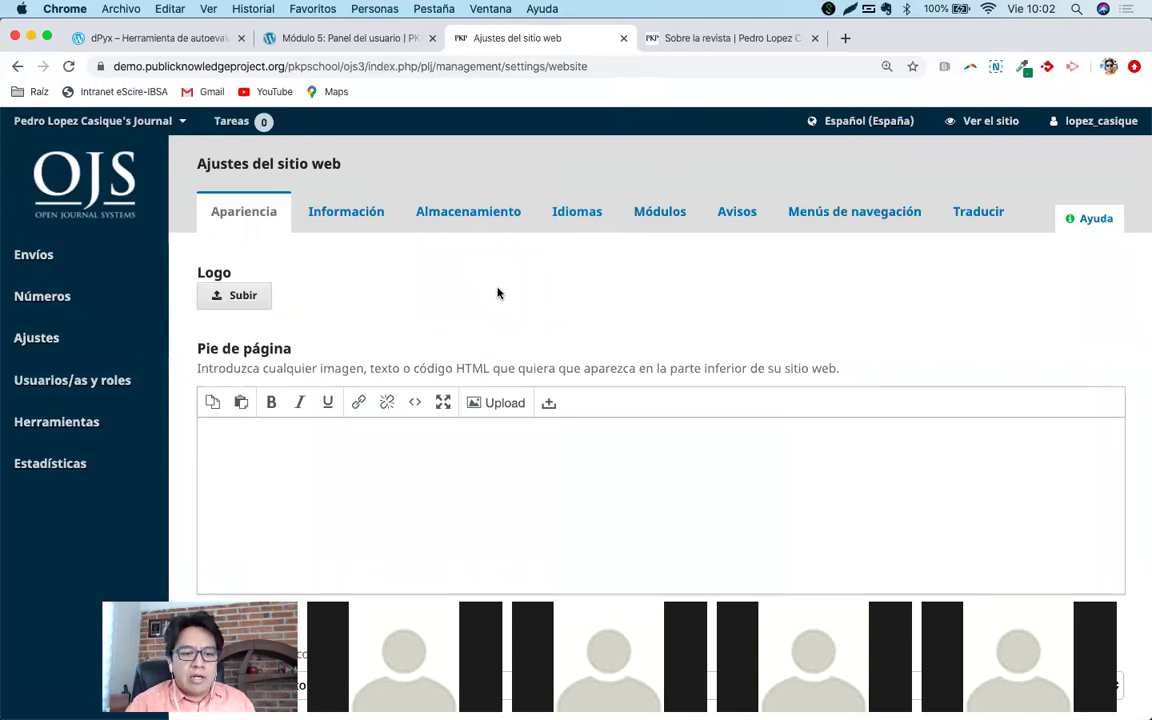
{"action": "scroll", "coordinate": [497, 293], "scroll_direction": "down", "scroll_amount": 3}
{"action": "left_click", "coordinate": [393, 335]}
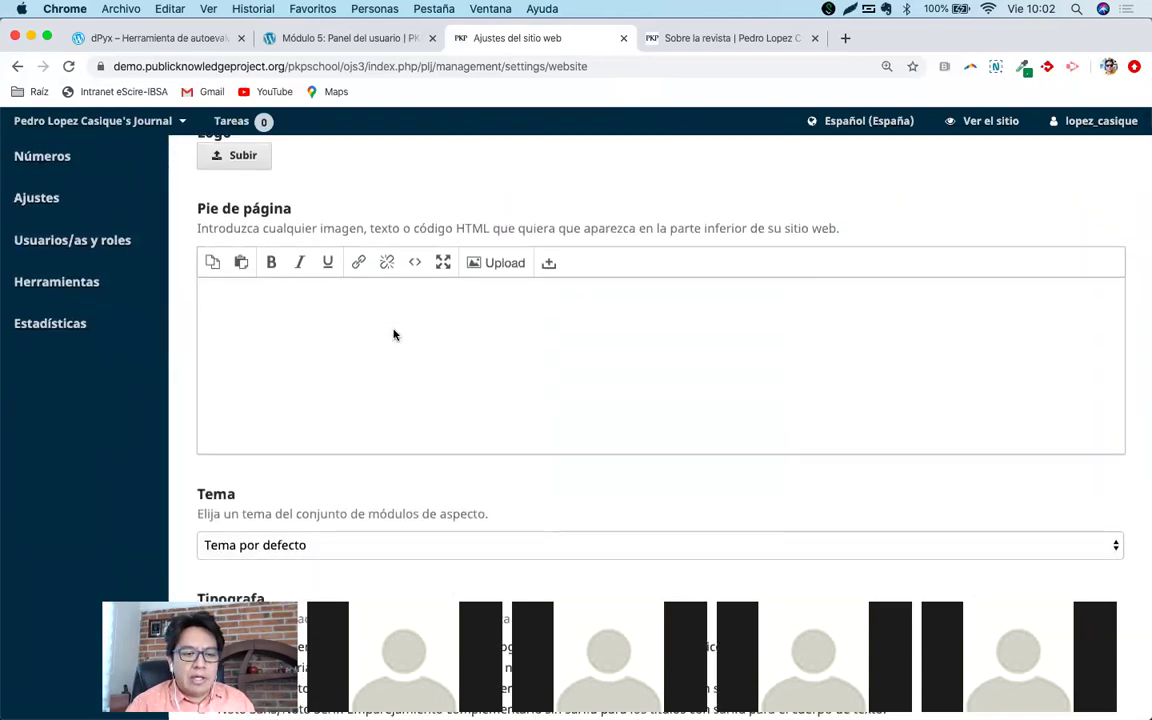
{"action": "scroll", "coordinate": [393, 335], "scroll_direction": "up", "scroll_amount": 3}
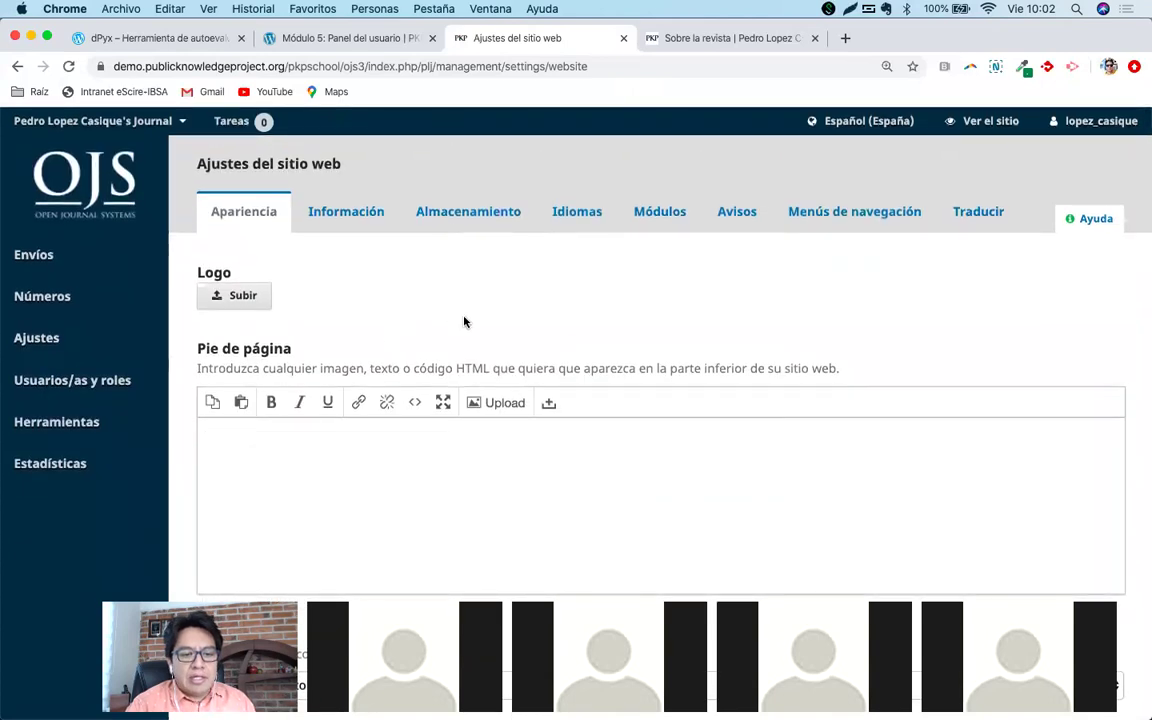
{"action": "triple_click", "coordinate": [265, 348]}
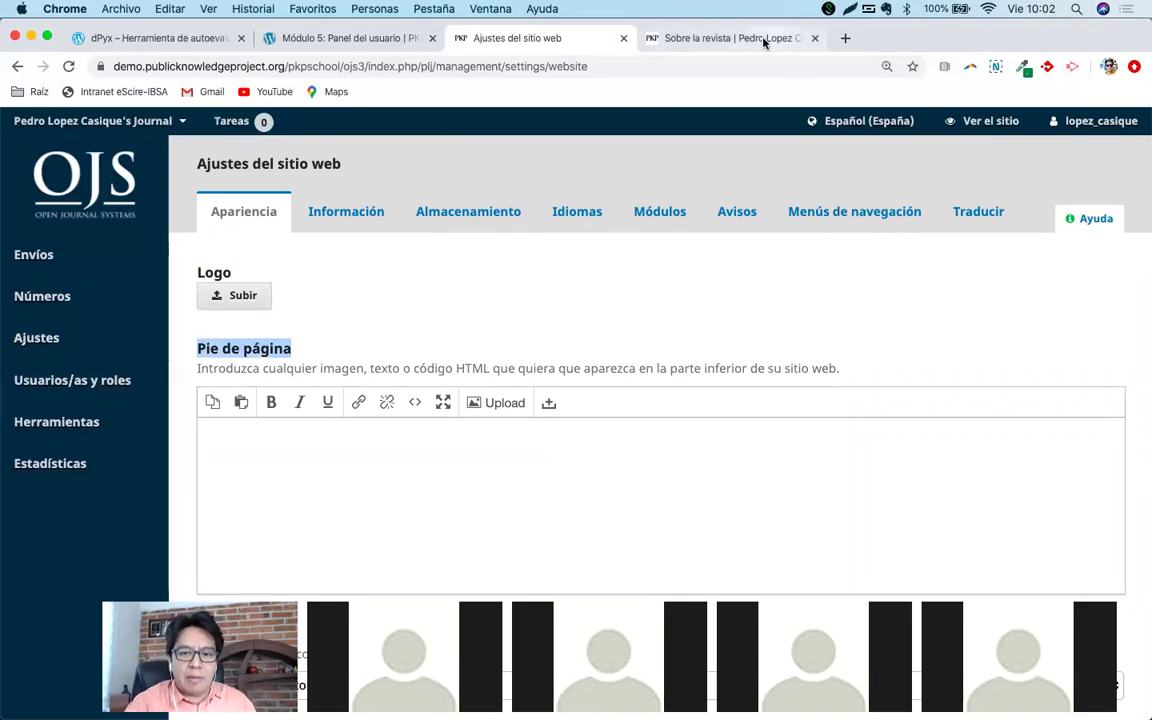
{"action": "left_click", "coordinate": [686, 36]}
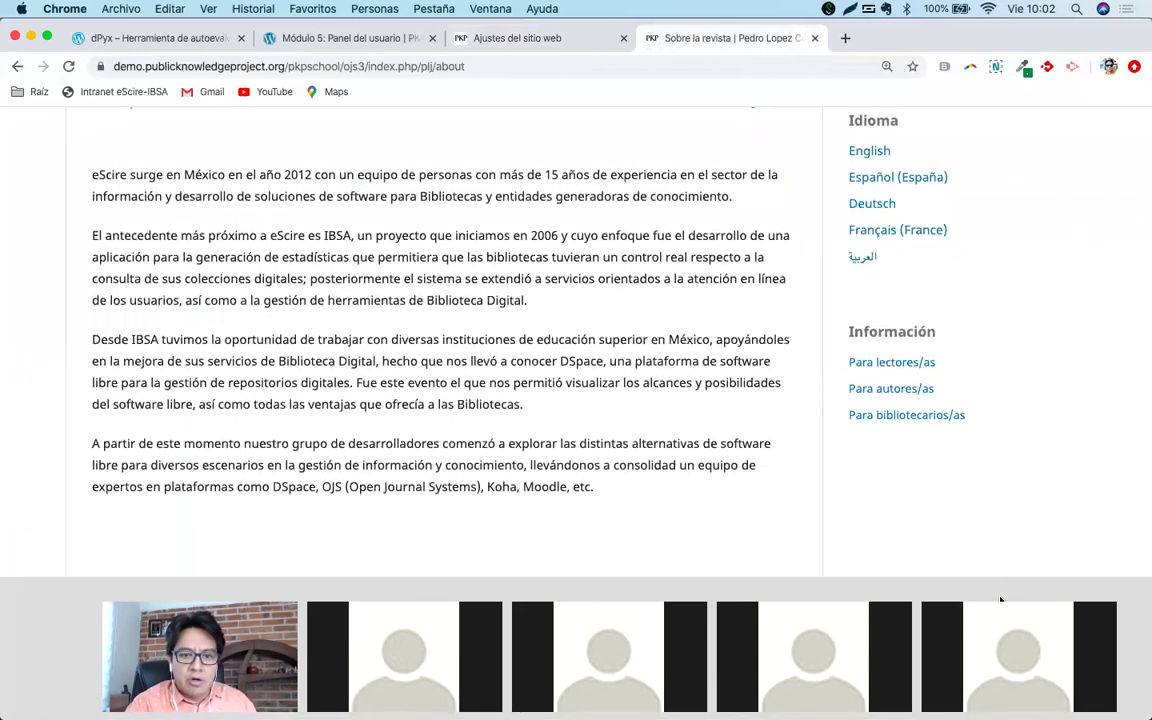
{"action": "left_click", "coordinate": [480, 40]}
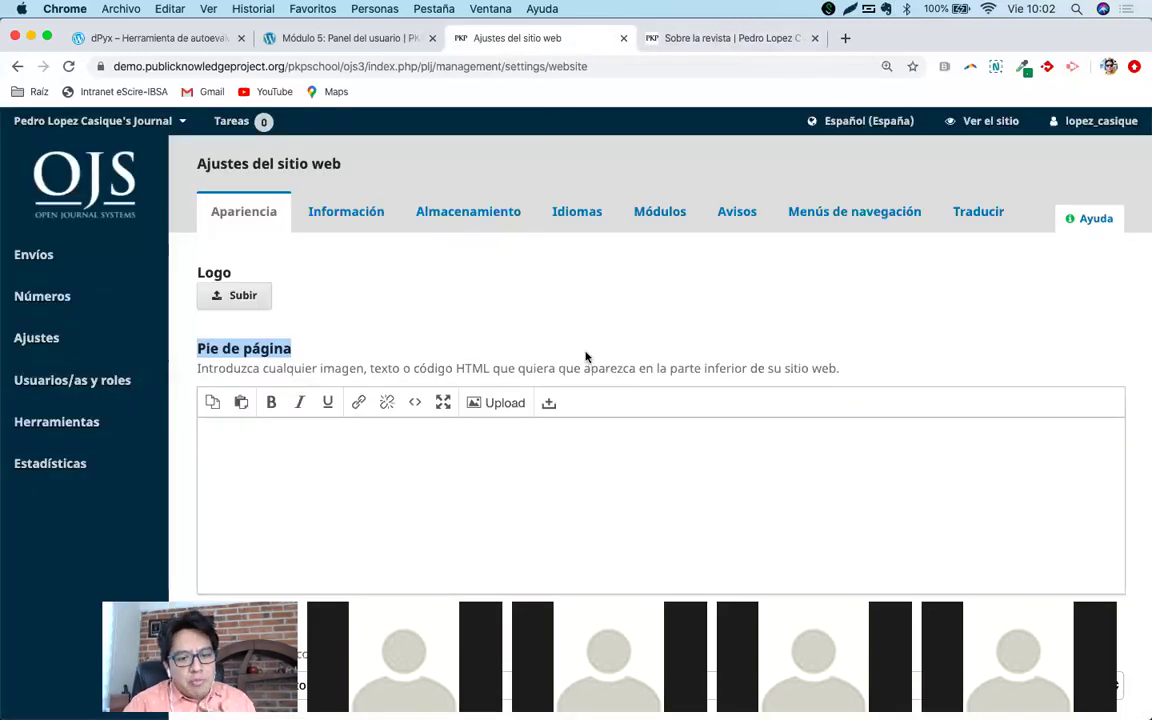
{"action": "scroll", "coordinate": [561, 301], "scroll_direction": "down", "scroll_amount": 1}
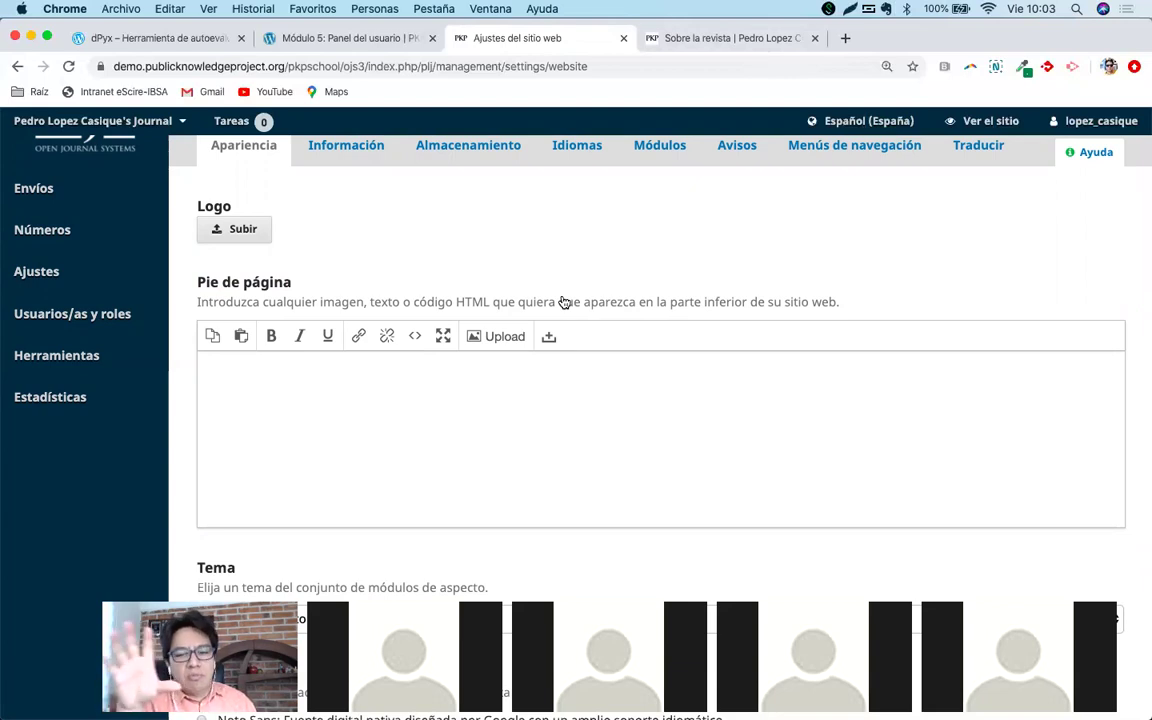
{"action": "left_click", "coordinate": [486, 378]}
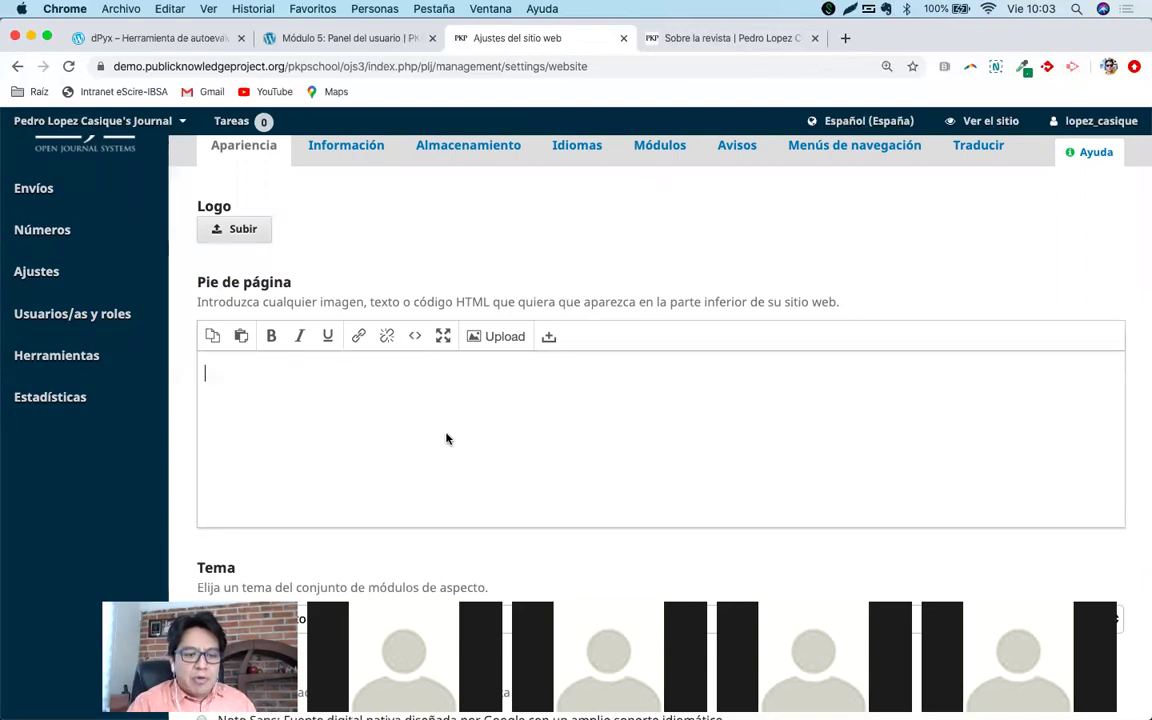
{"action": "scroll", "coordinate": [567, 325], "scroll_direction": "down", "scroll_amount": 1}
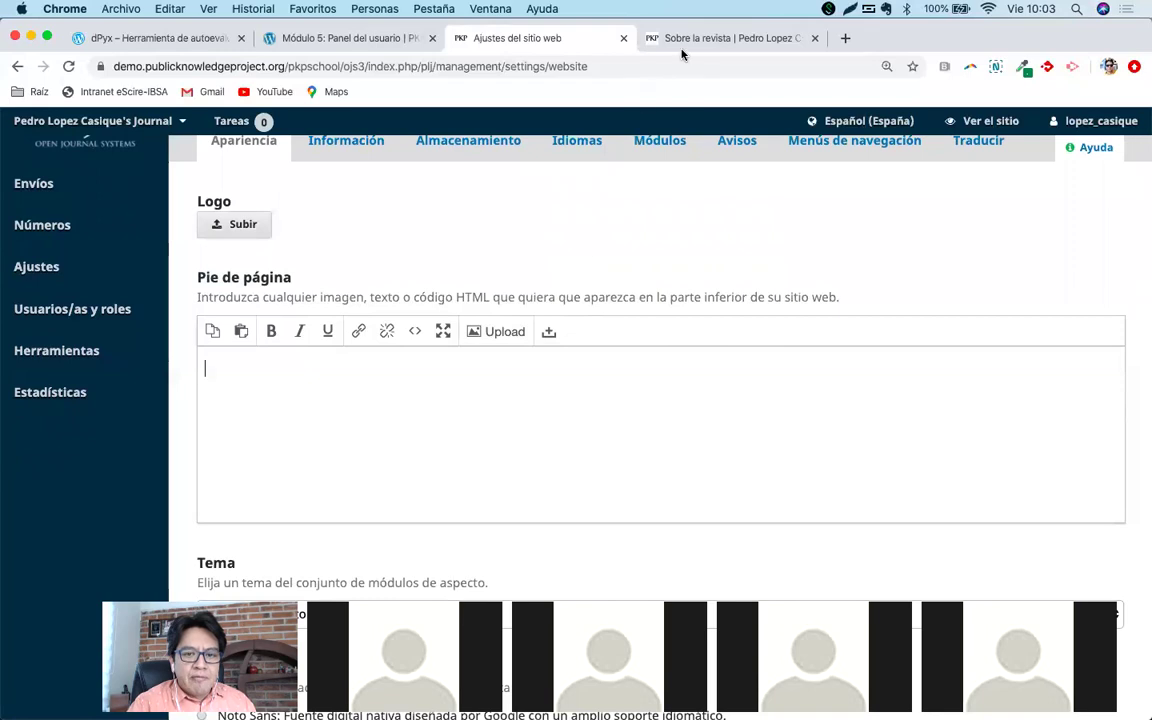
{"action": "scroll", "coordinate": [597, 257], "scroll_direction": "down", "scroll_amount": 5}
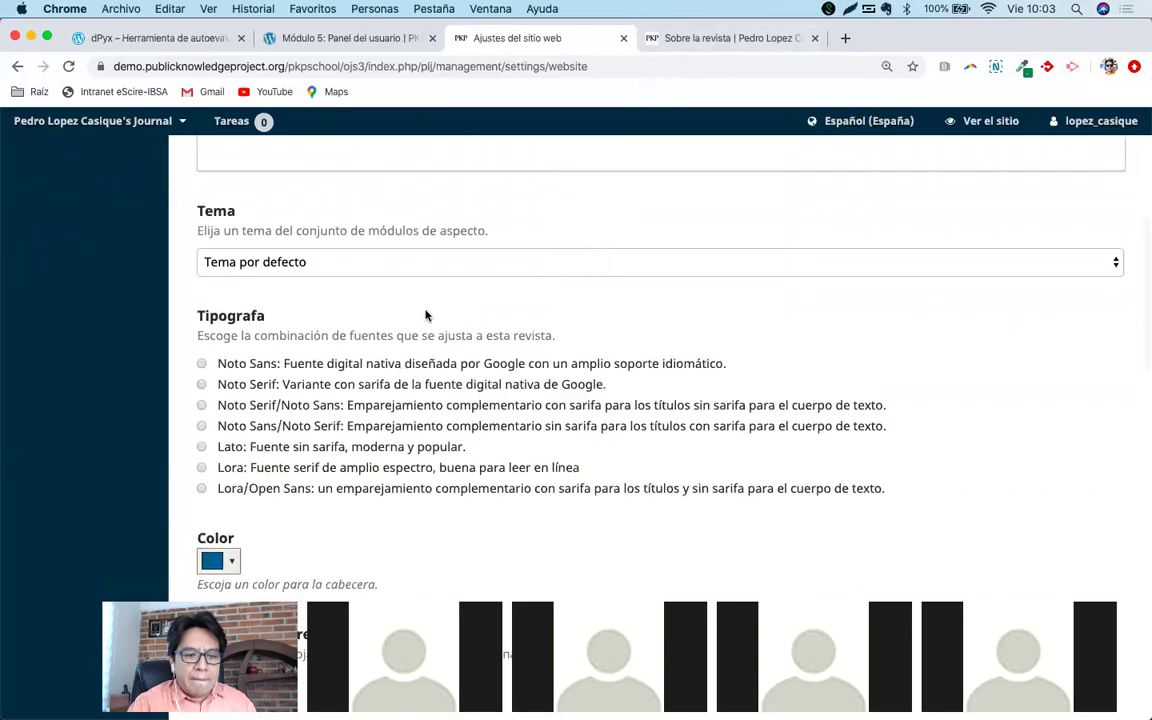
Step: Check the available journal themes in the Tema dropdown and scroll the appearance options
{"action": "left_click", "coordinate": [515, 266]}
{"action": "left_click", "coordinate": [575, 230]}
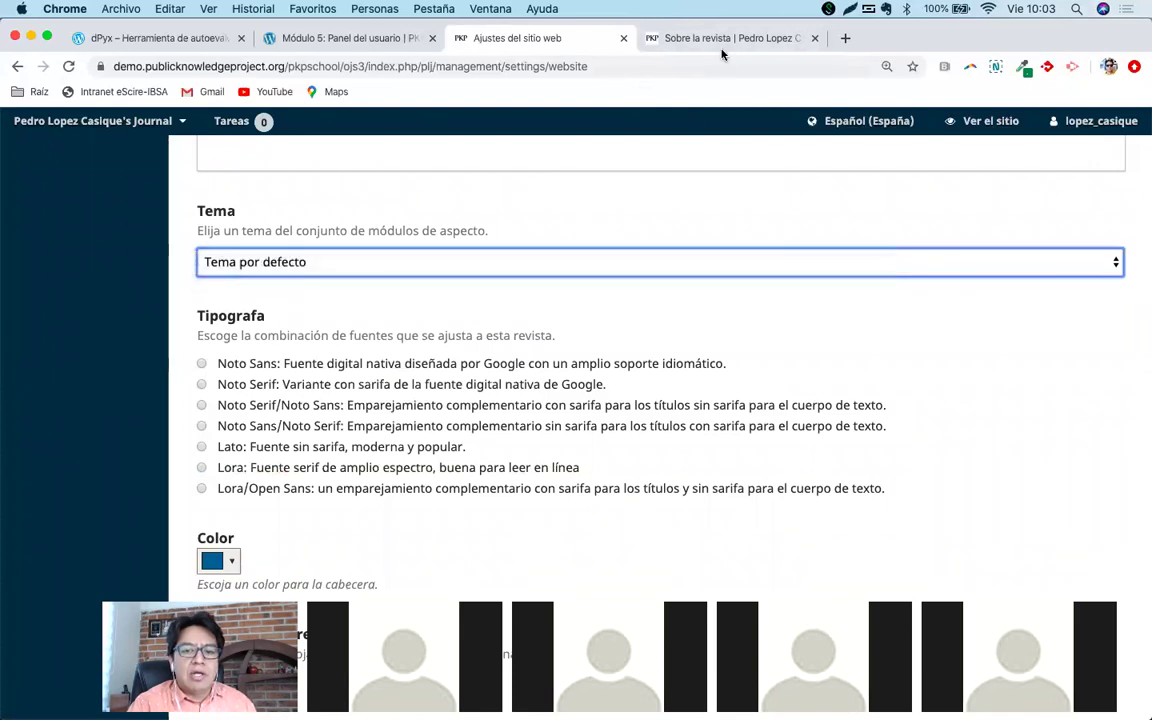
{"action": "left_click", "coordinate": [514, 228]}
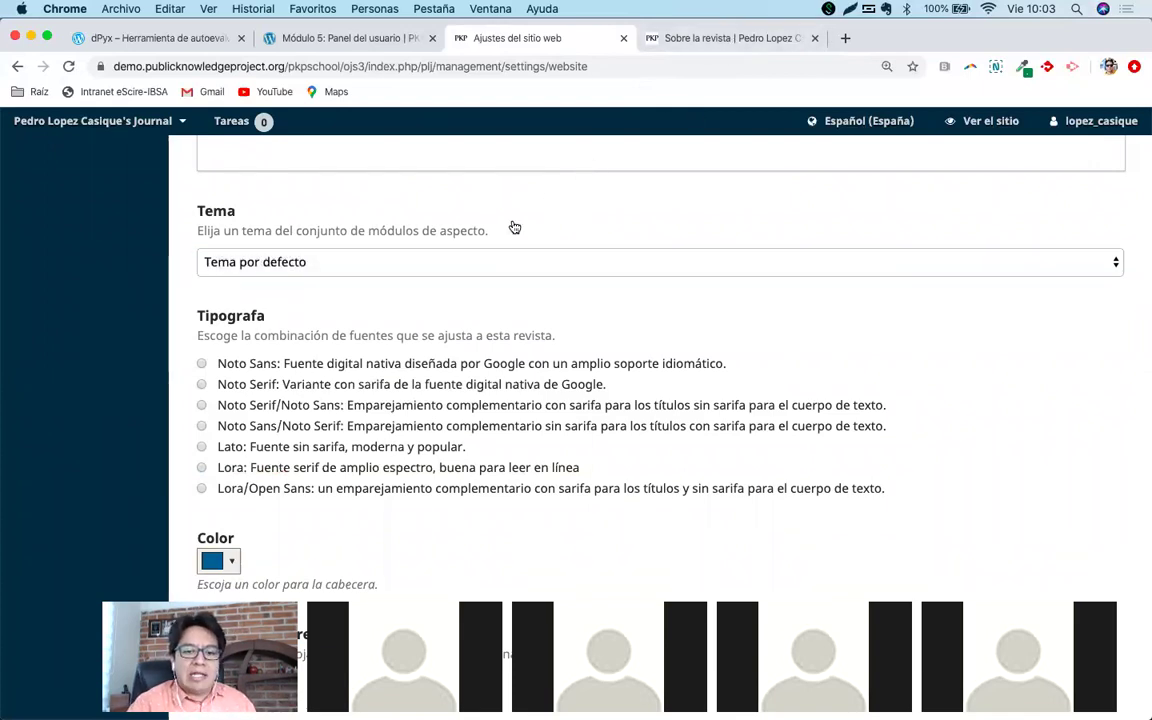
{"action": "scroll", "coordinate": [506, 300], "scroll_direction": "down", "scroll_amount": 3}
{"action": "scroll", "coordinate": [280, 406], "scroll_direction": "down", "scroll_amount": 5}
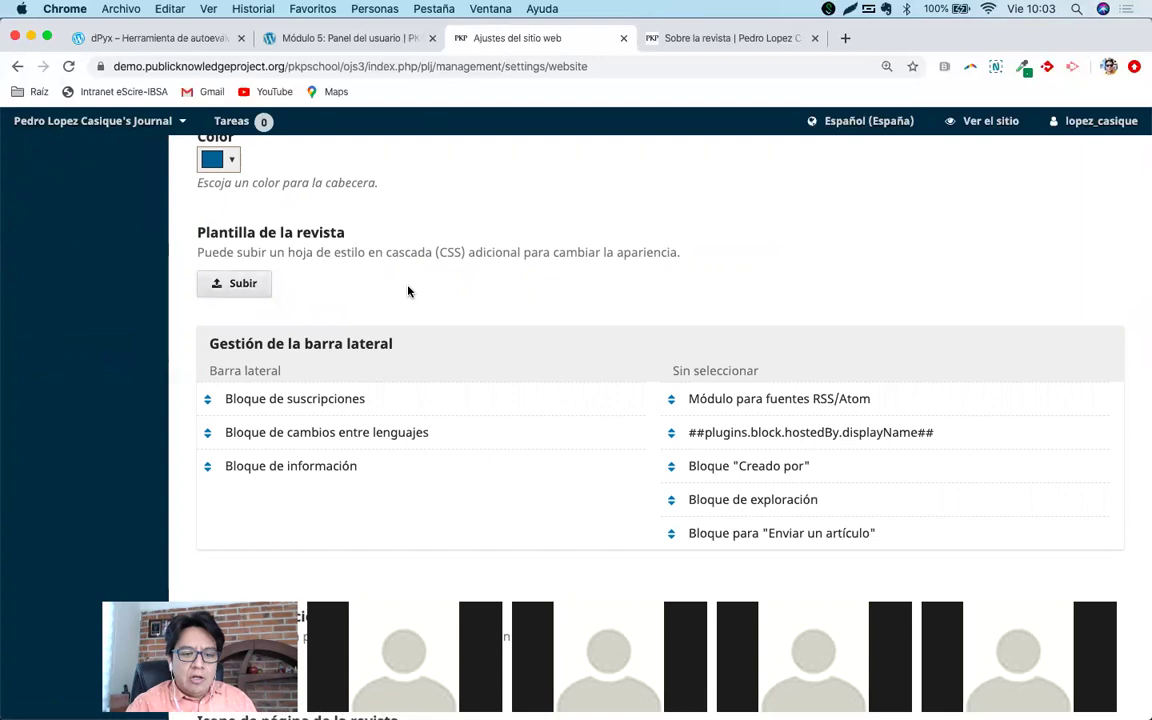
{"action": "scroll", "coordinate": [400, 275], "scroll_direction": "down", "scroll_amount": 3}
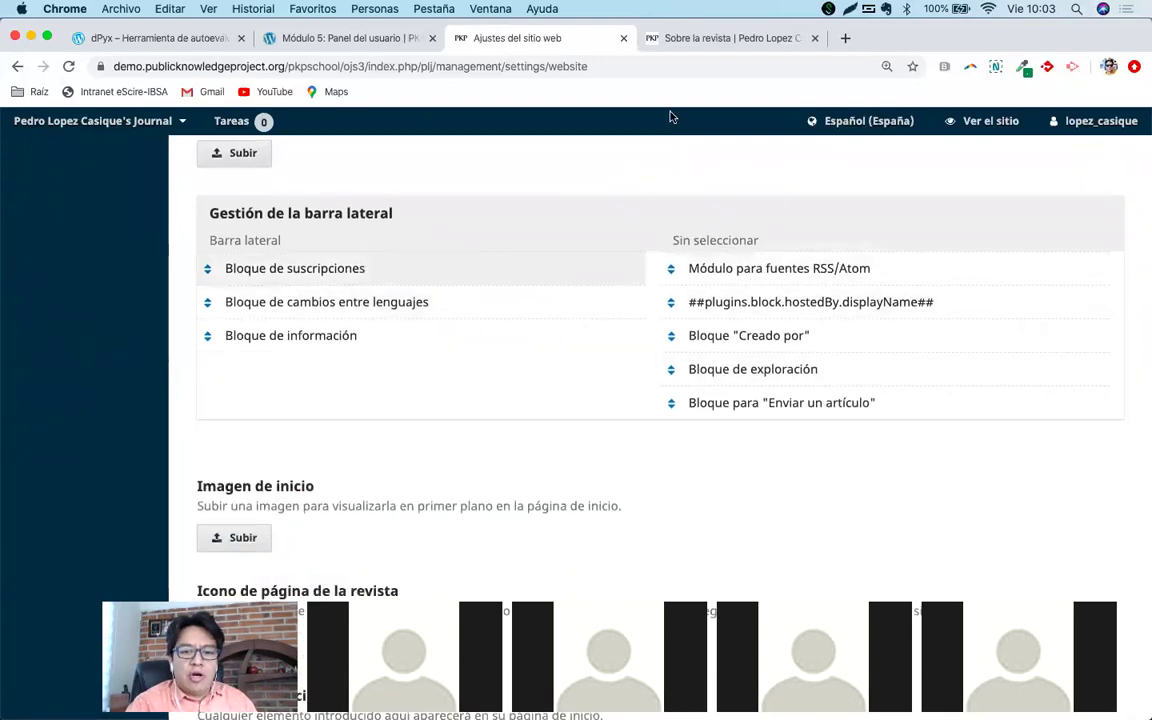
Step: Compare with the public About page, then continue scrolling the website settings
{"action": "left_click", "coordinate": [660, 38]}
{"action": "scroll", "coordinate": [866, 262], "scroll_direction": "up", "scroll_amount": 3}
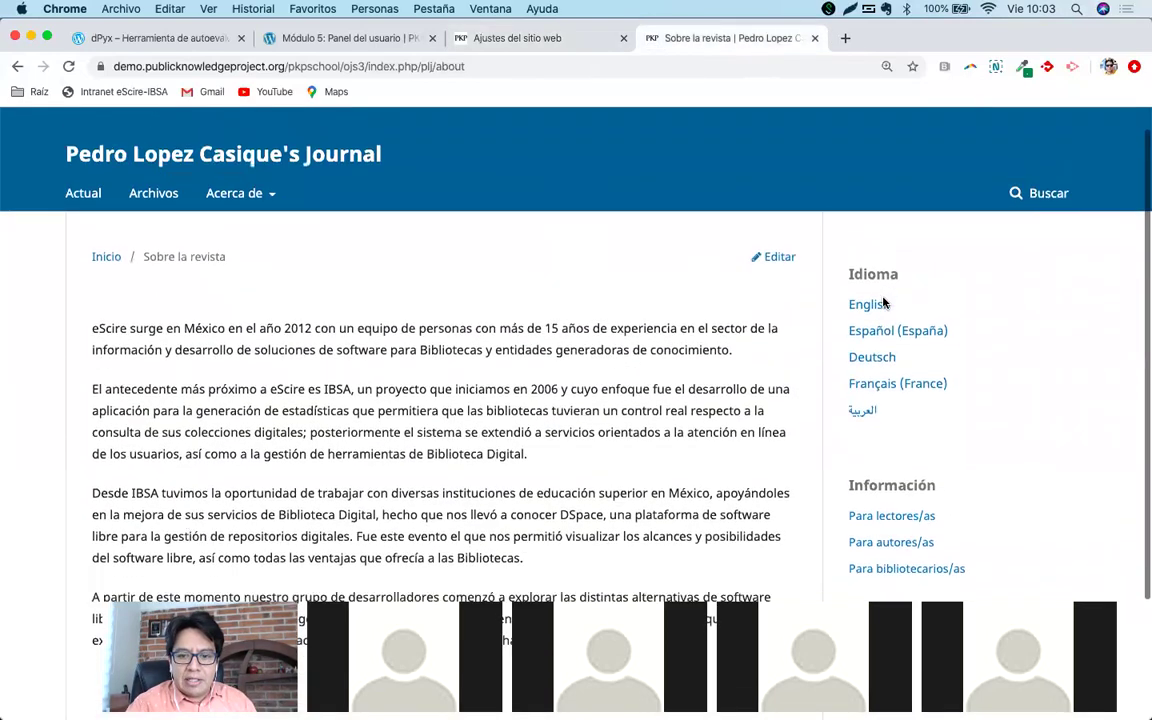
{"action": "scroll", "coordinate": [866, 235], "scroll_direction": "down", "scroll_amount": 1}
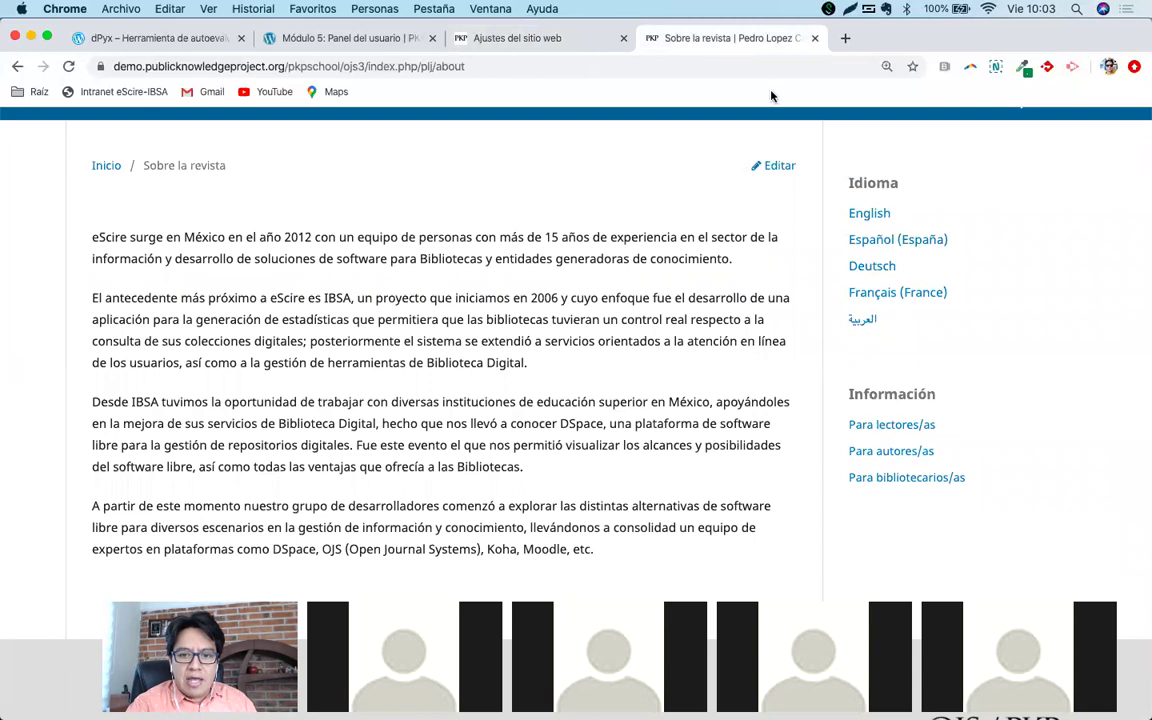
{"action": "left_click", "coordinate": [525, 40]}
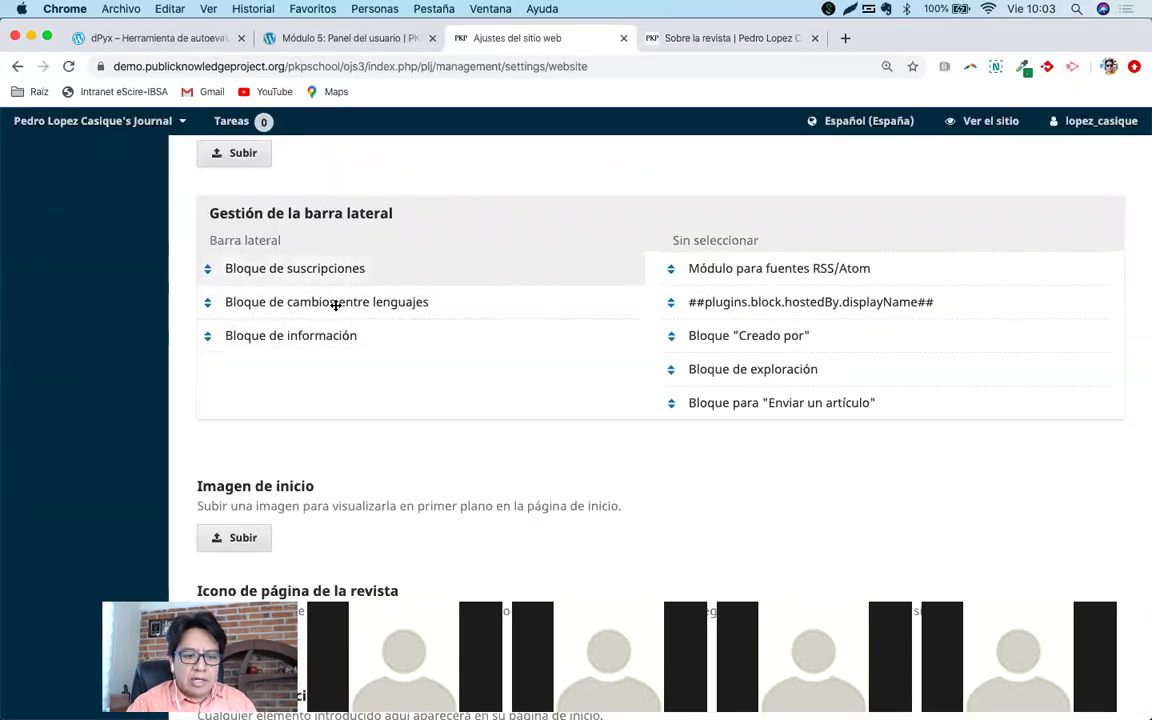
{"action": "scroll", "coordinate": [514, 388], "scroll_direction": "down", "scroll_amount": 3}
{"action": "scroll", "coordinate": [512, 389], "scroll_direction": "down", "scroll_amount": 1}
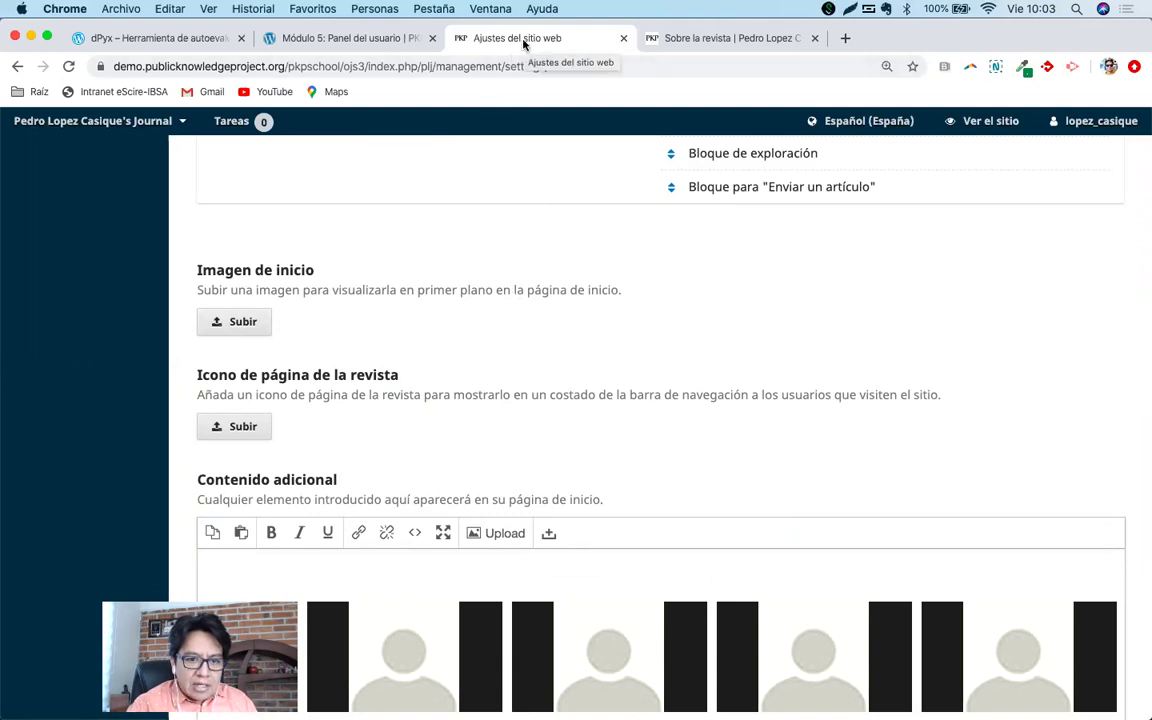
Step: Open the public journal's home page from its About page, then return to the settings
{"action": "left_click", "coordinate": [674, 40]}
{"action": "scroll", "coordinate": [277, 327], "scroll_direction": "down", "scroll_amount": 1}
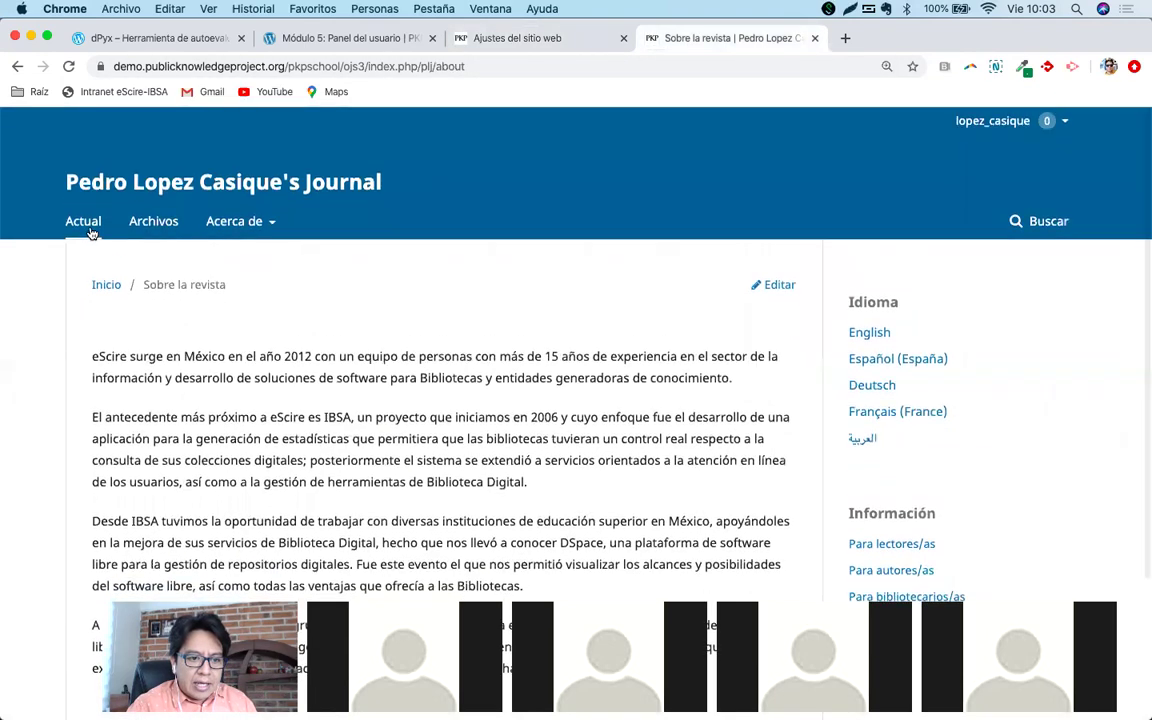
{"action": "left_click", "coordinate": [230, 185]}
{"action": "scroll", "coordinate": [430, 366], "scroll_direction": "down", "scroll_amount": 2}
{"action": "scroll", "coordinate": [428, 365], "scroll_direction": "up", "scroll_amount": 1}
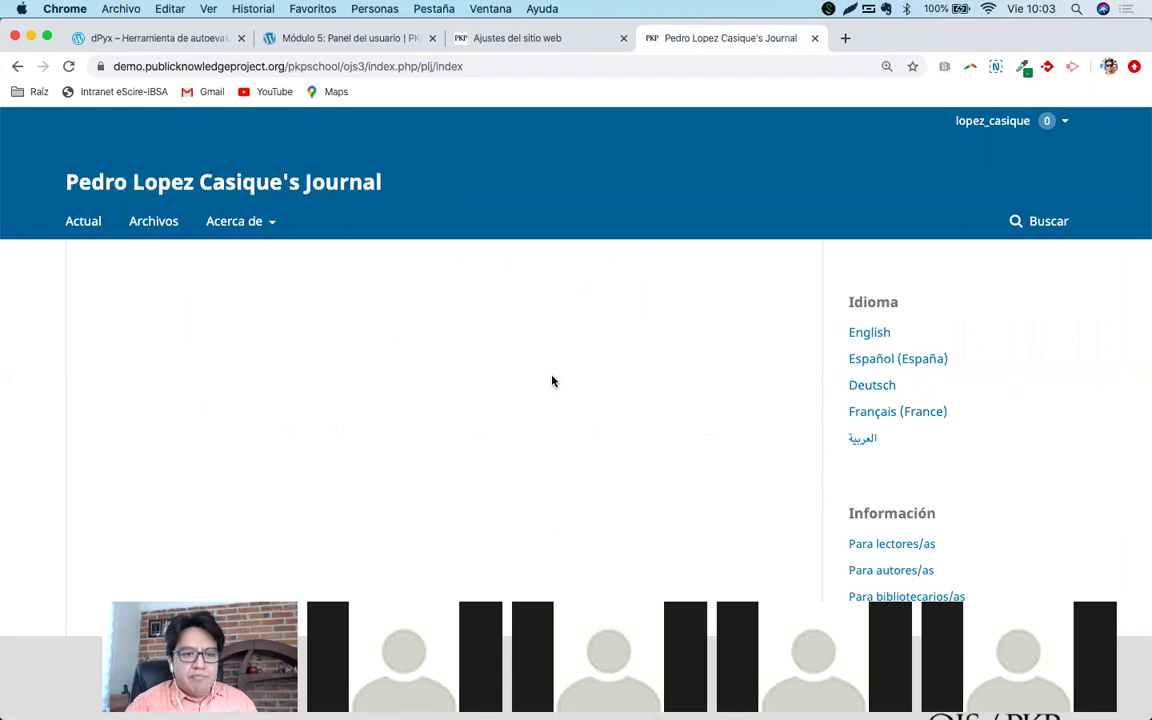
{"action": "left_click", "coordinate": [474, 38]}
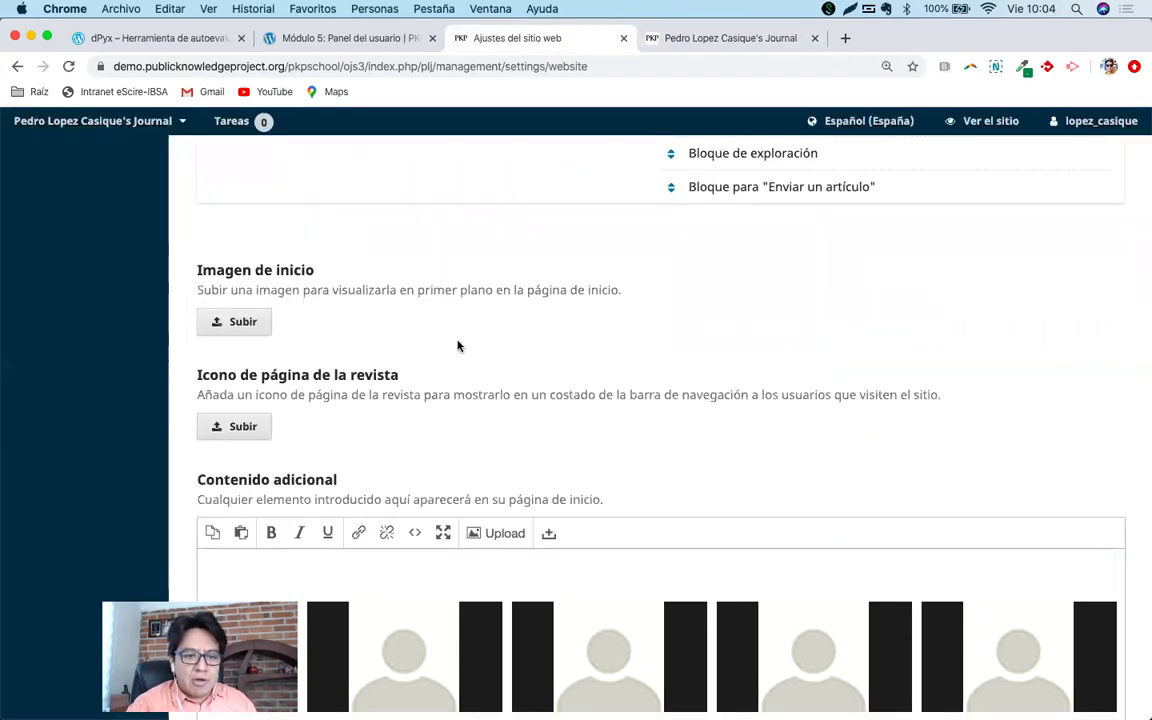
{"action": "scroll", "coordinate": [458, 345], "scroll_direction": "up", "scroll_amount": 1}
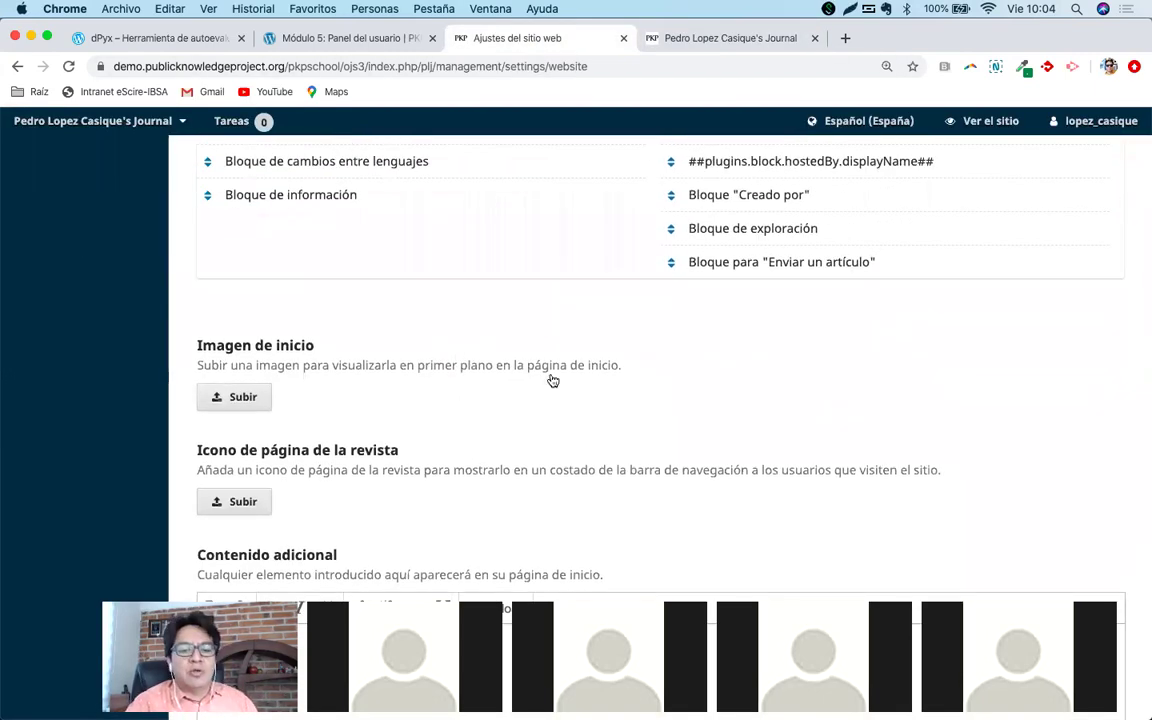
Step: Review the homepage additional content field on Apariencia, leaving the Pie de página footer empty
{"action": "scroll", "coordinate": [550, 379], "scroll_direction": "down", "scroll_amount": 1}
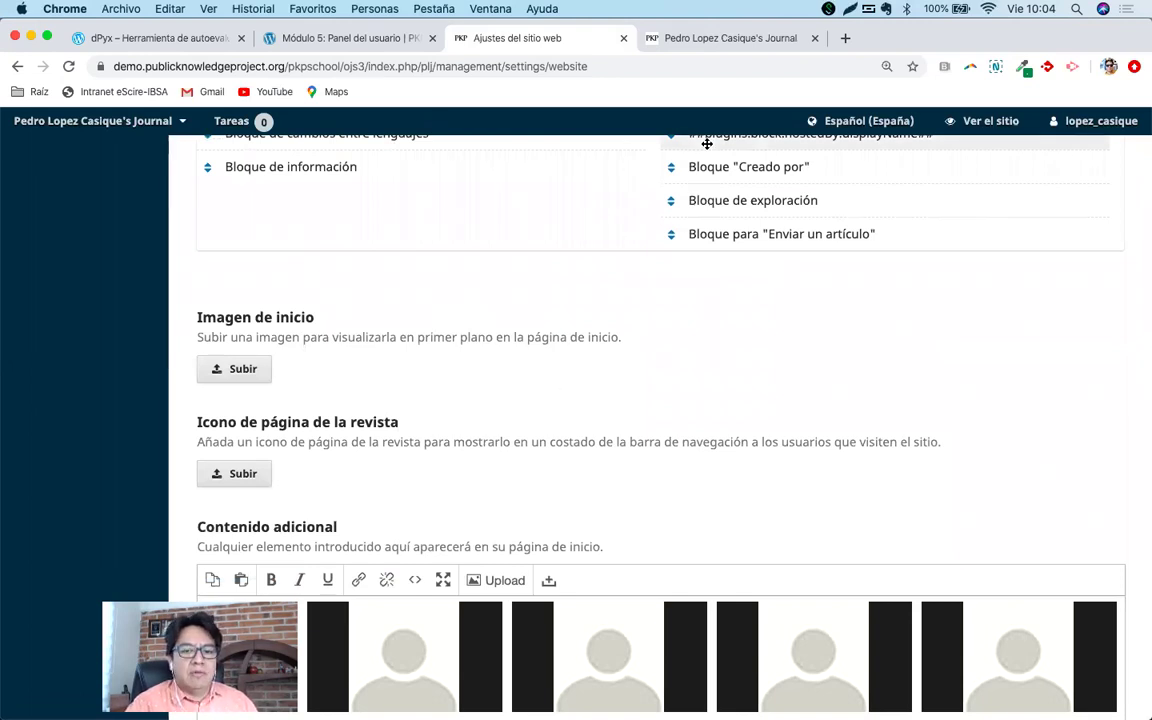
{"action": "scroll", "coordinate": [564, 331], "scroll_direction": "down", "scroll_amount": 2}
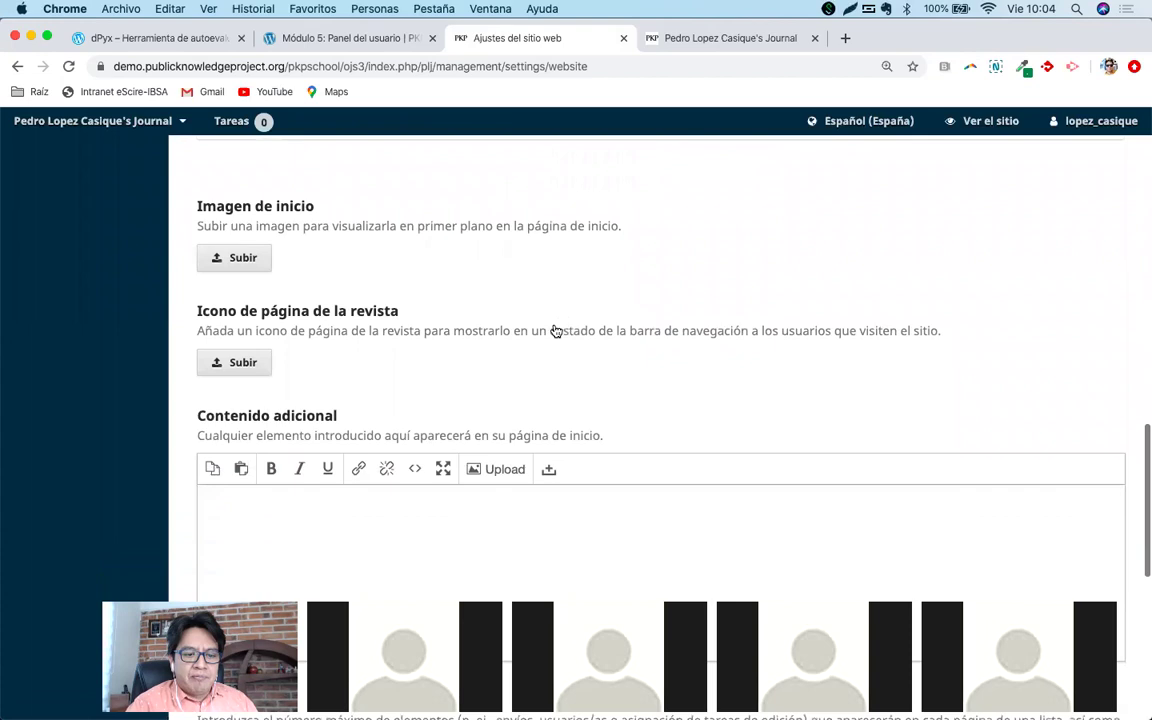
{"action": "scroll", "coordinate": [380, 384], "scroll_direction": "down", "scroll_amount": 6}
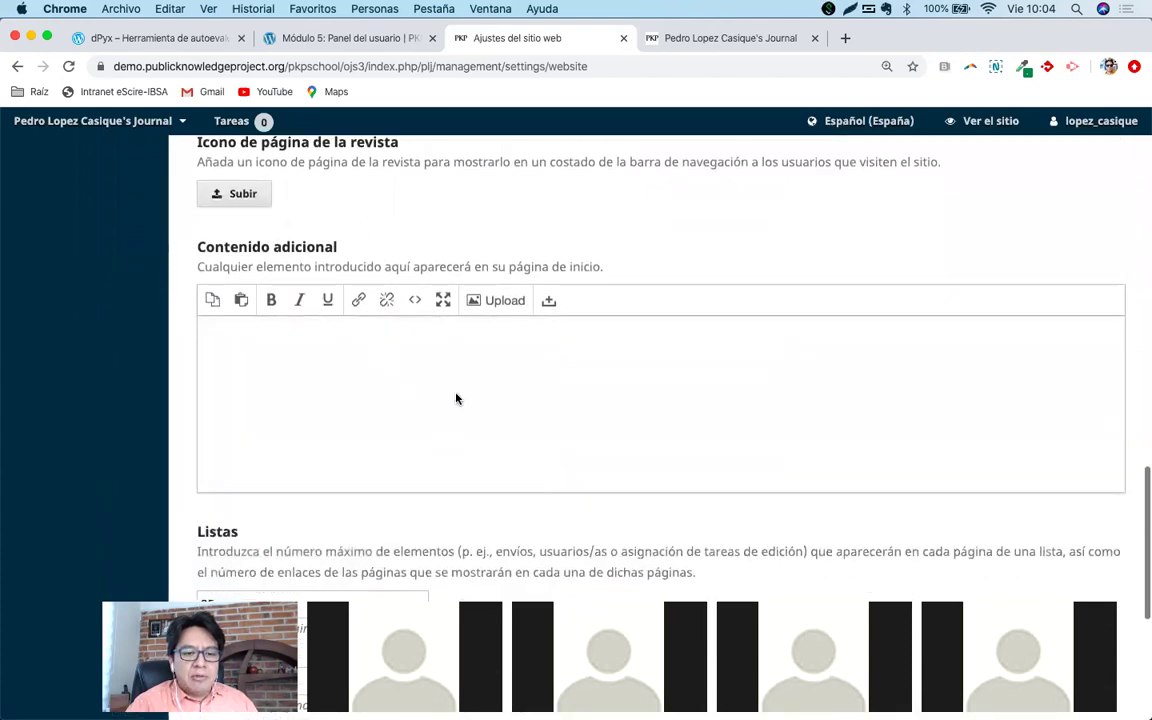
{"action": "scroll", "coordinate": [457, 397], "scroll_direction": "up", "scroll_amount": 7}
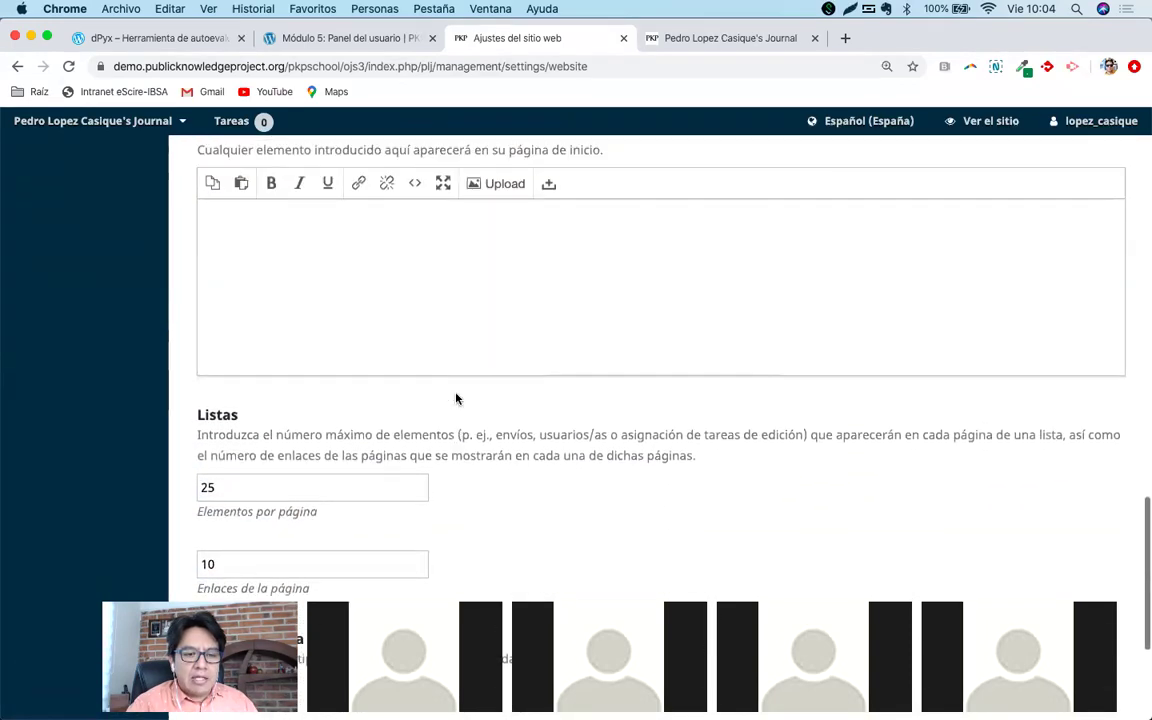
{"action": "scroll", "coordinate": [456, 396], "scroll_direction": "down", "scroll_amount": 7}
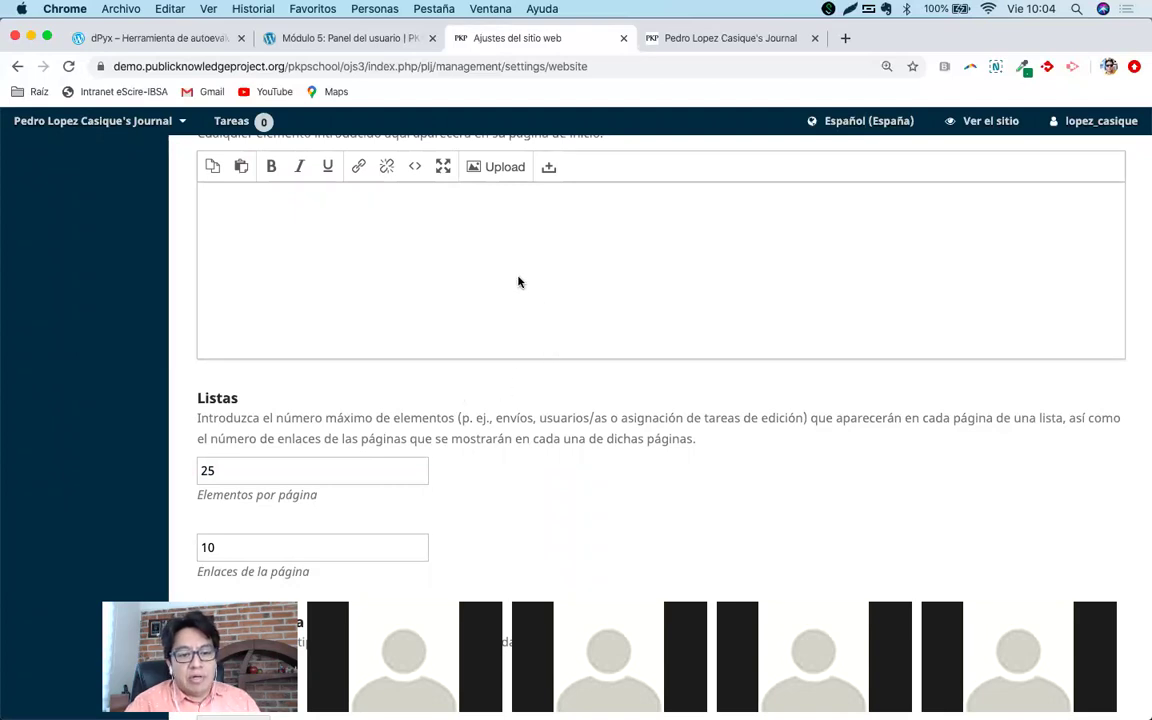
{"action": "left_click", "coordinate": [501, 275]}
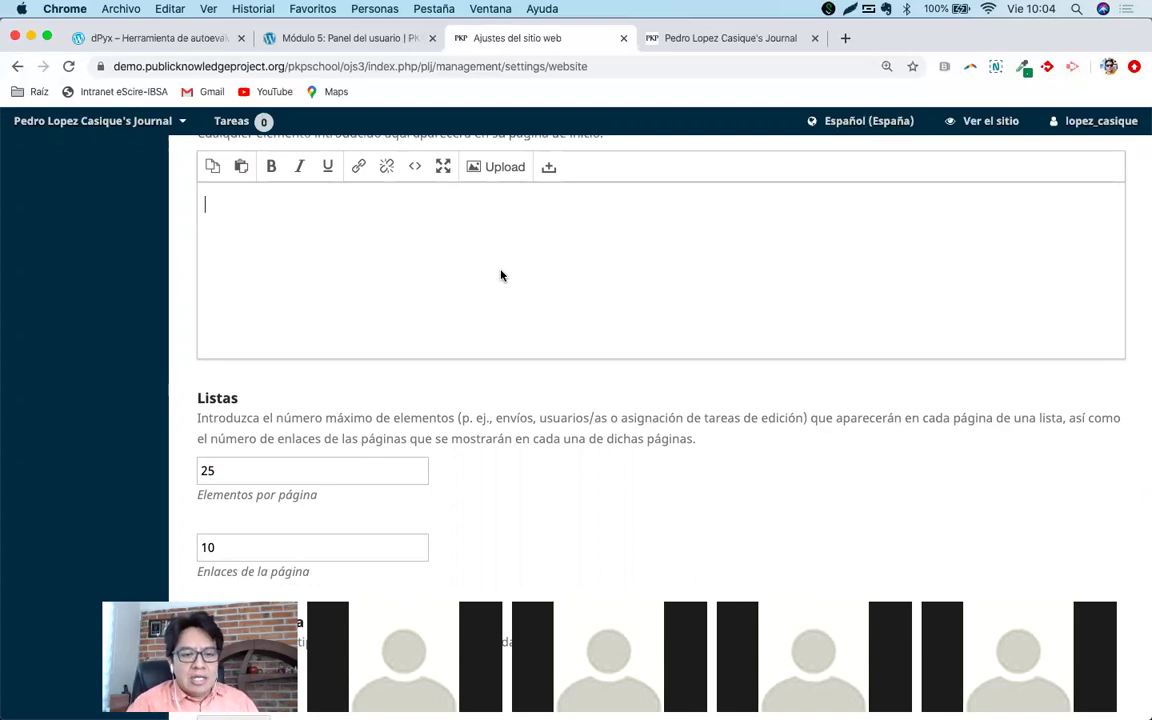
{"action": "scroll", "coordinate": [501, 276], "scroll_direction": "down", "scroll_amount": 1}
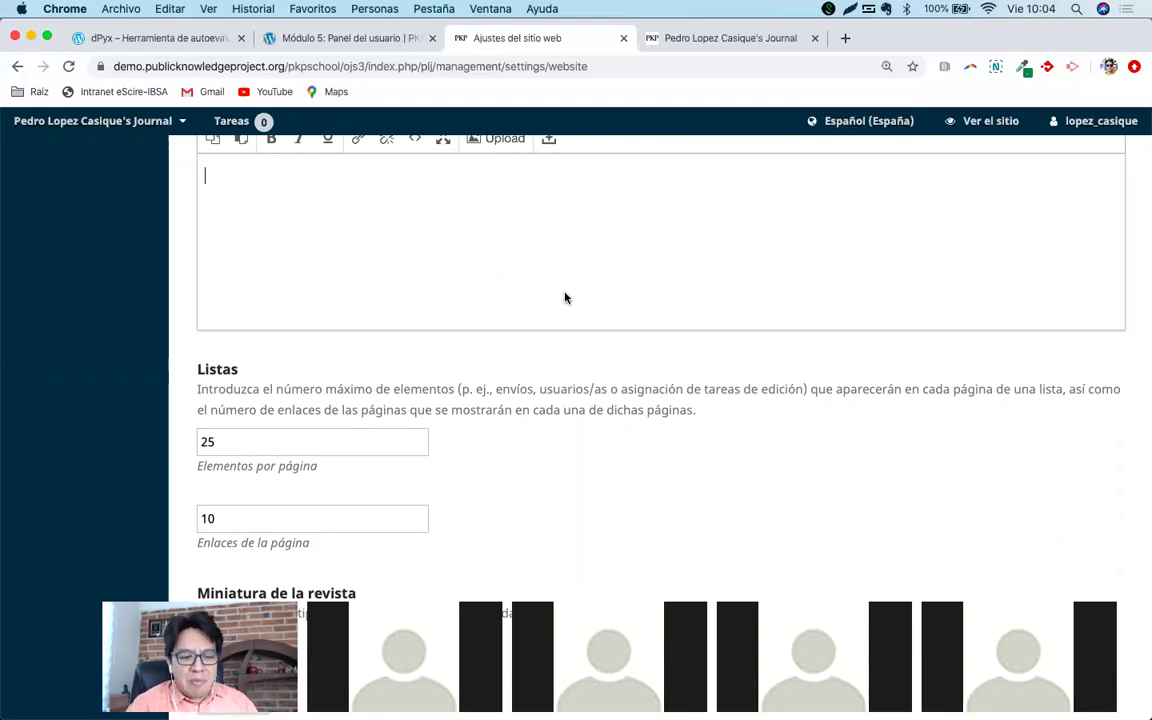
{"action": "scroll", "coordinate": [575, 305], "scroll_direction": "down", "scroll_amount": 5}
{"action": "scroll", "coordinate": [581, 309], "scroll_direction": "up", "scroll_amount": 10}
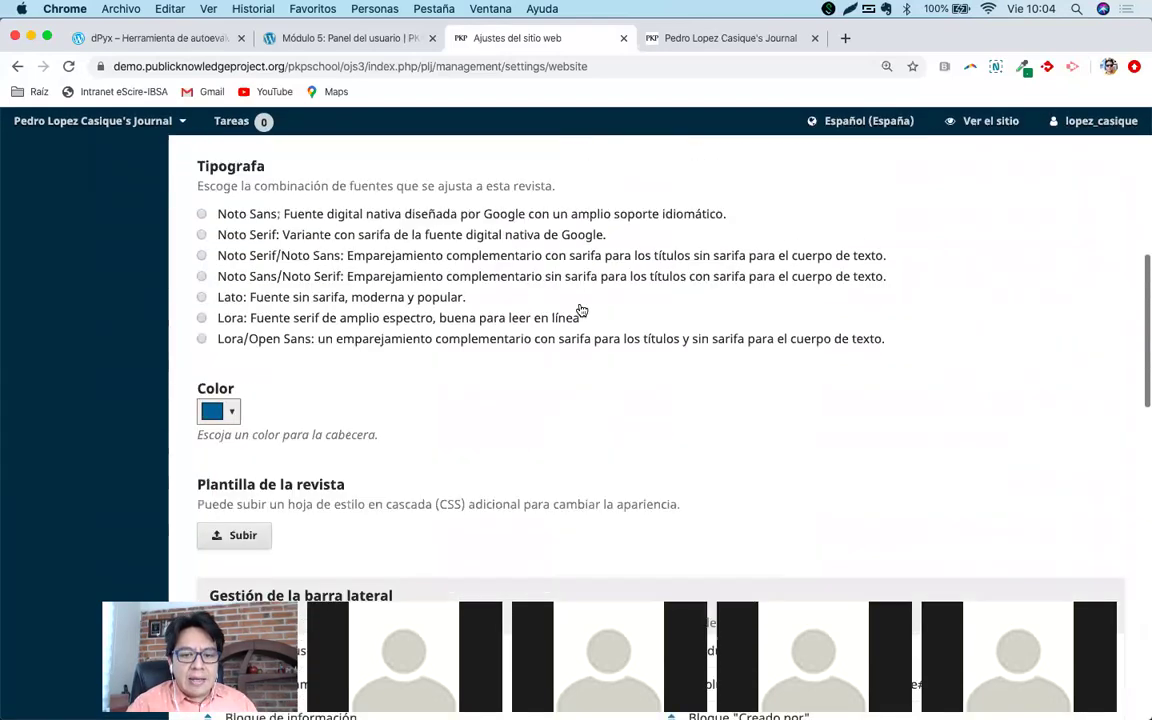
{"action": "scroll", "coordinate": [581, 310], "scroll_direction": "up", "scroll_amount": 5}
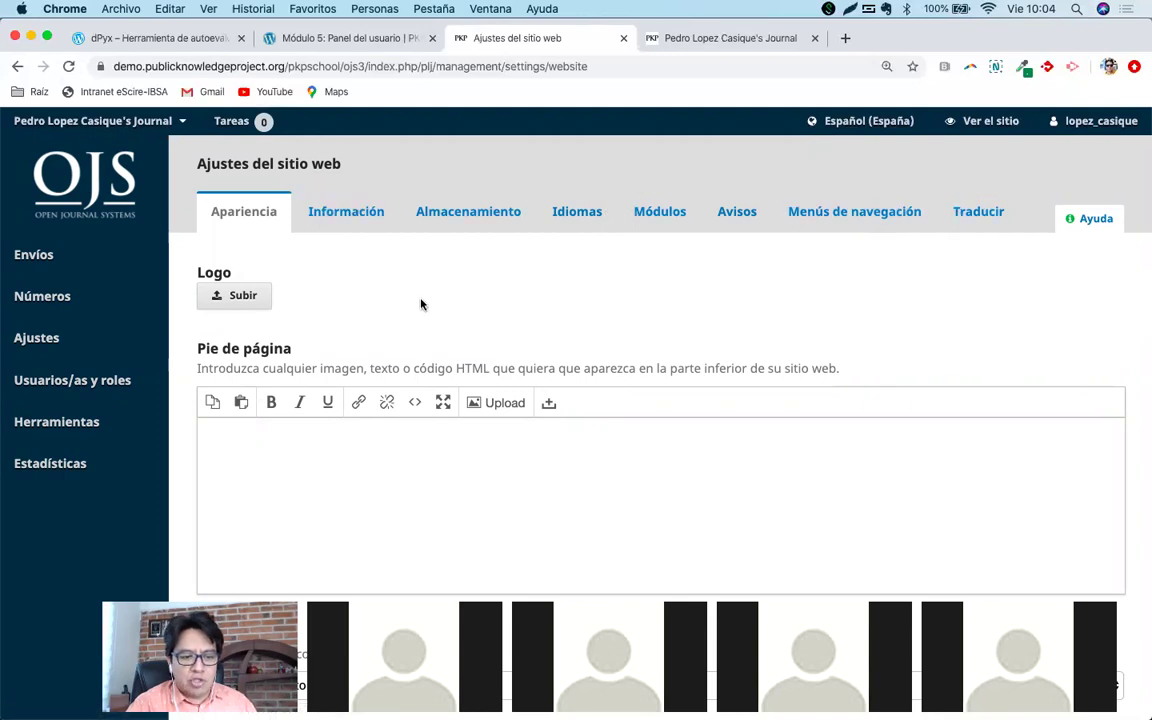
{"action": "mouse_move", "coordinate": [60, 323]}
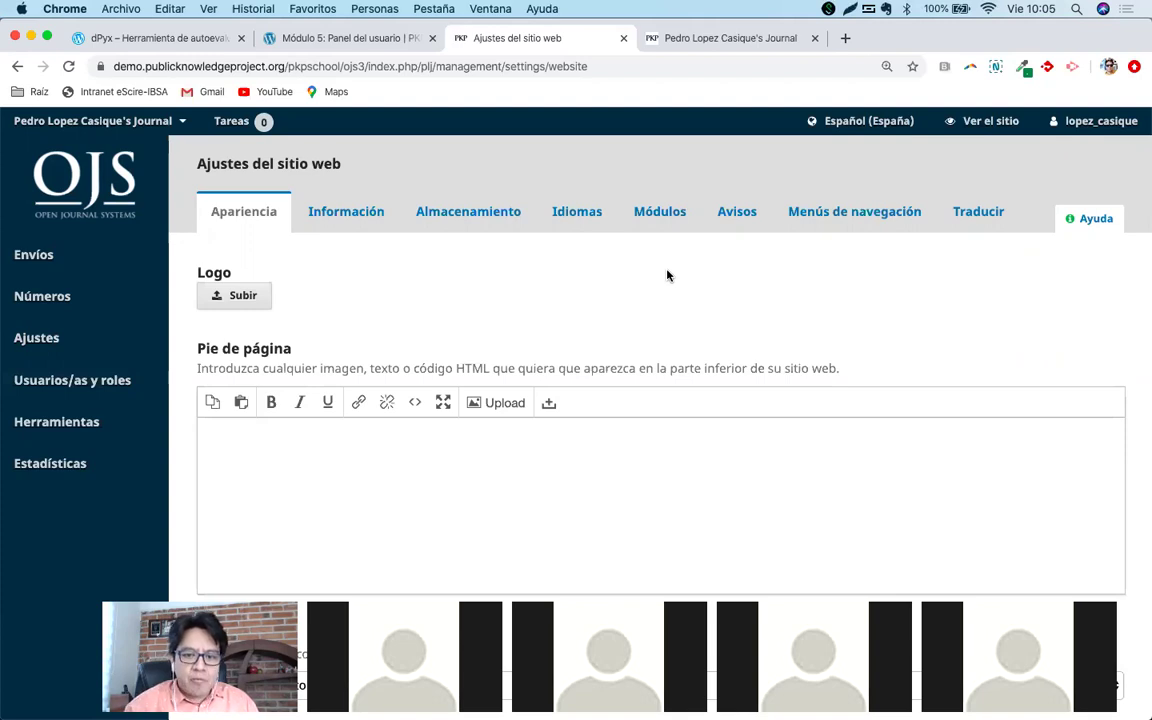
Step: Dismiss the translation no-access warning and view User and Primary Navigation Menus
{"action": "left_click", "coordinate": [965, 214]}
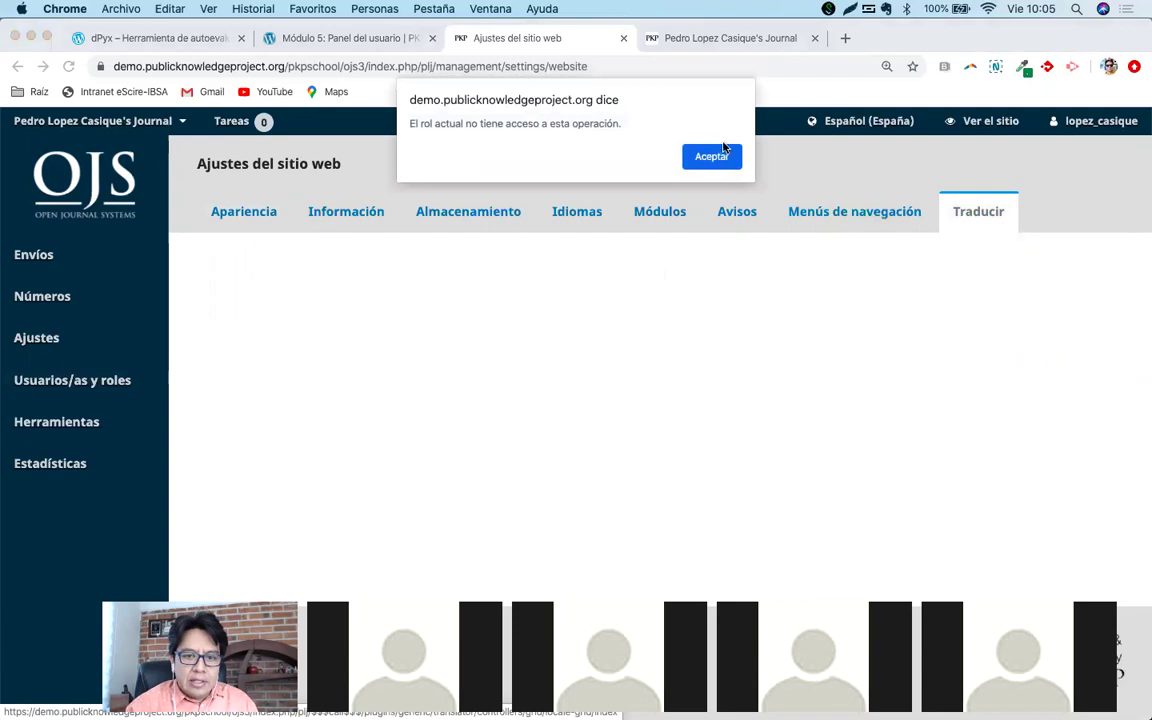
{"action": "left_click", "coordinate": [700, 156]}
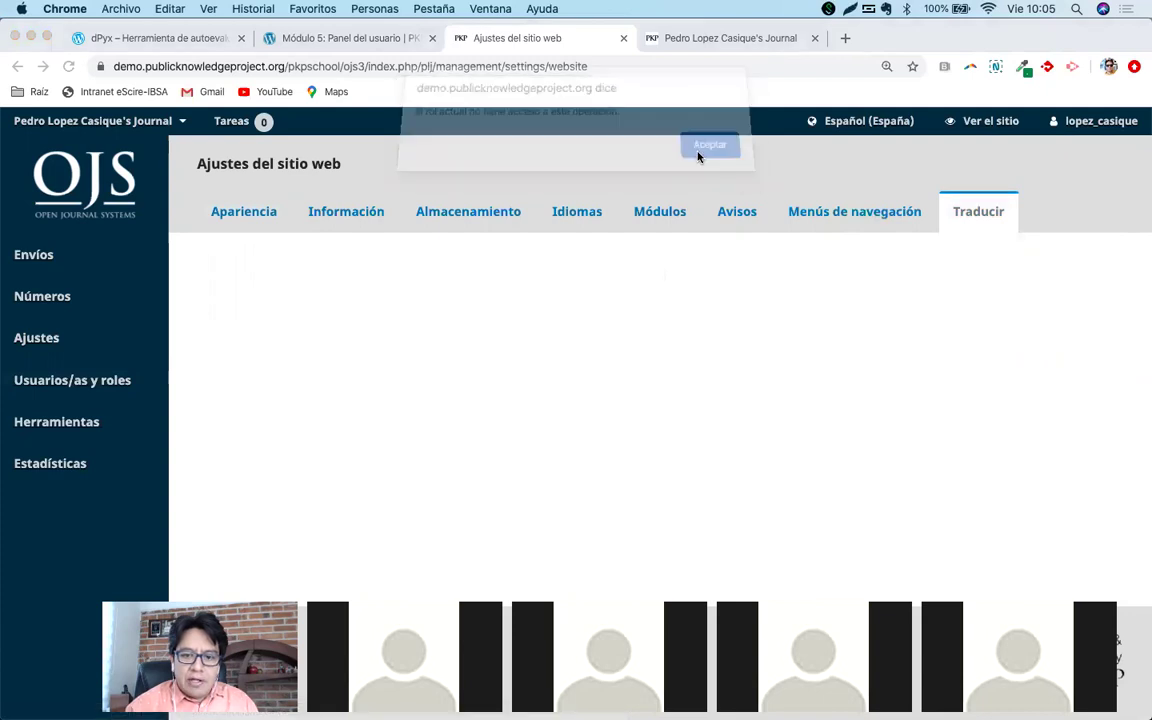
{"action": "left_click", "coordinate": [818, 211]}
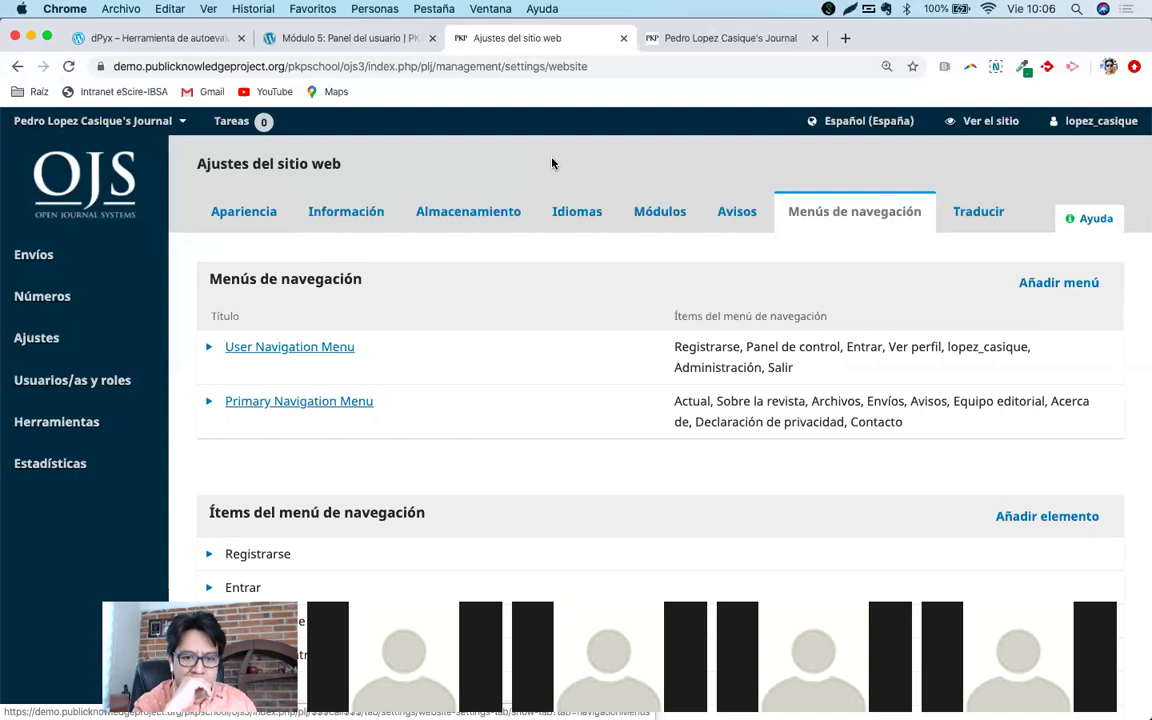
Step: Scroll through Apariencia's logo, footer, theme, typography, header colour and sidebar sections, then back up
{"action": "left_click", "coordinate": [244, 213]}
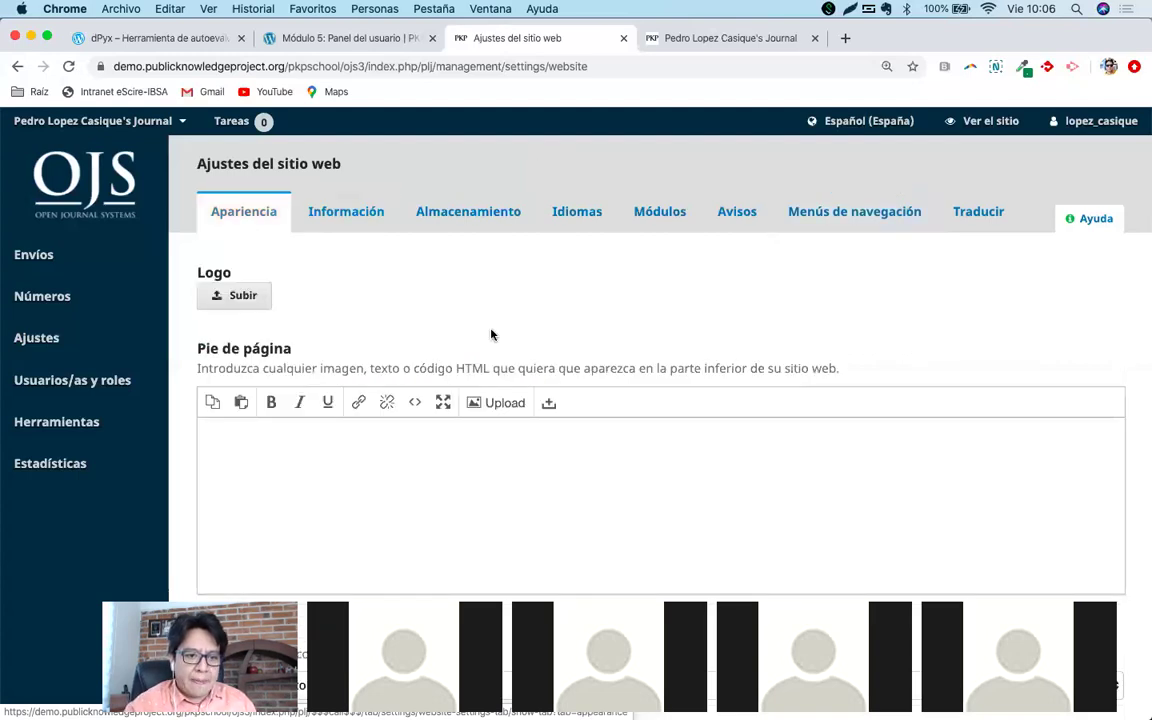
{"action": "scroll", "coordinate": [494, 362], "scroll_direction": "down", "scroll_amount": 5}
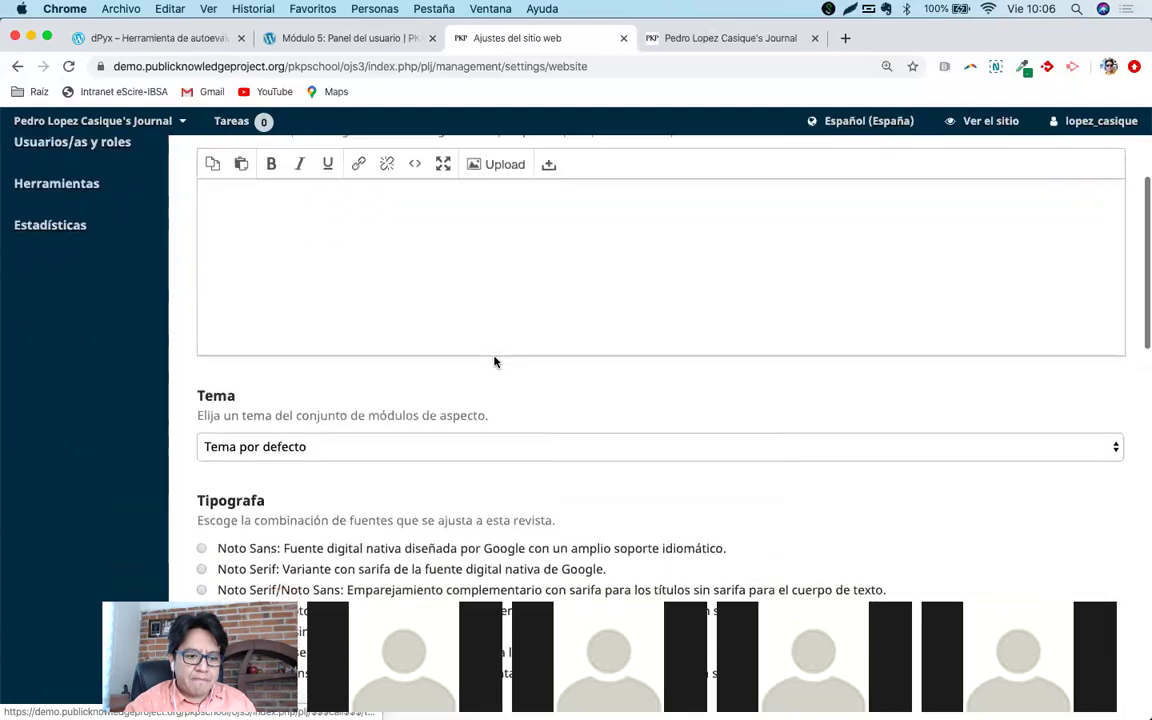
{"action": "scroll", "coordinate": [610, 461], "scroll_direction": "down", "scroll_amount": 10}
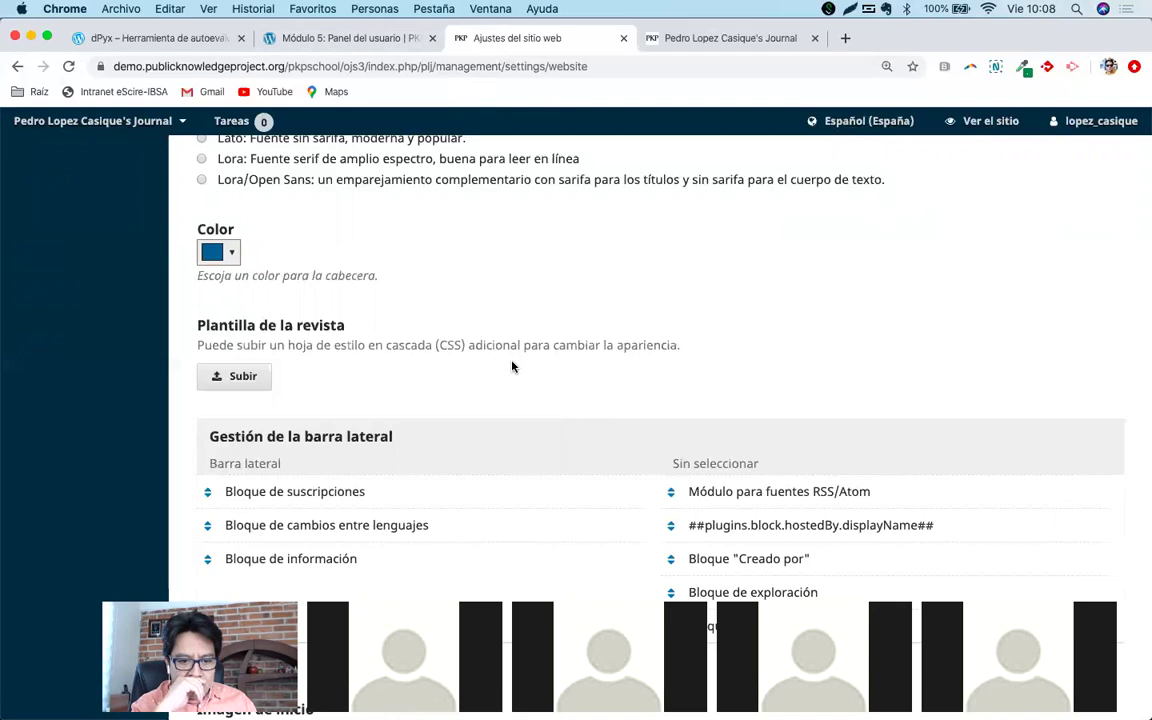
{"action": "scroll", "coordinate": [511, 366], "scroll_direction": "up", "scroll_amount": 15}
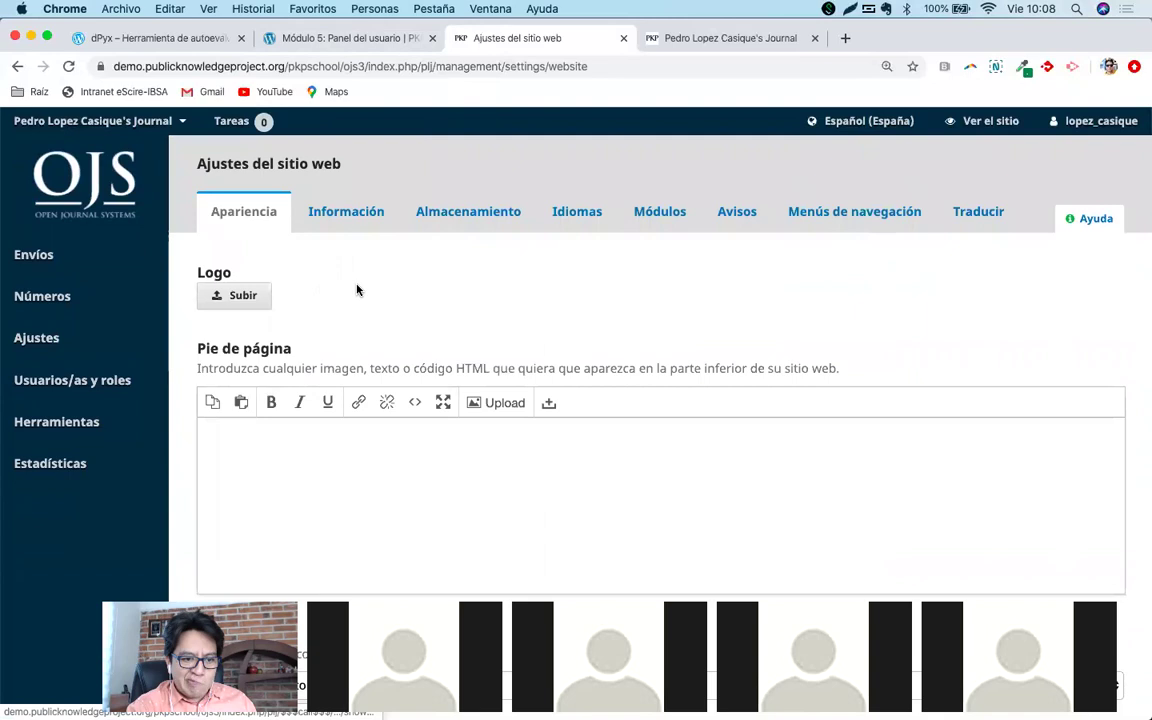
Step: Open Envíos, showing Mi lista with 0 envíos under Mis envíos asignados
{"action": "left_click", "coordinate": [30, 252]}
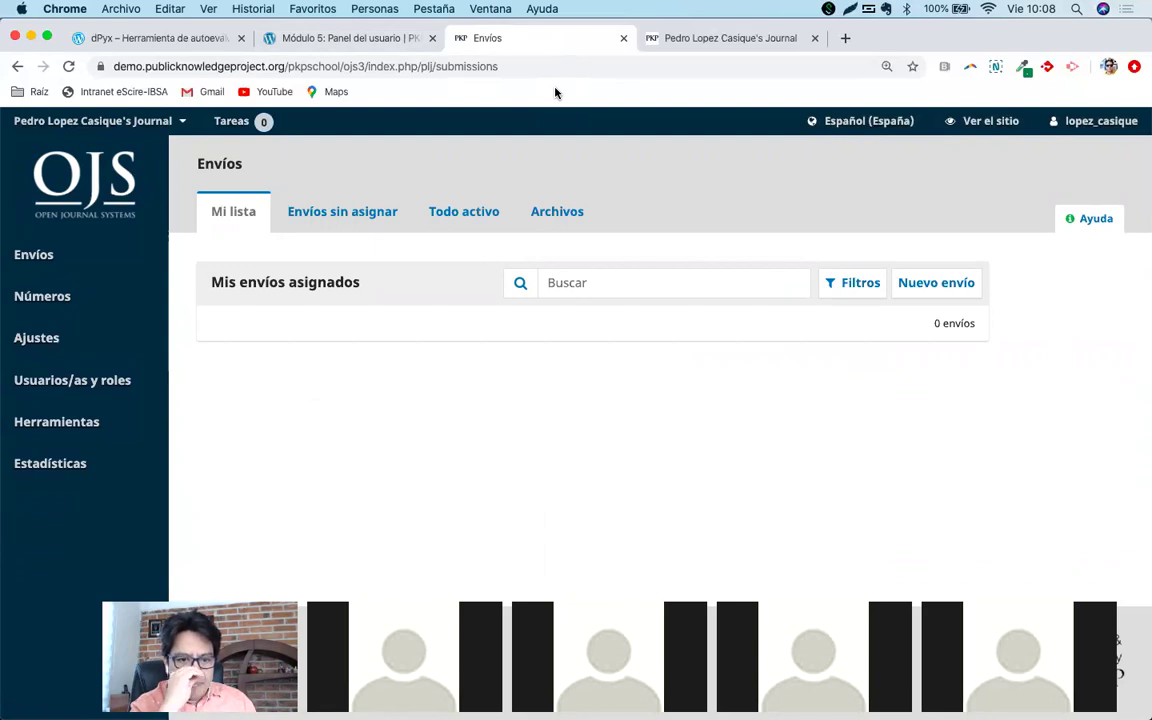
Step: Check the unassigned and Todo activo submission lists, then return to Mi lista
{"action": "left_click", "coordinate": [366, 207]}
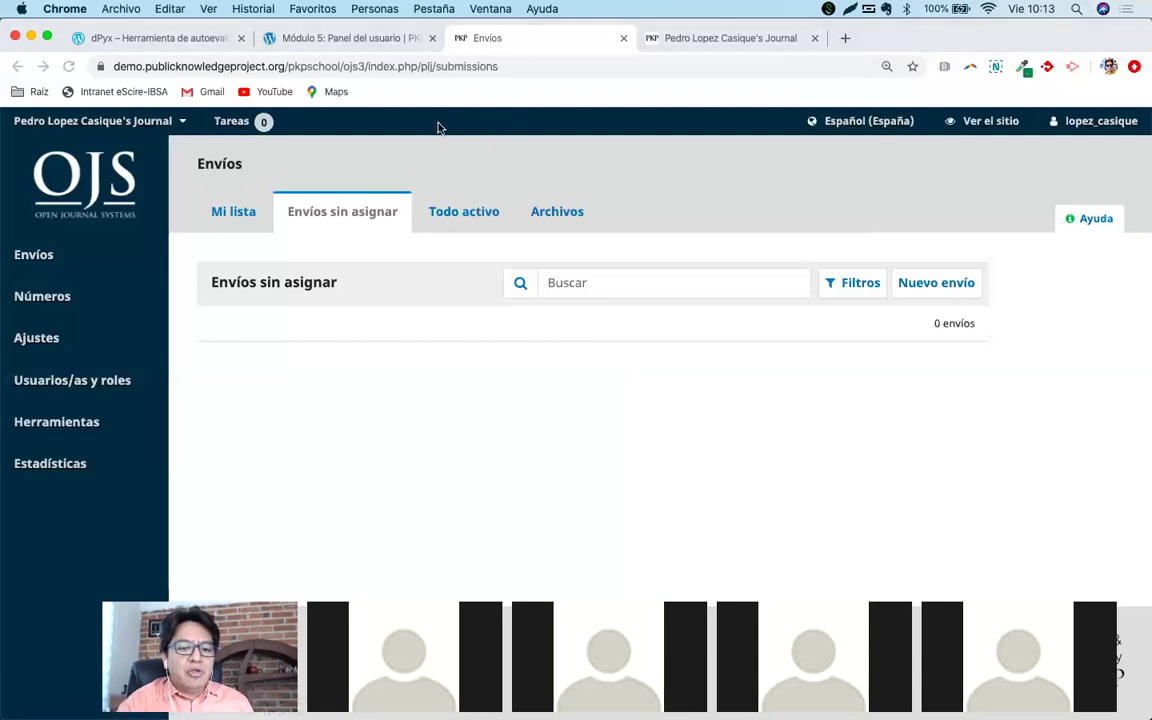
{"action": "left_click", "coordinate": [459, 218]}
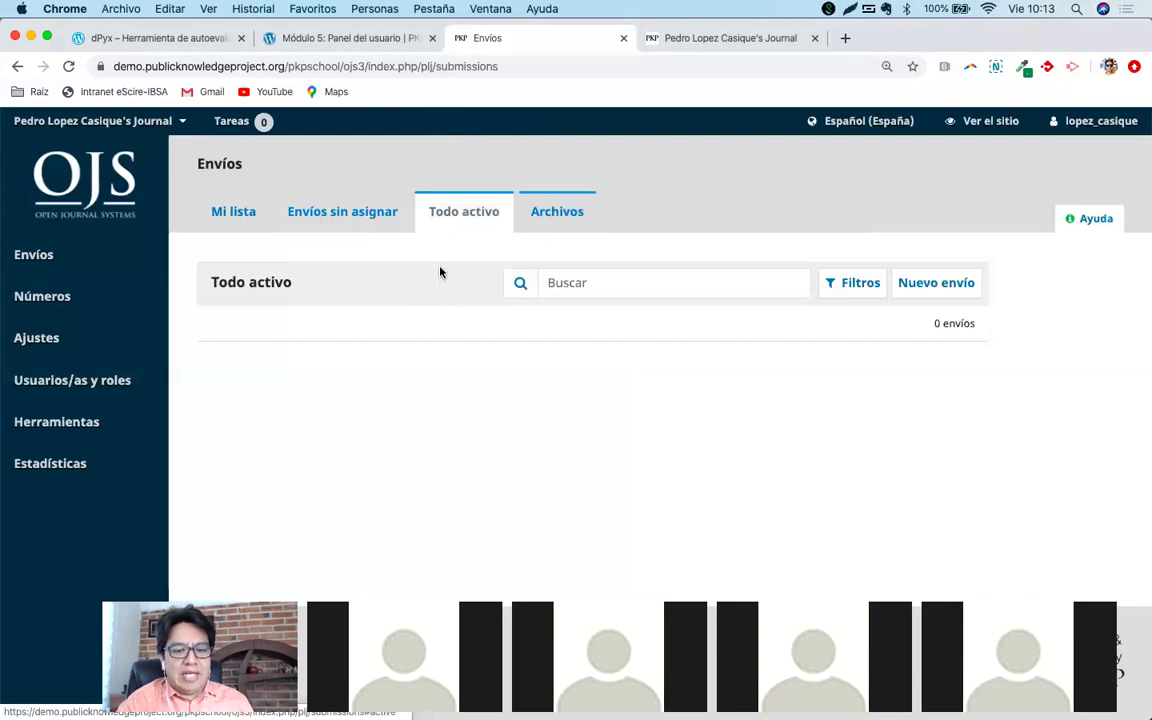
{"action": "left_click", "coordinate": [233, 212]}
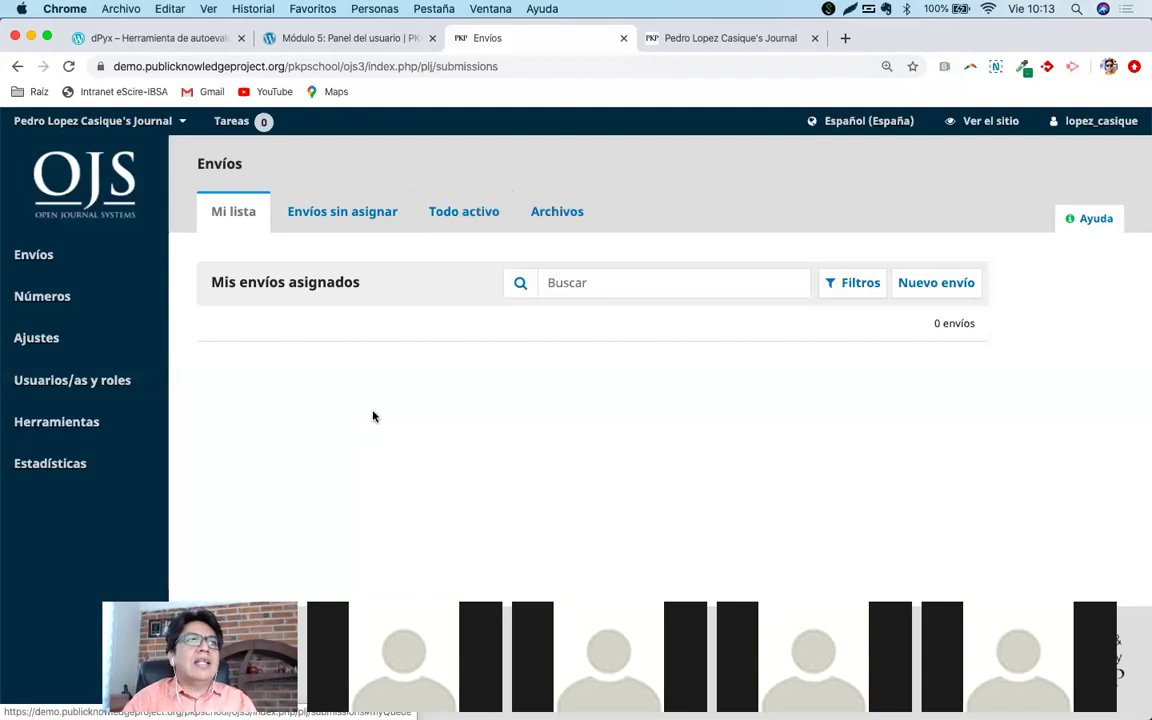
Step: Open the Sitio web settings and check the Idiomas languages table
{"action": "mouse_move", "coordinate": [63, 297]}
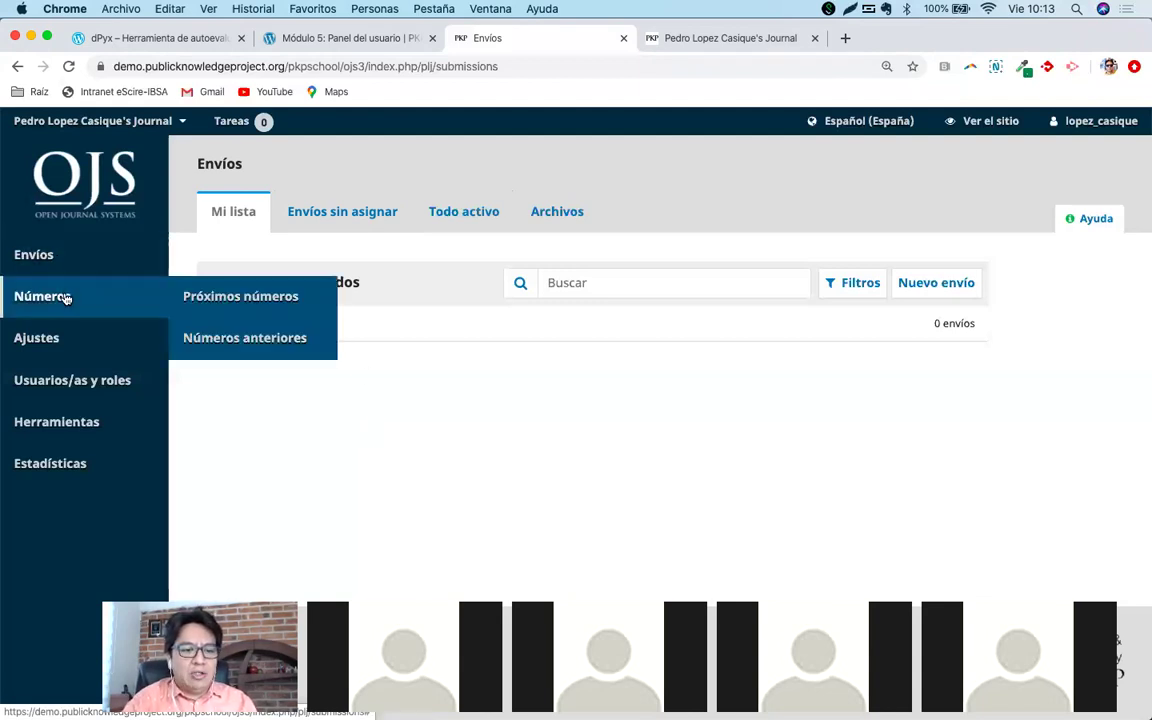
{"action": "mouse_move", "coordinate": [87, 339]}
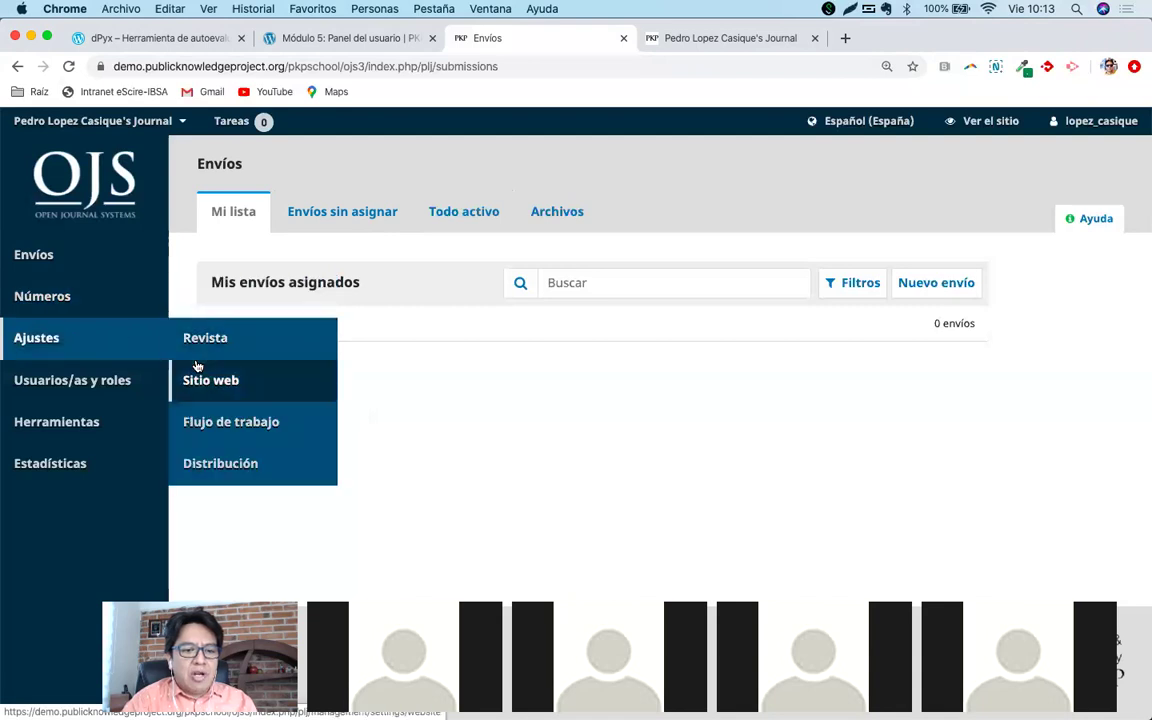
{"action": "left_click", "coordinate": [242, 386]}
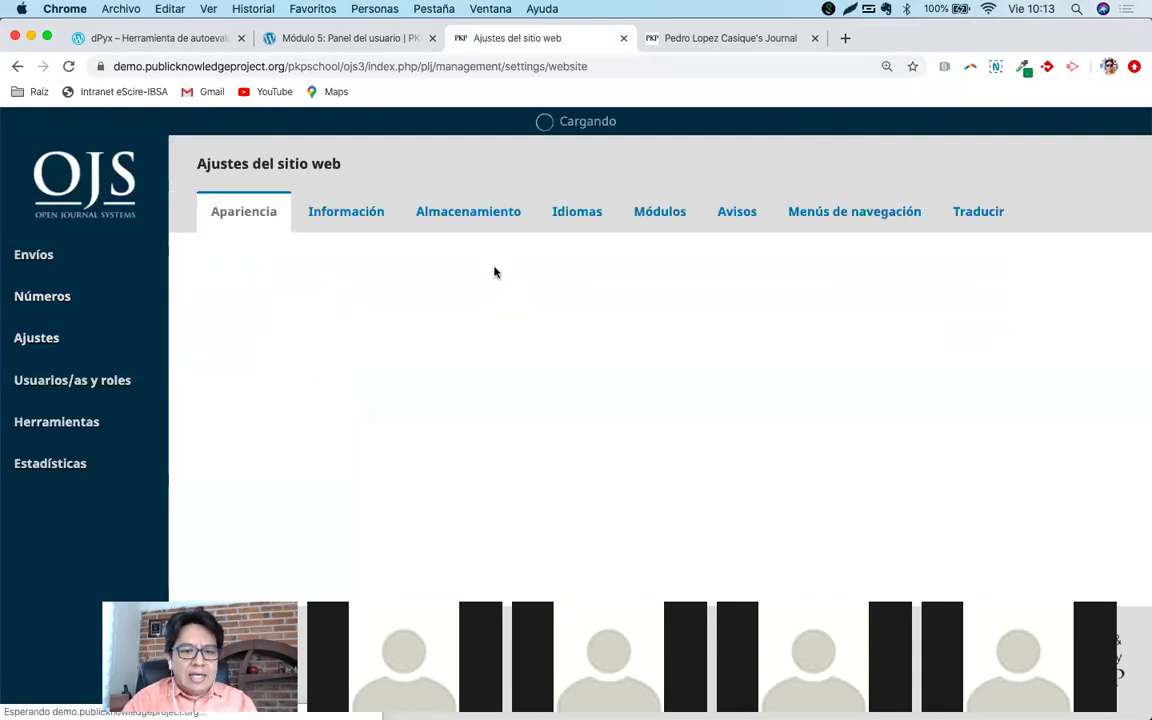
{"action": "left_click", "coordinate": [580, 213]}
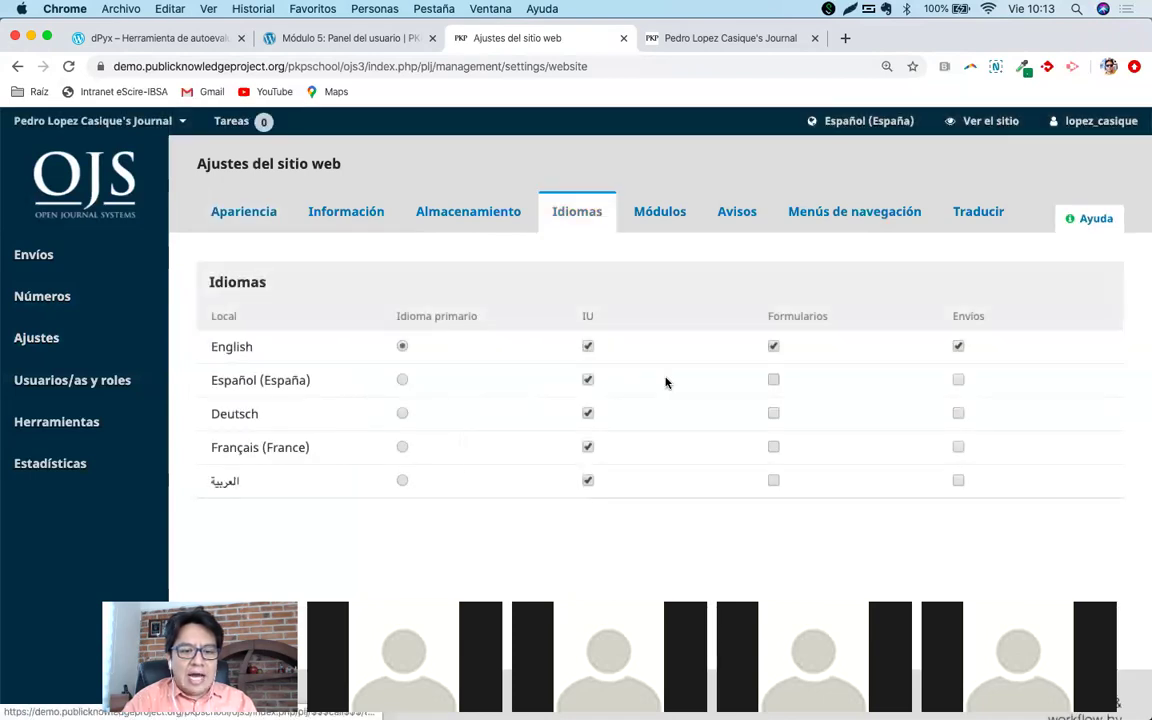
Step: View the Apariencia logo and footer settings, then open the Usuarios/as y roles Tareas list
{"action": "left_click", "coordinate": [248, 213]}
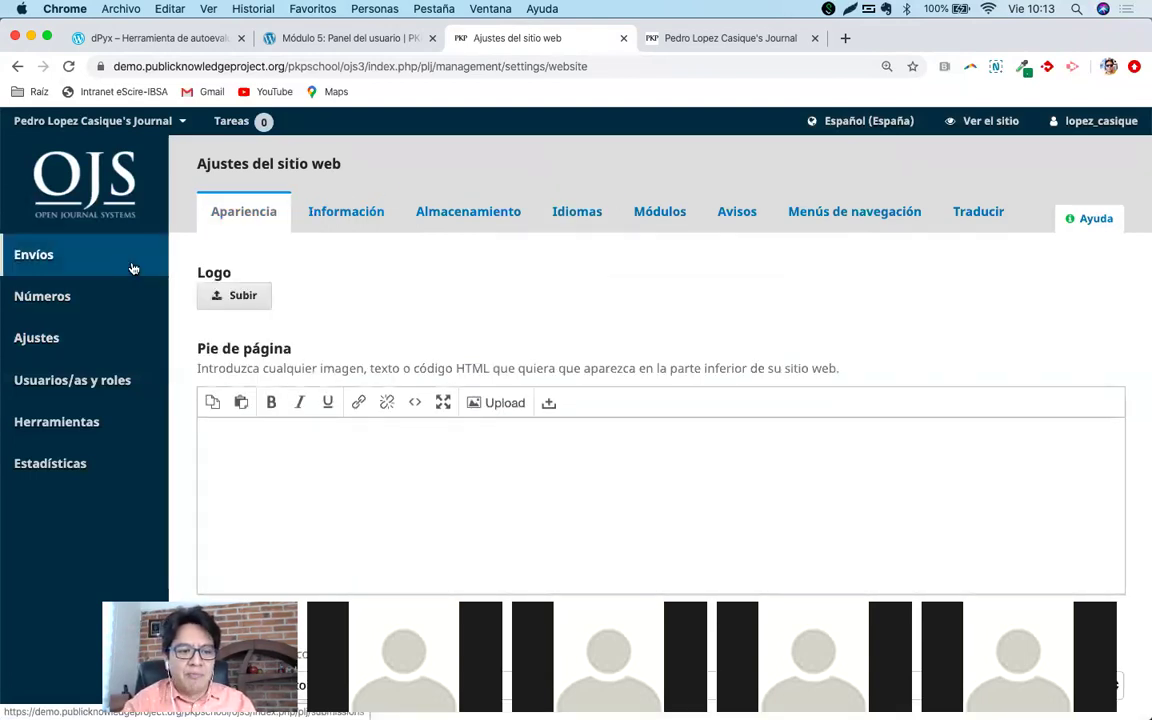
{"action": "mouse_move", "coordinate": [95, 380]}
{"action": "left_click", "coordinate": [237, 424]}
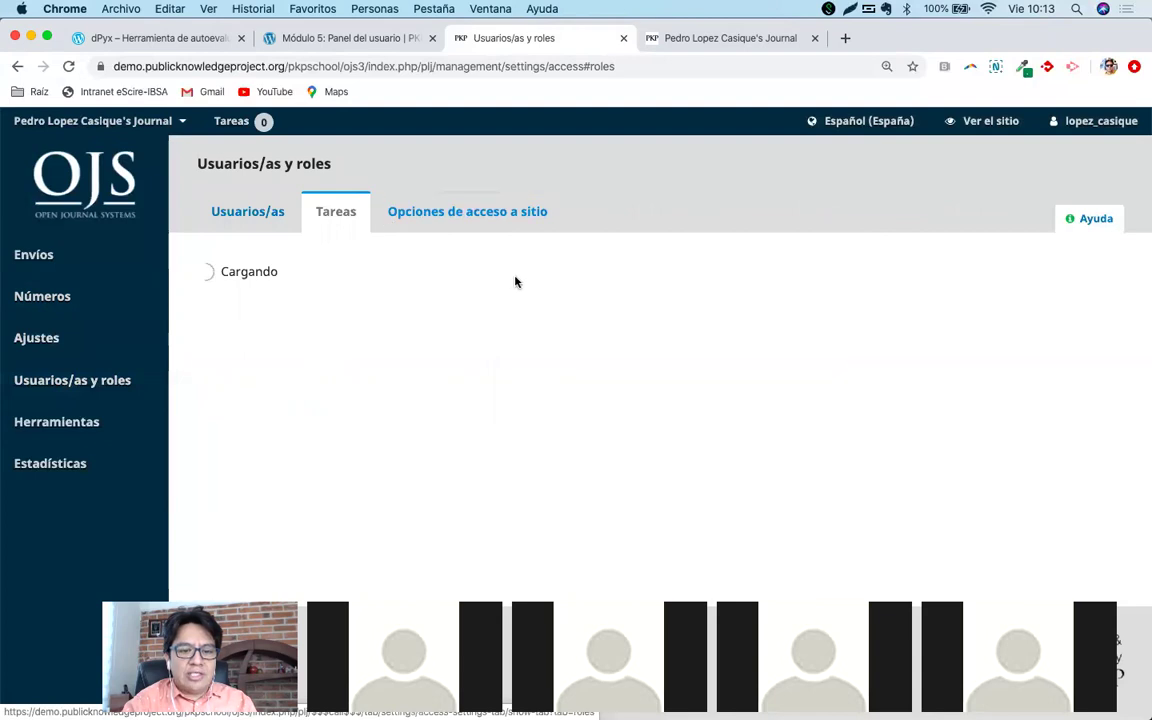
Step: Check the two current users on the Usuarios/as tab, then return to Envíos
{"action": "left_click", "coordinate": [250, 207]}
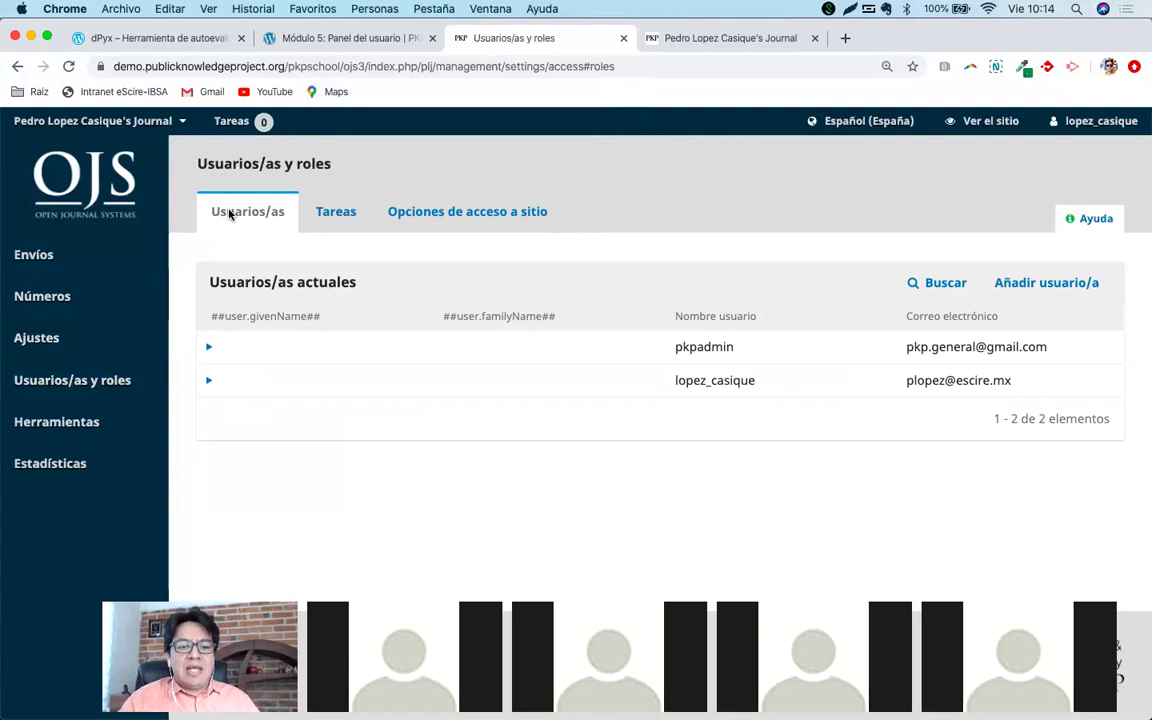
{"action": "mouse_move", "coordinate": [88, 296]}
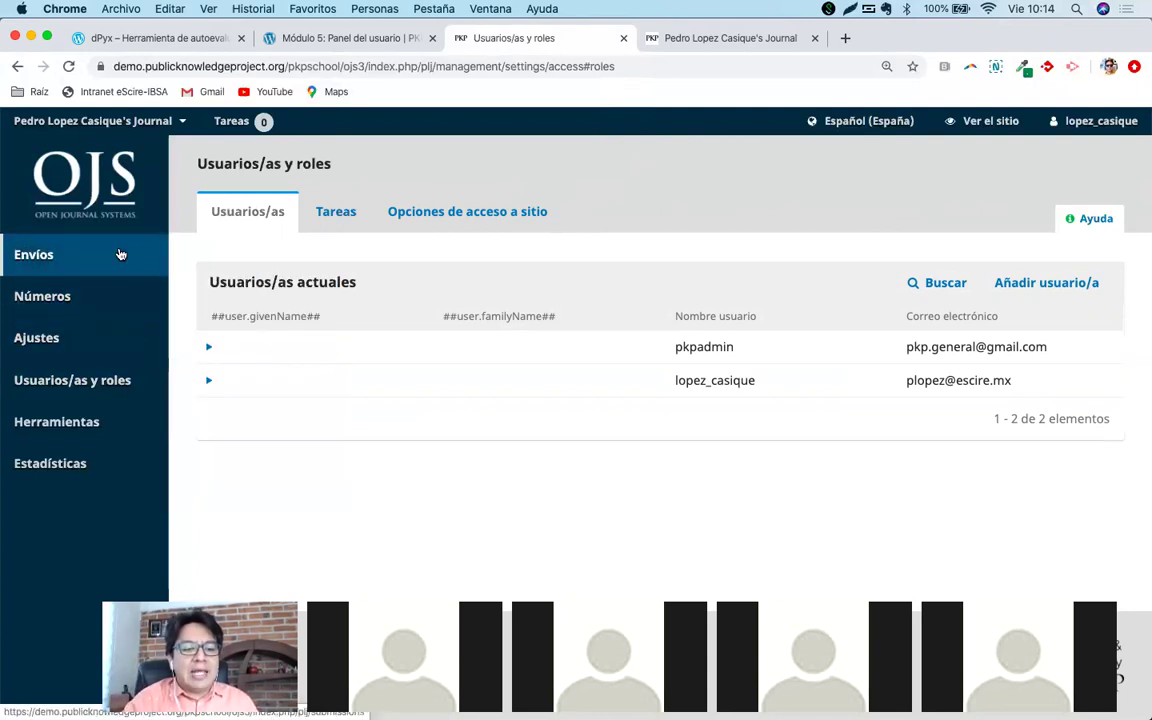
{"action": "left_click", "coordinate": [113, 255]}
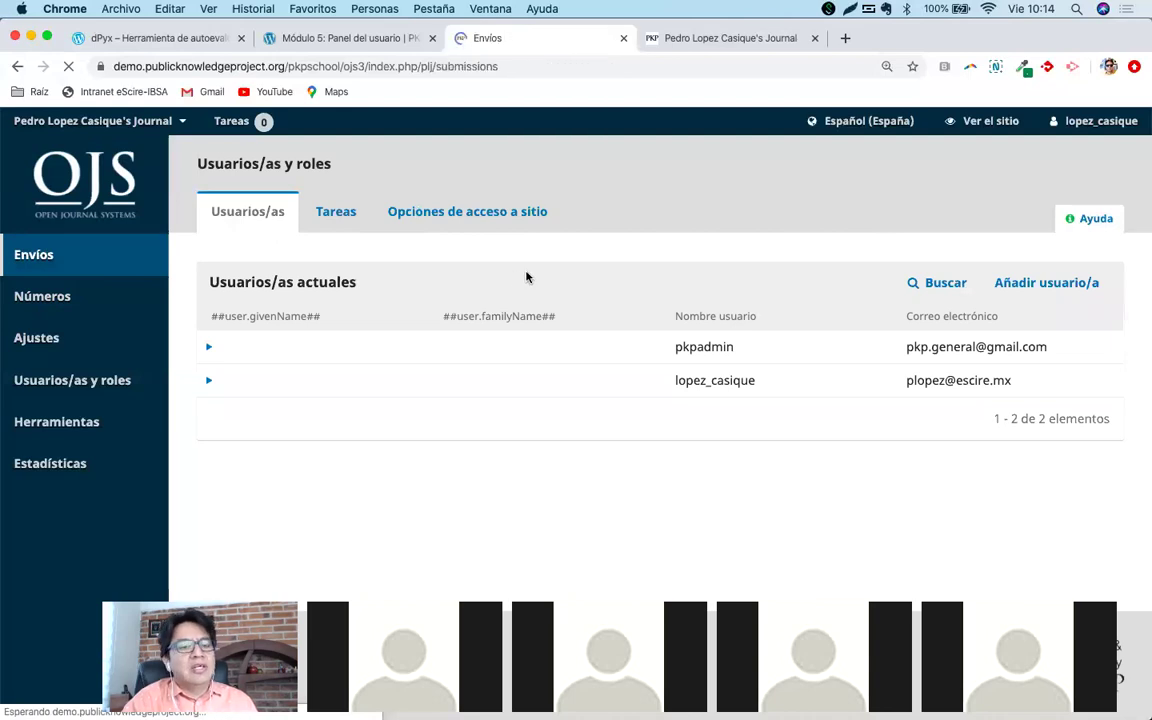
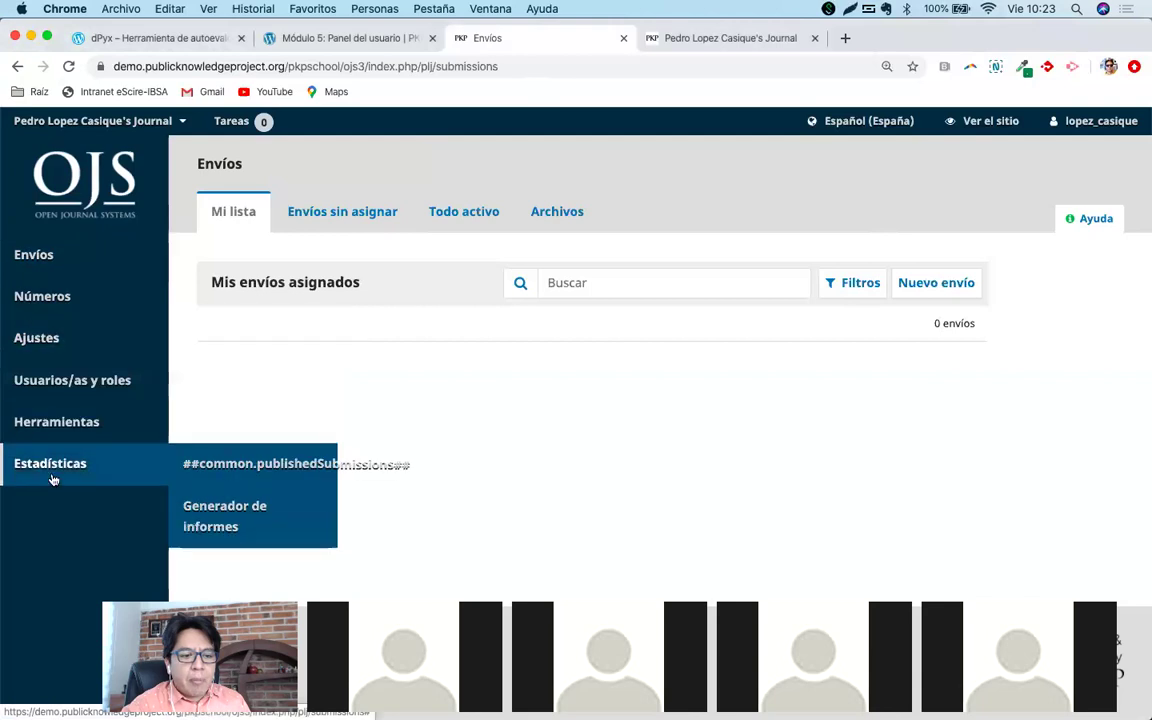
Step: Switch from the OJS Envíos page to the 'Módulo 5: Panel del usuario' lesson tab
{"action": "mouse_move", "coordinate": [107, 411]}
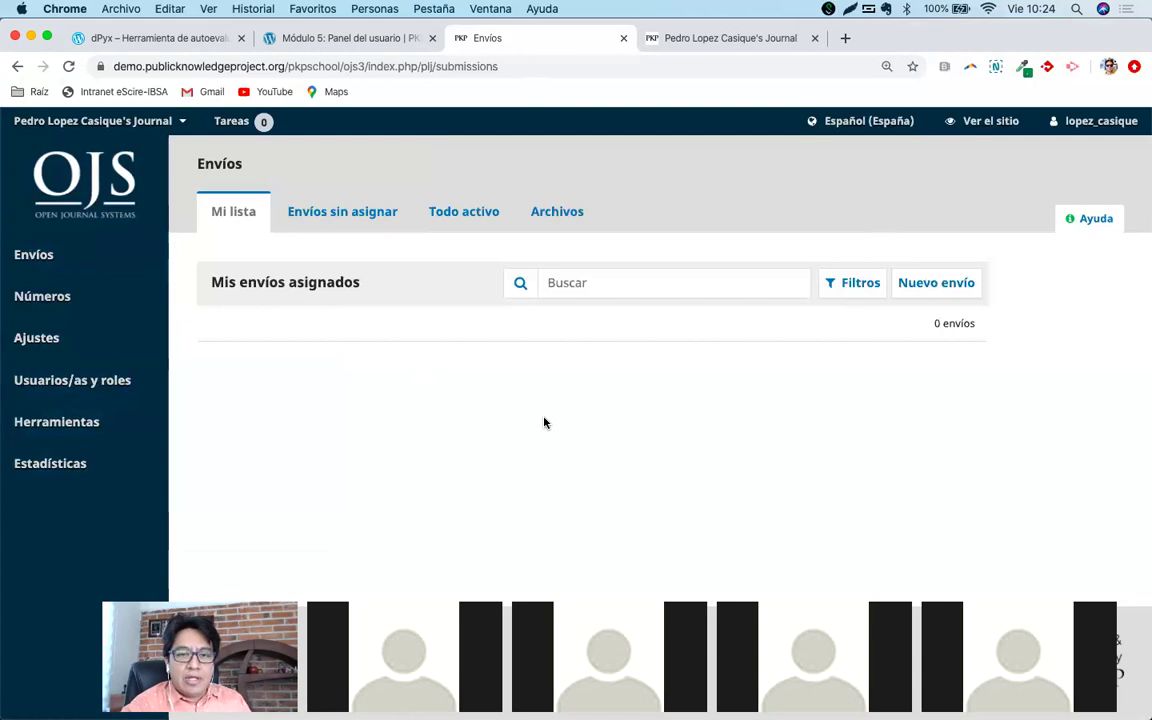
{"action": "left_click", "coordinate": [339, 40]}
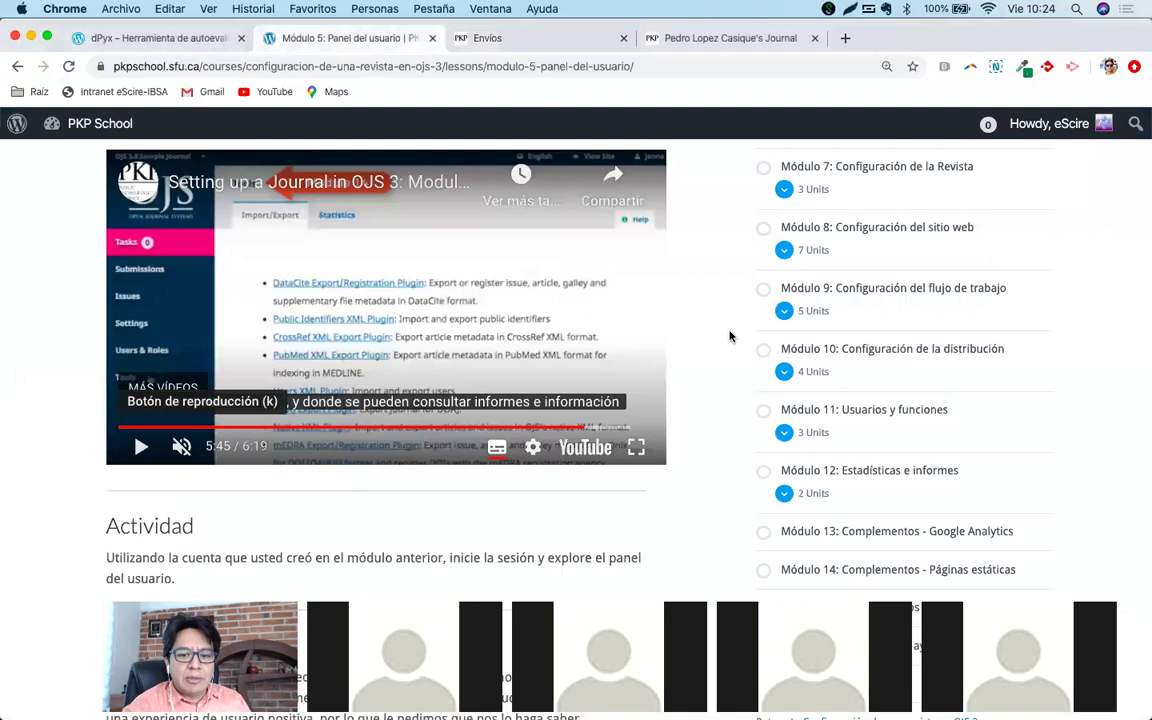
{"action": "scroll", "coordinate": [701, 390], "scroll_direction": "down", "scroll_amount": 3}
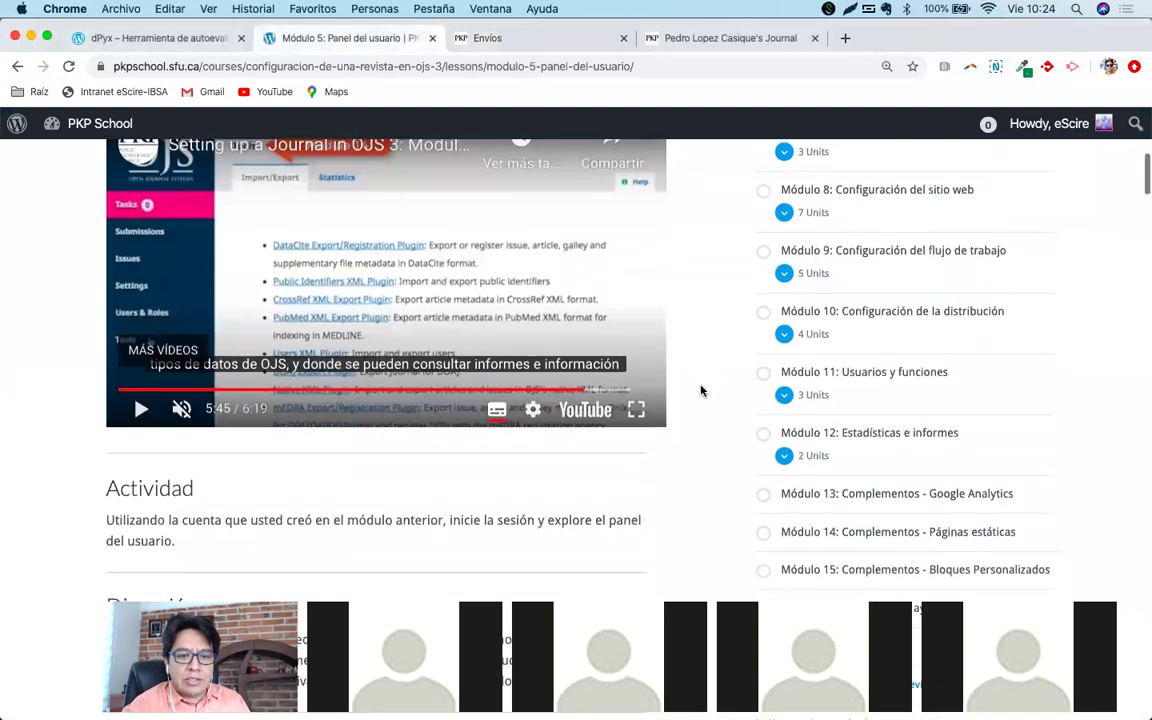
{"action": "scroll", "coordinate": [701, 390], "scroll_direction": "up", "scroll_amount": 4}
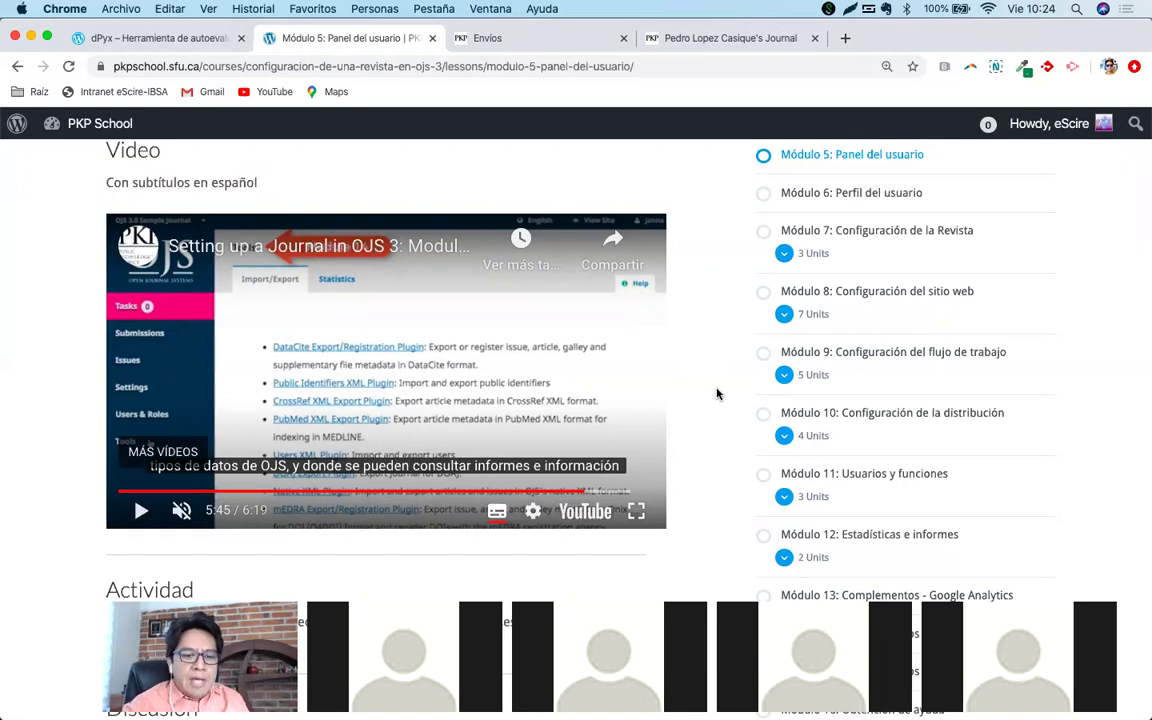
{"action": "scroll", "coordinate": [729, 424], "scroll_direction": "down", "scroll_amount": 3}
{"action": "scroll", "coordinate": [729, 424], "scroll_direction": "down", "scroll_amount": 6}
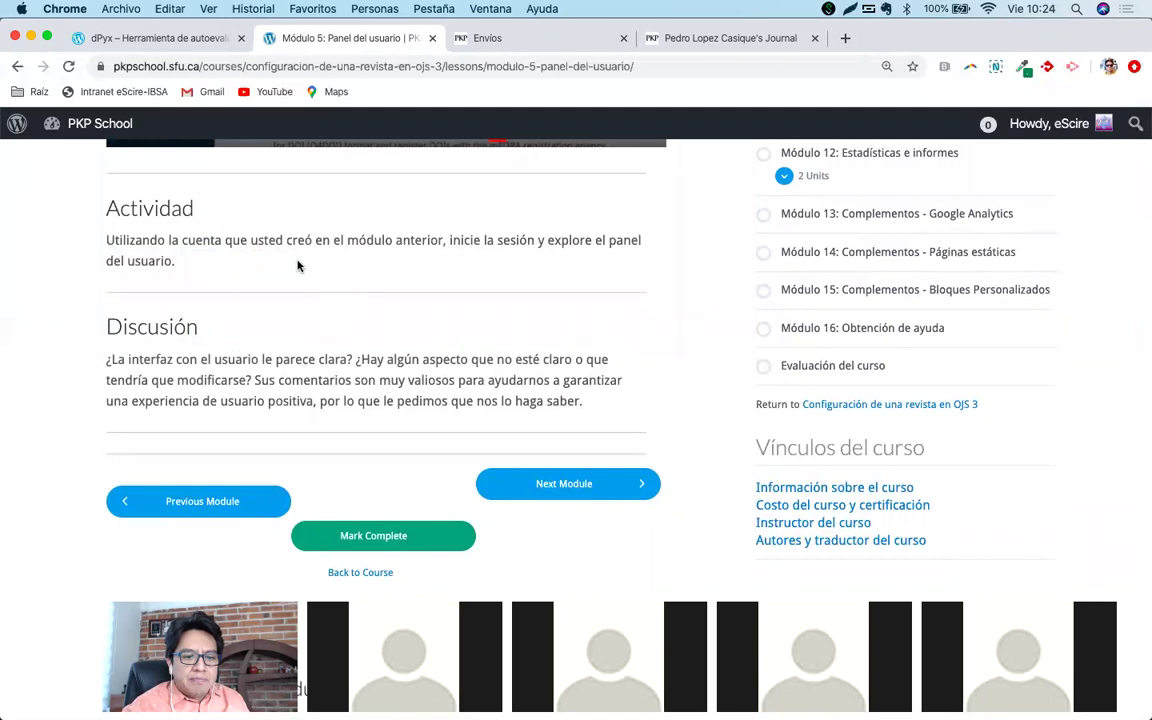
{"action": "triple_click", "coordinate": [175, 225]}
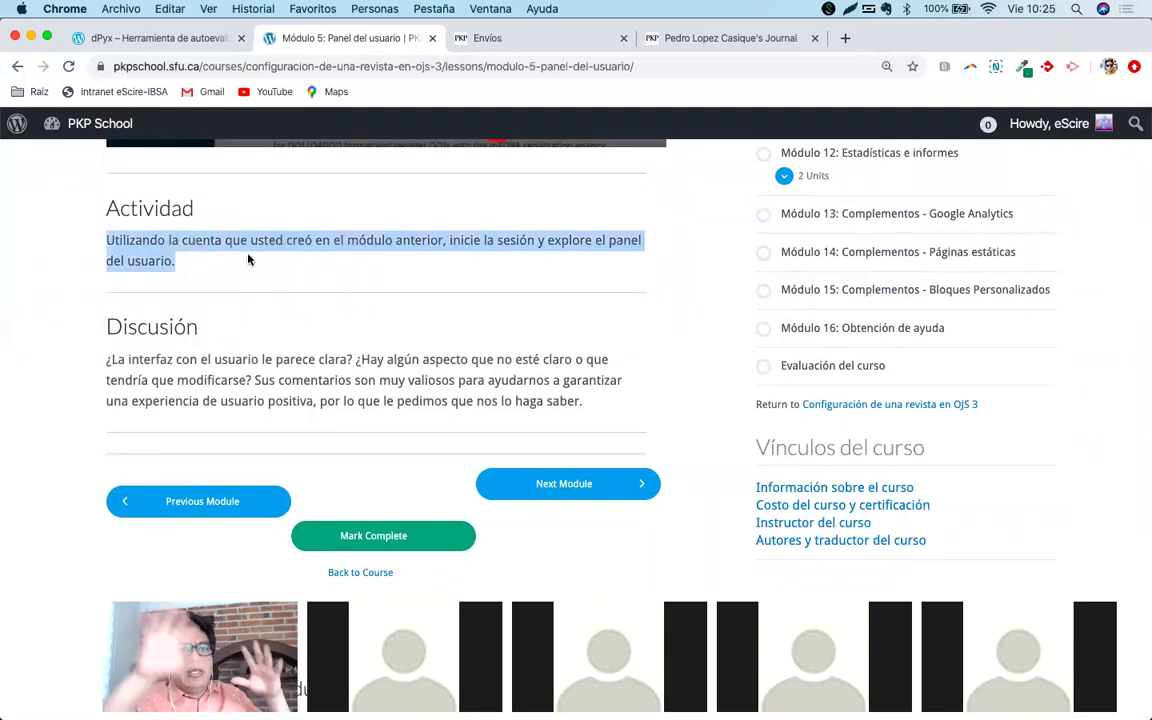
{"action": "left_click", "coordinate": [362, 250]}
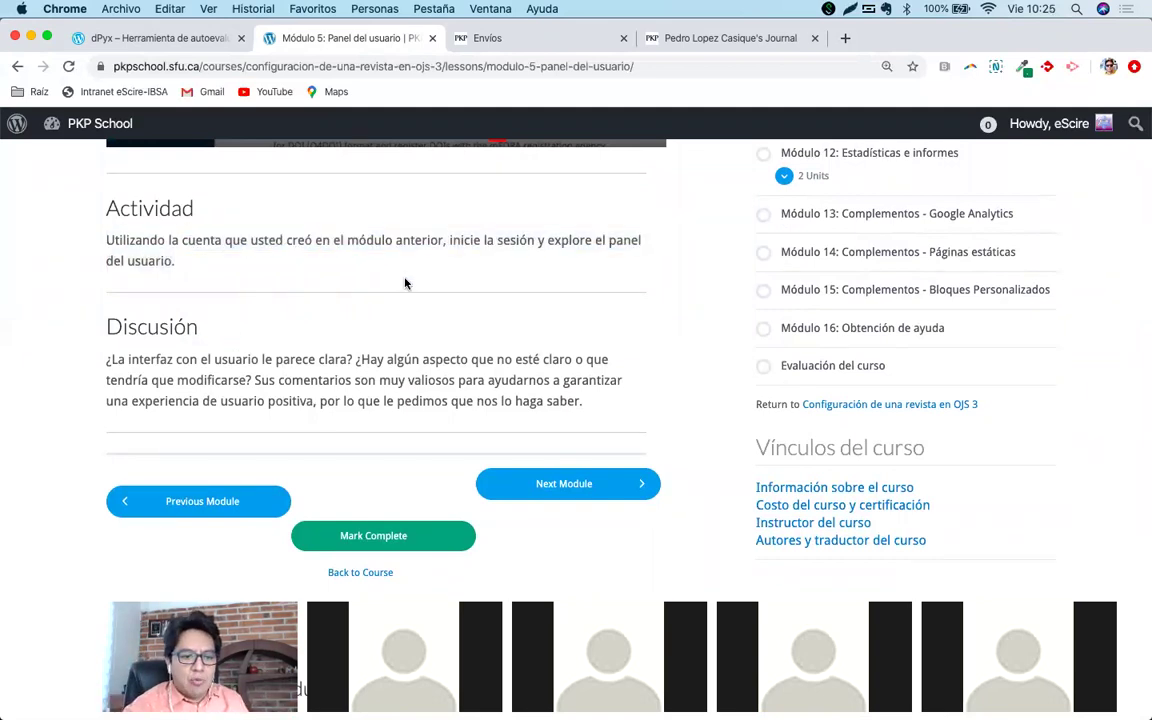
{"action": "scroll", "coordinate": [400, 250], "scroll_direction": "down", "scroll_amount": 1}
{"action": "scroll", "coordinate": [349, 394], "scroll_direction": "down", "scroll_amount": 1}
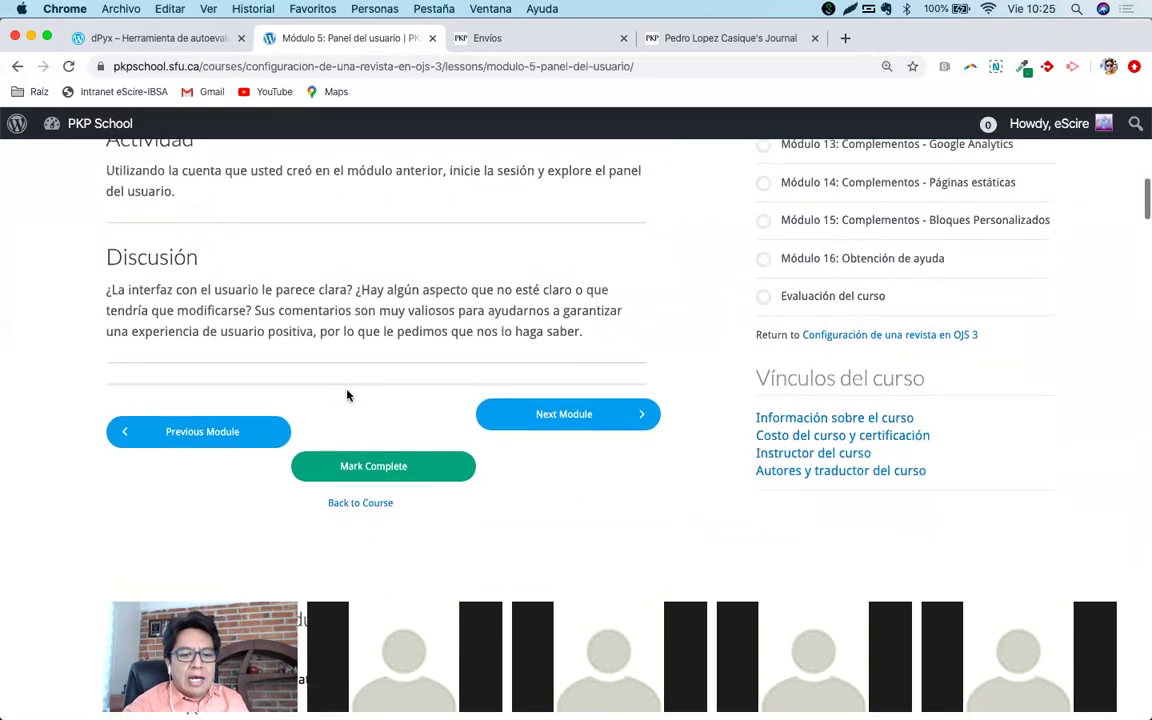
{"action": "double_click", "coordinate": [307, 291]}
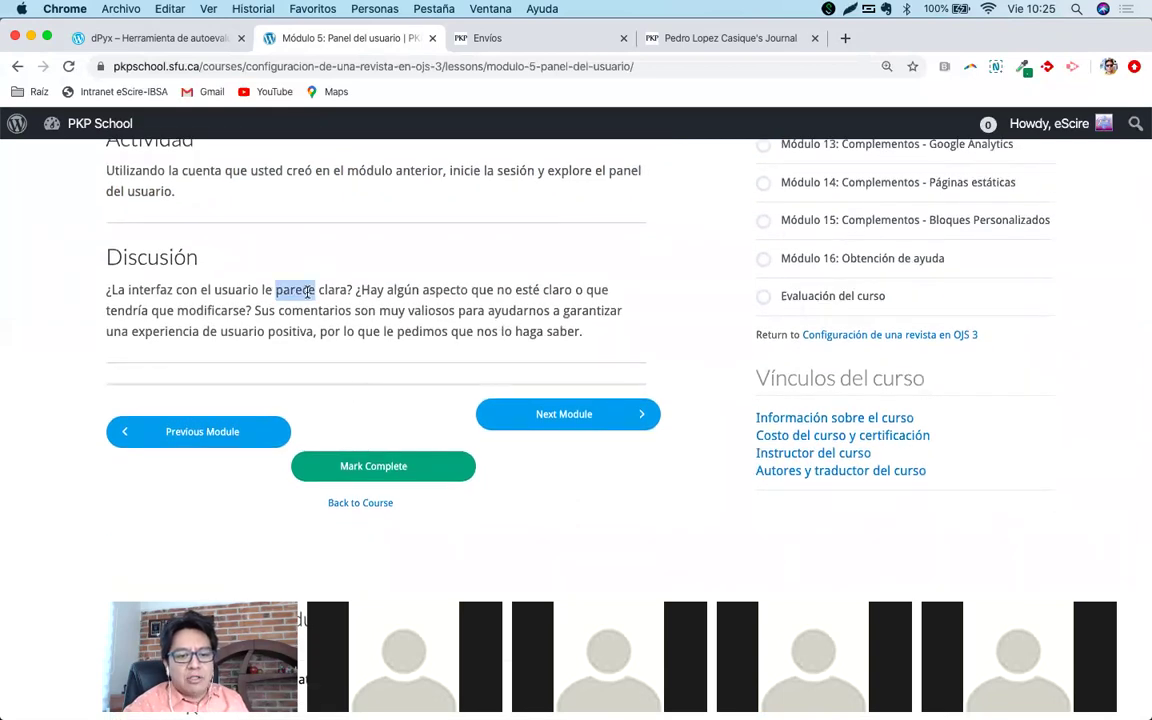
{"action": "left_click", "coordinate": [307, 291]}
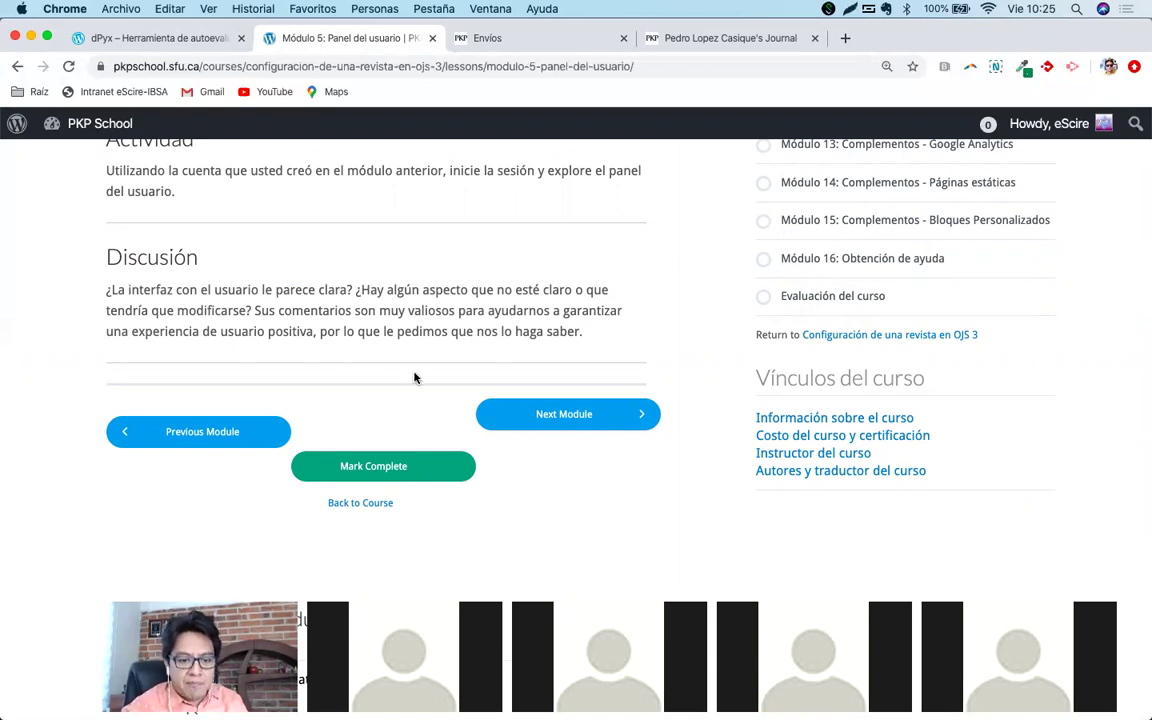
Step: Scroll past the 45 lesson comments and place the cursor in the empty new-comment box
{"action": "scroll", "coordinate": [415, 377], "scroll_direction": "down", "scroll_amount": 8}
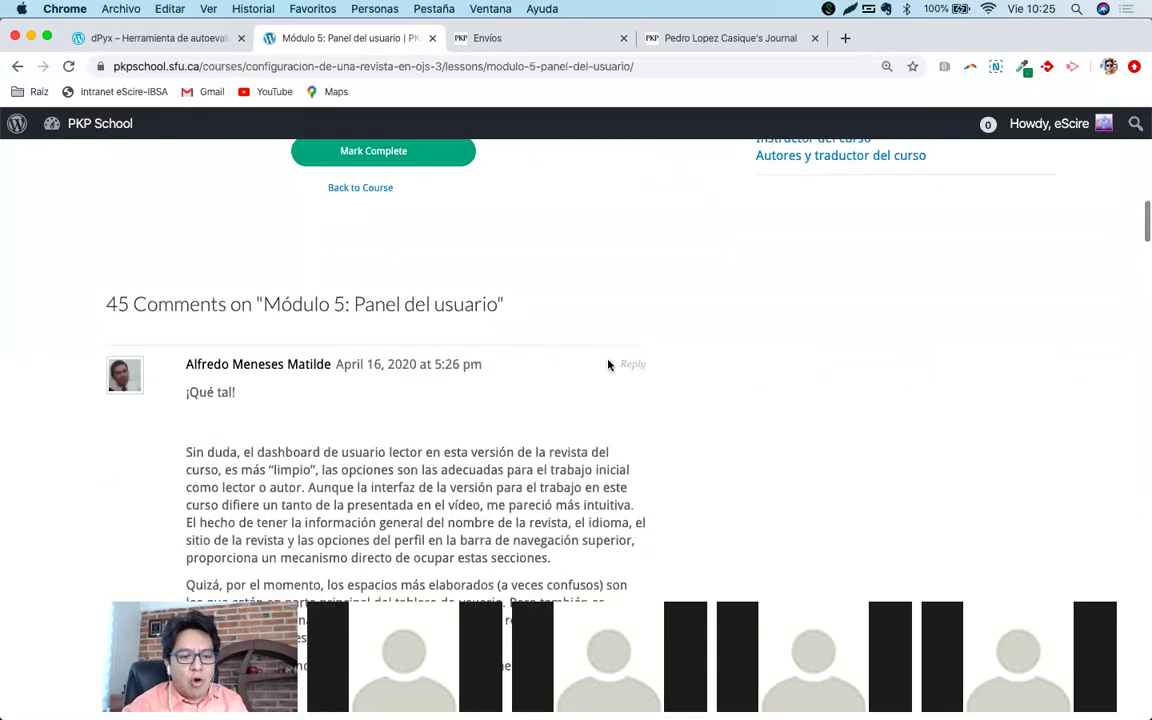
{"action": "scroll", "coordinate": [600, 380], "scroll_direction": "down", "scroll_amount": 1}
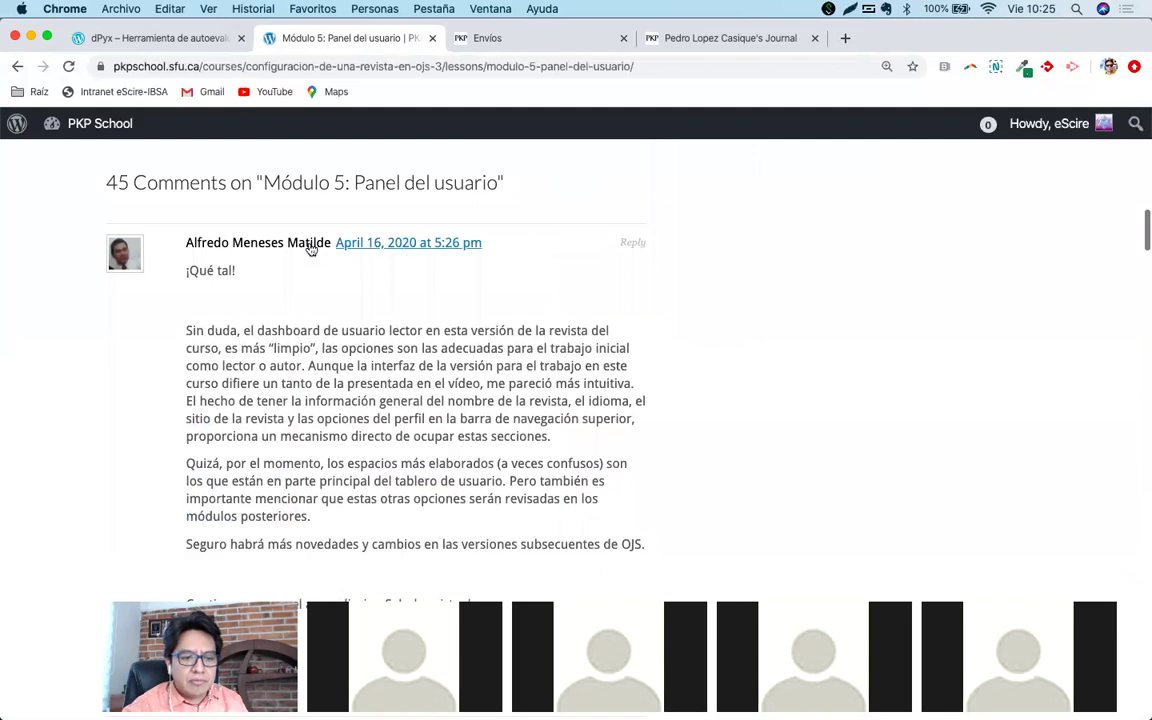
{"action": "scroll", "coordinate": [300, 314], "scroll_direction": "down", "scroll_amount": 1}
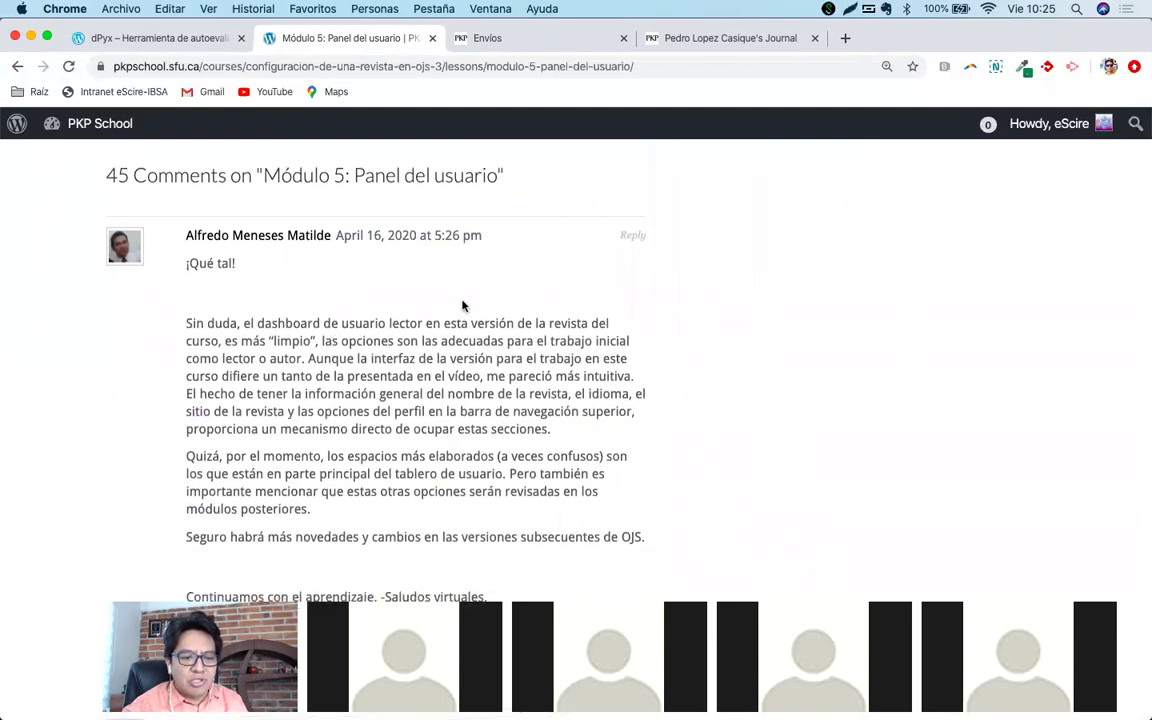
{"action": "scroll", "coordinate": [462, 305], "scroll_direction": "down", "scroll_amount": 10}
{"action": "scroll", "coordinate": [462, 305], "scroll_direction": "down", "scroll_amount": 20}
{"action": "scroll", "coordinate": [462, 305], "scroll_direction": "down", "scroll_amount": 20}
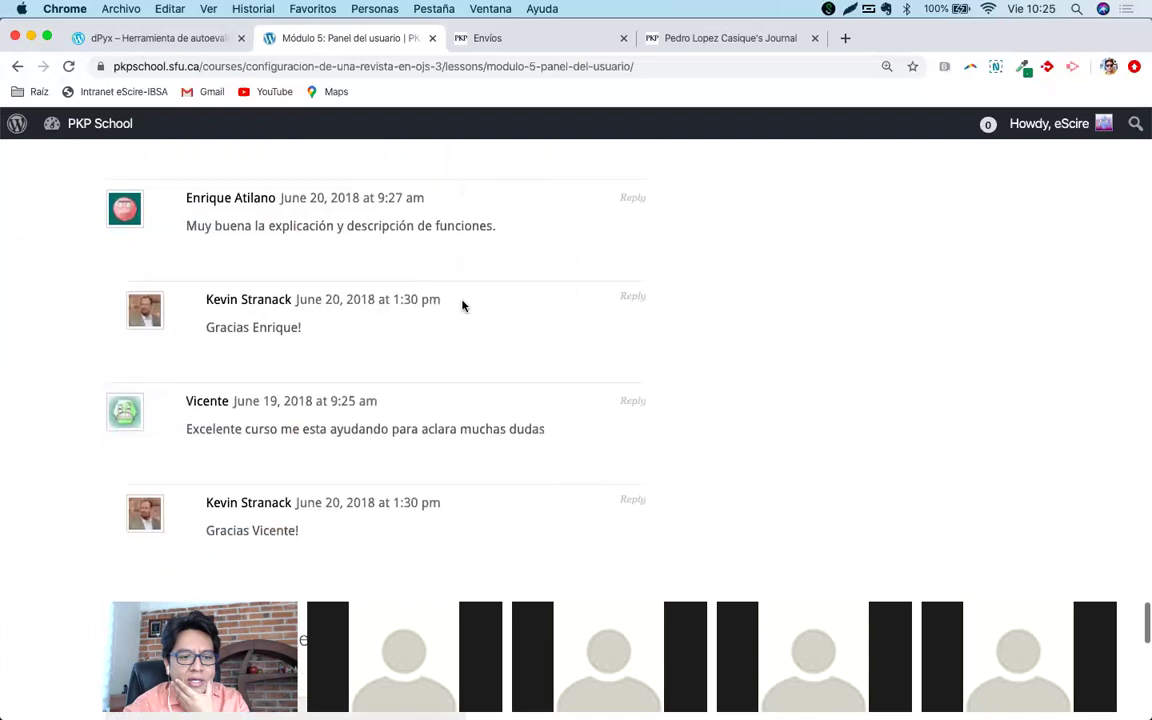
{"action": "scroll", "coordinate": [462, 305], "scroll_direction": "down", "scroll_amount": 10}
{"action": "left_click", "coordinate": [298, 257]}
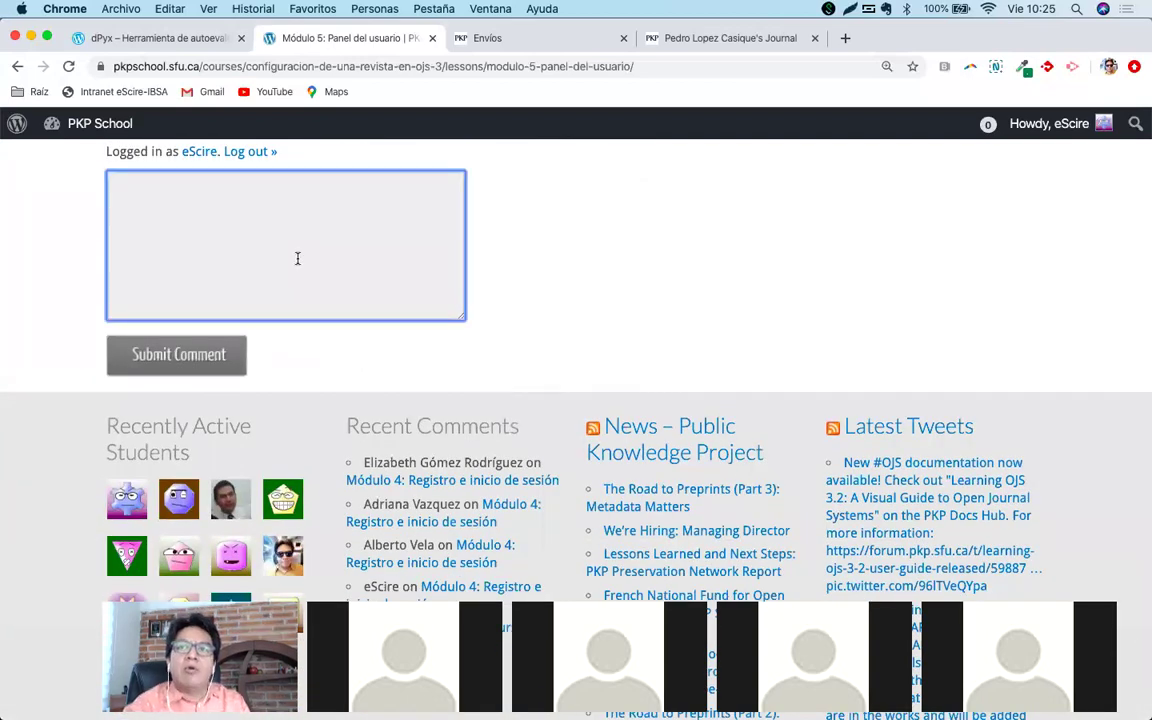
Step: Draft the comment 'Hola, El acceso a las diferentes tareas, según el rol, se simplifica demasiado'
{"action": "type", "text": "Hola,"}
{"action": "key", "text": "Return"}
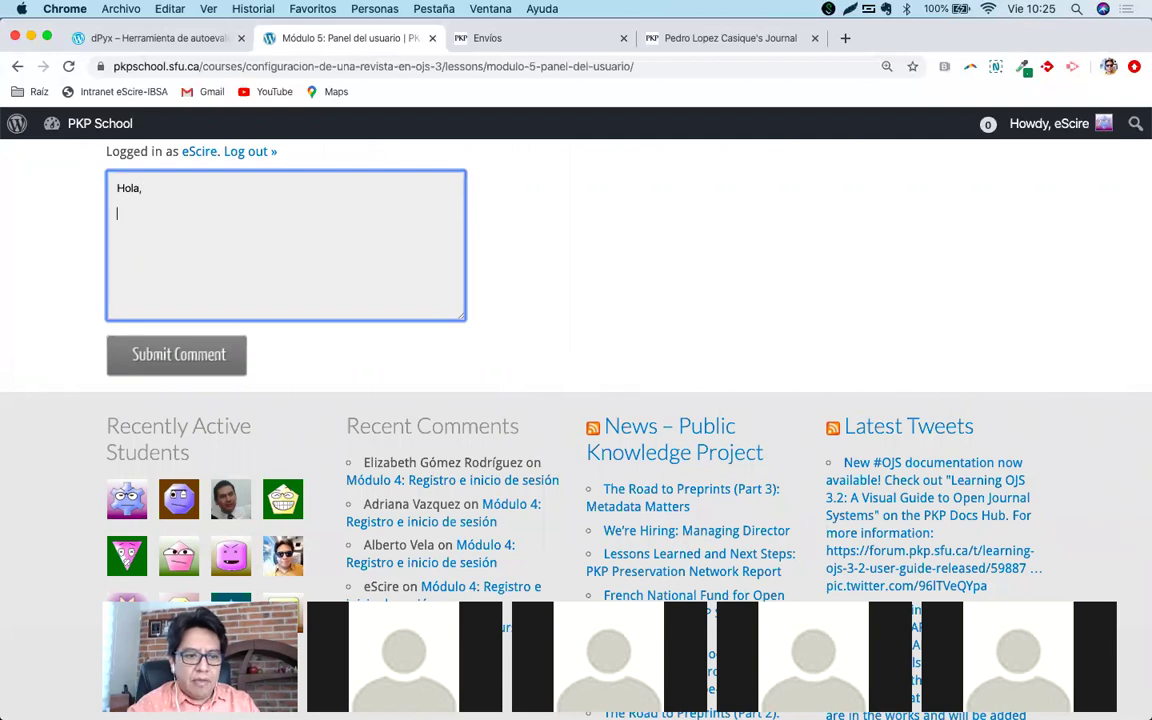
{"action": "type", "text": "El accesoa"}
{"action": "key", "text": "BackSpace"}
{"action": "type", "text": "a los diferentes"}
{"action": "key", "text": "BackSpace"}
{"action": "key", "text": "BackSpace"}
{"action": "key", "text": "BackSpace"}
{"action": "key", "text": "BackSpace"}
{"action": "type", "text": "entes tol"}
{"action": "key", "text": "BackSpace"}
{"action": "key", "text": "BackSpace"}
{"action": "key", "text": "BackSpace"}
{"action": "type", "text": "roles"}
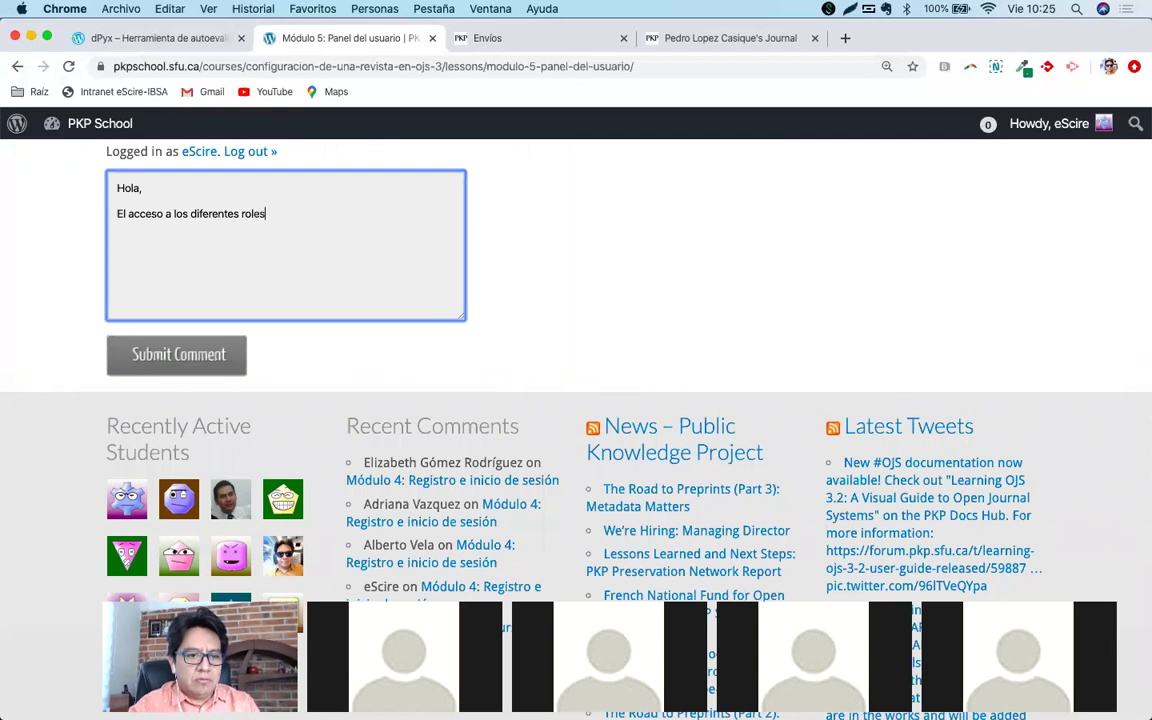
{"action": "key", "text": "BackSpace"}
{"action": "key", "text": "BackSpace"}
{"action": "key", "text": "BackSpace"}
{"action": "key", "text": "BackSpace"}
{"action": "key", "text": "BackSpace"}
{"action": "key", "text": "BackSpace"}
{"action": "key", "text": "BackSpace"}
{"action": "key", "text": "BackSpace"}
{"action": "key", "text": "BackSpace"}
{"action": "key", "text": "BackSpace"}
{"action": "key", "text": "BackSpace"}
{"action": "key", "text": "BackSpace"}
{"action": "key", "text": "BackSpace"}
{"action": "key", "text": "BackSpace"}
{"action": "key", "text": "BackSpace"}
{"action": "key", "text": "BackSpace"}
{"action": "key", "text": "BackSpace"}
{"action": "key", "text": "BackSpace"}
{"action": "key", "text": "BackSpace"}
{"action": "type", "text": "as diferentes tareas, según el rol, "}
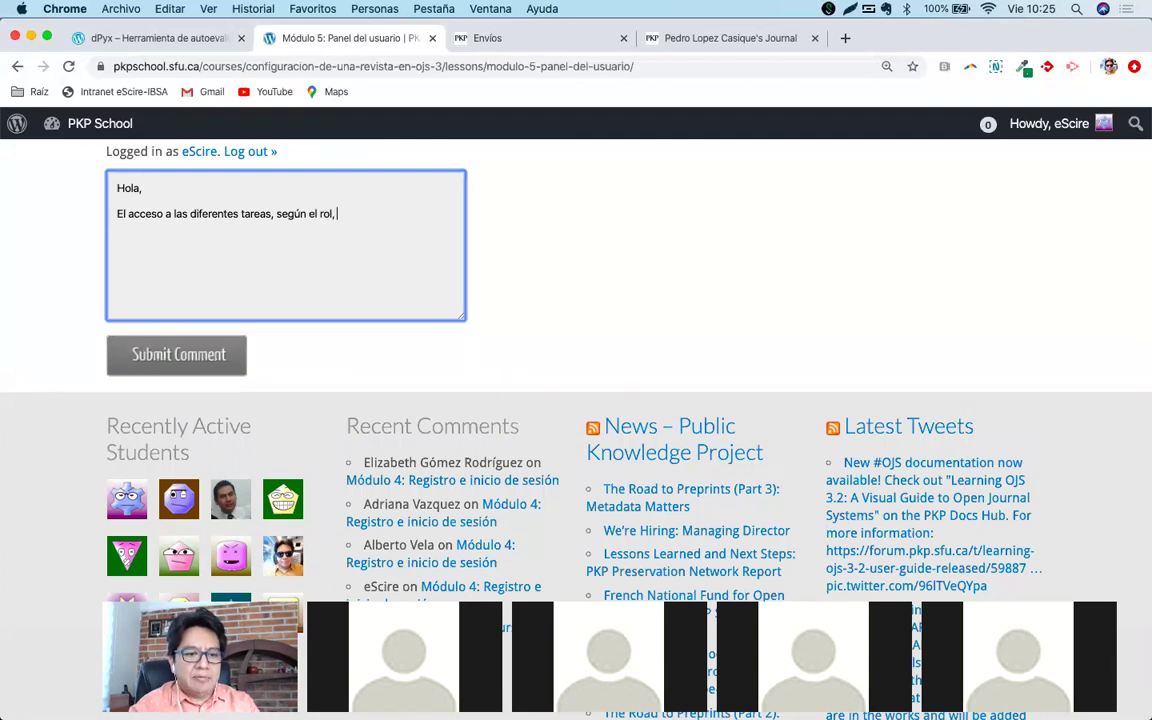
{"action": "type", "text": "he"}
{"action": "key", "text": "BackSpace"}
{"action": "key", "text": "BackSpace"}
{"action": "type", "text": "se simpl"}
{"action": "key", "text": "BackSpace"}
{"action": "type", "text": "lifica"}
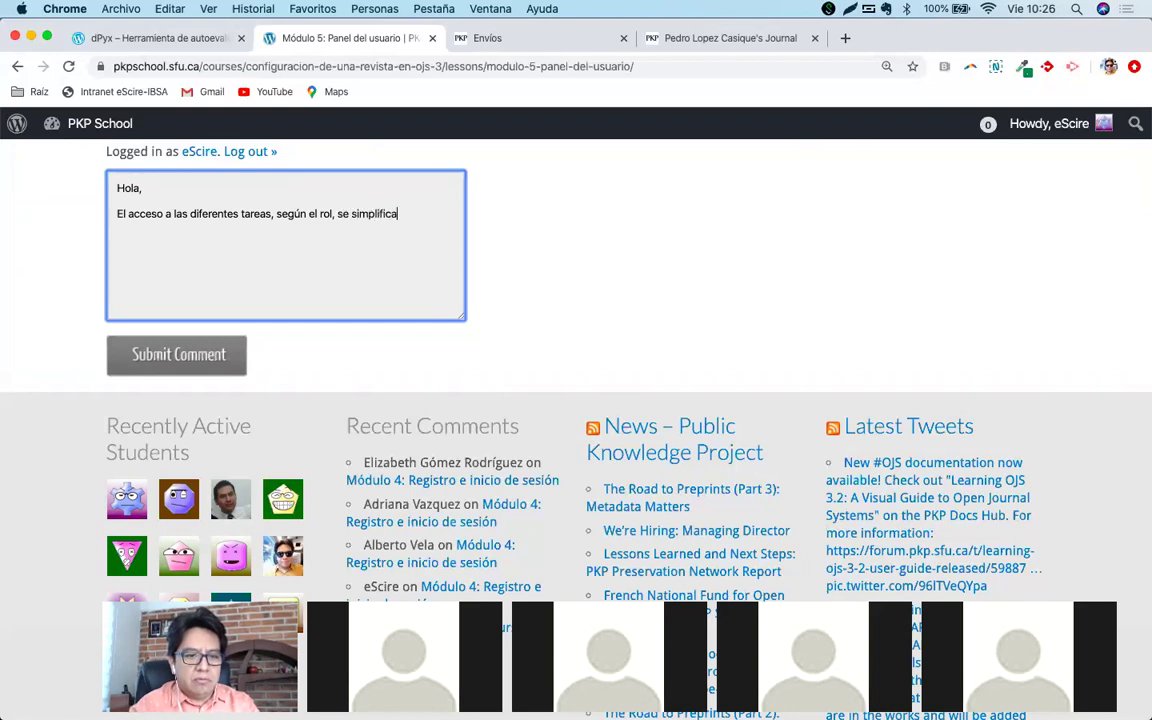
{"action": "type", "text": " demasiado"}
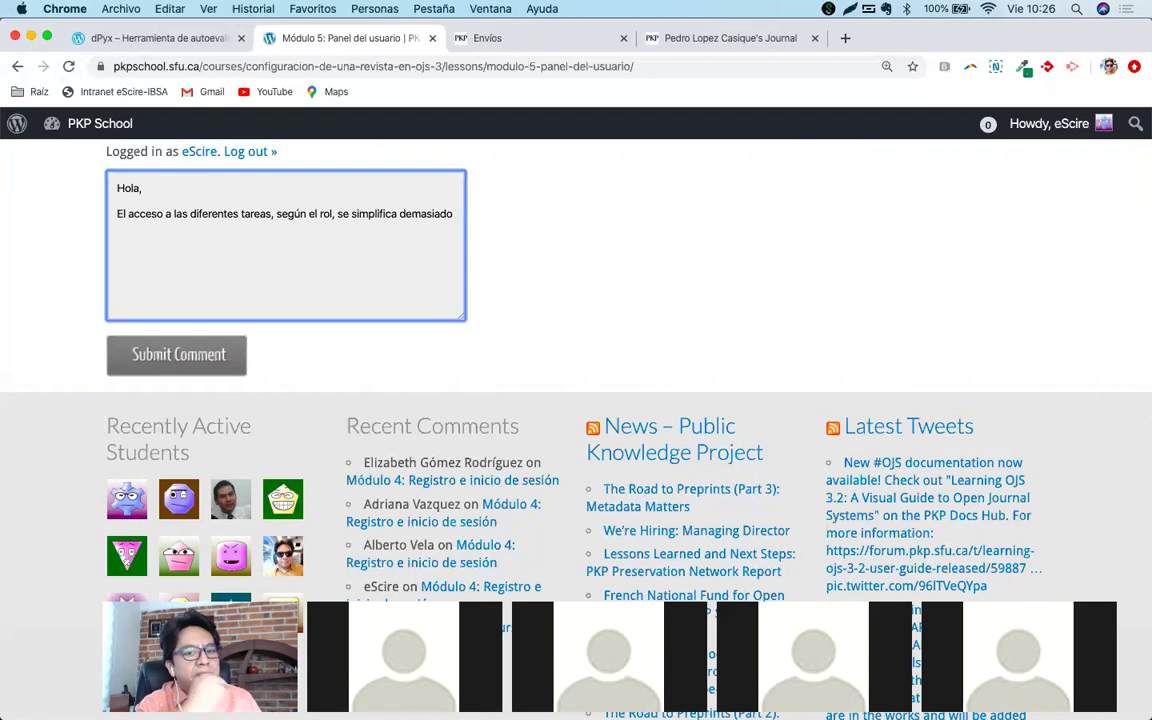
{"action": "key", "text": "super+t"}
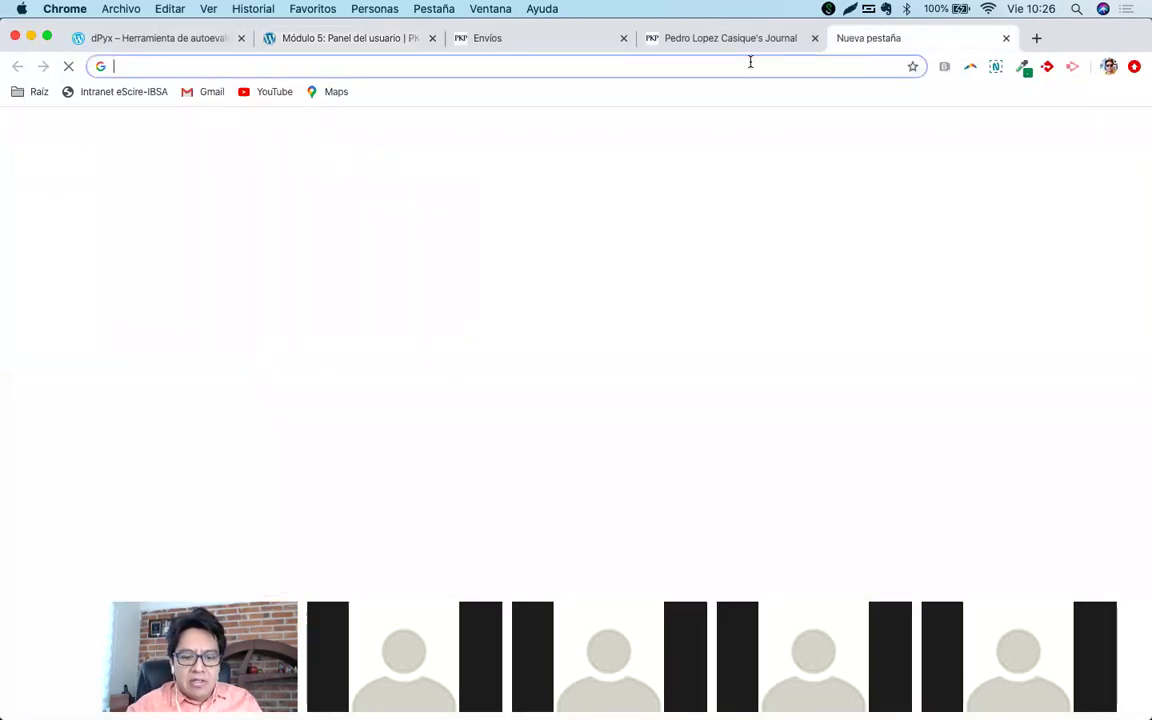
Step: Search Google for 'ojs download' and open the Public Knowledge Project Download page
{"action": "type", "text": "ojs don"}
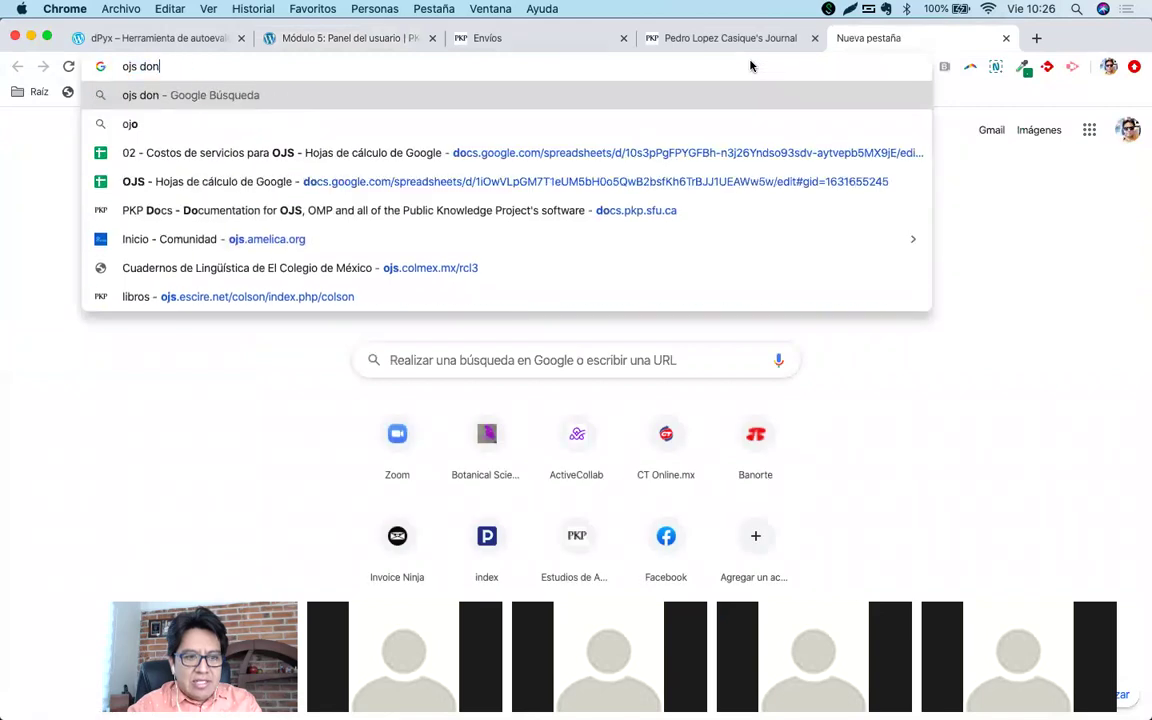
{"action": "key", "text": "BackSpace"}
{"action": "type", "text": "wn"}
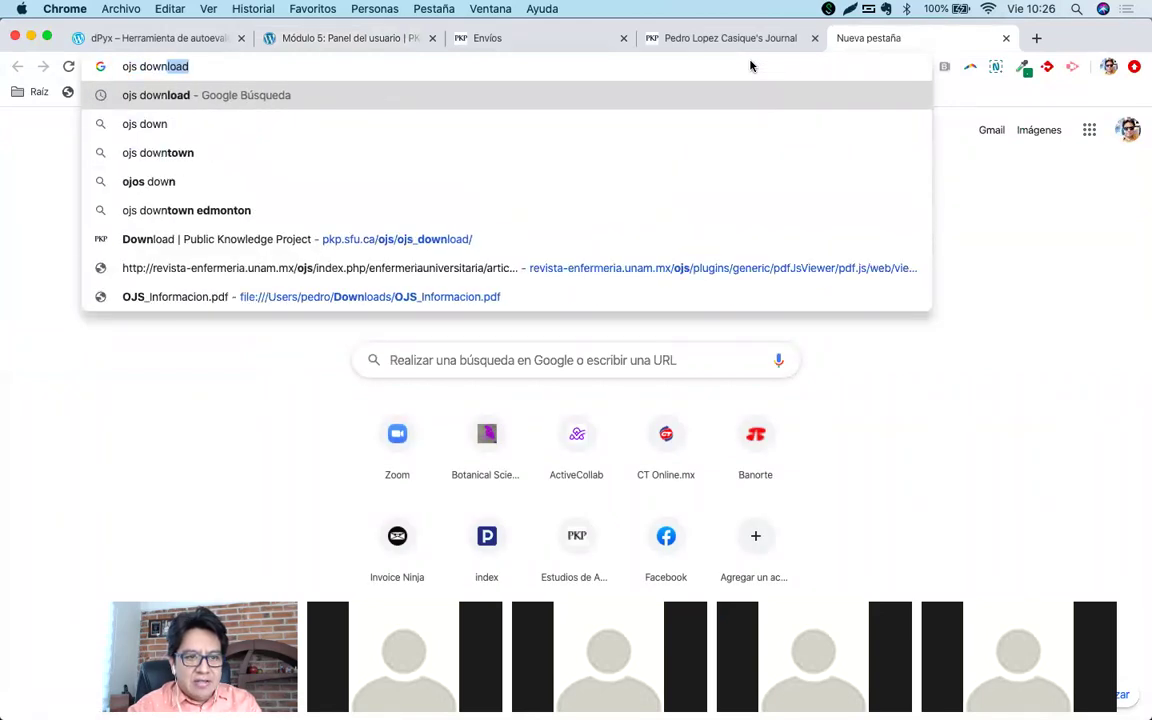
{"action": "type", "text": "load"}
{"action": "key", "text": "Return"}
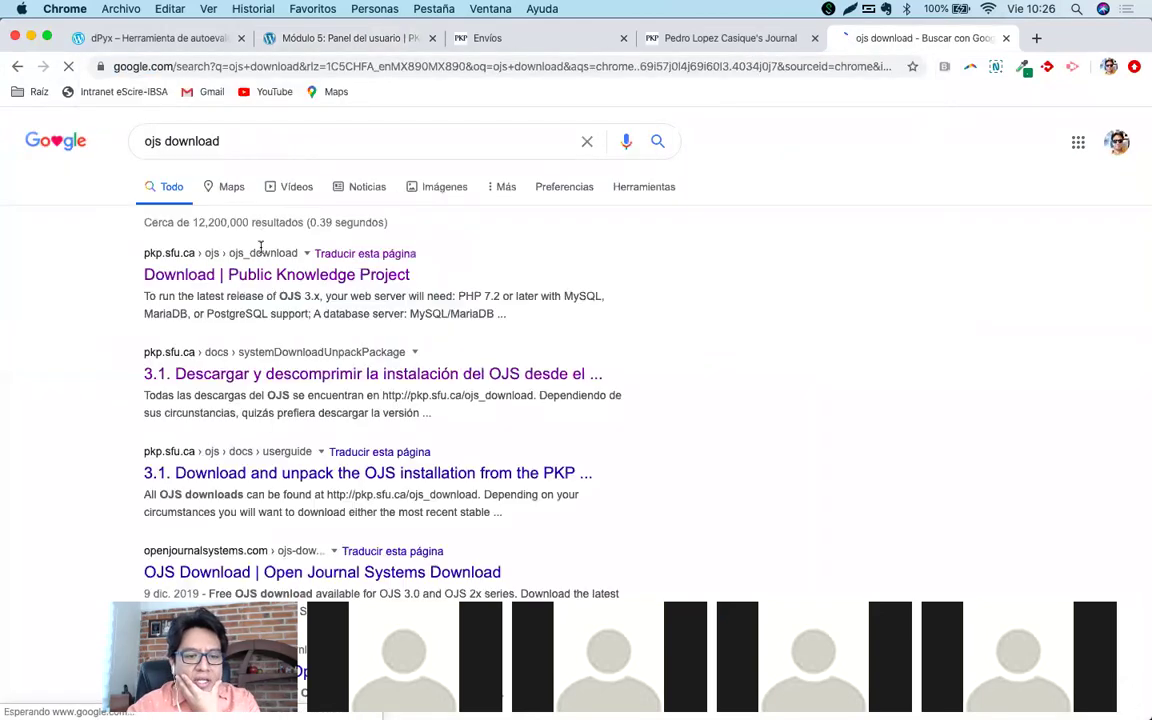
{"action": "left_click", "coordinate": [252, 275]}
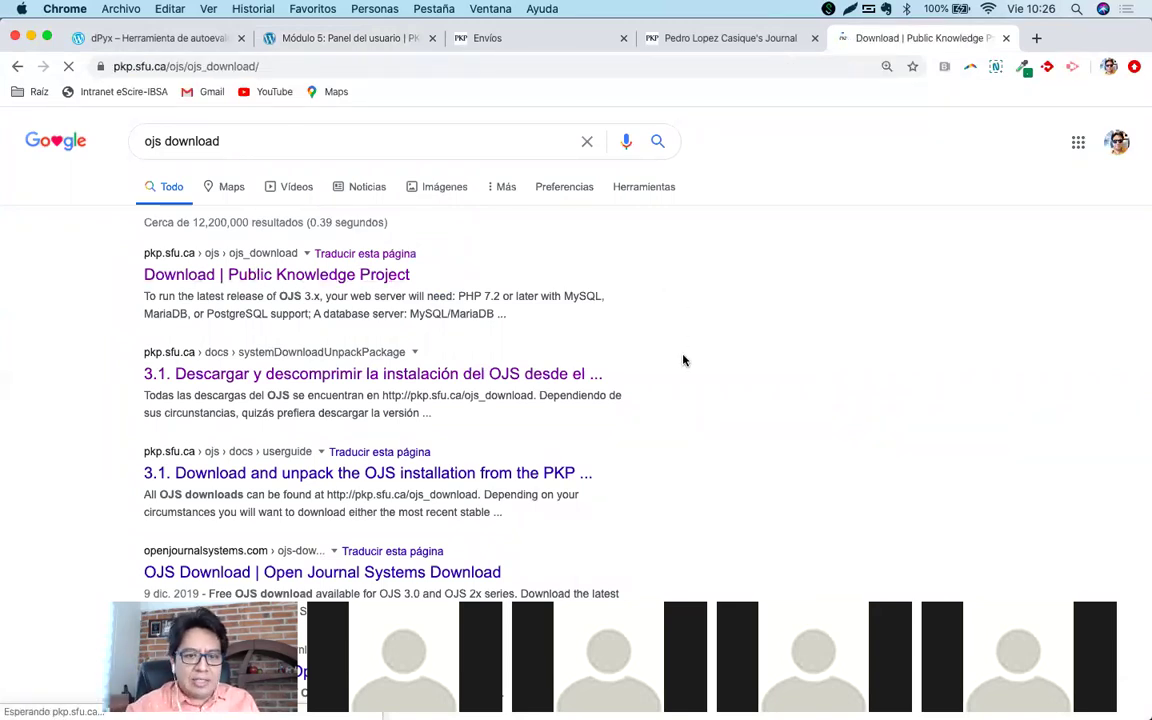
{"action": "scroll", "coordinate": [694, 399], "scroll_direction": "down", "scroll_amount": 10}
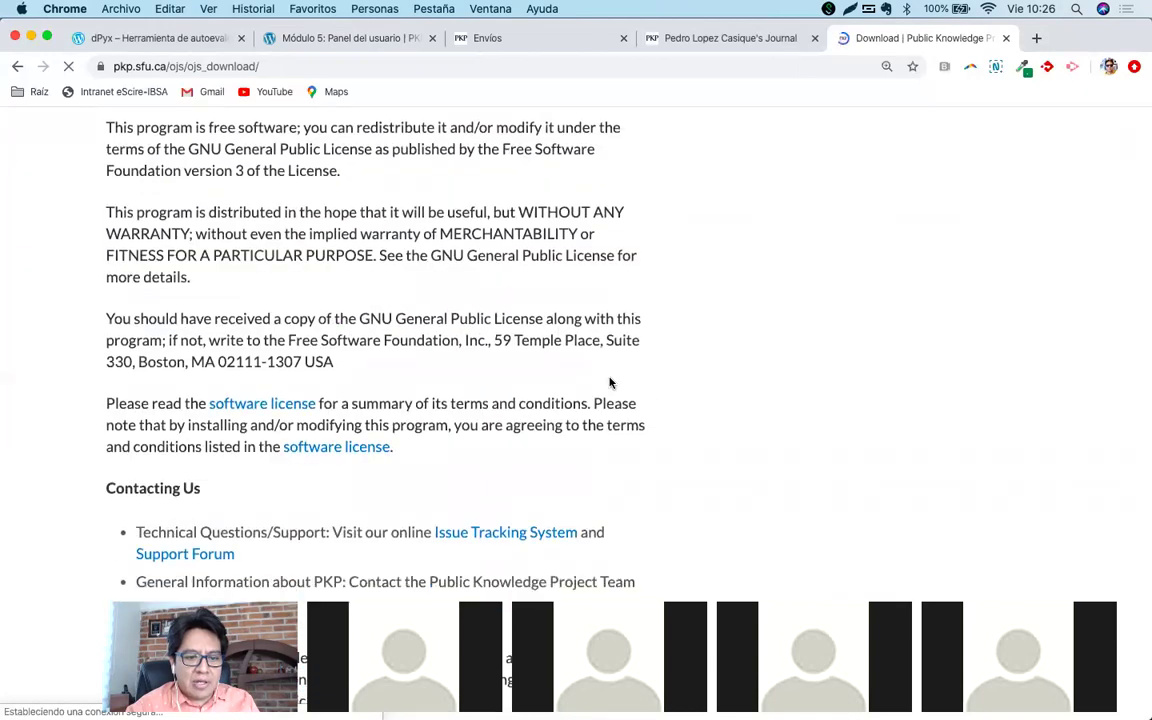
Step: Download the OJS 3.2.0-2 release as a .tar.gz archive from the PKP site
{"action": "scroll", "coordinate": [632, 367], "scroll_direction": "down", "scroll_amount": 8}
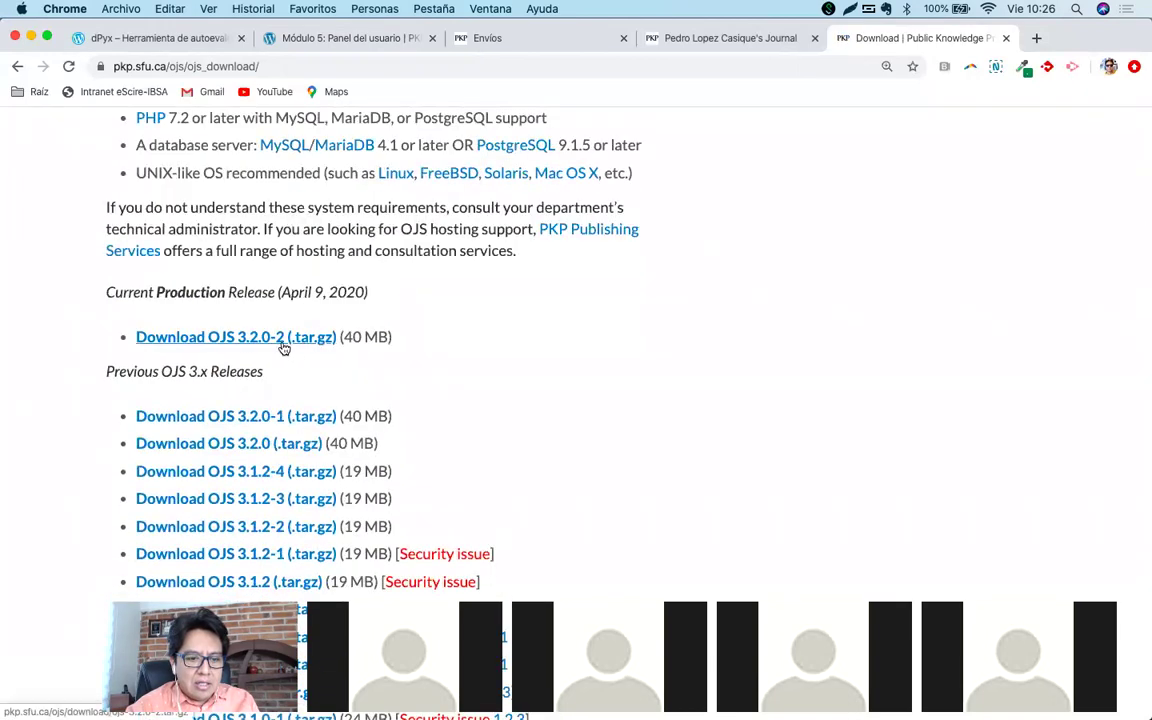
{"action": "left_click", "coordinate": [284, 343]}
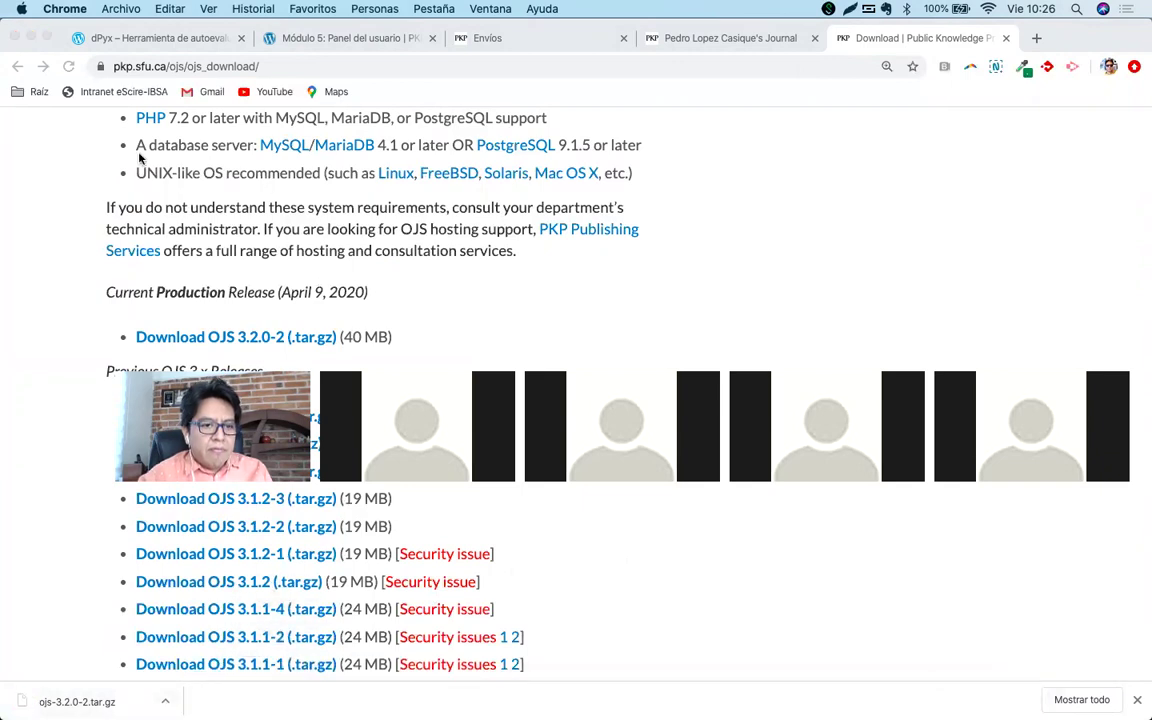
{"action": "key", "text": "super+Tab"}
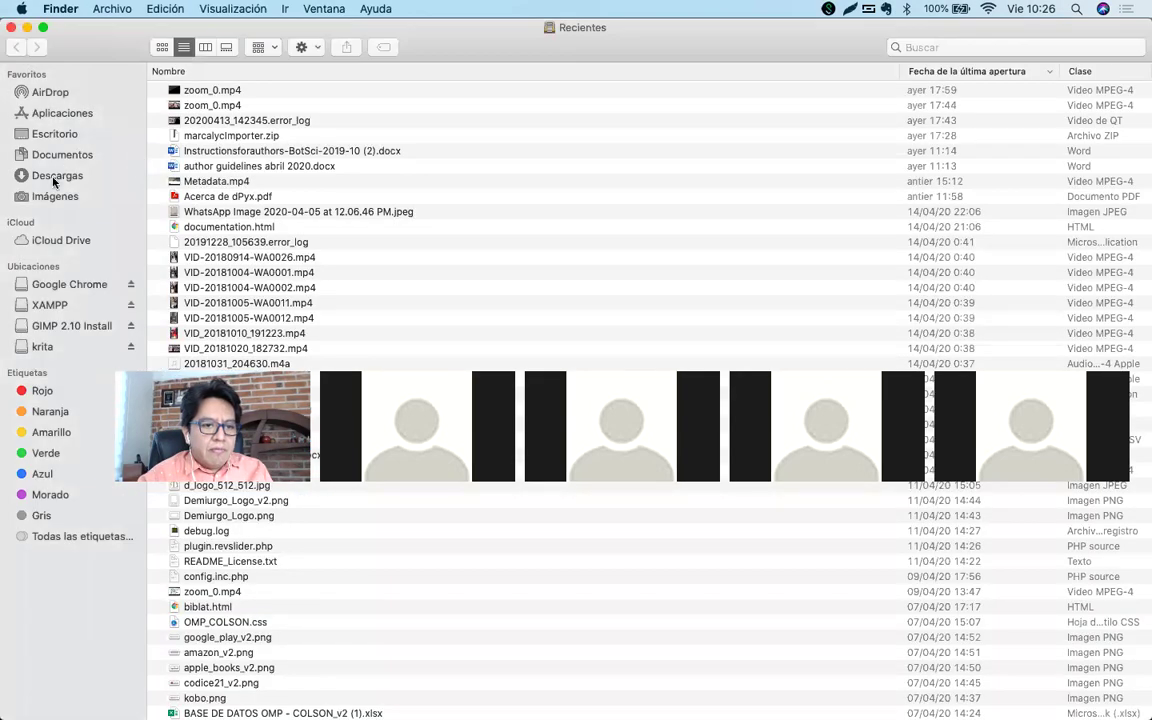
Step: Decompress the ojs-3.2.0-2.tar.gz archive in the Descargas folder
{"action": "left_click", "coordinate": [55, 177]}
{"action": "left_click", "coordinate": [155, 105]}
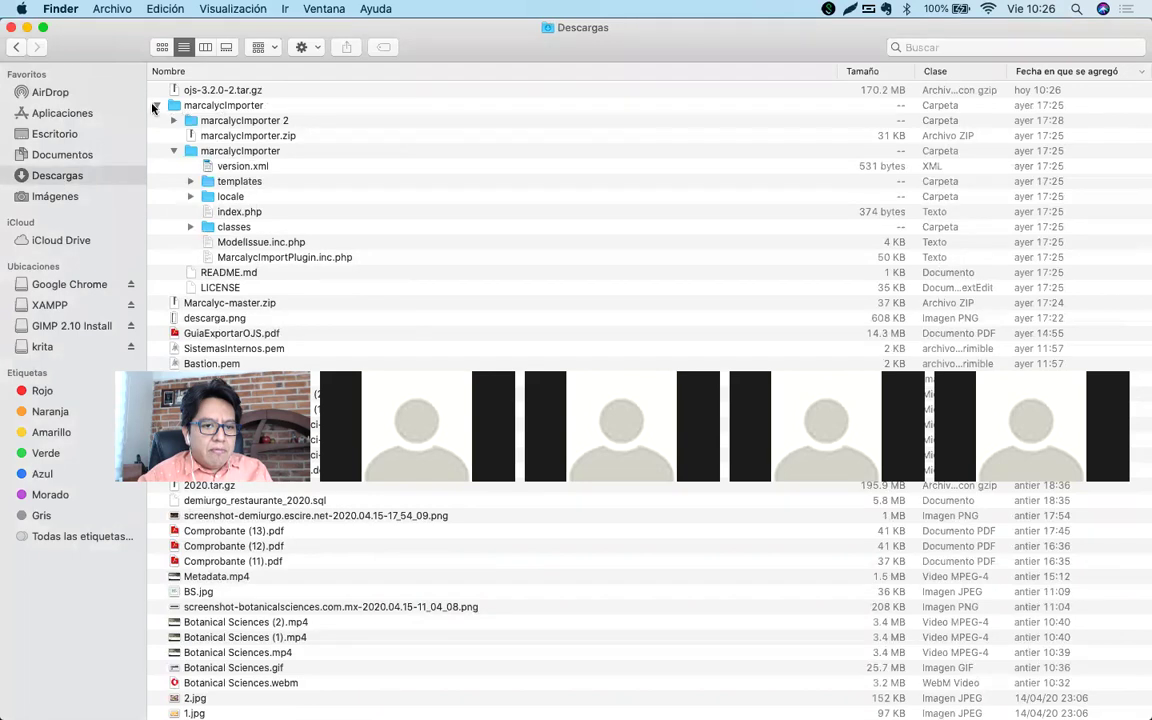
{"action": "left_click", "coordinate": [155, 105]}
{"action": "left_click", "coordinate": [194, 89]}
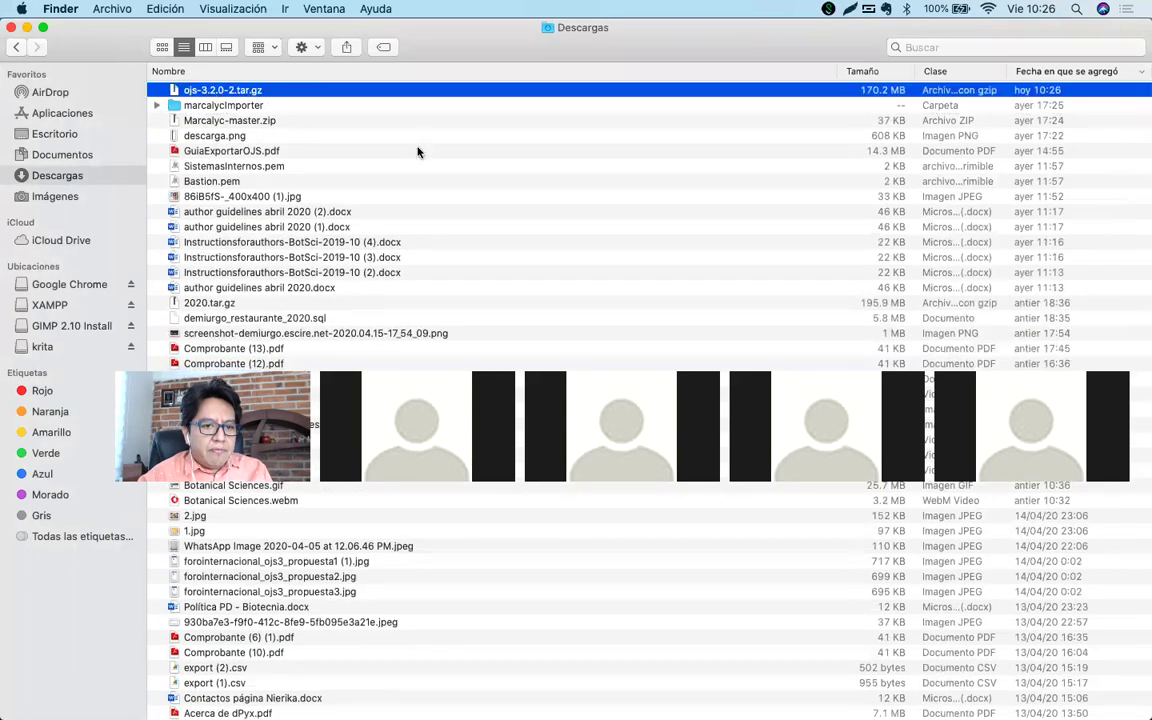
{"action": "key", "text": "super+o"}
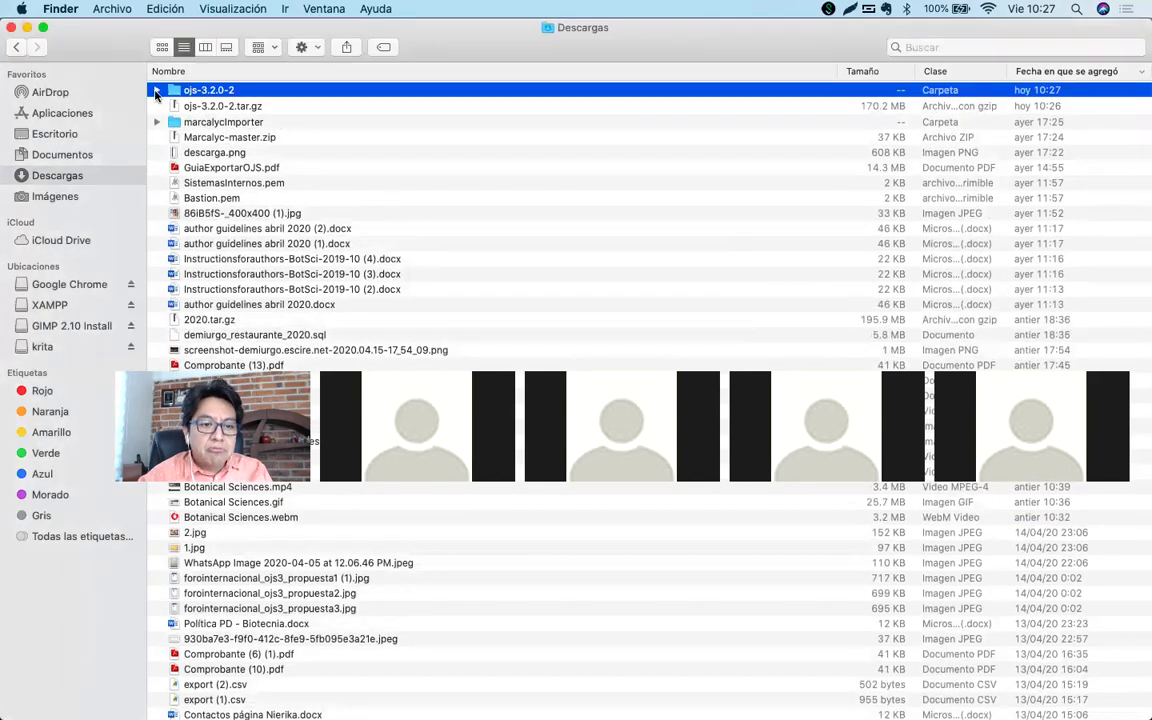
Step: Expand the extracted ojs-3.2.0-2 folder to review its files, then return to Chrome
{"action": "left_click", "coordinate": [156, 91]}
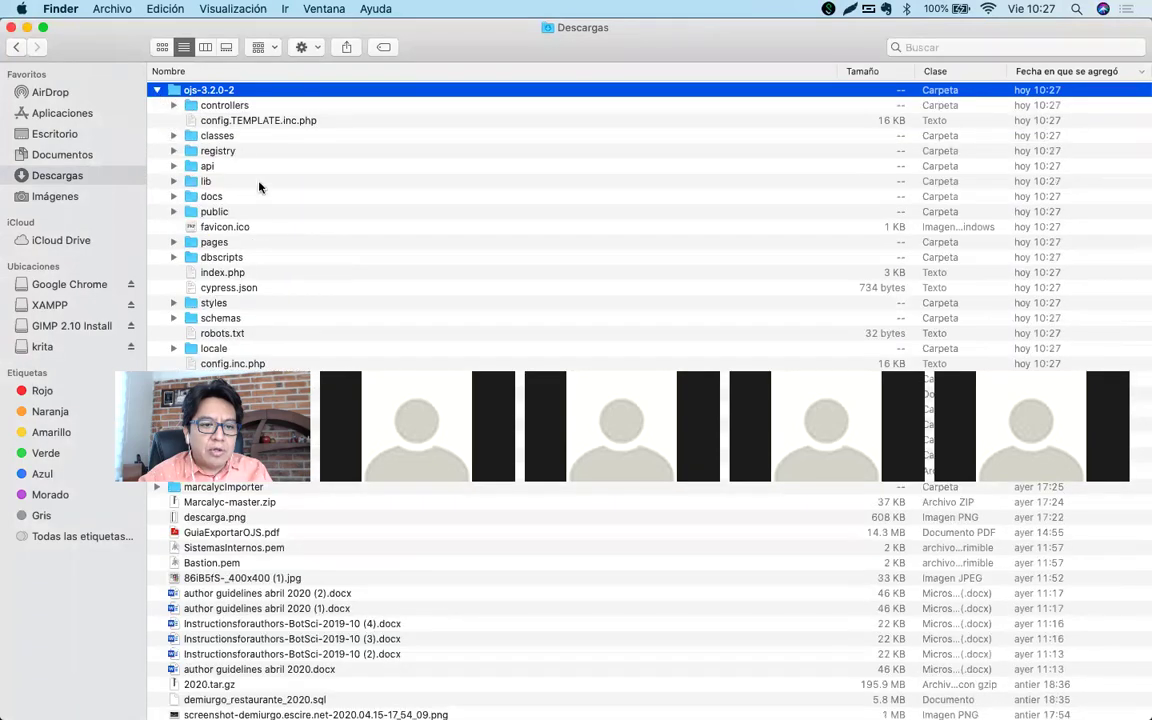
{"action": "scroll", "coordinate": [265, 190], "scroll_direction": "down", "scroll_amount": 5}
{"action": "scroll", "coordinate": [265, 225], "scroll_direction": "up", "scroll_amount": 5}
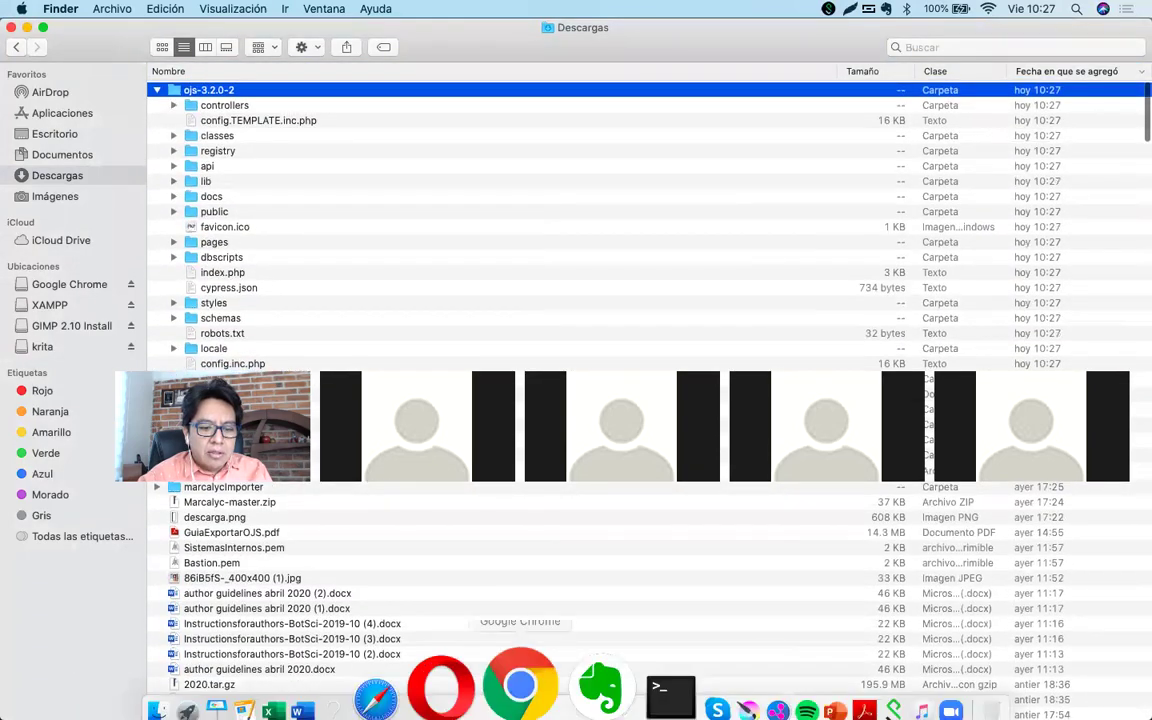
{"action": "left_click", "coordinate": [527, 670]}
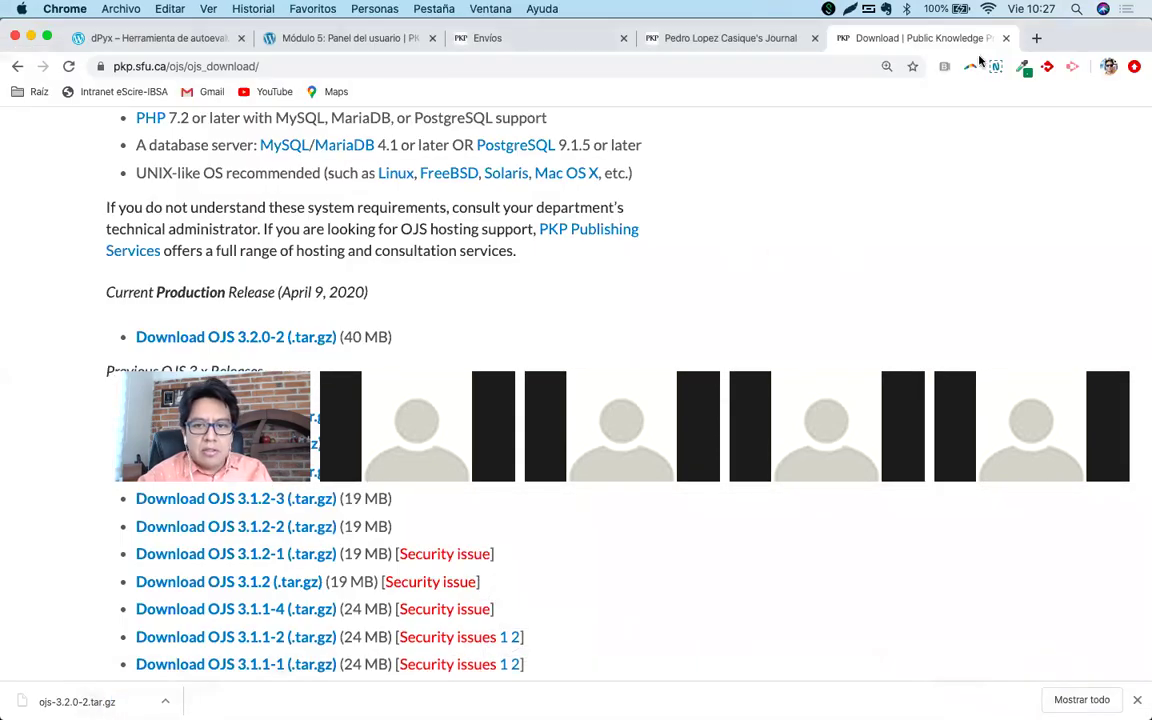
Step: Finish the Módulo 5 comment praising the in-section help, post it, and return to OJS Envíos
{"action": "left_click", "coordinate": [1007, 38]}
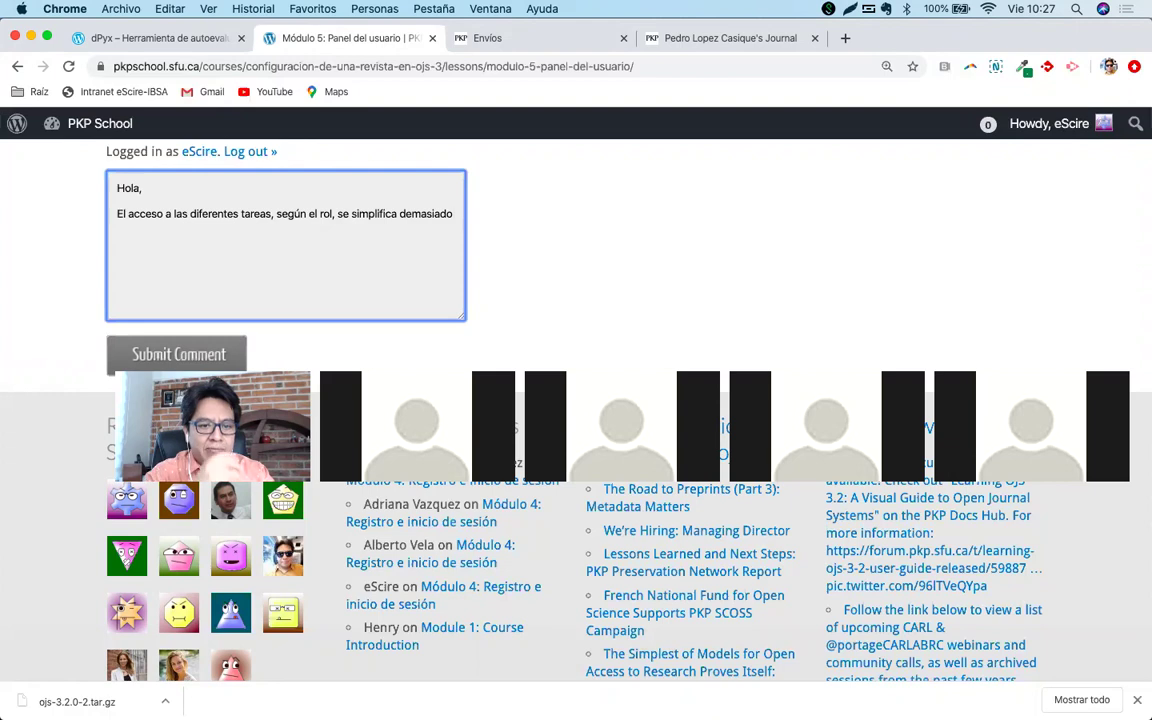
{"action": "type", "text": "las tareas y el acce"}
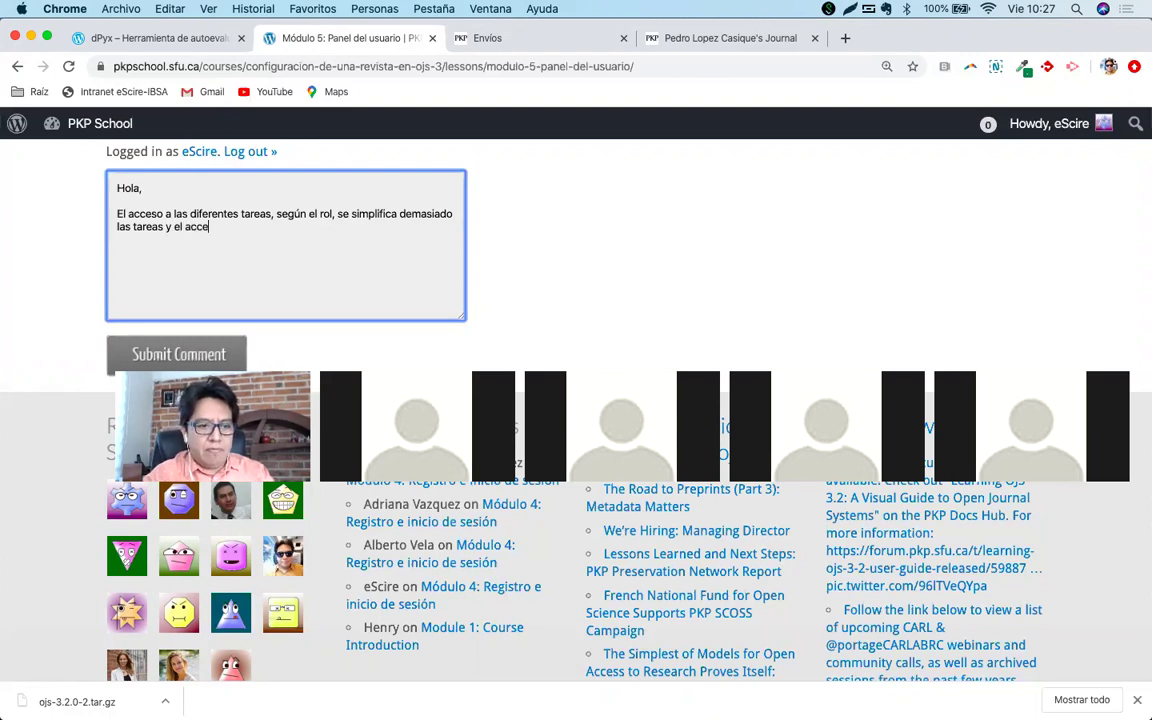
{"action": "type", "text": "a la"}
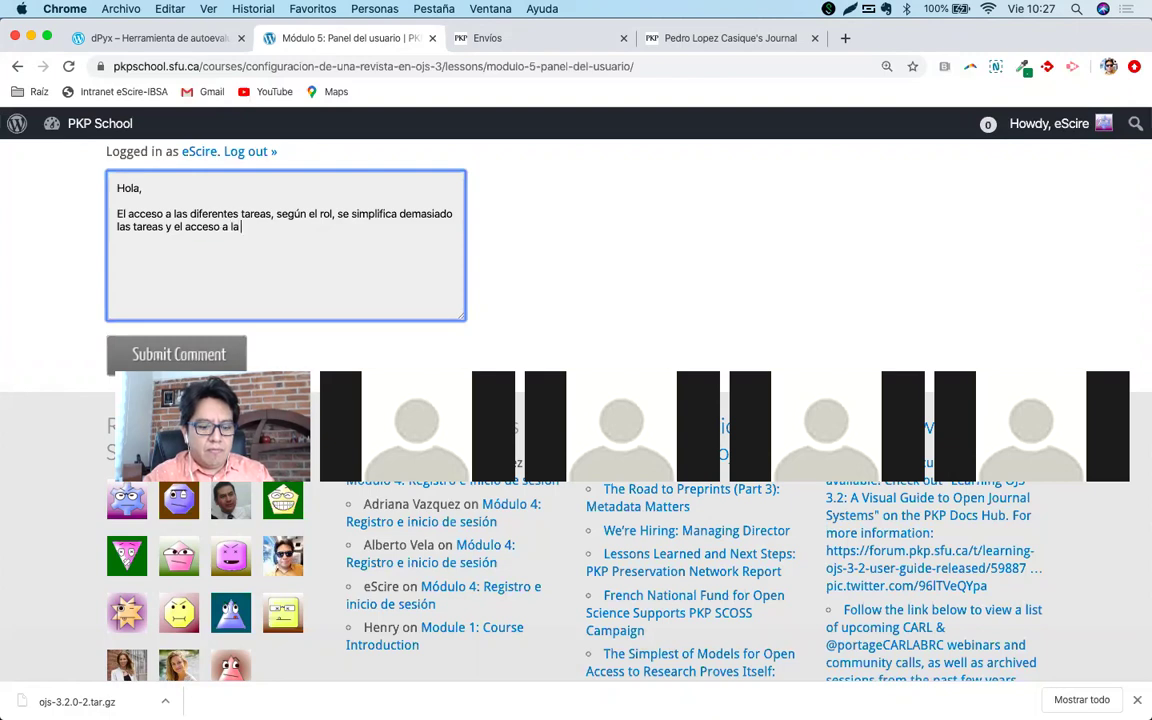
{"action": "type", "text": " ayuda en"}
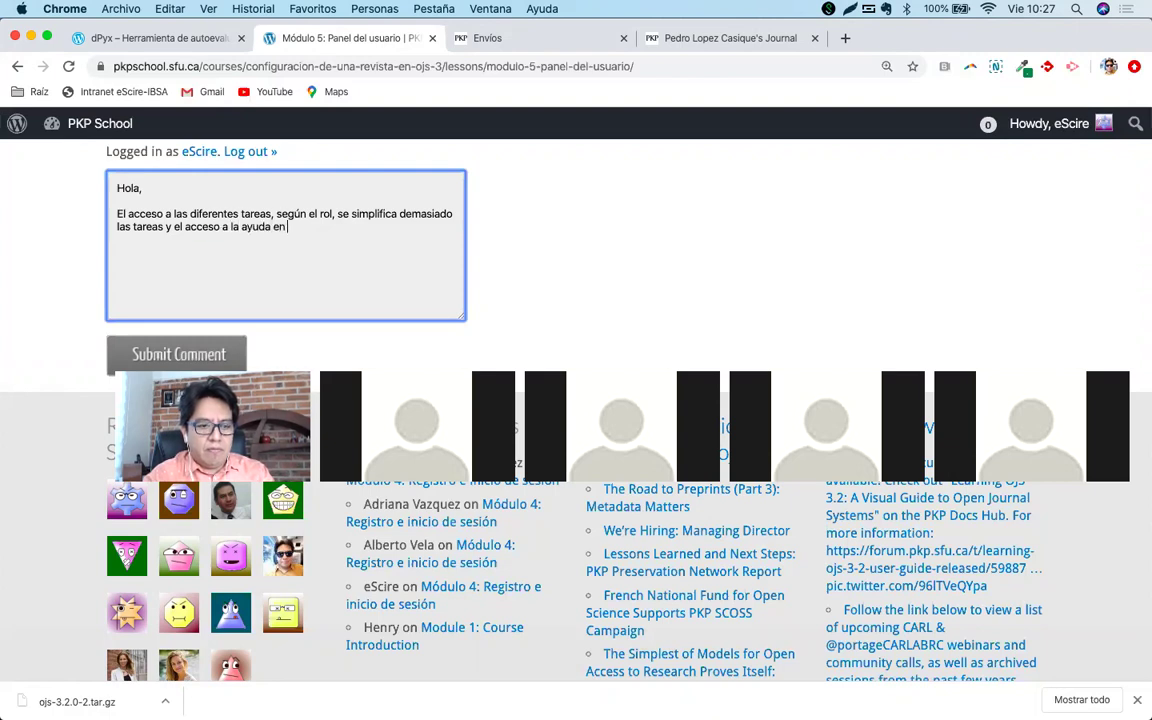
{"action": "type", "text": "cada sec"}
{"action": "type", "text": "ci´n"}
{"action": "type", "text": "ón tamb"}
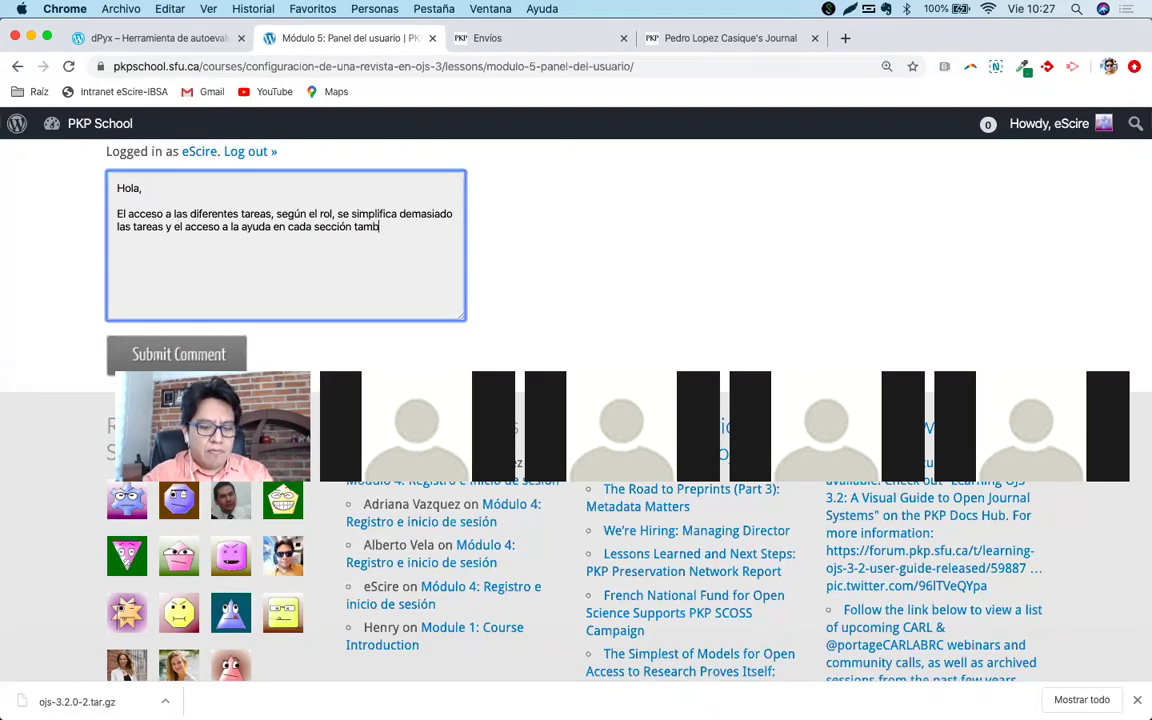
{"action": "type", "text": "ién es de g"}
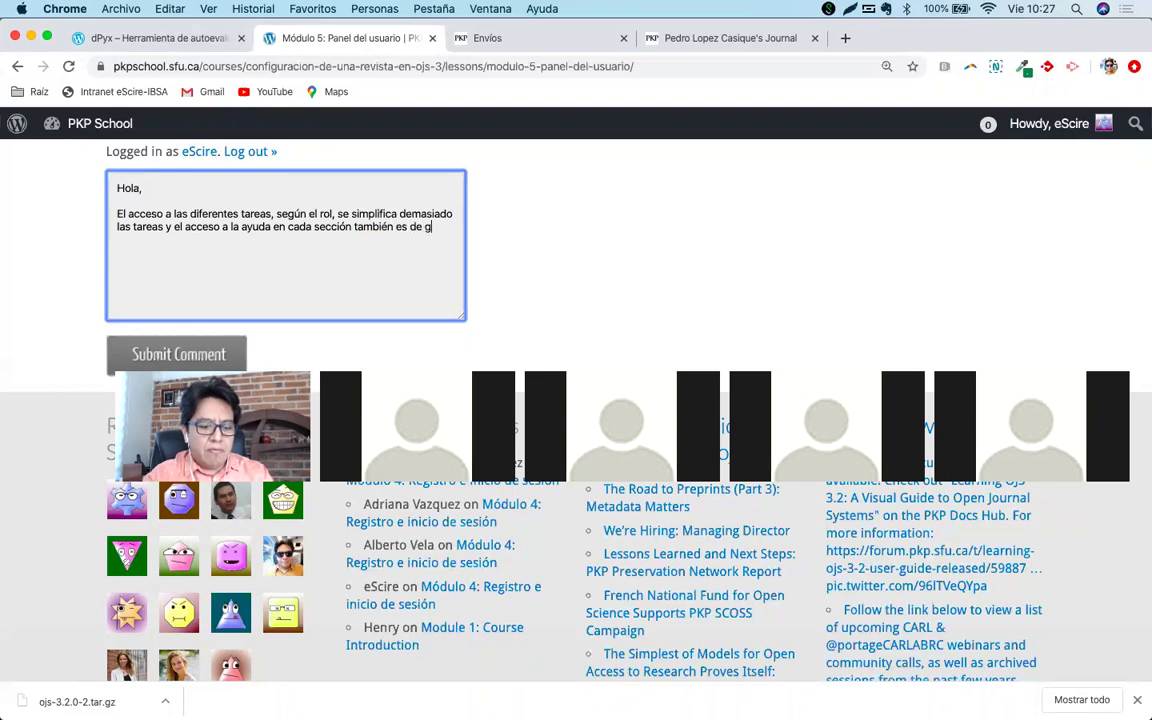
{"action": "type", "text": "ran utilida"}
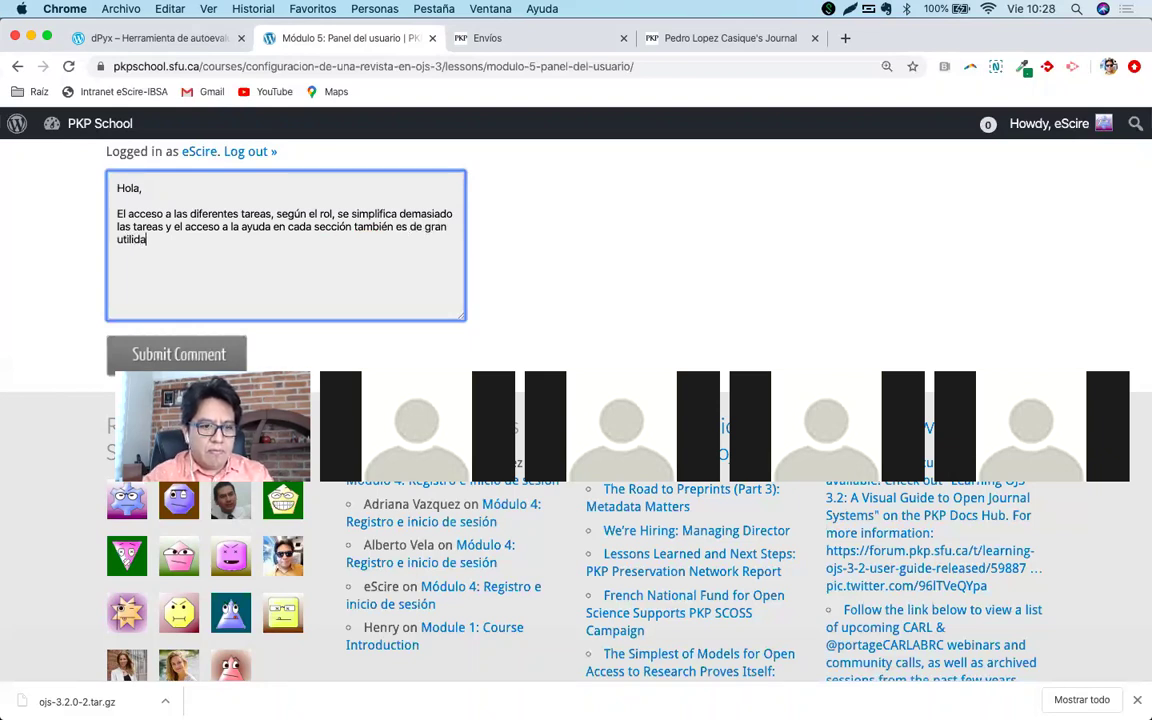
{"action": "type", "text": "d.Saludos."}
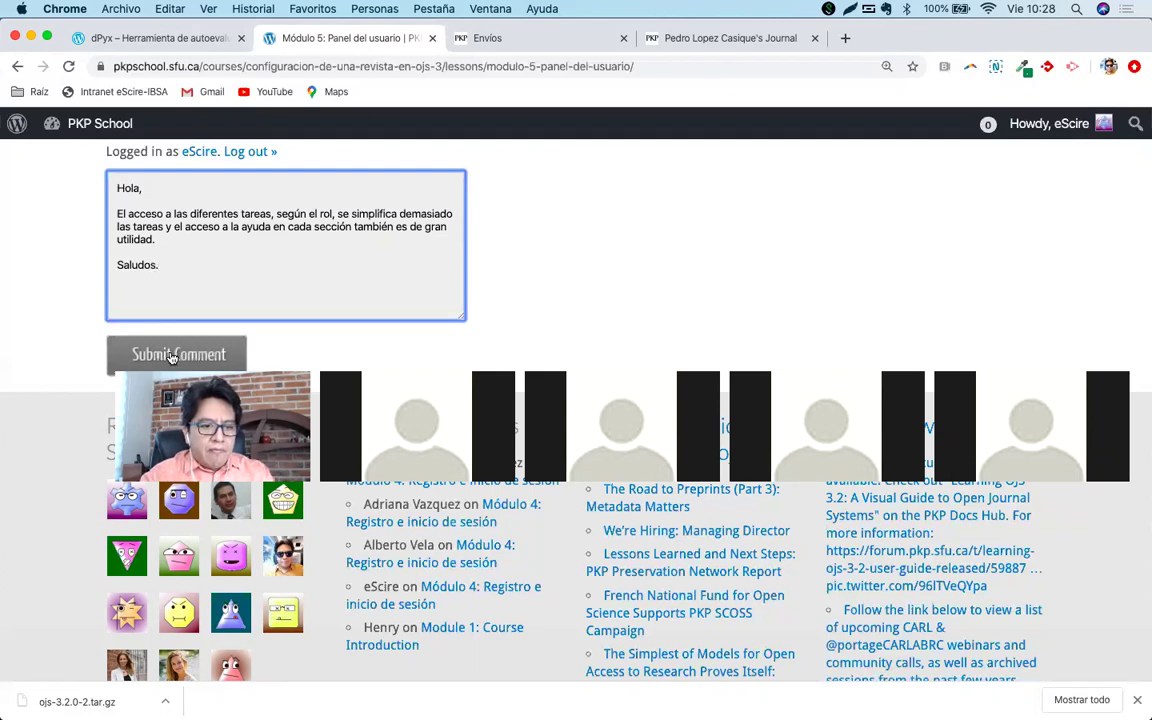
{"action": "left_click", "coordinate": [178, 354]}
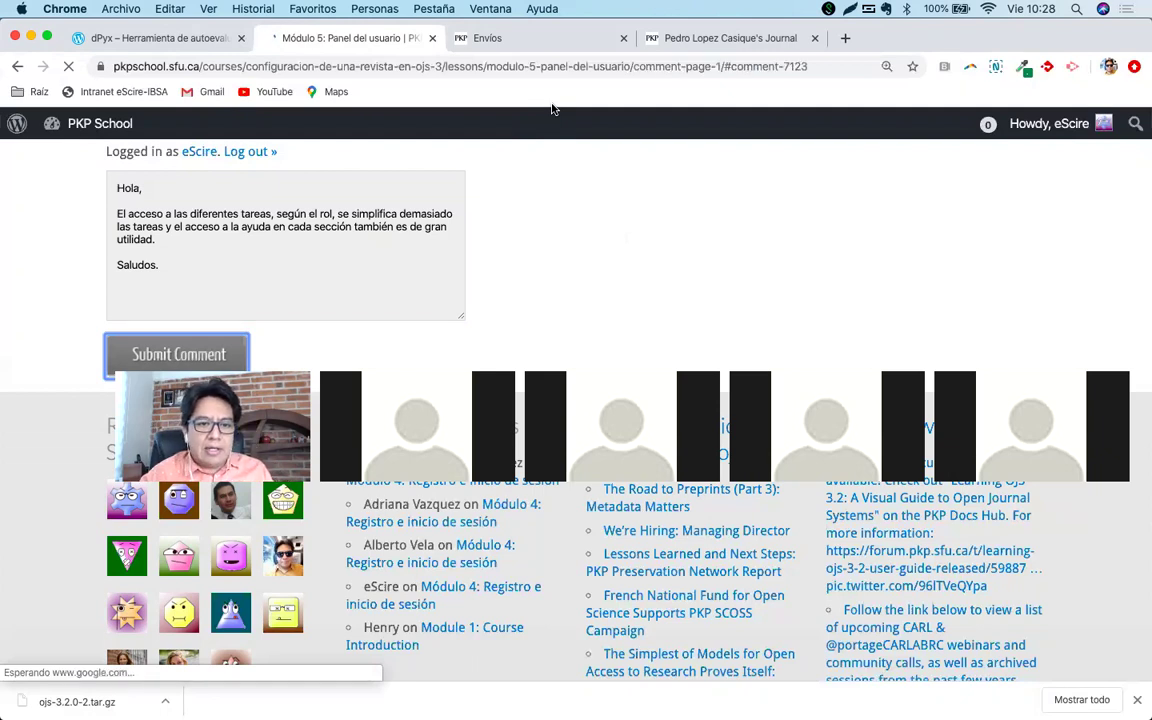
{"action": "left_click", "coordinate": [474, 45]}
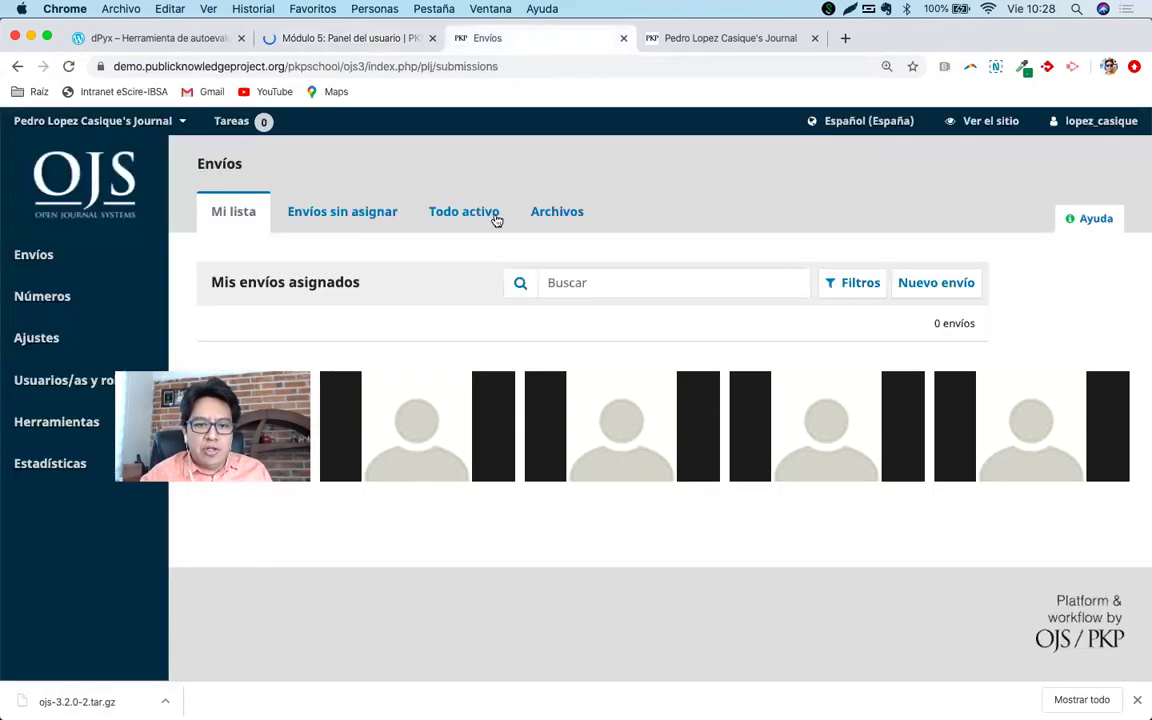
{"action": "left_click", "coordinate": [48, 298]}
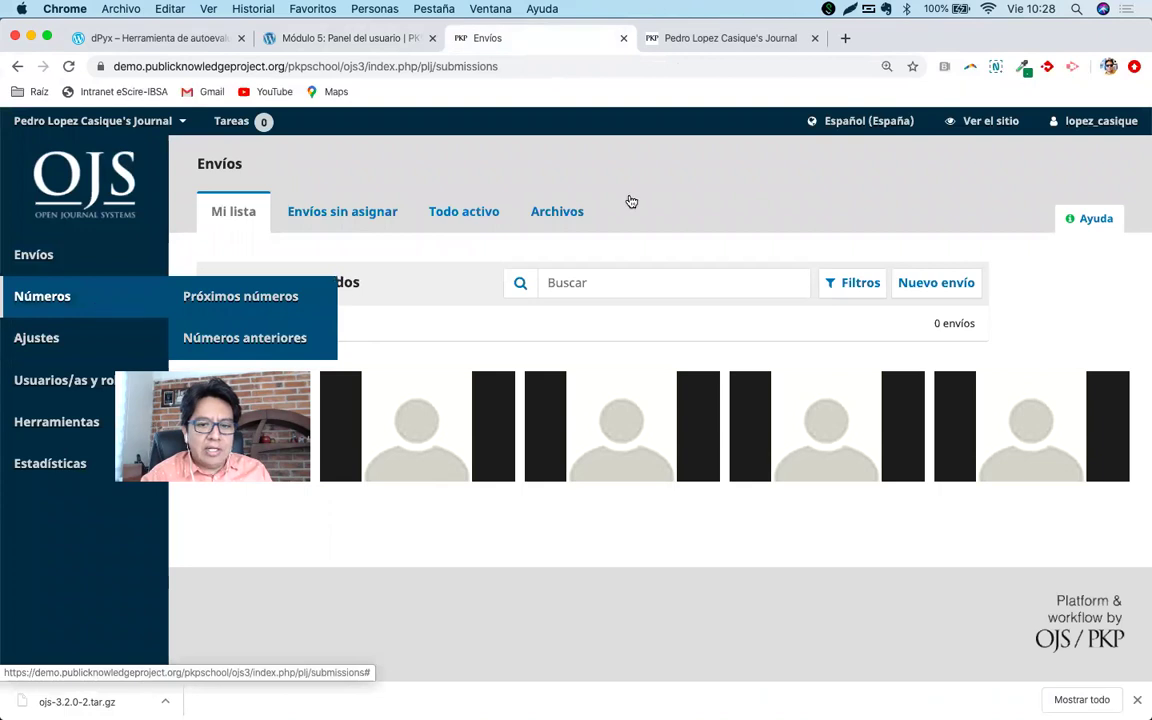
{"action": "left_click", "coordinate": [1087, 222]}
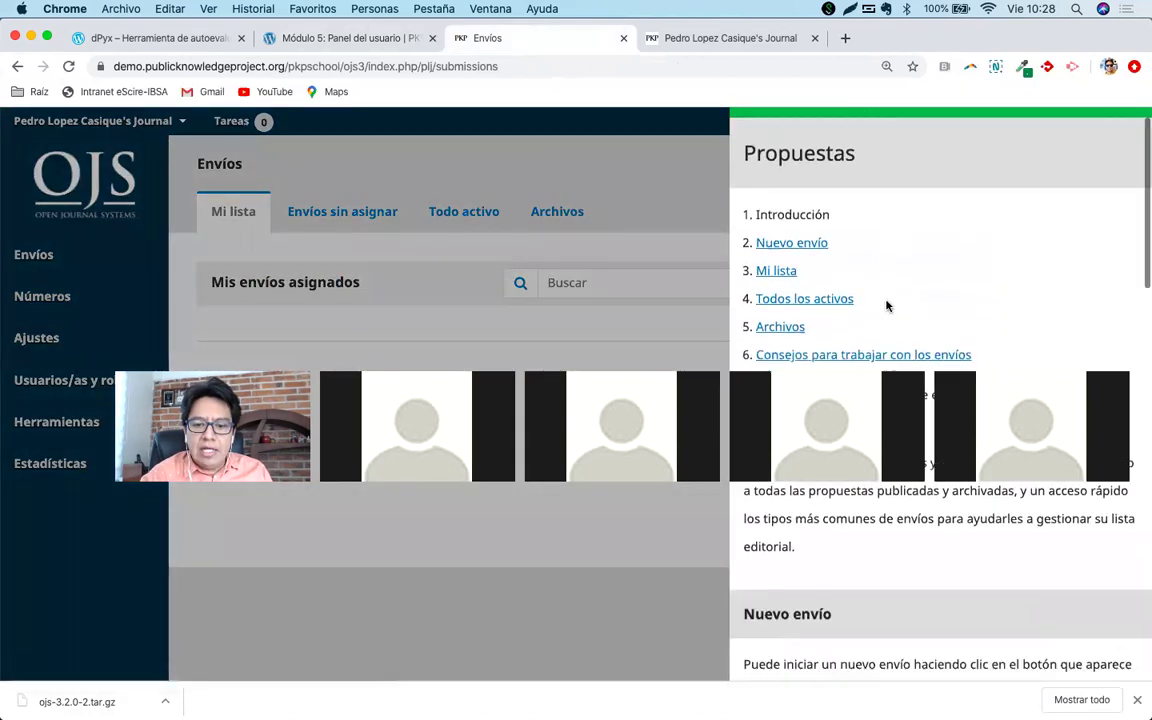
{"action": "scroll", "coordinate": [886, 306], "scroll_direction": "down", "scroll_amount": 5}
{"action": "scroll", "coordinate": [886, 306], "scroll_direction": "up", "scroll_amount": 5}
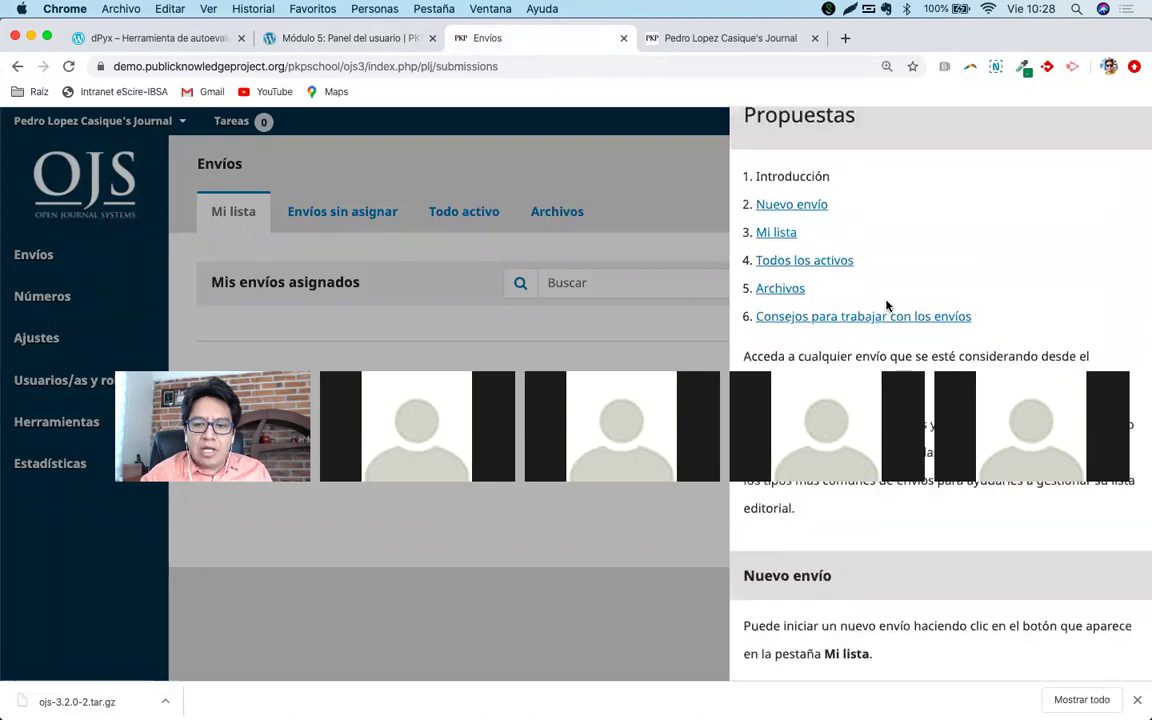
{"action": "scroll", "coordinate": [886, 306], "scroll_direction": "down", "scroll_amount": 1}
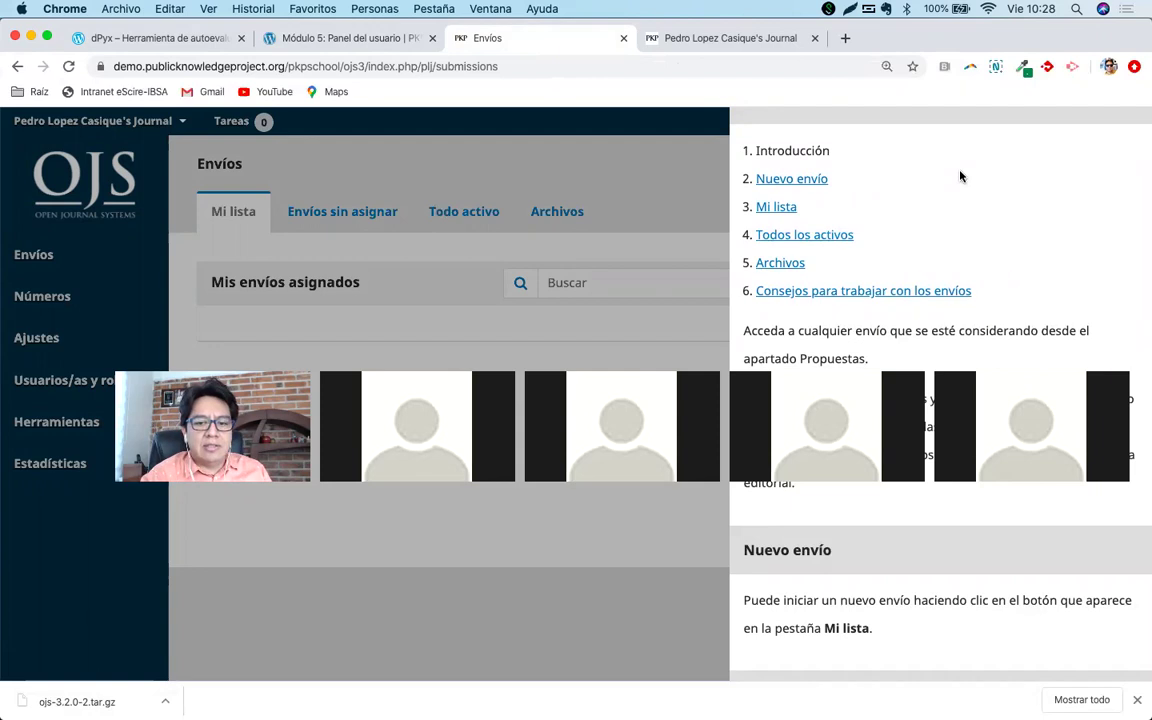
{"action": "scroll", "coordinate": [960, 176], "scroll_direction": "up", "scroll_amount": 3}
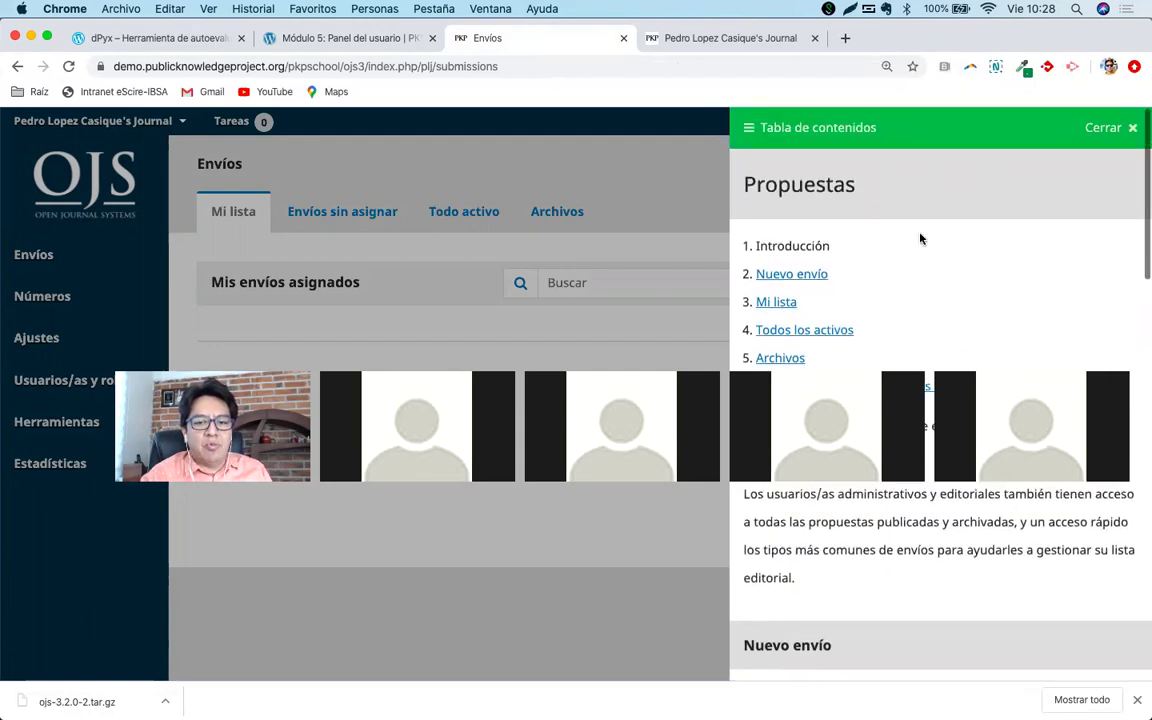
{"action": "scroll", "coordinate": [985, 231], "scroll_direction": "down", "scroll_amount": 1}
{"action": "scroll", "coordinate": [985, 231], "scroll_direction": "down", "scroll_amount": 10}
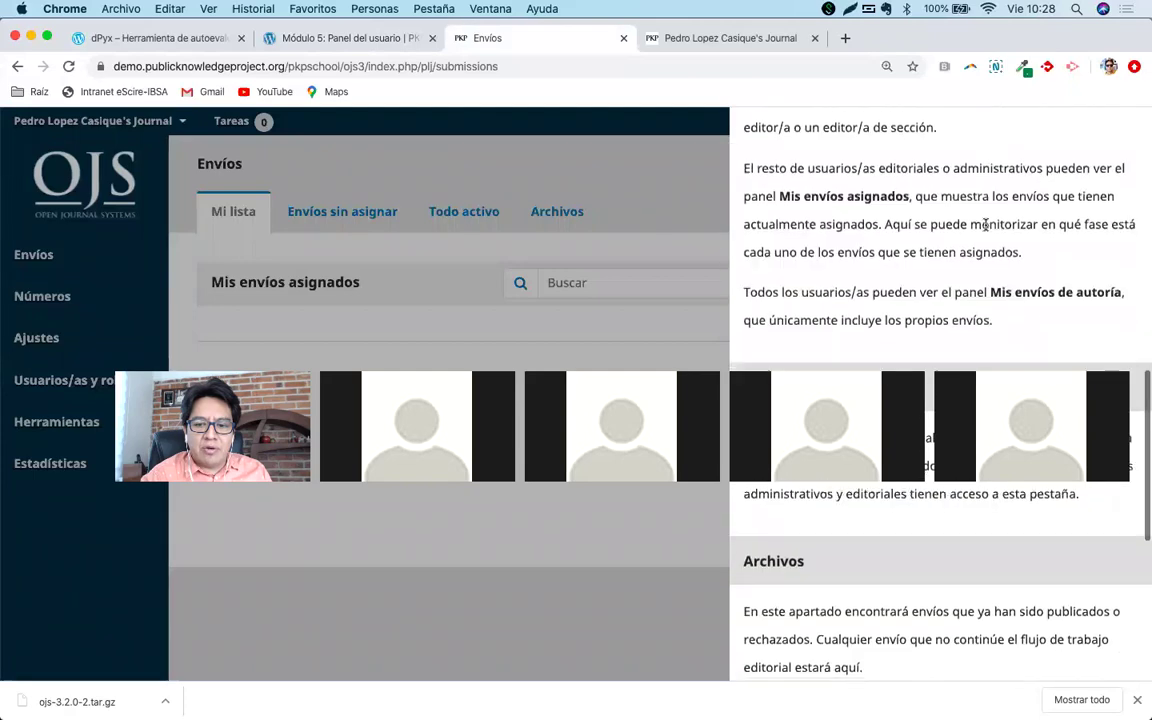
{"action": "scroll", "coordinate": [985, 225], "scroll_direction": "down", "scroll_amount": 4}
{"action": "scroll", "coordinate": [985, 225], "scroll_direction": "up", "scroll_amount": 8}
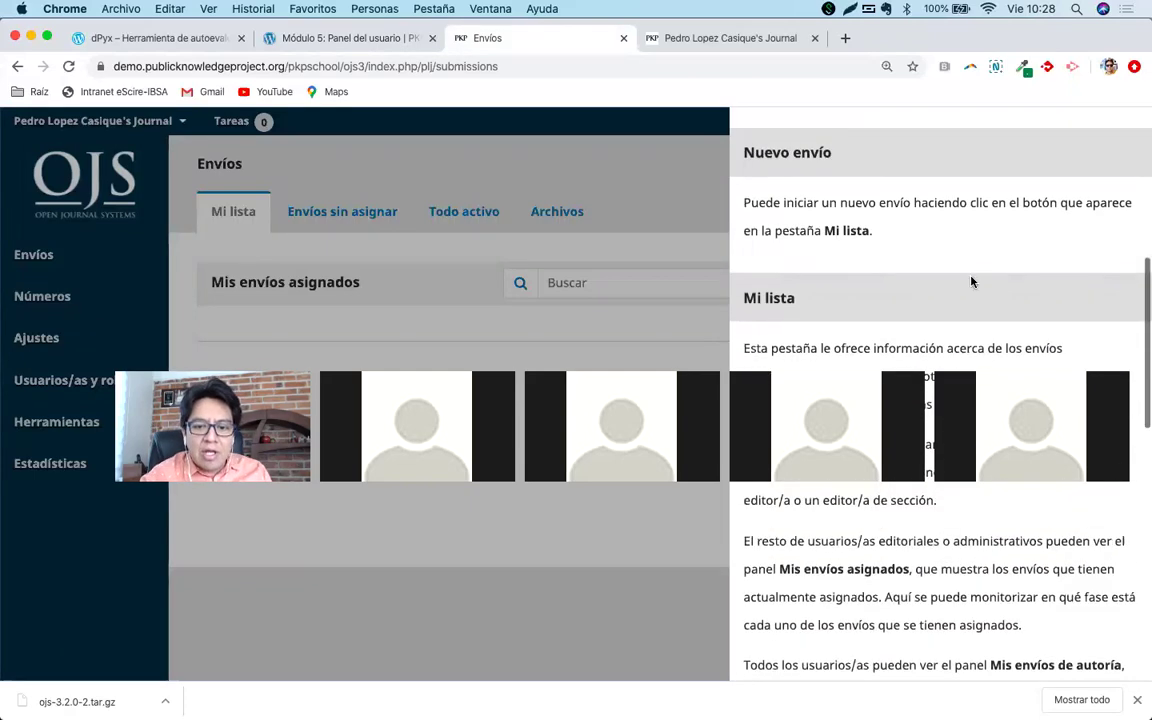
{"action": "scroll", "coordinate": [971, 282], "scroll_direction": "down", "scroll_amount": 3}
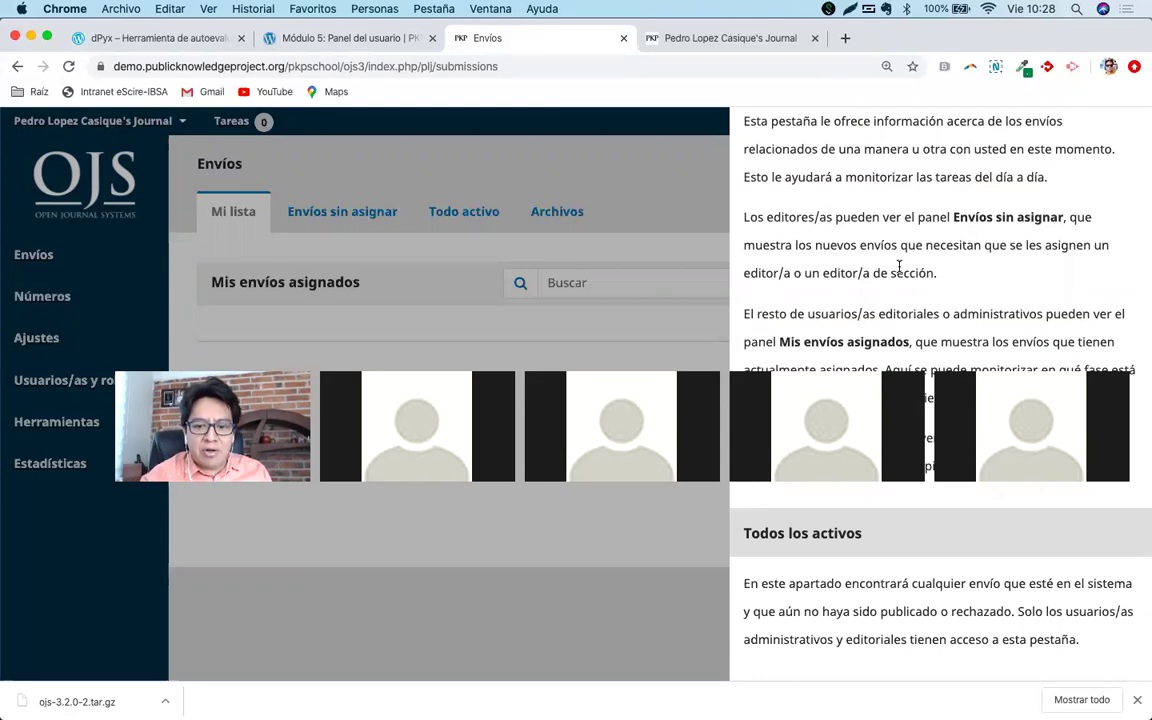
{"action": "scroll", "coordinate": [899, 266], "scroll_direction": "down", "scroll_amount": 3}
{"action": "scroll", "coordinate": [899, 266], "scroll_direction": "up", "scroll_amount": 4}
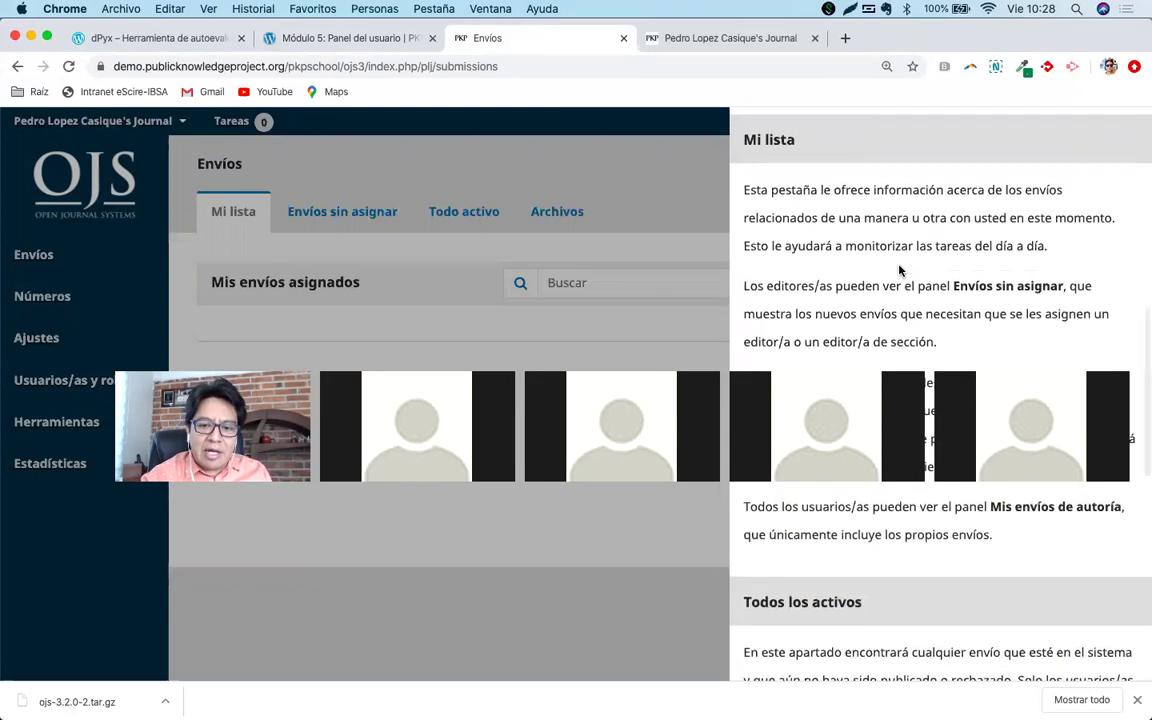
{"action": "scroll", "coordinate": [899, 268], "scroll_direction": "up", "scroll_amount": 10}
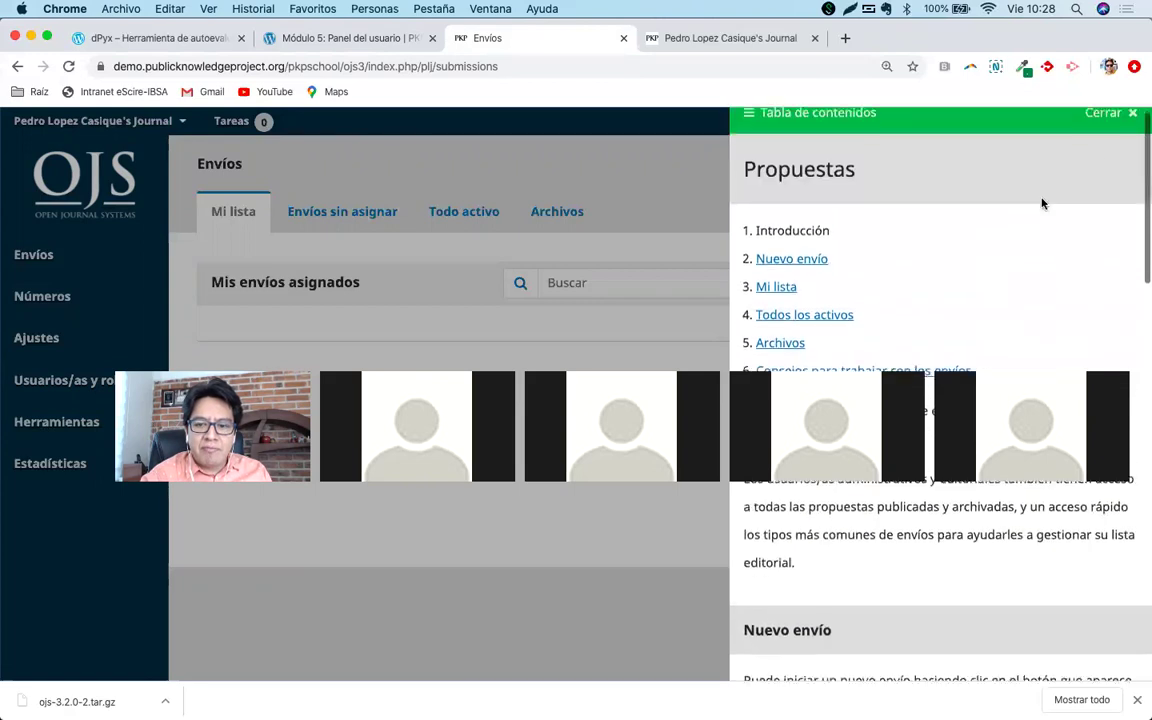
{"action": "left_click", "coordinate": [1104, 114]}
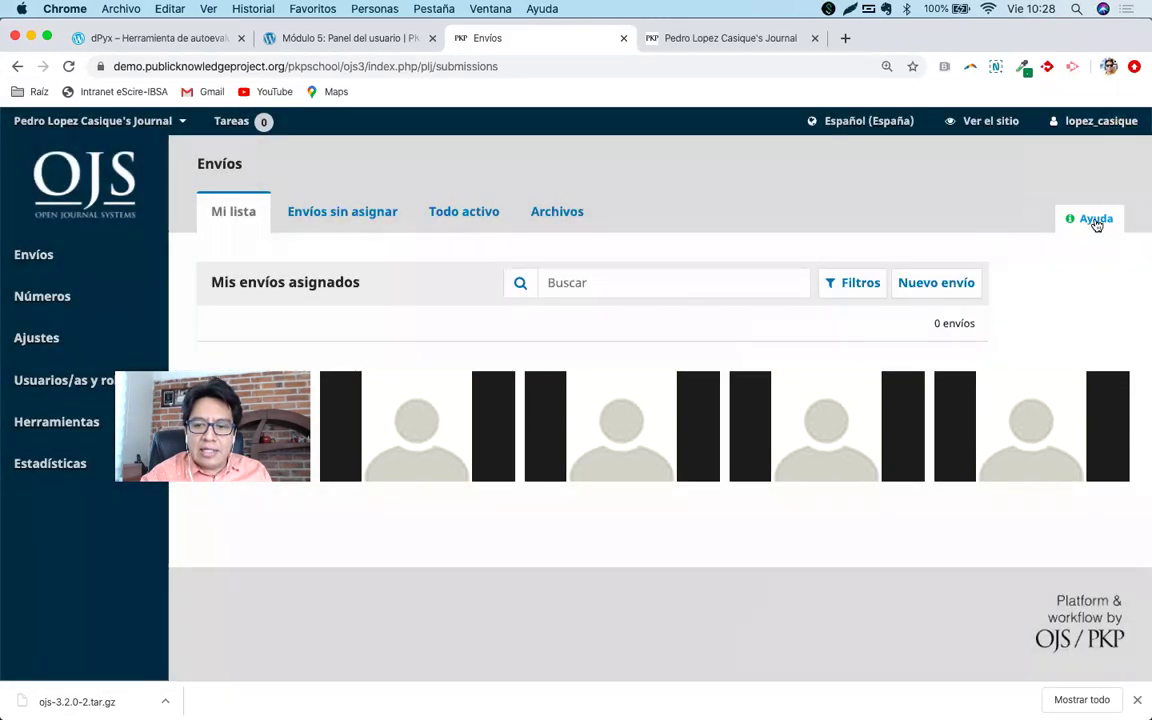
Step: Open the OJS Ajustes > Revista settings, skim their help panel, then return to the lesson
{"action": "mouse_move", "coordinate": [96, 326]}
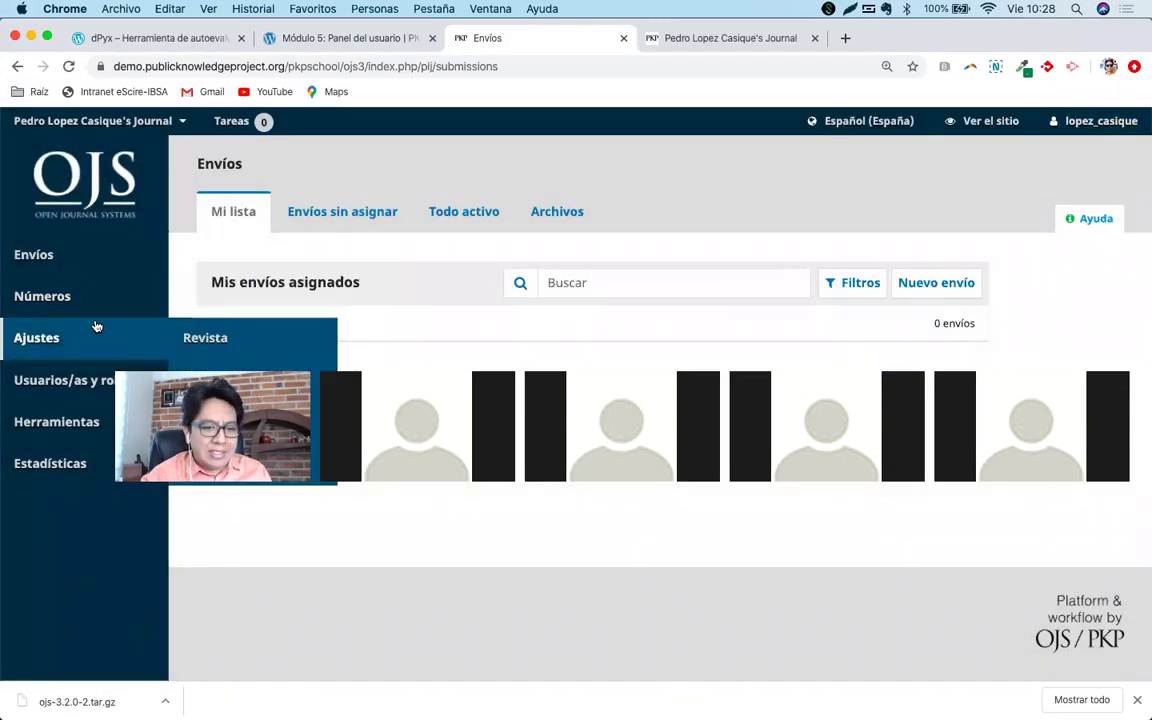
{"action": "left_click", "coordinate": [214, 340]}
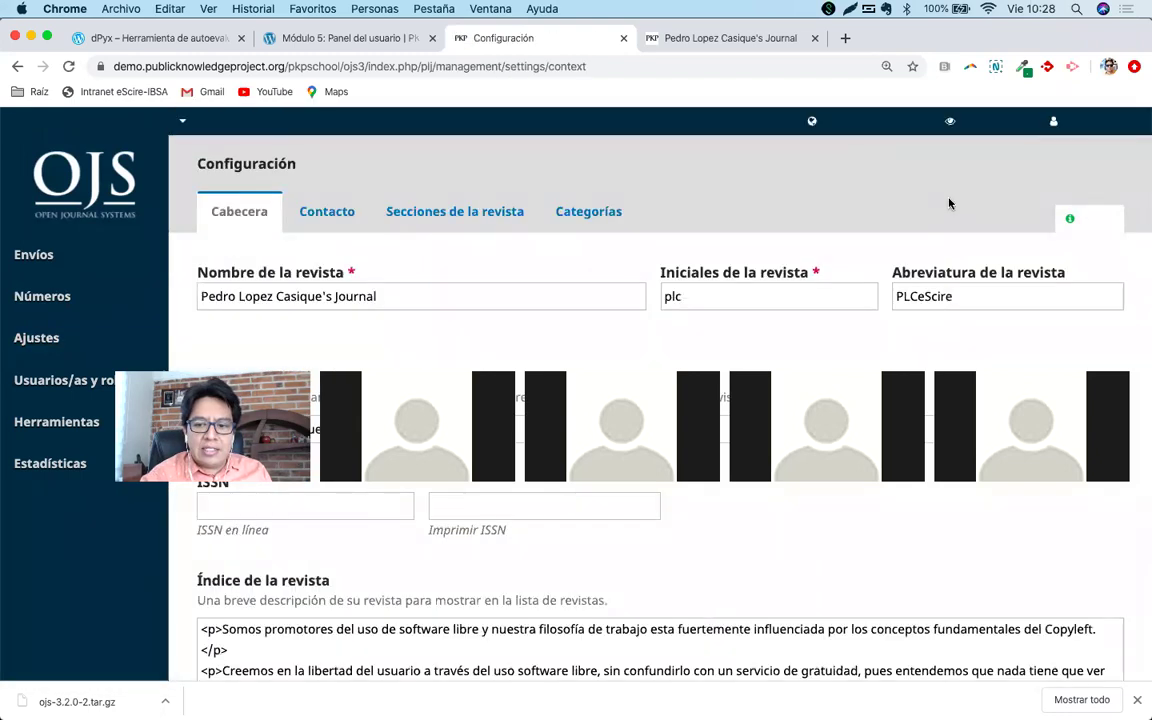
{"action": "left_click", "coordinate": [1095, 222]}
{"action": "scroll", "coordinate": [953, 298], "scroll_direction": "down", "scroll_amount": 5}
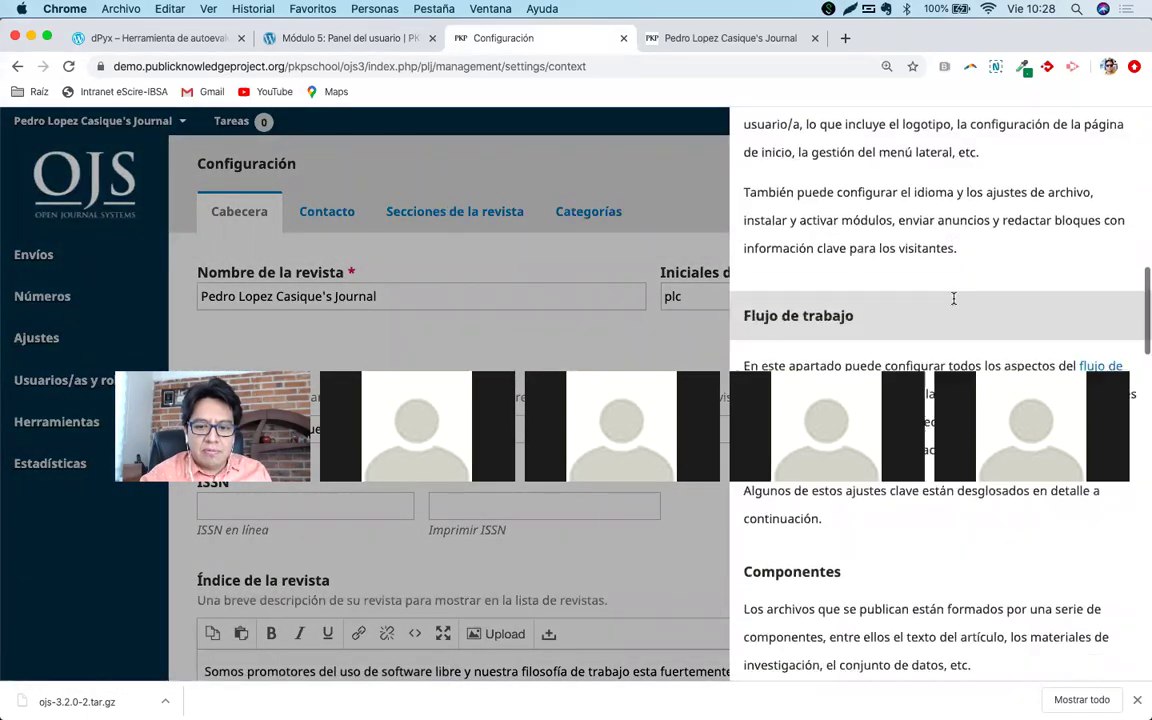
{"action": "scroll", "coordinate": [953, 298], "scroll_direction": "up", "scroll_amount": 10}
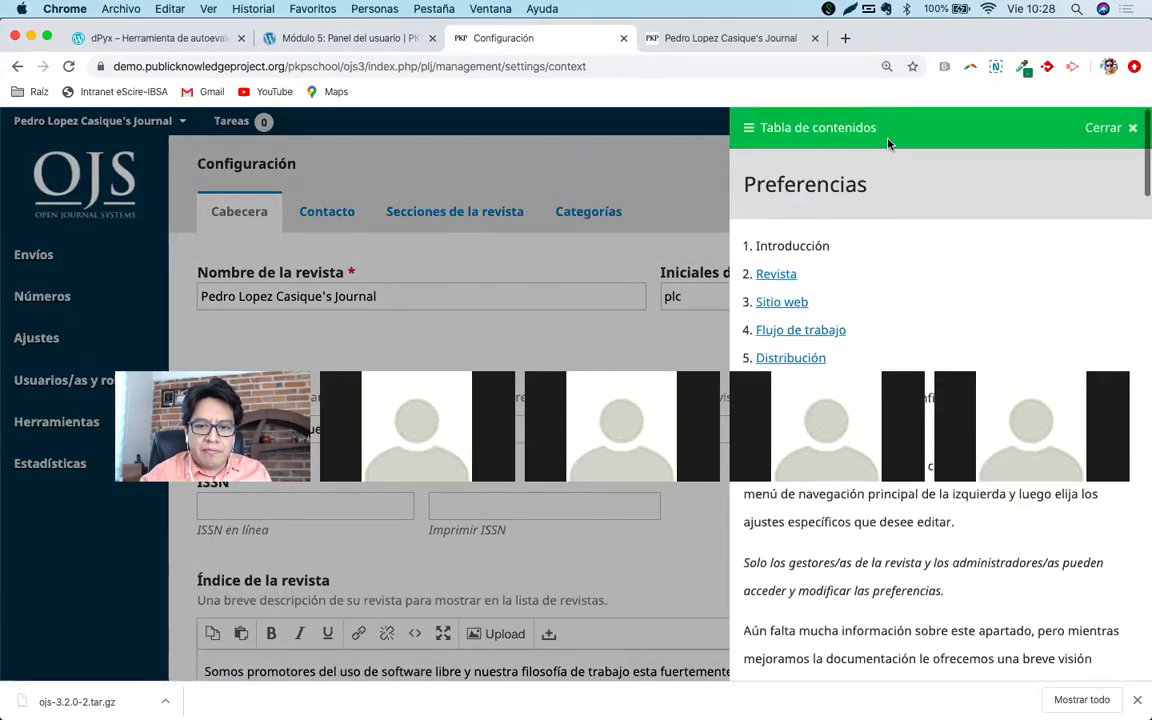
{"action": "left_click", "coordinate": [1094, 128]}
{"action": "left_click", "coordinate": [340, 38]}
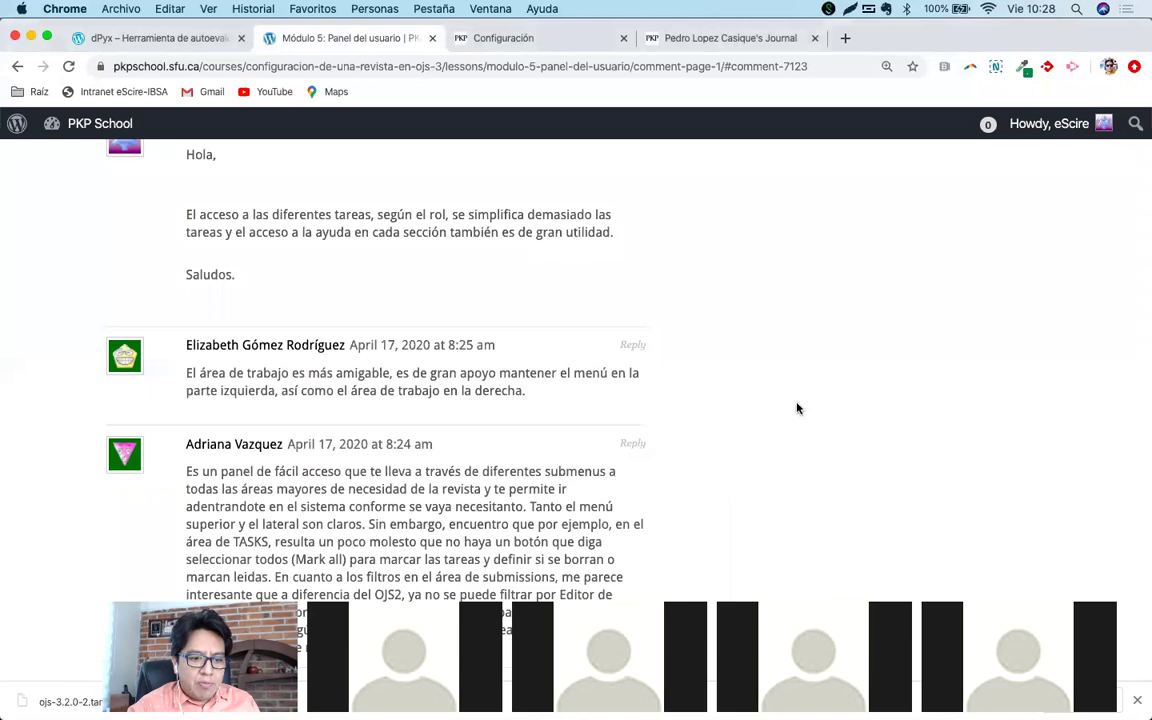
Step: Reload the Módulo 5 lesson page and scroll back to its Actividad and Discusión sections
{"action": "scroll", "coordinate": [797, 406], "scroll_direction": "down", "scroll_amount": 5}
{"action": "scroll", "coordinate": [747, 389], "scroll_direction": "up", "scroll_amount": 8}
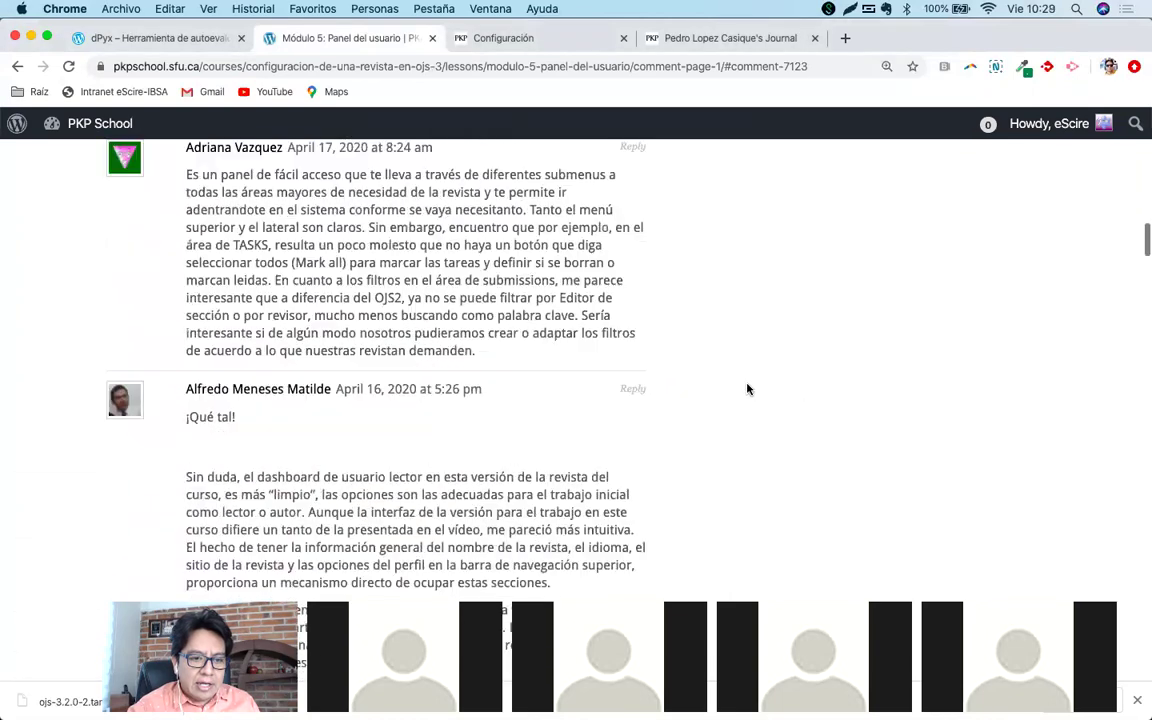
{"action": "scroll", "coordinate": [747, 389], "scroll_direction": "up", "scroll_amount": 5}
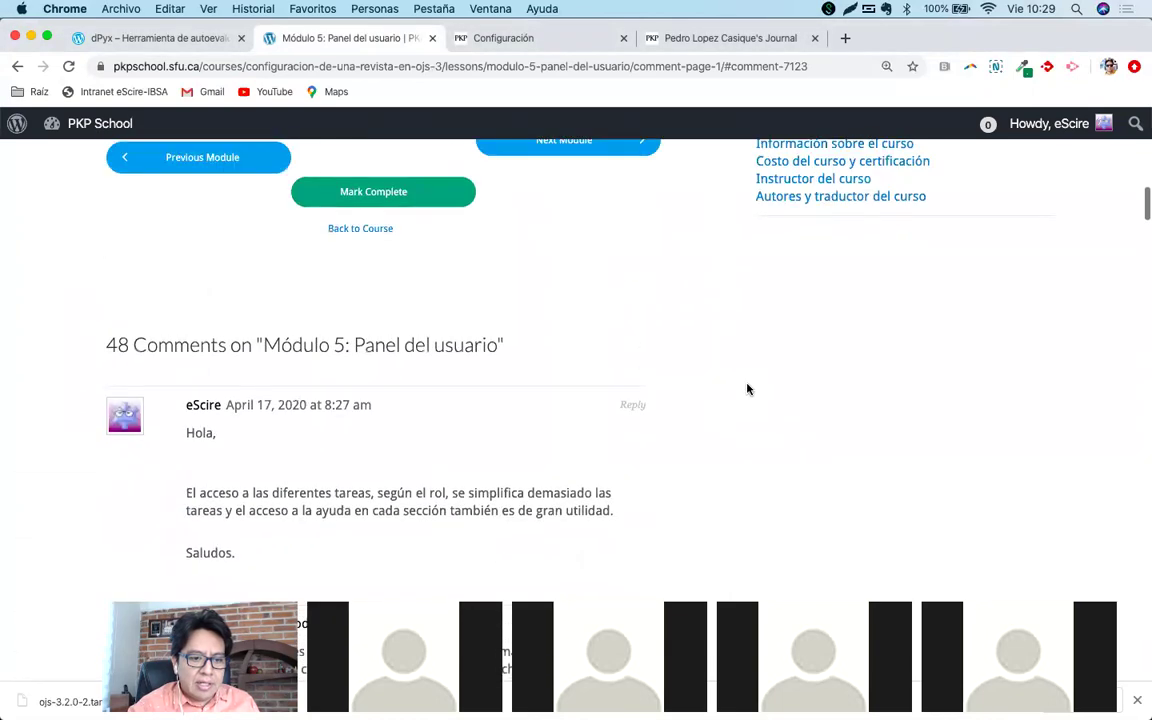
{"action": "left_click", "coordinate": [543, 66]}
{"action": "key", "text": "Return"}
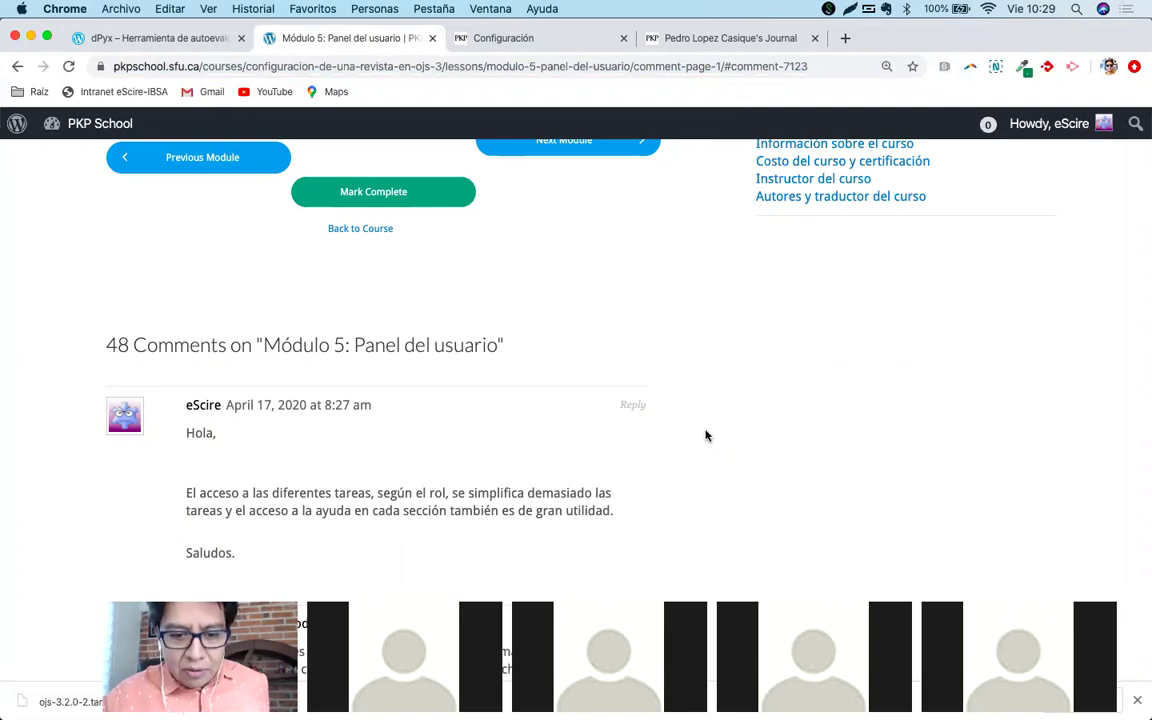
{"action": "scroll", "coordinate": [705, 435], "scroll_direction": "up", "scroll_amount": 5}
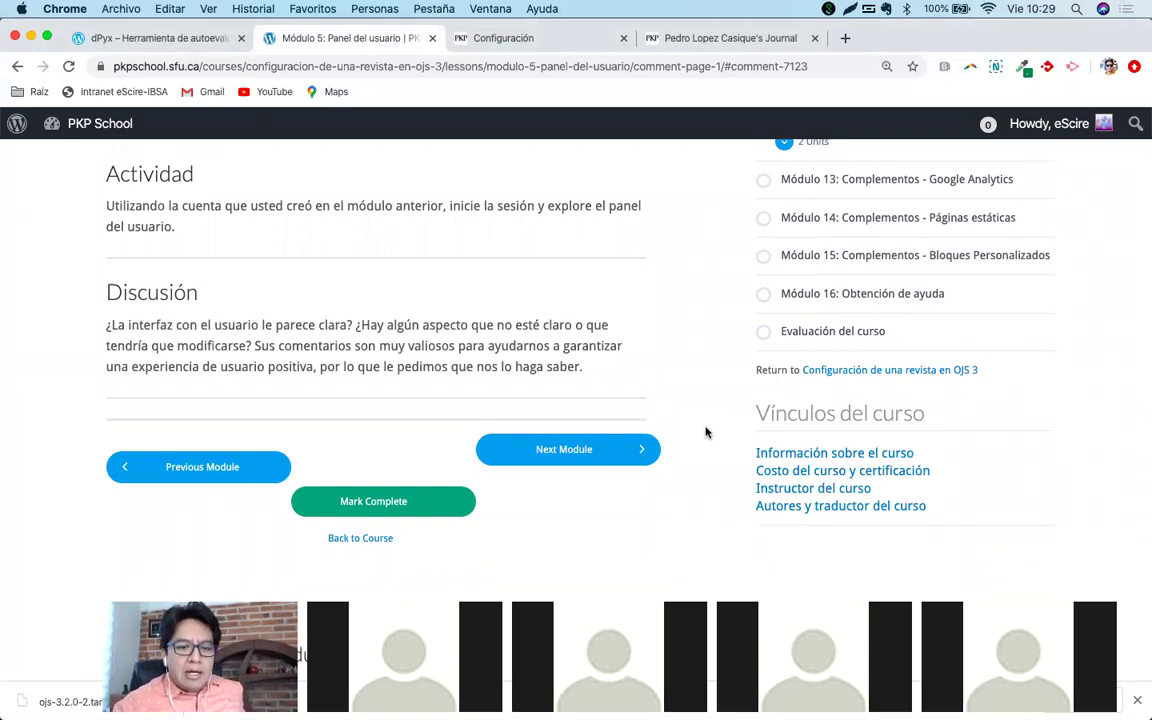
{"action": "scroll", "coordinate": [705, 432], "scroll_direction": "down", "scroll_amount": 3}
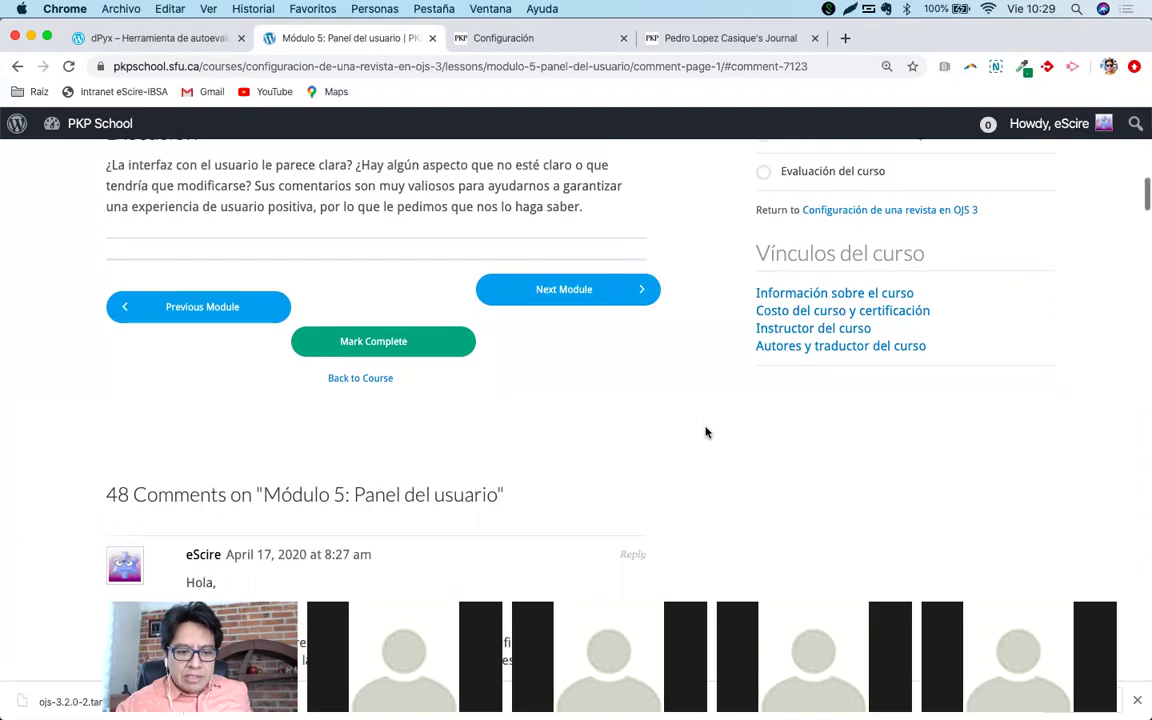
{"action": "scroll", "coordinate": [705, 432], "scroll_direction": "up", "scroll_amount": 3}
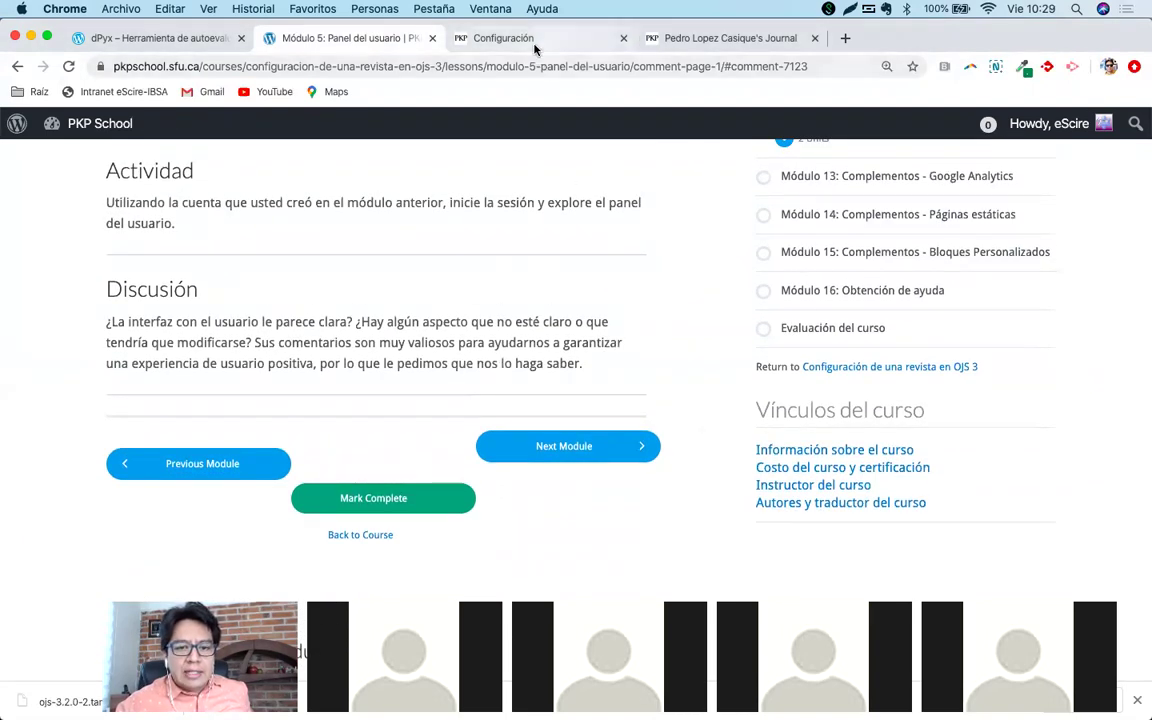
Step: Look over the Números and Ajustes menus in OJS, then reload the Módulo 5 lesson page
{"action": "left_click", "coordinate": [485, 40]}
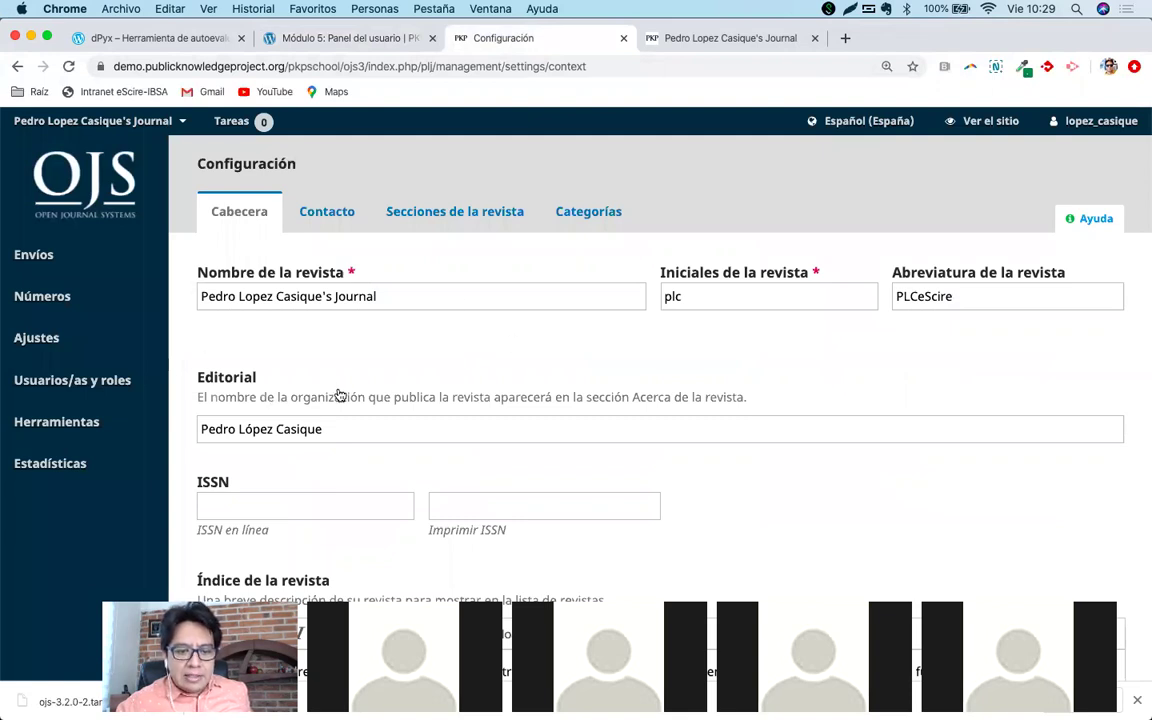
{"action": "mouse_move", "coordinate": [72, 291]}
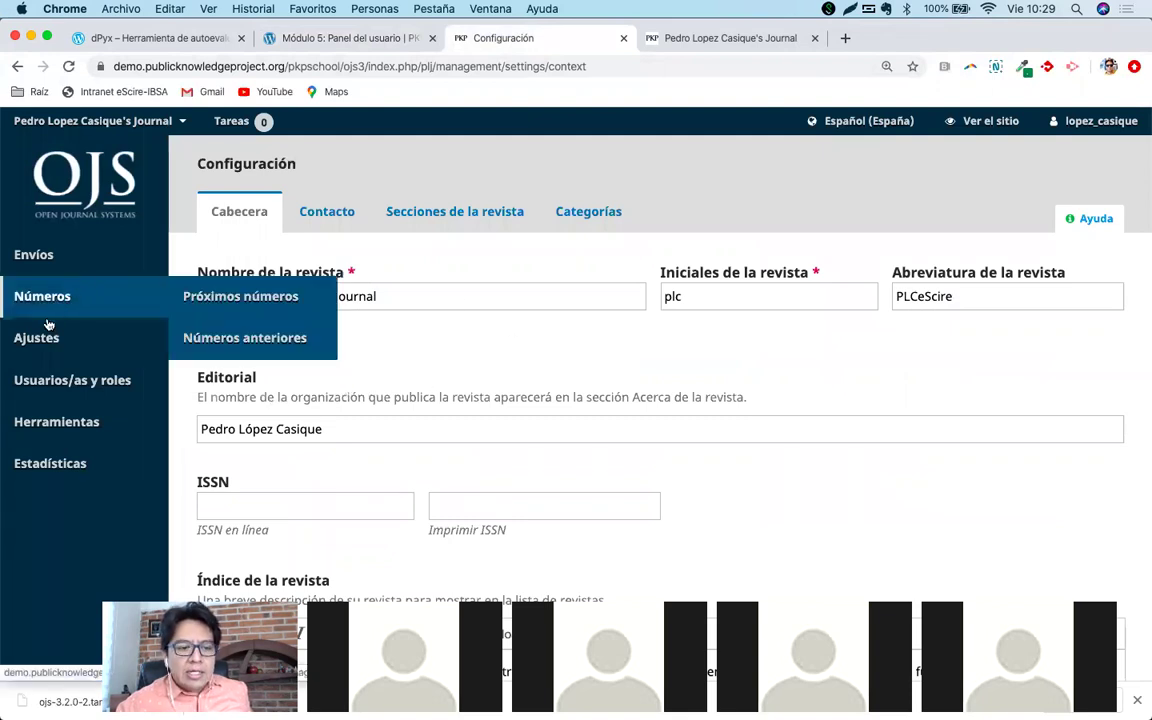
{"action": "mouse_move", "coordinate": [38, 339]}
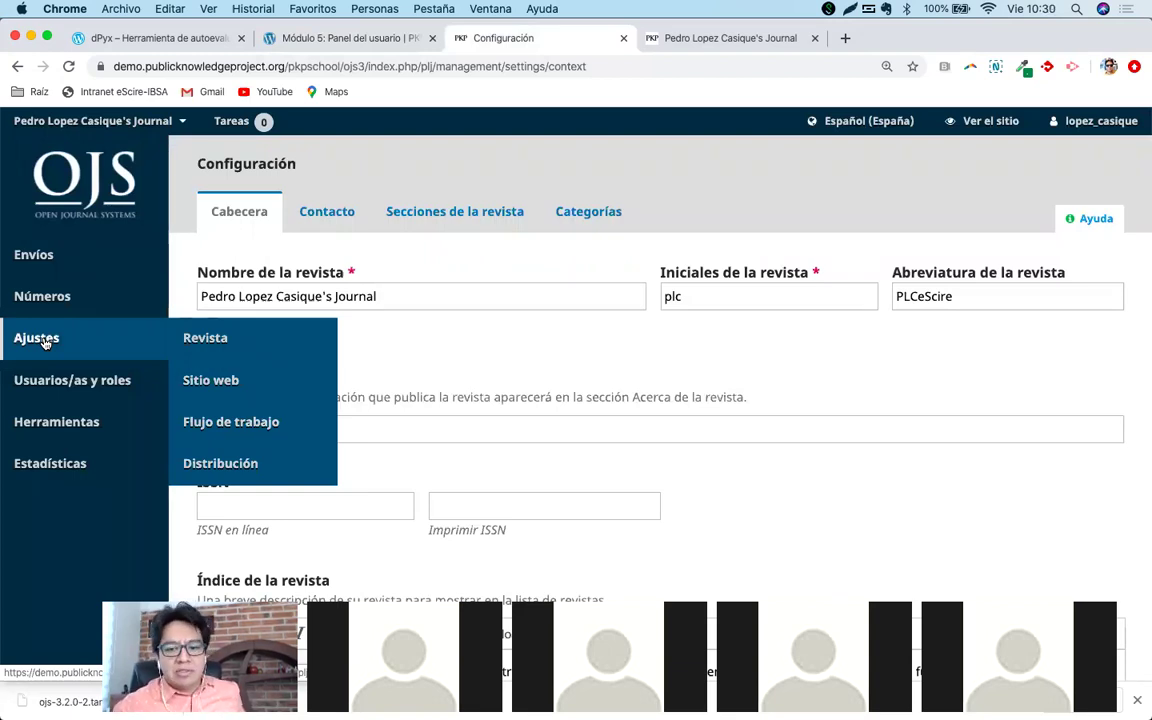
{"action": "scroll", "coordinate": [572, 278], "scroll_direction": "down", "scroll_amount": 1}
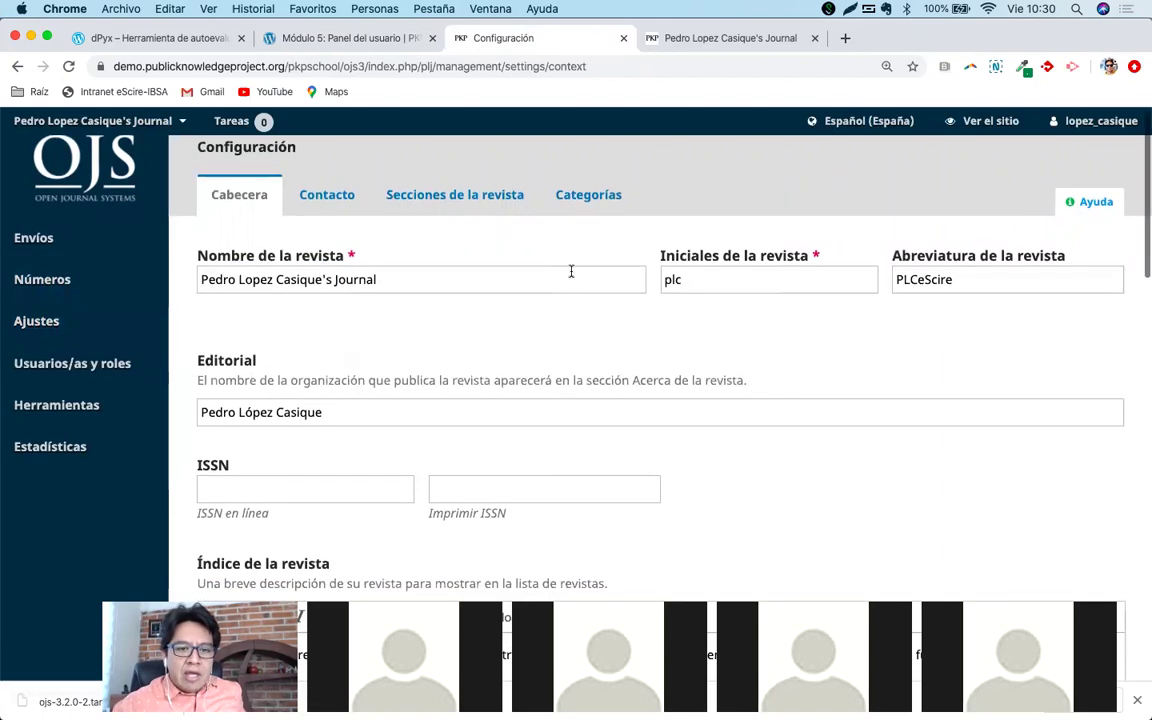
{"action": "left_click", "coordinate": [350, 38]}
{"action": "left_click", "coordinate": [395, 65]}
{"action": "key", "text": "Return"}
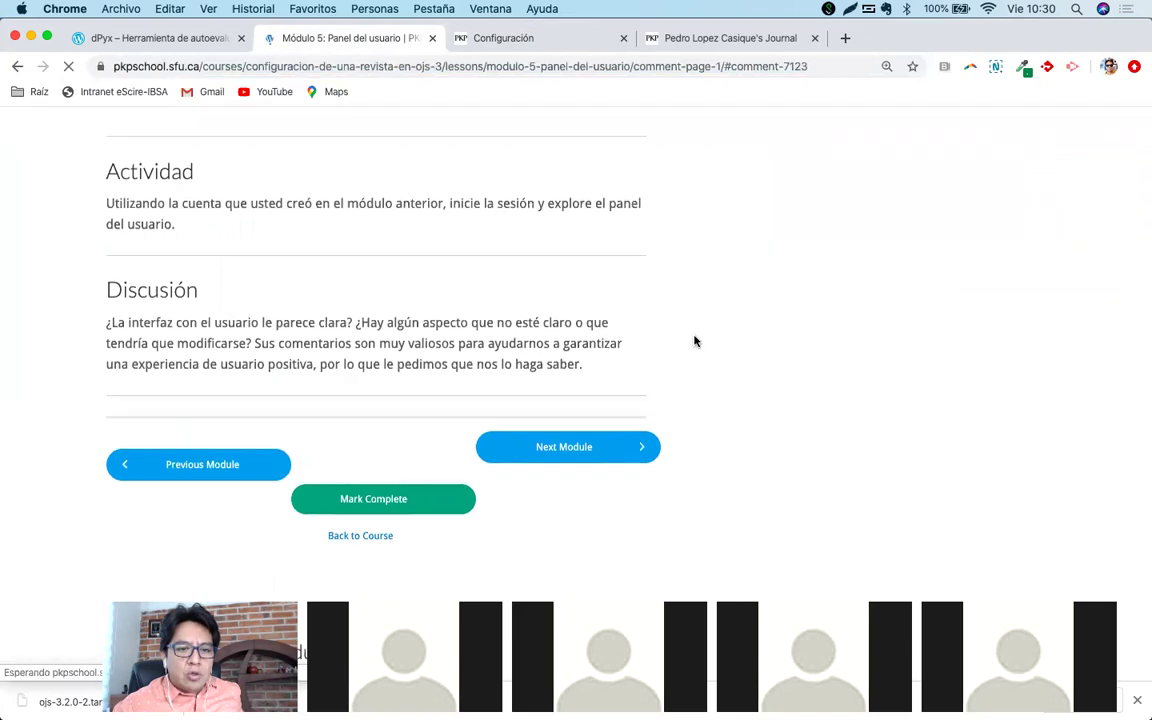
Step: Mark Módulo 5 as complete in PKP School
{"action": "scroll", "coordinate": [690, 325], "scroll_direction": "down", "scroll_amount": 5}
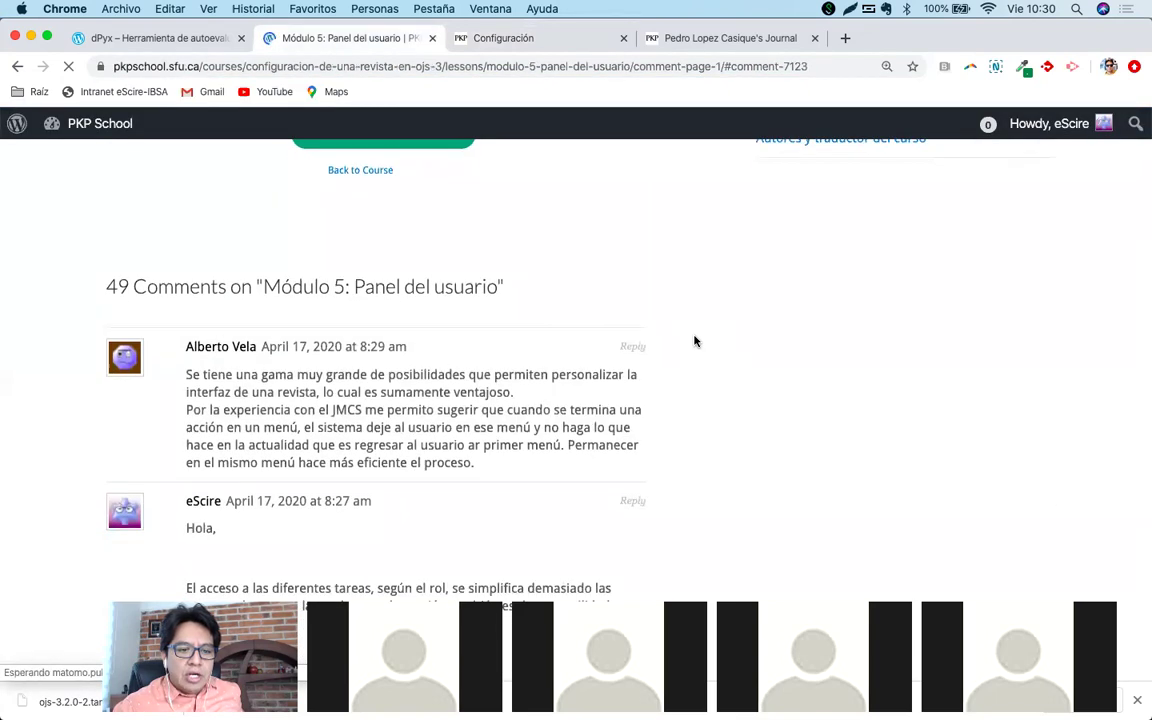
{"action": "scroll", "coordinate": [695, 340], "scroll_direction": "up", "scroll_amount": 3}
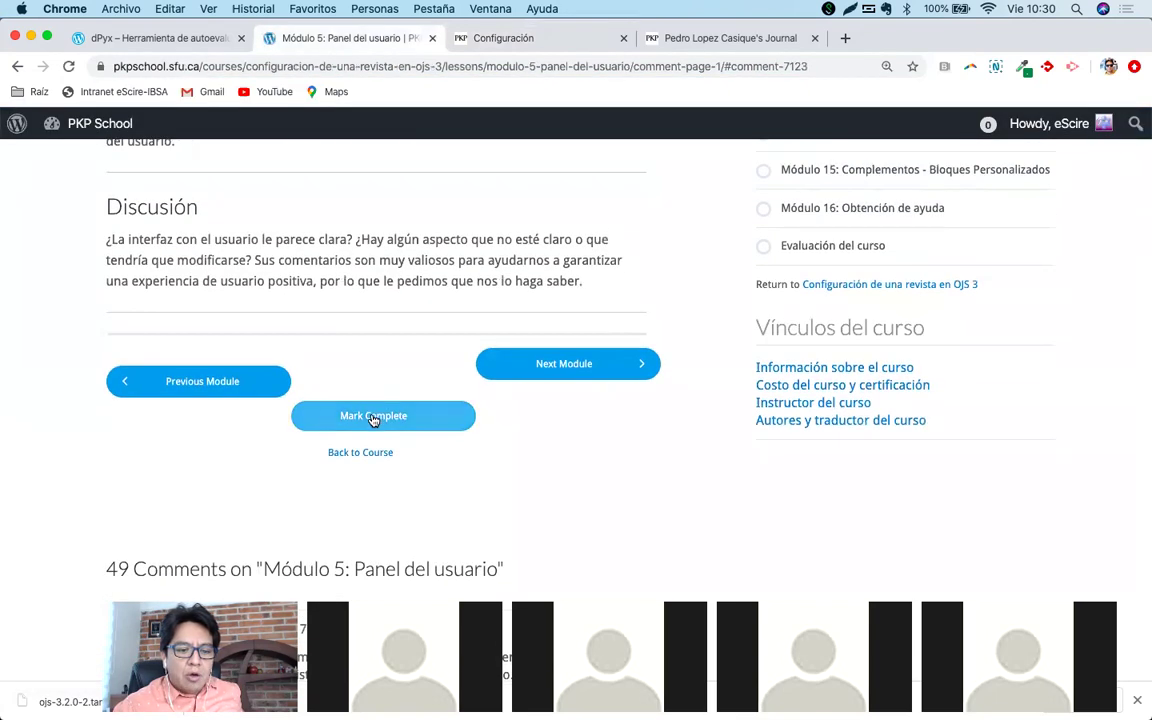
{"action": "left_click", "coordinate": [374, 421]}
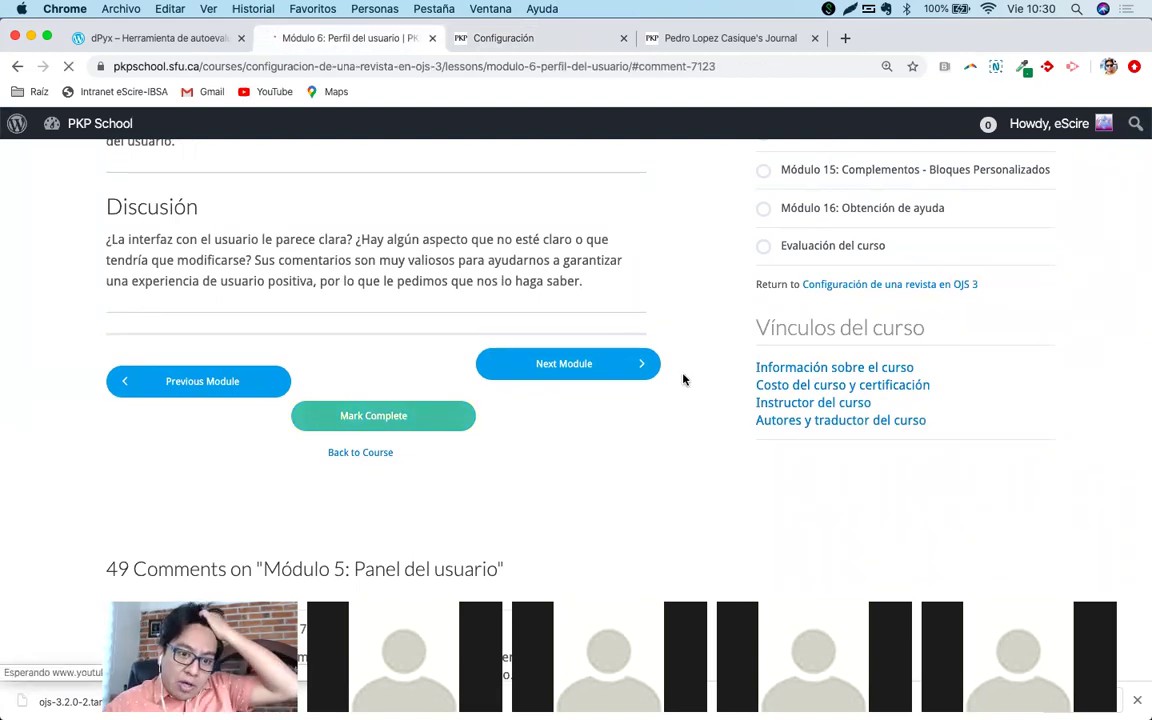
Step: Skim the Módulo 6 video through its Contact and Roles parts, then return to OJS Configuración
{"action": "scroll", "coordinate": [686, 376], "scroll_direction": "down", "scroll_amount": 5}
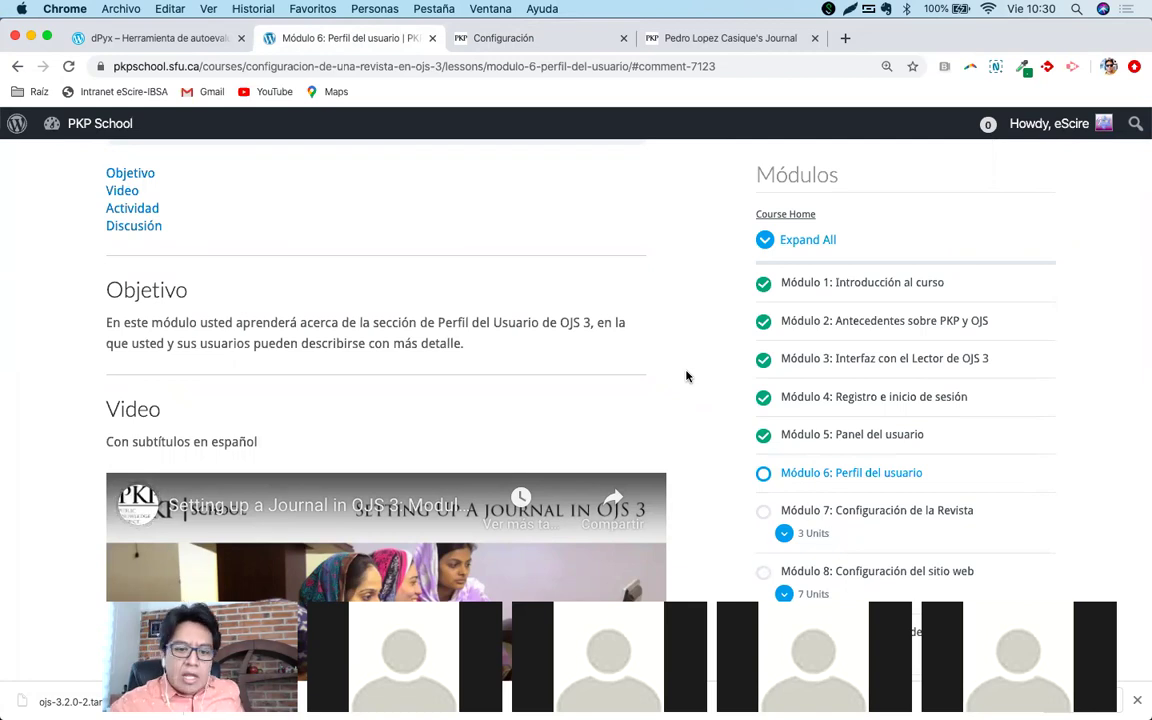
{"action": "scroll", "coordinate": [710, 376], "scroll_direction": "down", "scroll_amount": 5}
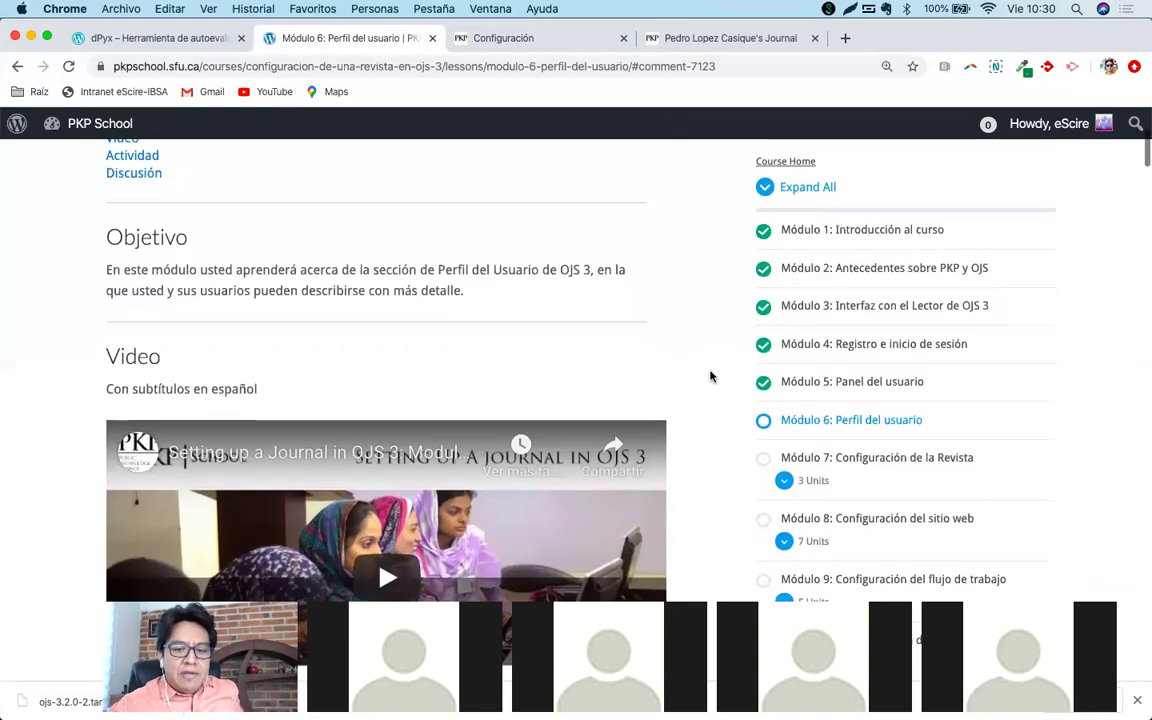
{"action": "left_click", "coordinate": [388, 345]}
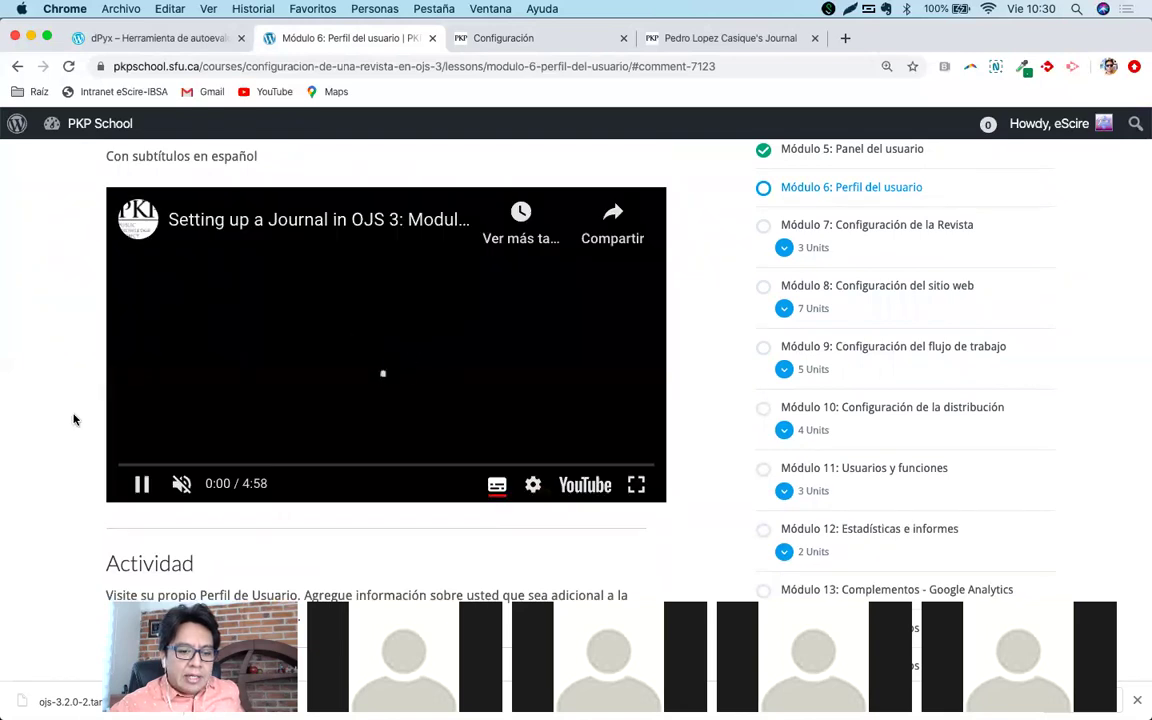
{"action": "left_click", "coordinate": [254, 465]}
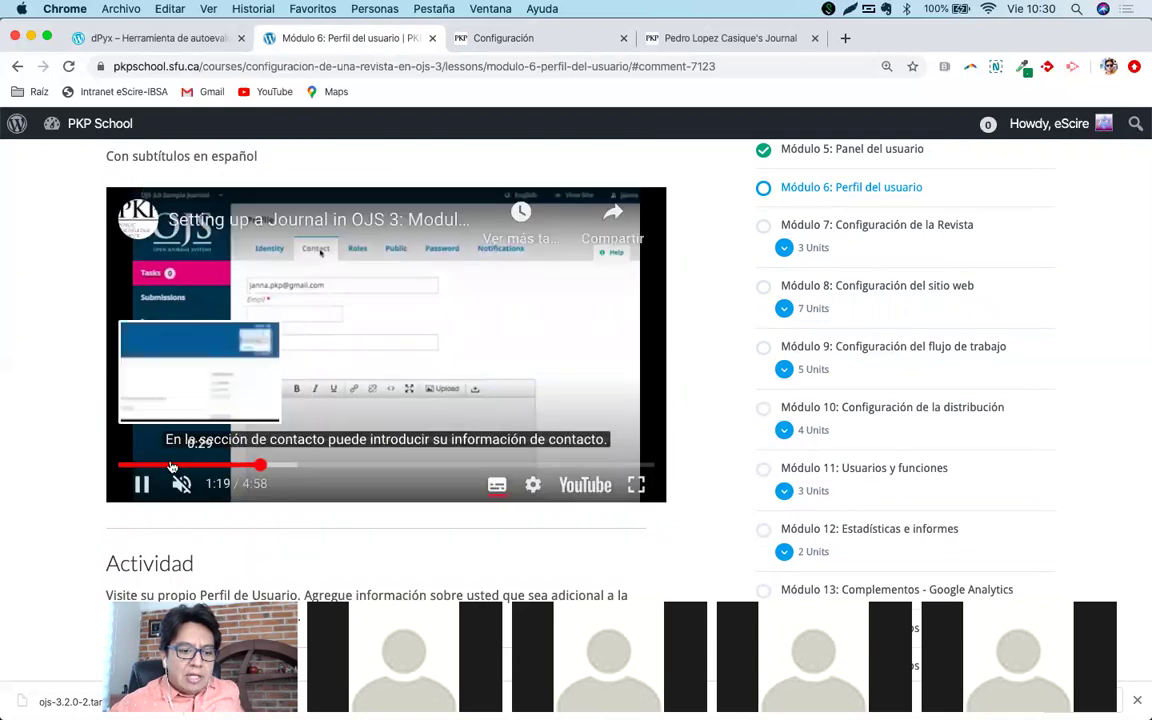
{"action": "left_click", "coordinate": [368, 466]}
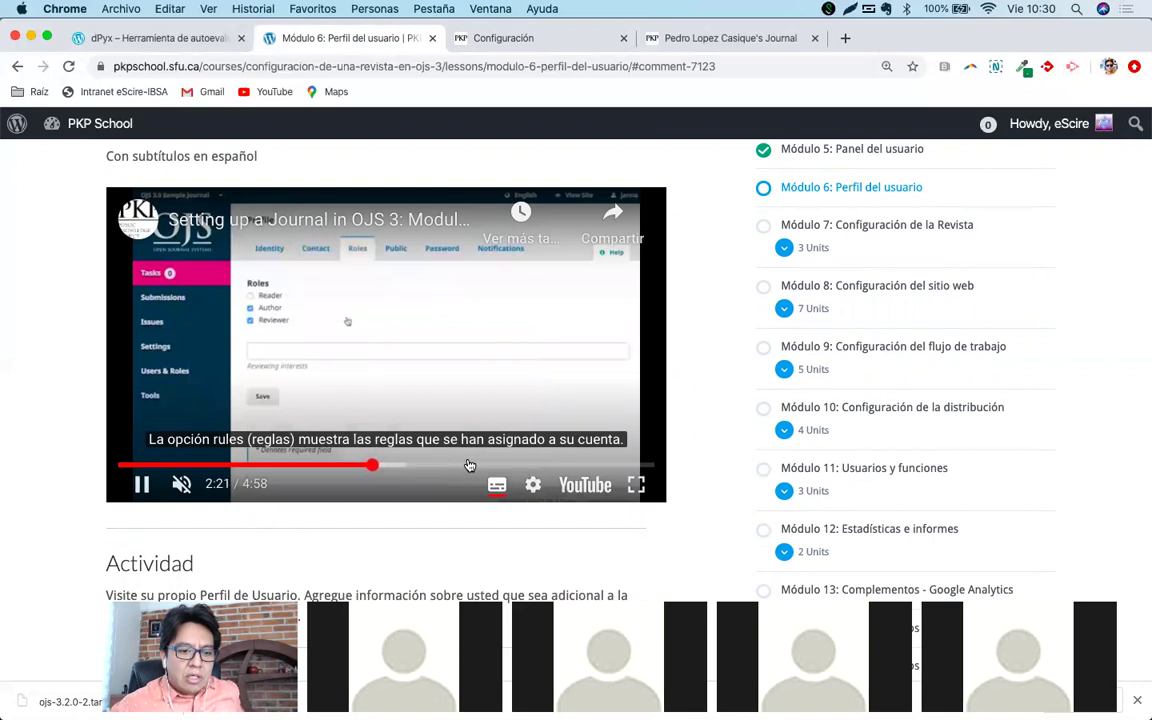
{"action": "left_click", "coordinate": [642, 335]}
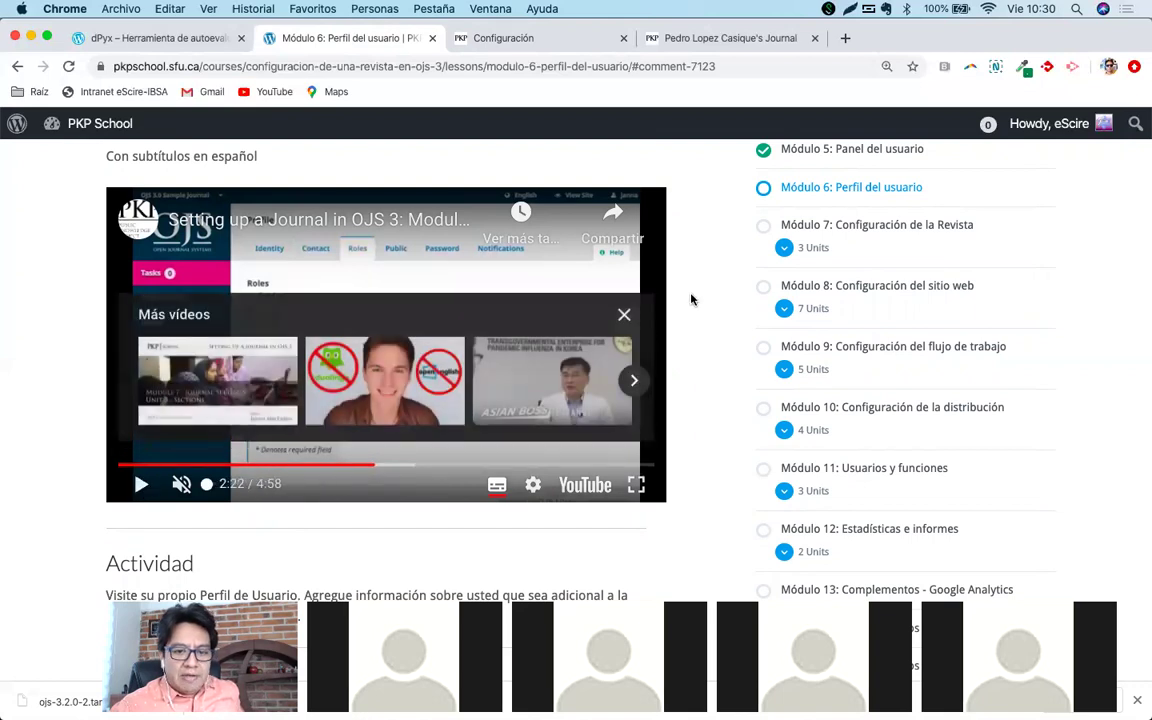
{"action": "scroll", "coordinate": [689, 298], "scroll_direction": "up", "scroll_amount": 3}
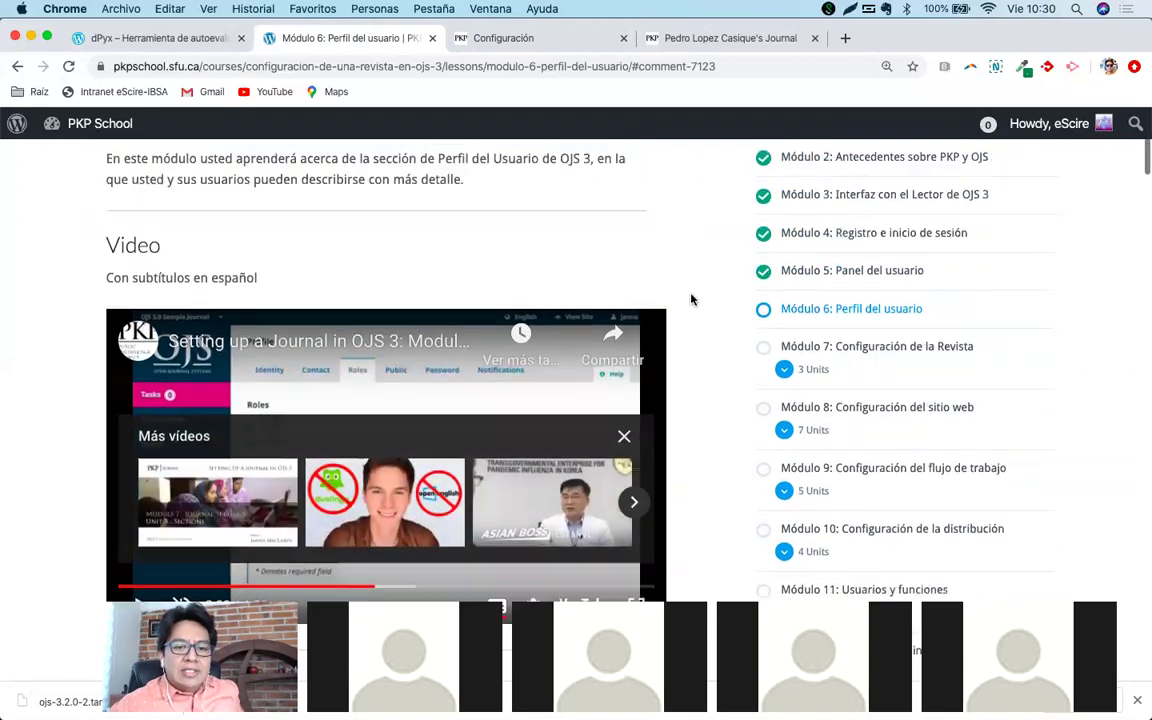
{"action": "left_click", "coordinate": [522, 45]}
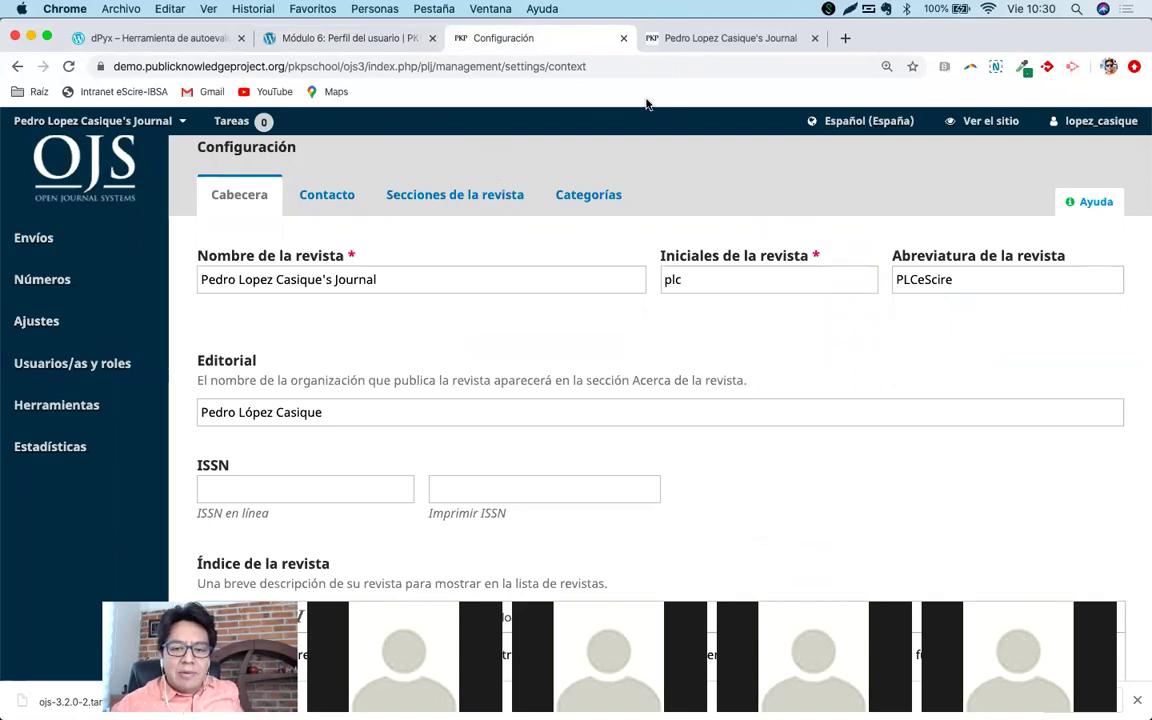
Step: Open your own OJS profile page and highlight the given name field
{"action": "scroll", "coordinate": [648, 152], "scroll_direction": "up", "scroll_amount": 1}
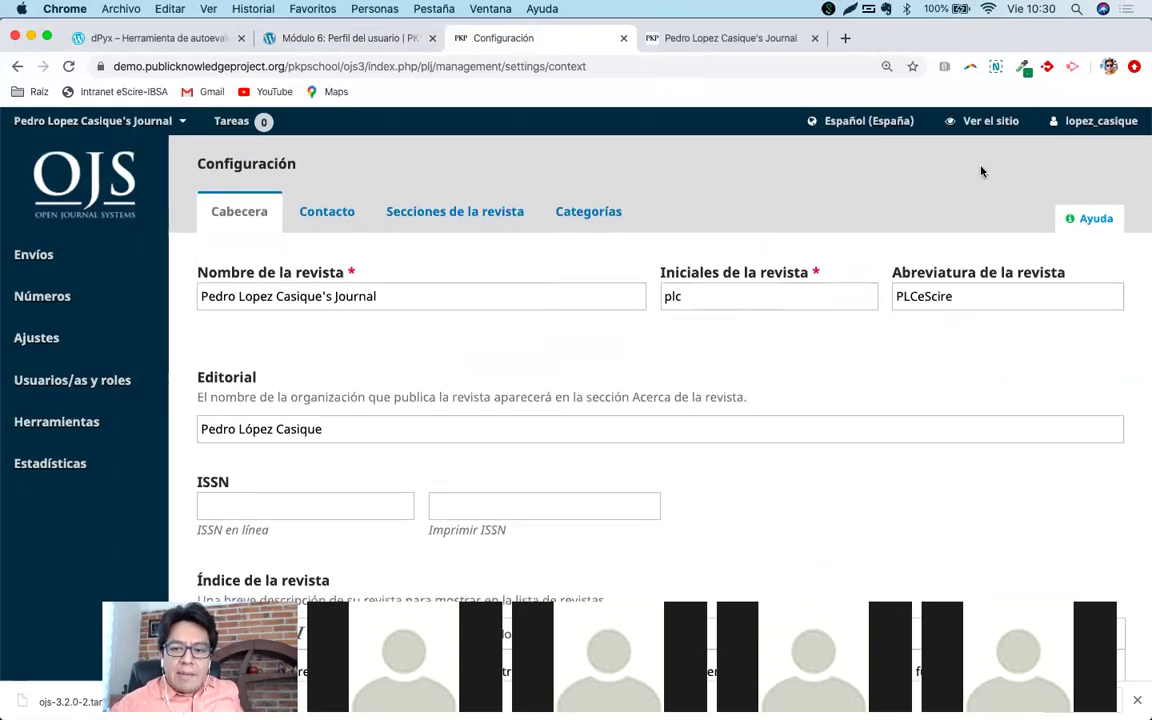
{"action": "mouse_move", "coordinate": [1076, 124]}
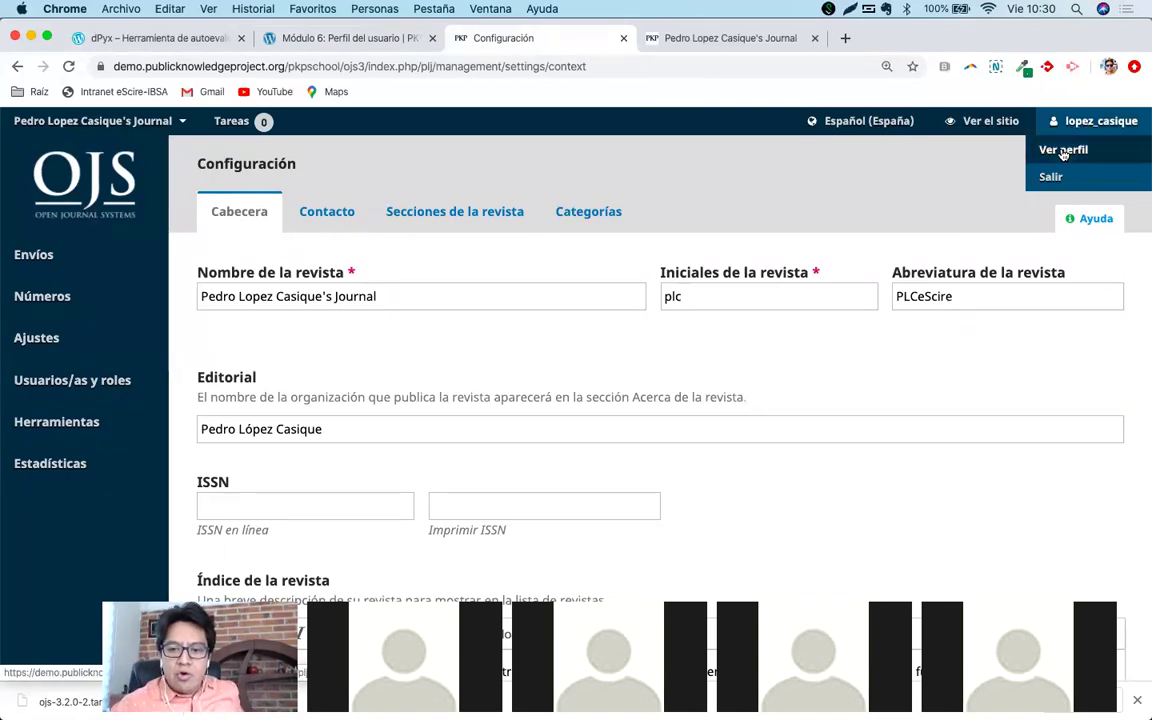
{"action": "left_click", "coordinate": [1063, 151]}
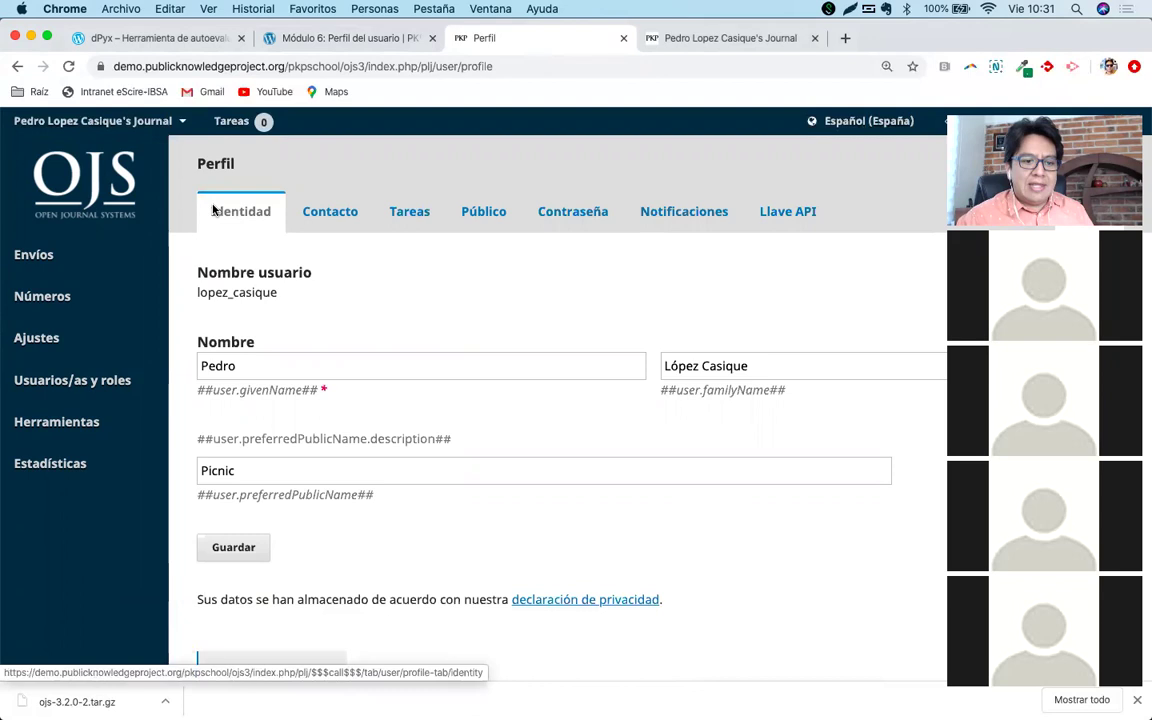
{"action": "scroll", "coordinate": [445, 329], "scroll_direction": "down", "scroll_amount": 1}
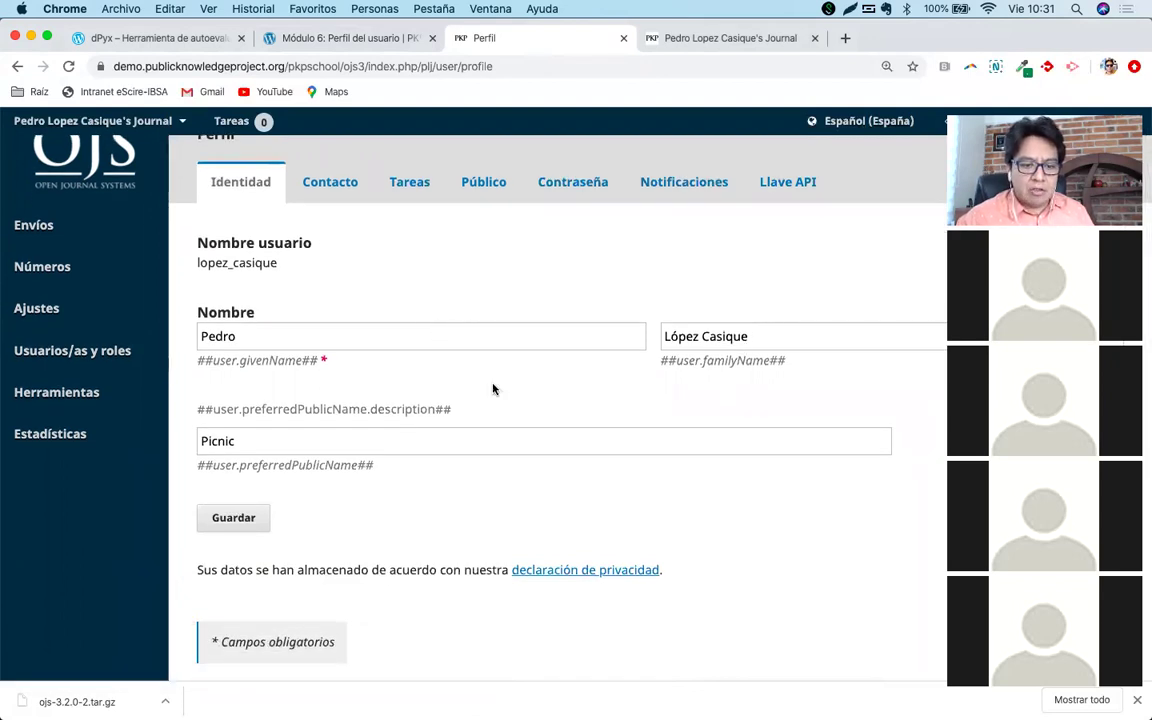
{"action": "scroll", "coordinate": [493, 389], "scroll_direction": "down", "scroll_amount": 1}
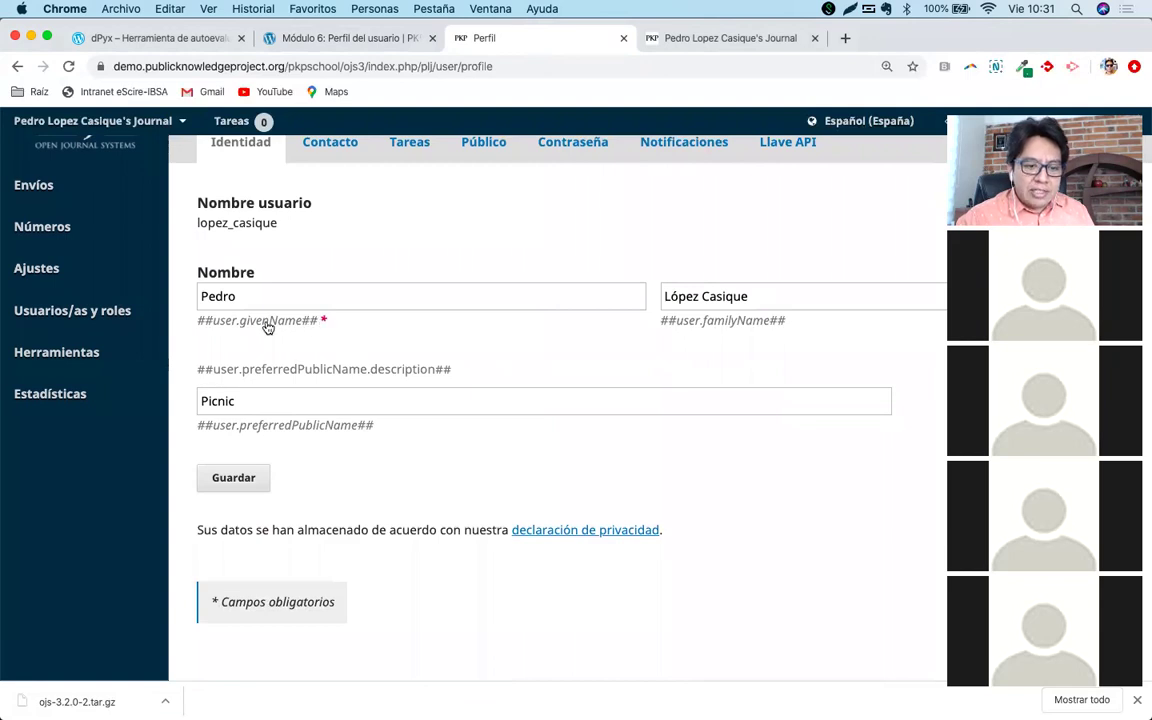
{"action": "left_click_drag", "start_coordinate": [188, 325], "coordinate": [352, 336]}
{"action": "left_click", "coordinate": [496, 370]}
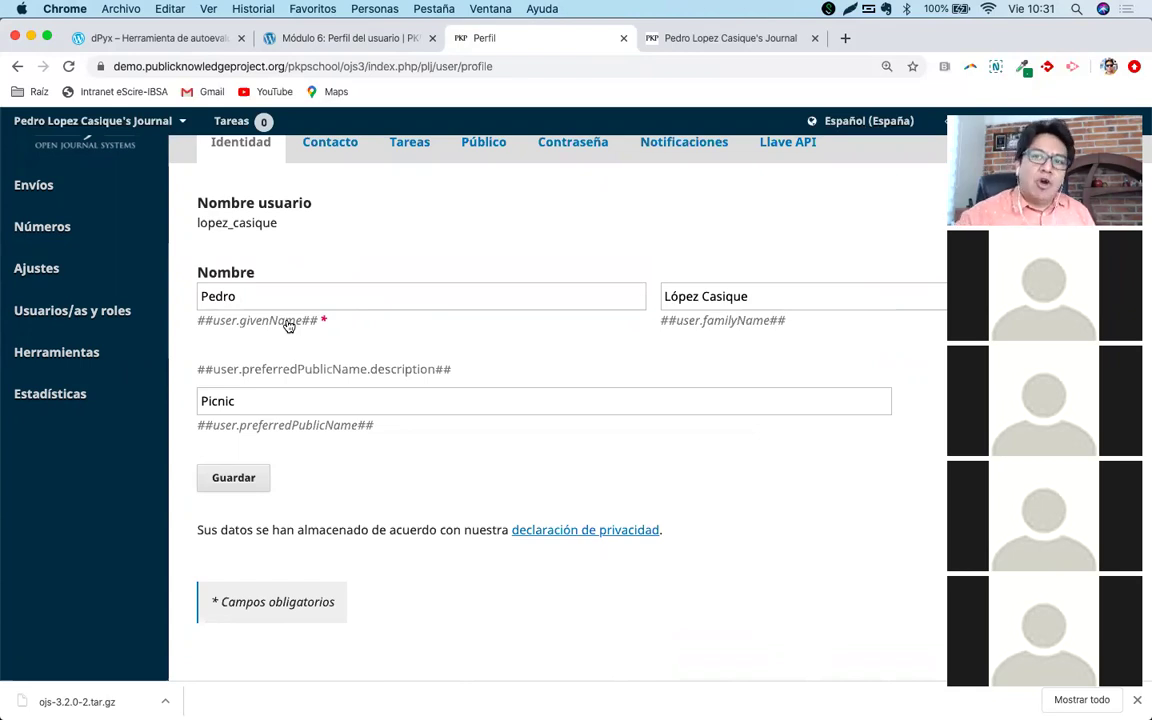
Step: Switch the OJS interface to English, then bring up the language list again
{"action": "scroll", "coordinate": [489, 378], "scroll_direction": "up", "scroll_amount": 1}
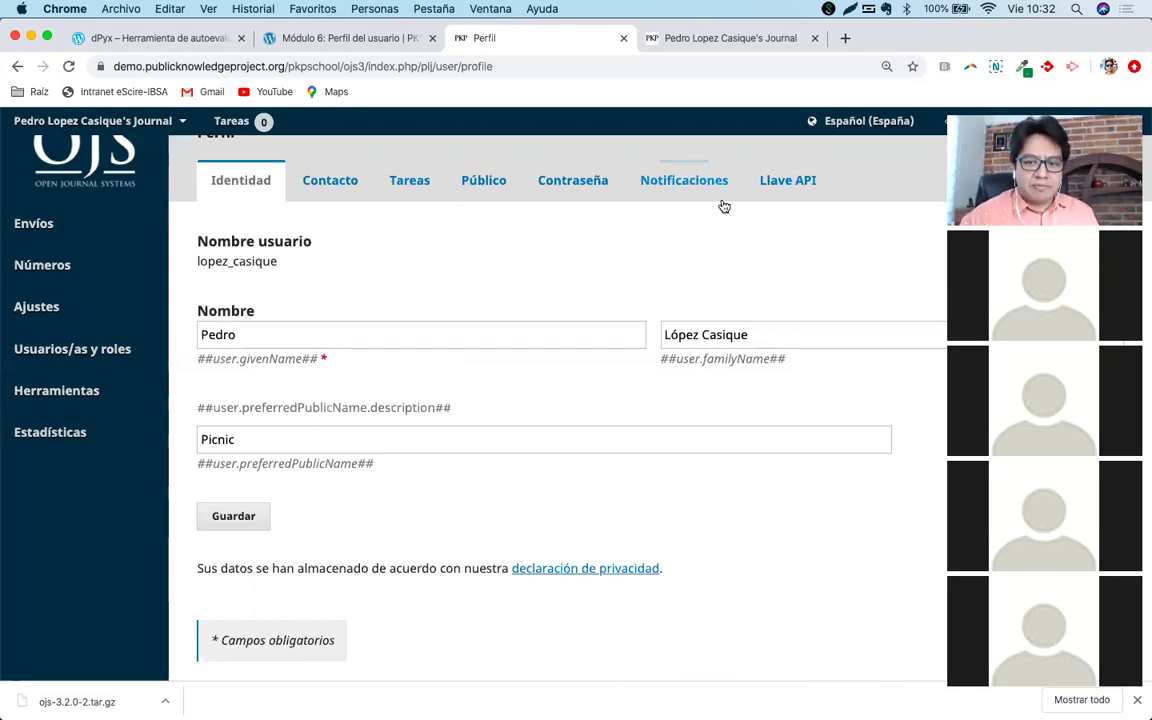
{"action": "left_click", "coordinate": [846, 122]}
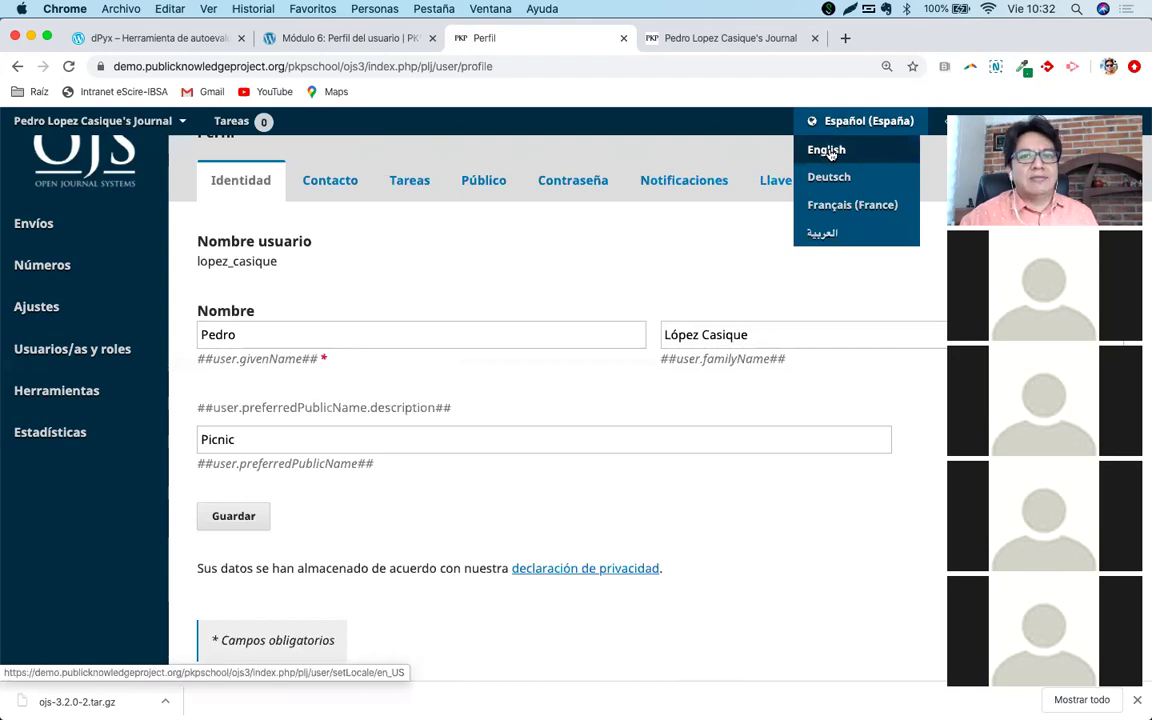
{"action": "left_click", "coordinate": [829, 152]}
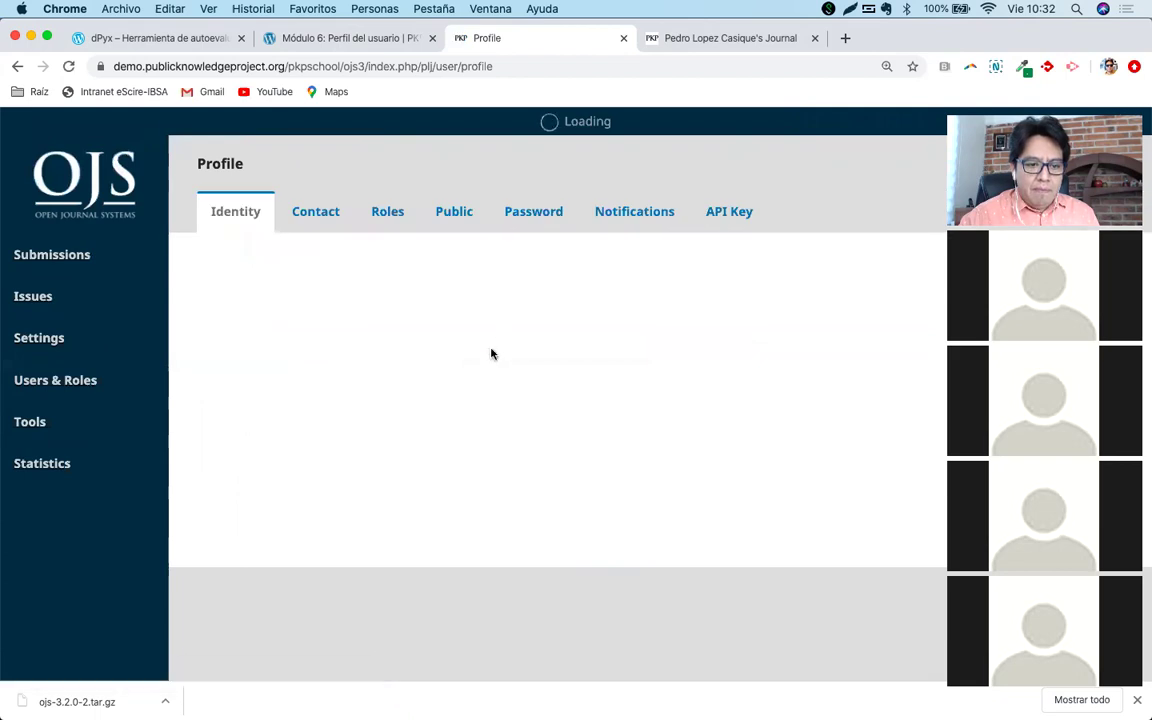
{"action": "scroll", "coordinate": [491, 355], "scroll_direction": "down", "scroll_amount": 2}
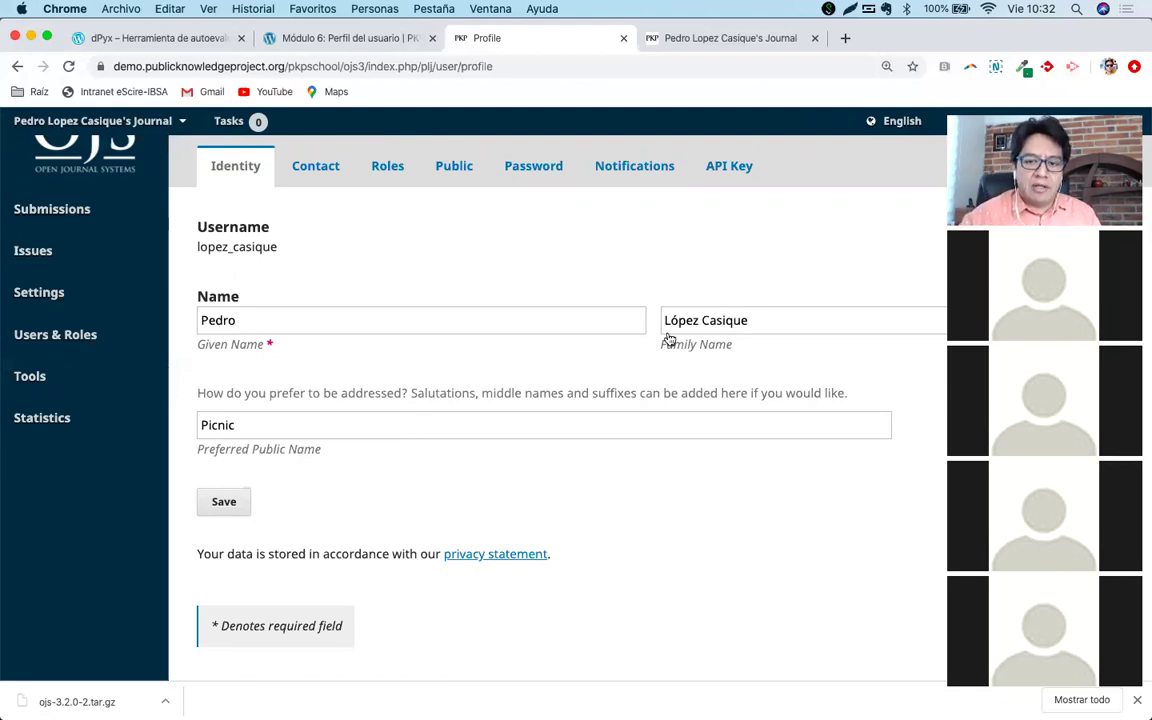
{"action": "scroll", "coordinate": [668, 334], "scroll_direction": "up", "scroll_amount": 1}
{"action": "left_click", "coordinate": [895, 121]}
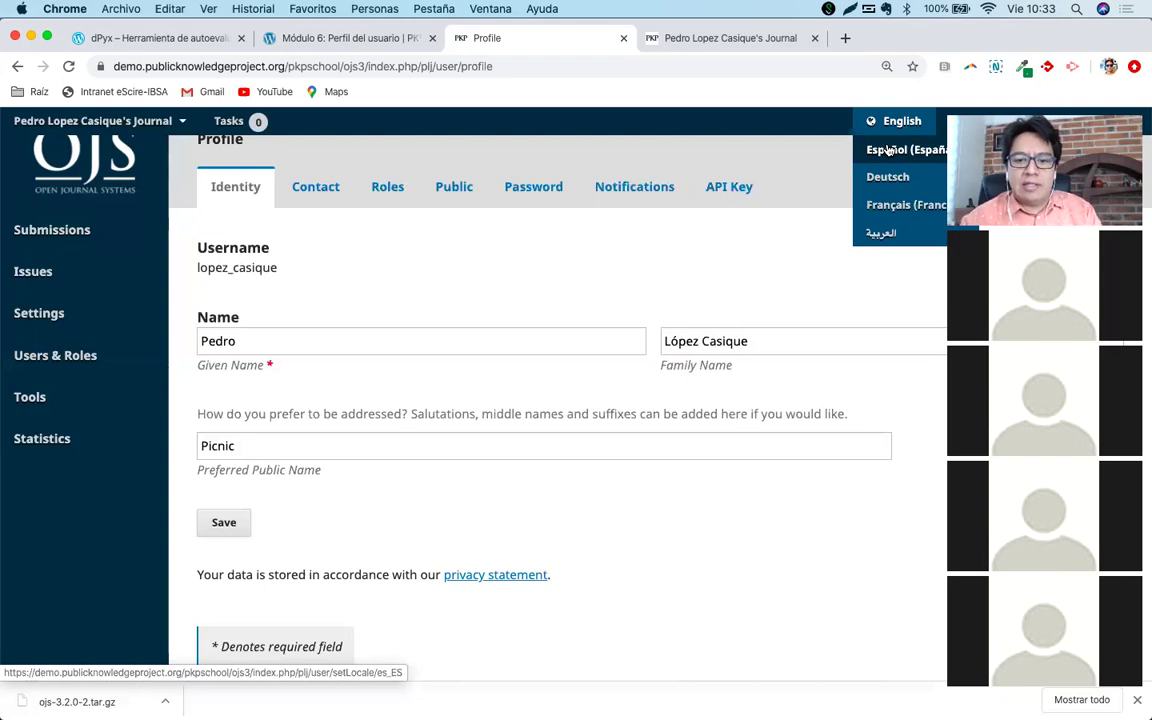
Step: Switch the OJS interface language to Español (España)
{"action": "left_click", "coordinate": [888, 150]}
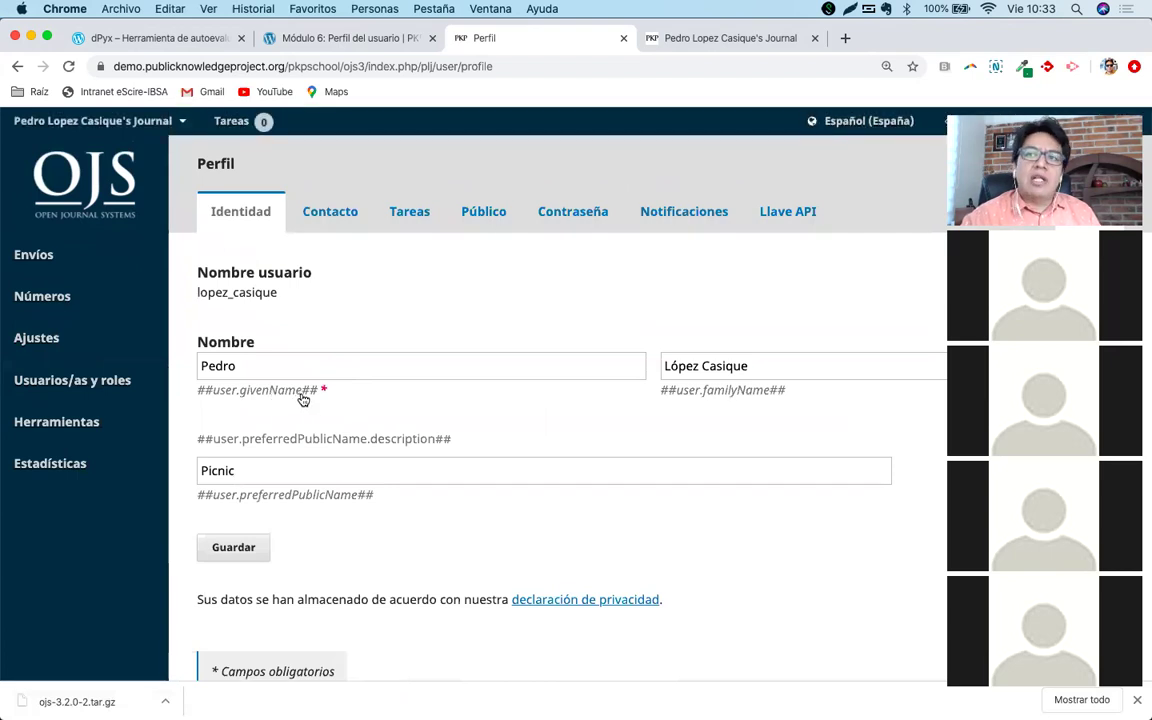
{"action": "scroll", "coordinate": [455, 411], "scroll_direction": "down", "scroll_amount": 2}
{"action": "scroll", "coordinate": [455, 411], "scroll_direction": "up", "scroll_amount": 2}
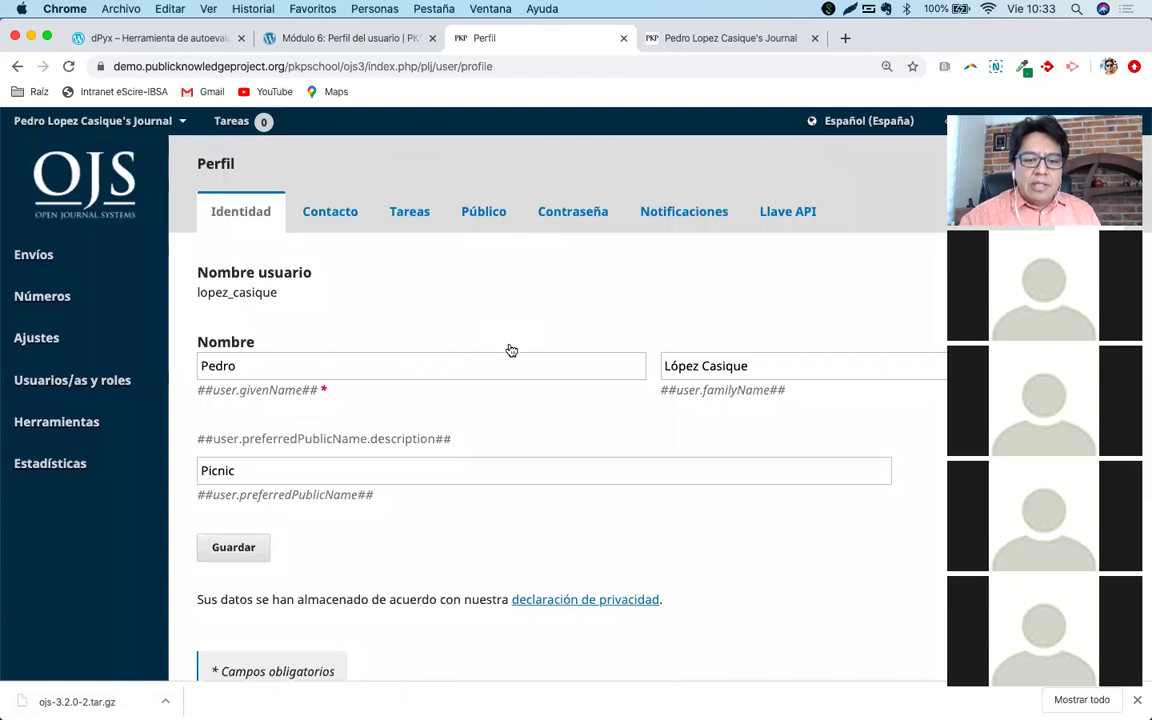
Step: Check the preferred public name field, then go to the profile's Contacto section
{"action": "left_click", "coordinate": [388, 469]}
{"action": "left_click", "coordinate": [575, 283]}
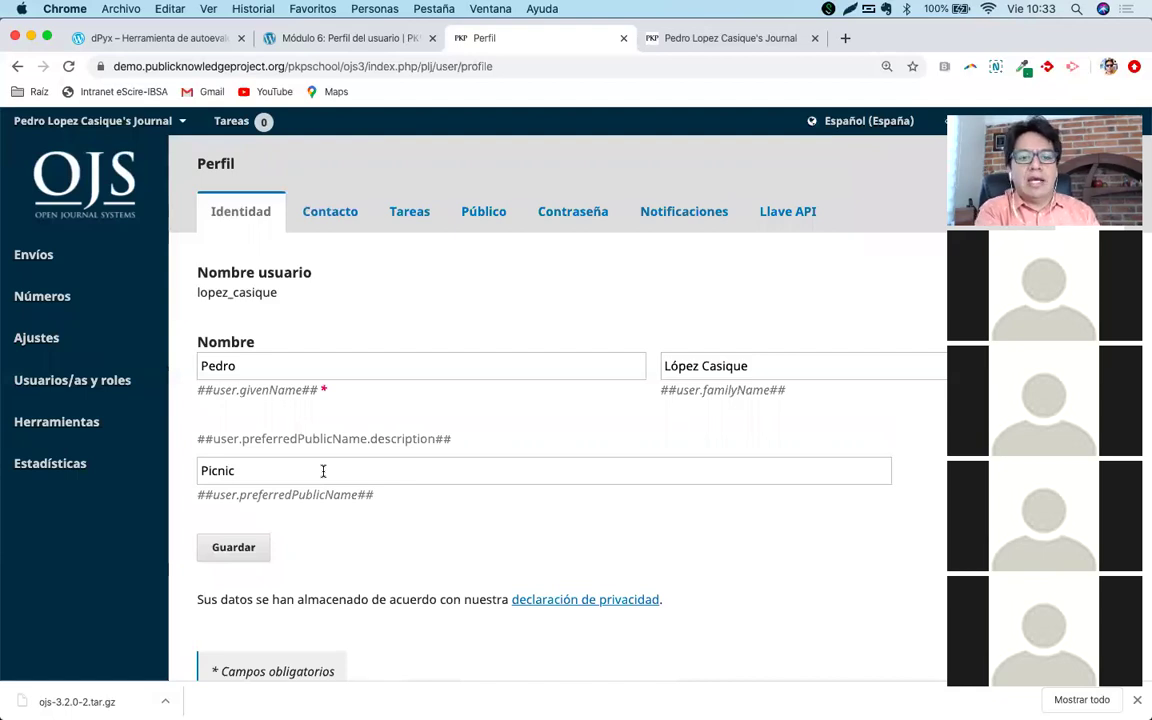
{"action": "left_click", "coordinate": [325, 214]}
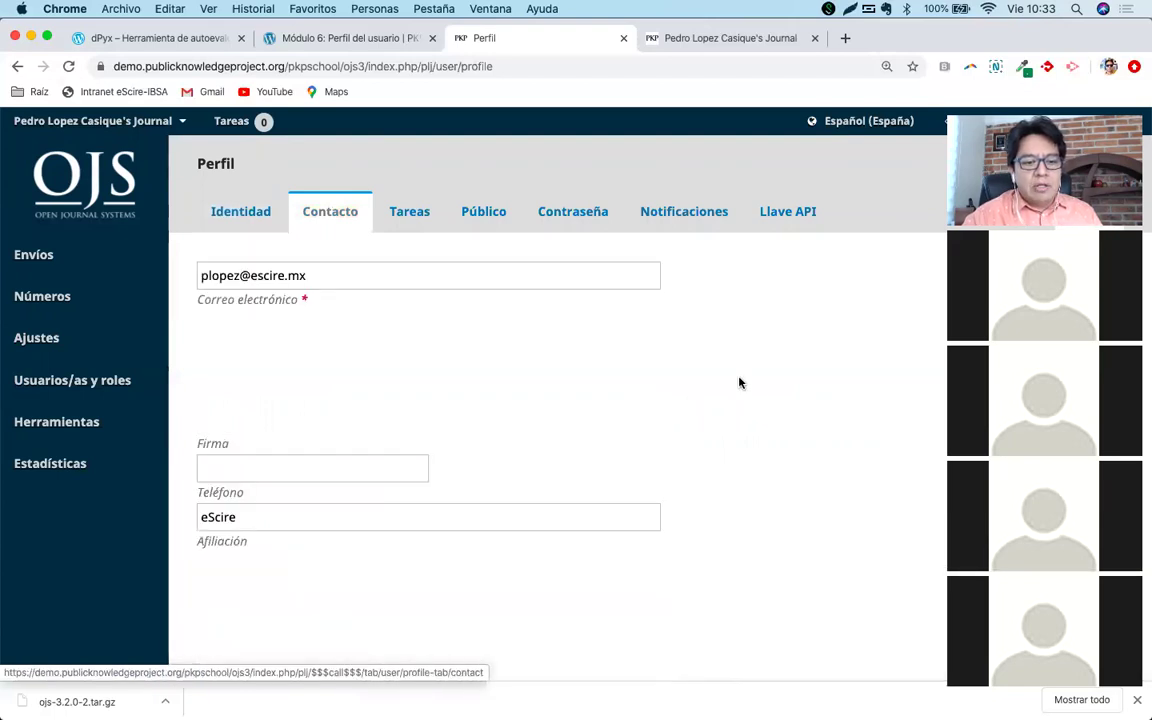
Step: Add the line eScire under the name in the Firma signature
{"action": "scroll", "coordinate": [445, 383], "scroll_direction": "down", "scroll_amount": 1}
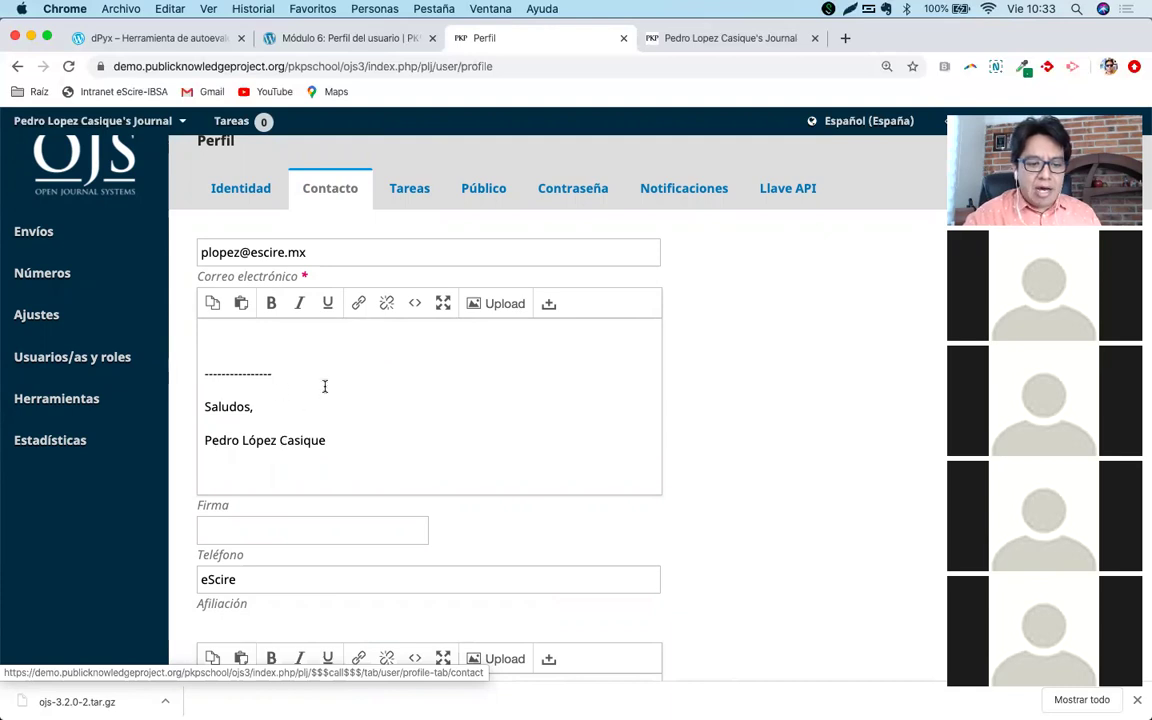
{"action": "left_click", "coordinate": [378, 441]}
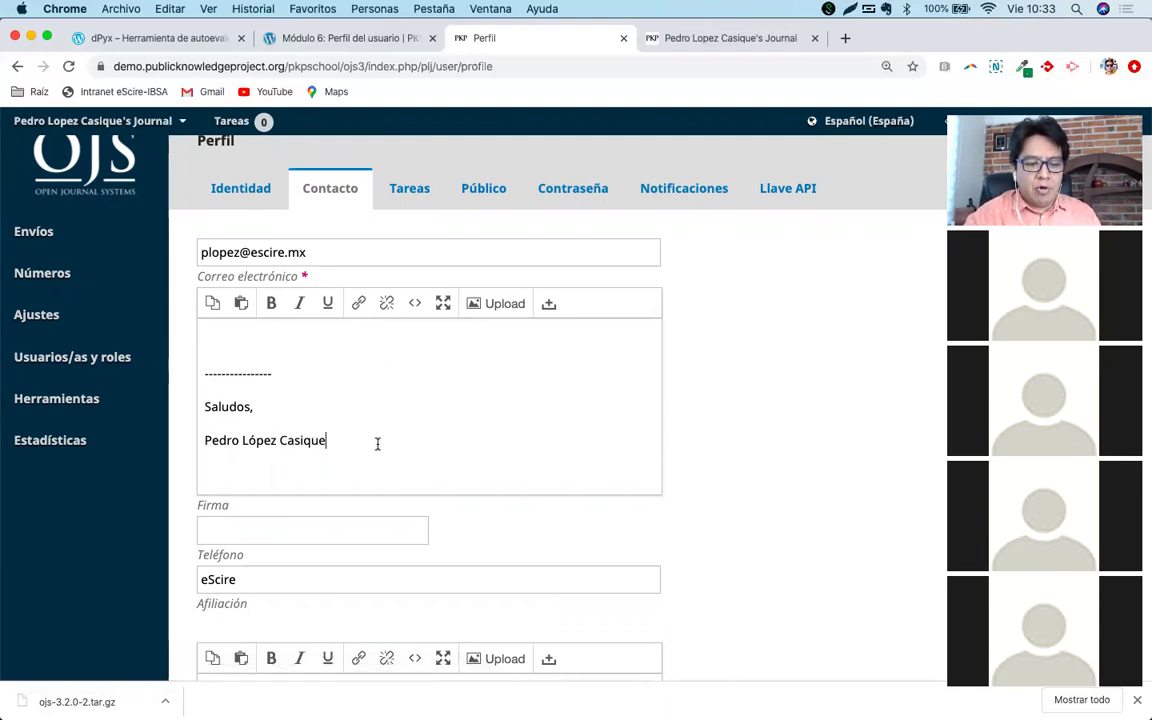
{"action": "type", "text": "eScire"}
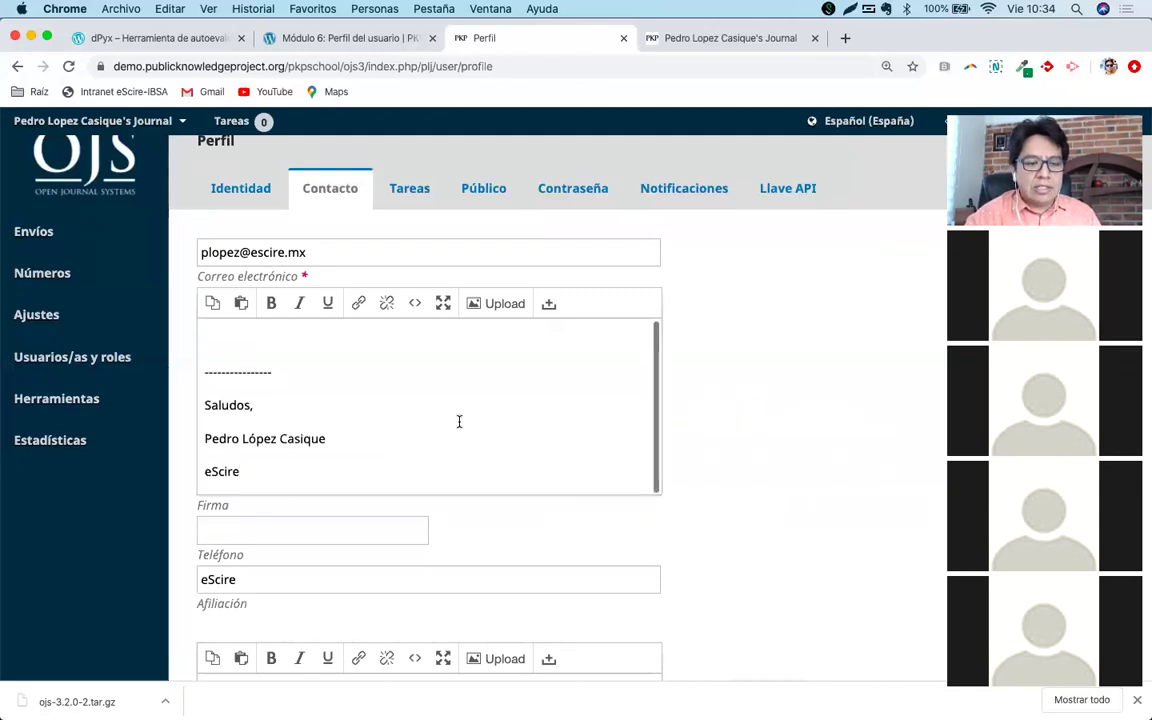
{"action": "left_click", "coordinate": [239, 338]}
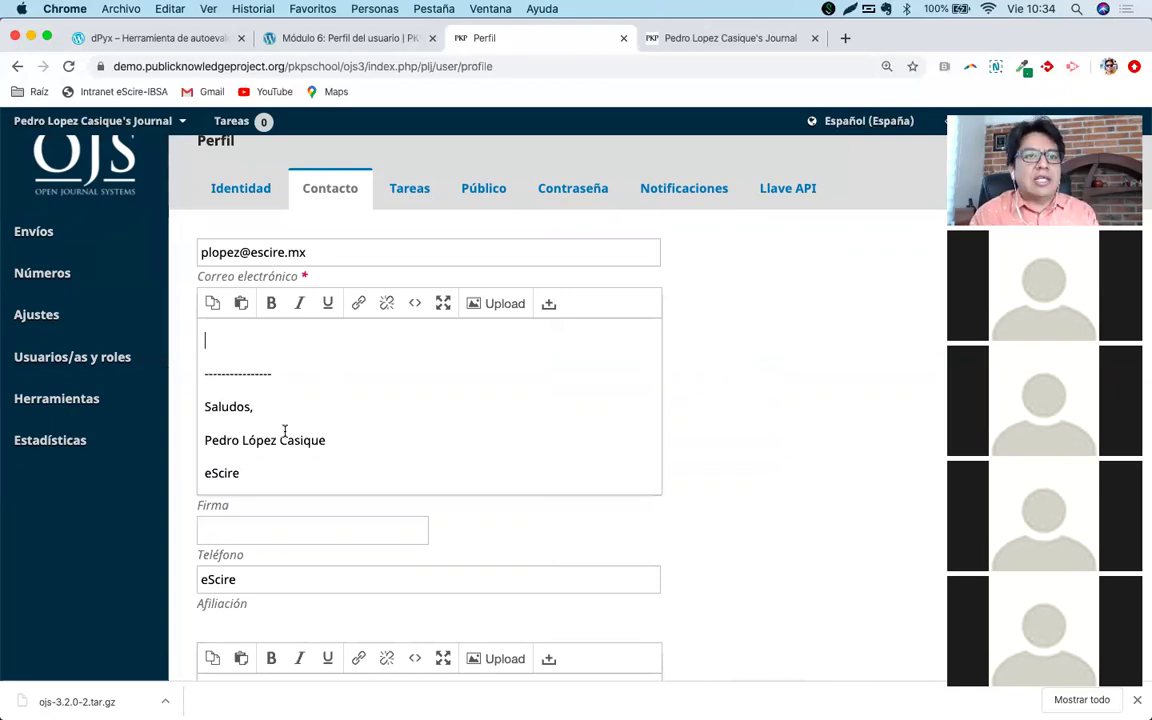
{"action": "scroll", "coordinate": [370, 416], "scroll_direction": "down", "scroll_amount": 1}
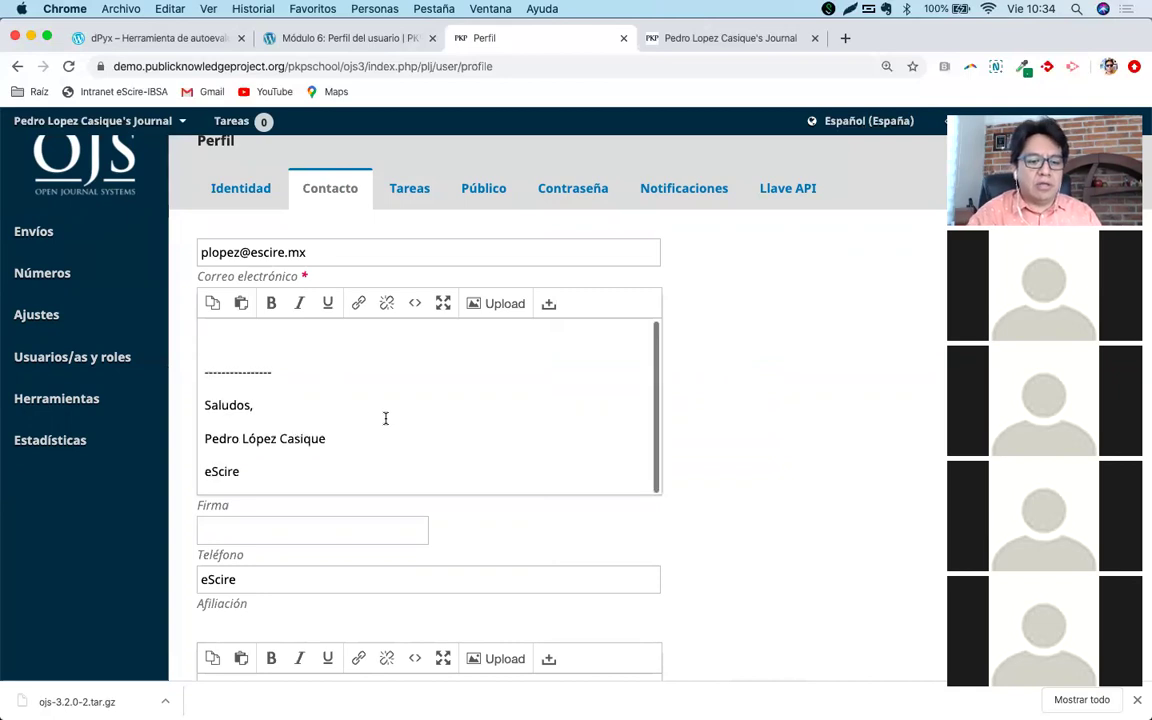
{"action": "scroll", "coordinate": [640, 425], "scroll_direction": "down", "scroll_amount": 3}
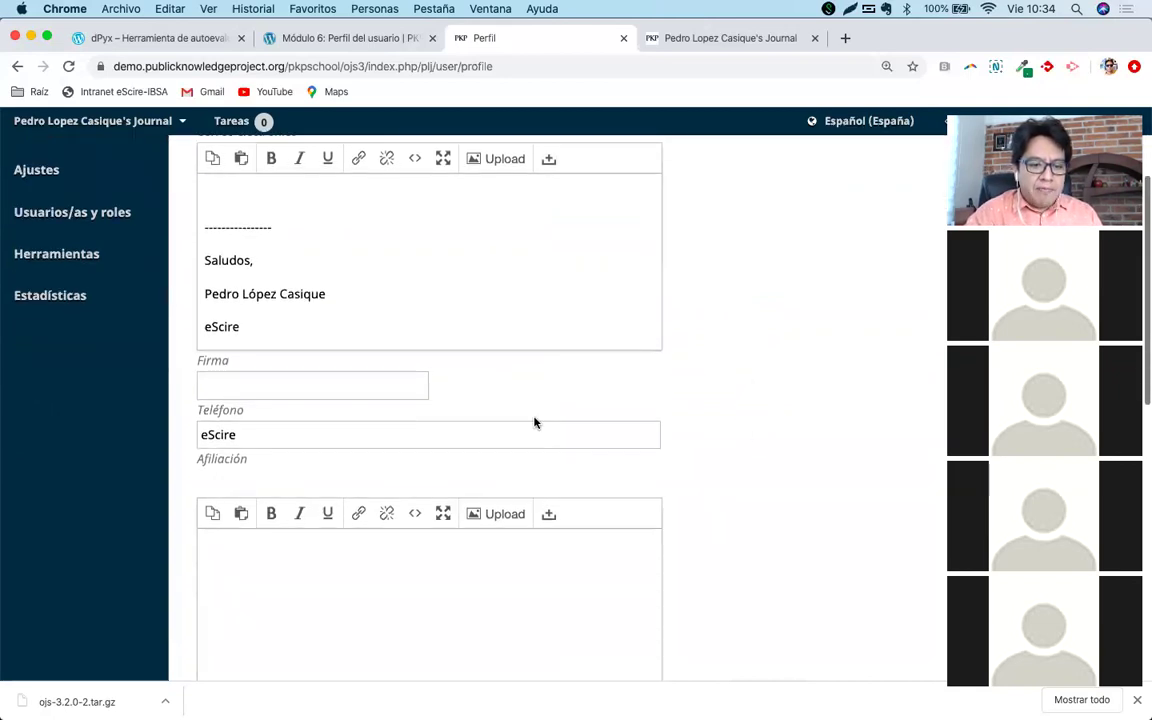
Step: Enter the user's phone number in the Teléfono field
{"action": "left_click", "coordinate": [355, 388]}
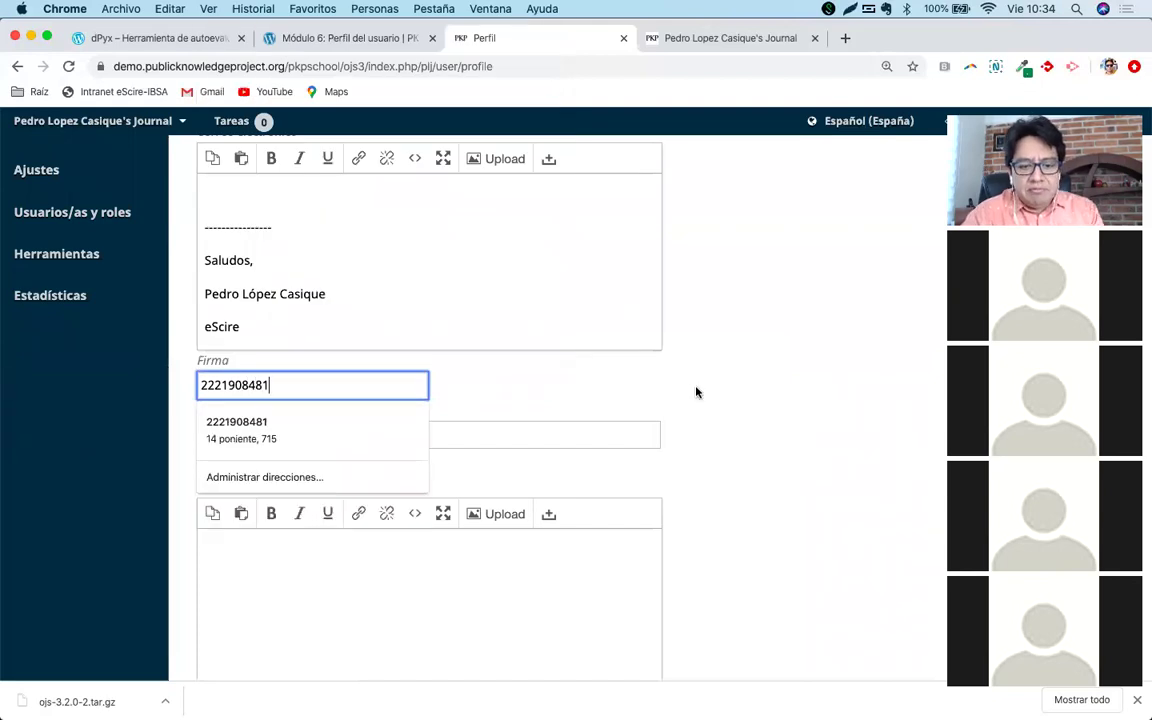
{"action": "left_click", "coordinate": [715, 428]}
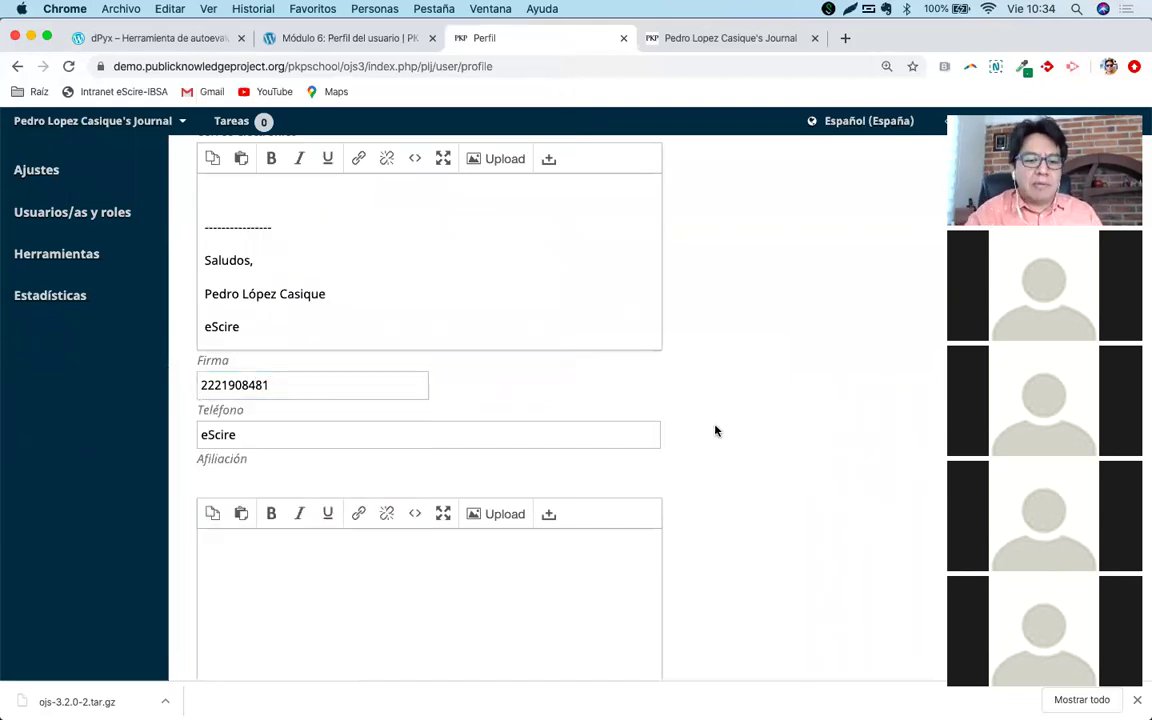
Step: Save the contact details with Guardar and go to the profile's Tareas section
{"action": "scroll", "coordinate": [481, 321], "scroll_direction": "down", "scroll_amount": 3}
{"action": "scroll", "coordinate": [468, 420], "scroll_direction": "down", "scroll_amount": 3}
{"action": "left_click", "coordinate": [411, 363]}
{"action": "scroll", "coordinate": [715, 411], "scroll_direction": "down", "scroll_amount": 3}
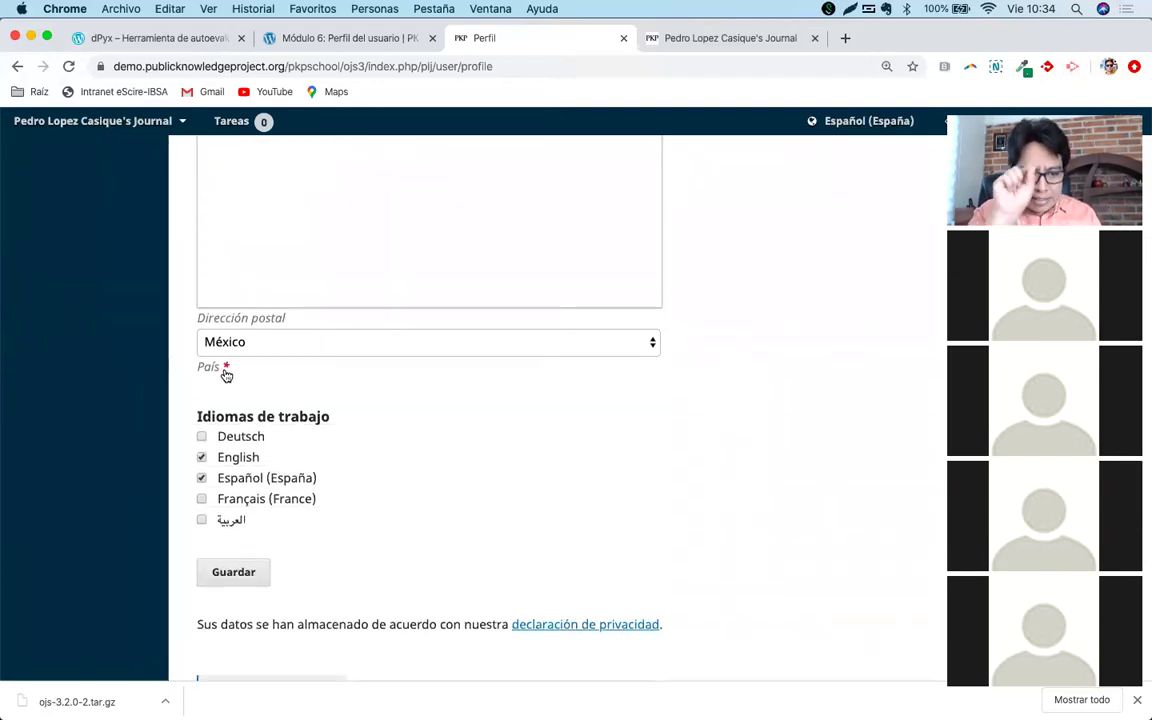
{"action": "scroll", "coordinate": [450, 432], "scroll_direction": "down", "scroll_amount": 1}
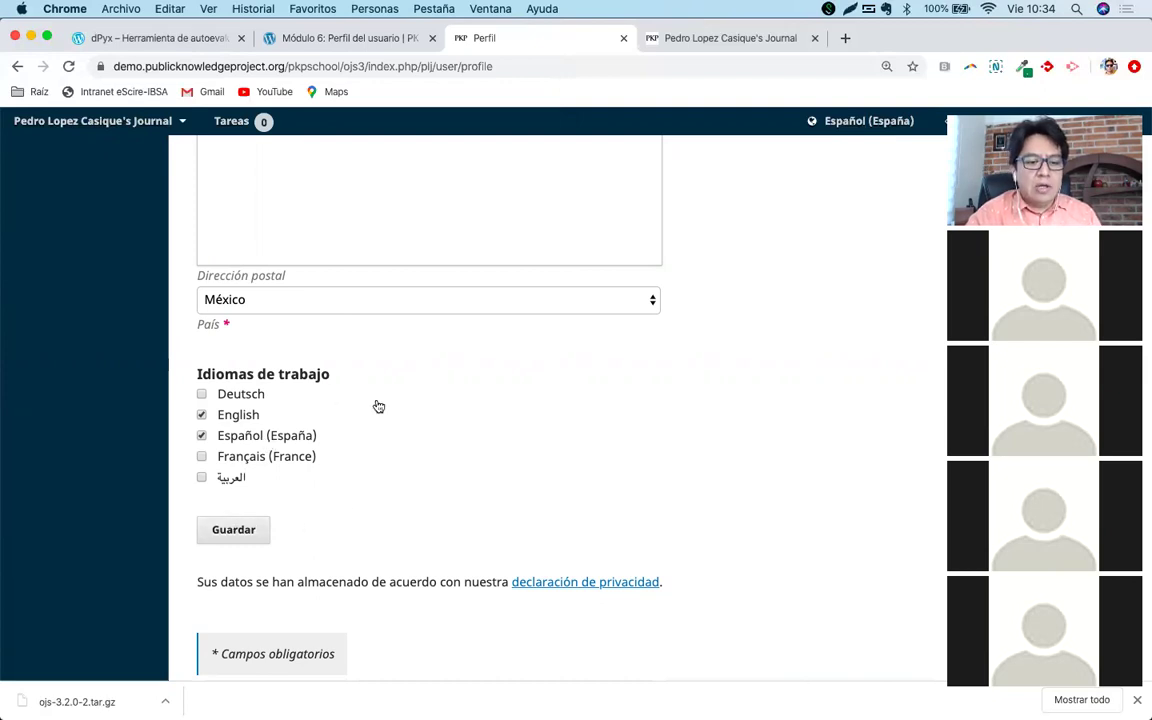
{"action": "left_click", "coordinate": [257, 533]}
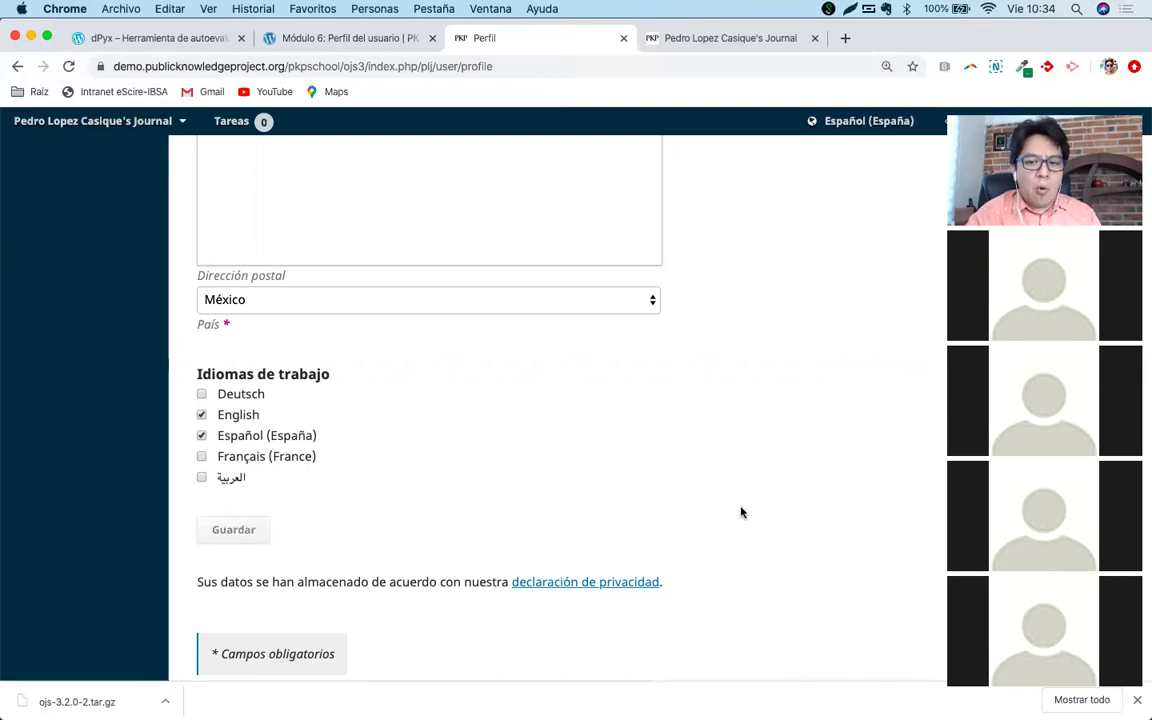
{"action": "scroll", "coordinate": [741, 510], "scroll_direction": "up", "scroll_amount": 10}
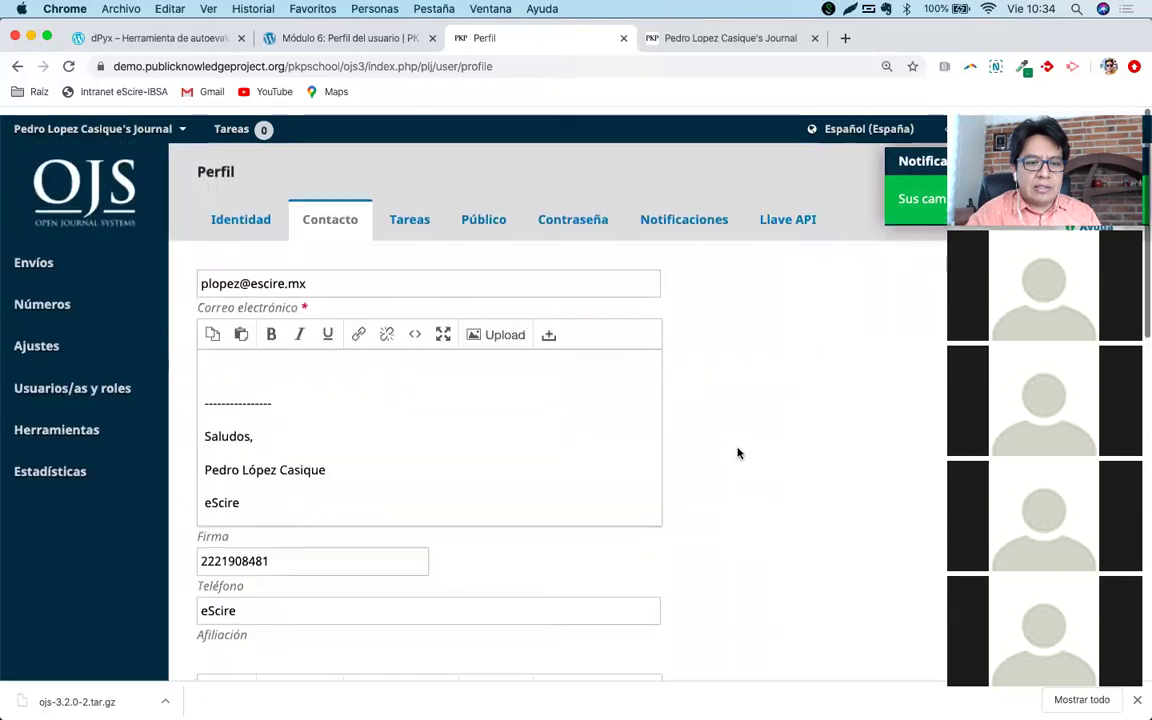
{"action": "left_click", "coordinate": [403, 216]}
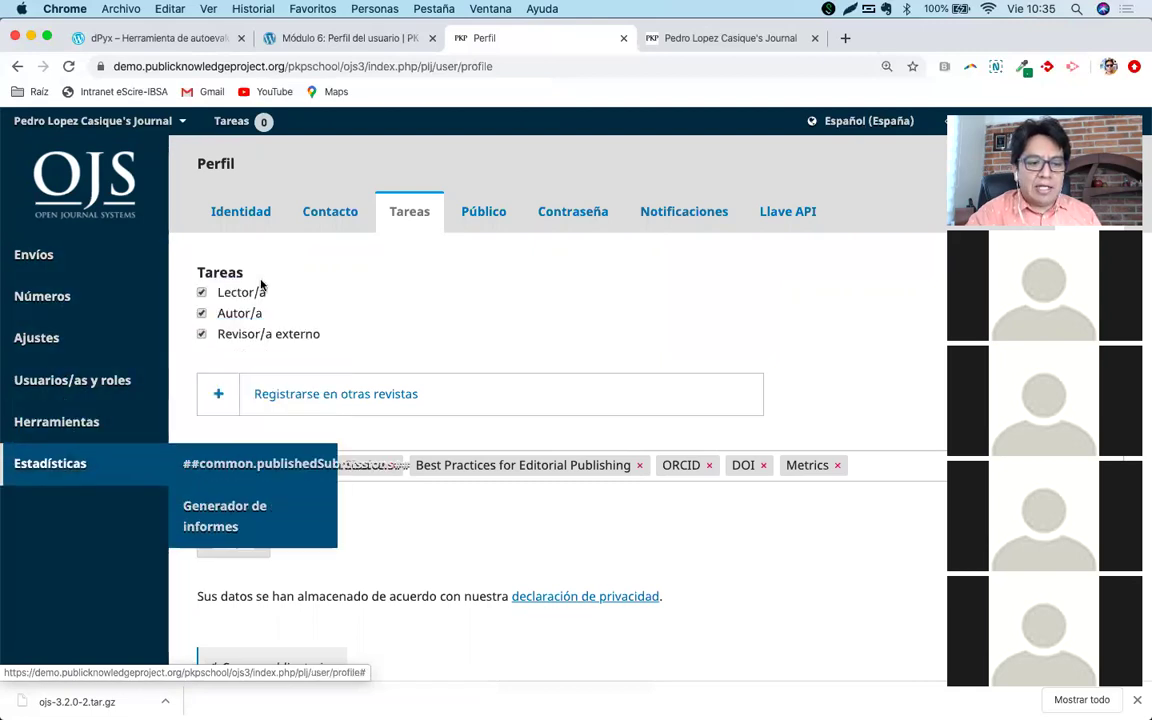
Step: Review the Público section's photo, biography and URL fields, then start a blank browser tab
{"action": "scroll", "coordinate": [648, 327], "scroll_direction": "down", "scroll_amount": 1}
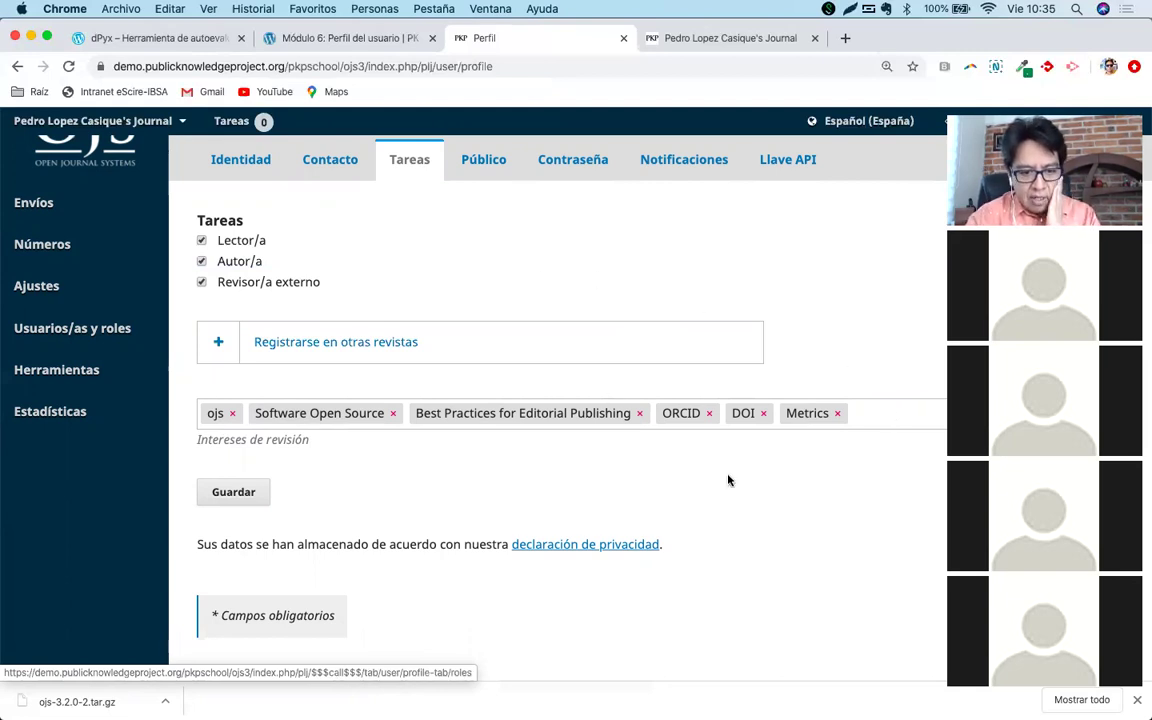
{"action": "scroll", "coordinate": [728, 481], "scroll_direction": "down", "scroll_amount": 1}
{"action": "scroll", "coordinate": [728, 481], "scroll_direction": "up", "scroll_amount": 3}
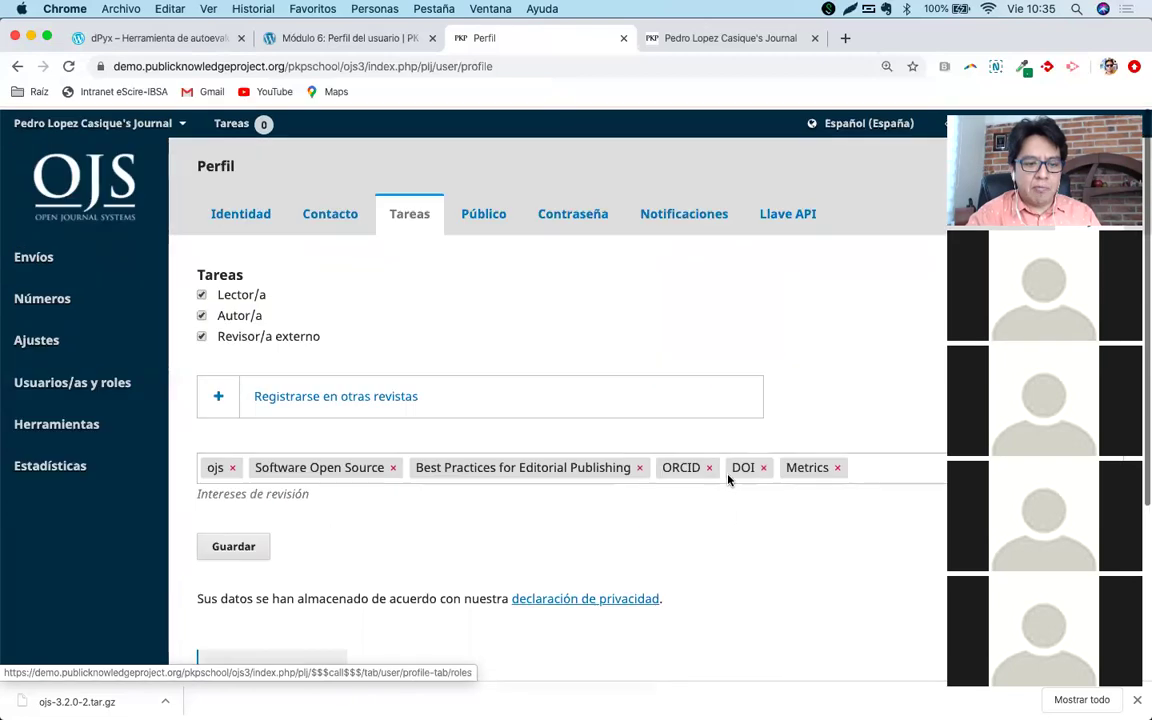
{"action": "left_click", "coordinate": [490, 215]}
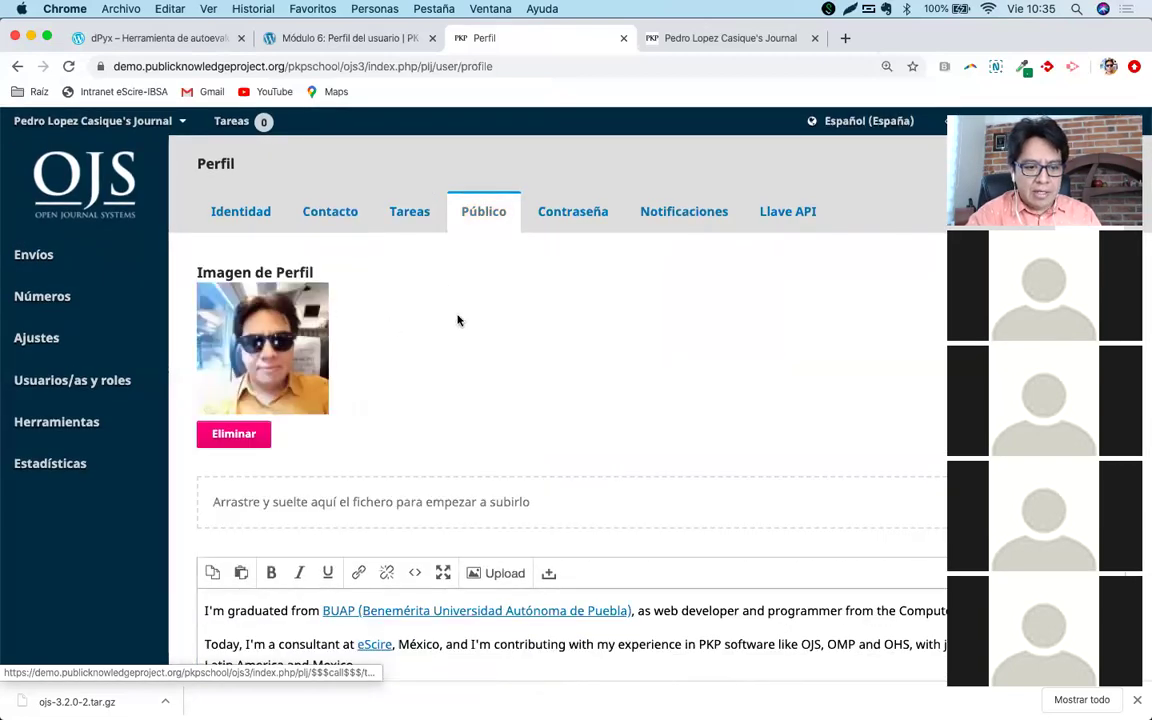
{"action": "scroll", "coordinate": [554, 336], "scroll_direction": "down", "scroll_amount": 3}
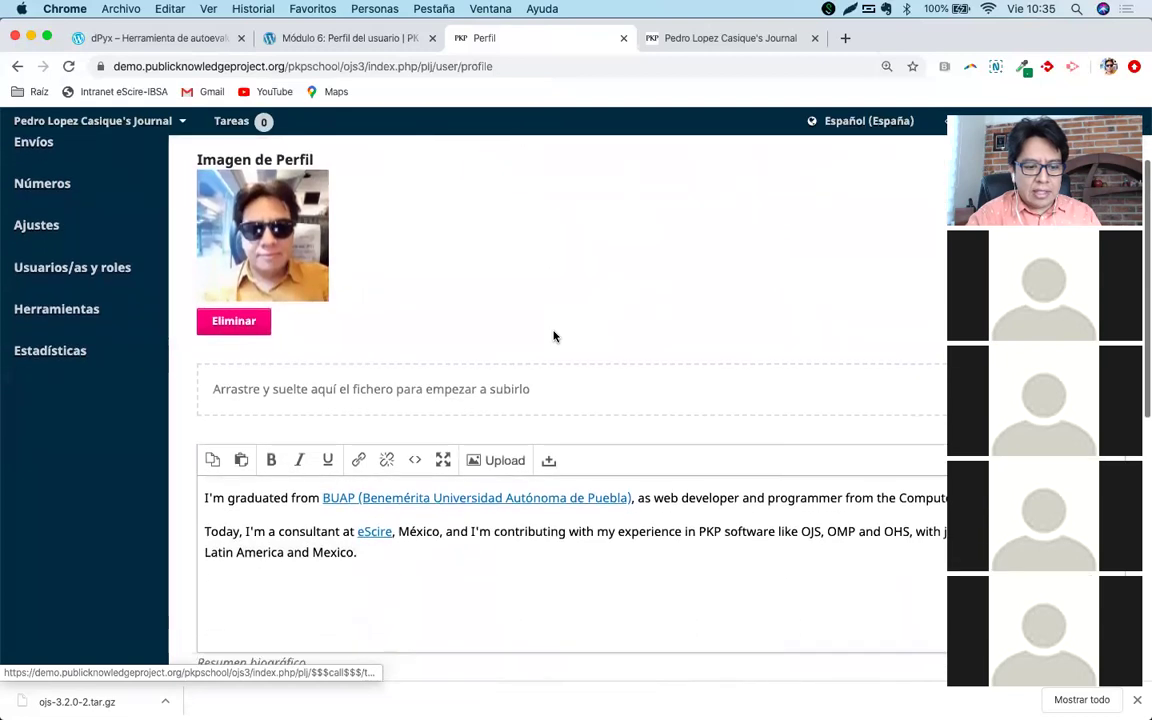
{"action": "scroll", "coordinate": [554, 336], "scroll_direction": "down", "scroll_amount": 2}
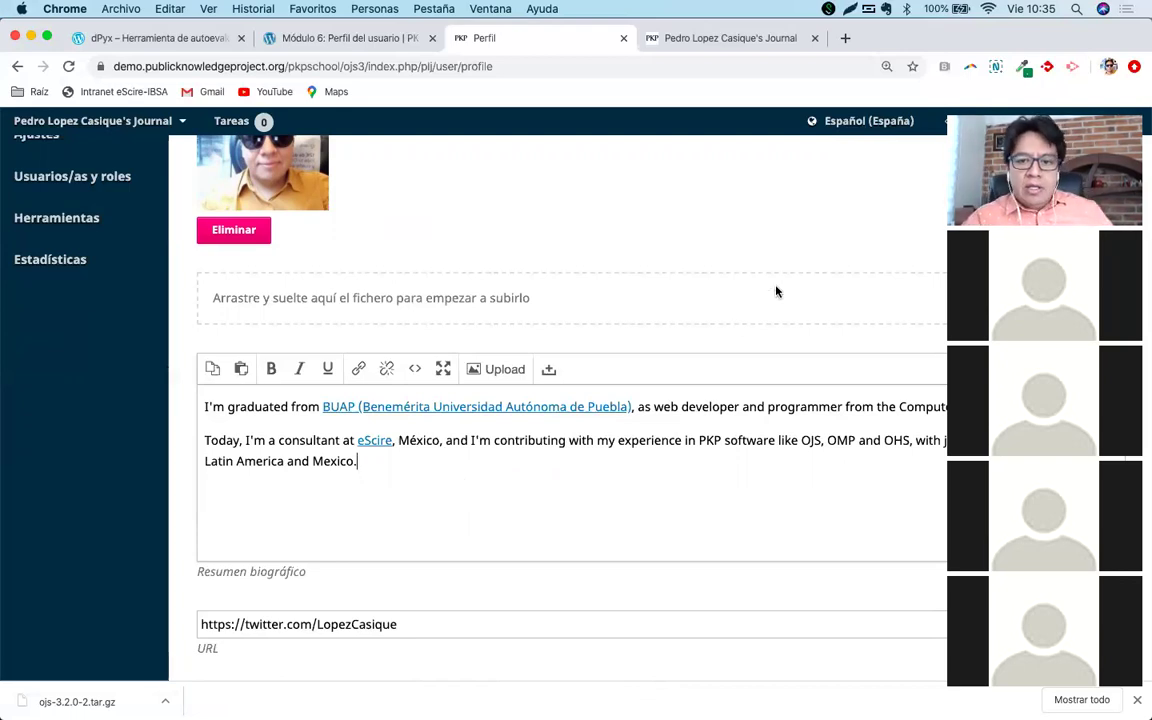
{"action": "key", "text": "super+t"}
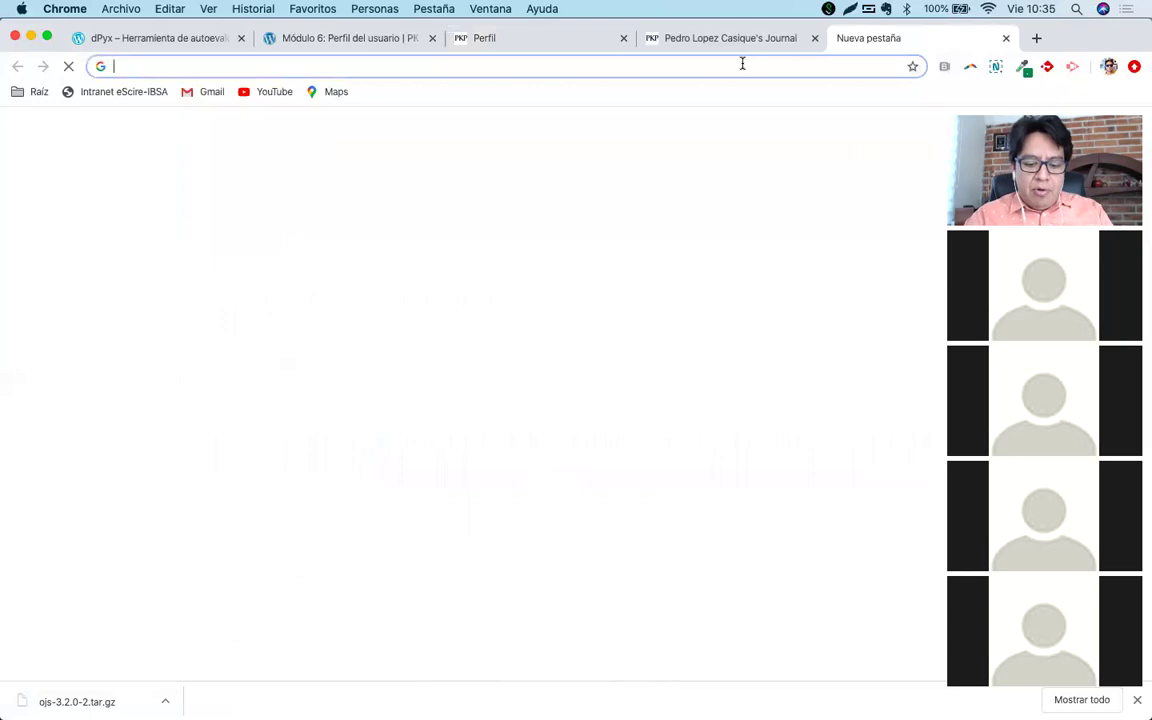
Step: Search Google for 'ojs 3 classic demo', correcting the misspelled query
{"action": "type", "text": "ojs 3 "}
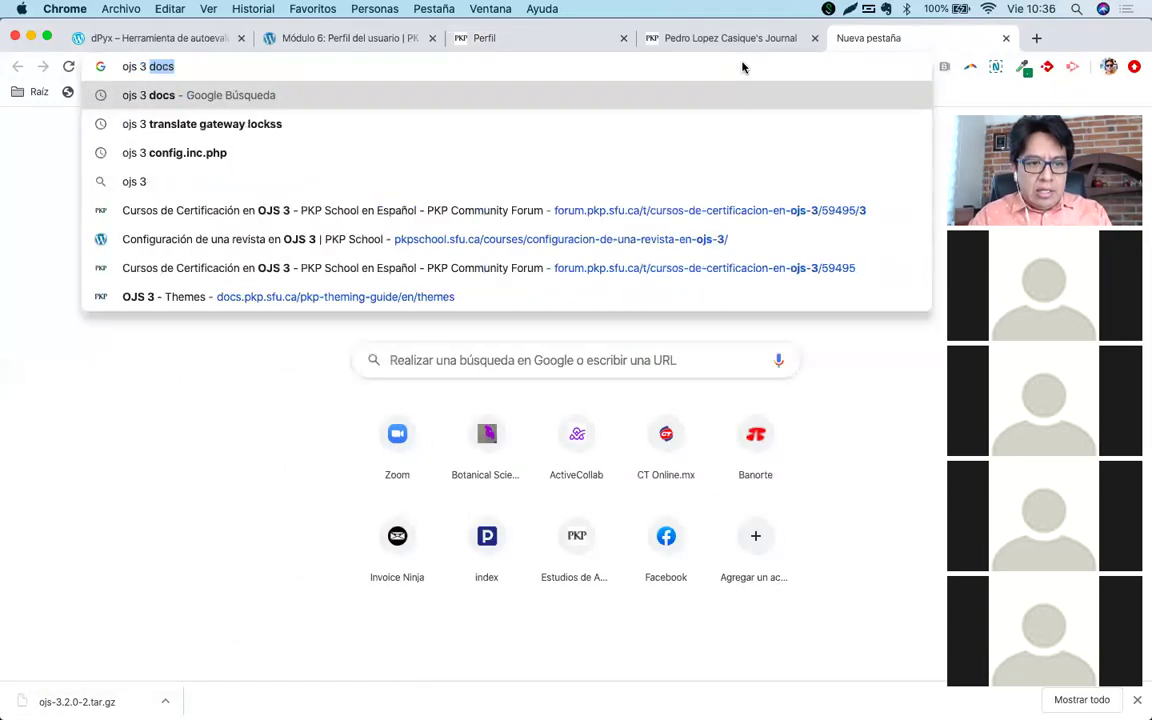
{"action": "type", "text": "classis"}
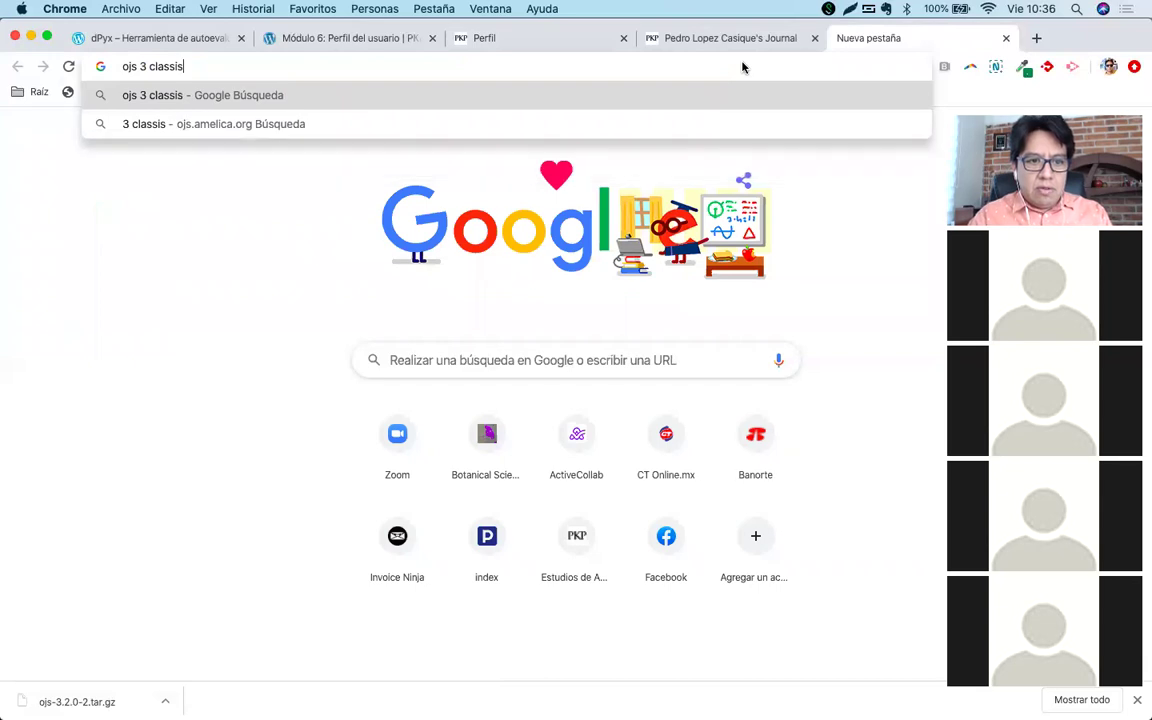
{"action": "key", "text": "Return"}
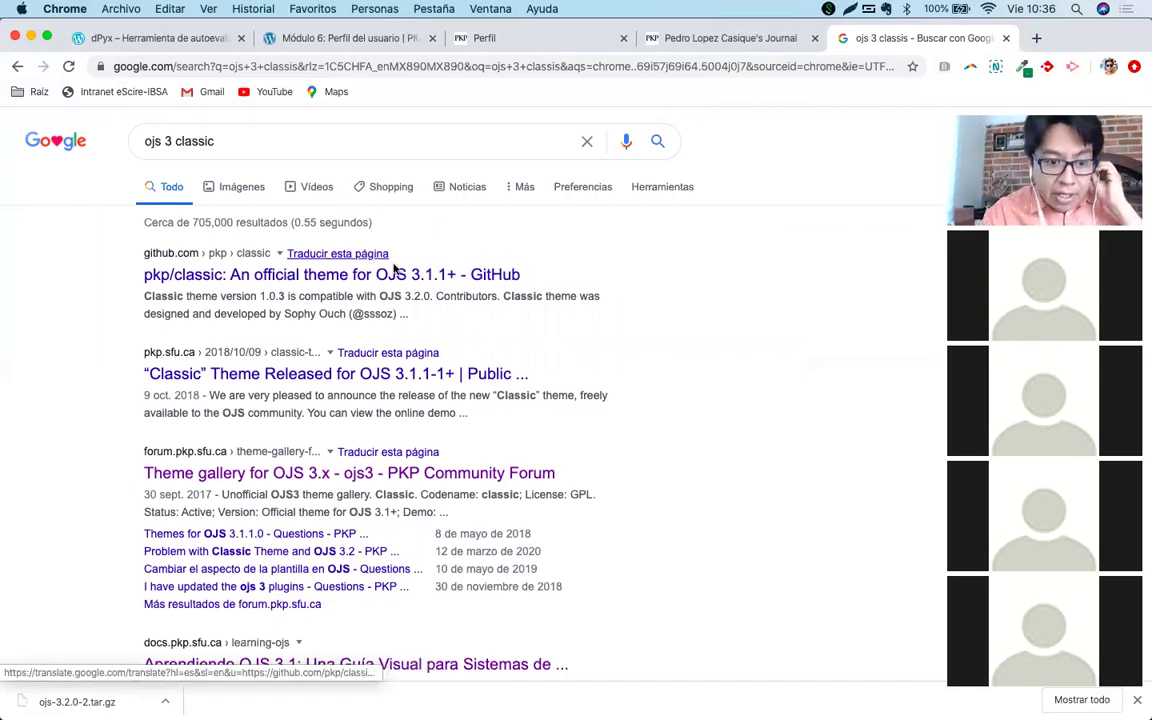
{"action": "left_click", "coordinate": [334, 141]}
{"action": "key", "text": "BackSpace"}
{"action": "key", "text": "BackSpace"}
{"action": "key", "text": "BackSpace"}
{"action": "key", "text": "BackSpace"}
{"action": "key", "text": "BackSpace"}
{"action": "key", "text": "BackSpace"}
{"action": "key", "text": "BackSpace"}
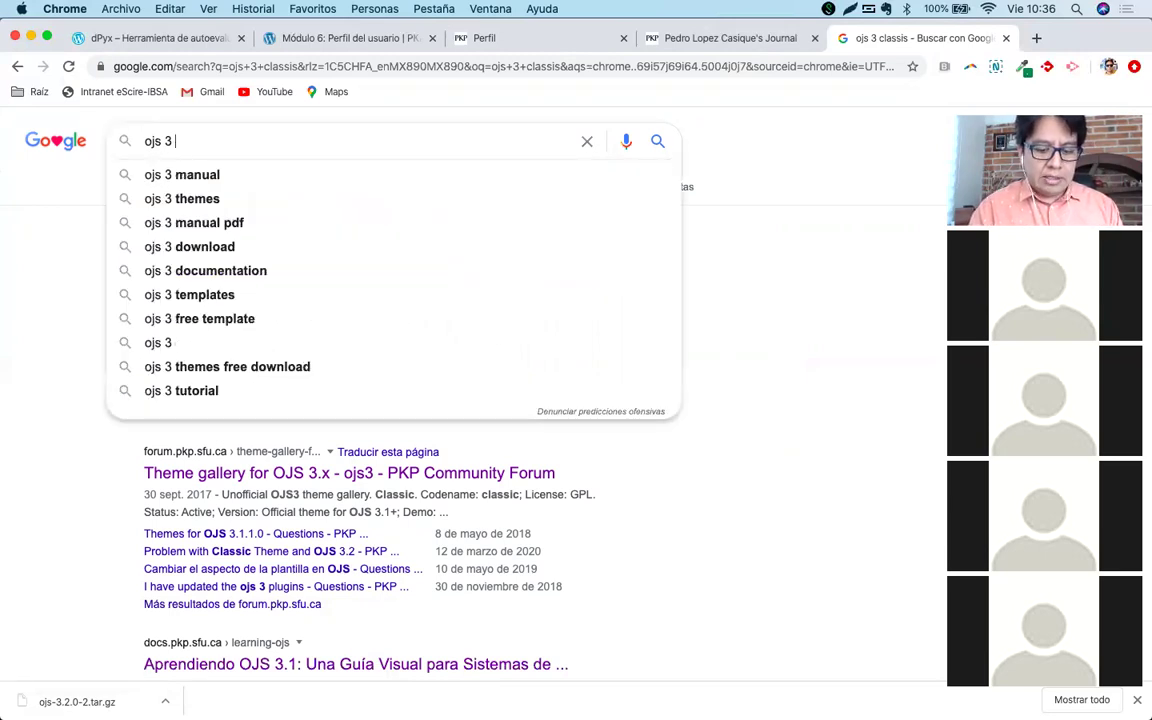
{"action": "type", "text": "cl"}
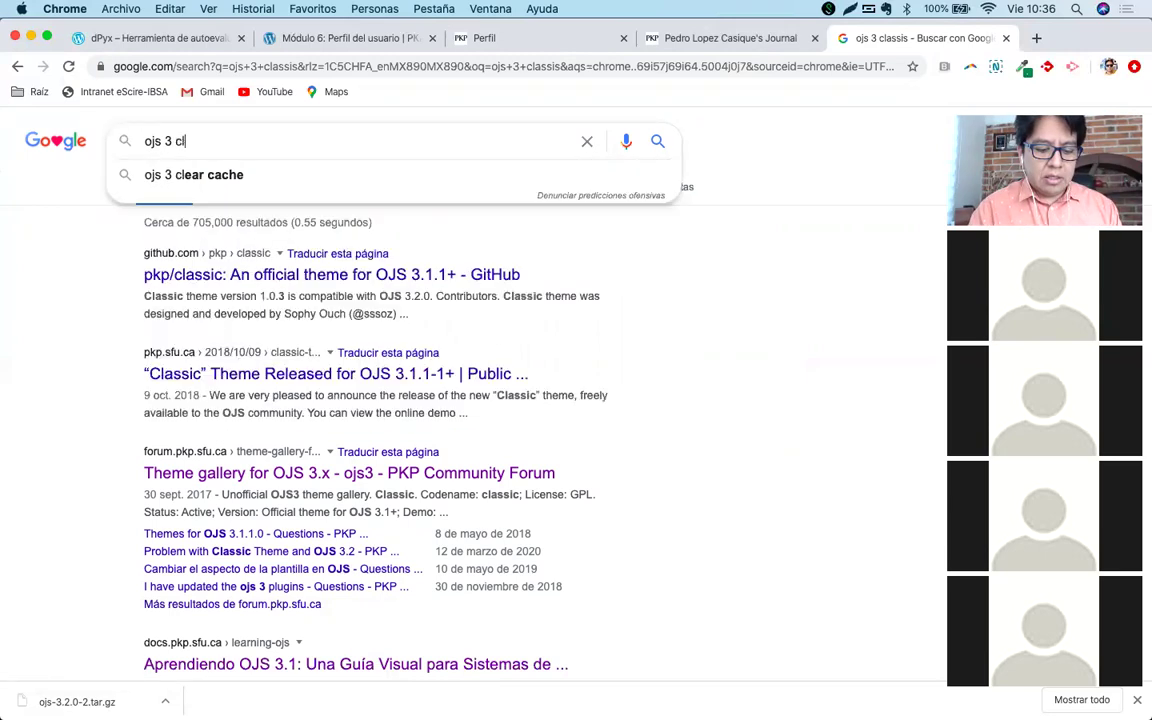
{"action": "type", "text": "assic demo"}
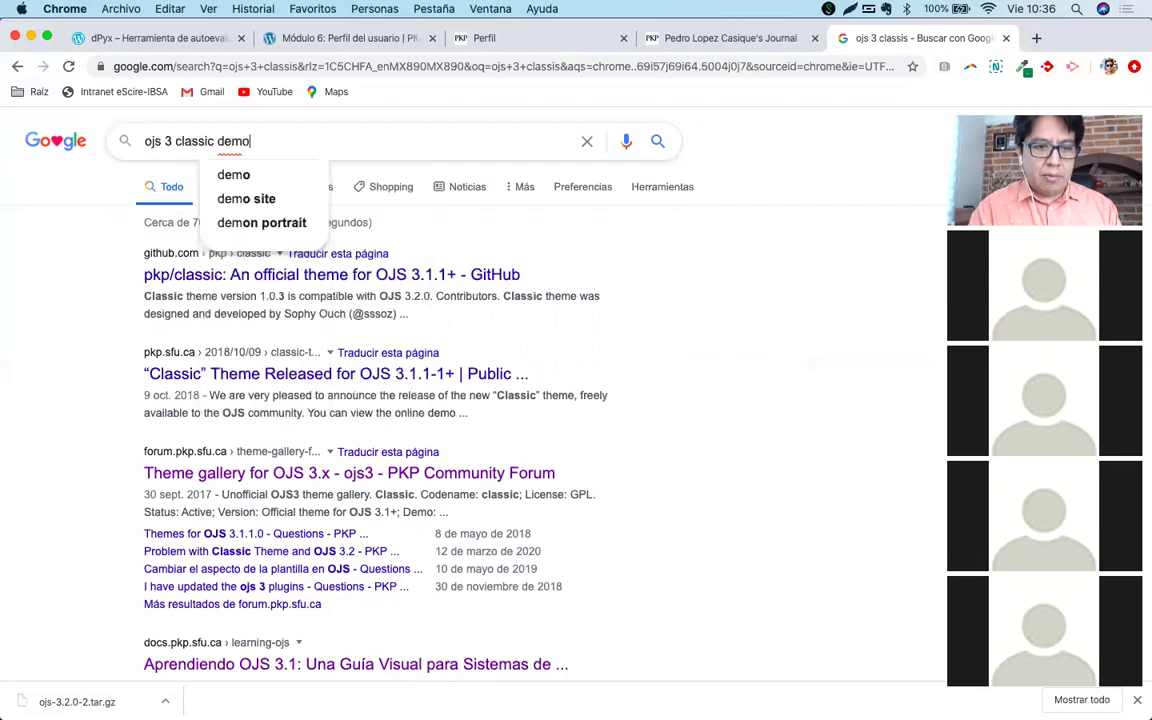
{"action": "key", "text": "Return"}
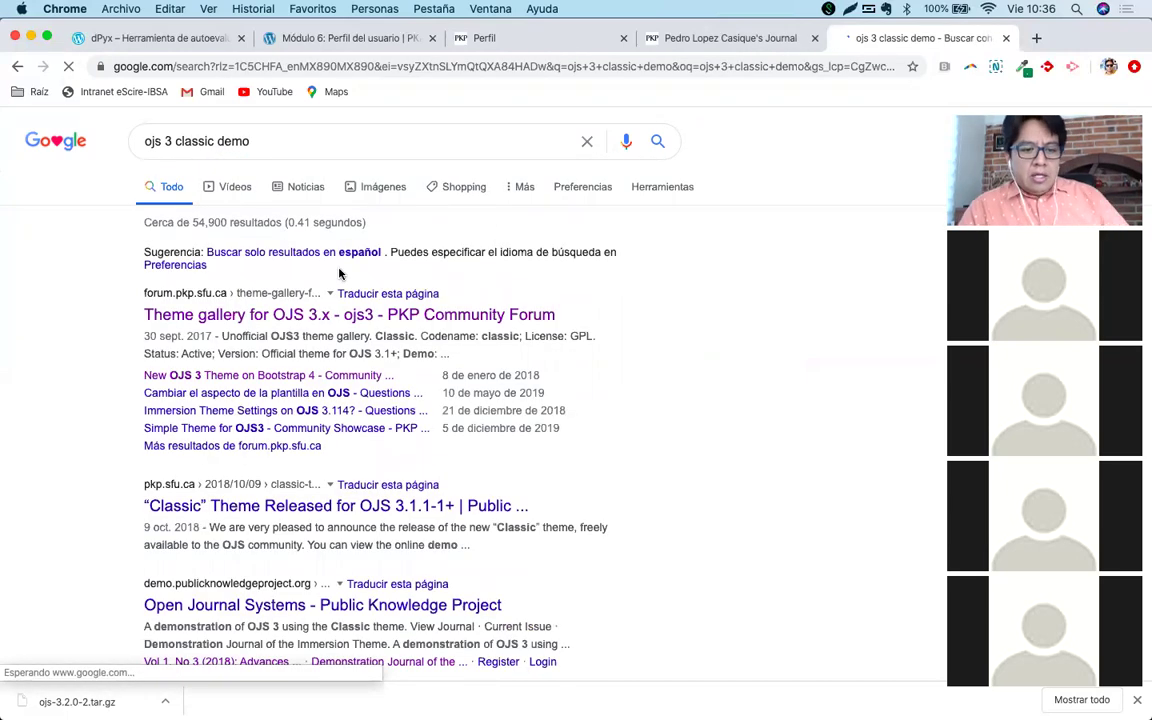
Step: Open the PKP forum 'Theme gallery for OJS 3.x' thread and its Classic Theme demo in a new tab
{"action": "left_click", "coordinate": [276, 320]}
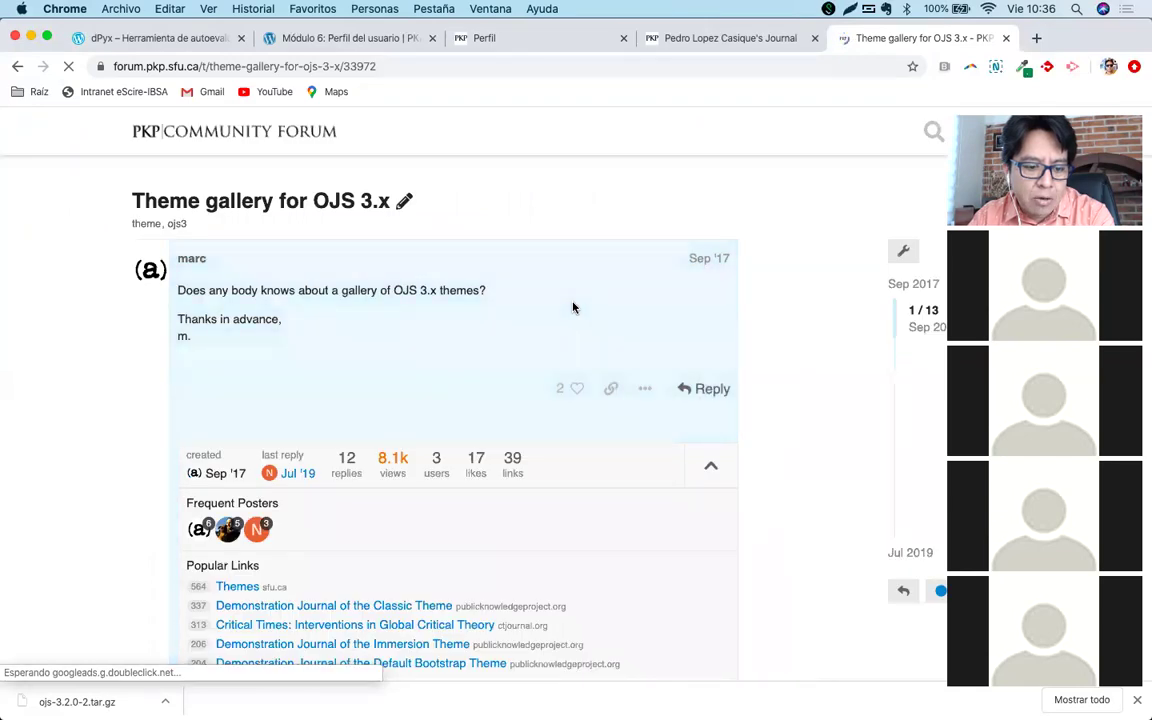
{"action": "scroll", "coordinate": [573, 307], "scroll_direction": "down", "scroll_amount": 5}
{"action": "right_click", "coordinate": [309, 186]}
{"action": "left_click", "coordinate": [599, 194]}
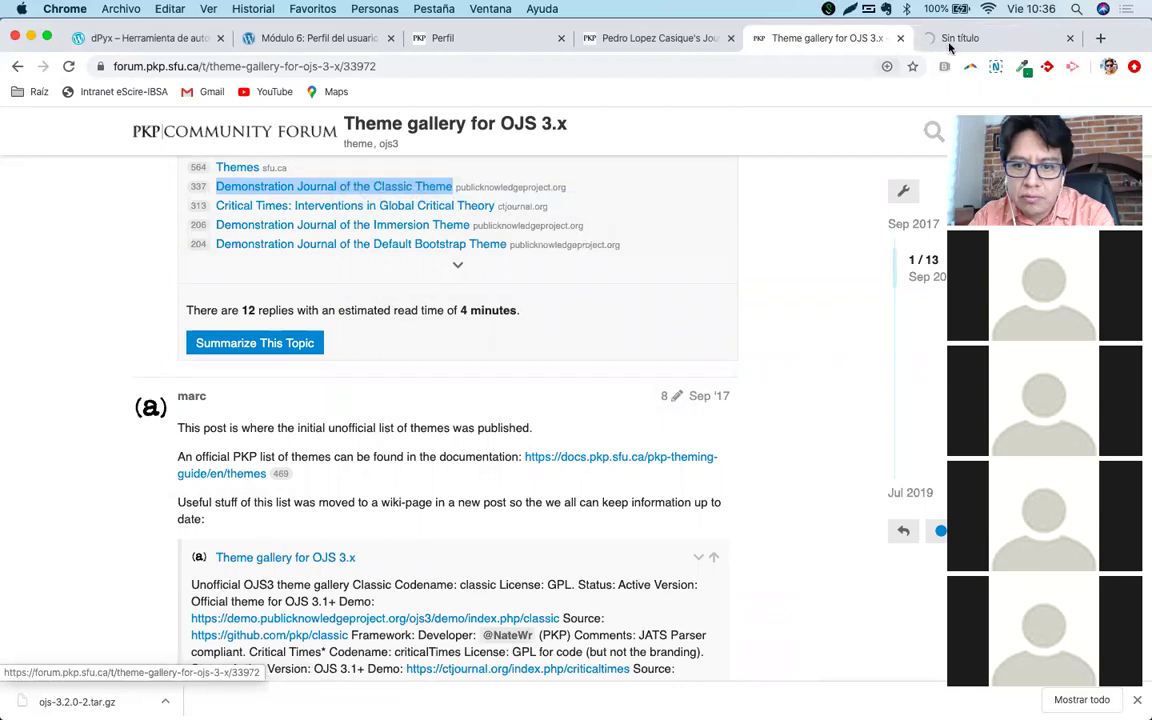
Step: In the Classic demo, open the Cost-savings article and show its author's biography
{"action": "left_click", "coordinate": [975, 38]}
{"action": "scroll", "coordinate": [661, 419], "scroll_direction": "down", "scroll_amount": 5}
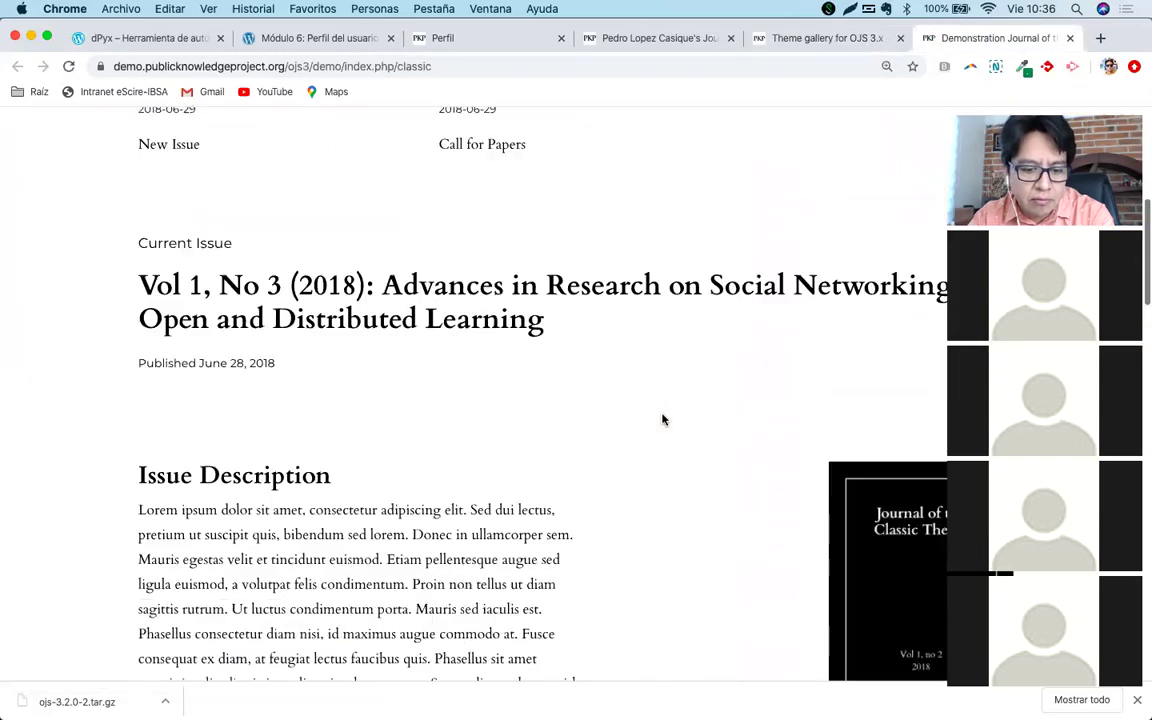
{"action": "scroll", "coordinate": [380, 368], "scroll_direction": "up", "scroll_amount": 2}
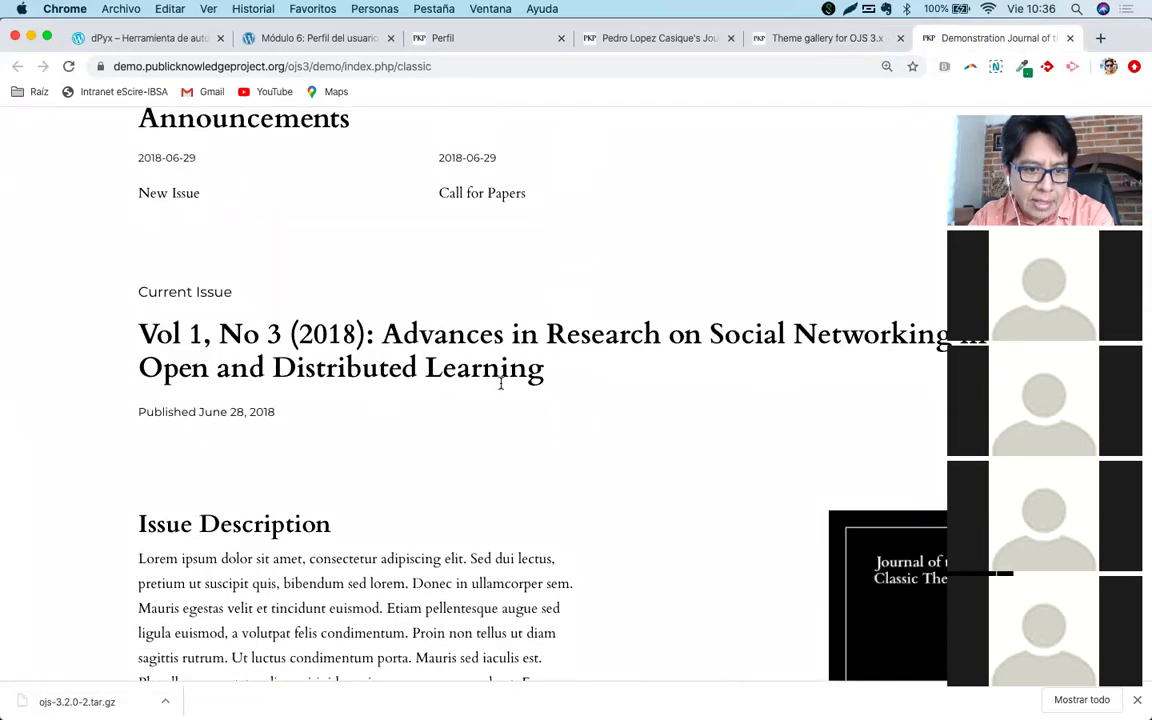
{"action": "scroll", "coordinate": [597, 368], "scroll_direction": "down", "scroll_amount": 5}
{"action": "scroll", "coordinate": [597, 368], "scroll_direction": "down", "scroll_amount": 5}
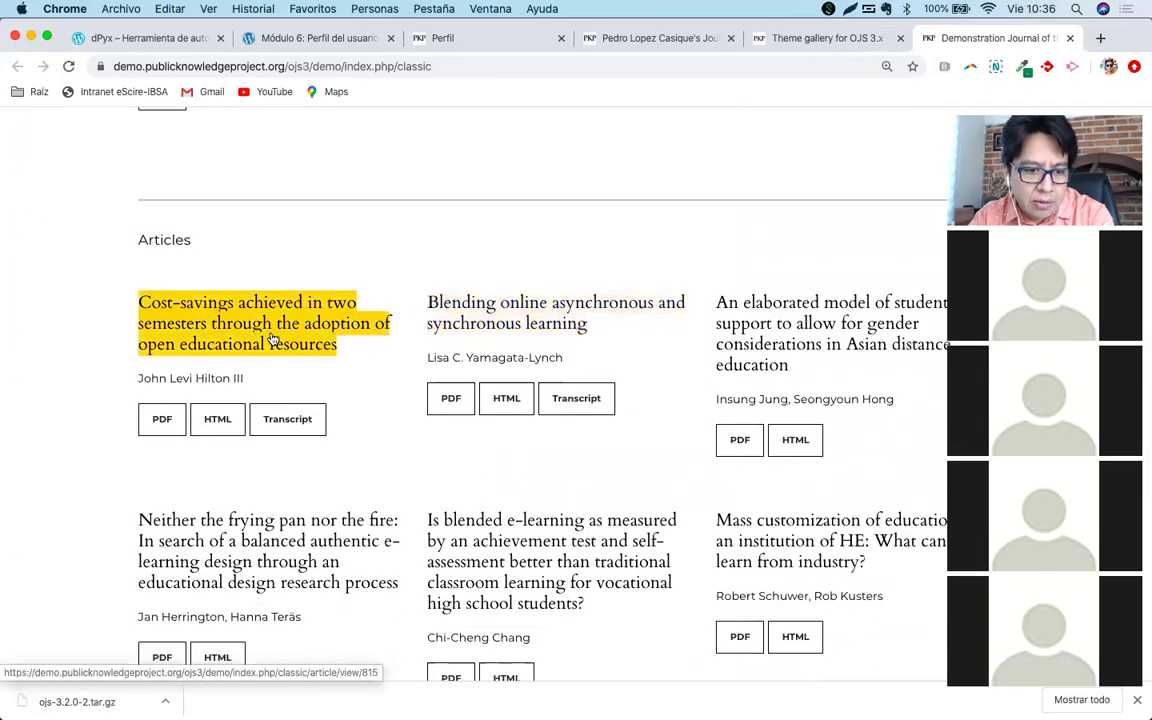
{"action": "left_click", "coordinate": [272, 340]}
{"action": "scroll", "coordinate": [359, 389], "scroll_direction": "down", "scroll_amount": 2}
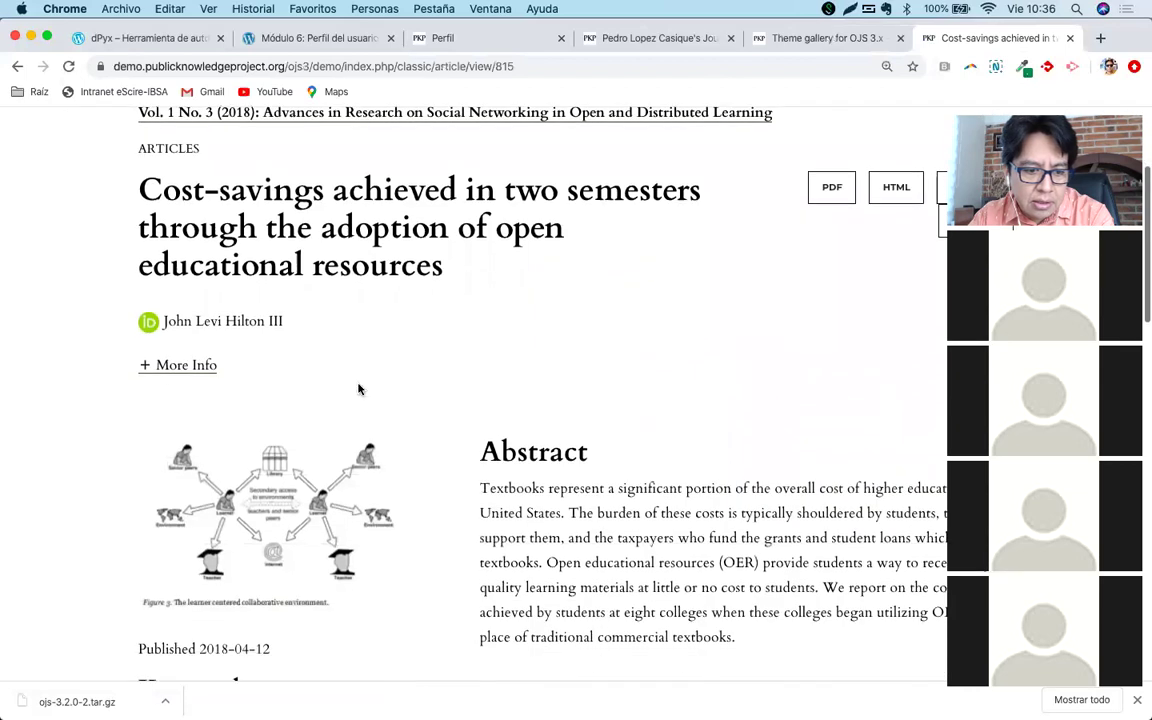
{"action": "left_click", "coordinate": [198, 366]}
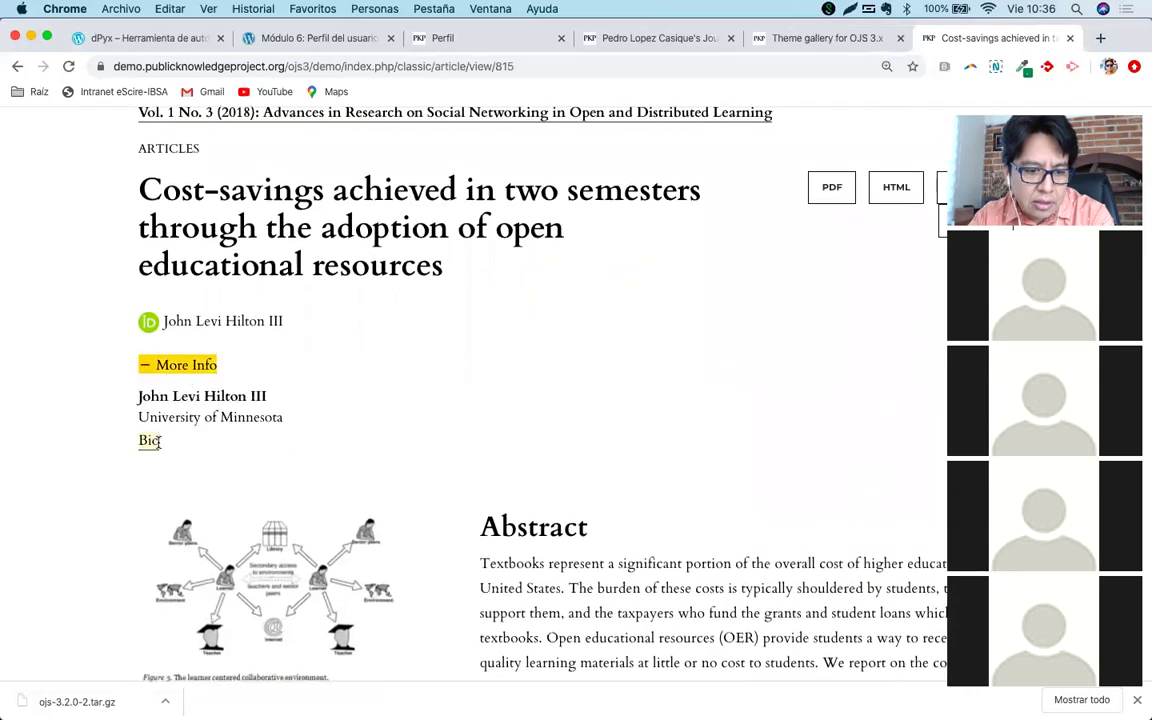
{"action": "left_click", "coordinate": [150, 441]}
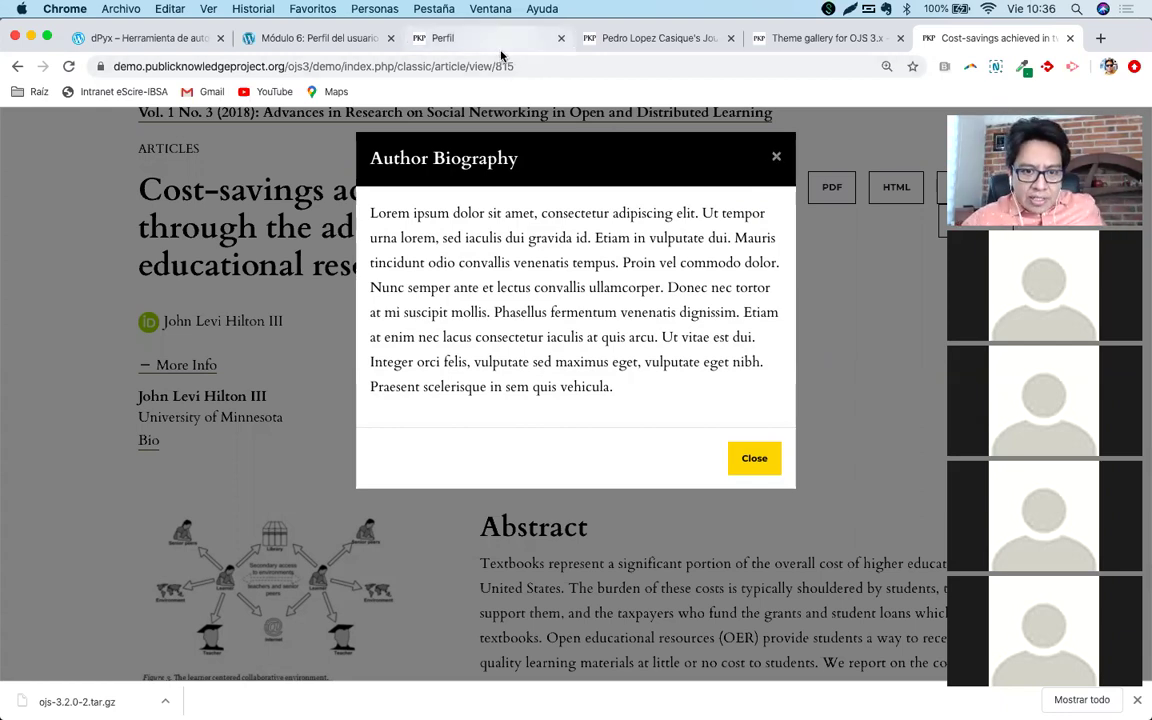
Step: Compare against the OJS profile, then select parts of the demo author's biography text
{"action": "left_click", "coordinate": [450, 40]}
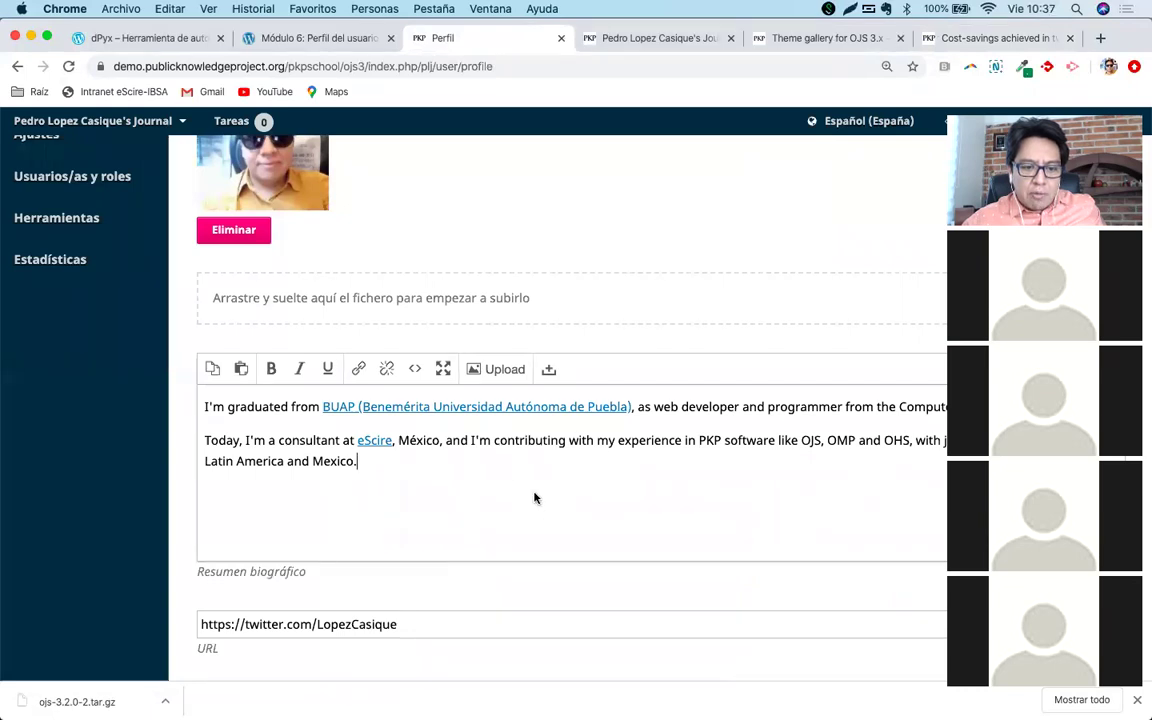
{"action": "scroll", "coordinate": [535, 496], "scroll_direction": "up", "scroll_amount": 2}
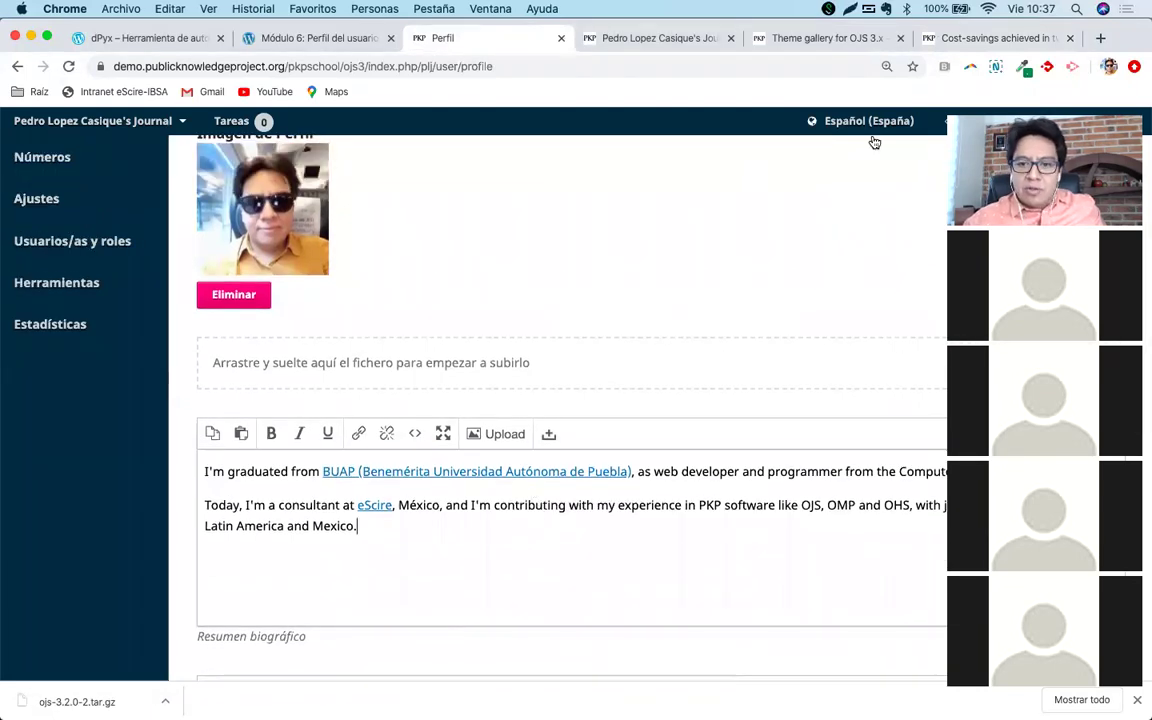
{"action": "left_click", "coordinate": [968, 40]}
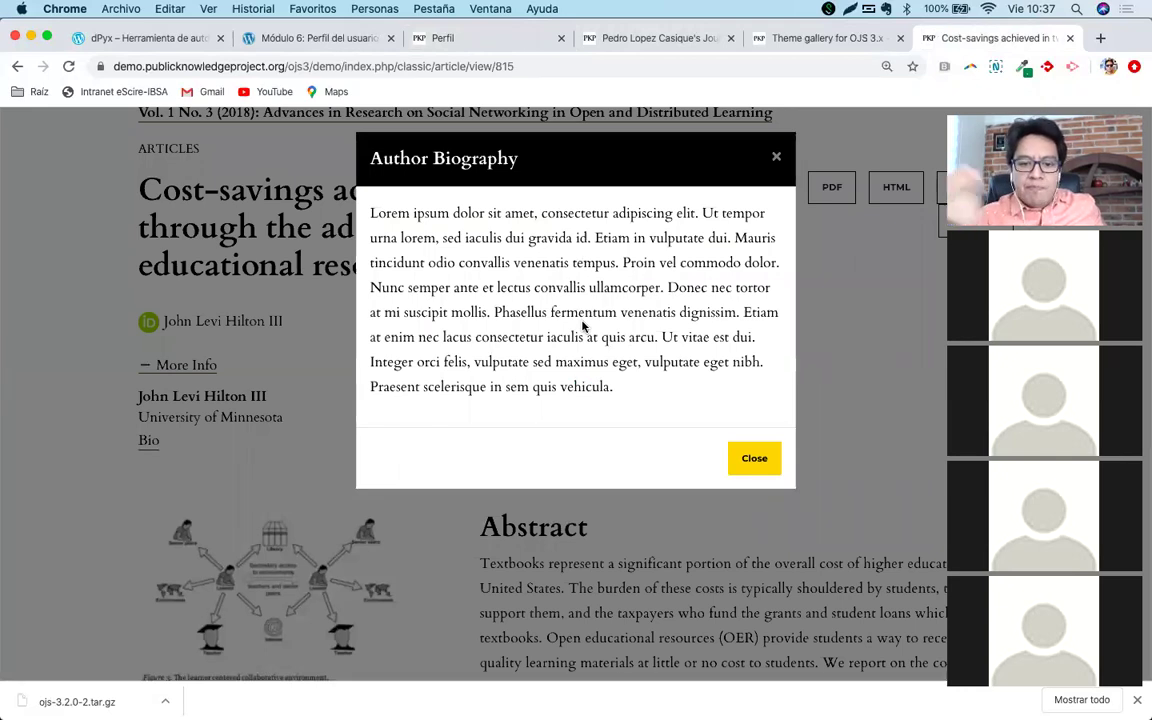
{"action": "left_click_drag", "start_coordinate": [612, 388], "coordinate": [531, 289]}
{"action": "left_click", "coordinate": [393, 218]}
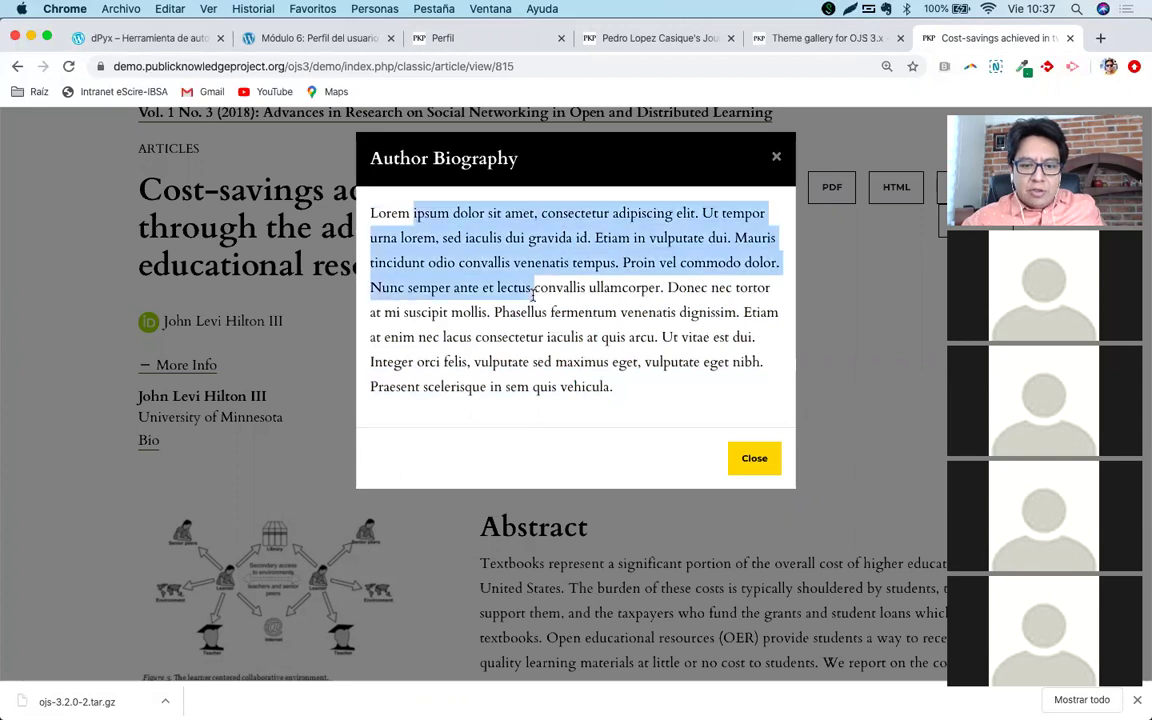
{"action": "left_click", "coordinate": [580, 345]}
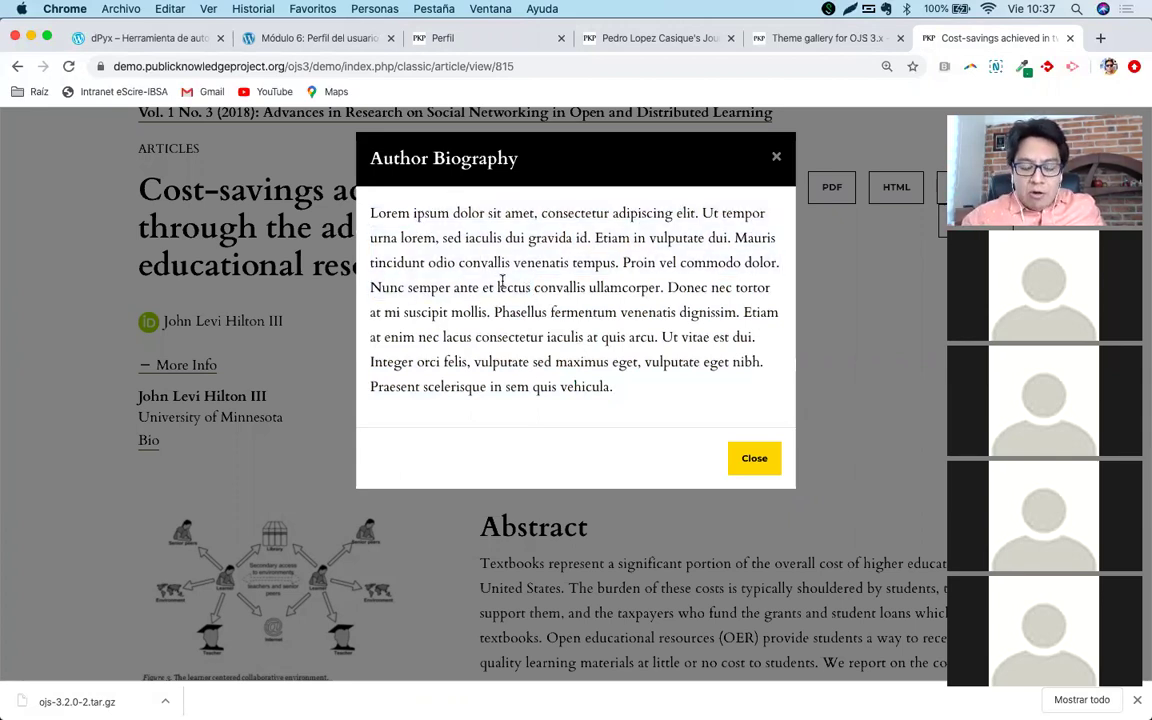
{"action": "left_click_drag", "start_coordinate": [465, 238], "coordinate": [597, 338]}
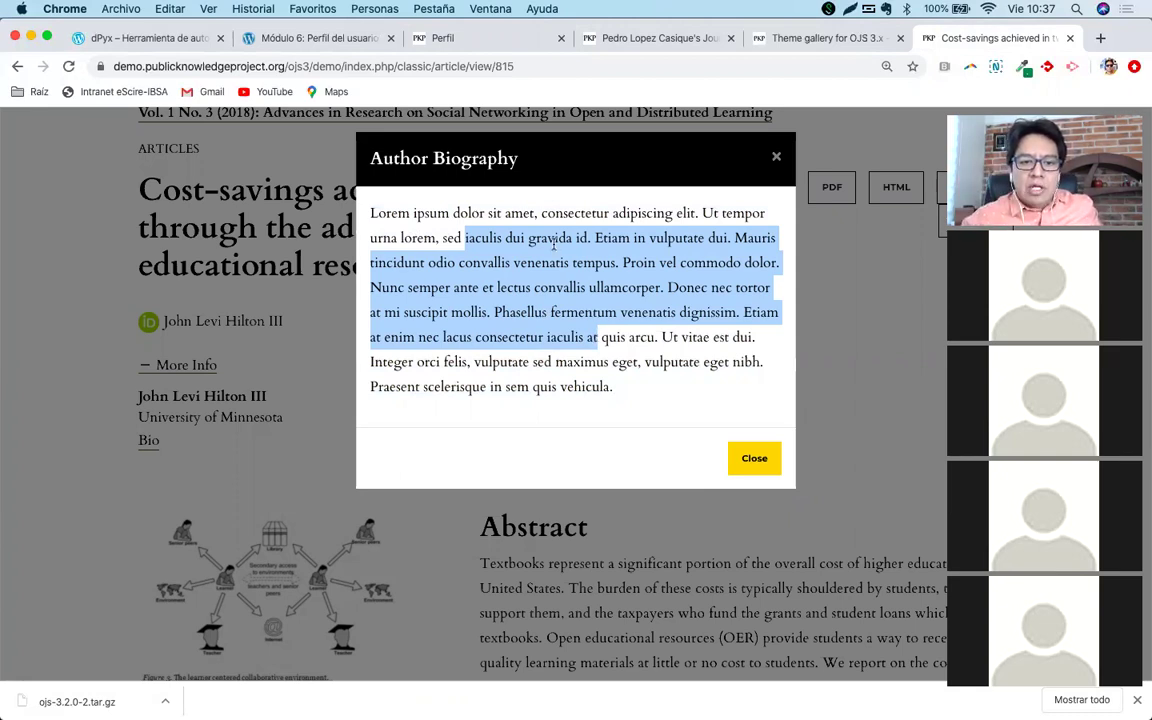
Step: Scroll through the OJS profile's public bio, URL and ORCID fields, then go to the Módulo 6 lesson
{"action": "left_click", "coordinate": [429, 47]}
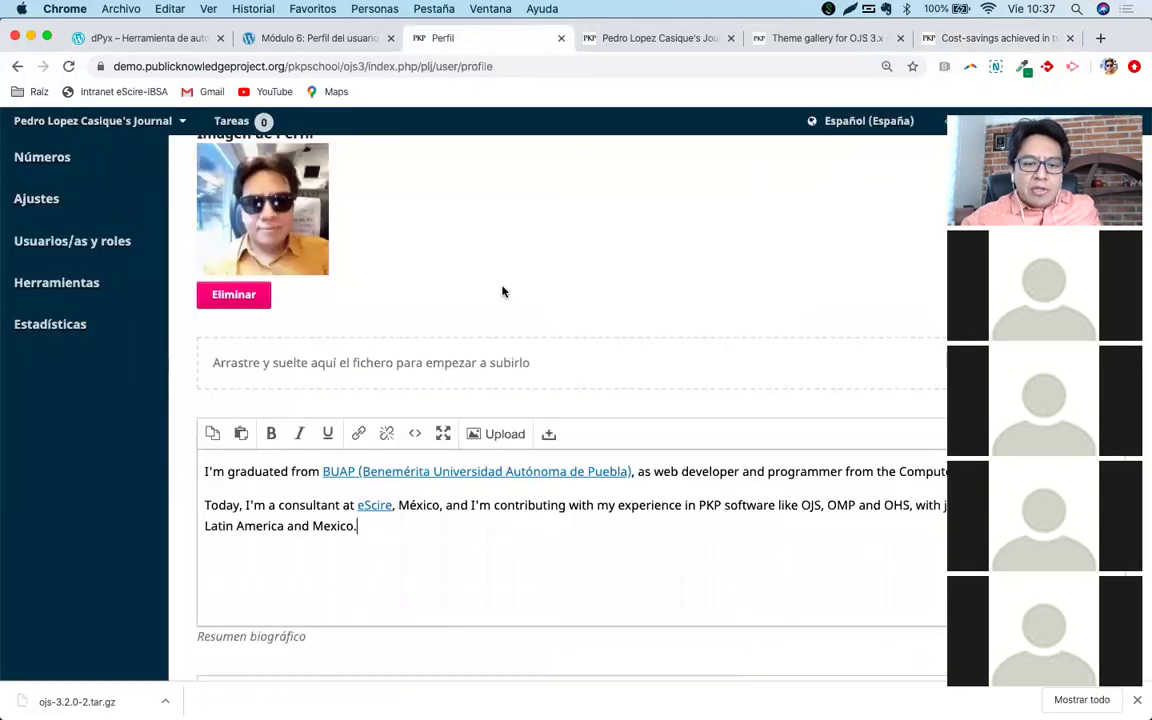
{"action": "scroll", "coordinate": [633, 379], "scroll_direction": "up", "scroll_amount": 3}
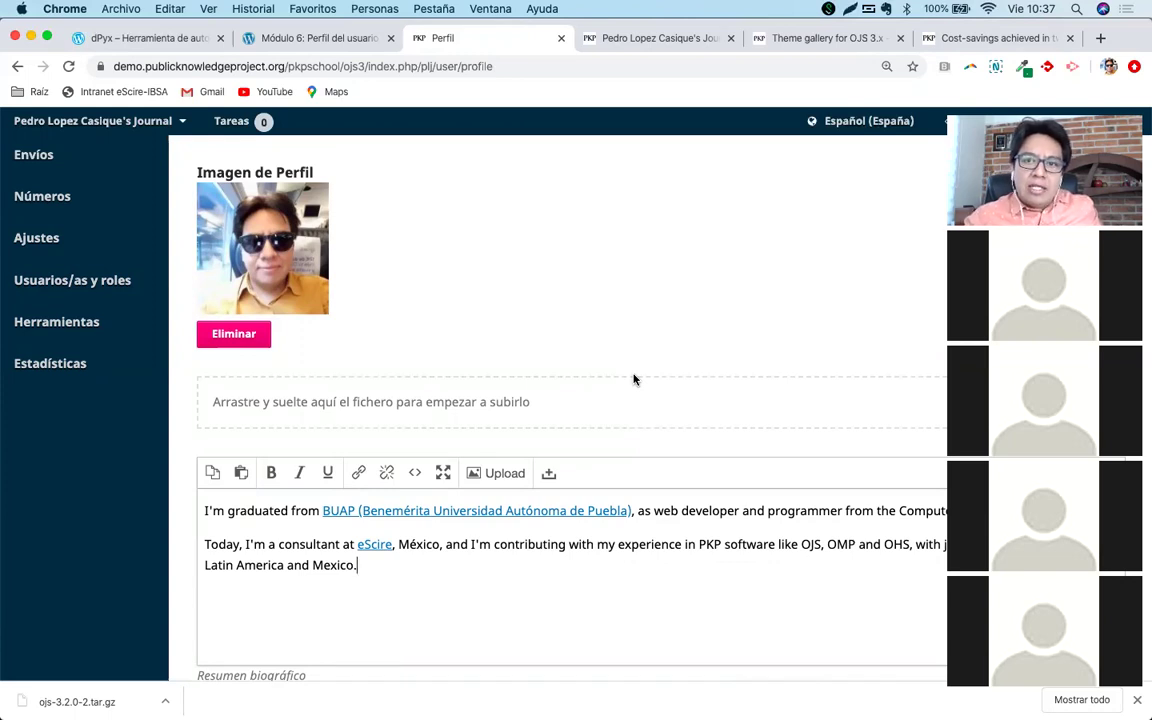
{"action": "scroll", "coordinate": [584, 362], "scroll_direction": "down", "scroll_amount": 3}
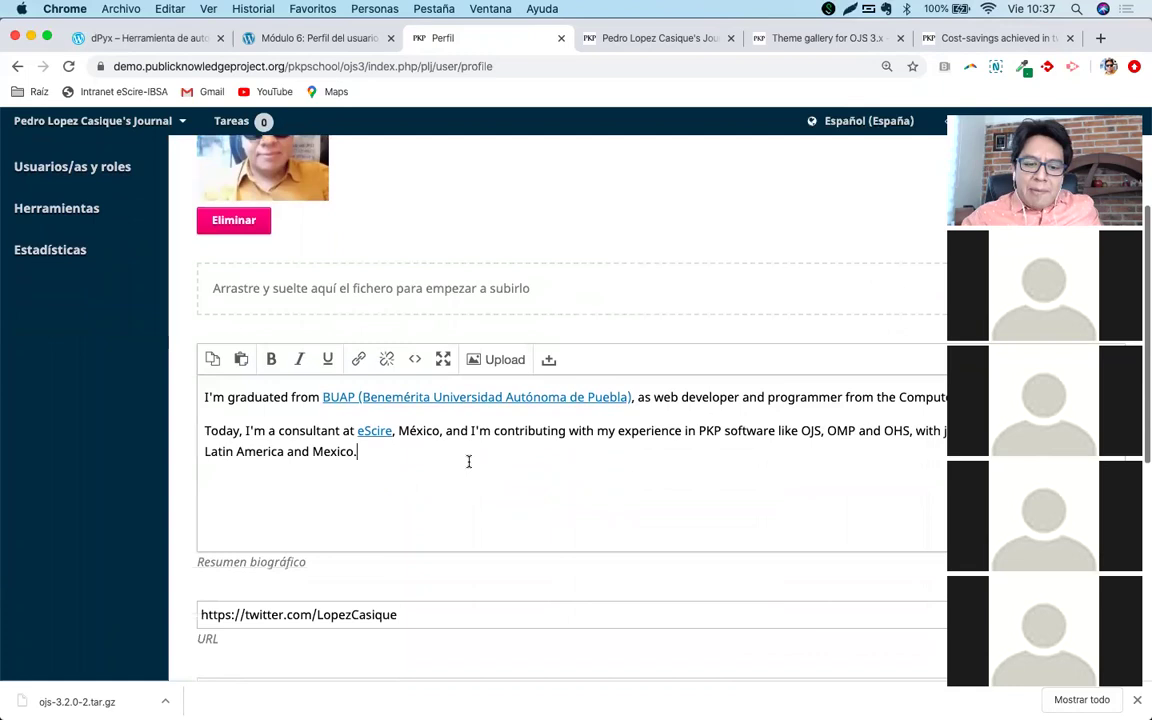
{"action": "scroll", "coordinate": [468, 461], "scroll_direction": "down", "scroll_amount": 2}
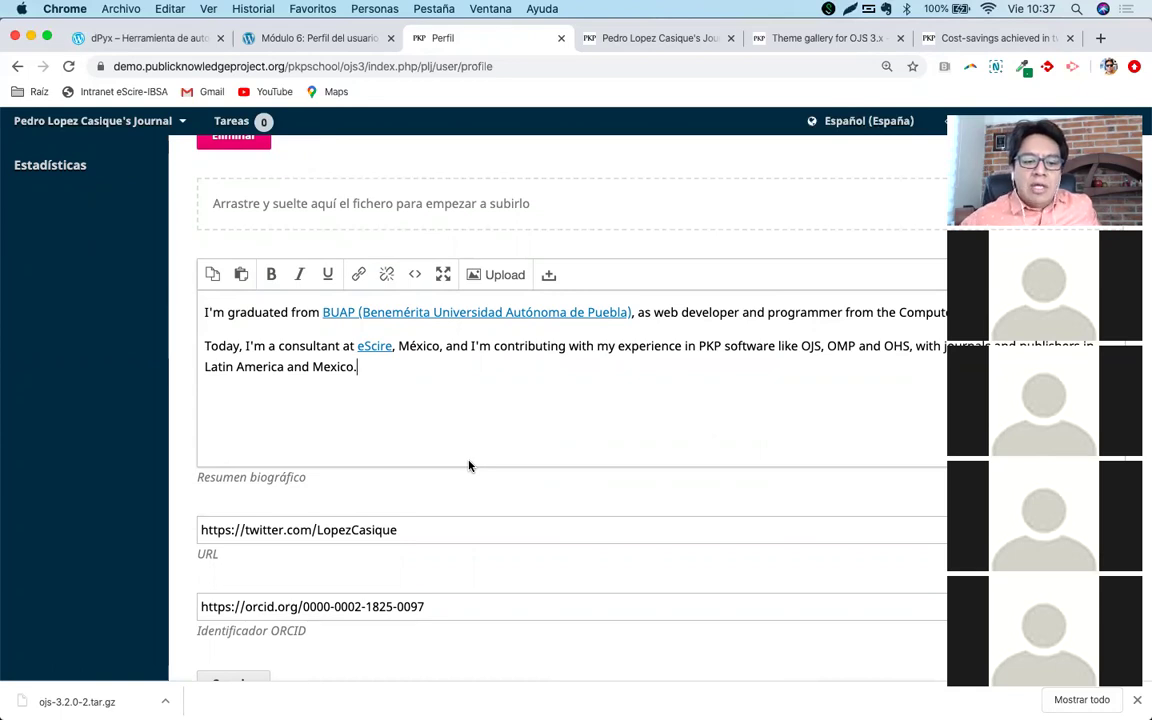
{"action": "scroll", "coordinate": [575, 463], "scroll_direction": "up", "scroll_amount": 1}
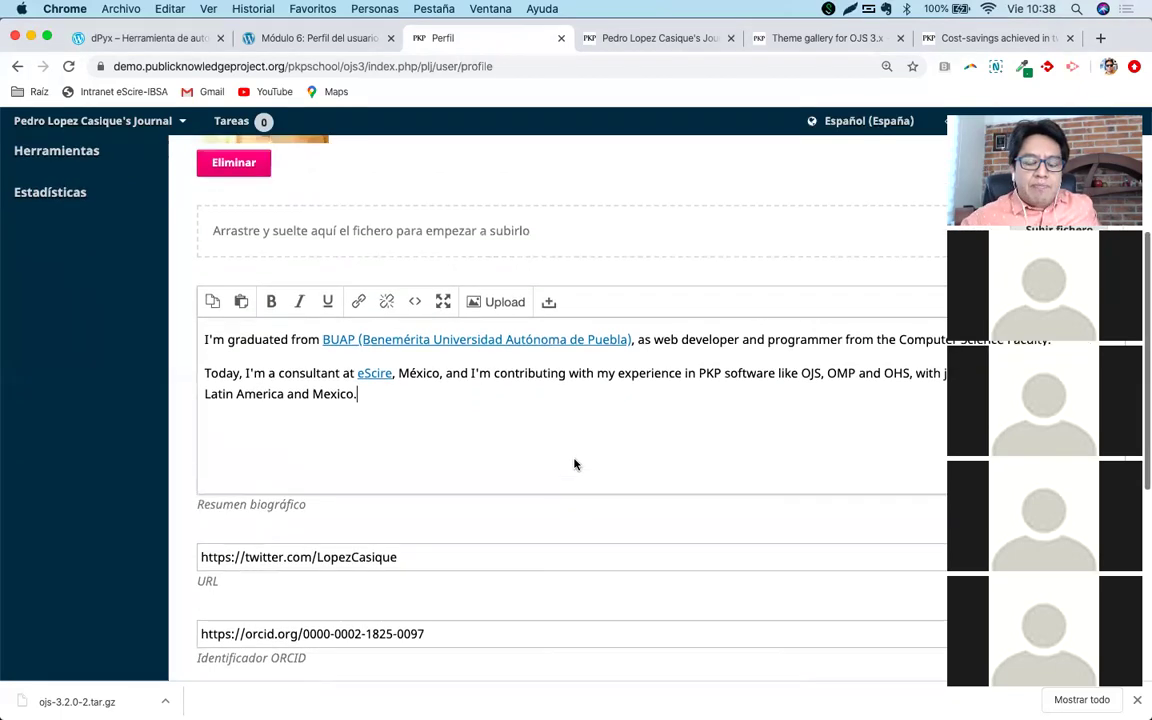
{"action": "scroll", "coordinate": [575, 463], "scroll_direction": "up", "scroll_amount": 5}
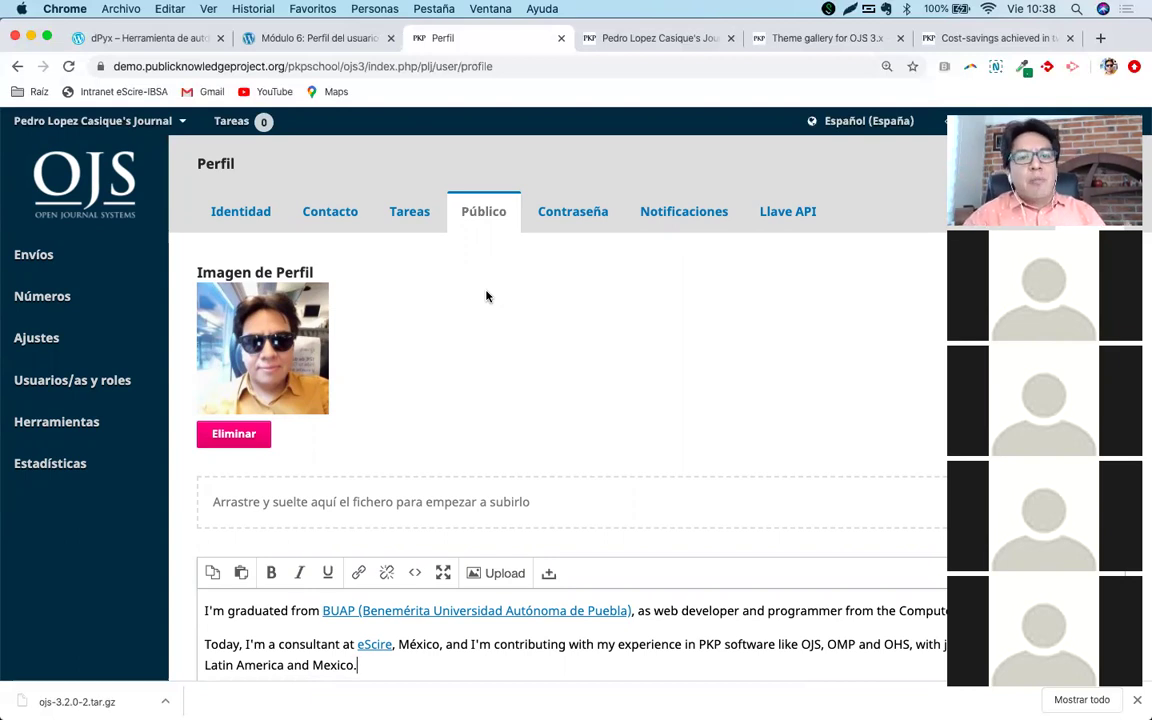
{"action": "left_click", "coordinate": [309, 38]}
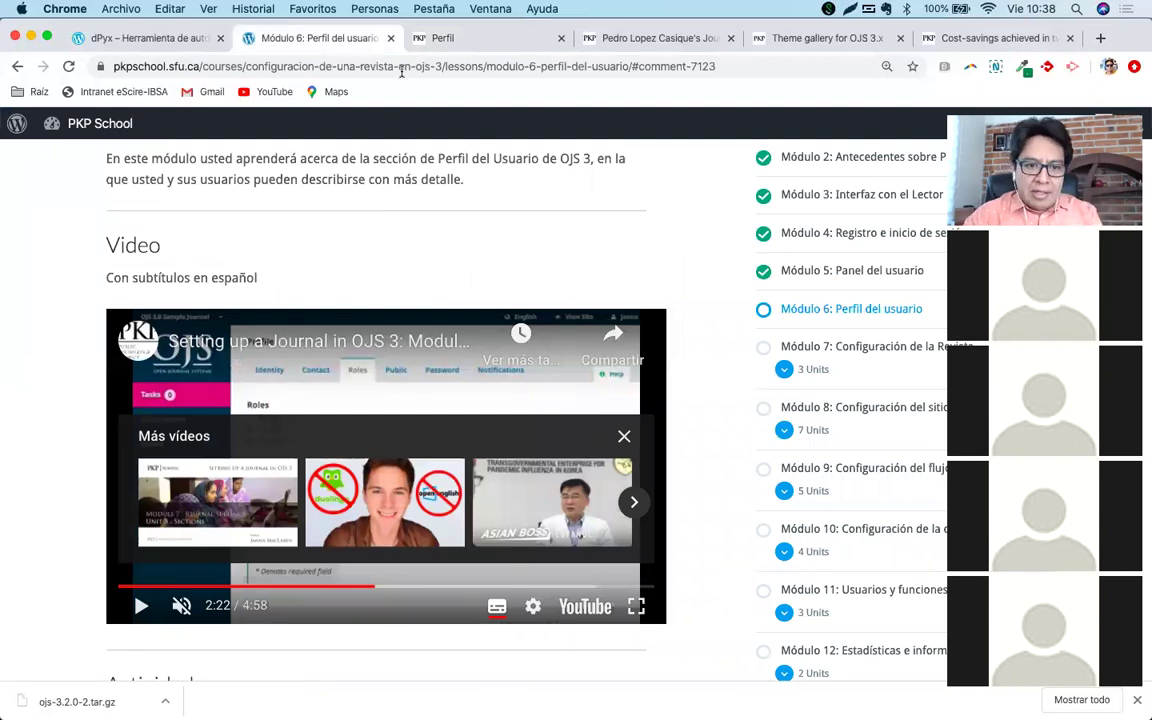
Step: Go back to the OJS profile's Público page from the PKP School lesson
{"action": "left_click", "coordinate": [424, 38]}
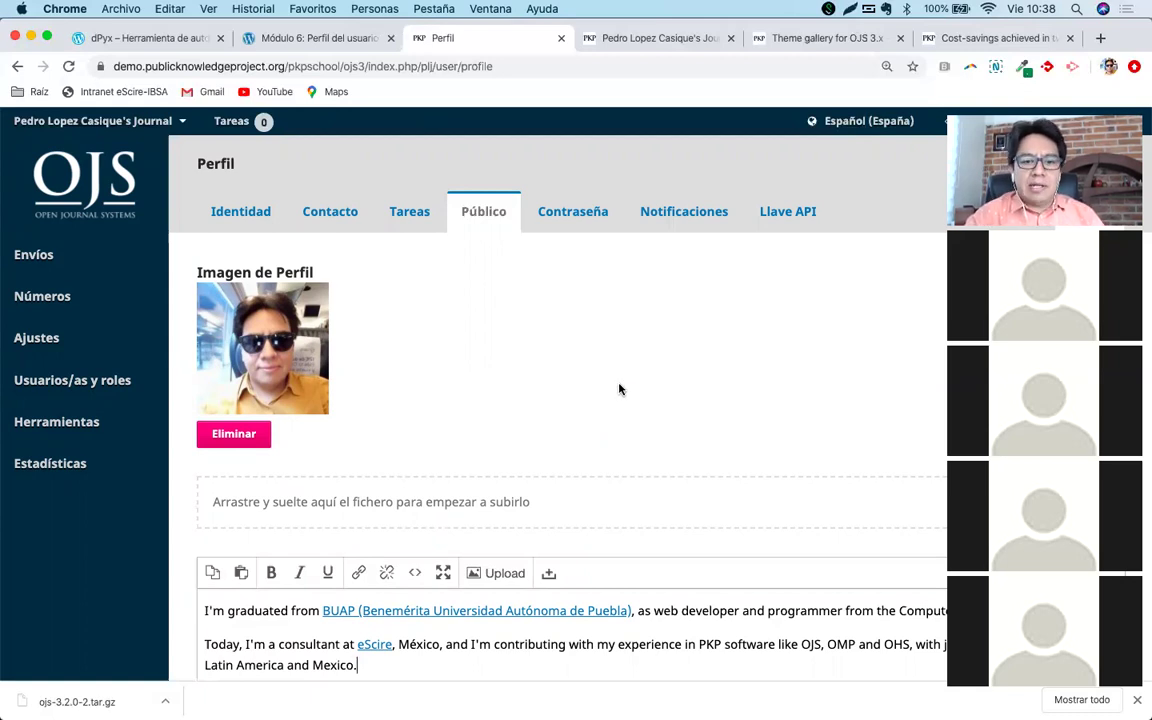
{"action": "scroll", "coordinate": [619, 390], "scroll_direction": "down", "scroll_amount": 5}
{"action": "left_click", "coordinate": [494, 508]}
{"action": "key", "text": "super+a"}
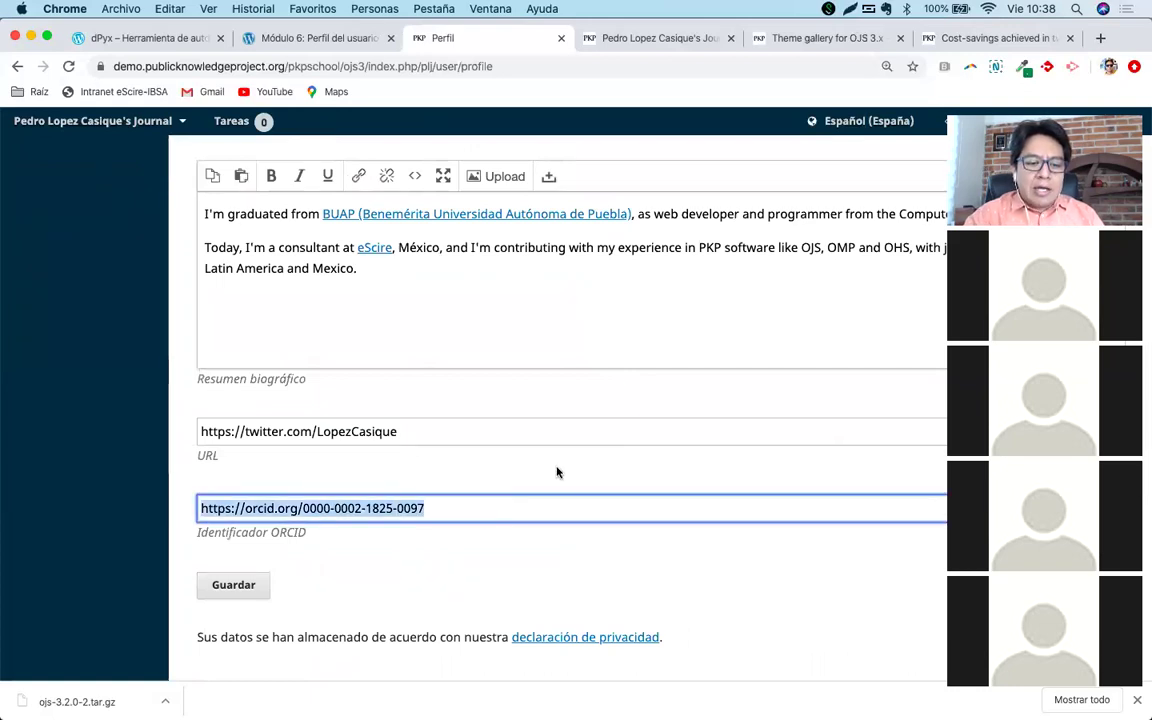
{"action": "scroll", "coordinate": [557, 472], "scroll_direction": "down", "scroll_amount": 3}
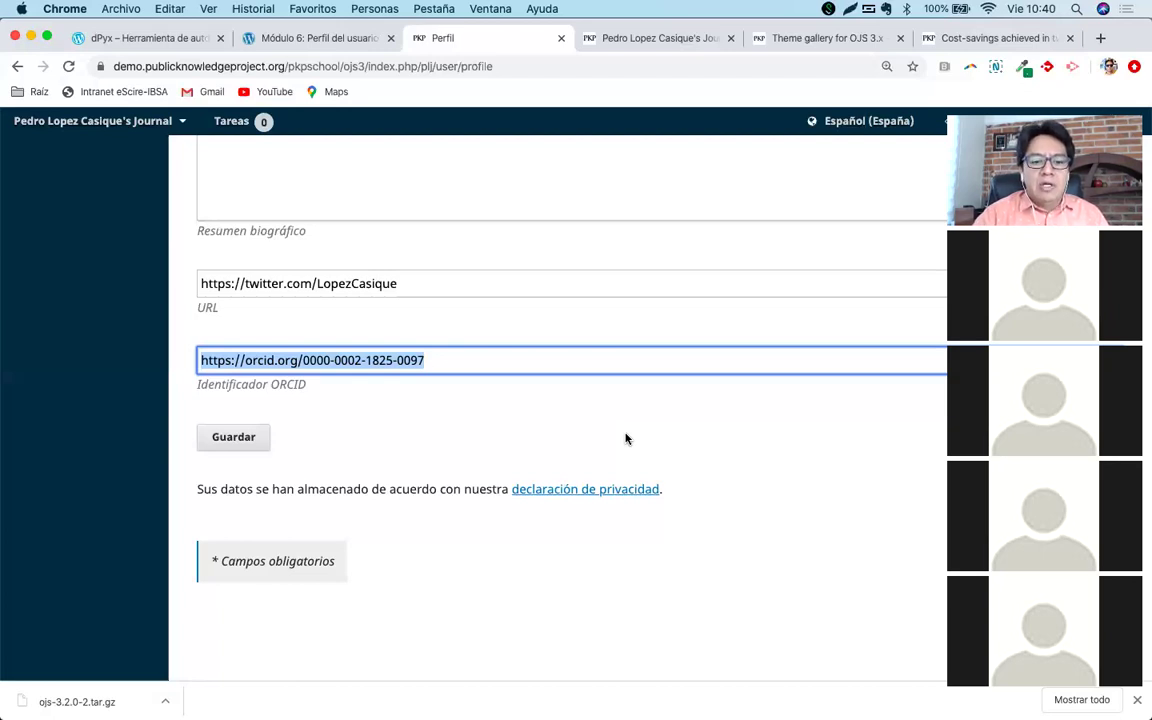
{"action": "left_click", "coordinate": [501, 360]}
{"action": "key", "text": "super+a"}
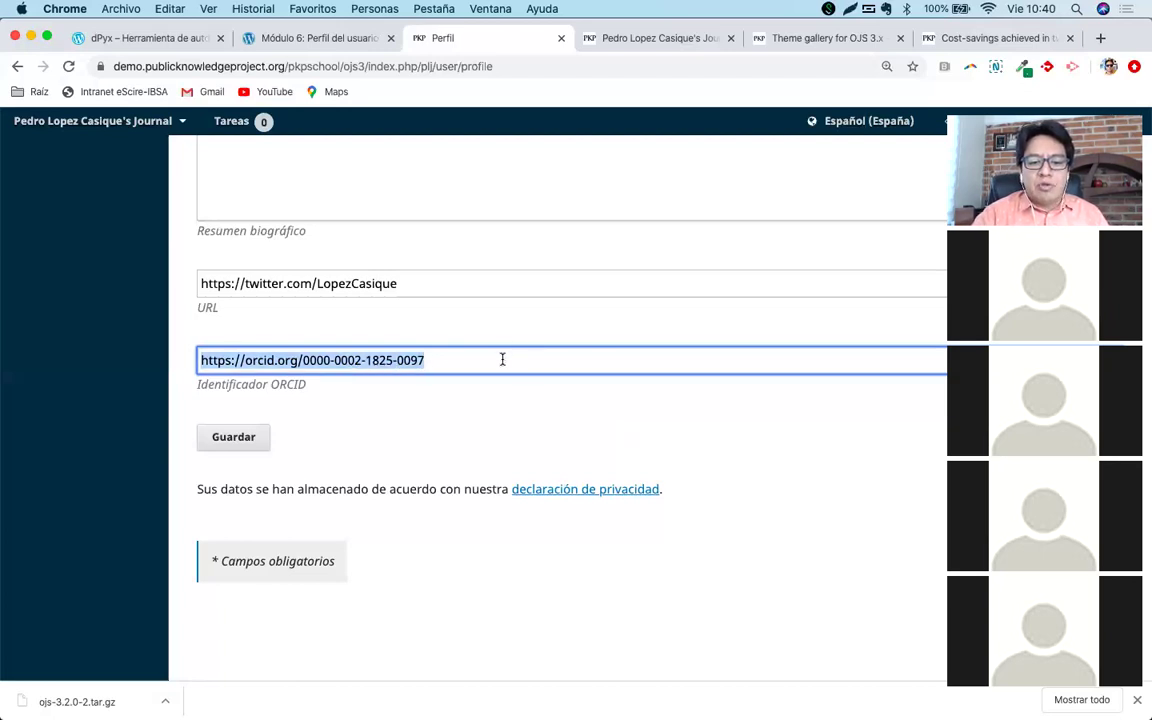
{"action": "left_click", "coordinate": [587, 402]}
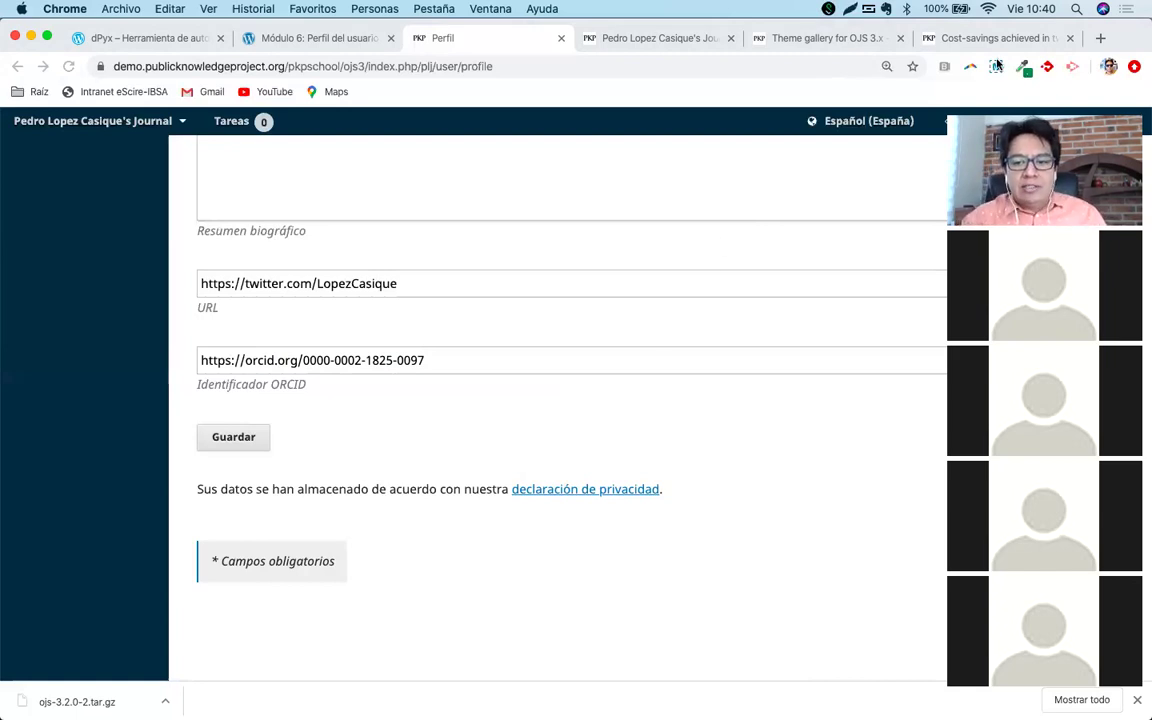
Step: Google 'ojs 3 demo' in a new Chrome tab and open the 'Demo | Public Knowledge Project' result
{"action": "left_click", "coordinate": [1097, 48]}
{"action": "left_click", "coordinate": [1100, 38]}
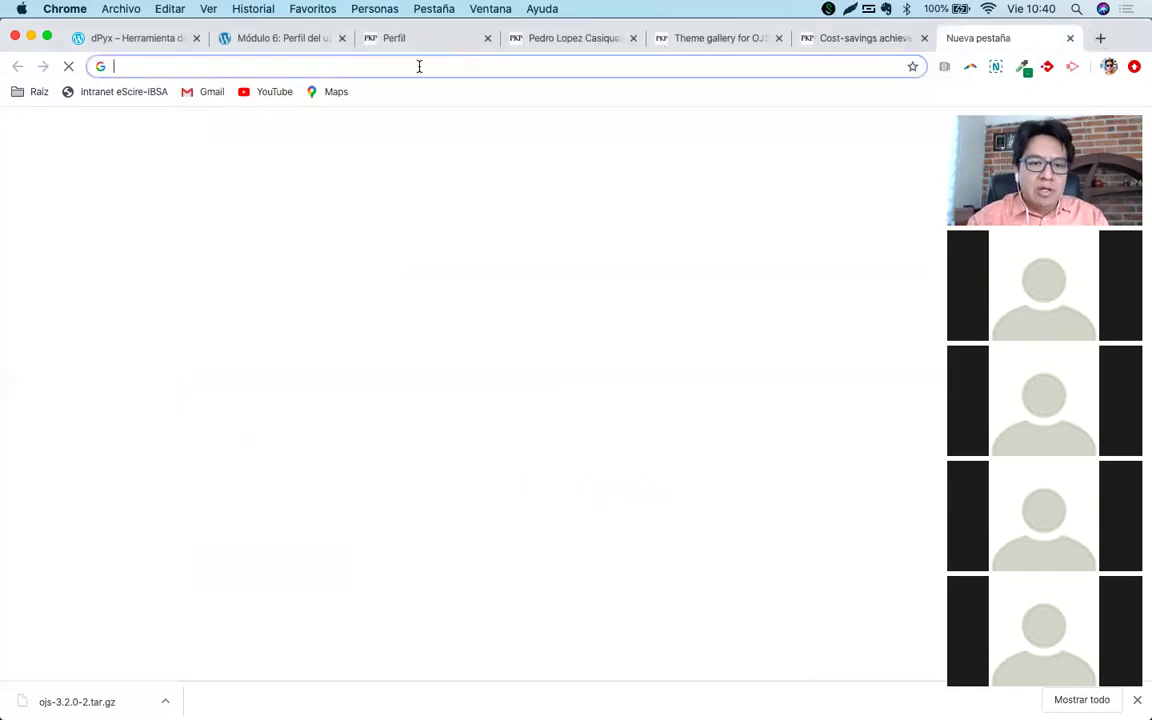
{"action": "type", "text": "ojs 3"}
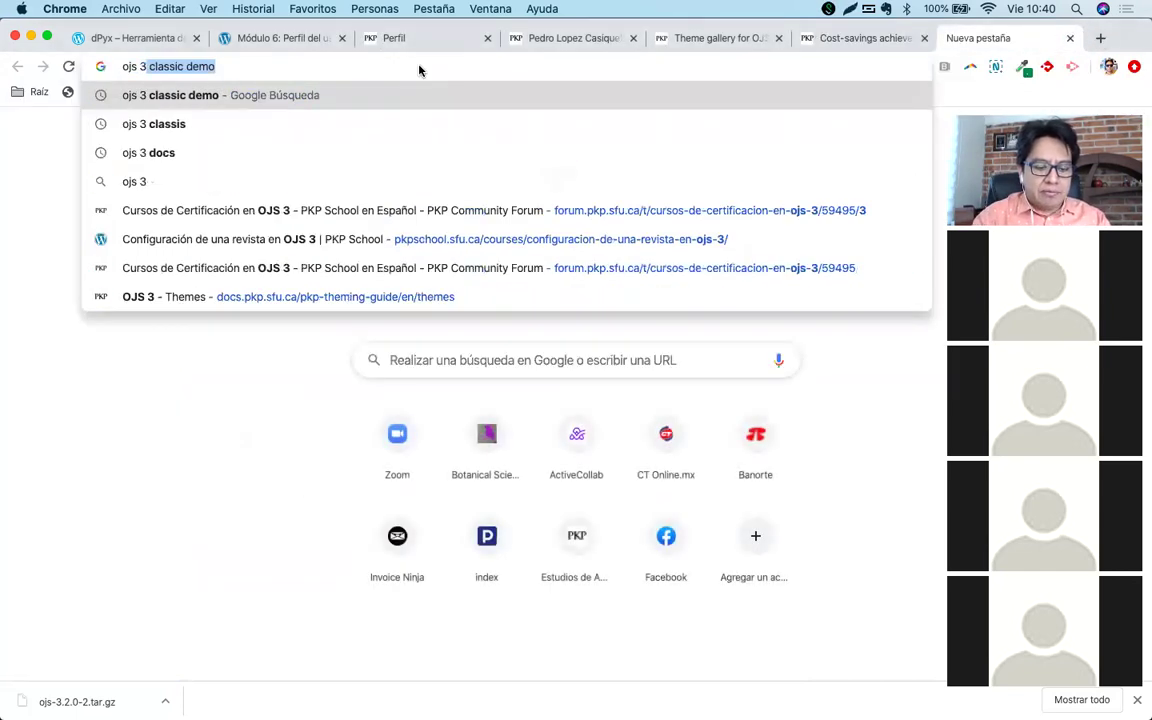
{"action": "type", "text": " demo"}
{"action": "key", "text": "Return"}
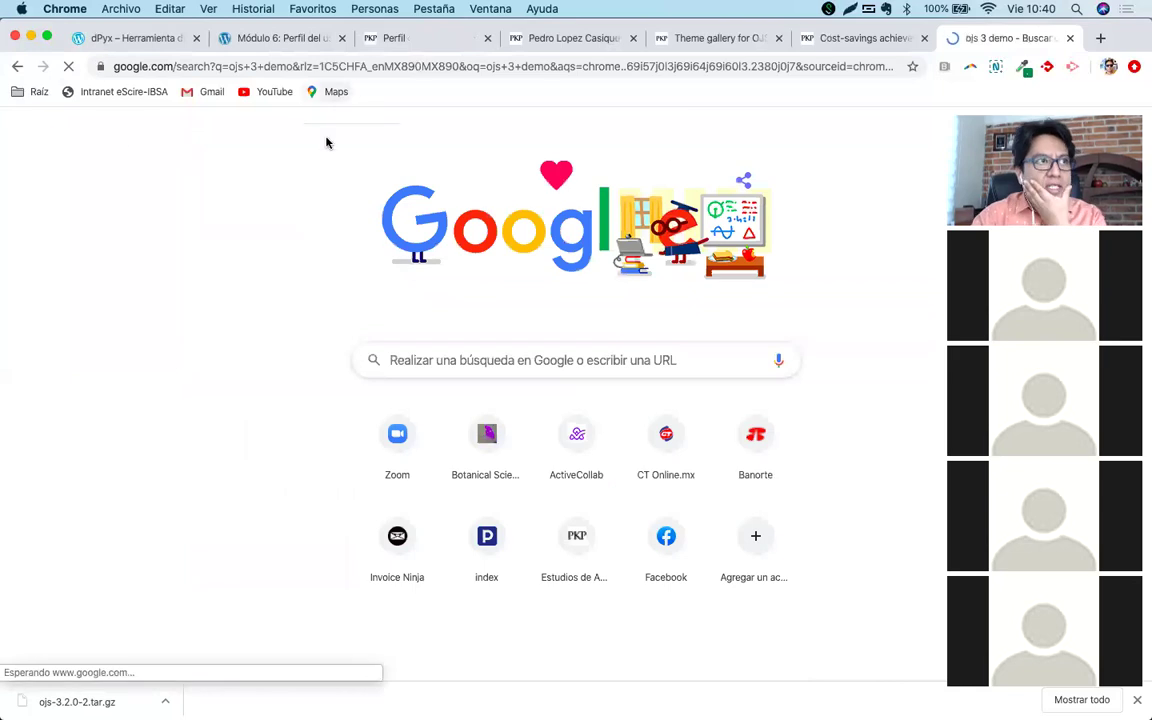
{"action": "left_click", "coordinate": [244, 278]}
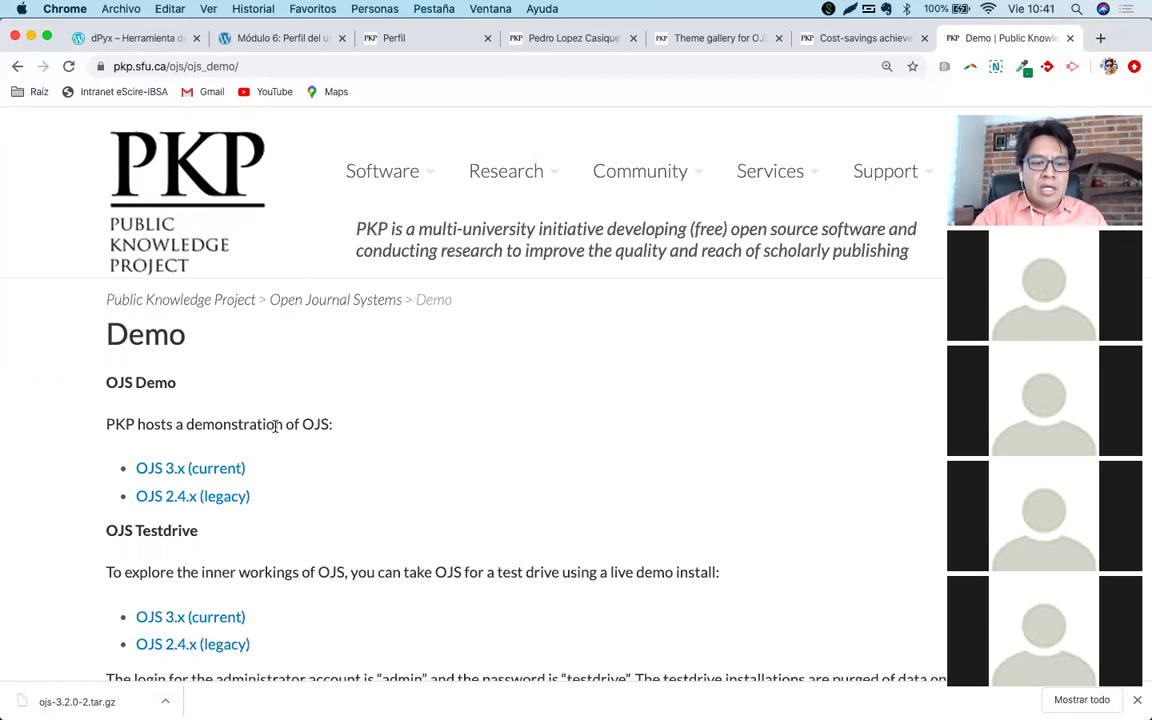
Step: Replace the Demo page address with the suggested 'ojs 3 orcid' sandbox.orcid.org warning search
{"action": "left_click", "coordinate": [285, 67]}
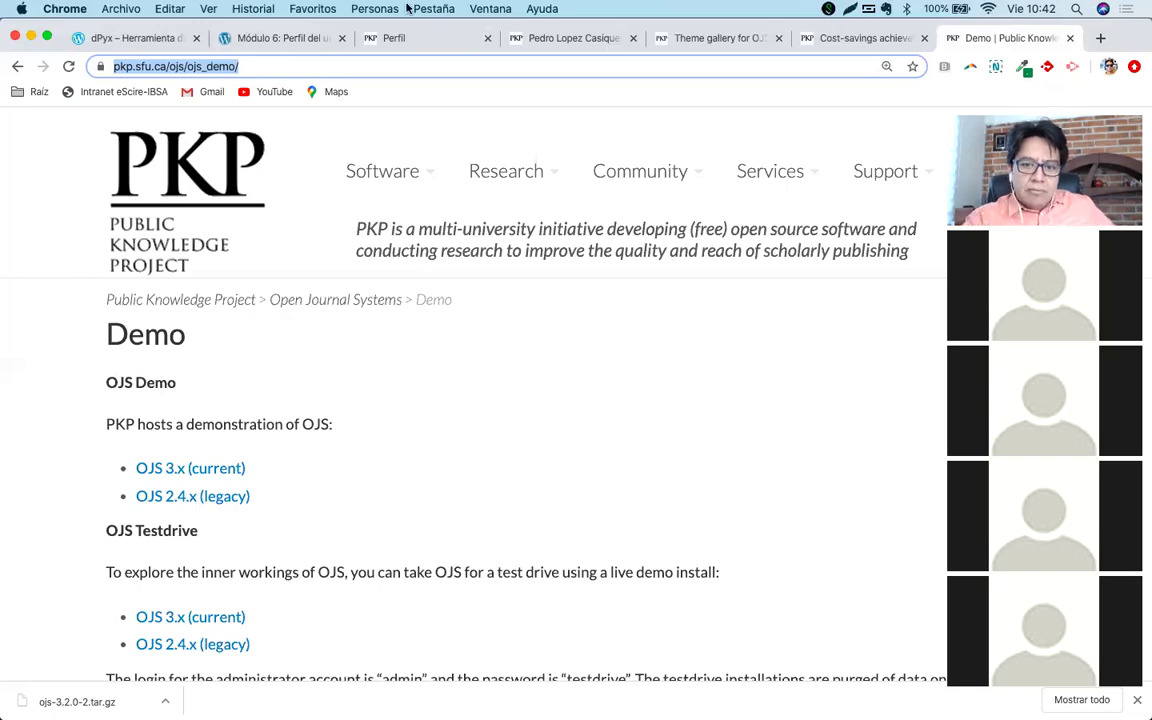
{"action": "left_click", "coordinate": [719, 70]}
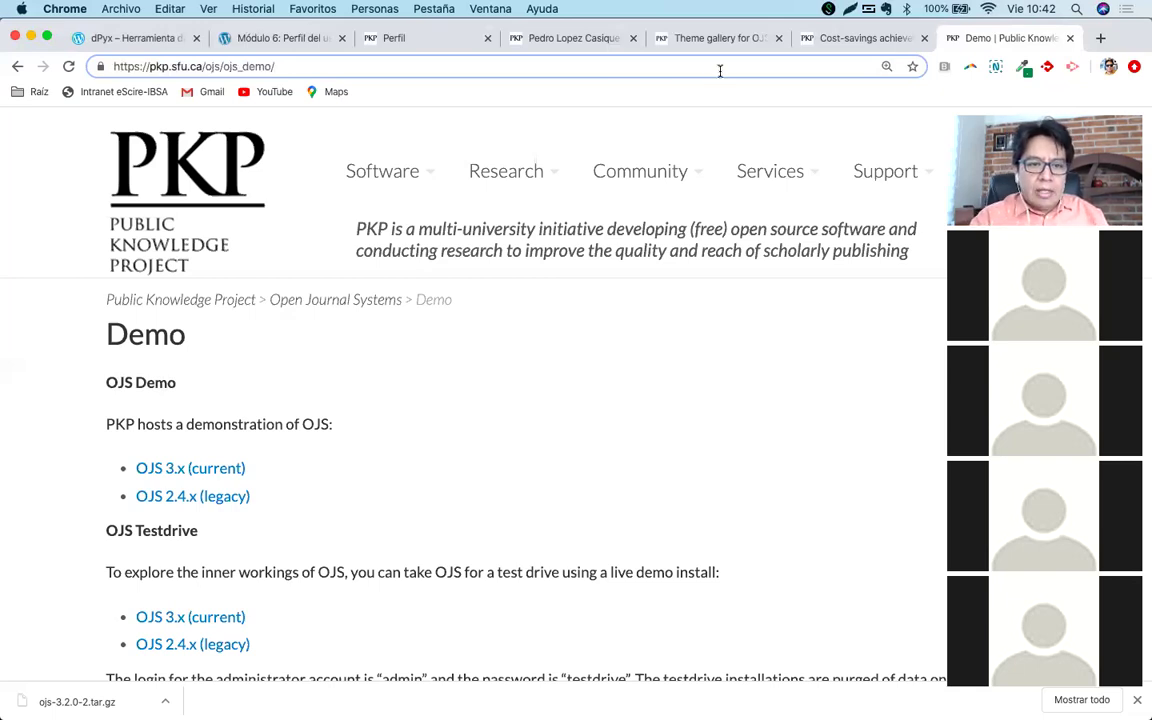
{"action": "key", "text": "super+a"}
{"action": "type", "text": "ojs 3 "}
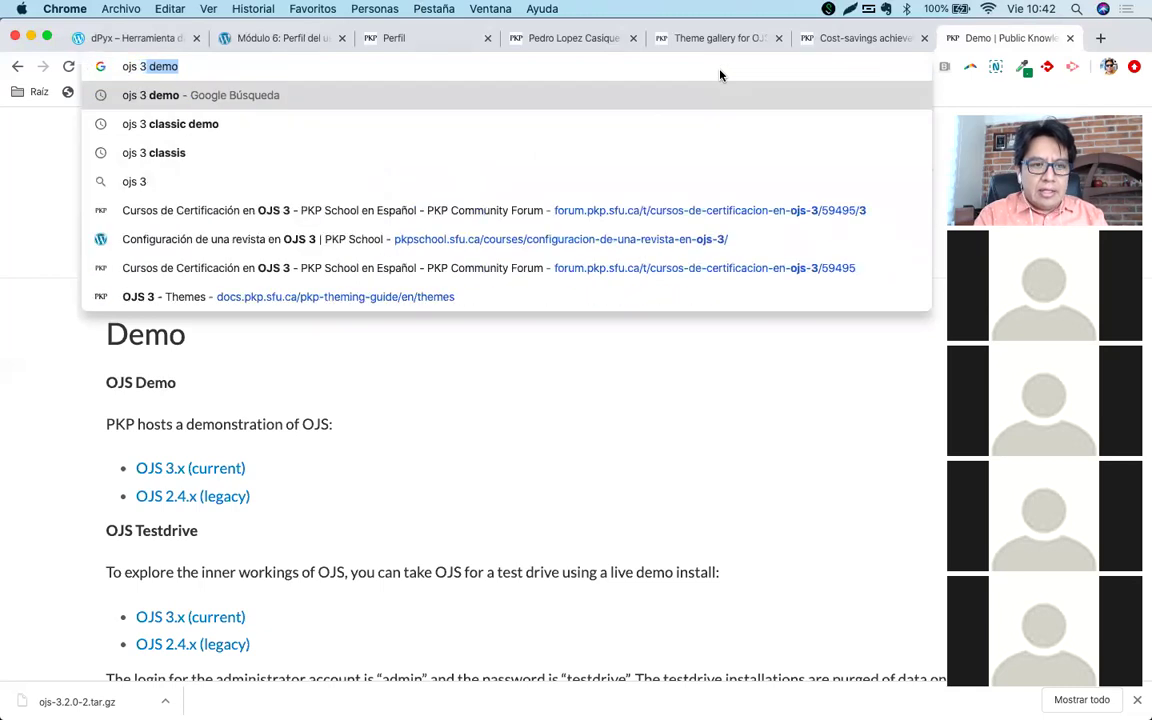
{"action": "type", "text": "orcid"}
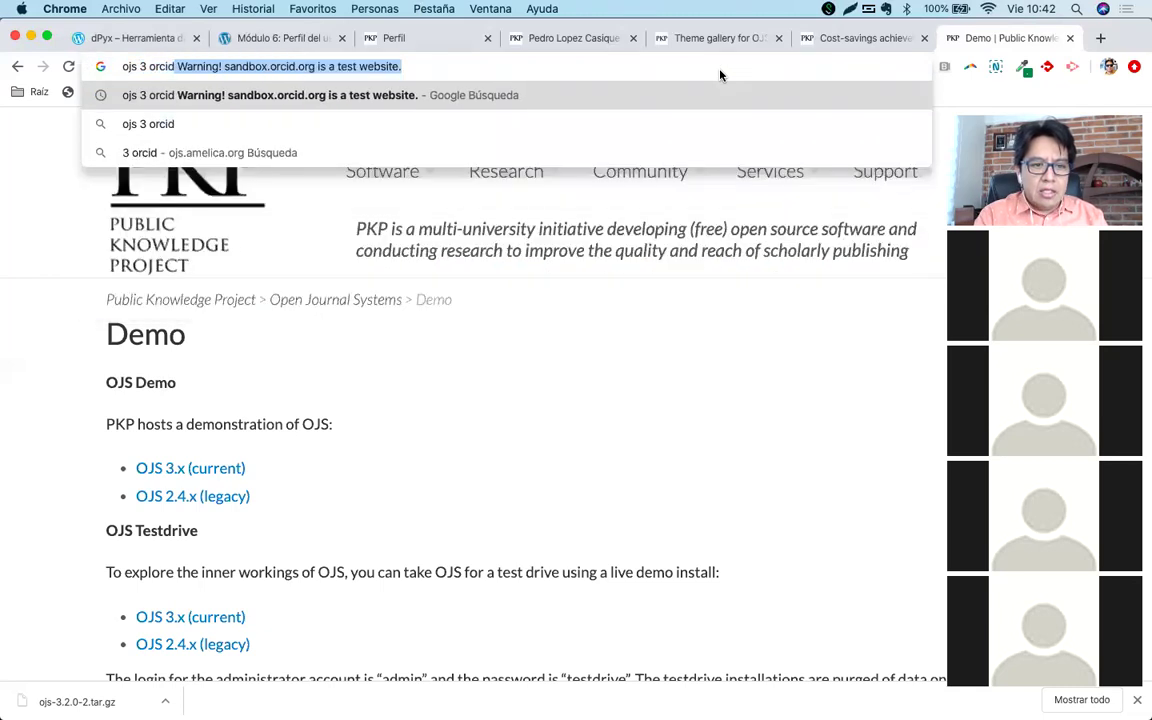
{"action": "key", "text": "Return"}
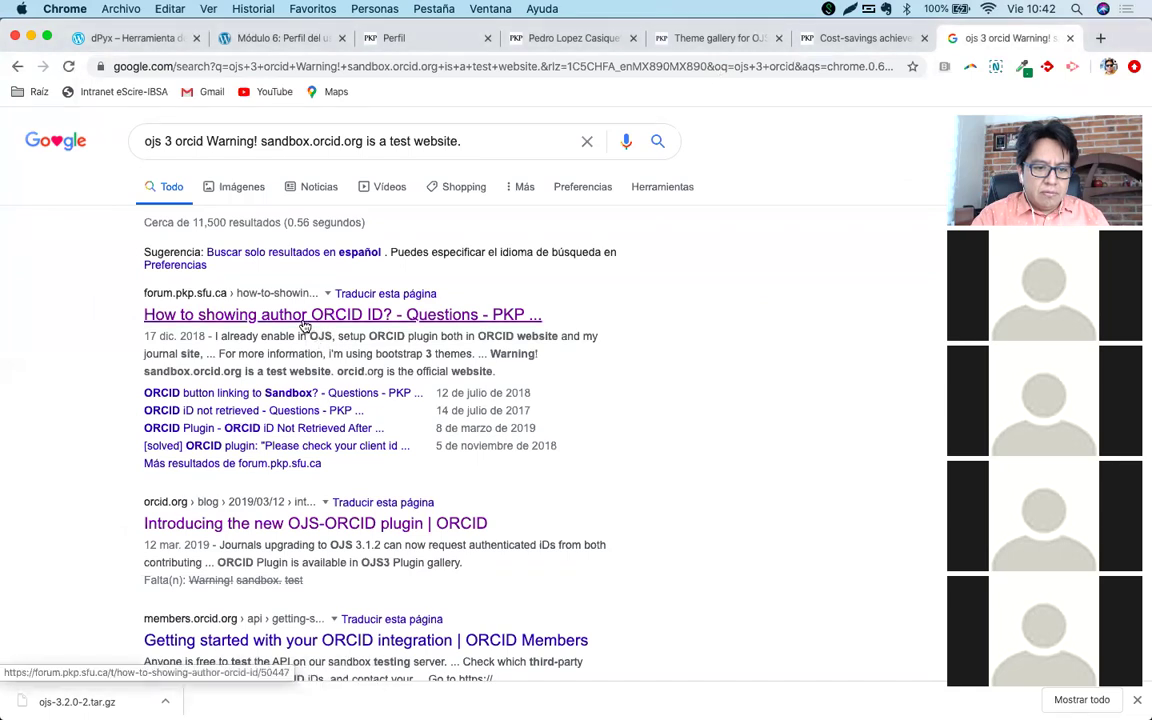
Step: Open the first result, the PKP forum ORCID thread, in a new tab
{"action": "right_click", "coordinate": [280, 314]}
{"action": "left_click", "coordinate": [300, 316]}
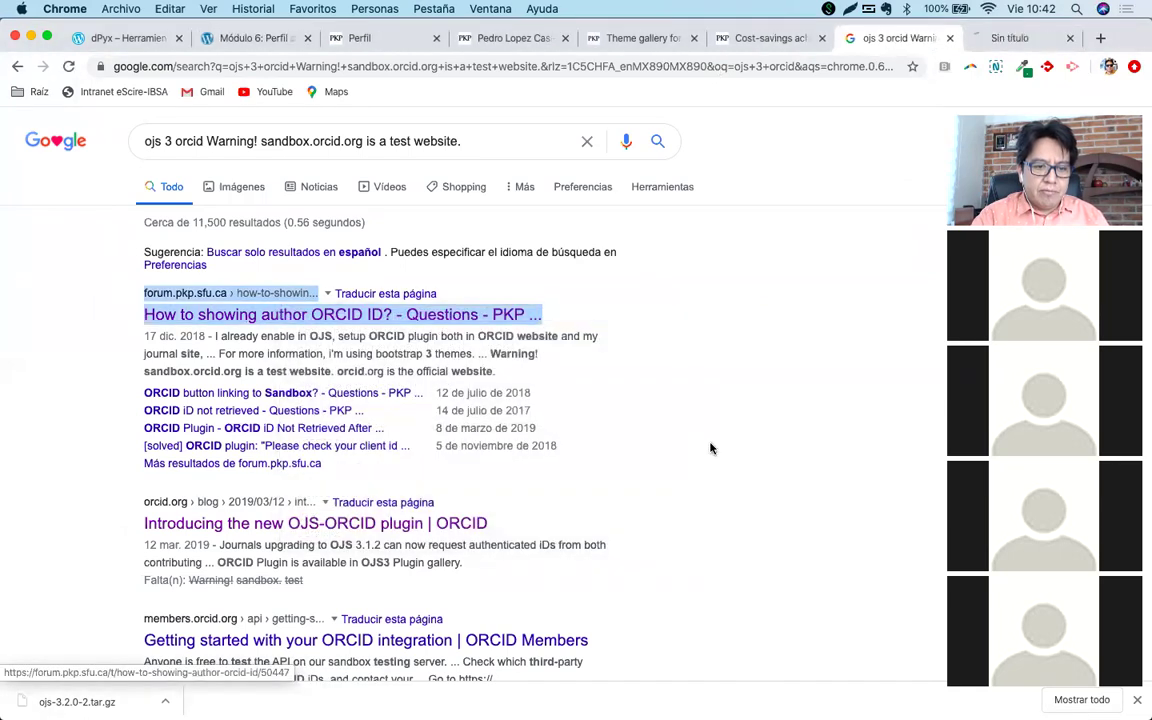
{"action": "scroll", "coordinate": [722, 445], "scroll_direction": "down", "scroll_amount": 5}
{"action": "scroll", "coordinate": [769, 442], "scroll_direction": "down", "scroll_amount": 3}
{"action": "scroll", "coordinate": [769, 442], "scroll_direction": "up", "scroll_amount": 8}
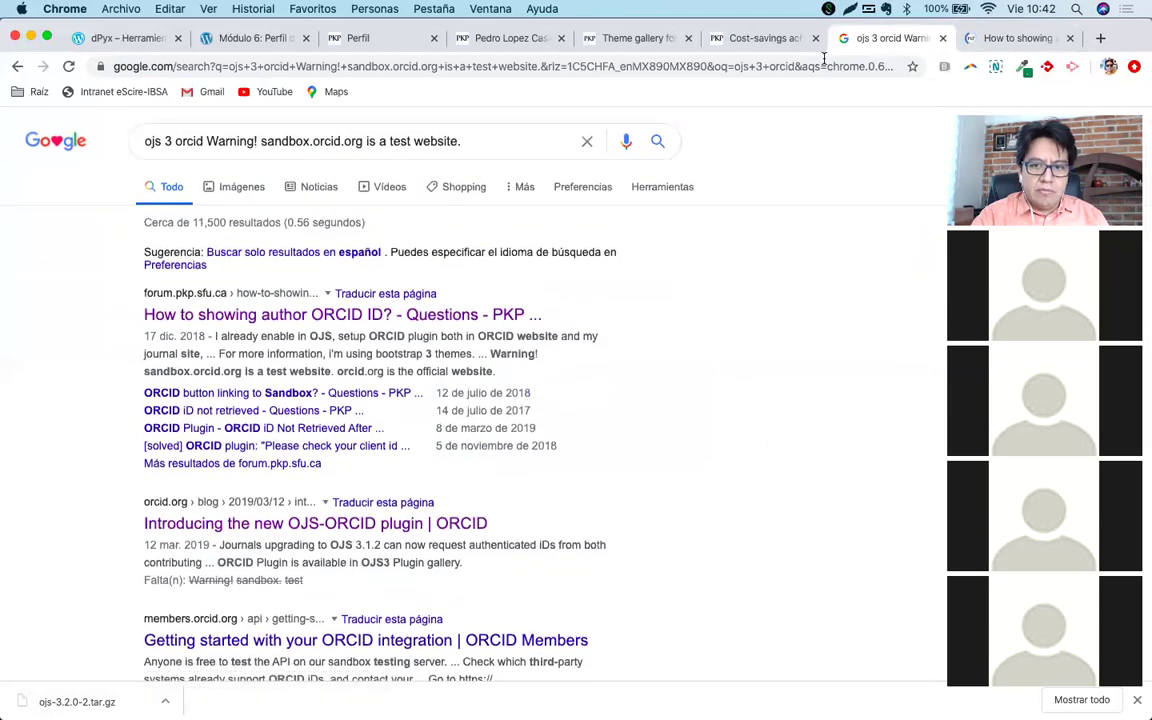
Step: Read through the 'How to showing author ORCID ID?' thread's August 2019 replies
{"action": "left_click", "coordinate": [996, 36]}
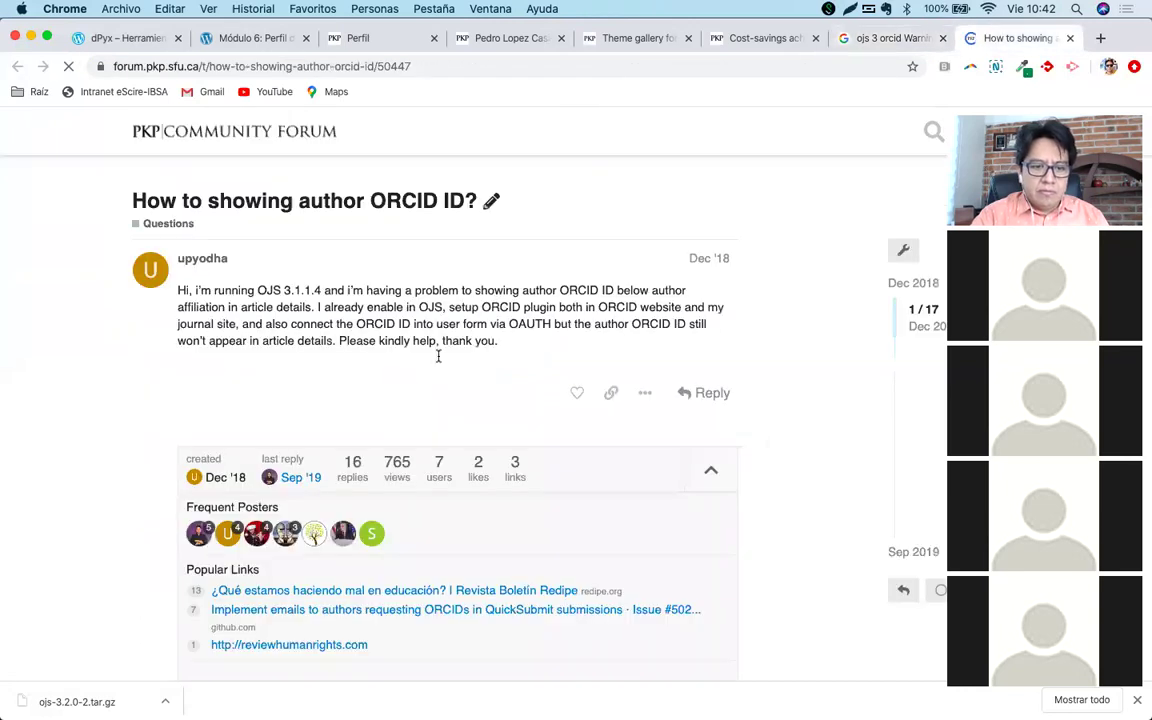
{"action": "scroll", "coordinate": [399, 386], "scroll_direction": "down", "scroll_amount": 5}
{"action": "scroll", "coordinate": [104, 474], "scroll_direction": "down", "scroll_amount": 8}
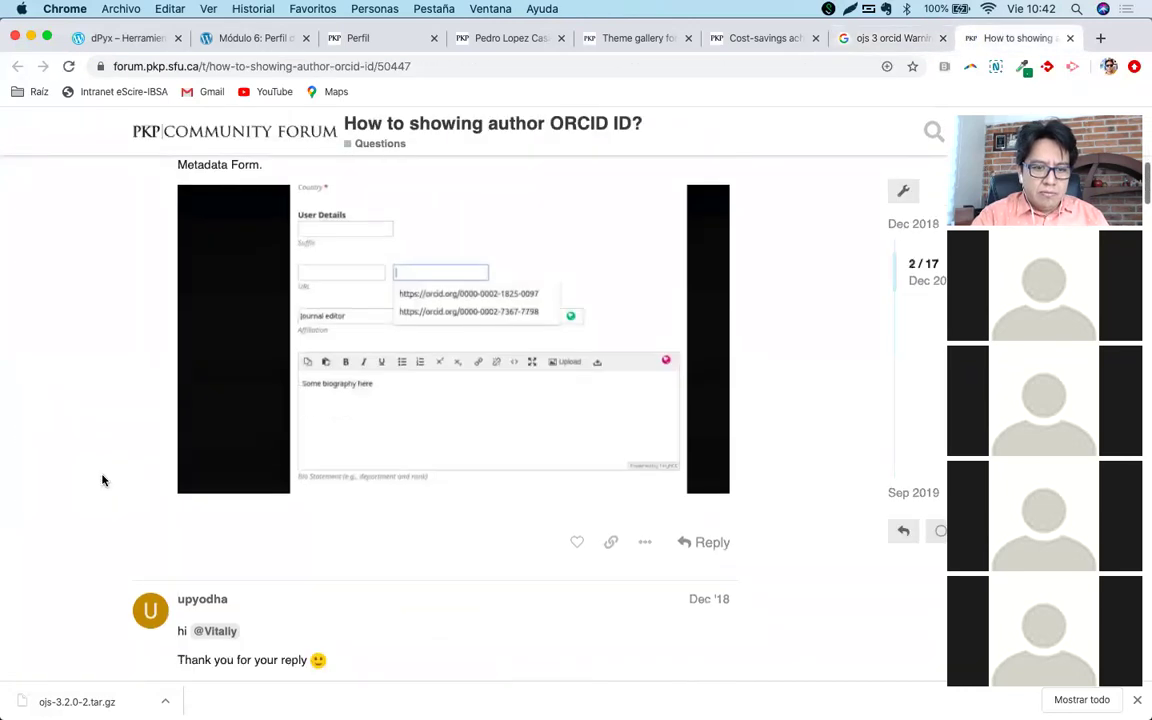
{"action": "scroll", "coordinate": [102, 480], "scroll_direction": "down", "scroll_amount": 3}
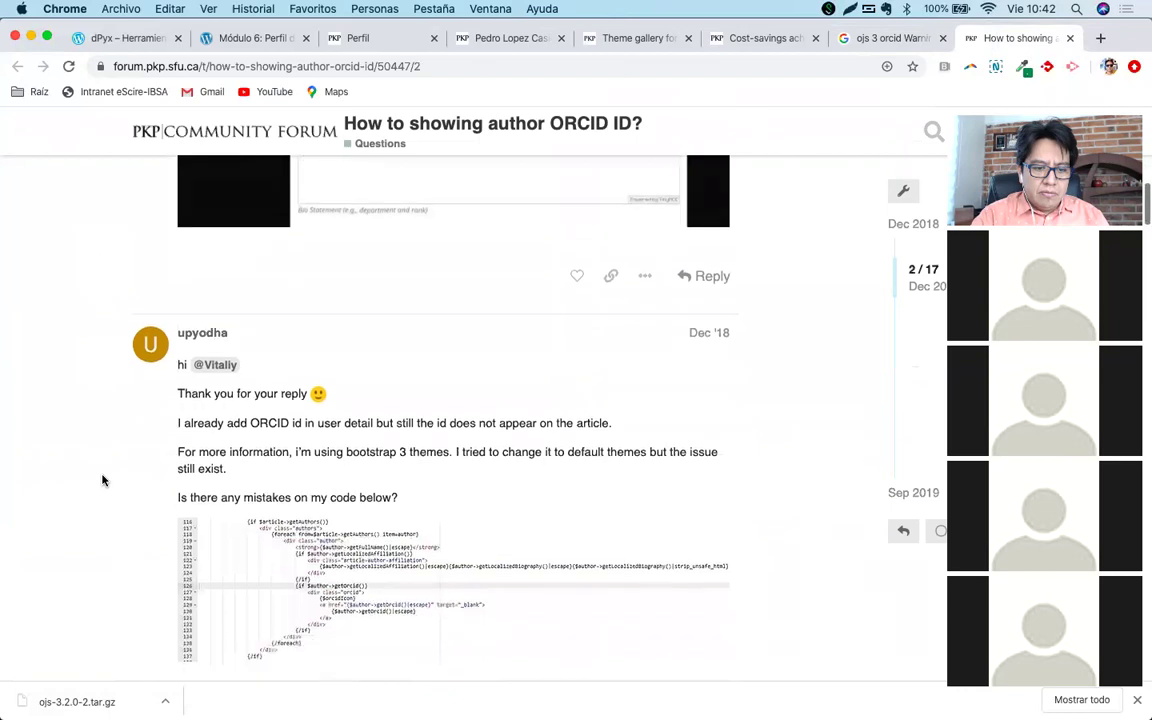
{"action": "scroll", "coordinate": [102, 480], "scroll_direction": "down", "scroll_amount": 10}
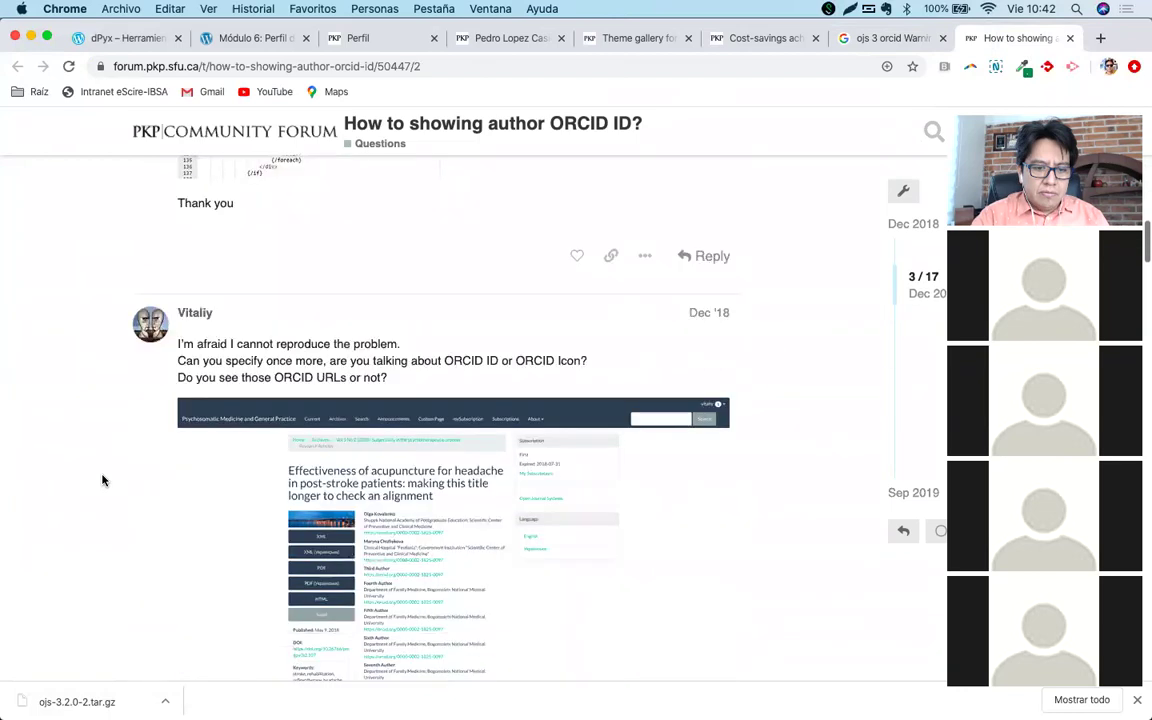
{"action": "scroll", "coordinate": [102, 480], "scroll_direction": "down", "scroll_amount": 10}
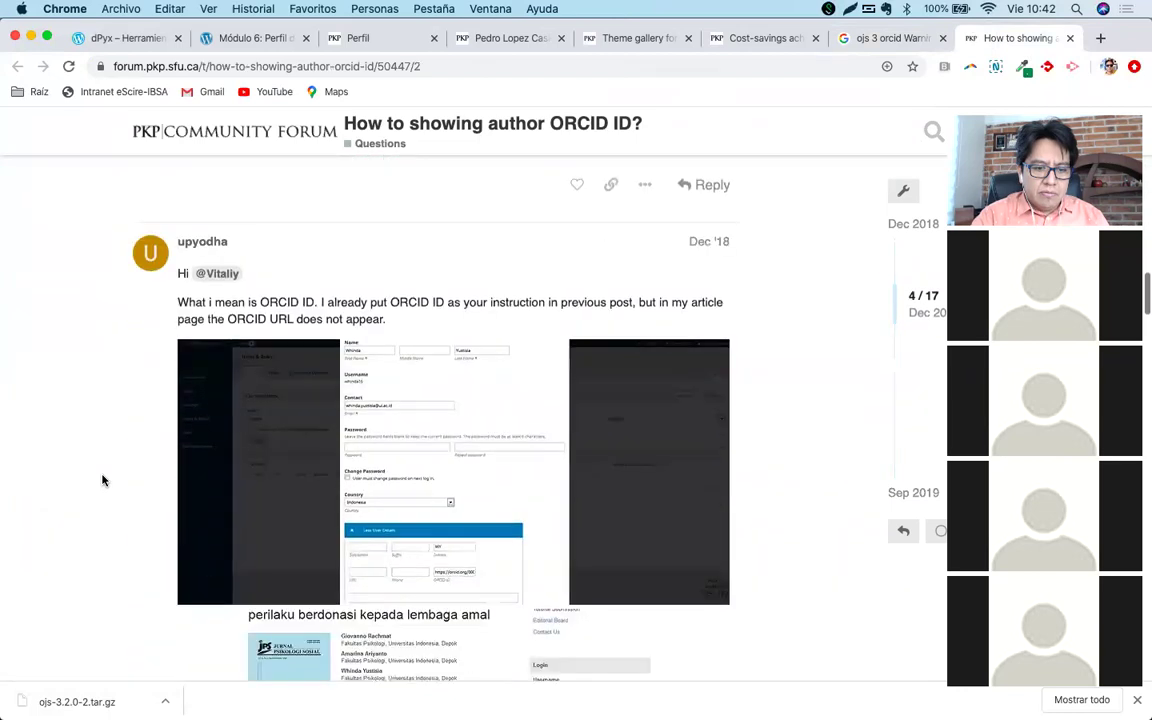
{"action": "scroll", "coordinate": [102, 480], "scroll_direction": "down", "scroll_amount": 5}
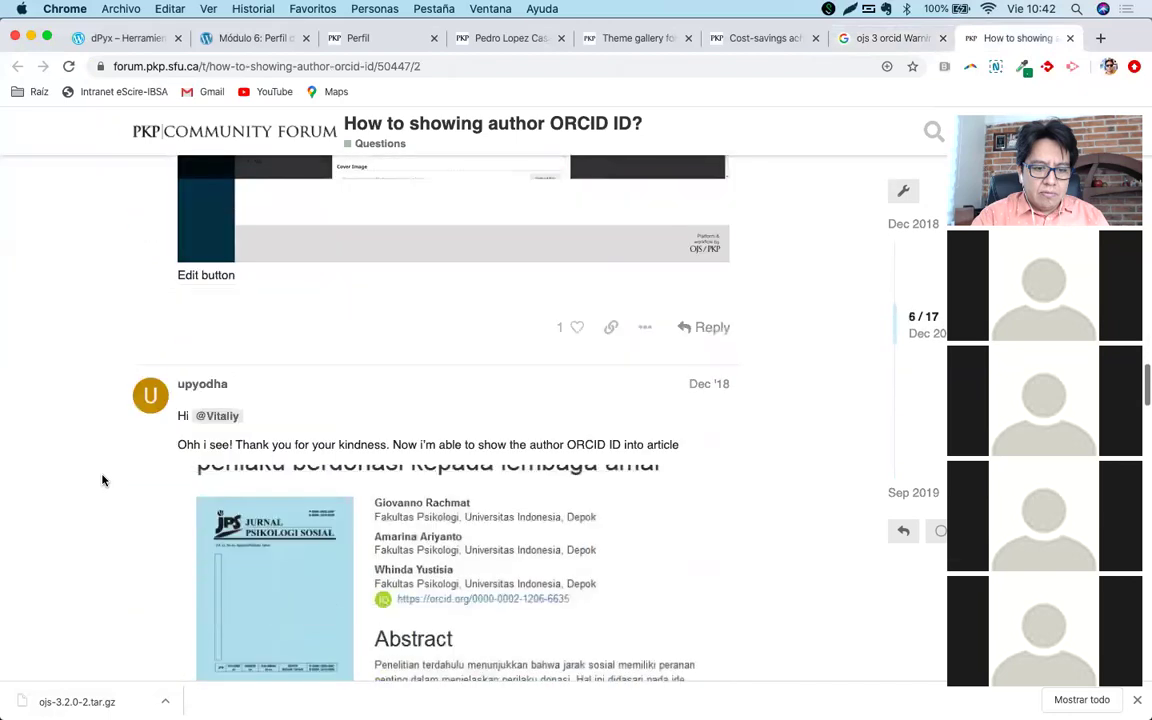
{"action": "scroll", "coordinate": [102, 480], "scroll_direction": "down", "scroll_amount": 5}
{"action": "scroll", "coordinate": [102, 480], "scroll_direction": "down", "scroll_amount": 5}
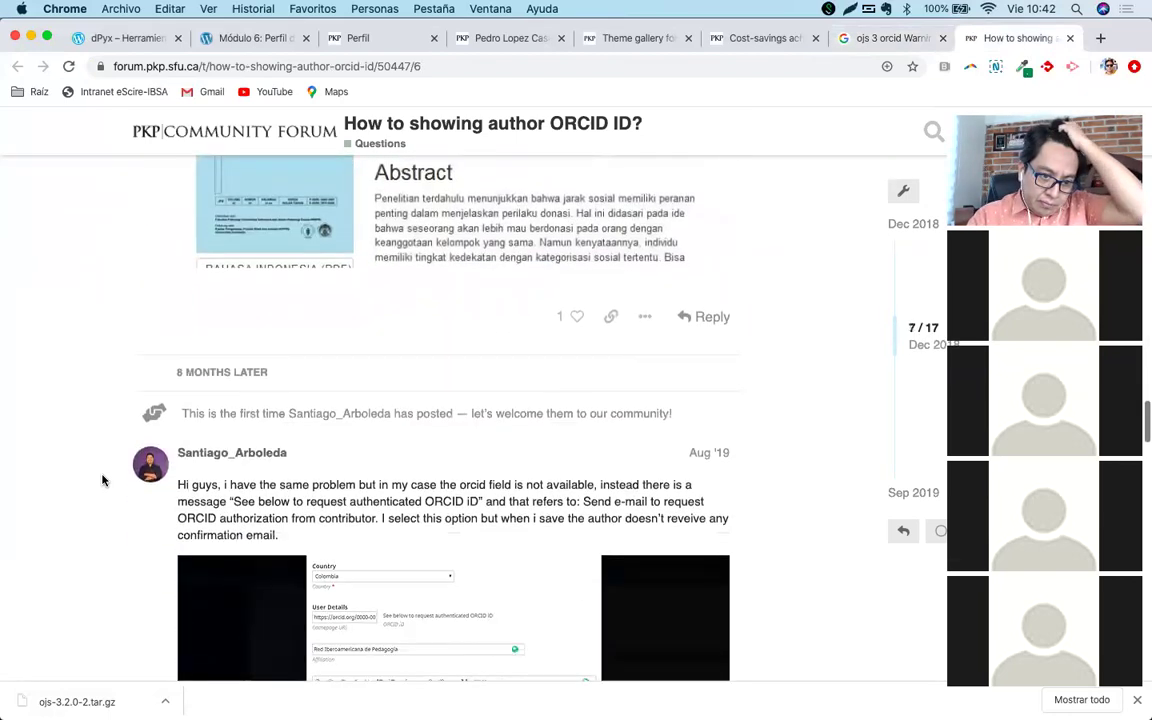
{"action": "scroll", "coordinate": [102, 480], "scroll_direction": "down", "scroll_amount": 5}
{"action": "scroll", "coordinate": [102, 480], "scroll_direction": "down", "scroll_amount": 3}
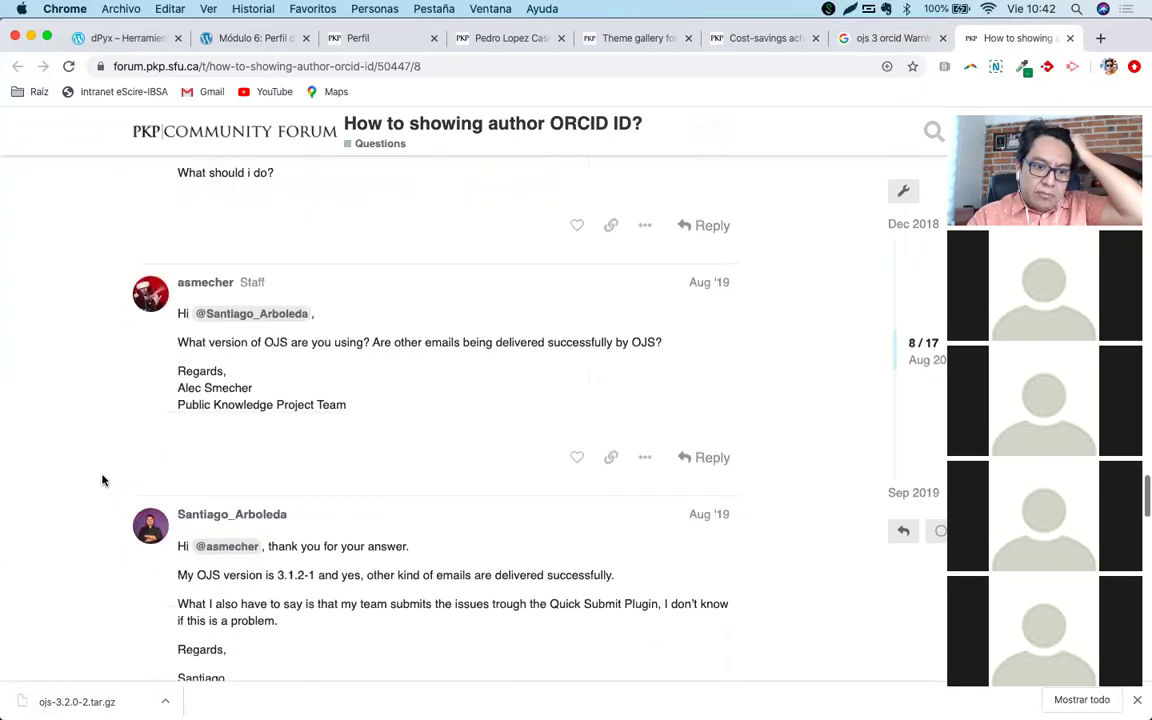
{"action": "scroll", "coordinate": [102, 480], "scroll_direction": "up", "scroll_amount": 10}
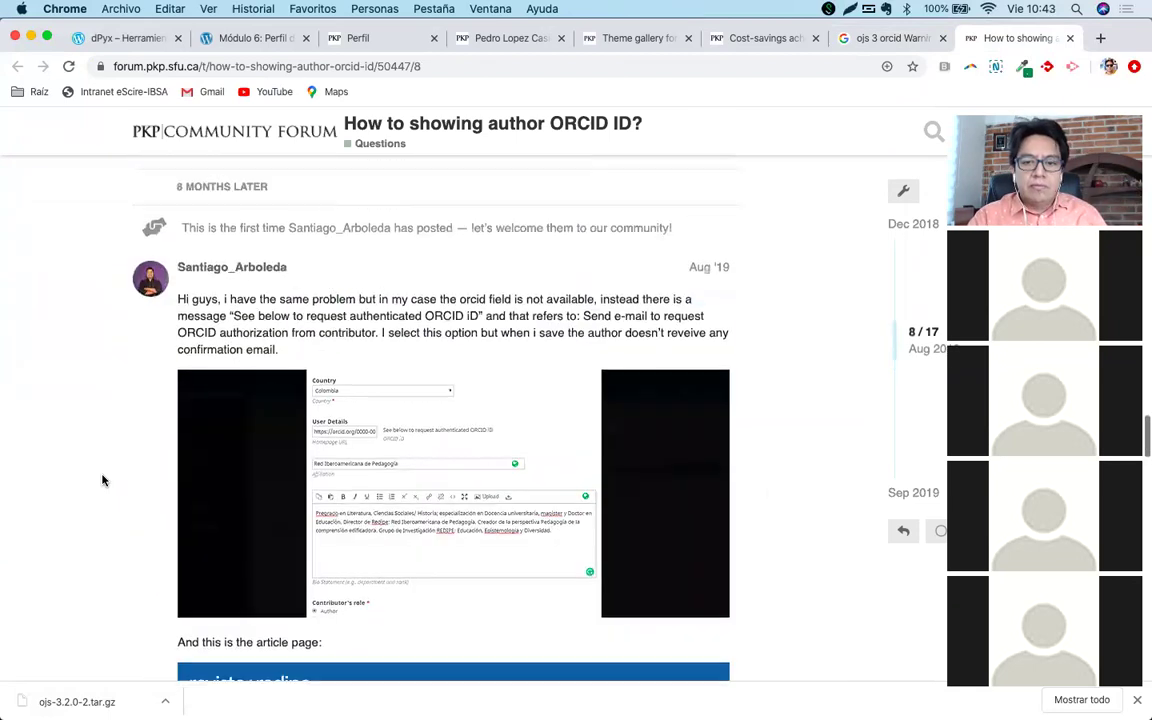
Step: On the Cost-savings demo article, dismiss the author biography and open the author's ORCID record
{"action": "left_click", "coordinate": [763, 37]}
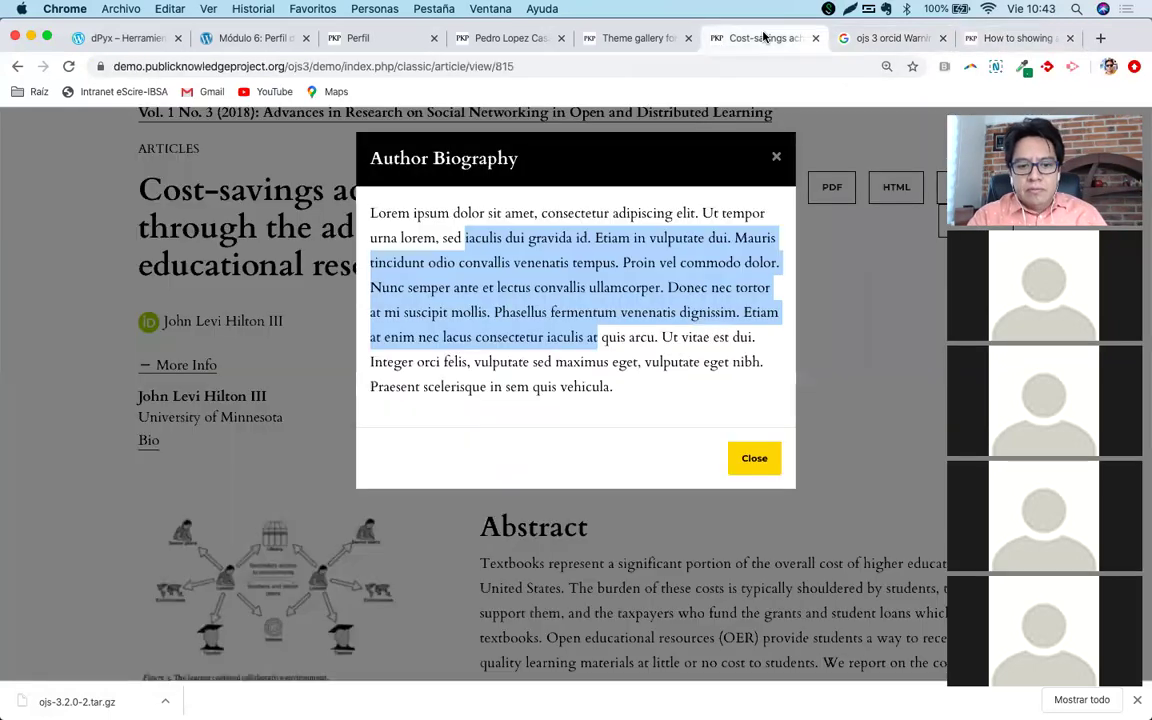
{"action": "left_click", "coordinate": [776, 157]}
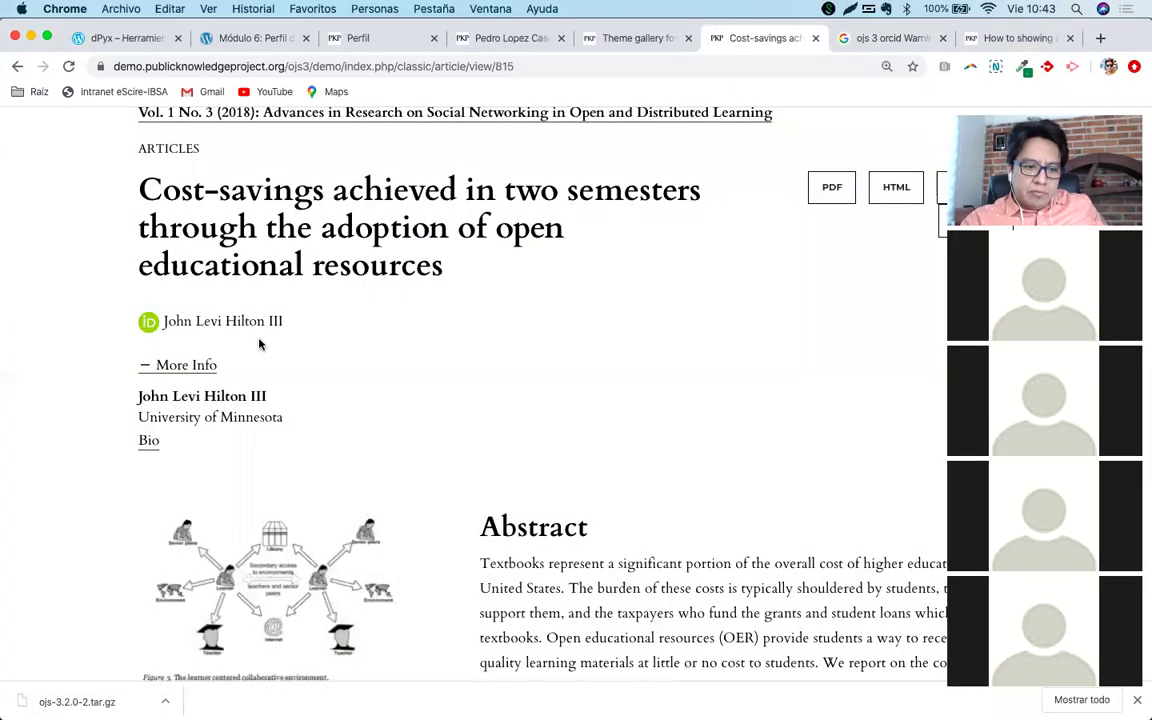
{"action": "left_click", "coordinate": [147, 325]}
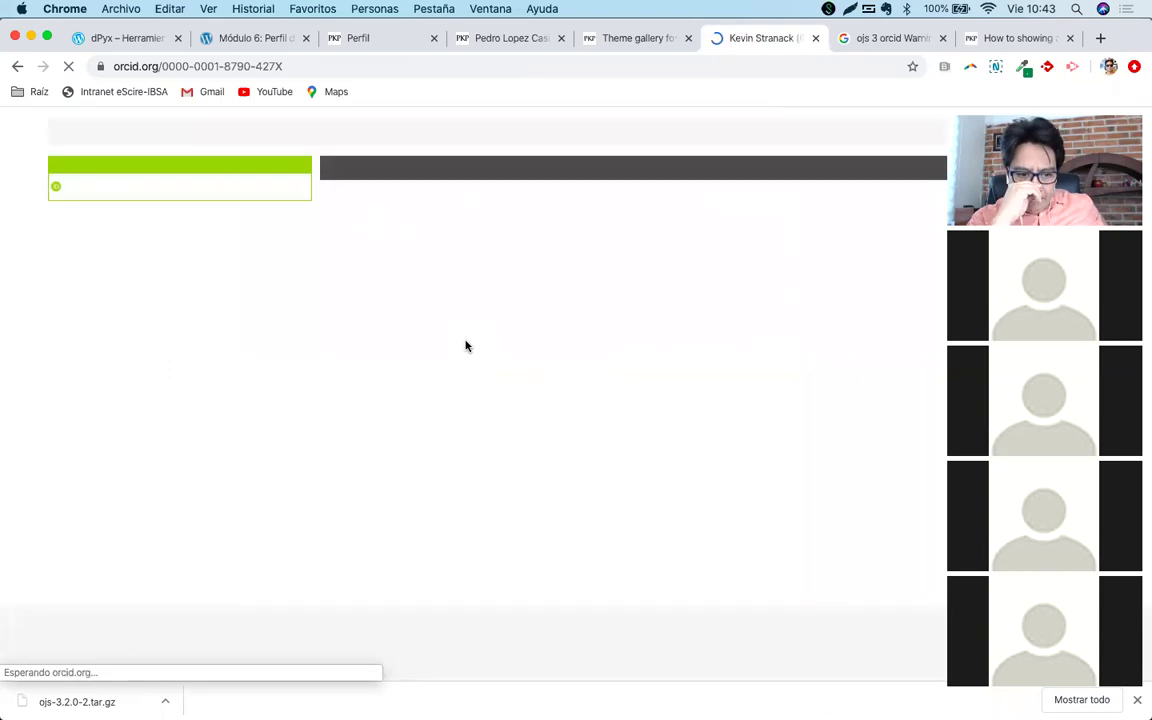
Step: Rerun the Google search as 'ojs 3 orcid sandbox.orcid.org is a test website'
{"action": "left_click", "coordinate": [872, 40]}
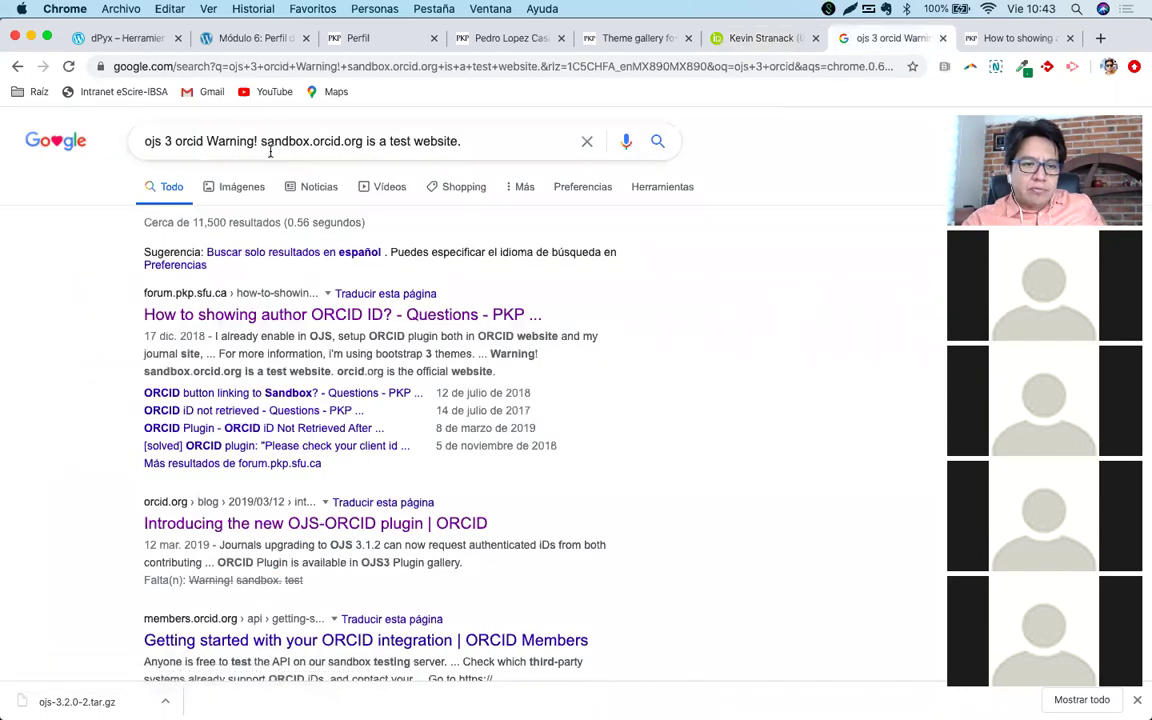
{"action": "double_click", "coordinate": [226, 141]}
{"action": "key", "text": "BackSpace"}
{"action": "key", "text": "Delete"}
{"action": "key", "text": "Delete"}
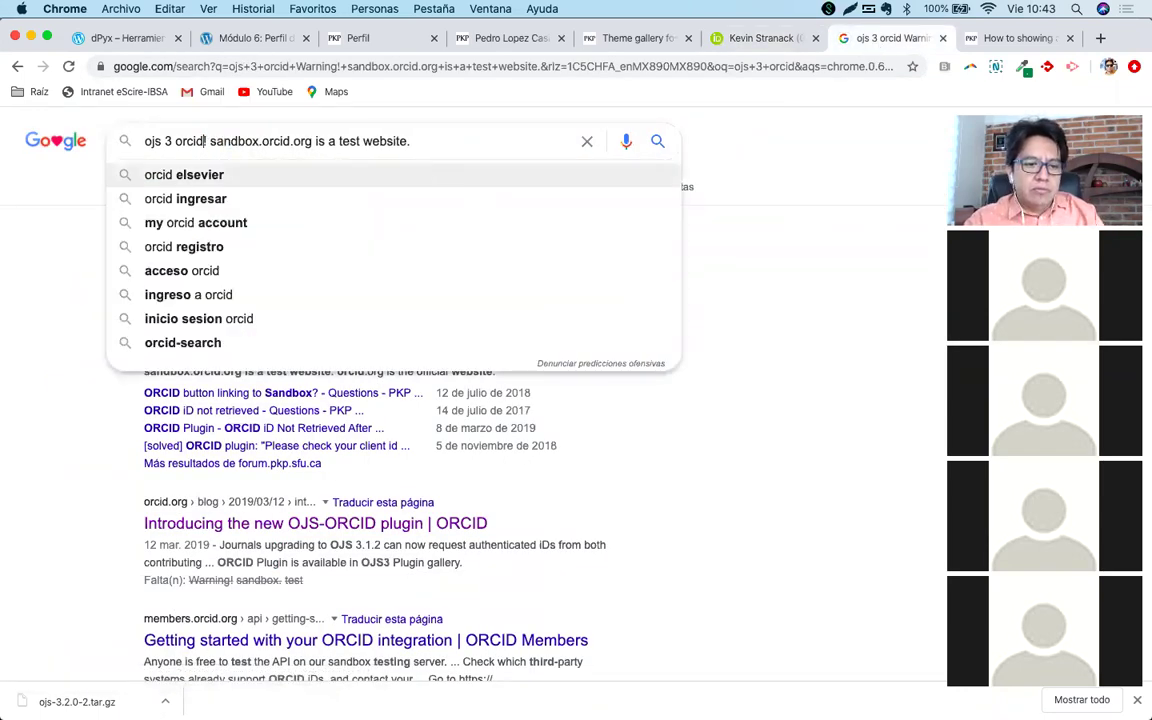
{"action": "key", "text": "End"}
{"action": "key", "text": "BackSpace"}
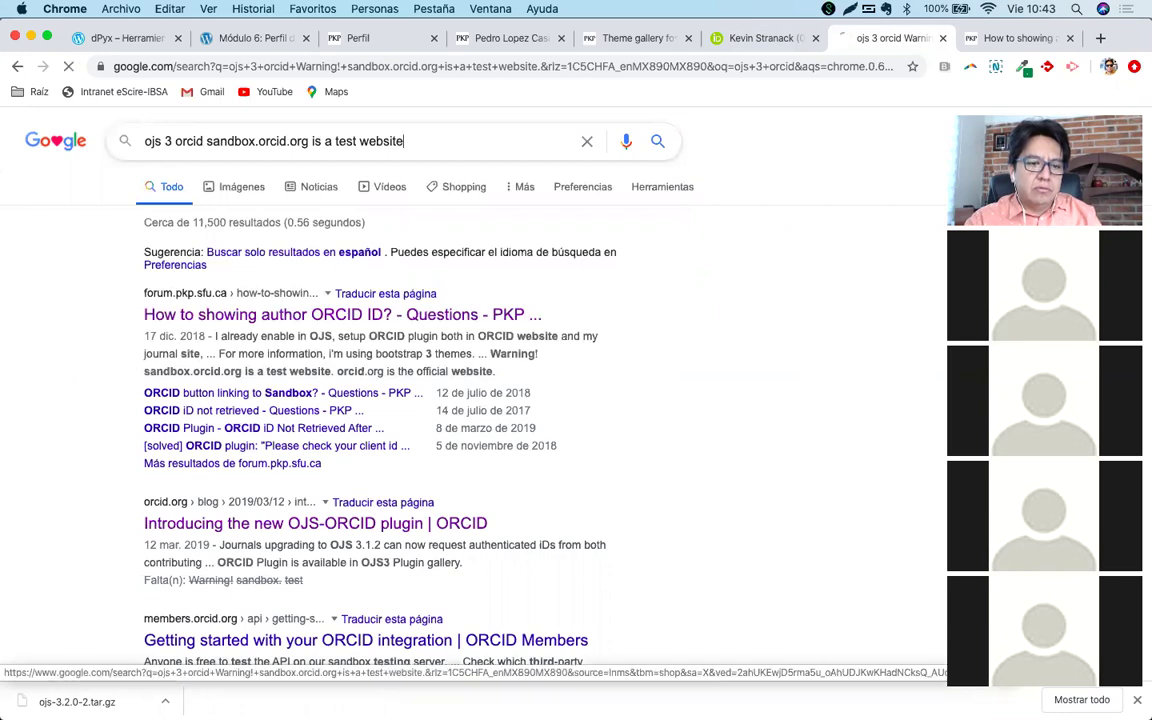
{"action": "key", "text": "Return"}
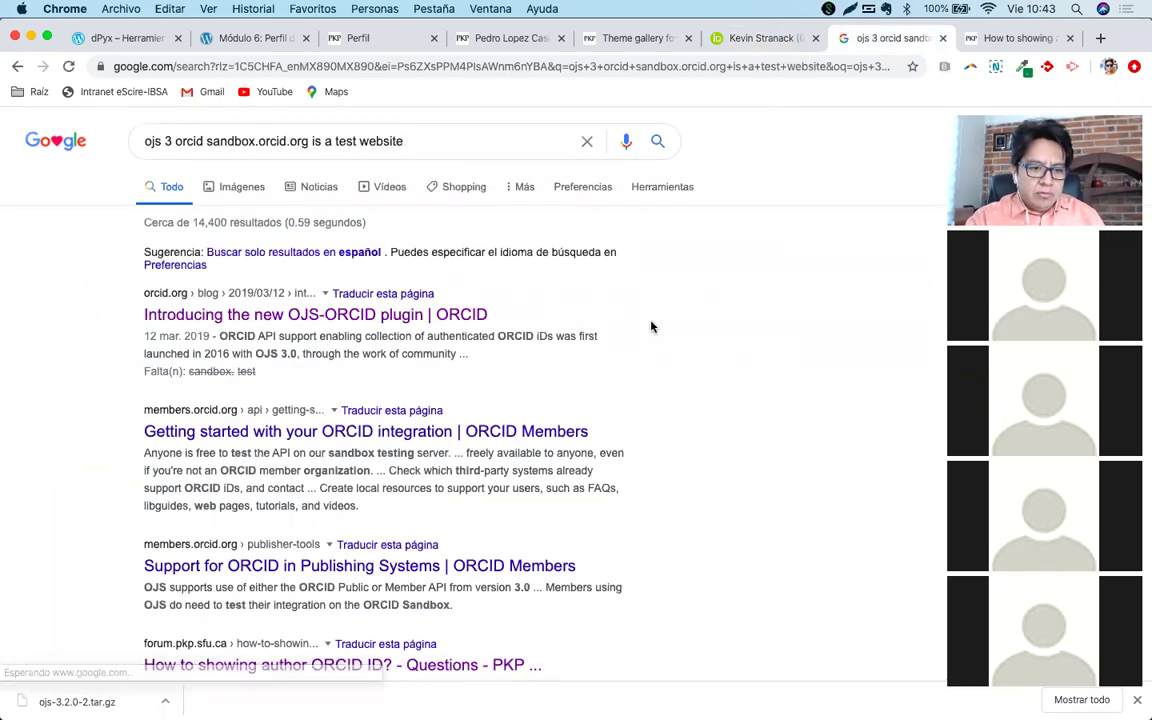
Step: Scan the trimmed query's roughly 14,400 results, then close the PKP forum thread tab
{"action": "scroll", "coordinate": [650, 326], "scroll_direction": "down", "scroll_amount": 5}
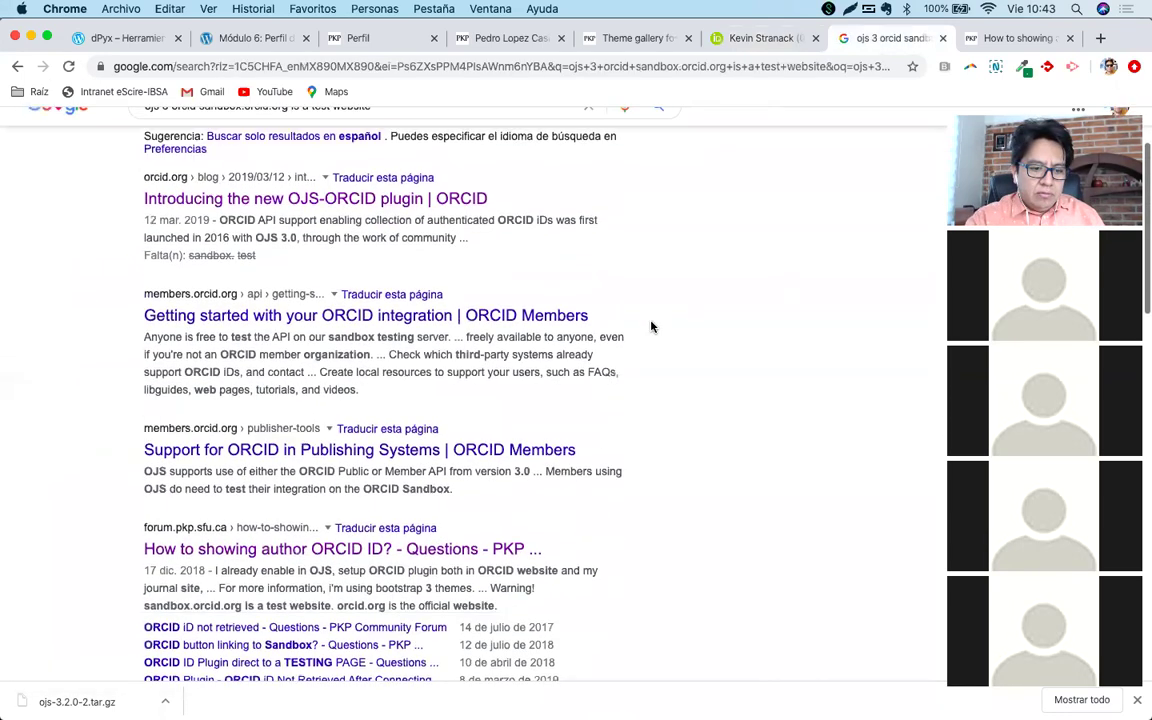
{"action": "scroll", "coordinate": [650, 326], "scroll_direction": "down", "scroll_amount": 1}
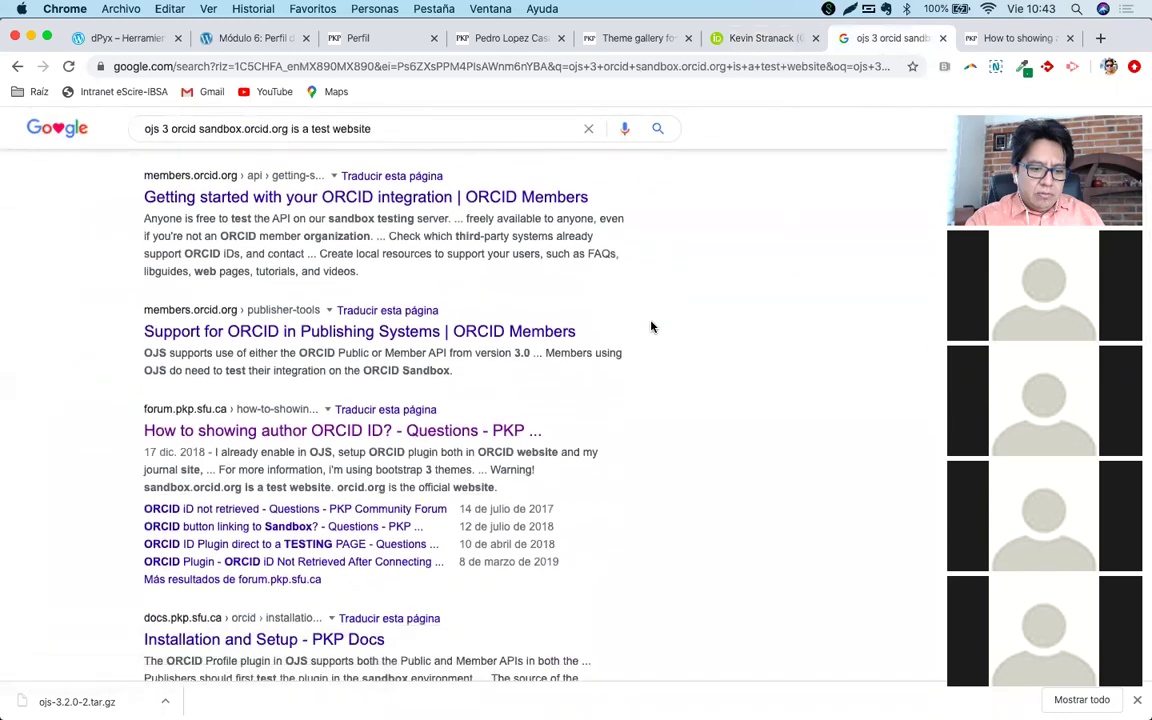
{"action": "scroll", "coordinate": [651, 326], "scroll_direction": "up", "scroll_amount": 5}
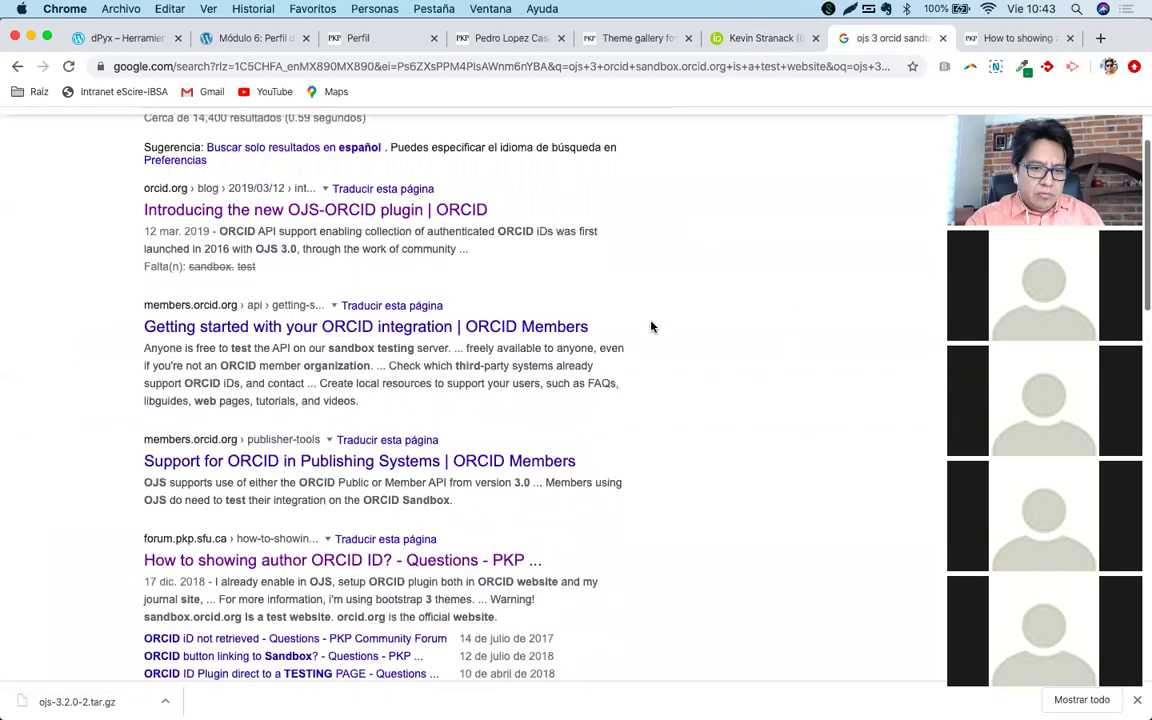
{"action": "scroll", "coordinate": [746, 352], "scroll_direction": "down", "scroll_amount": 10}
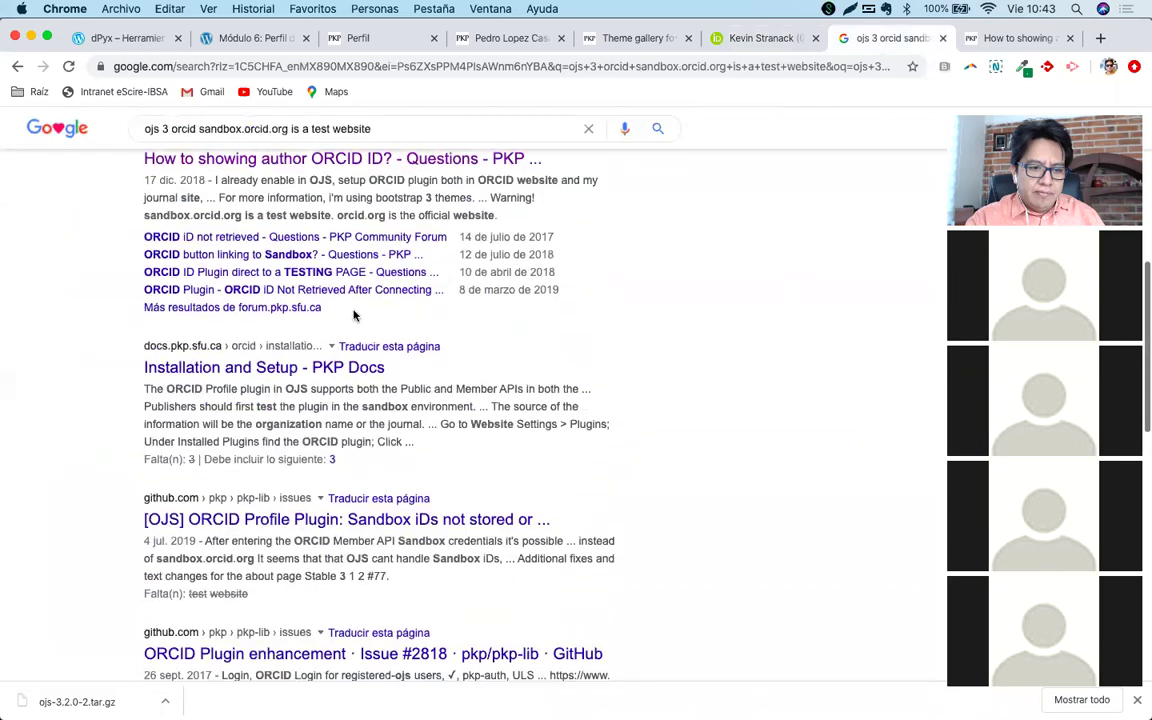
{"action": "left_click", "coordinate": [1055, 38]}
{"action": "left_click", "coordinate": [1068, 38]}
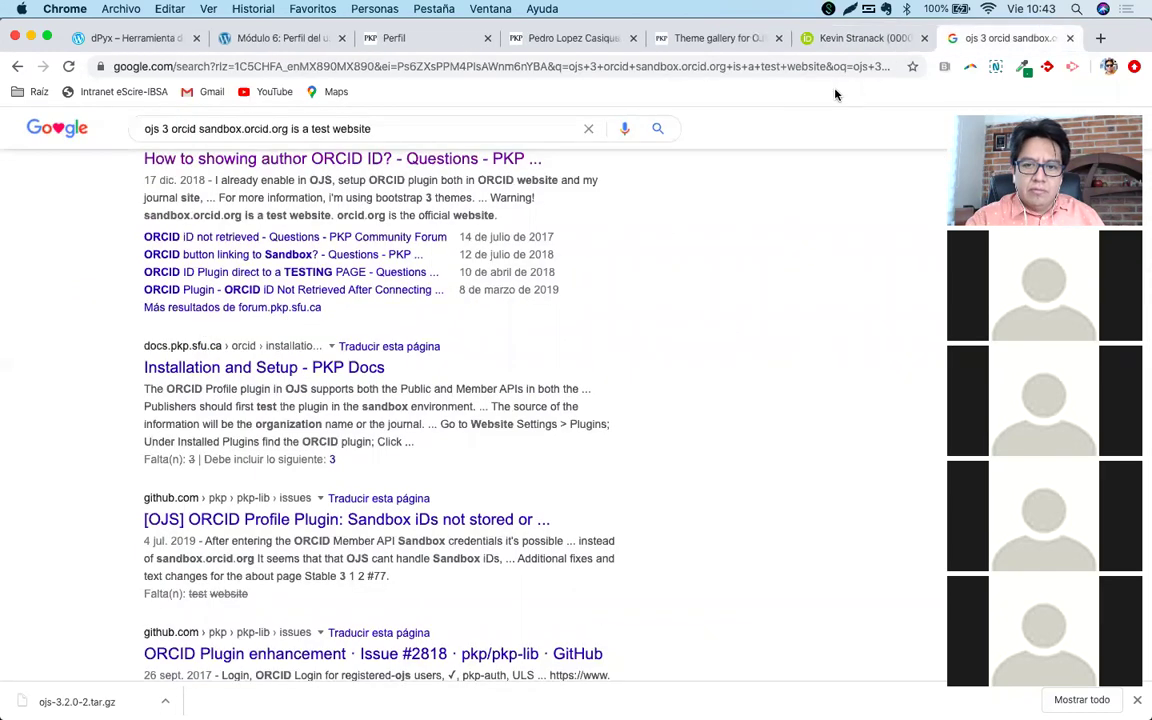
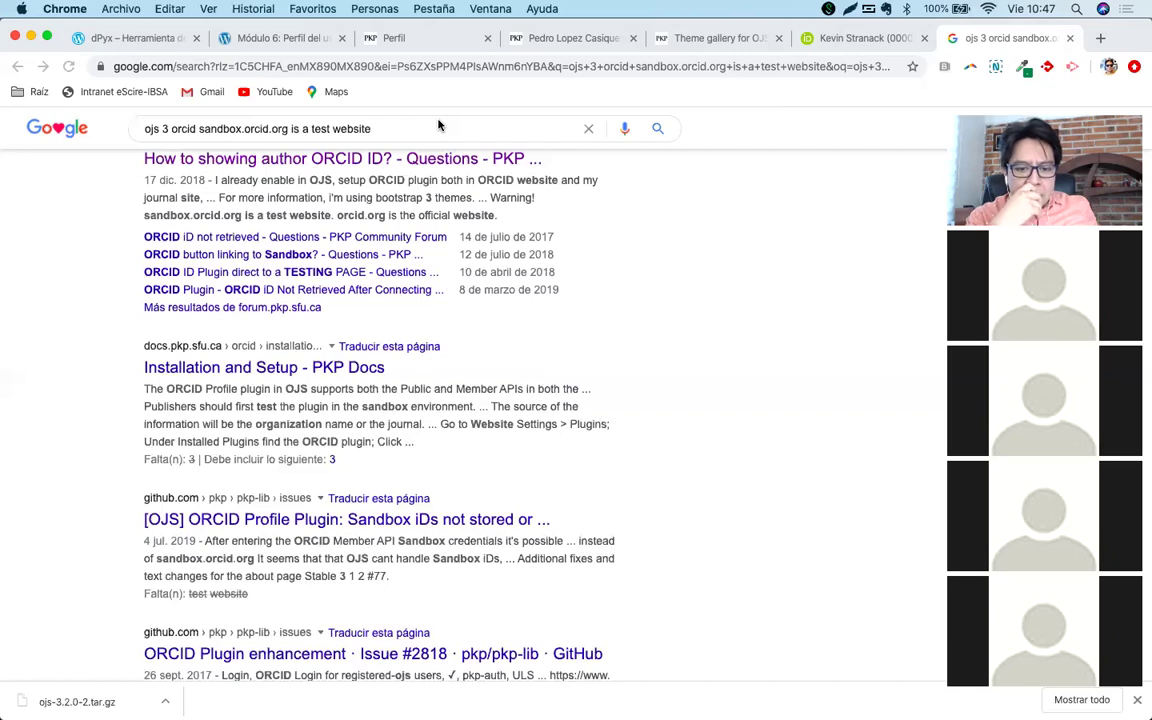
Step: Leave the ORCID sandbox search results and return to the OJS Perfil page
{"action": "left_click", "coordinate": [741, 107]}
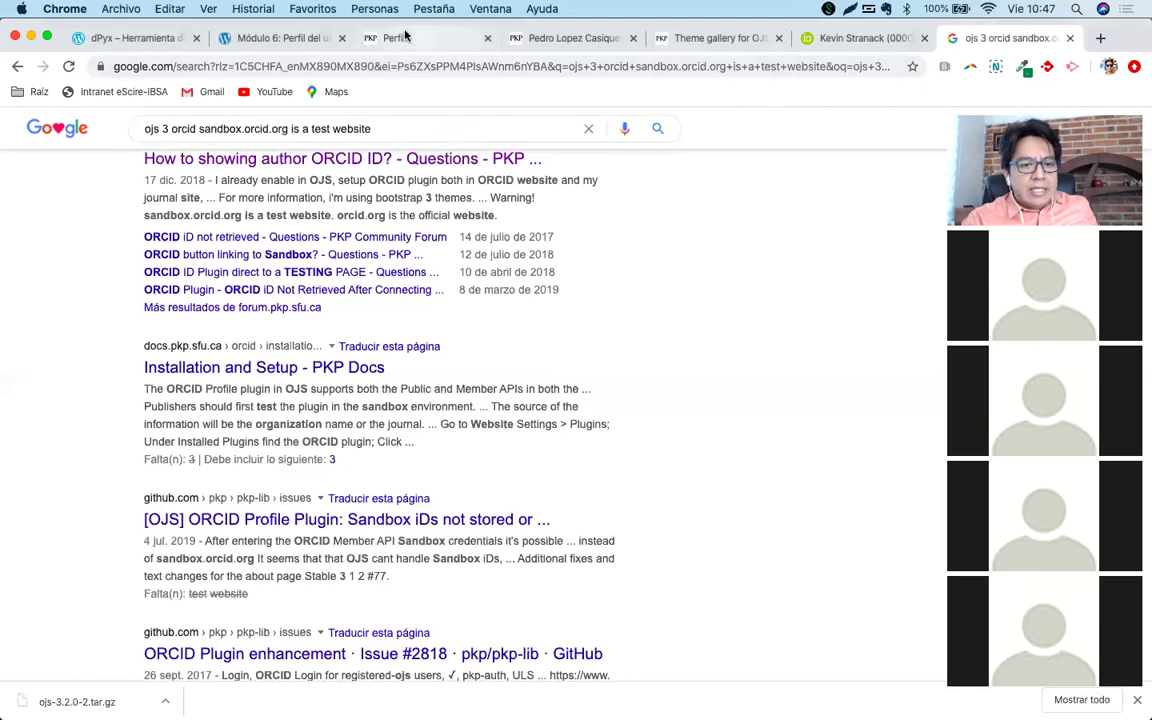
{"action": "left_click", "coordinate": [360, 40]}
{"action": "left_click", "coordinate": [484, 358]}
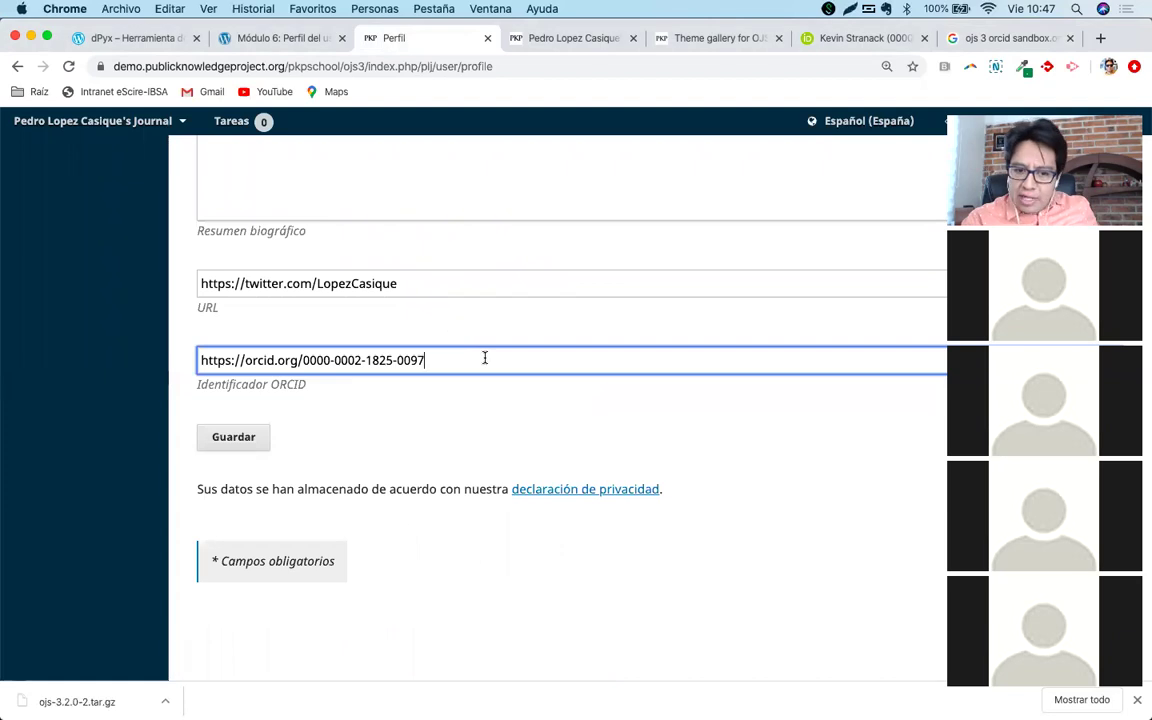
{"action": "key", "text": "super+Left"}
{"action": "key", "text": "Right"}
{"action": "key", "text": "Right"}
{"action": "key", "text": "Right"}
{"action": "key", "text": "Right"}
{"action": "key", "text": "Right"}
{"action": "key", "text": "BackSpace"}
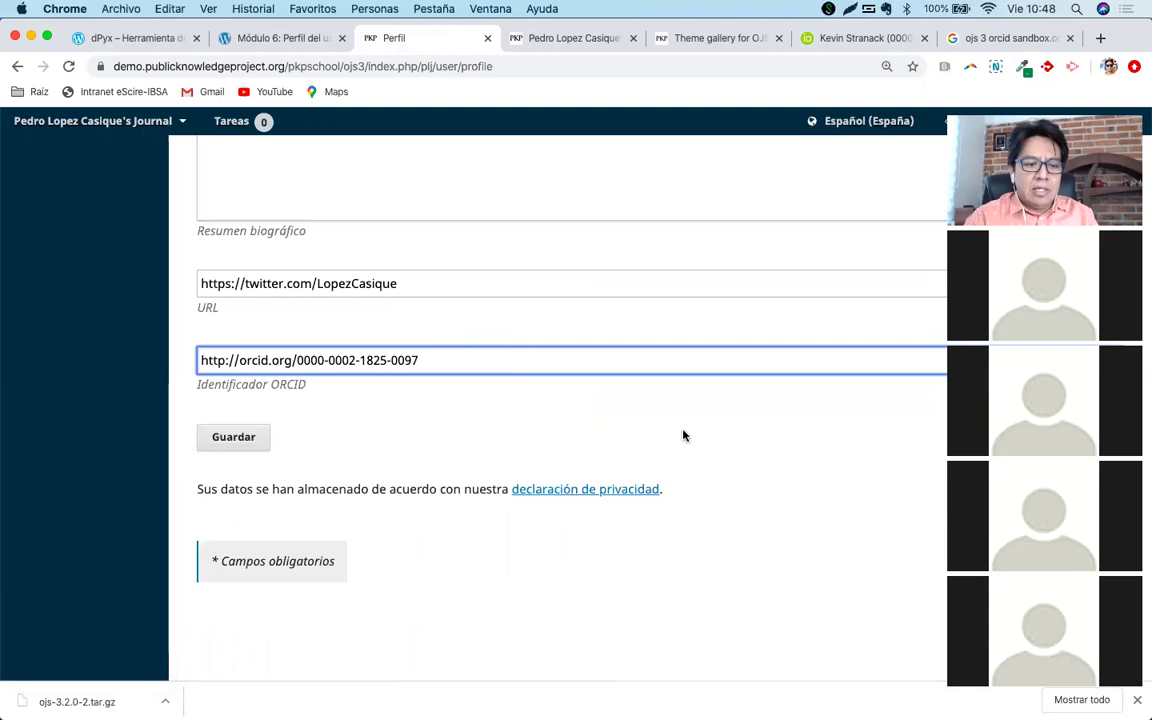
{"action": "type", "text": "s"}
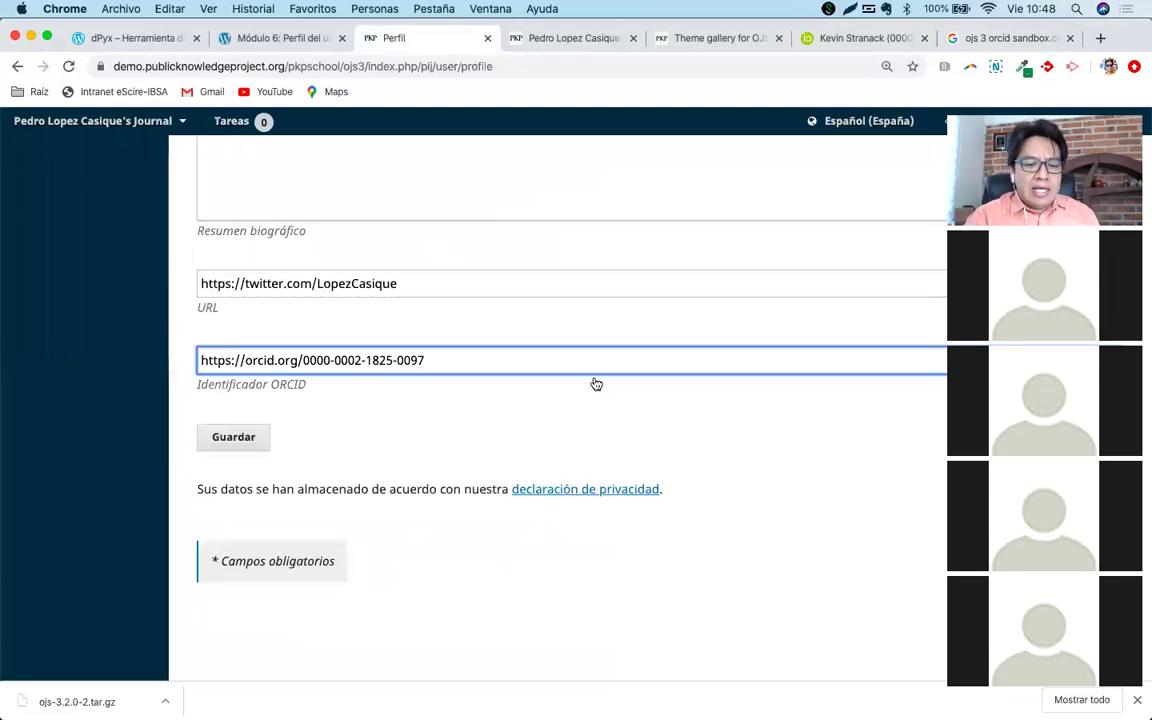
{"action": "key", "text": "BackSpace"}
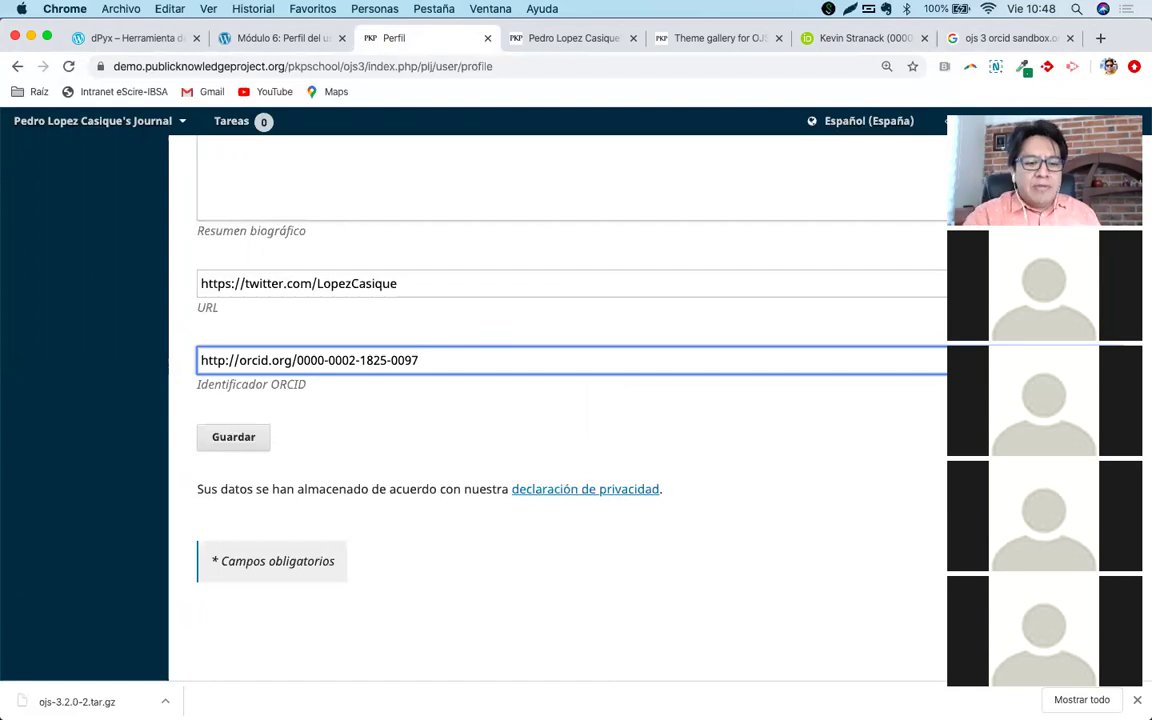
{"action": "type", "text": "s"}
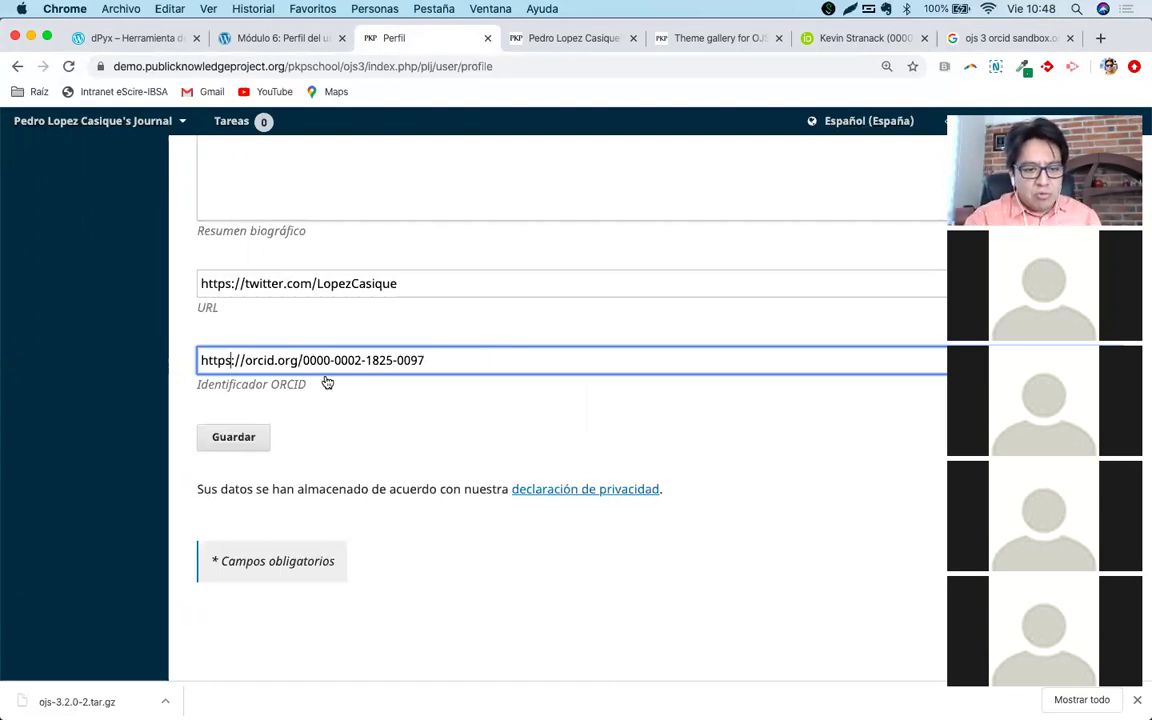
{"action": "left_click_drag", "start_coordinate": [302, 360], "coordinate": [454, 361]}
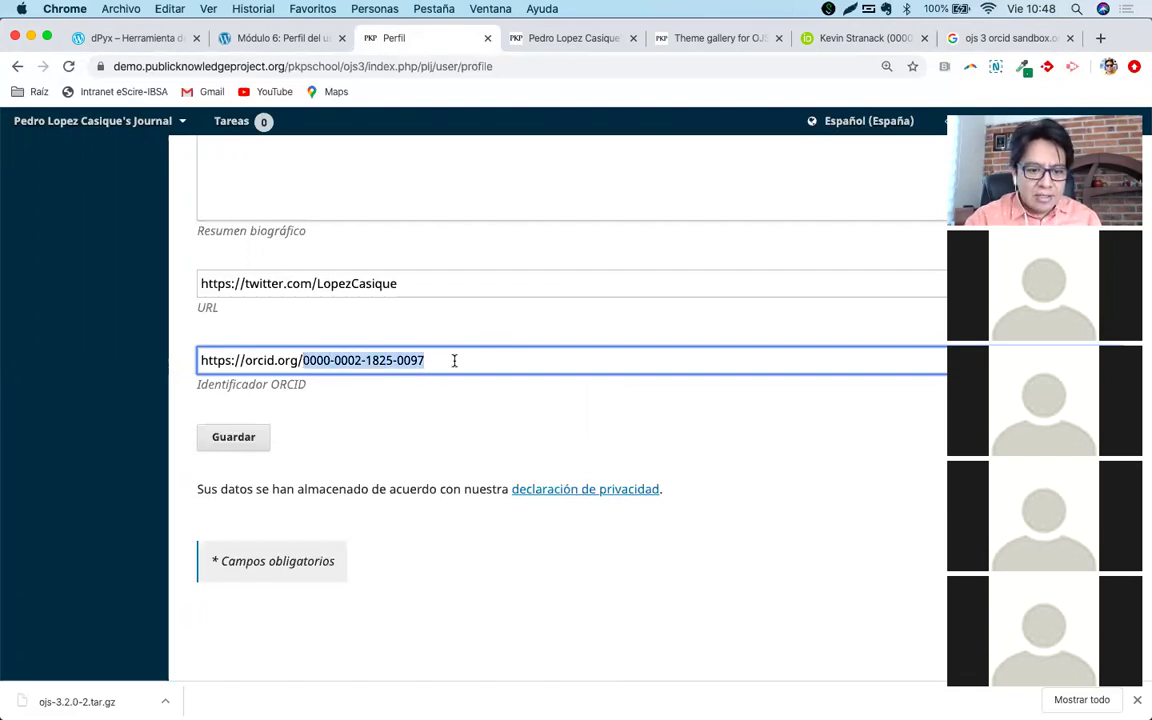
{"action": "left_click", "coordinate": [454, 361]}
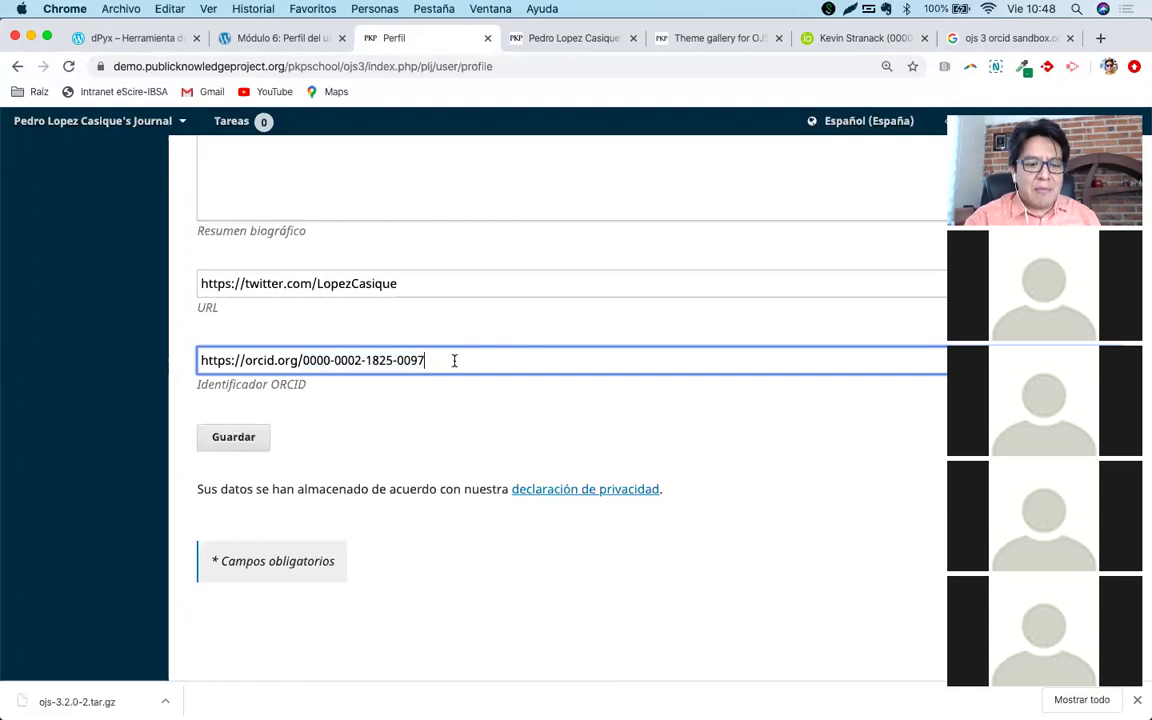
{"action": "left_click", "coordinate": [231, 360]}
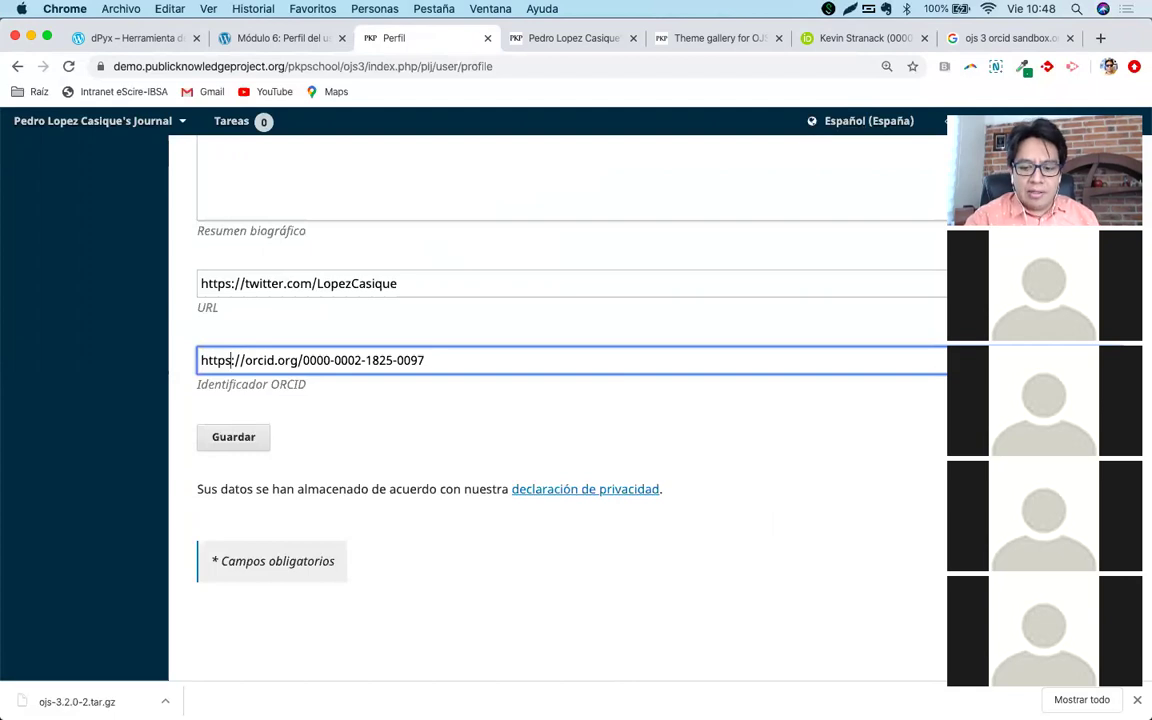
{"action": "key", "text": "Return"}
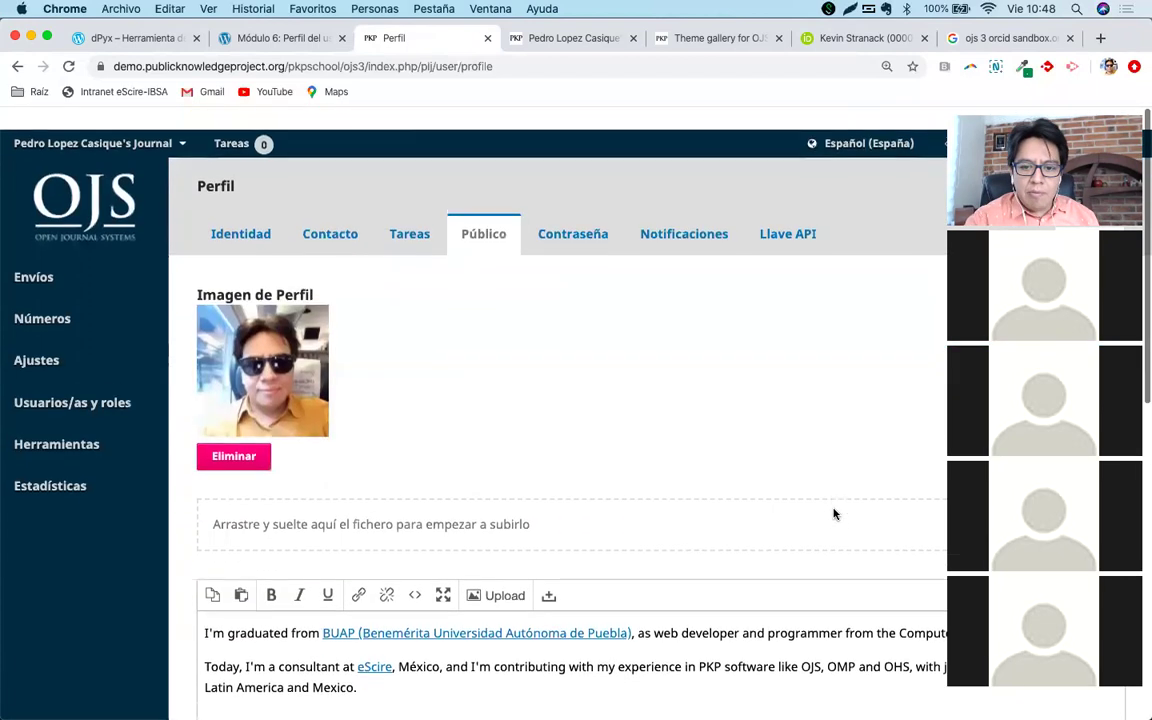
Step: Inspect the Contraseña current, new and repeat password fields, then show the Notificaciones preferences
{"action": "left_click", "coordinate": [563, 214]}
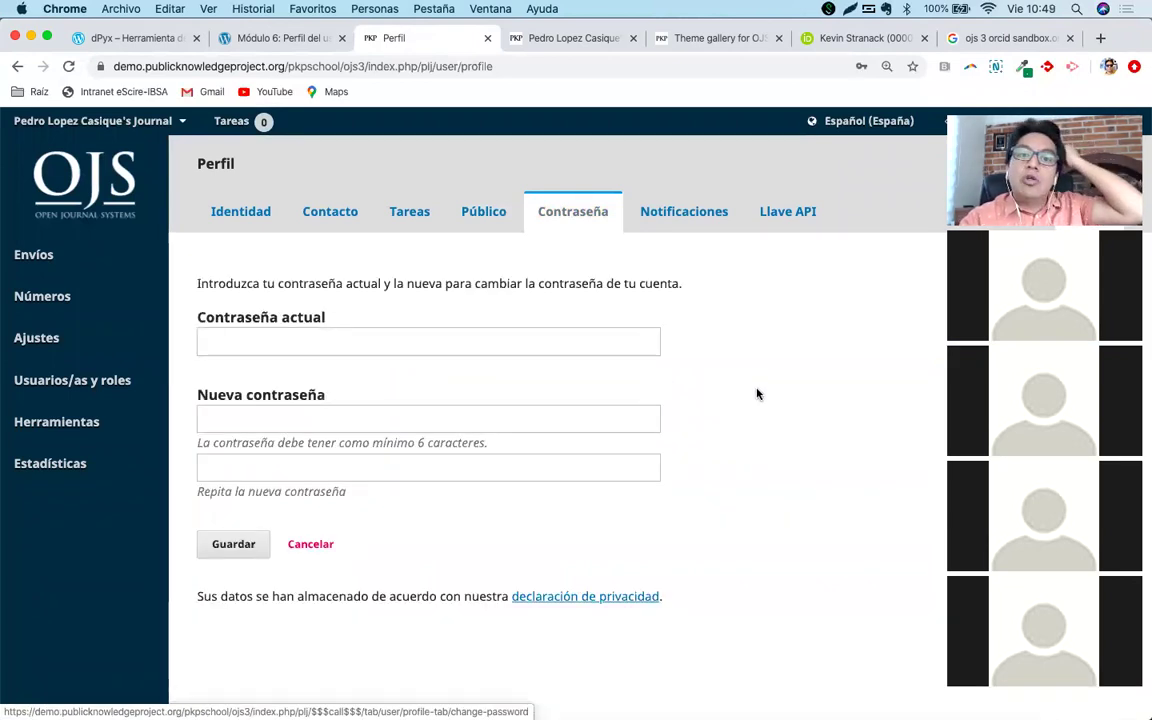
{"action": "left_click", "coordinate": [363, 342]}
{"action": "left_click", "coordinate": [415, 321]}
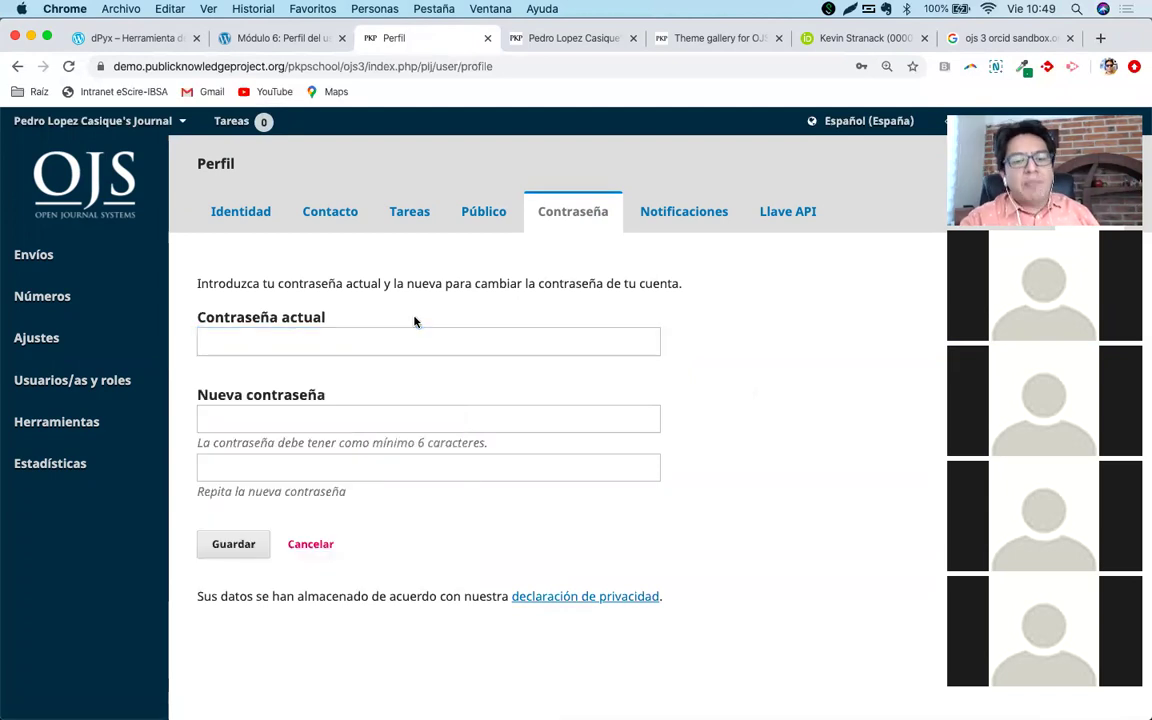
{"action": "left_click", "coordinate": [382, 452]}
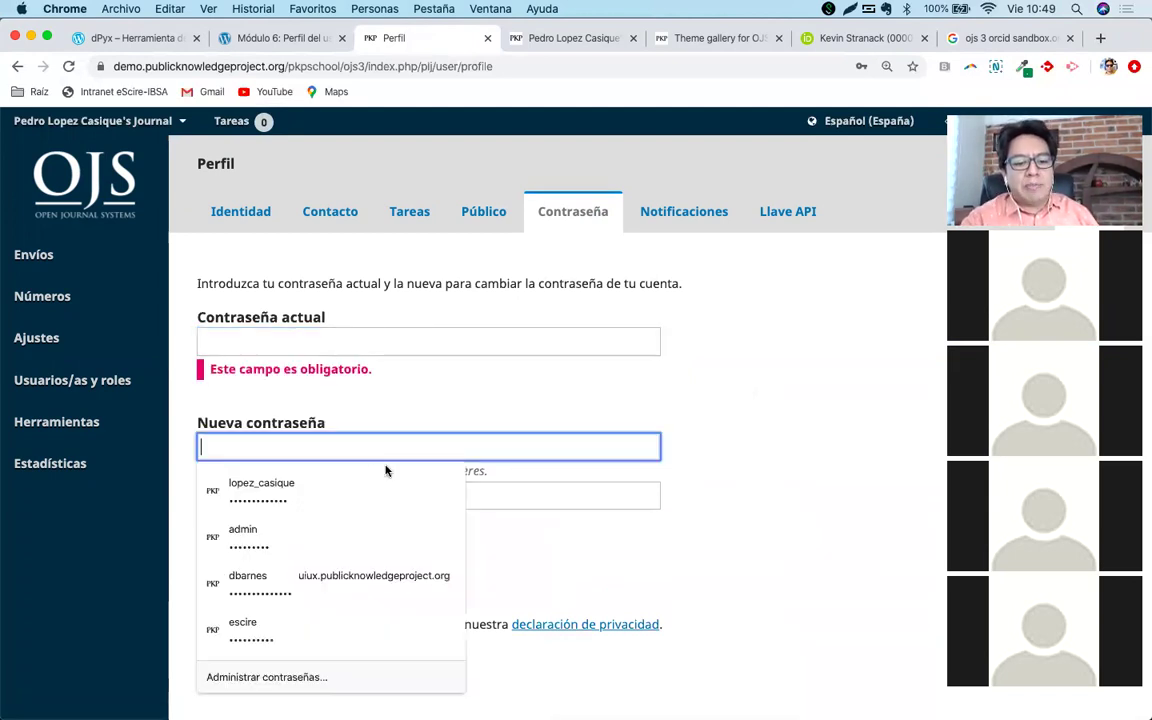
{"action": "left_click", "coordinate": [643, 495]}
{"action": "left_click", "coordinate": [739, 491]}
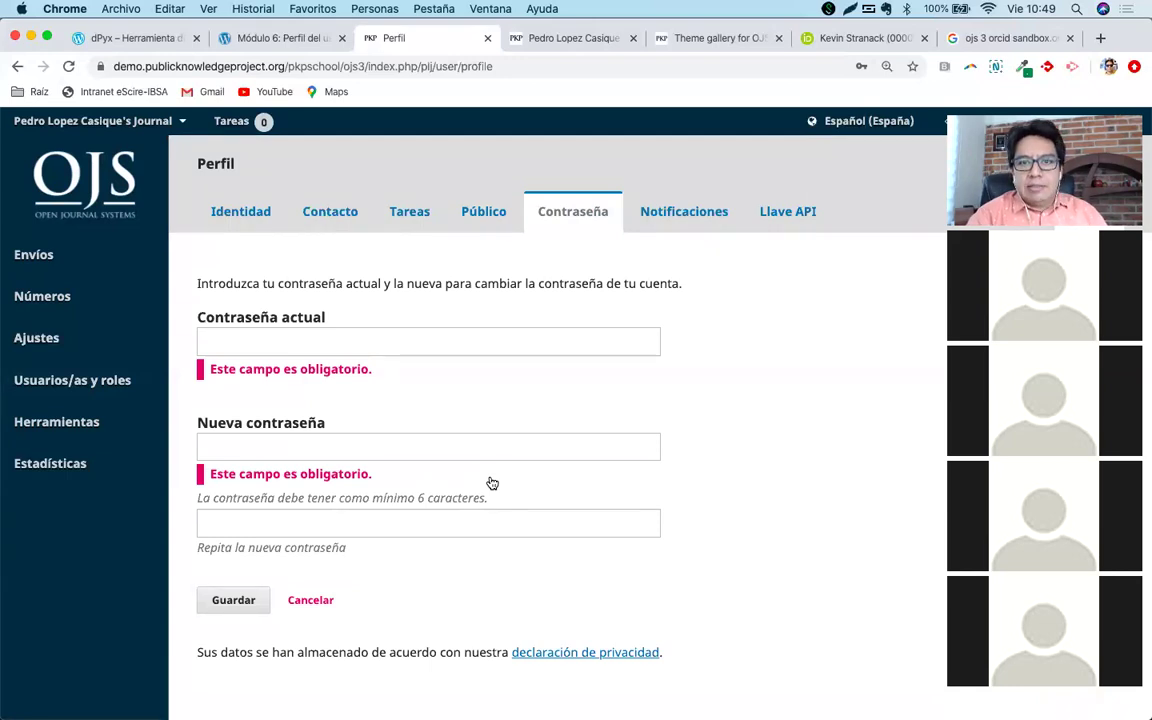
{"action": "left_click", "coordinate": [673, 213]}
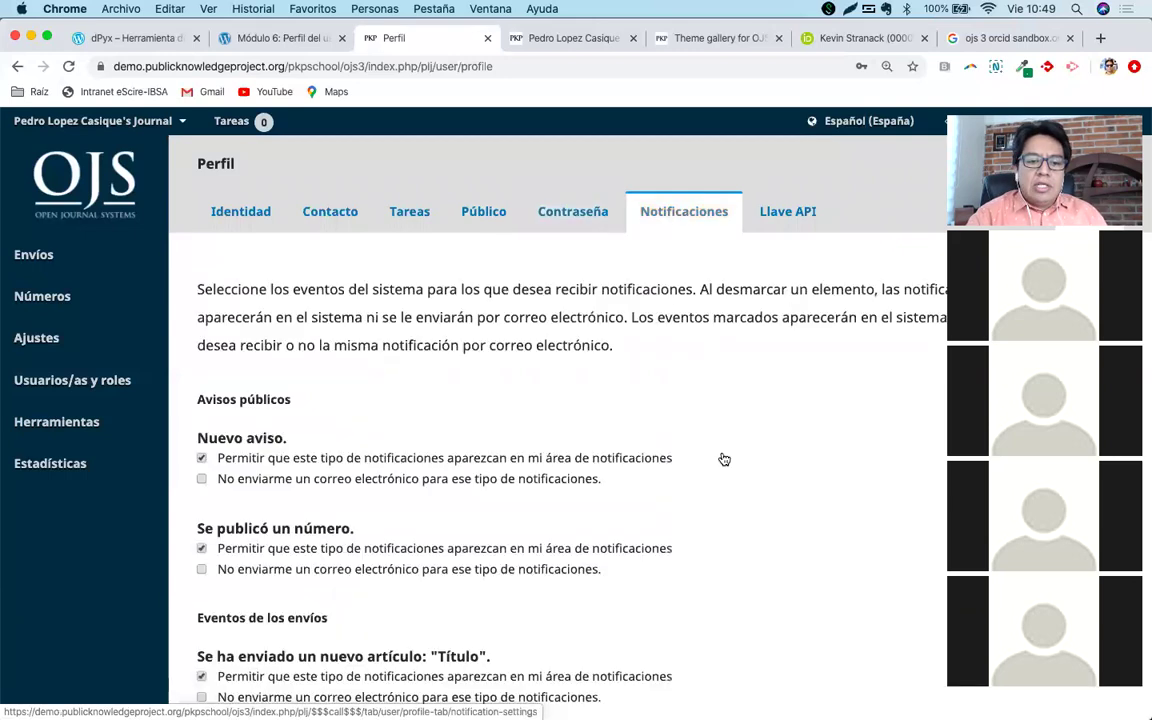
{"action": "scroll", "coordinate": [724, 465], "scroll_direction": "down", "scroll_amount": 5}
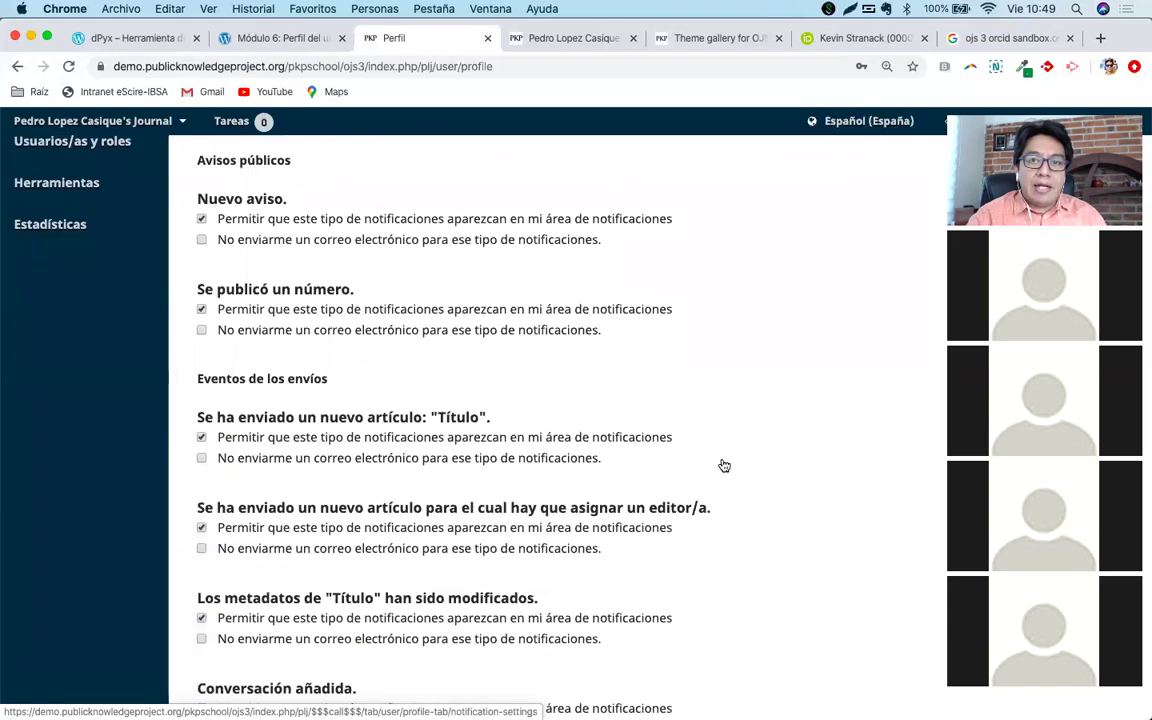
{"action": "scroll", "coordinate": [724, 465], "scroll_direction": "up", "scroll_amount": 2}
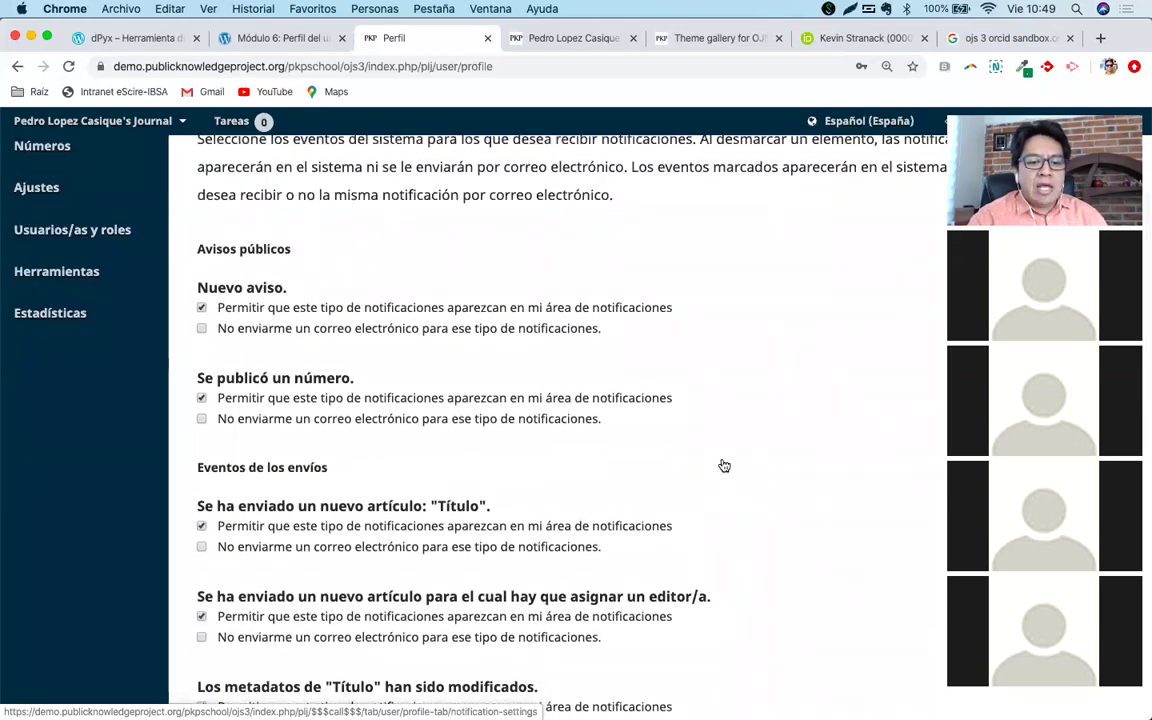
{"action": "scroll", "coordinate": [724, 465], "scroll_direction": "up", "scroll_amount": 3}
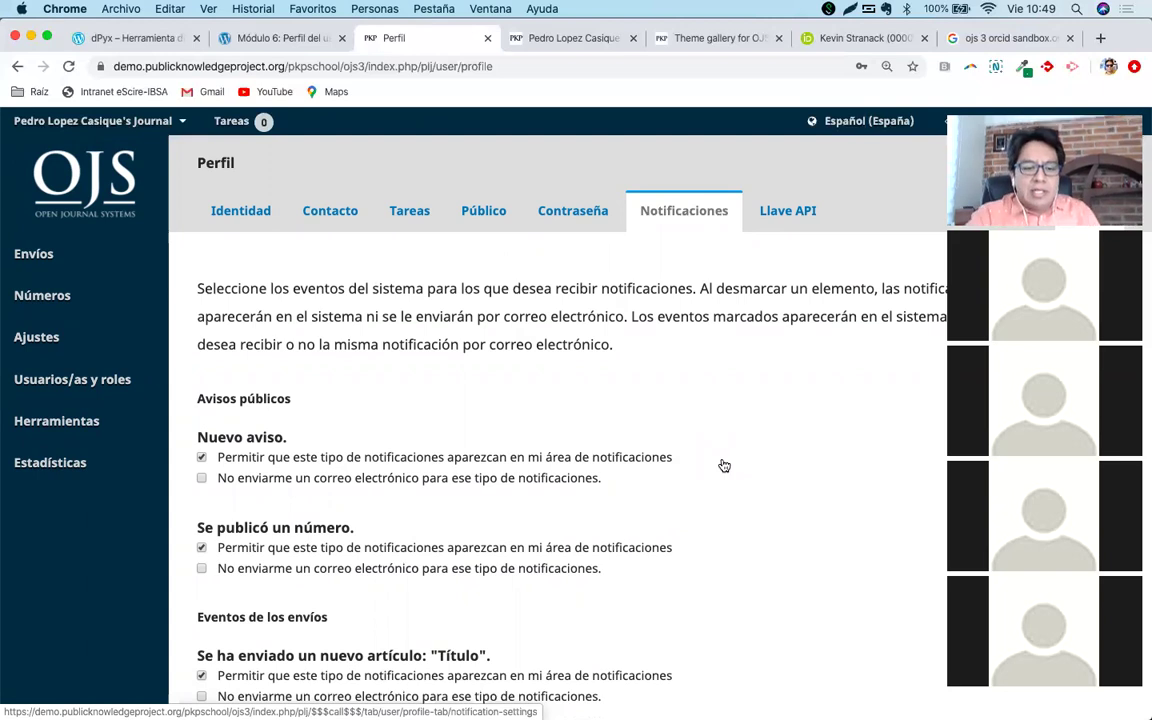
{"action": "scroll", "coordinate": [724, 466], "scroll_direction": "down", "scroll_amount": 1}
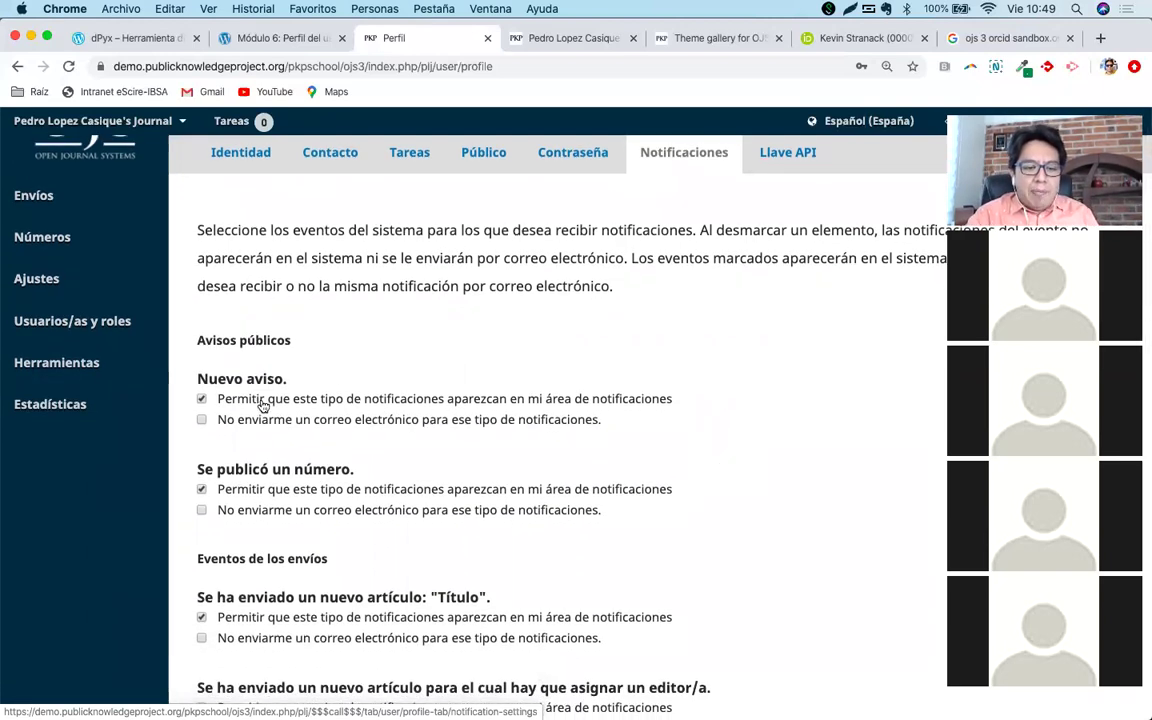
{"action": "scroll", "coordinate": [245, 405], "scroll_direction": "up", "scroll_amount": 1}
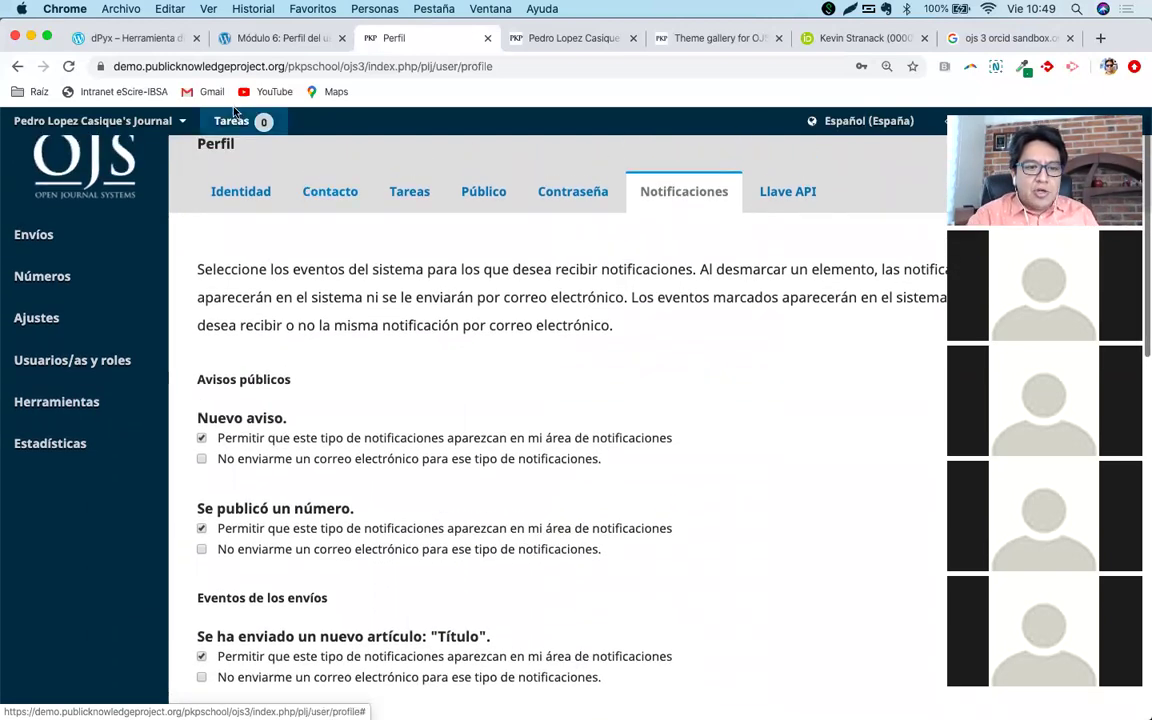
{"action": "left_click", "coordinate": [201, 459]}
{"action": "left_click", "coordinate": [201, 438]}
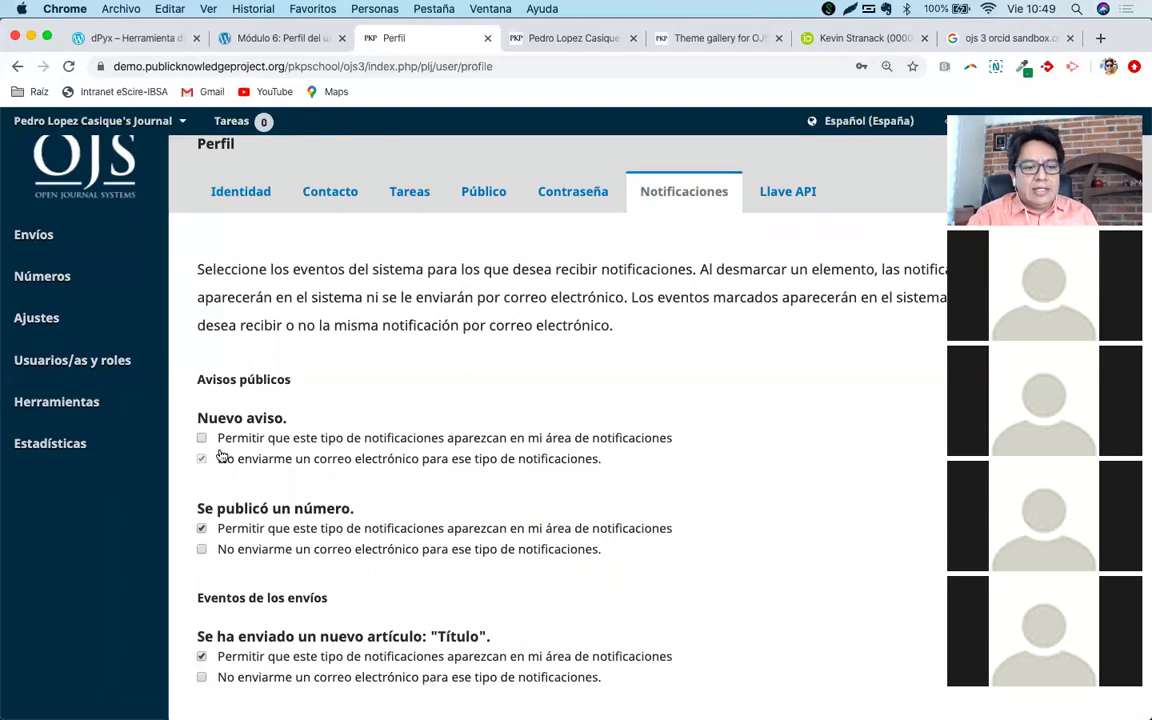
{"action": "left_click", "coordinate": [202, 438]}
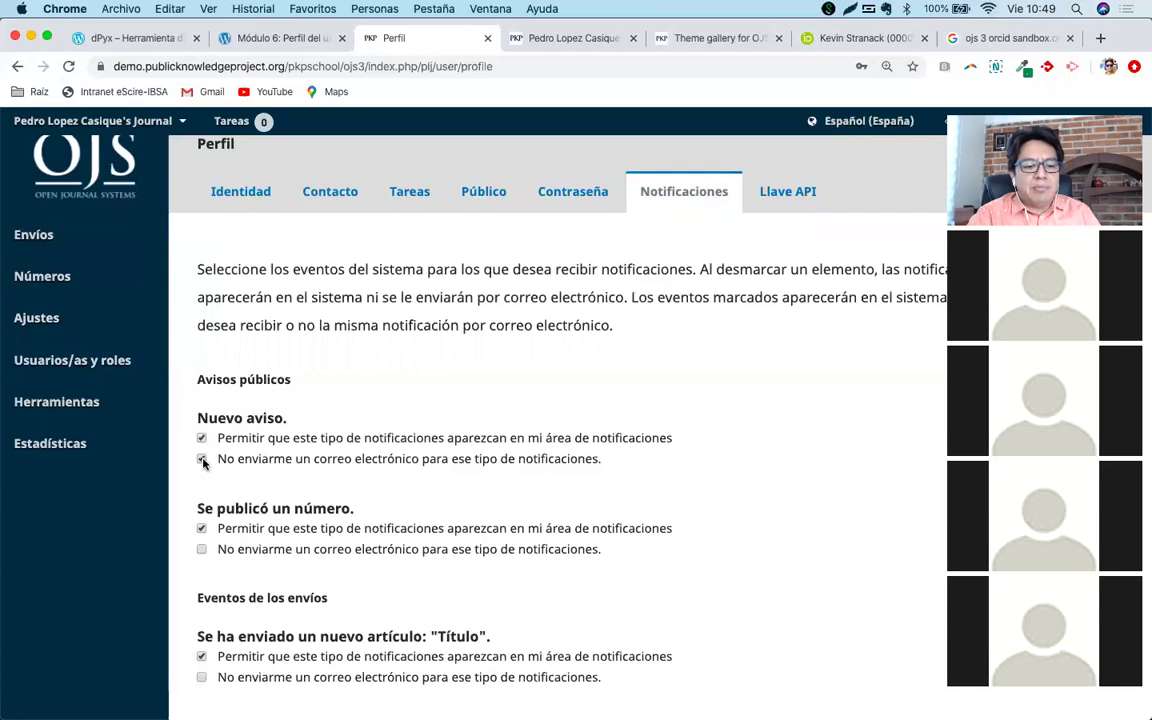
{"action": "left_click", "coordinate": [201, 459]}
{"action": "scroll", "coordinate": [374, 470], "scroll_direction": "down", "scroll_amount": 3}
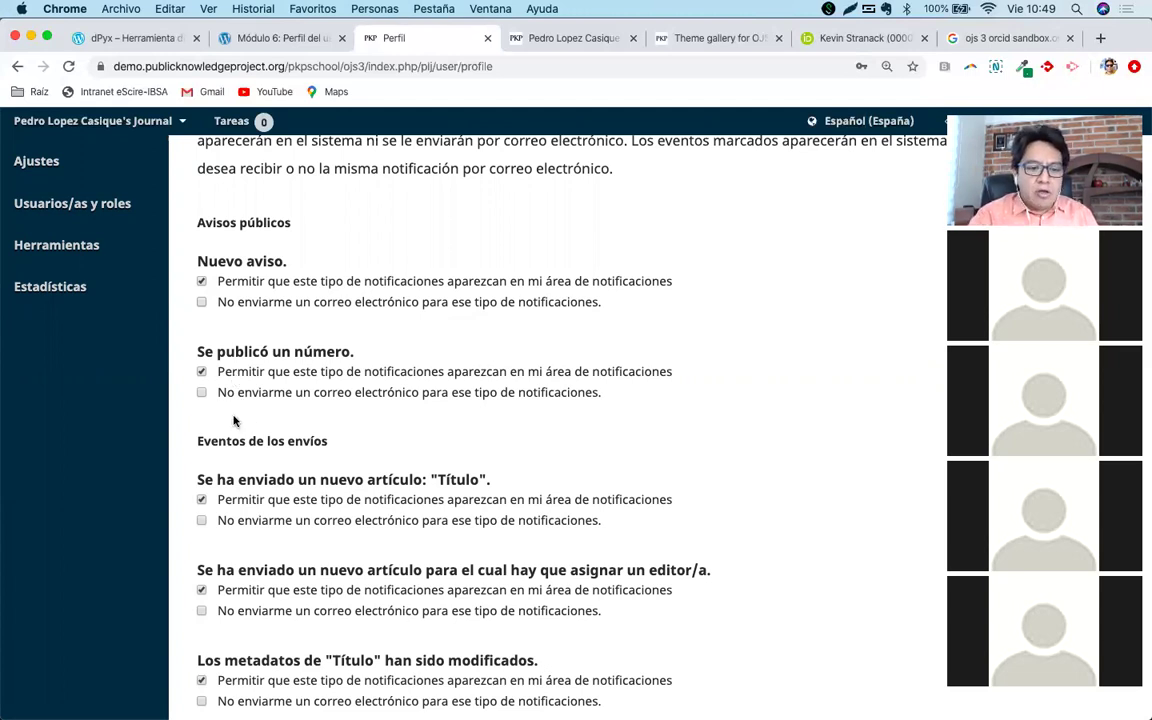
Step: Toggle the issue-published email off and back on, review Notificaciones, then view the Theme gallery thread
{"action": "left_click", "coordinate": [202, 392]}
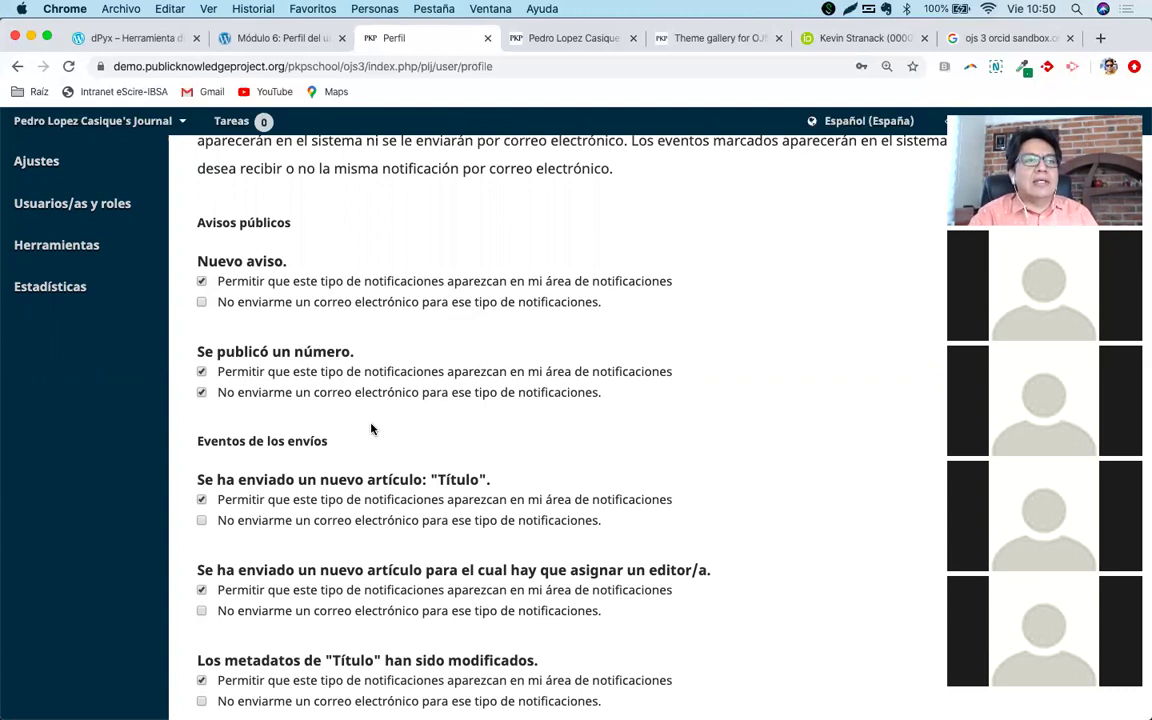
{"action": "left_click", "coordinate": [202, 393]}
{"action": "scroll", "coordinate": [355, 383], "scroll_direction": "down", "scroll_amount": 3}
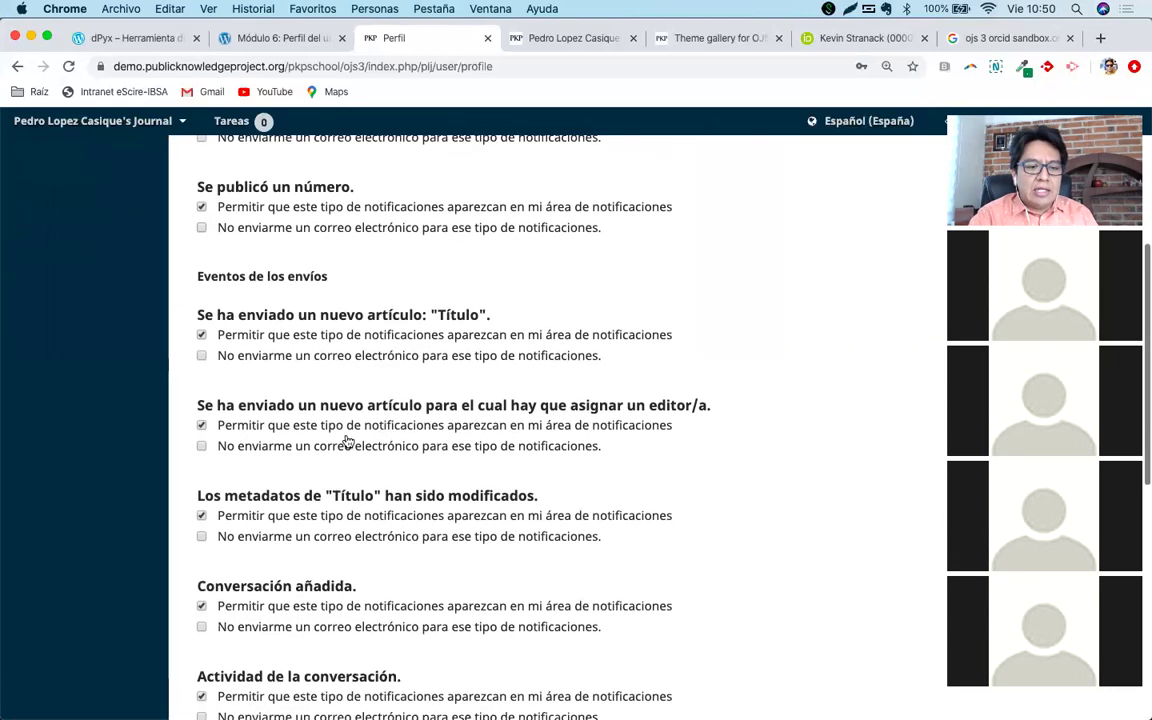
{"action": "scroll", "coordinate": [440, 510], "scroll_direction": "down", "scroll_amount": 3}
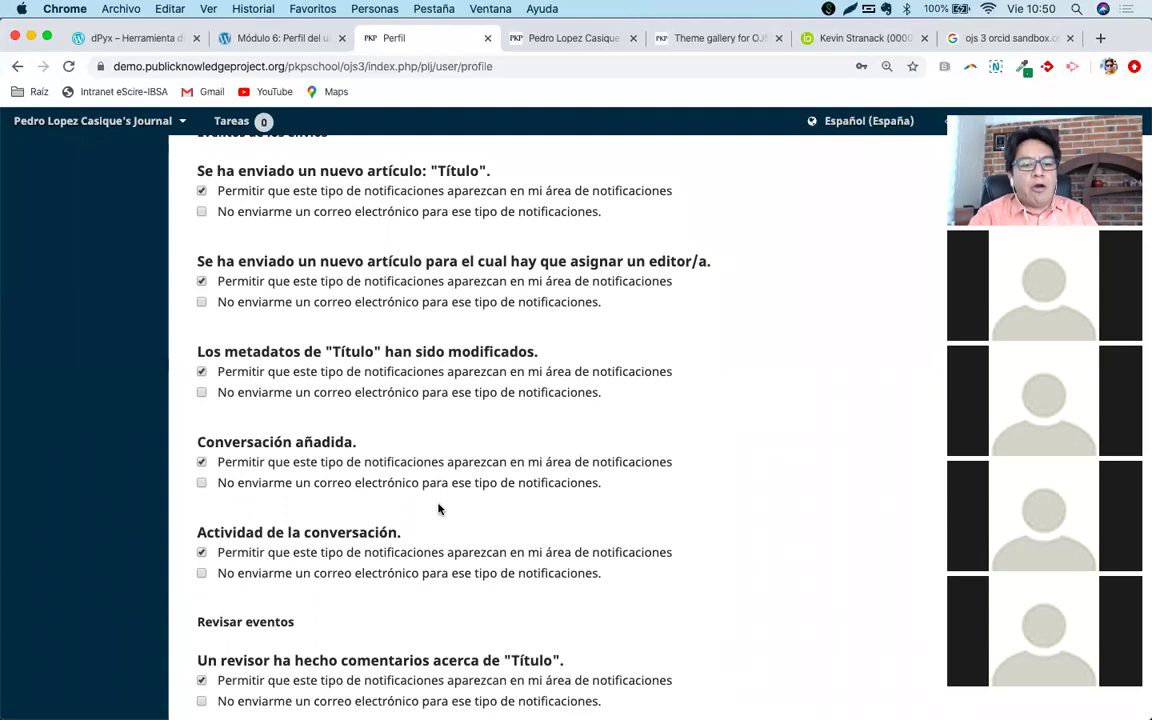
{"action": "scroll", "coordinate": [439, 511], "scroll_direction": "down", "scroll_amount": 2}
{"action": "scroll", "coordinate": [440, 510], "scroll_direction": "up", "scroll_amount": 3}
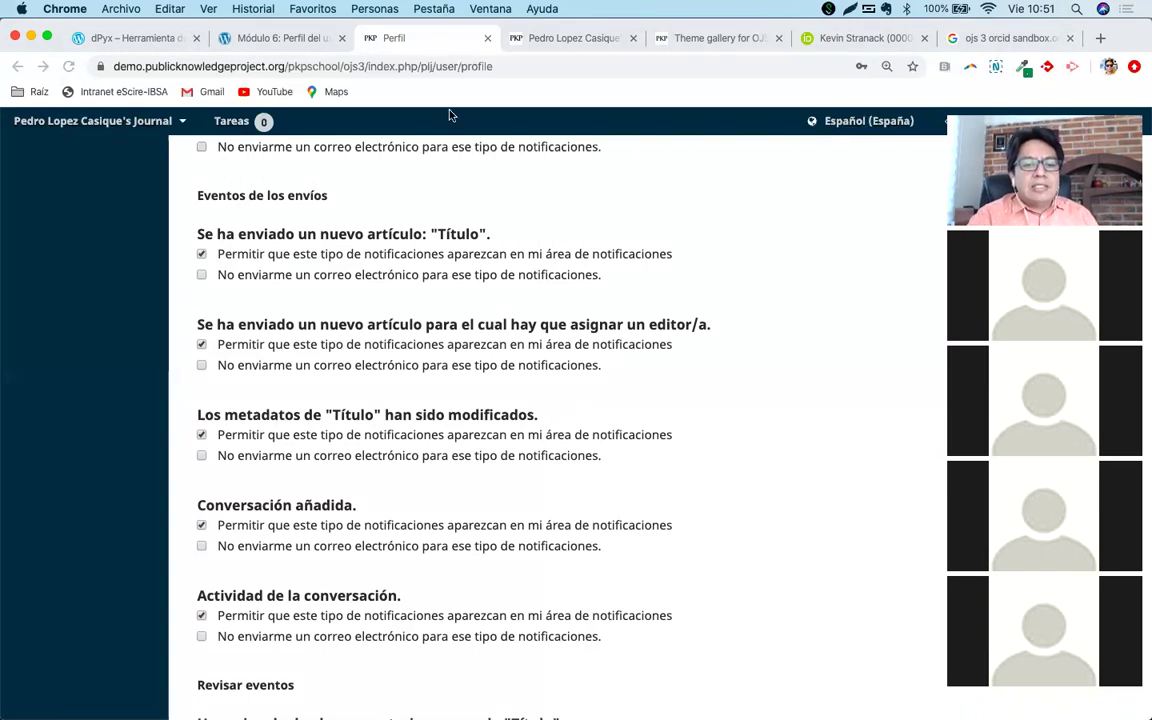
{"action": "scroll", "coordinate": [790, 456], "scroll_direction": "up", "scroll_amount": 5}
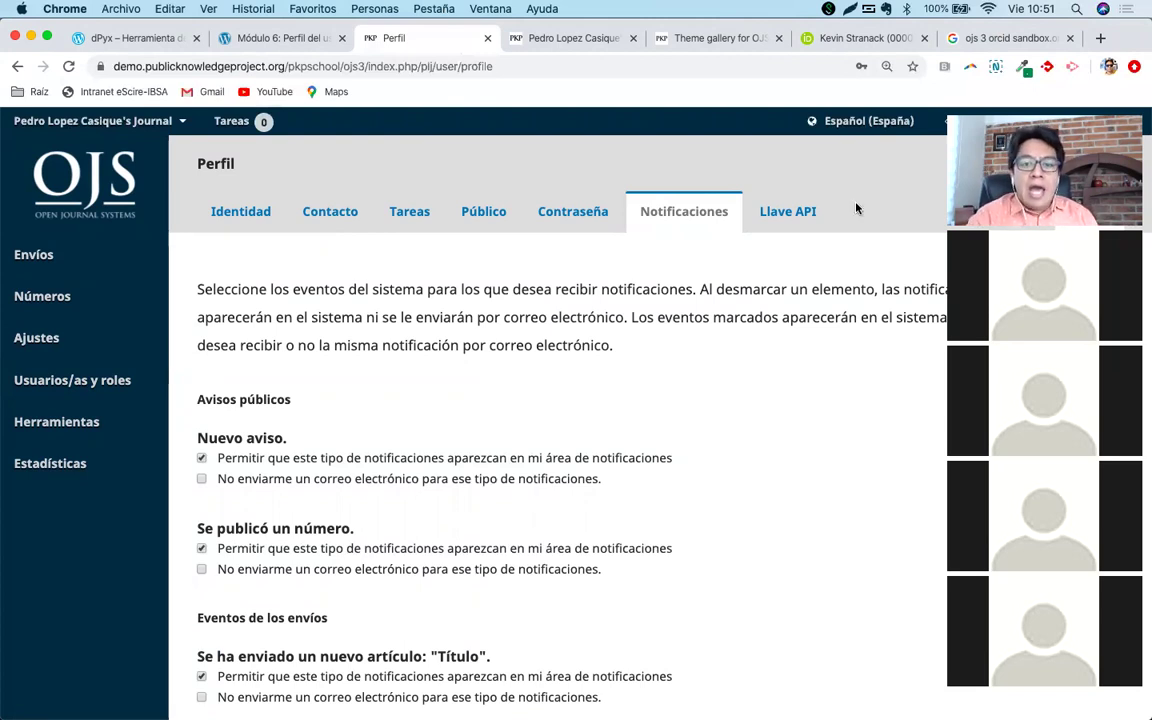
{"action": "left_click", "coordinate": [740, 38]}
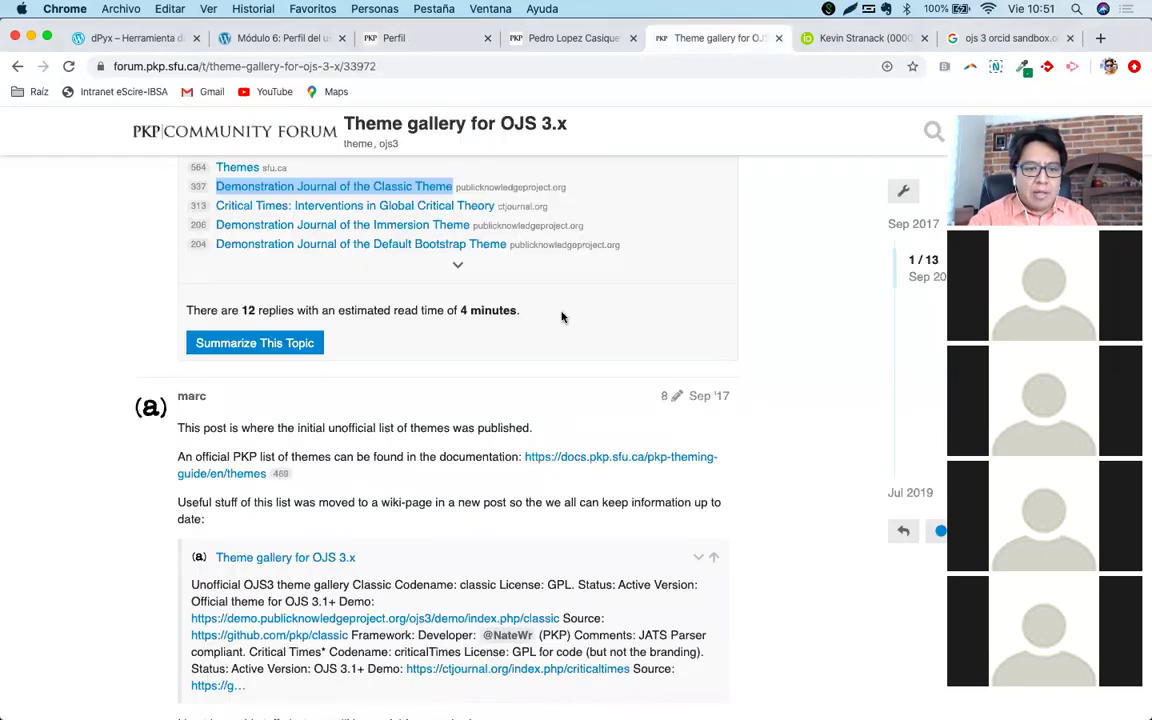
Step: Move from the theme gallery forum thread to the researcher's ORCID profile tab
{"action": "left_click", "coordinate": [773, 309]}
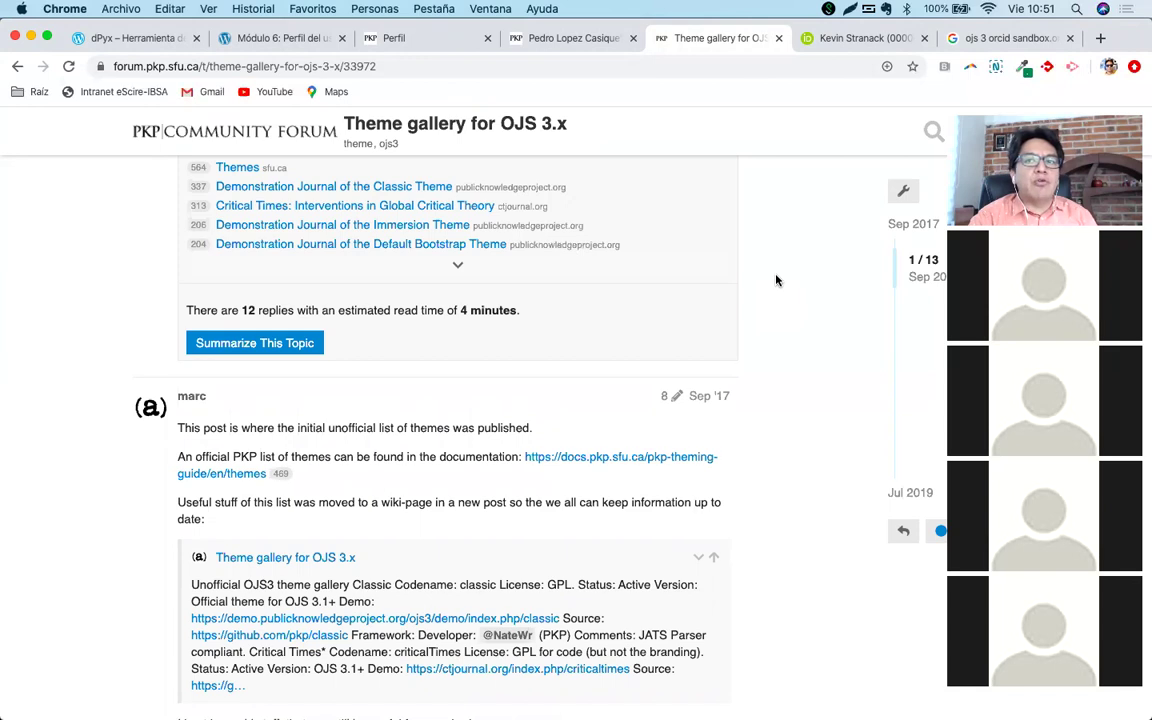
{"action": "left_click", "coordinate": [858, 38]}
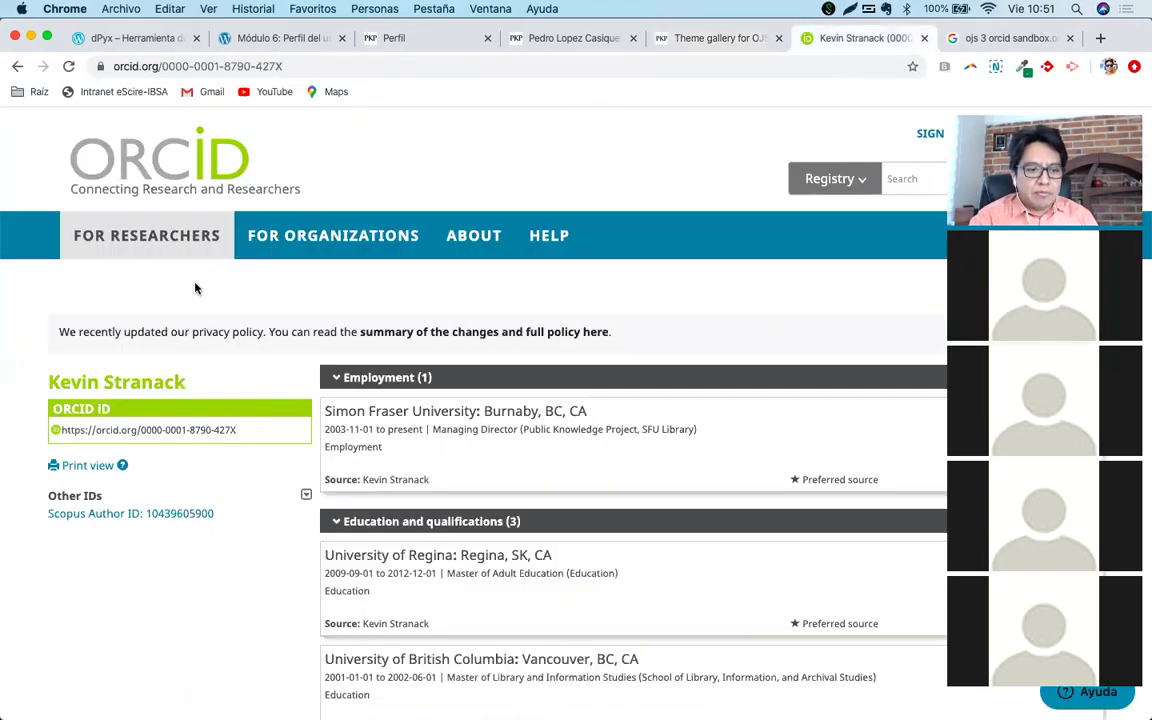
Step: Go back to the demo article on cost-savings from open educational resources
{"action": "left_click", "coordinate": [13, 67]}
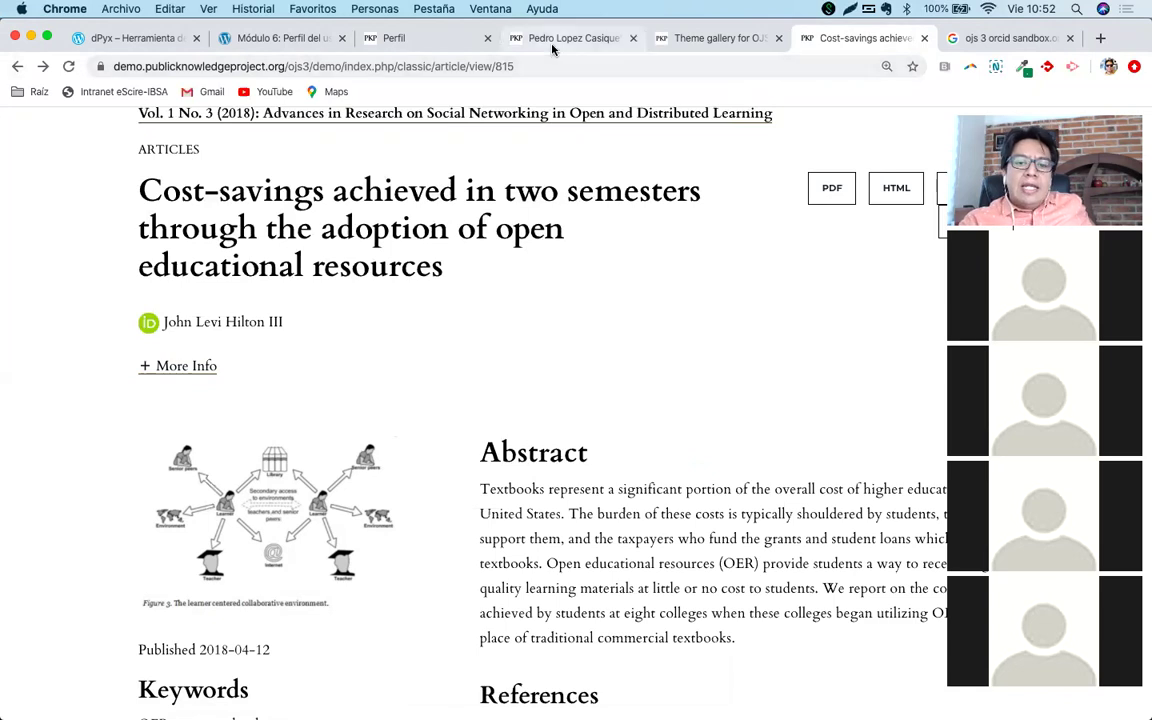
Step: Return to the journal site's profile Notificaciones settings
{"action": "left_click", "coordinate": [510, 38]}
{"action": "left_click", "coordinate": [393, 47]}
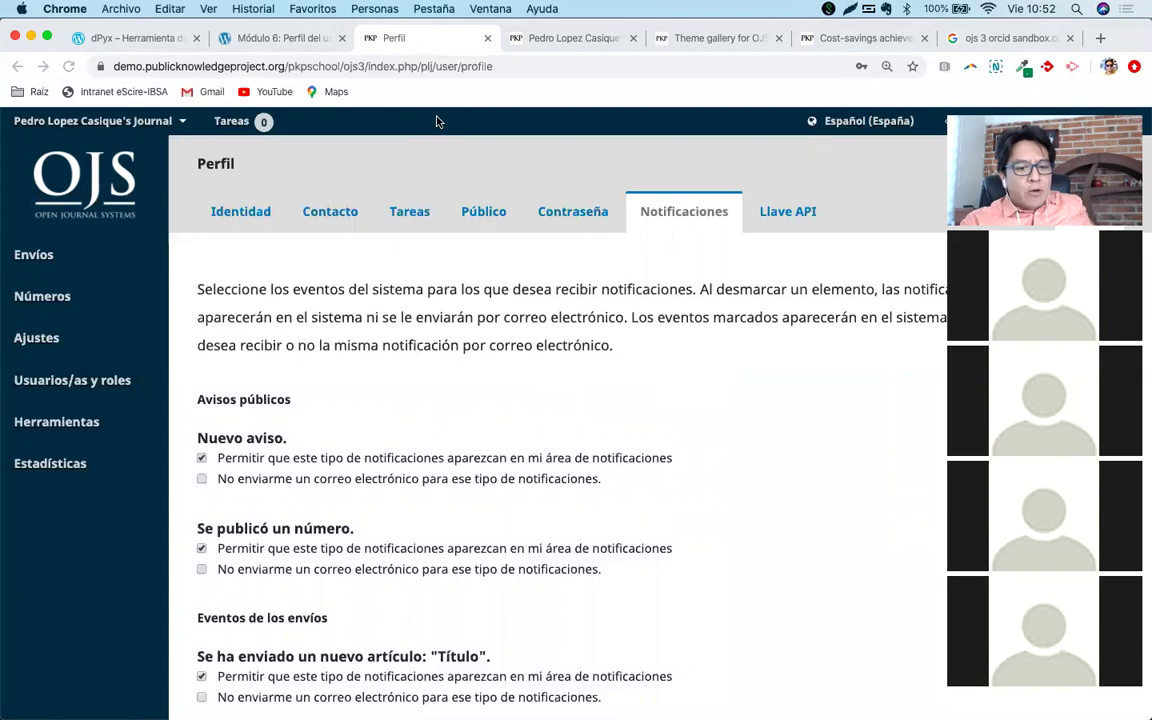
Step: Untick 'Nuevo aviso' notifications, then move to Llave API, discarding the unsaved change with Aceptar
{"action": "left_click", "coordinate": [801, 457]}
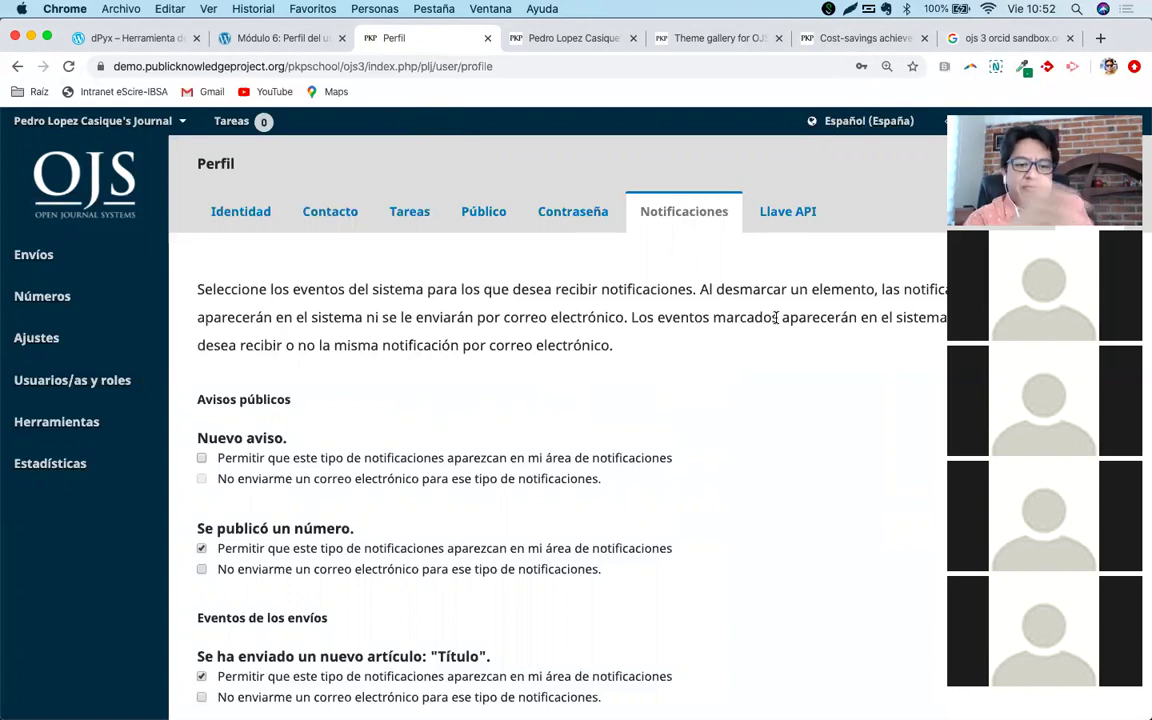
{"action": "left_click", "coordinate": [788, 211]}
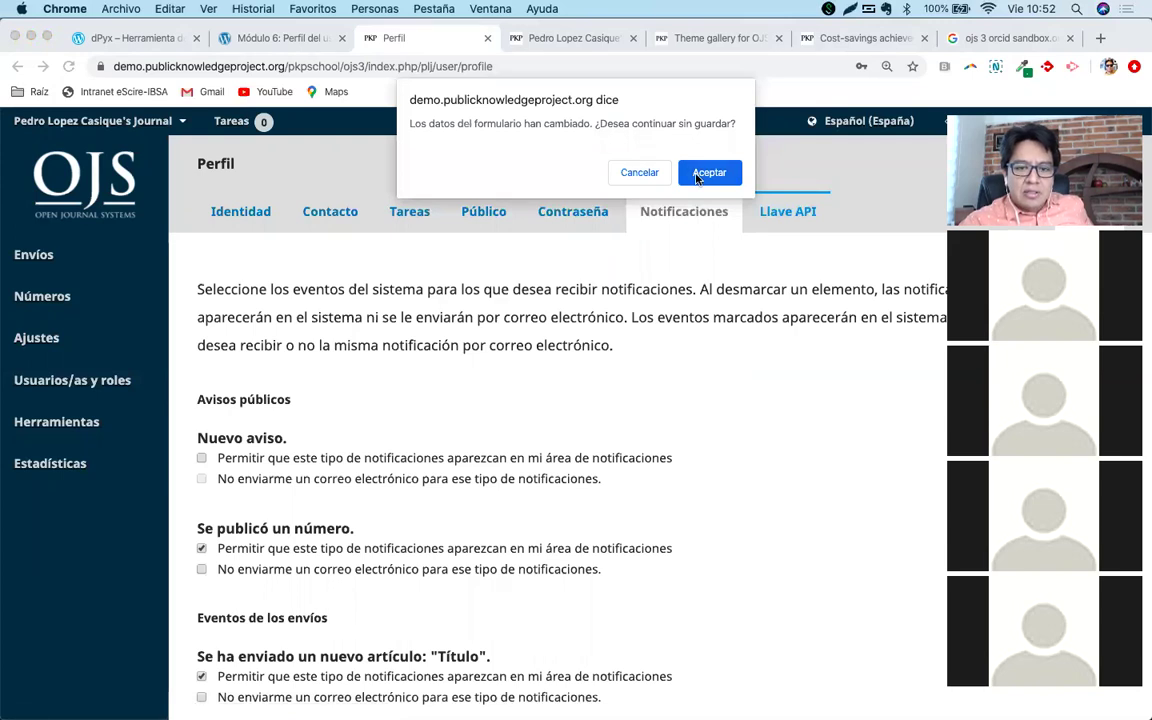
{"action": "left_click", "coordinate": [697, 174]}
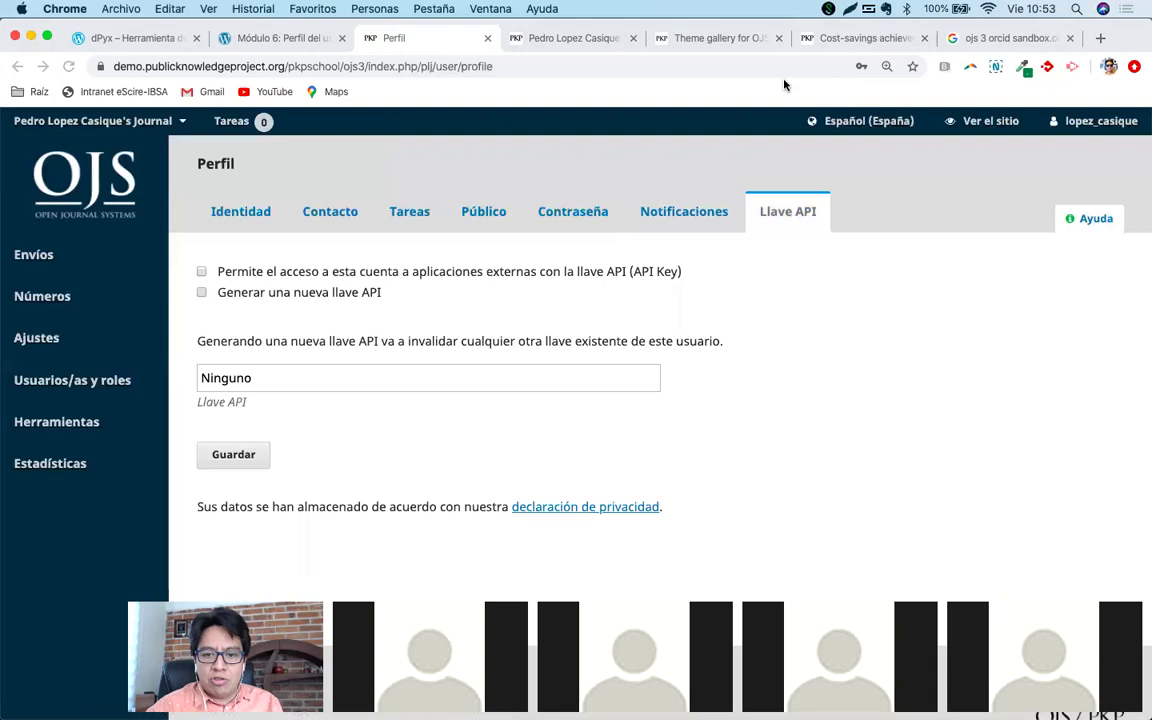
Step: Tick 'Permite el acceso a esta cuenta a aplicaciones externas con la llave API', then view the Módulo 6 lesson
{"action": "left_click", "coordinate": [201, 271]}
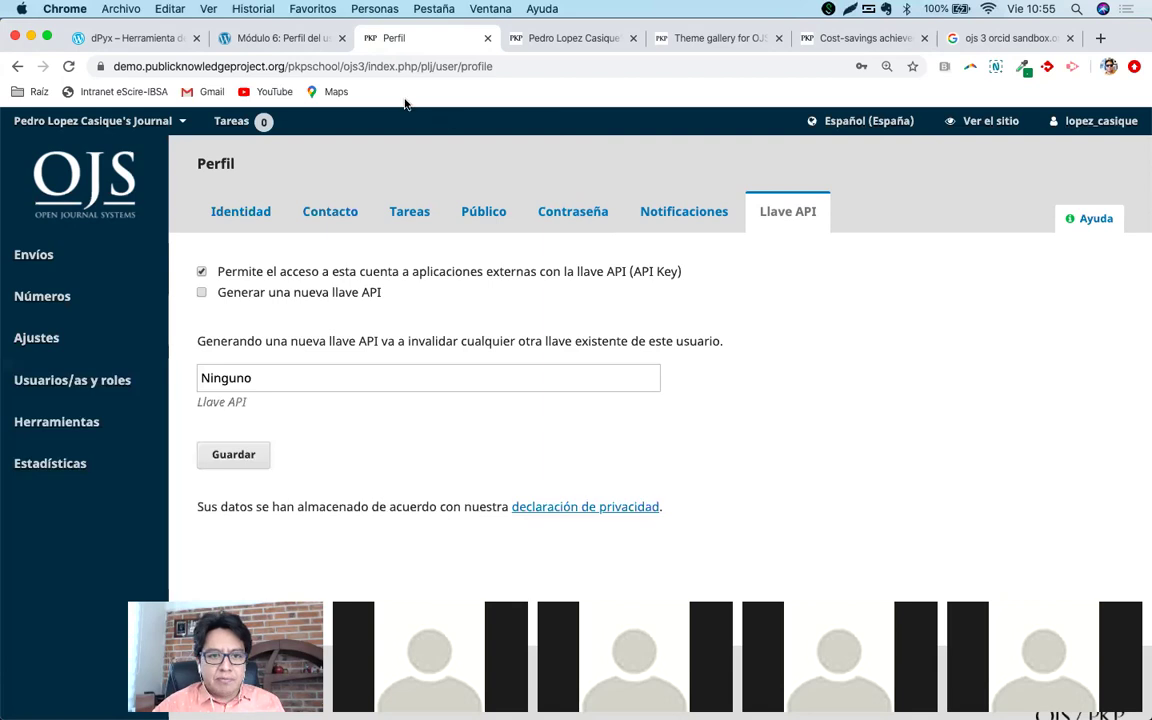
{"action": "left_click", "coordinate": [295, 38]}
Step: Scroll past the Módulo 6 Discusión section's 42 comments to the empty comment box
{"action": "scroll", "coordinate": [663, 342], "scroll_direction": "down", "scroll_amount": 8}
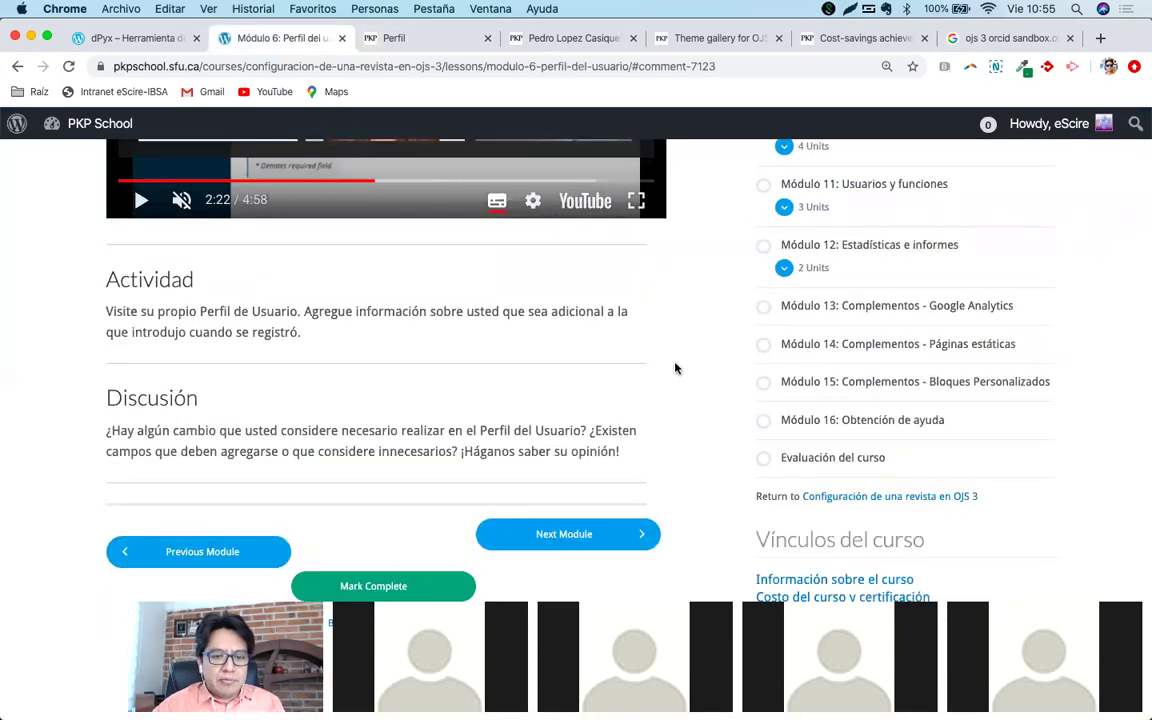
{"action": "scroll", "coordinate": [675, 369], "scroll_direction": "down", "scroll_amount": 3}
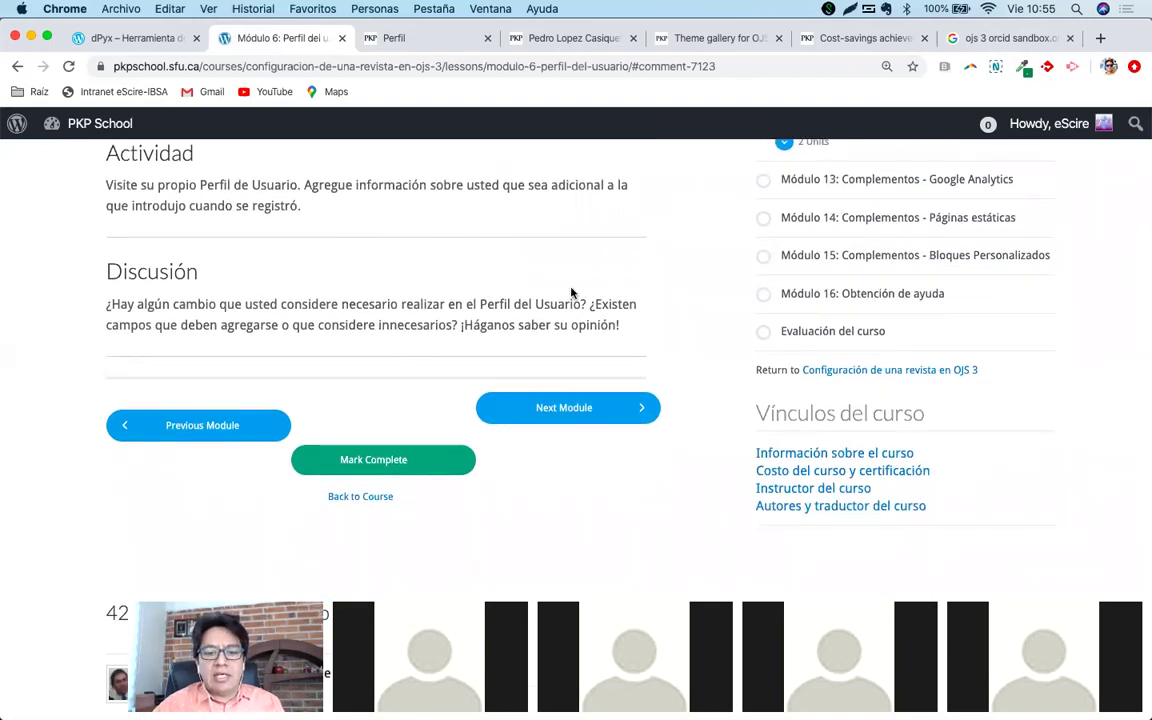
{"action": "scroll", "coordinate": [689, 302], "scroll_direction": "down", "scroll_amount": 1}
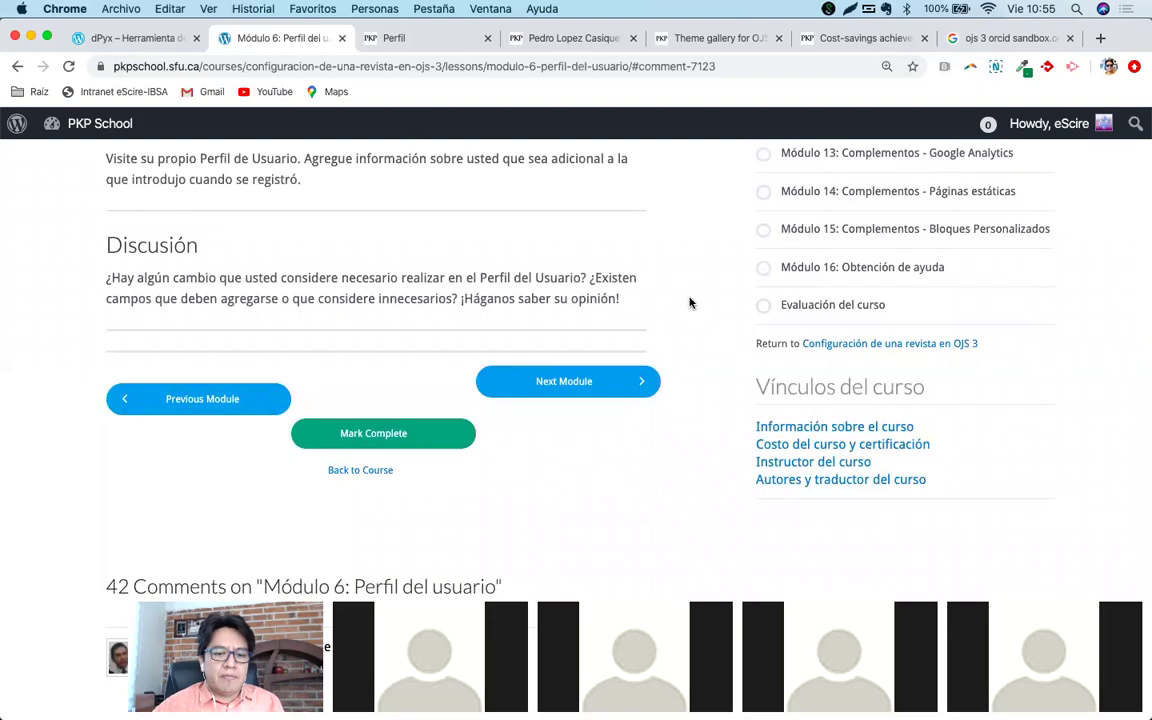
{"action": "scroll", "coordinate": [689, 302], "scroll_direction": "down", "scroll_amount": 20}
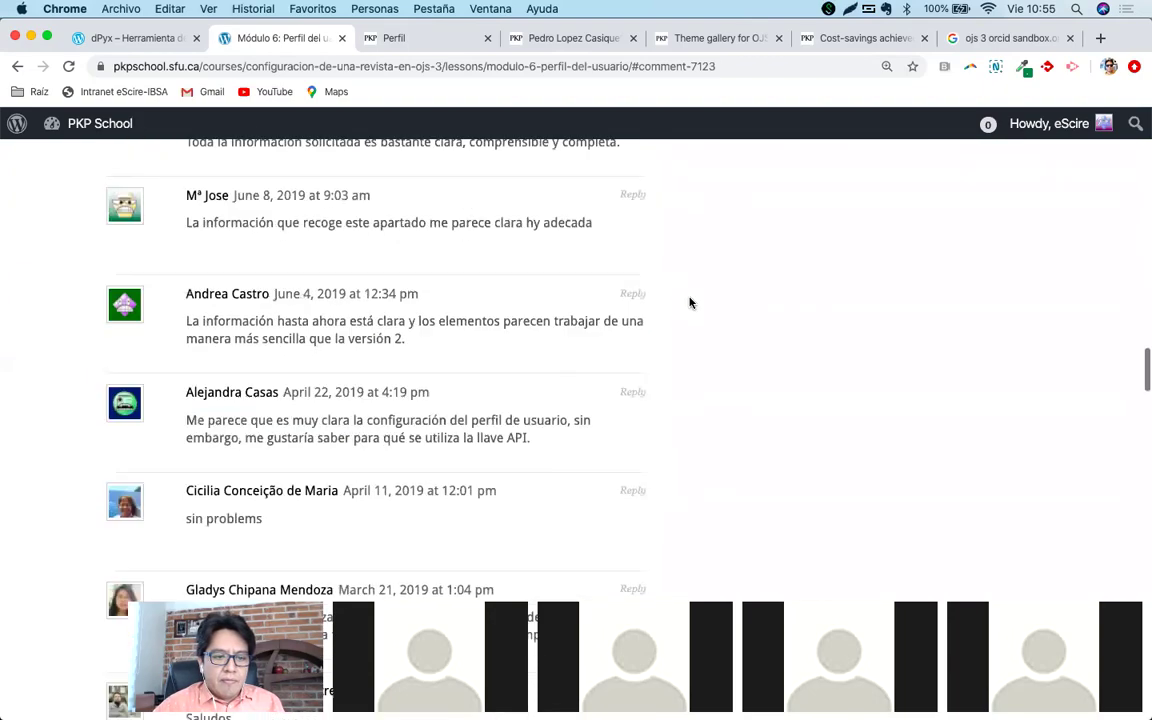
{"action": "scroll", "coordinate": [689, 302], "scroll_direction": "down", "scroll_amount": 20}
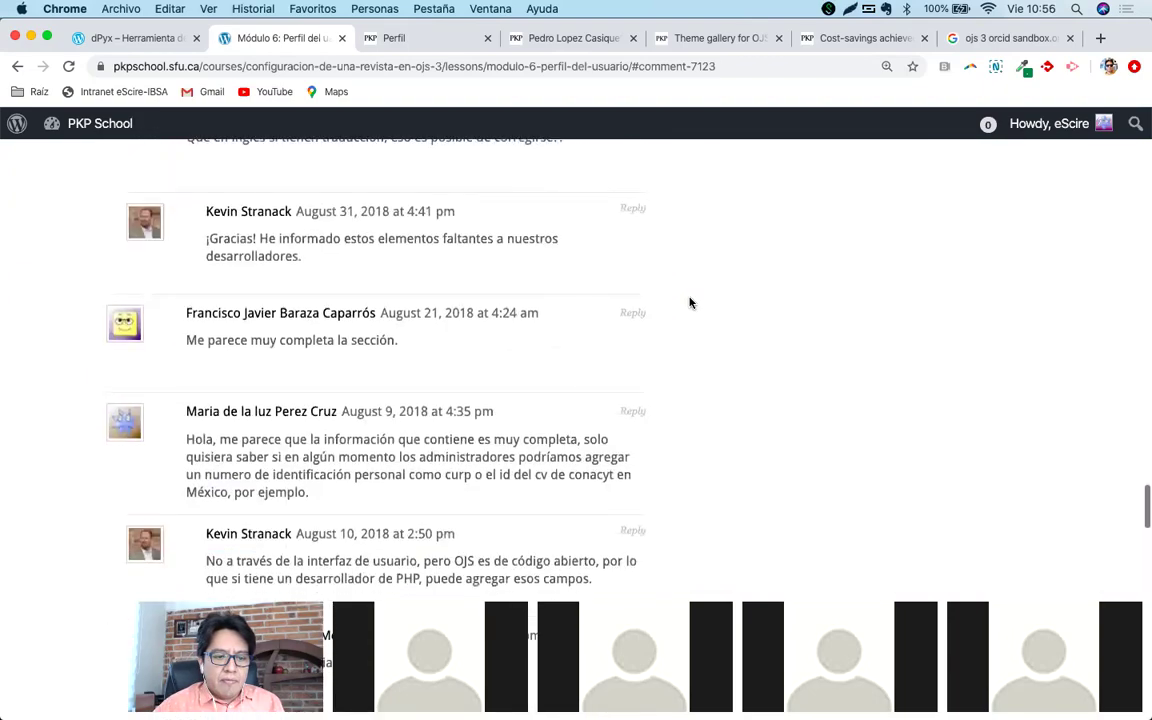
{"action": "scroll", "coordinate": [689, 302], "scroll_direction": "down", "scroll_amount": 20}
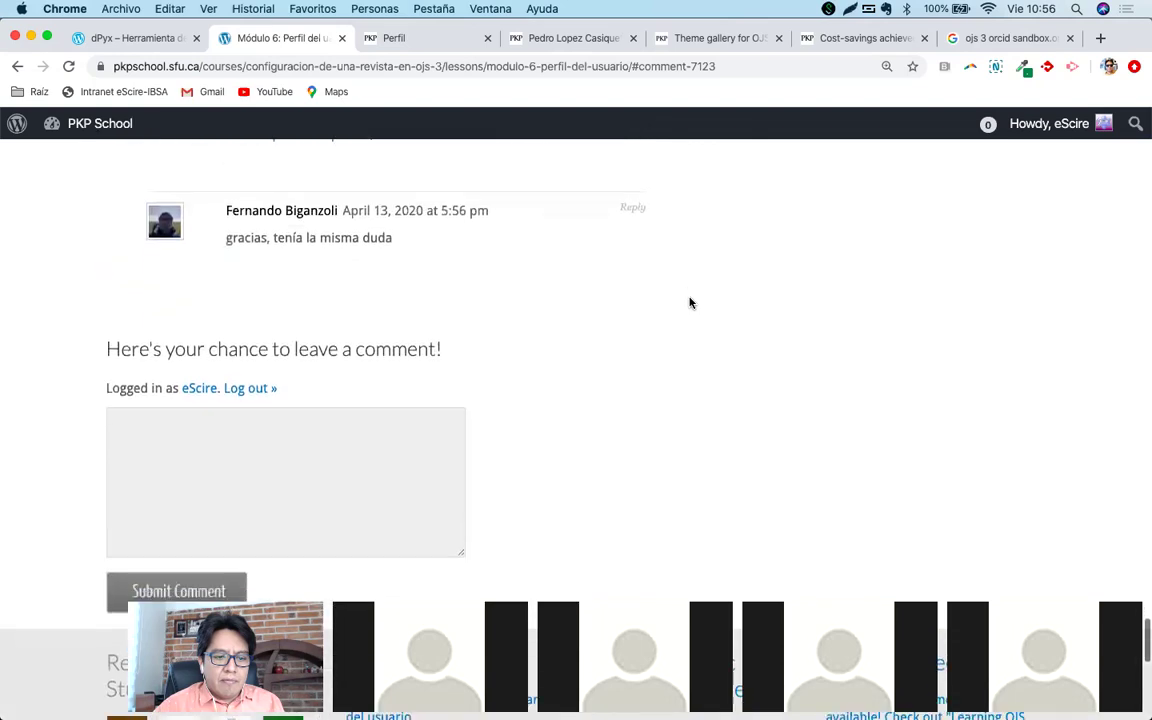
Step: Begin the Módulo 6 comment with 'Hola,' and 'Quisiera saber sobre el funcionamiento'
{"action": "left_click", "coordinate": [290, 334]}
{"action": "type", "text": "Hola,"}
{"action": "key", "text": "Return"}
{"action": "type", "text": "Quisie"}
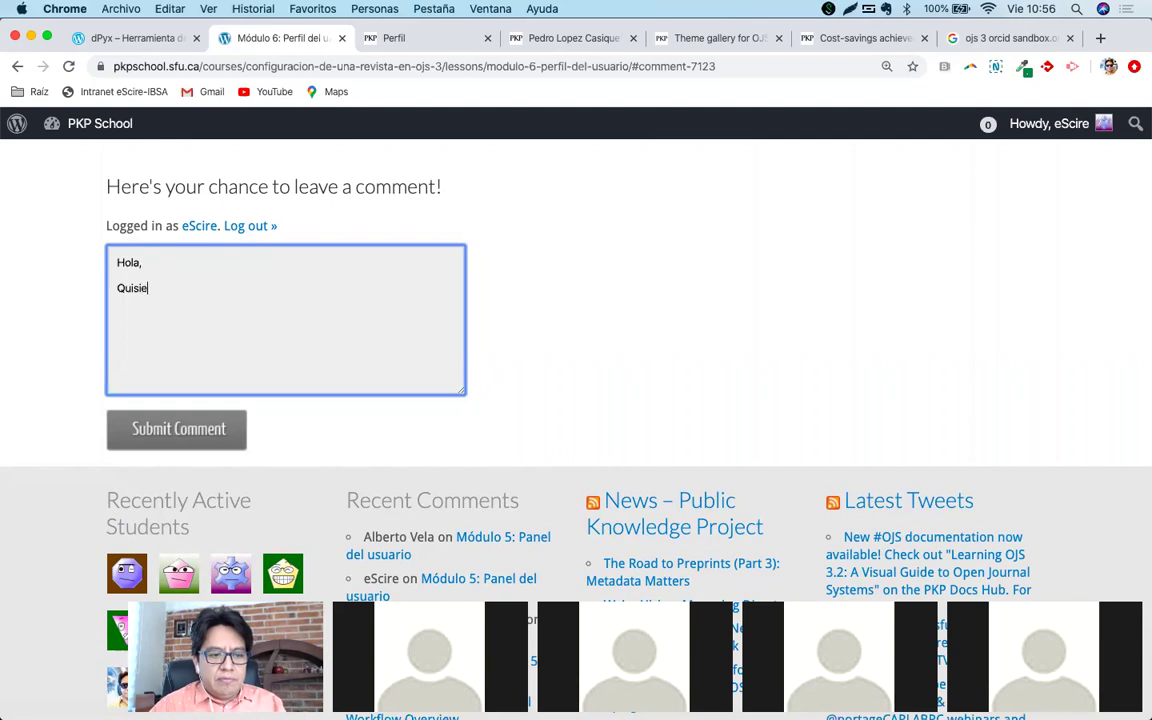
{"action": "type", "text": "ra saber"}
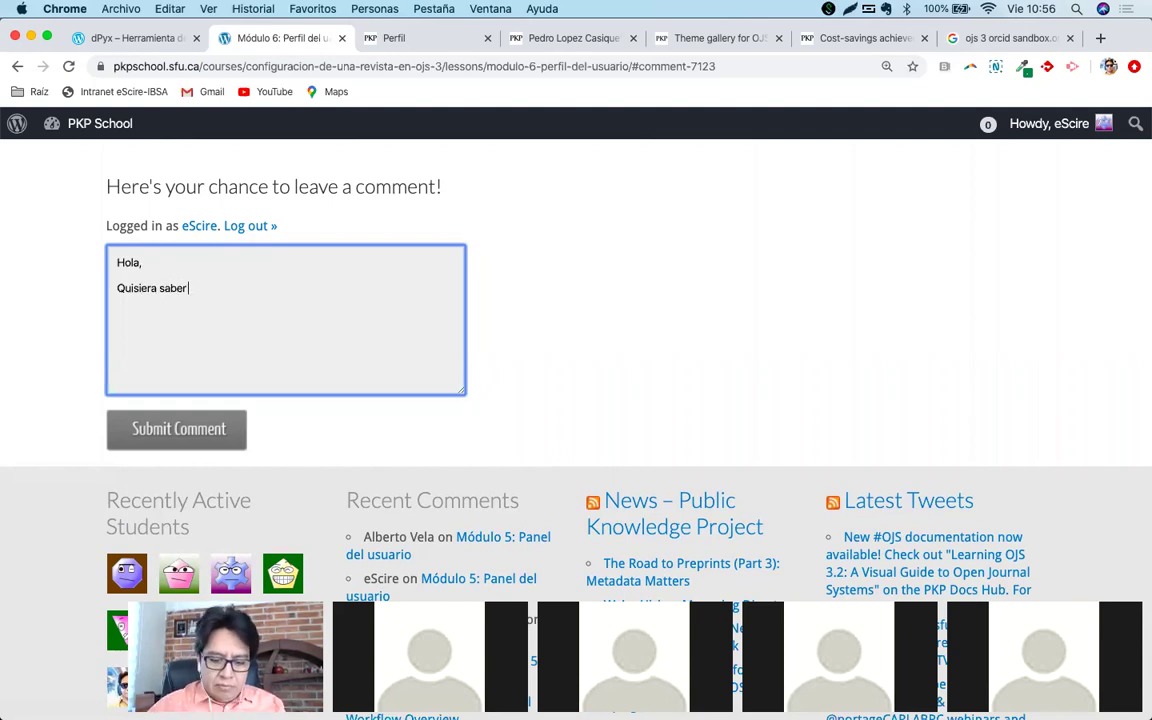
{"action": "type", "text": "sobre el"}
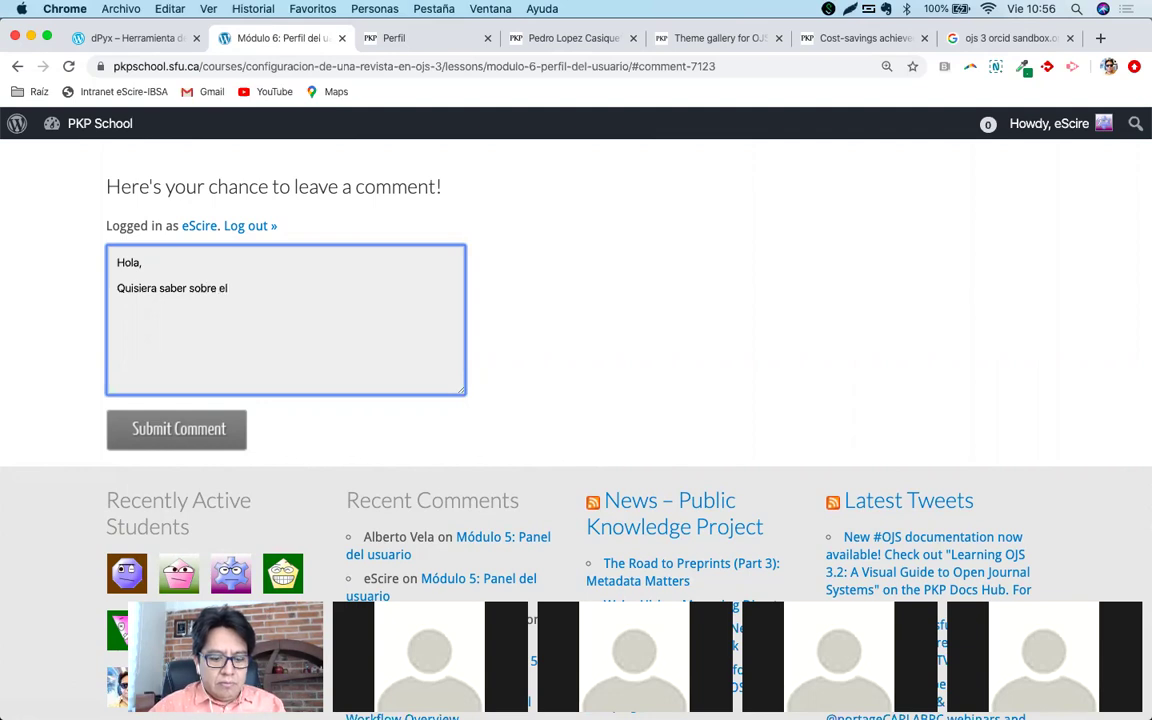
{"action": "type", "text": " funcionamie nt"}
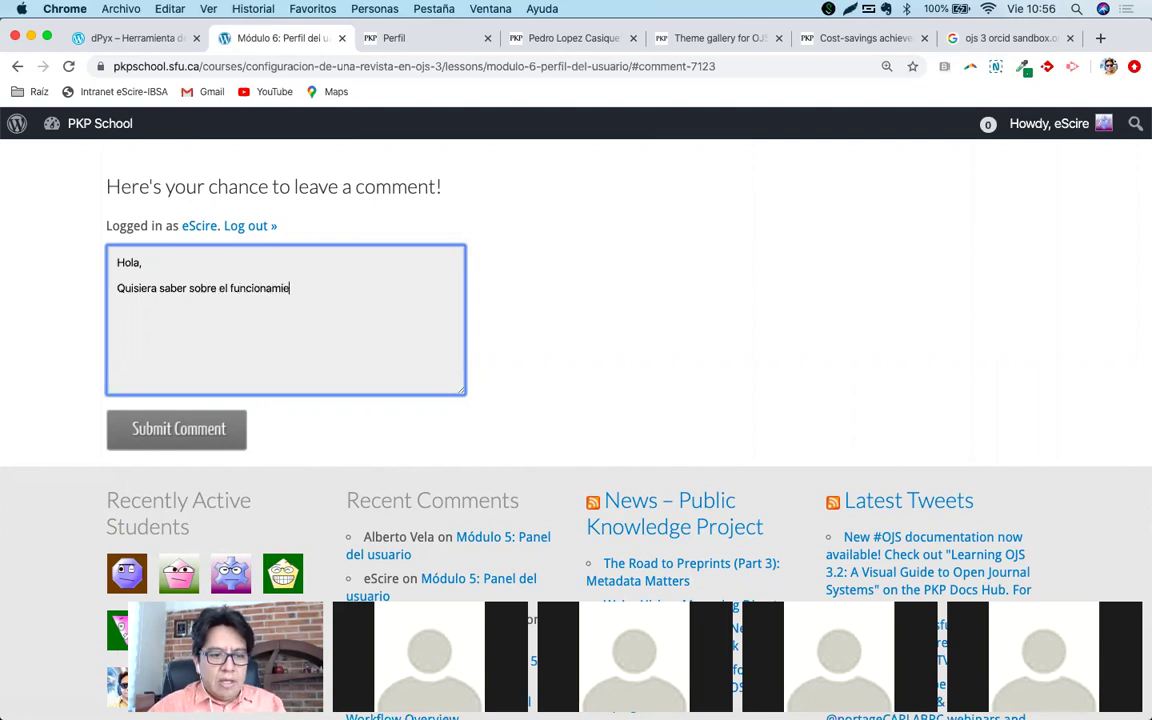
{"action": "key", "text": "BackSpace"}
{"action": "key", "text": "BackSpace"}
{"action": "key", "text": "BackSpace"}
{"action": "type", "text": "nto"}
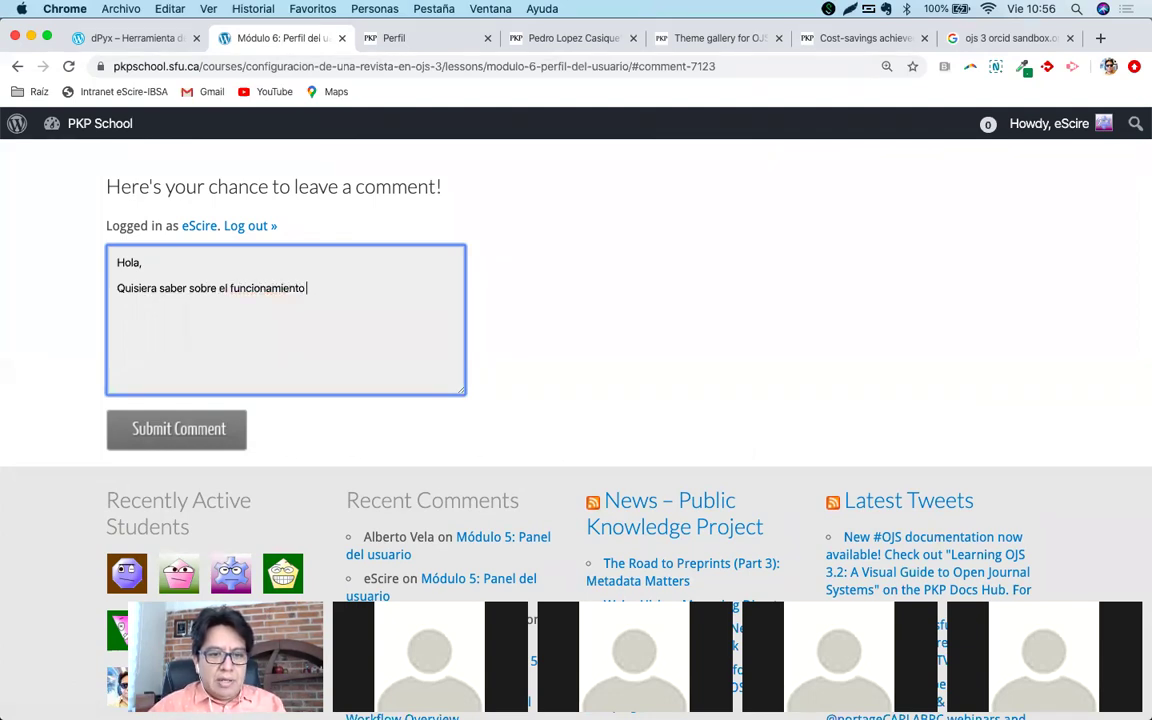
{"action": "left_click", "coordinate": [362, 42]}
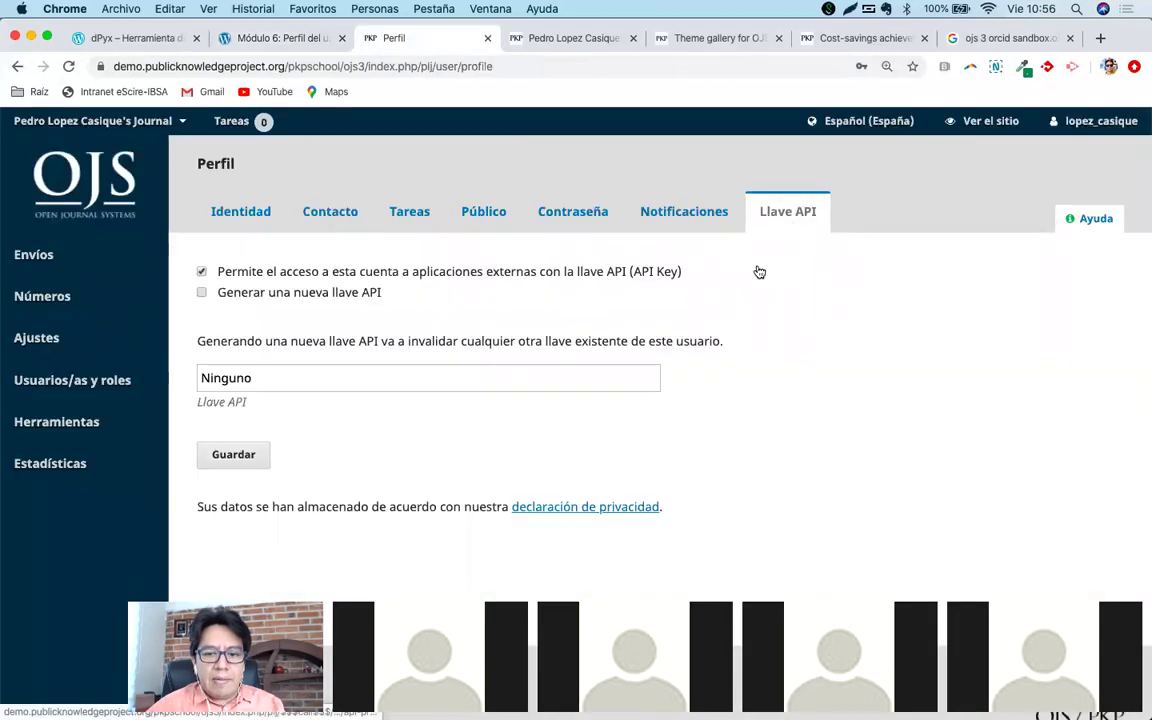
{"action": "left_click", "coordinate": [277, 38]}
Step: Complete the question about the "Llave API" section and its documentation, sign off 'Gracias.' and submit it
{"action": "type", "text": "de la secc"}
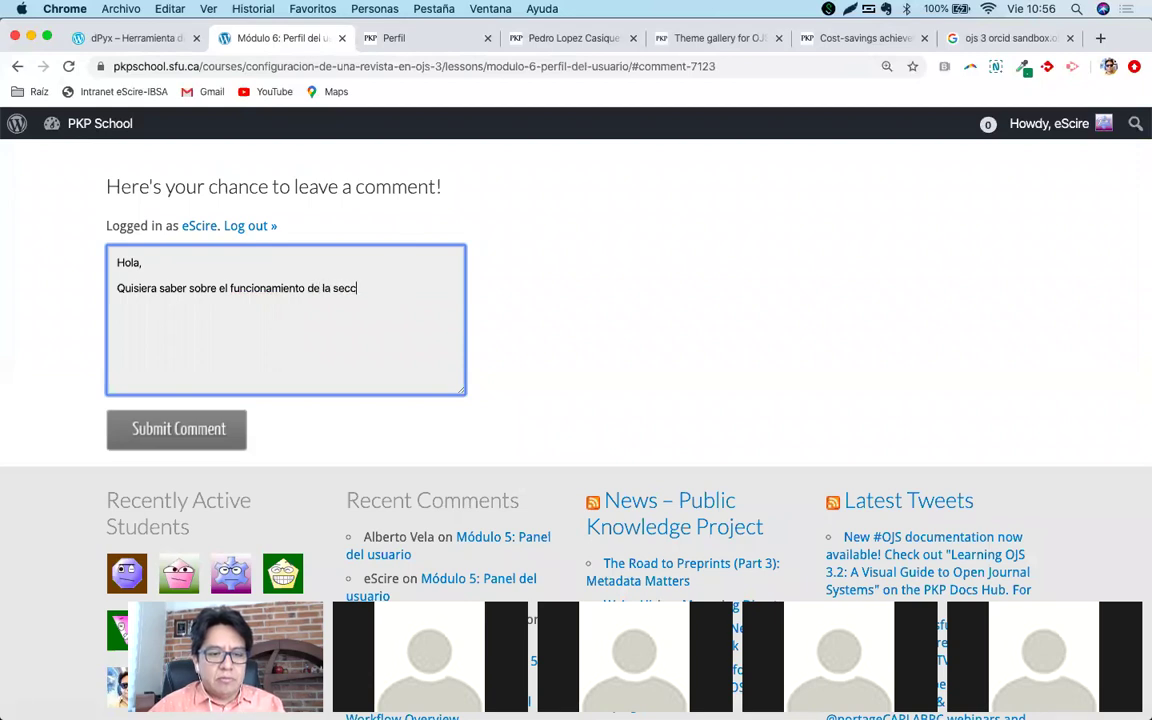
{"action": "type", "text": "ión \"lla"}
{"action": "key", "text": "BackSpace"}
{"action": "key", "text": "BackSpace"}
{"action": "key", "text": "BackSpace"}
{"action": "type", "text": "La"}
{"action": "key", "text": "BackSpace"}
{"action": "type", "text": "lave API\""}
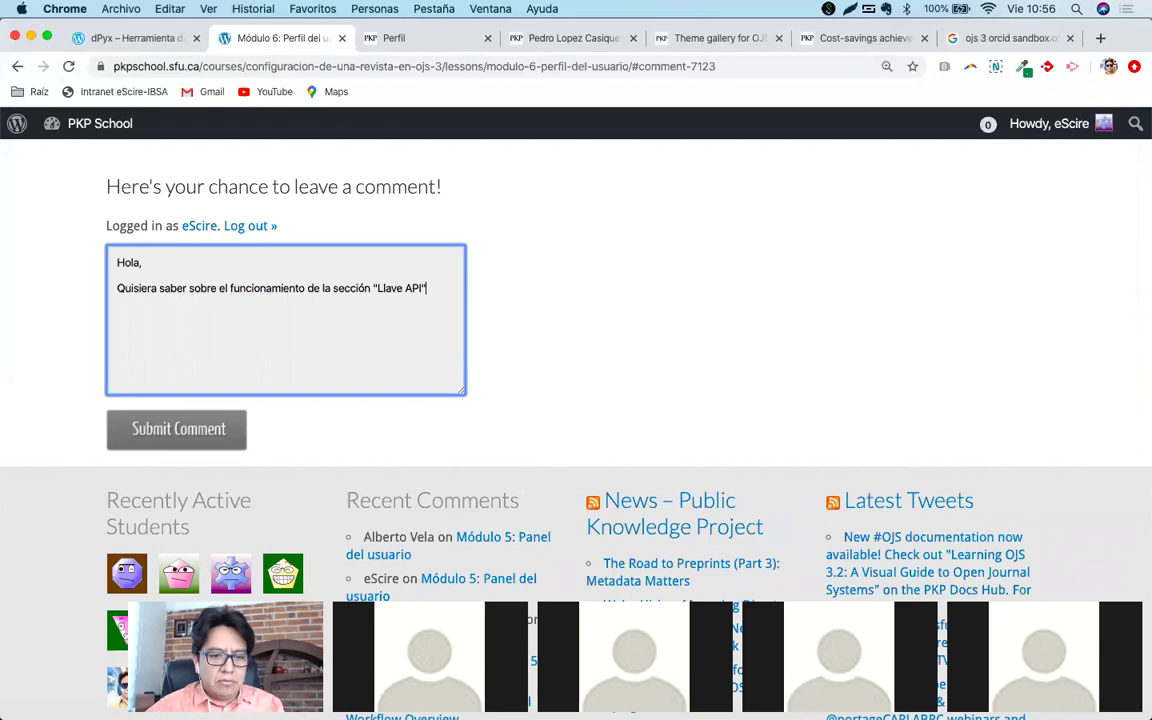
{"action": "type", "text": " ¿dón"}
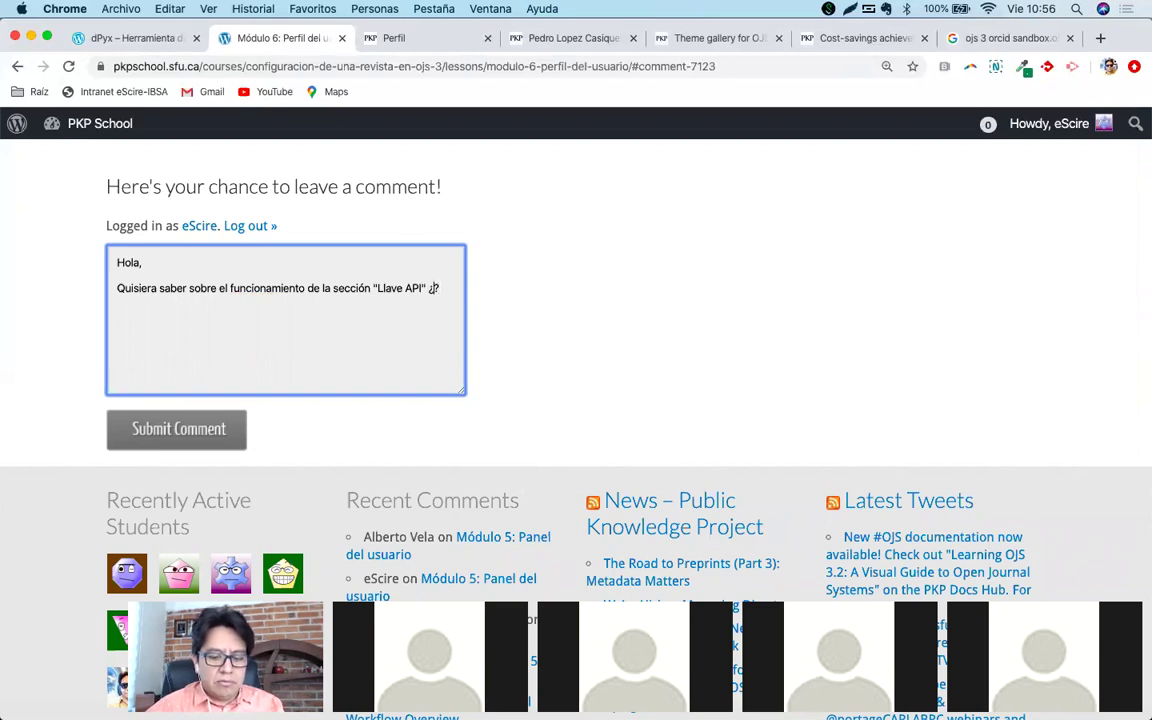
{"action": "type", "text": "d"}
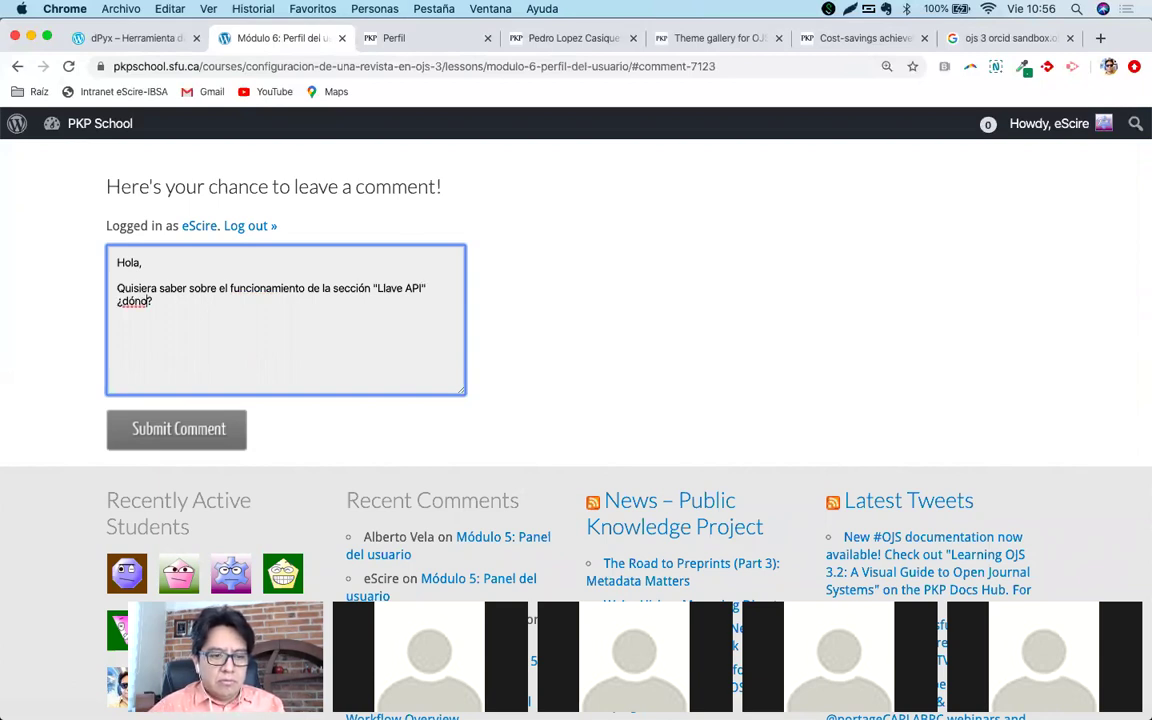
{"action": "type", "text": "e puedo e"}
{"action": "type", "text": "ncont"}
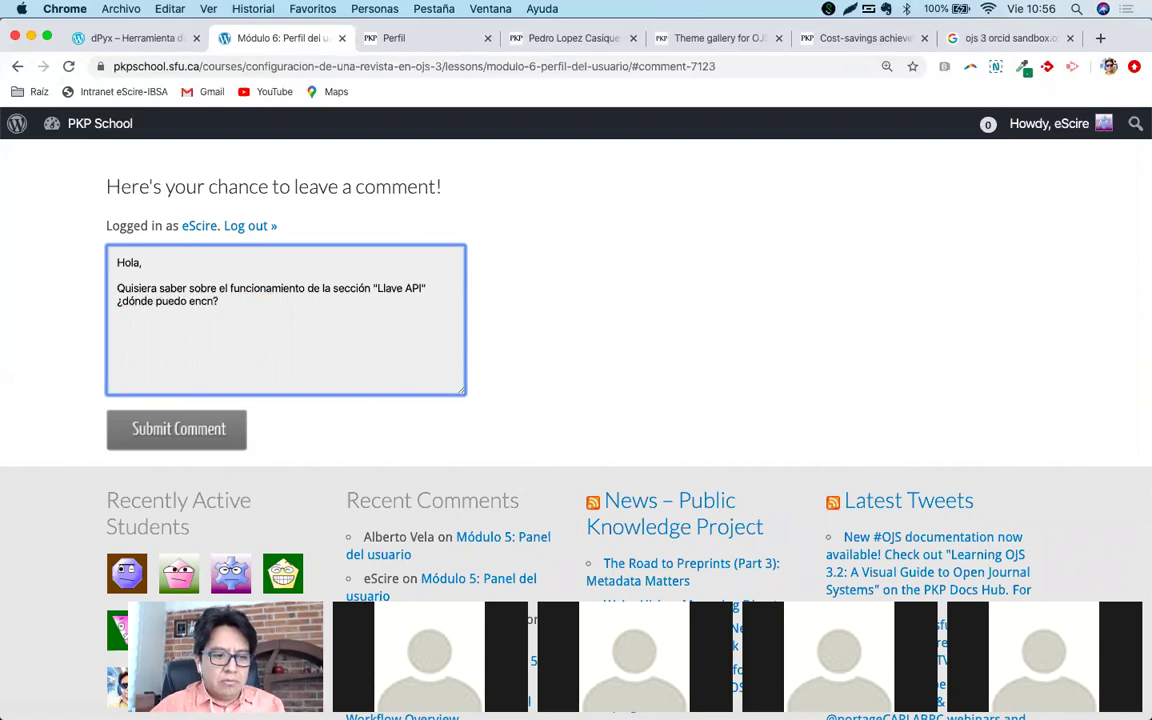
{"action": "type", "text": "rar más docu"}
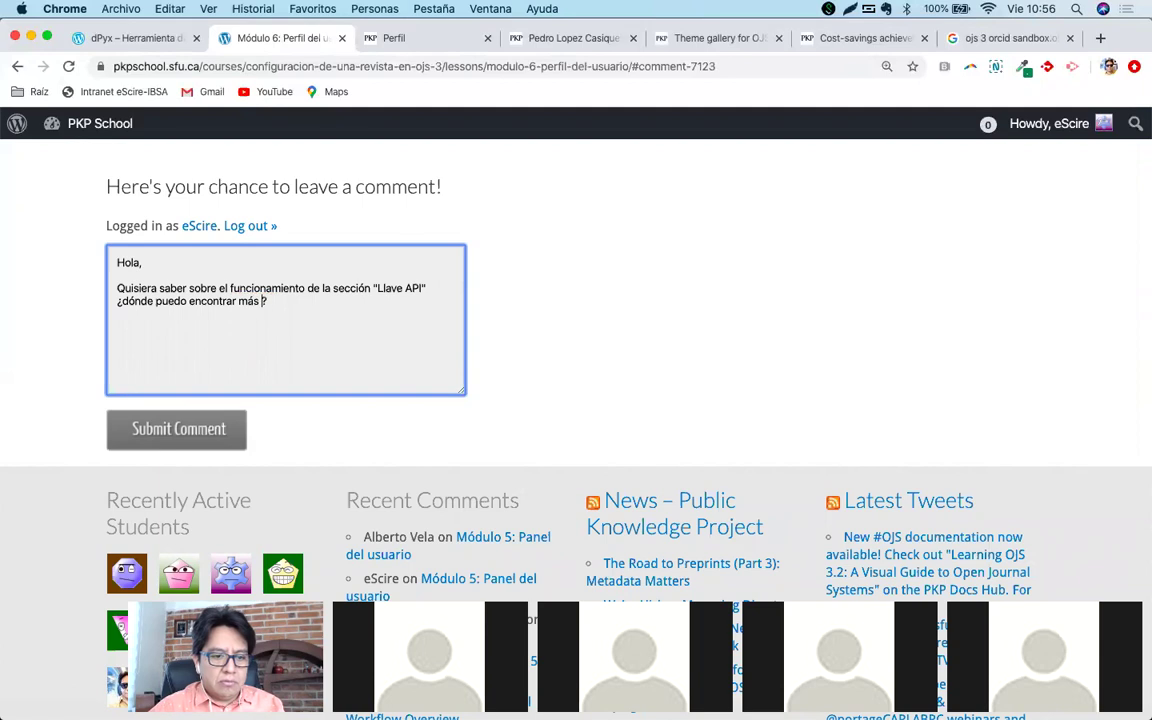
{"action": "type", "text": "em"}
{"action": "key", "text": "BackSpace"}
{"action": "key", "text": "BackSpace"}
{"action": "type", "text": "mentación"}
{"action": "type", "text": " é"}
{"action": "key", "text": "BackSpace"}
{"action": "key", "text": "BackSpace"}
{"action": "key", "text": "Right"}
{"action": "key", "text": "Return"}
{"action": "key", "text": "Return"}
{"action": "type", "text": "Gracias"}
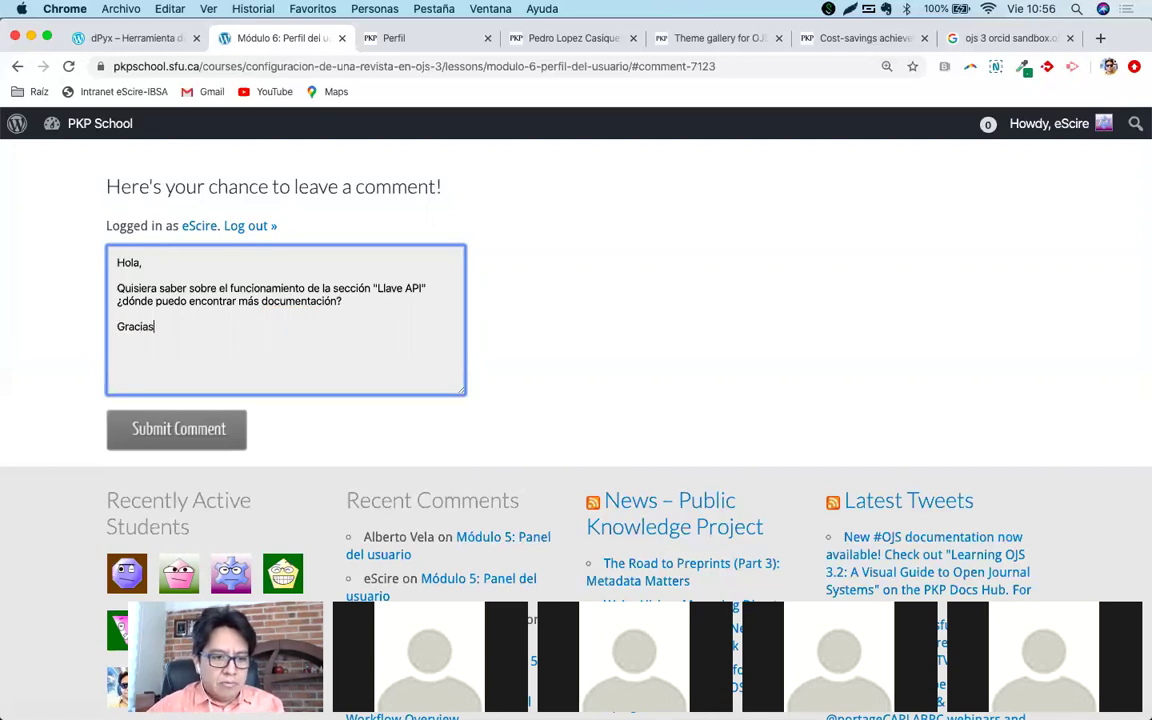
{"action": "type", "text": "."}
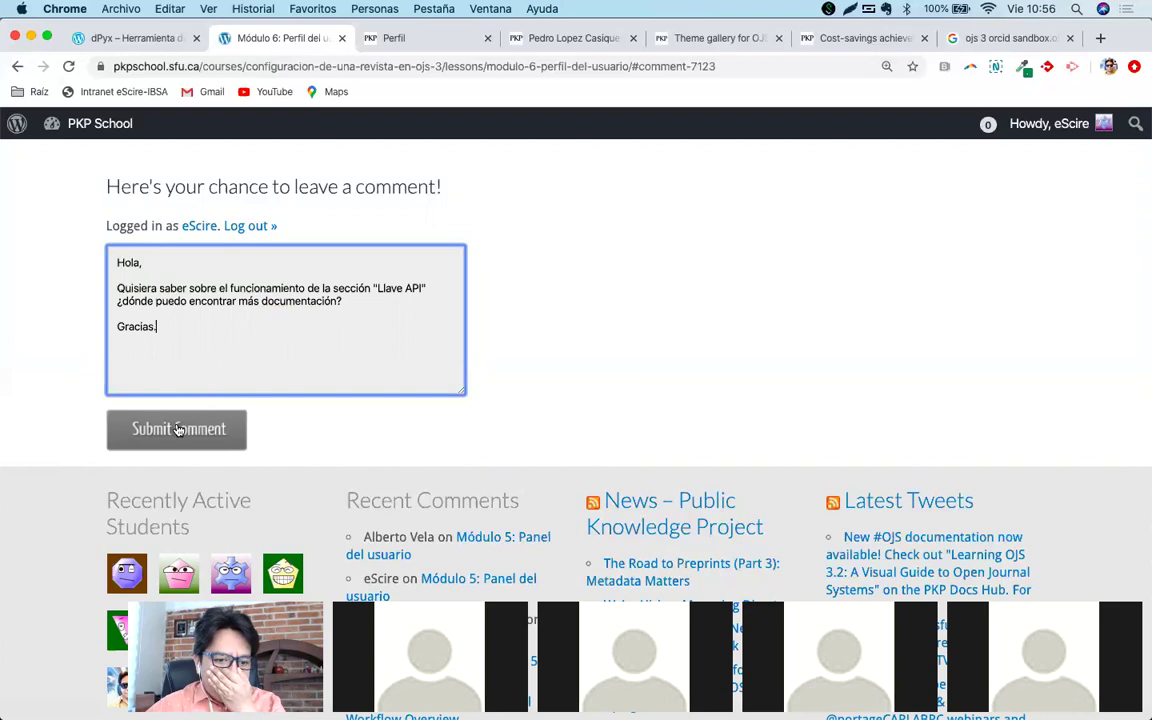
{"action": "left_click", "coordinate": [178, 430]}
Step: Check the OJS API key profile page, then scroll the Módulo 6 comments to find the new post
{"action": "left_click", "coordinate": [395, 38]}
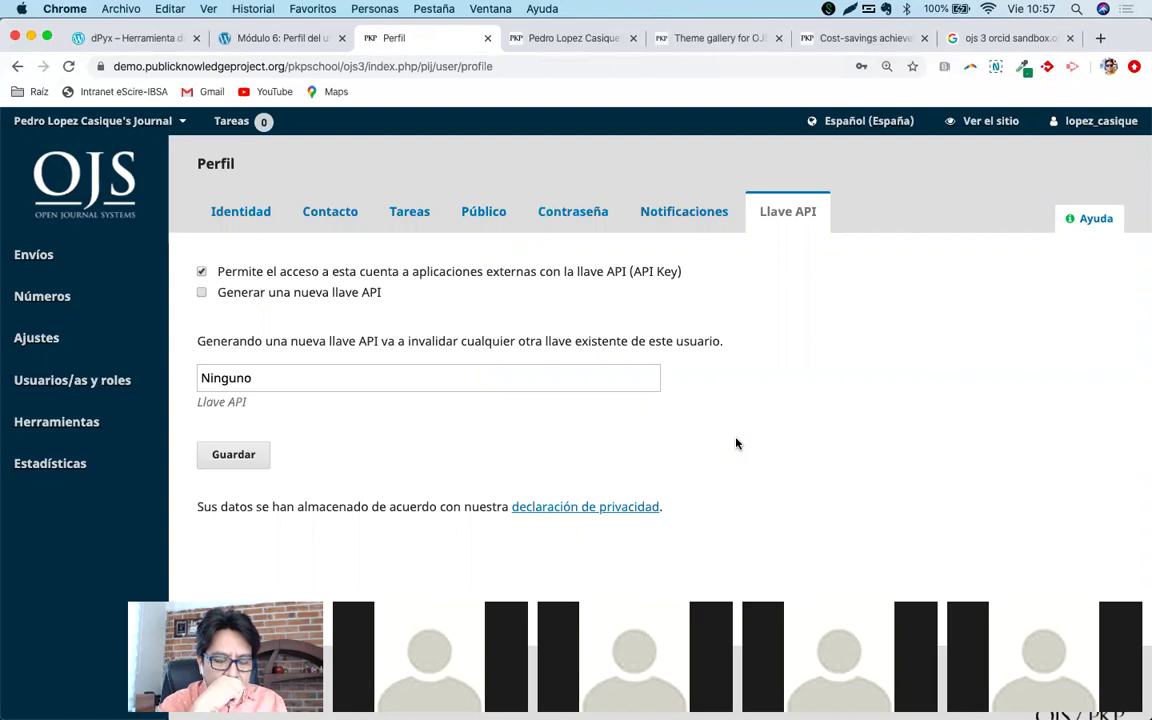
{"action": "left_click", "coordinate": [262, 38]}
{"action": "scroll", "coordinate": [742, 424], "scroll_direction": "up", "scroll_amount": 5}
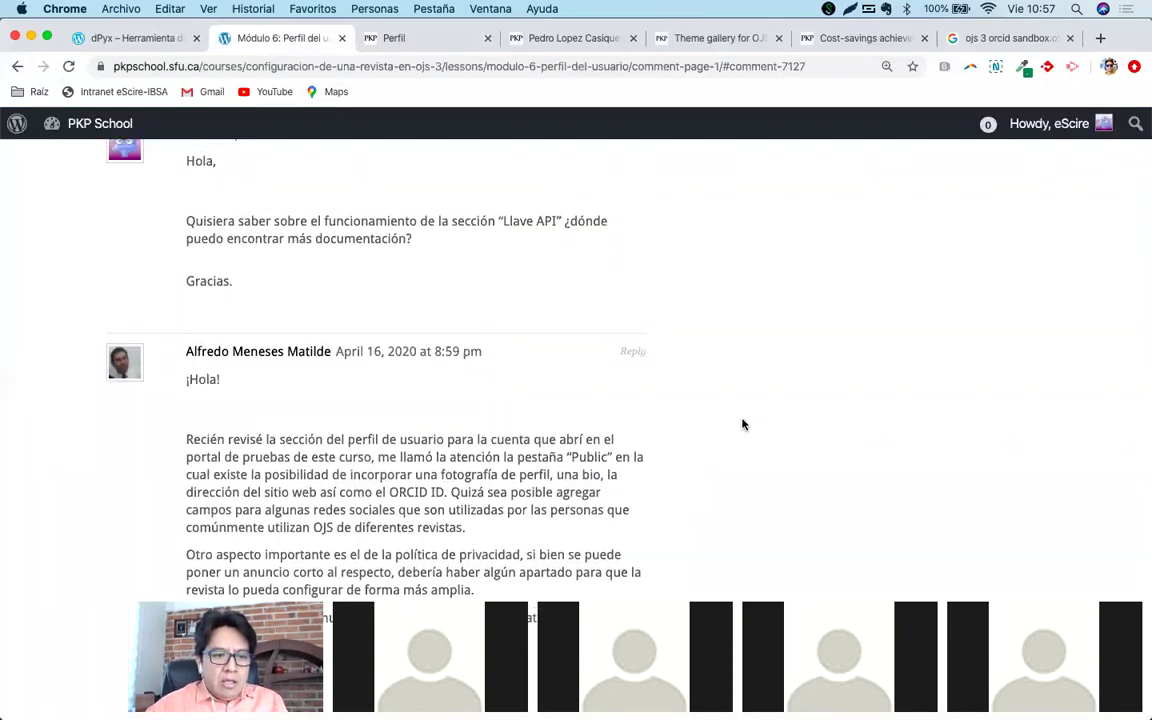
{"action": "scroll", "coordinate": [742, 424], "scroll_direction": "down", "scroll_amount": 10}
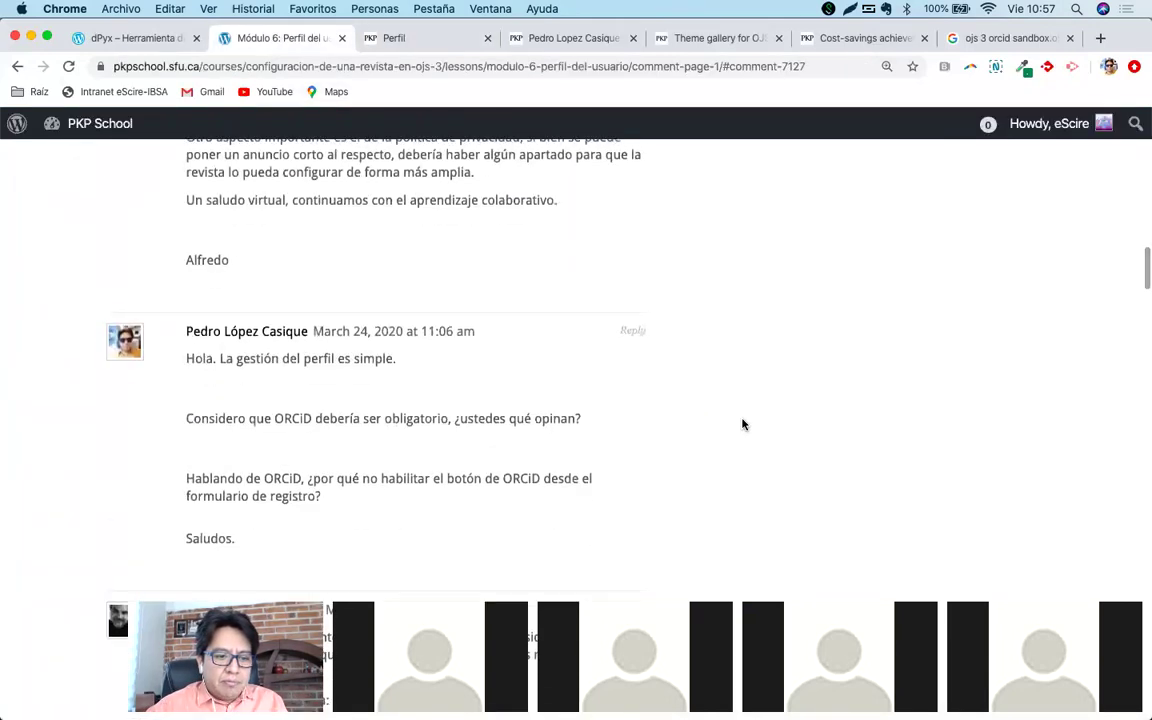
{"action": "scroll", "coordinate": [742, 424], "scroll_direction": "up", "scroll_amount": 6}
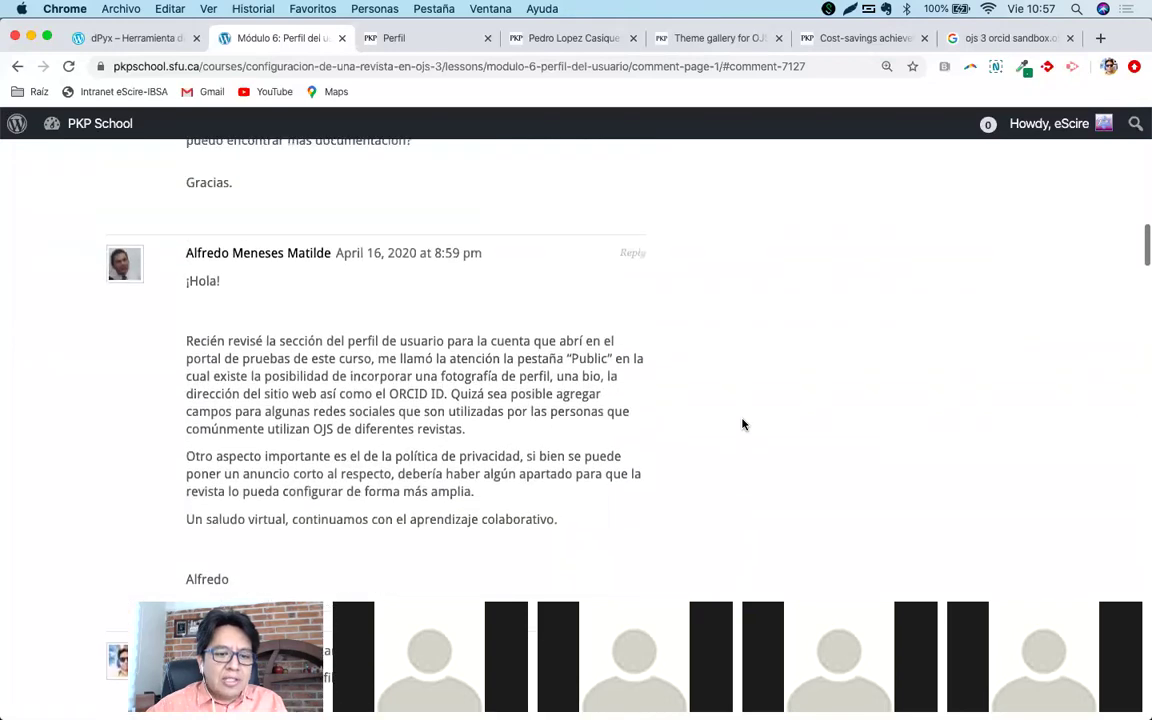
{"action": "scroll", "coordinate": [742, 424], "scroll_direction": "down", "scroll_amount": 2}
{"action": "scroll", "coordinate": [740, 420], "scroll_direction": "up", "scroll_amount": 1}
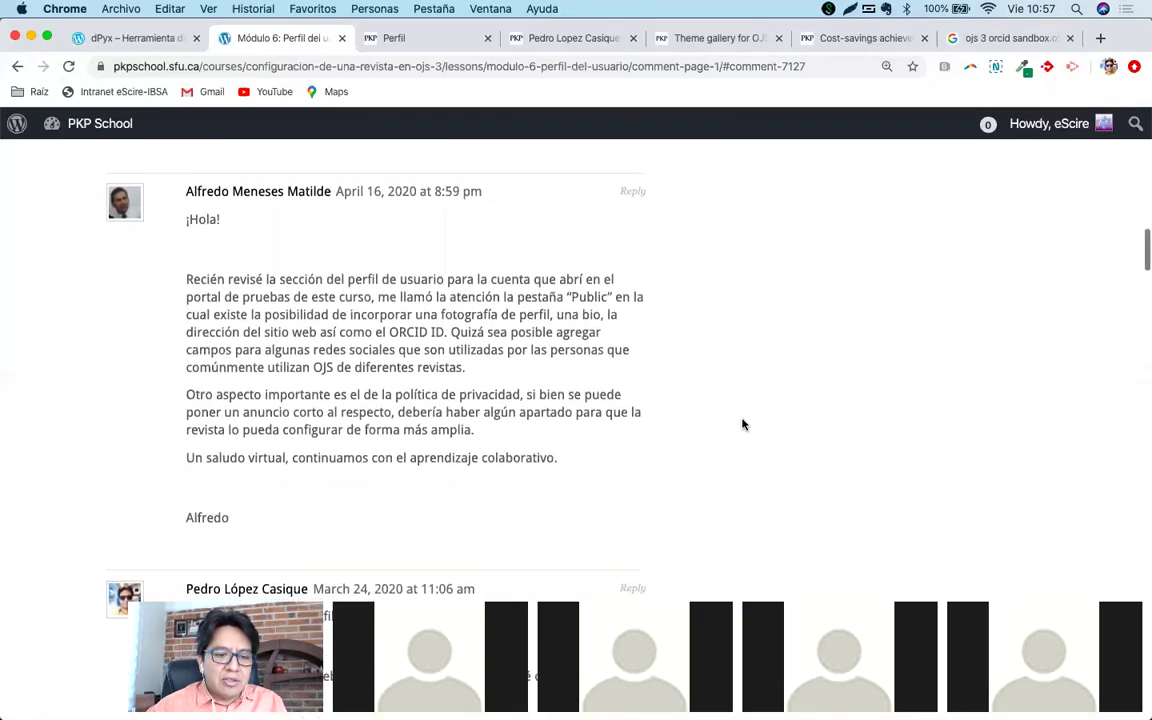
{"action": "scroll", "coordinate": [698, 416], "scroll_direction": "up", "scroll_amount": 1}
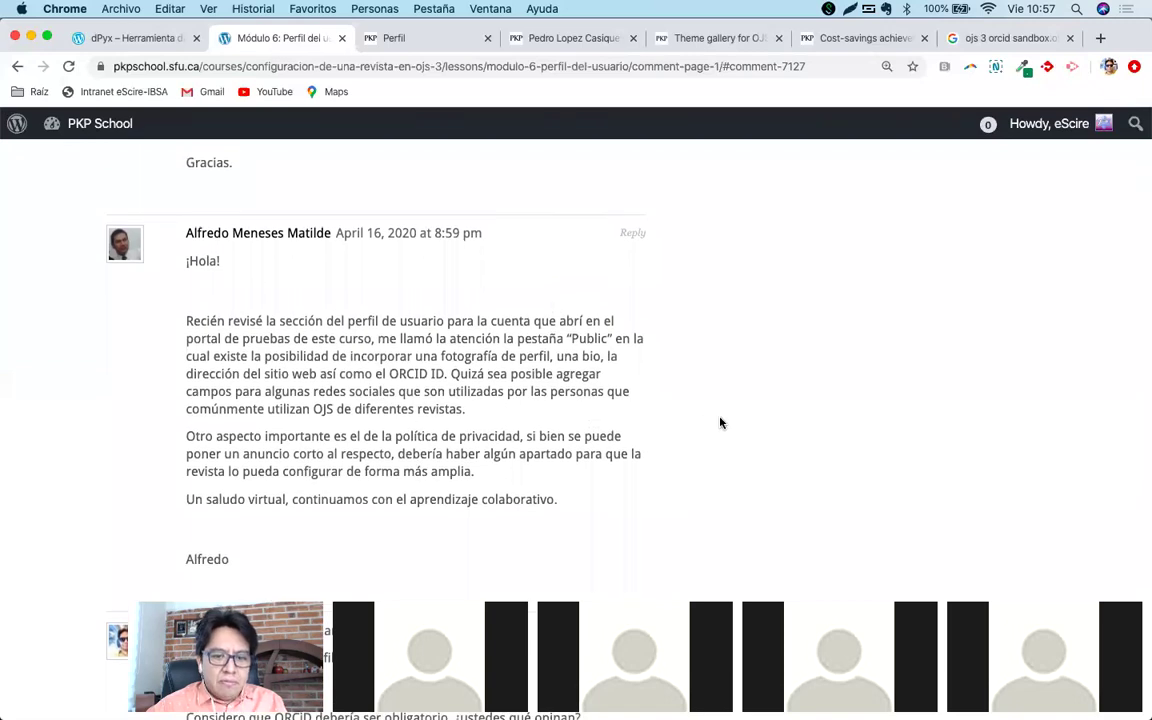
{"action": "scroll", "coordinate": [720, 422], "scroll_direction": "up", "scroll_amount": 10}
{"action": "scroll", "coordinate": [720, 422], "scroll_direction": "up", "scroll_amount": 6}
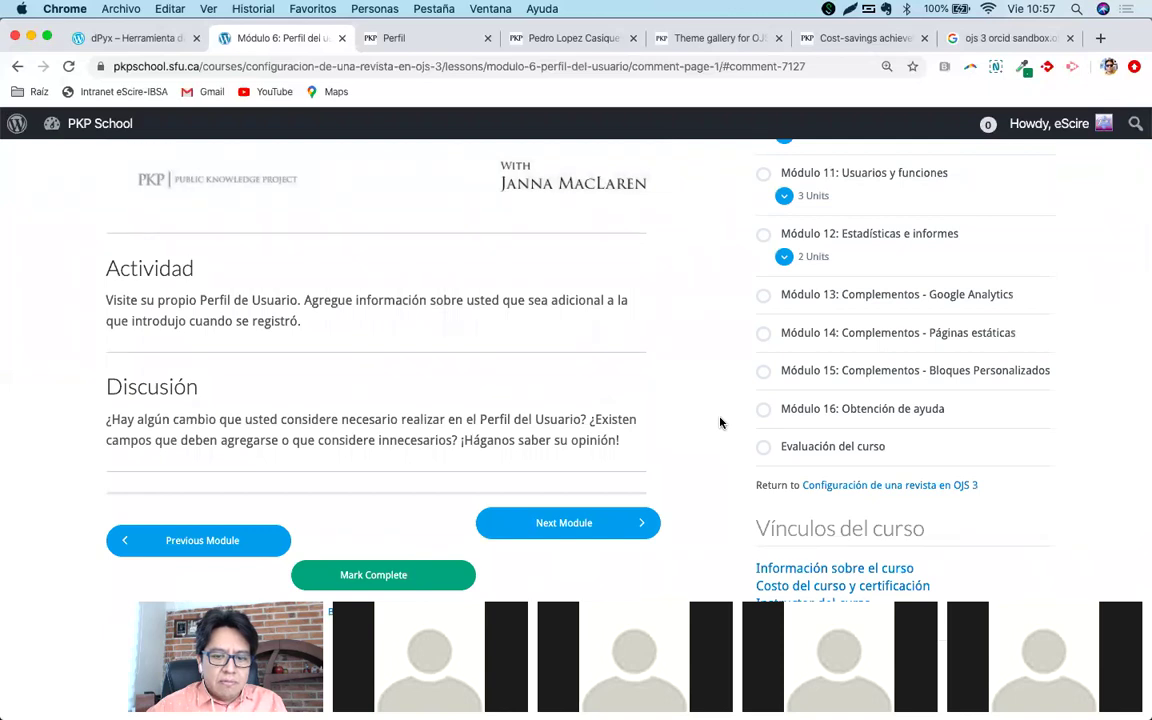
{"action": "scroll", "coordinate": [720, 422], "scroll_direction": "up", "scroll_amount": 5}
{"action": "scroll", "coordinate": [720, 422], "scroll_direction": "down", "scroll_amount": 9}
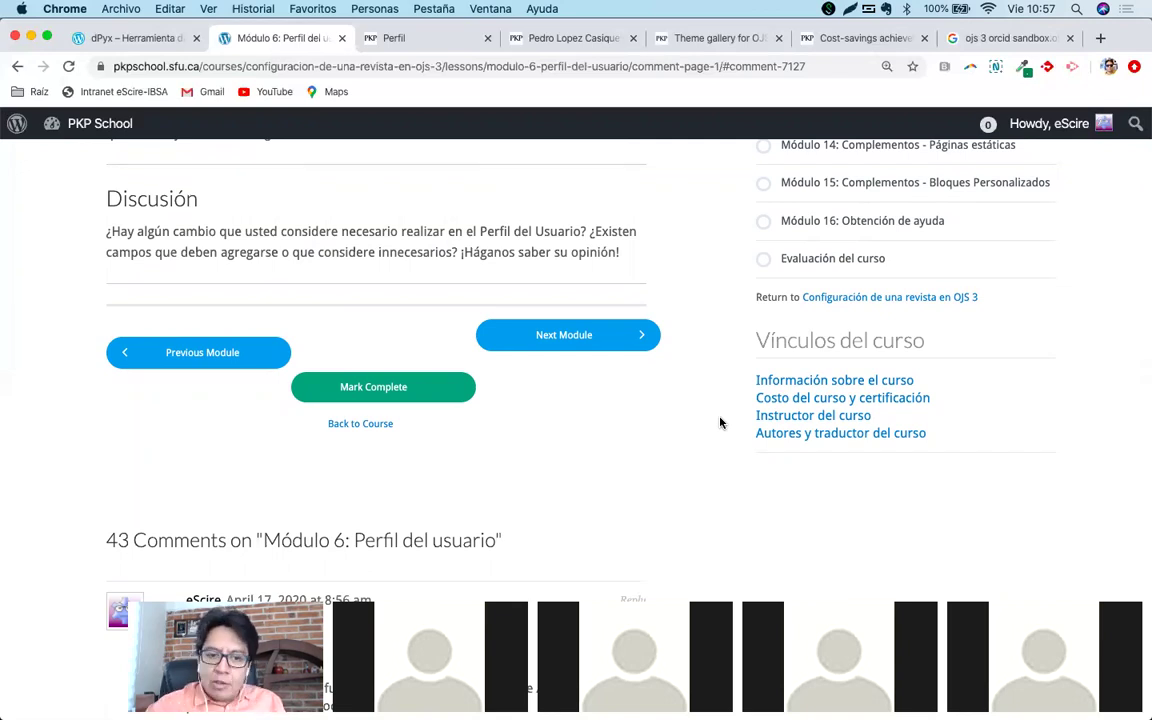
{"action": "scroll", "coordinate": [720, 423], "scroll_direction": "up", "scroll_amount": 5}
{"action": "scroll", "coordinate": [720, 423], "scroll_direction": "up", "scroll_amount": 3}
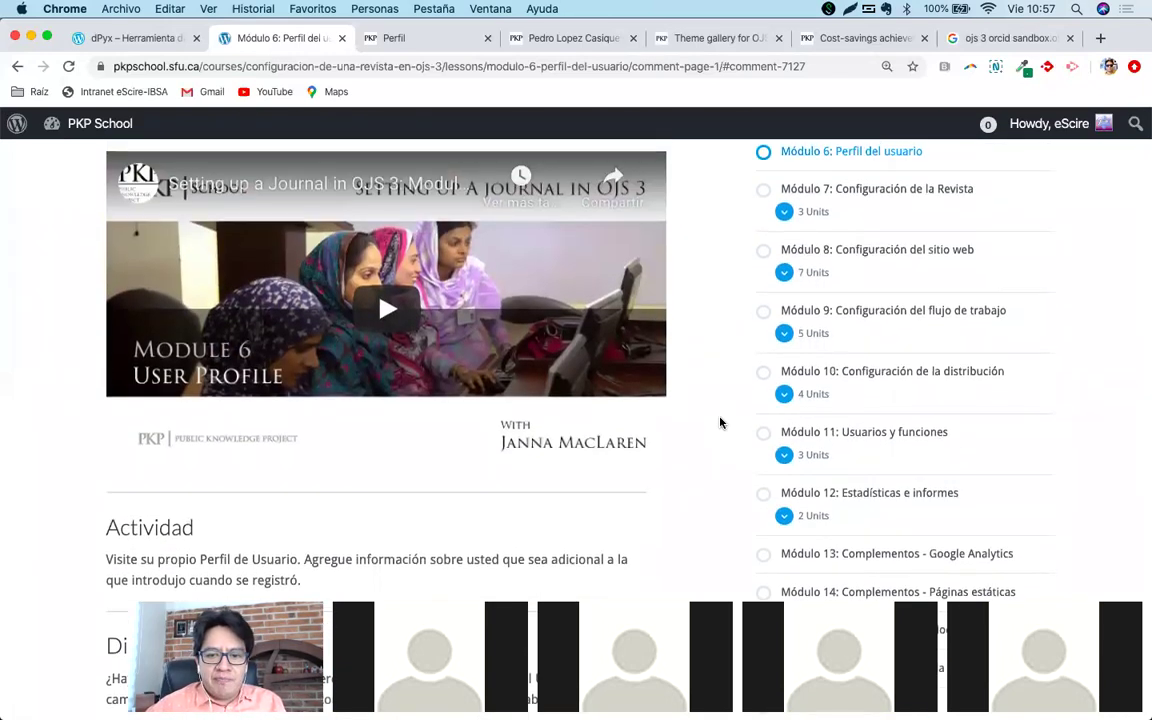
{"action": "scroll", "coordinate": [720, 420], "scroll_direction": "up", "scroll_amount": 3}
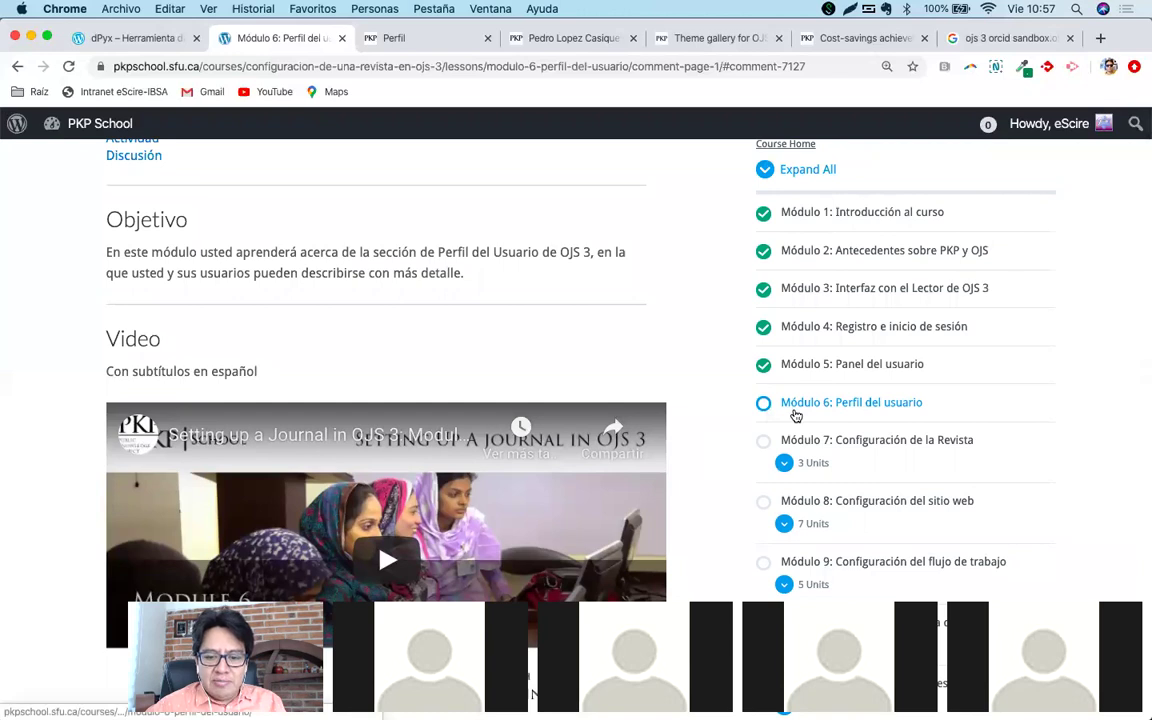
{"action": "scroll", "coordinate": [797, 412], "scroll_direction": "down", "scroll_amount": 5}
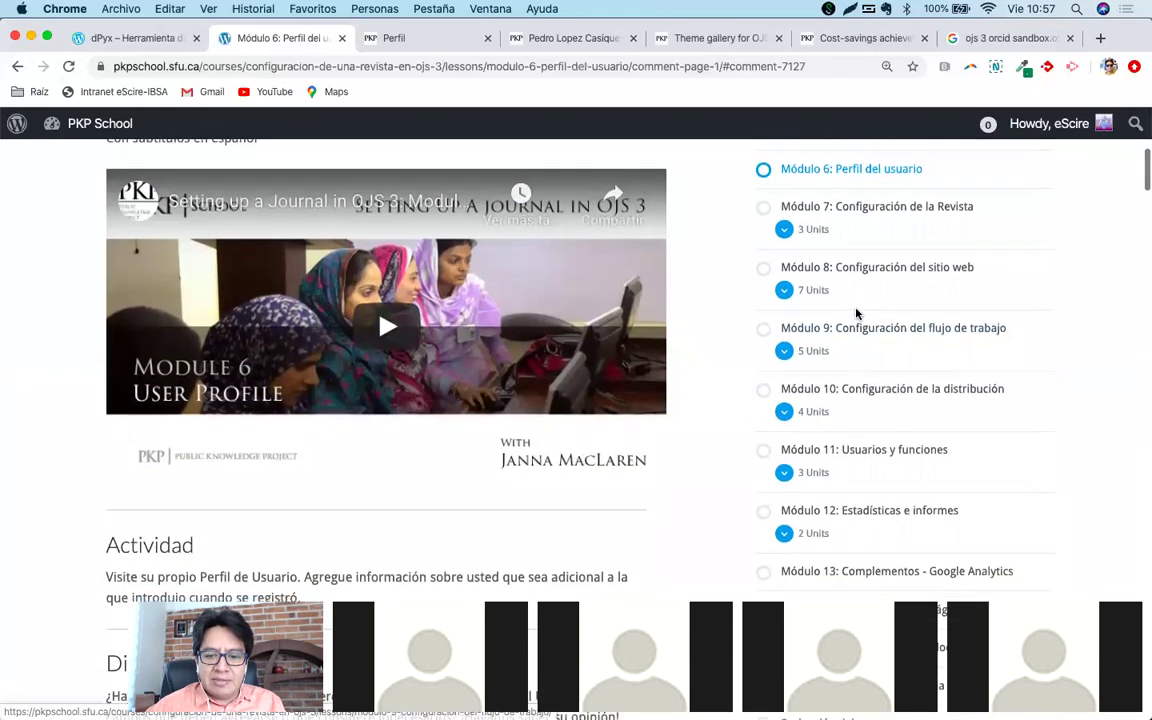
{"action": "scroll", "coordinate": [856, 314], "scroll_direction": "down", "scroll_amount": 6}
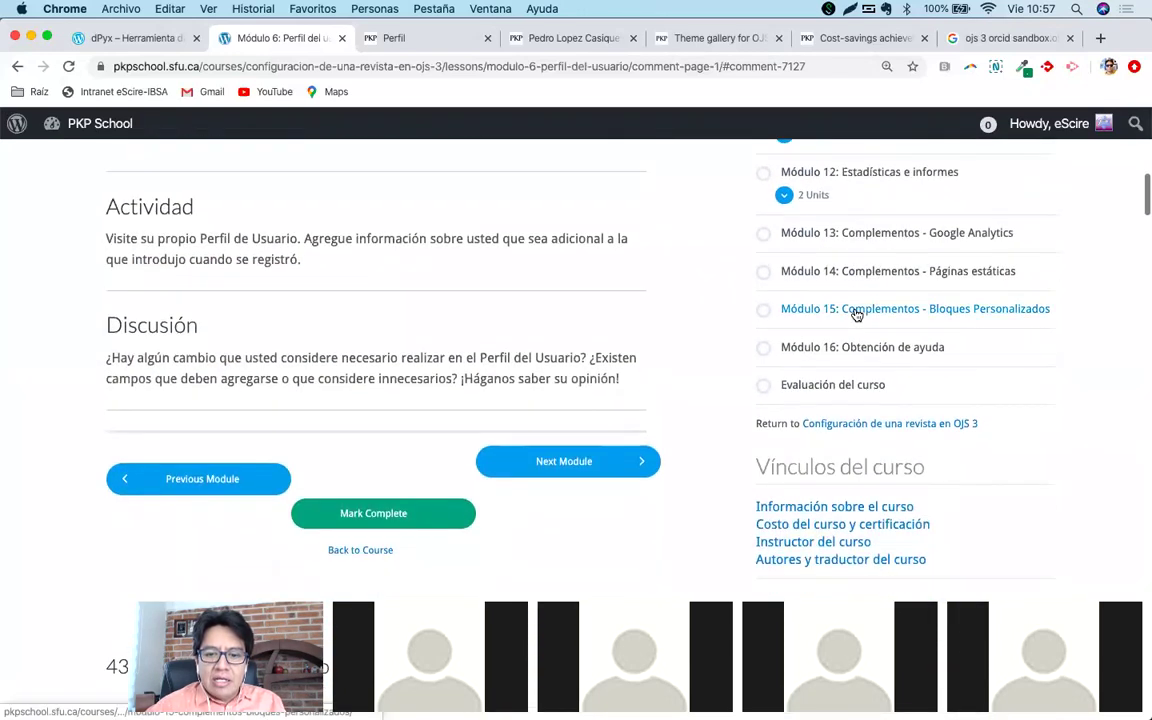
{"action": "scroll", "coordinate": [856, 314], "scroll_direction": "up", "scroll_amount": 1}
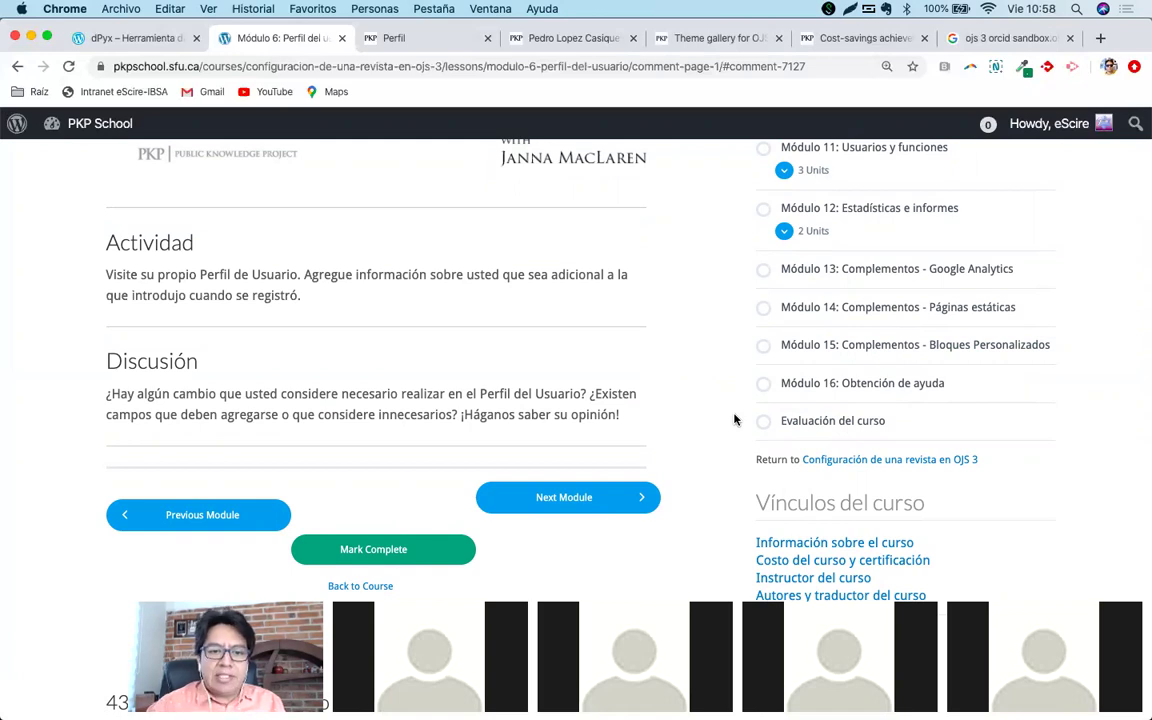
Step: Delete '#comment-7127' from the lesson URL and reload the Módulo 6 page
{"action": "left_click", "coordinate": [712, 65]}
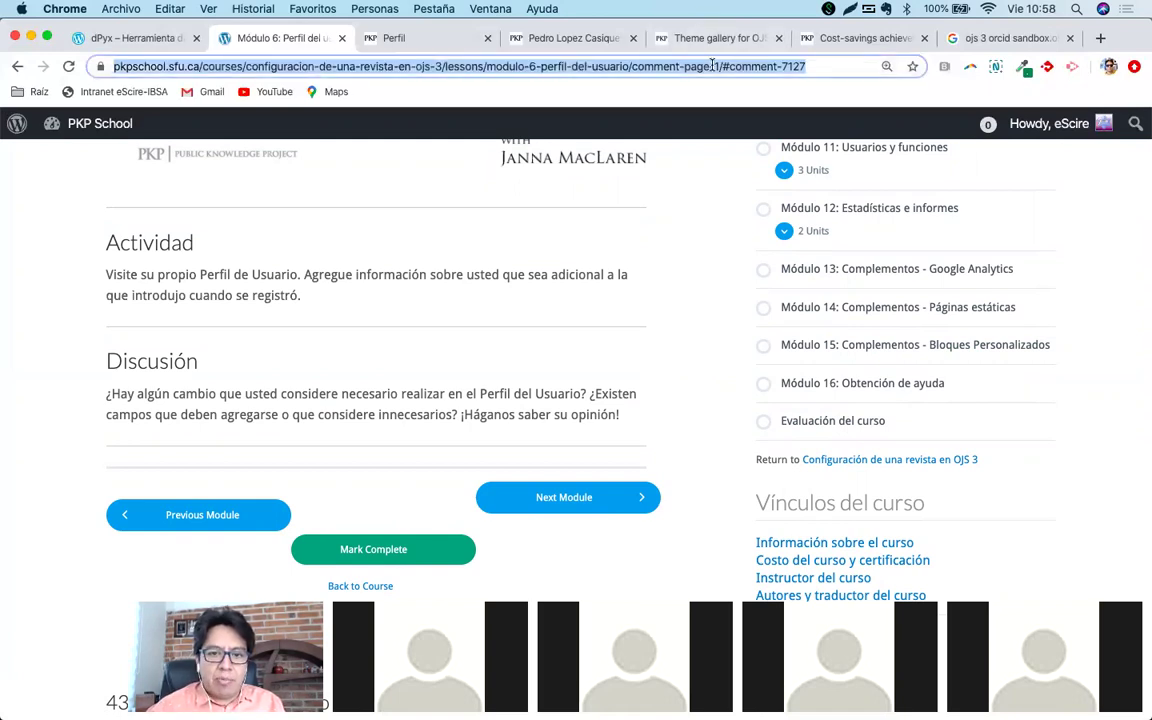
{"action": "left_click", "coordinate": [645, 62]}
{"action": "left_click_drag", "start_coordinate": [683, 66], "coordinate": [825, 36]}
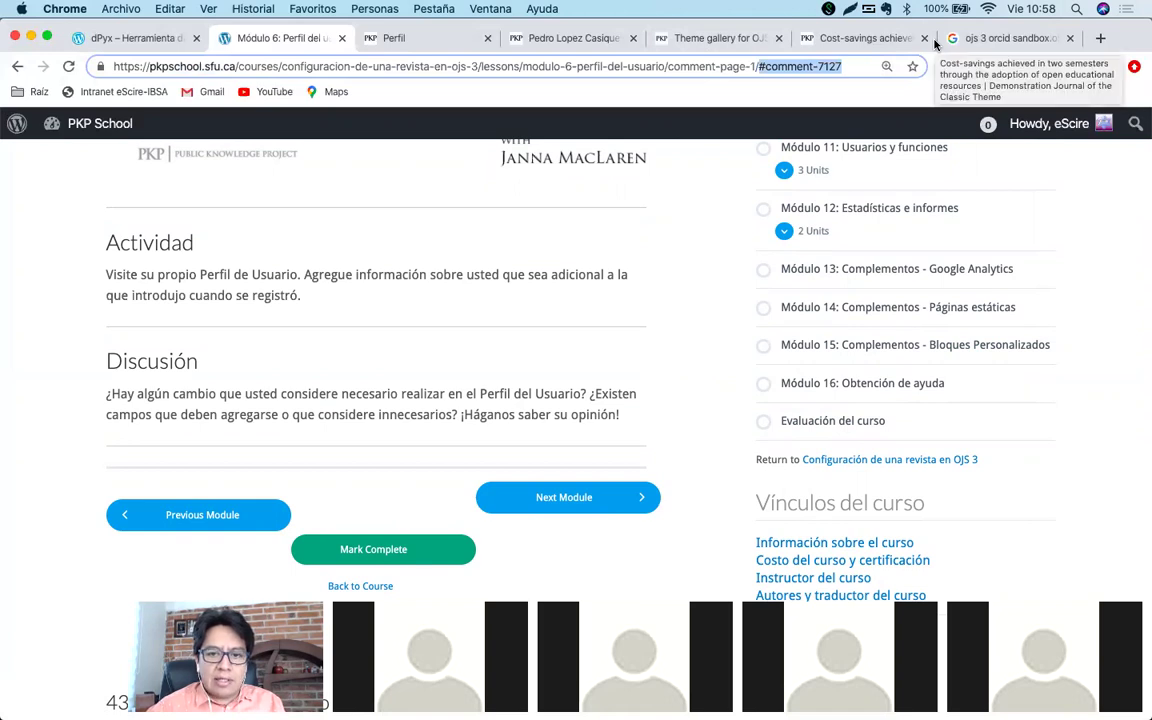
{"action": "key", "text": "BackSpace"}
{"action": "key", "text": "Return"}
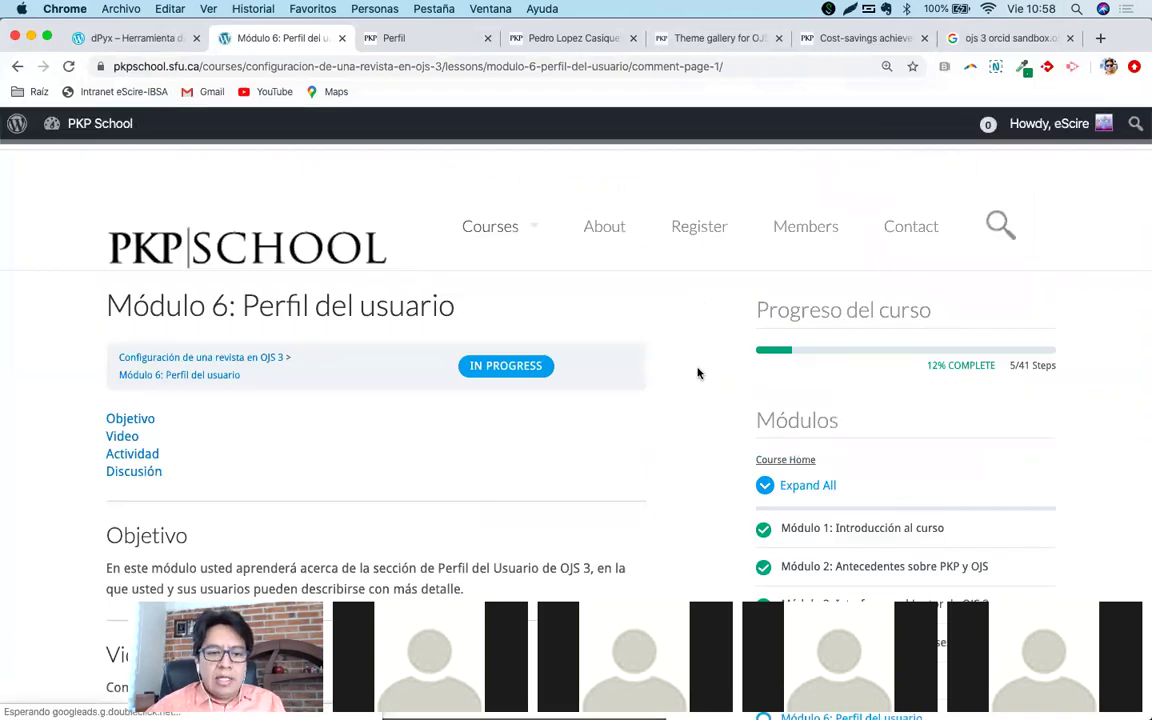
{"action": "scroll", "coordinate": [698, 373], "scroll_direction": "down", "scroll_amount": 5}
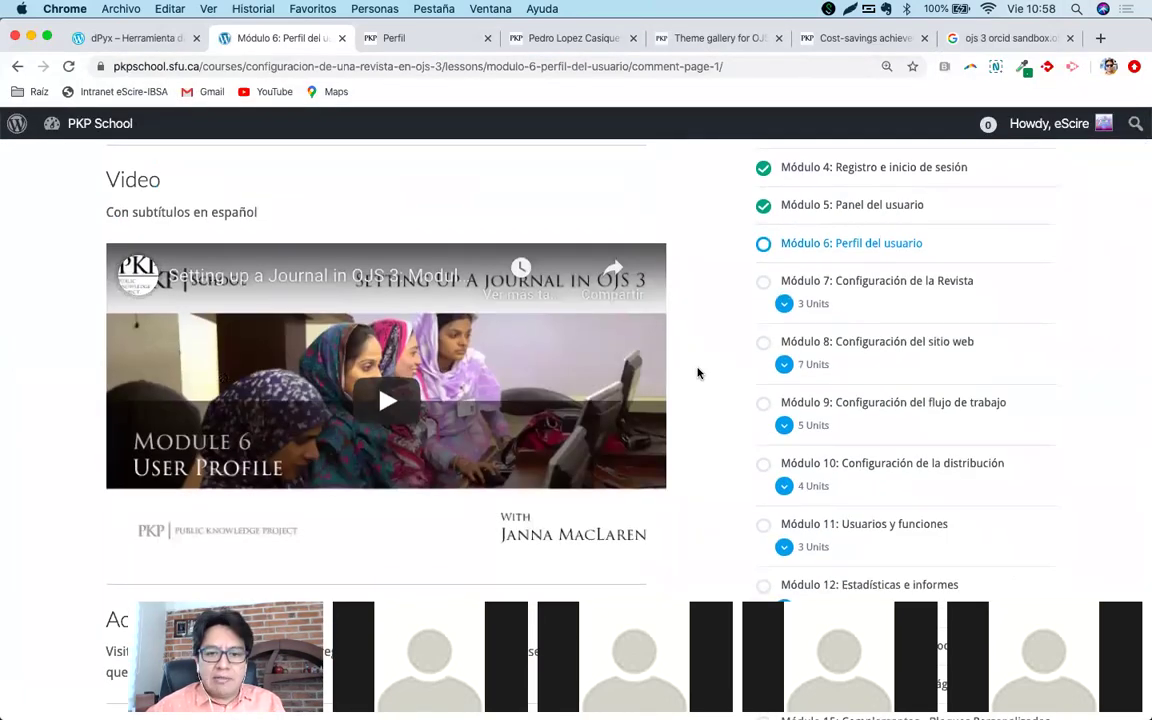
{"action": "scroll", "coordinate": [698, 373], "scroll_direction": "down", "scroll_amount": 5}
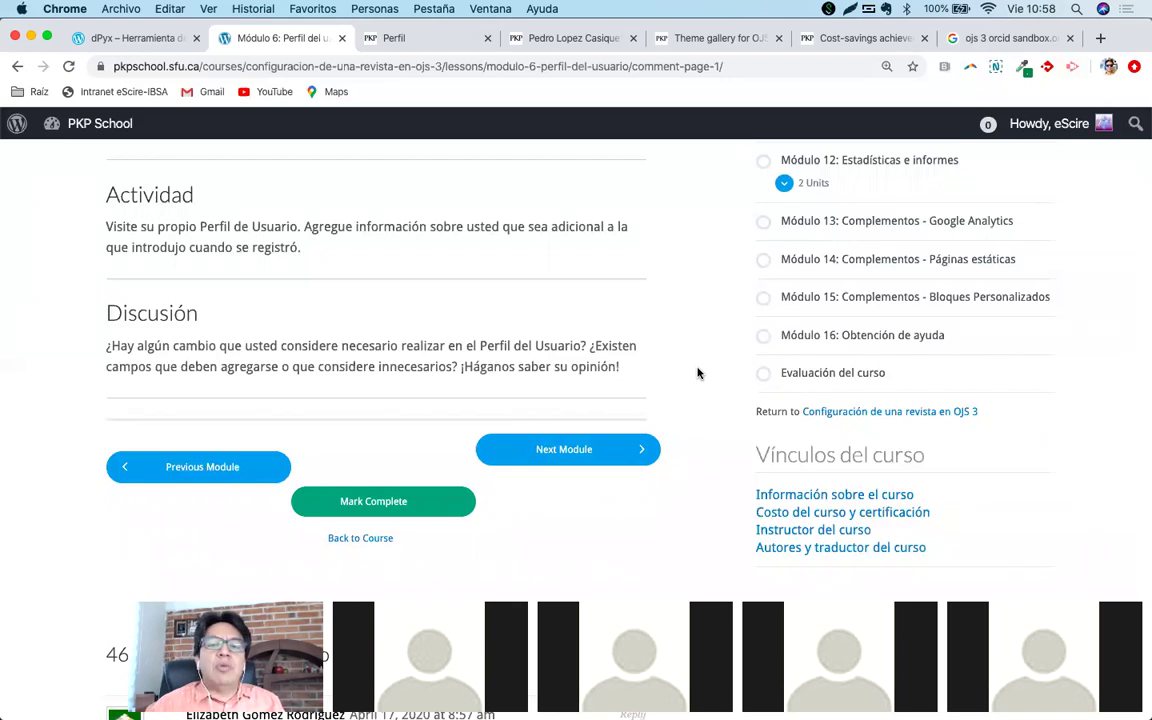
{"action": "scroll", "coordinate": [698, 373], "scroll_direction": "down", "scroll_amount": 5}
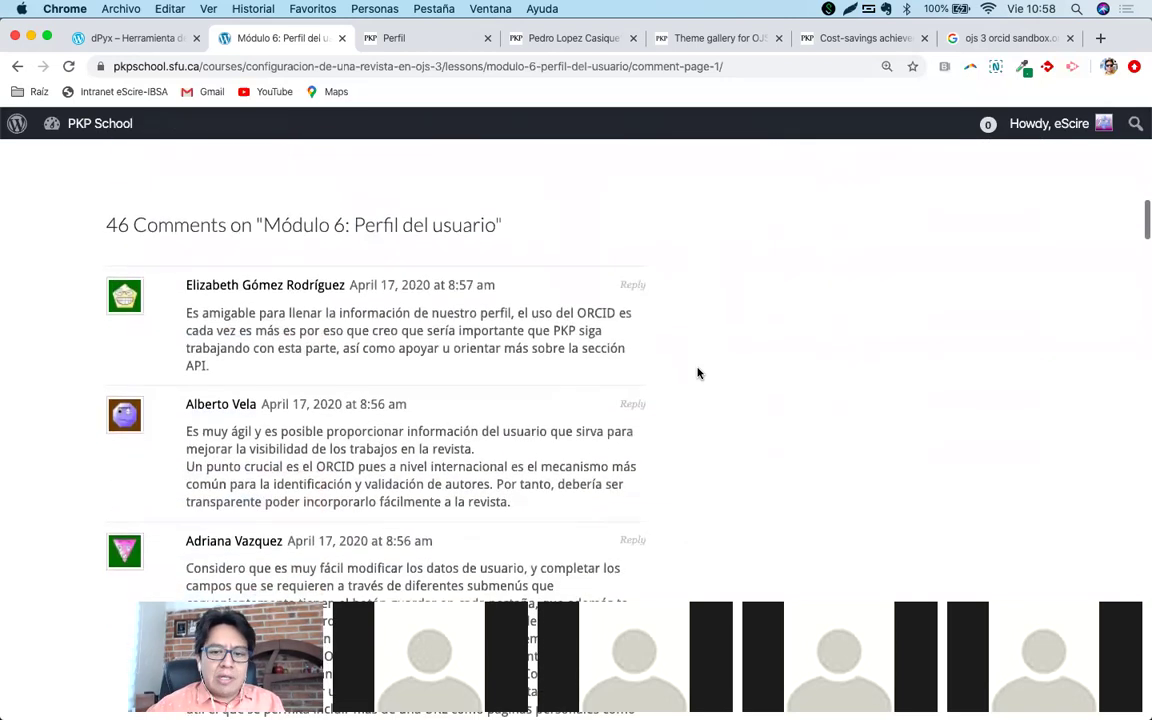
{"action": "scroll", "coordinate": [698, 373], "scroll_direction": "down", "scroll_amount": 2}
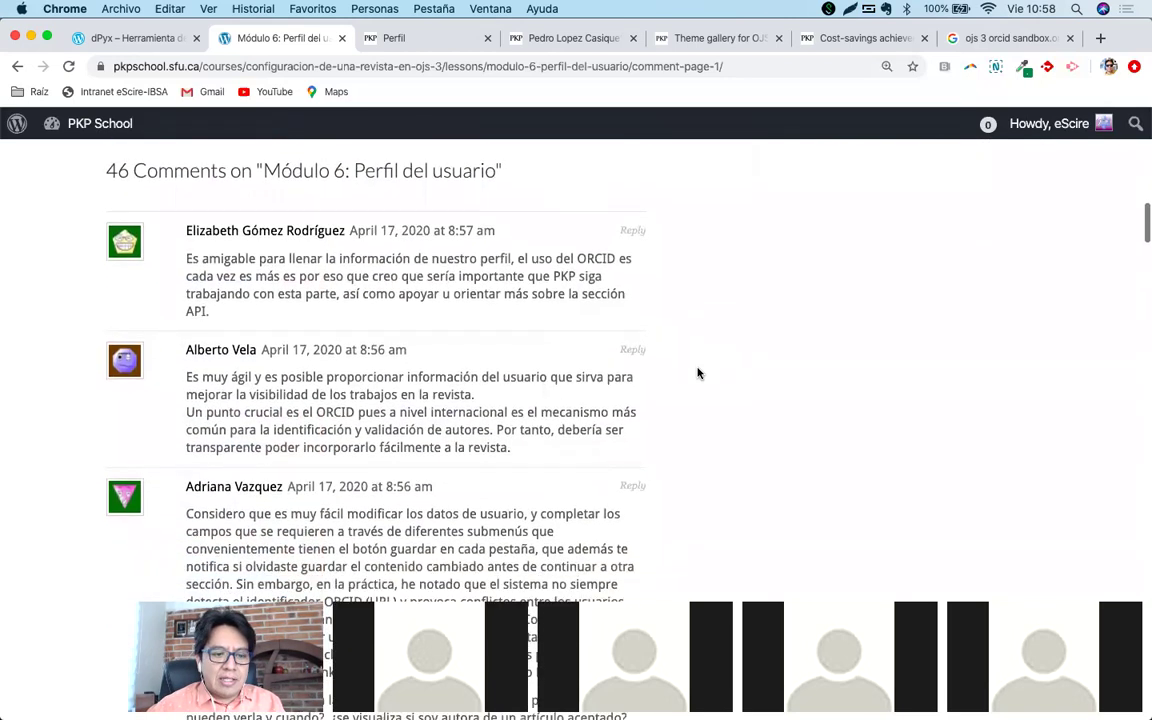
{"action": "scroll", "coordinate": [698, 373], "scroll_direction": "down", "scroll_amount": 4}
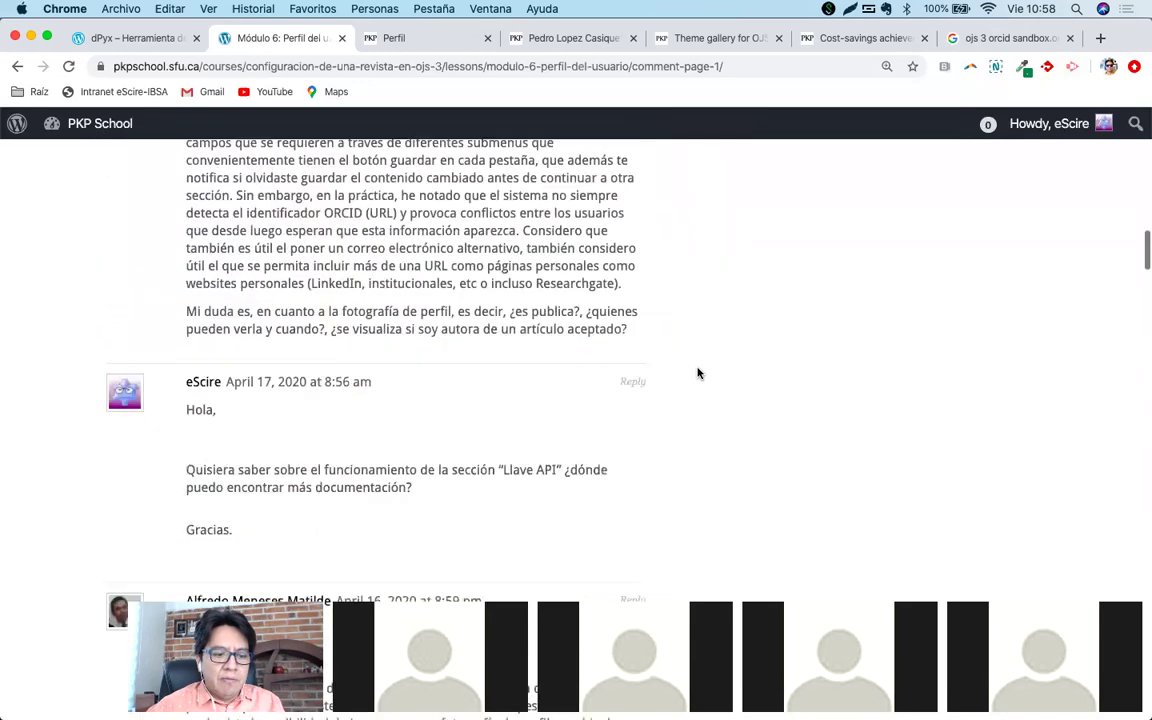
{"action": "scroll", "coordinate": [698, 373], "scroll_direction": "up", "scroll_amount": 4}
{"action": "scroll", "coordinate": [698, 373], "scroll_direction": "down", "scroll_amount": 1}
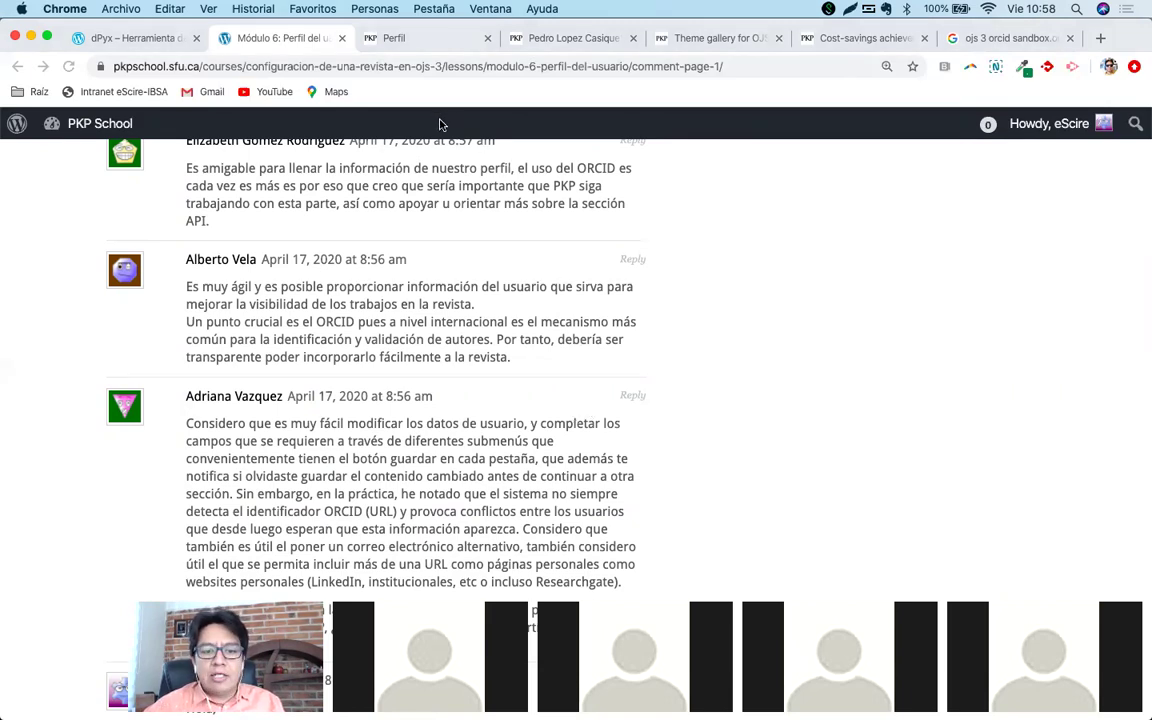
Step: Expand Módulo 7's 3 units and Módulo 8's 7 units in the Módulos sidebar
{"action": "left_click", "coordinate": [731, 291]}
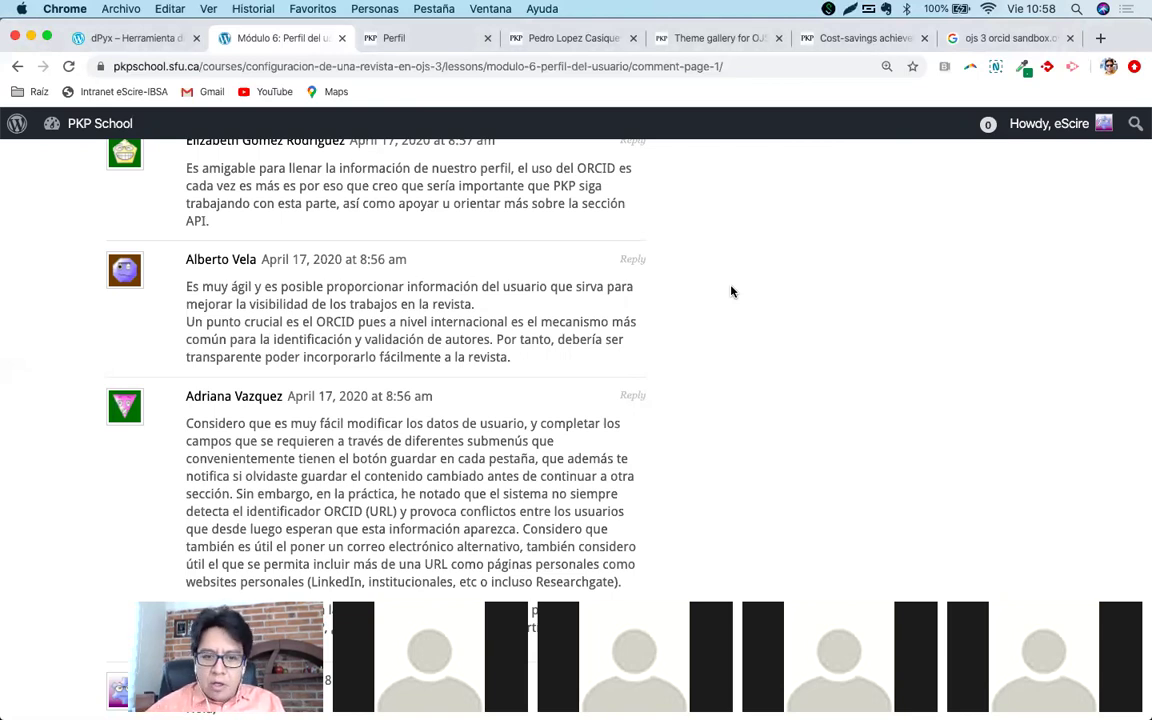
{"action": "scroll", "coordinate": [730, 291], "scroll_direction": "up", "scroll_amount": 15}
{"action": "scroll", "coordinate": [728, 342], "scroll_direction": "down", "scroll_amount": 3}
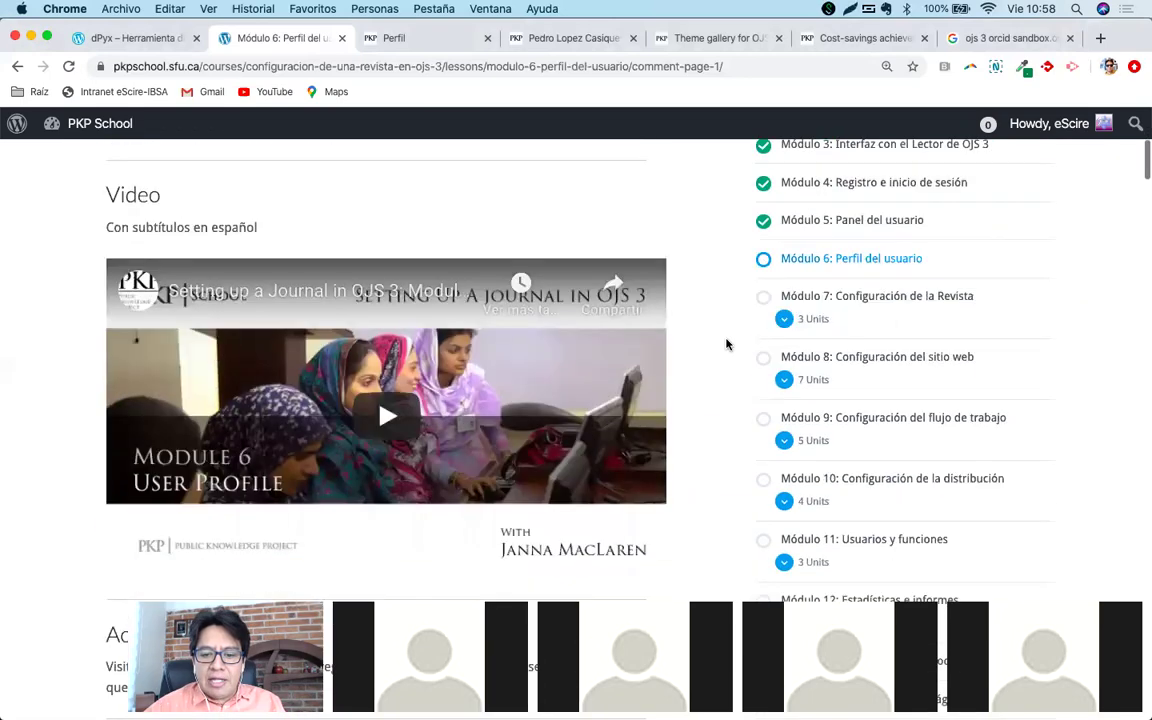
{"action": "scroll", "coordinate": [727, 344], "scroll_direction": "down", "scroll_amount": 5}
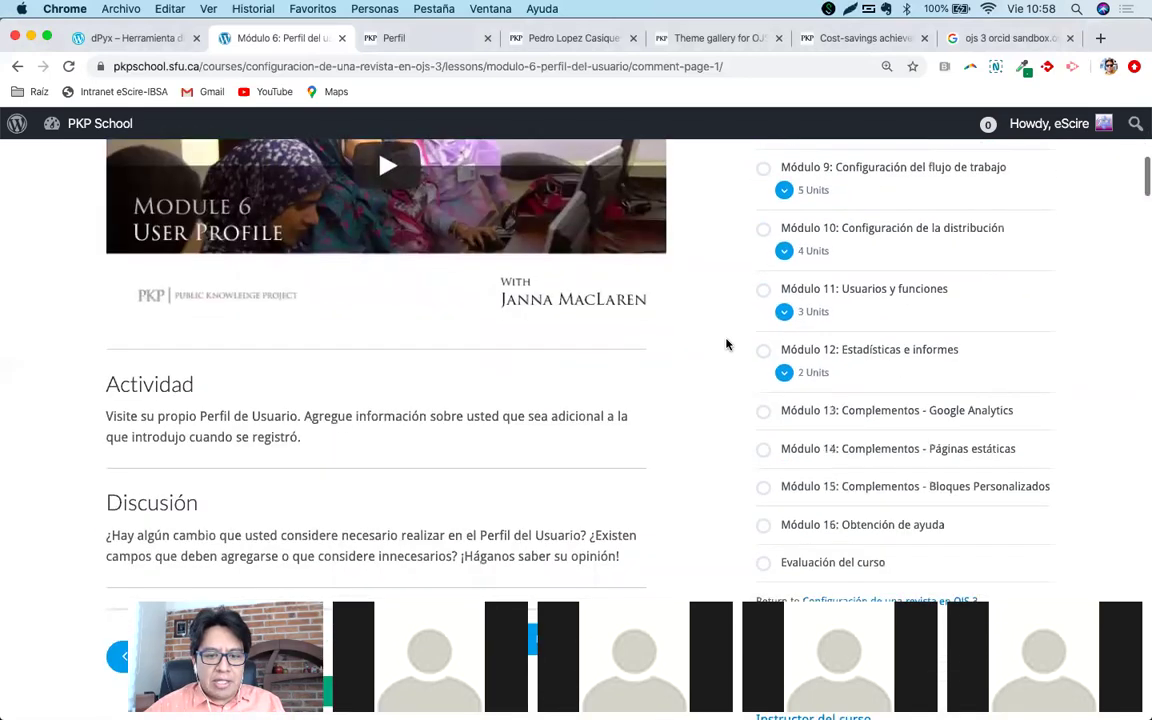
{"action": "scroll", "coordinate": [727, 344], "scroll_direction": "up", "scroll_amount": 7}
{"action": "scroll", "coordinate": [722, 414], "scroll_direction": "down", "scroll_amount": 4}
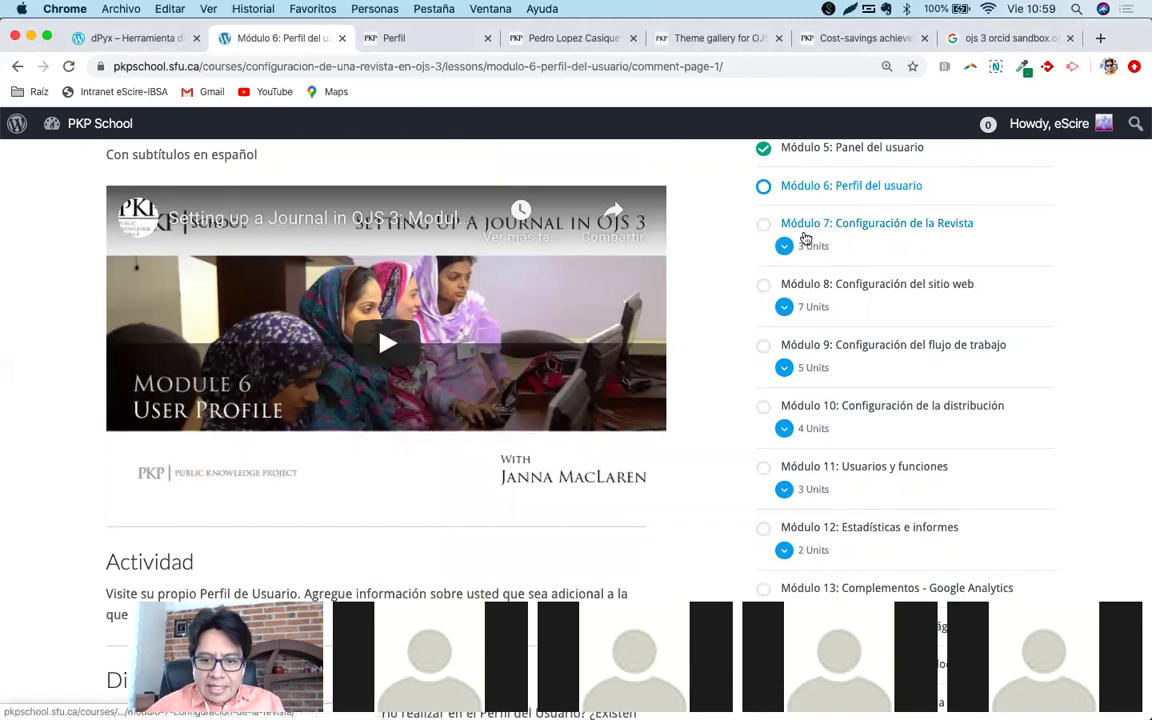
{"action": "left_click", "coordinate": [784, 246]}
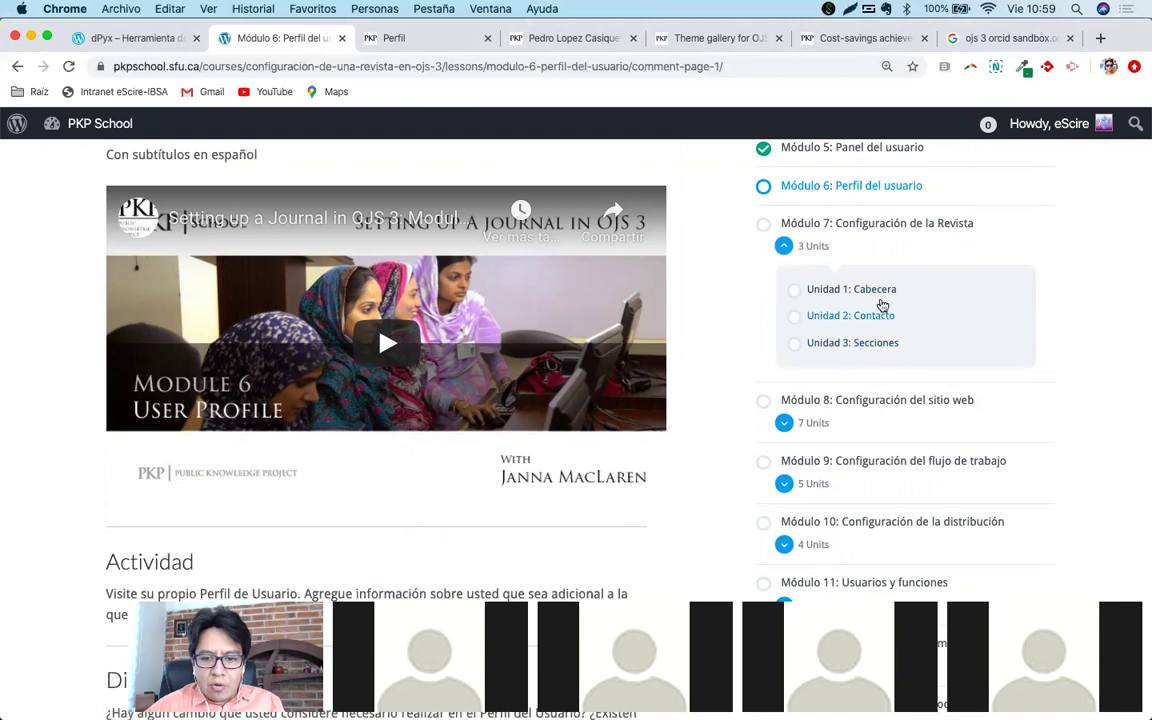
{"action": "scroll", "coordinate": [845, 353], "scroll_direction": "down", "scroll_amount": 2}
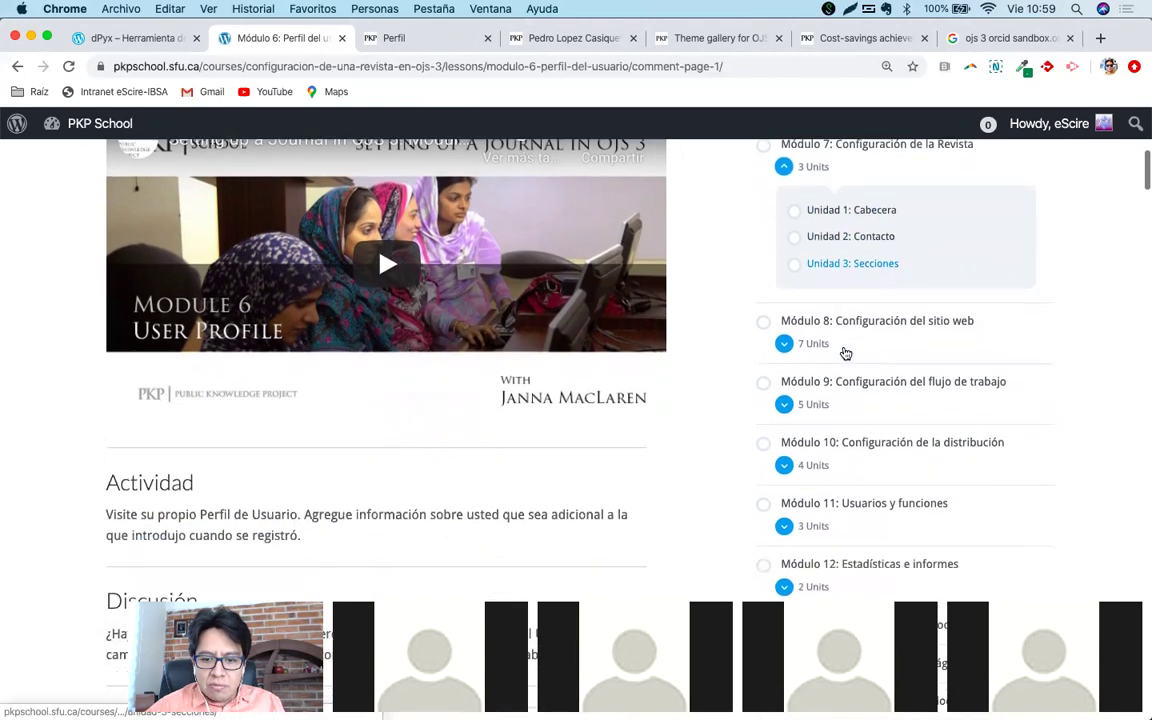
{"action": "left_click", "coordinate": [784, 343]}
{"action": "scroll", "coordinate": [809, 420], "scroll_direction": "down", "scroll_amount": 1}
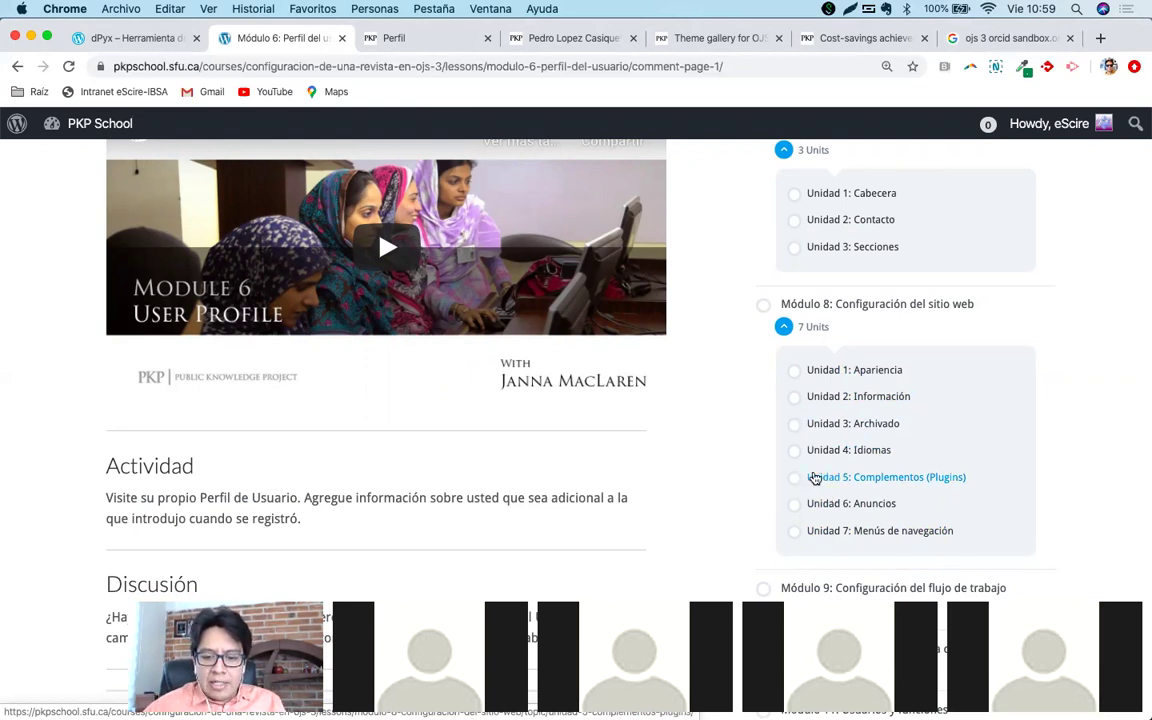
{"action": "scroll", "coordinate": [812, 478], "scroll_direction": "down", "scroll_amount": 1}
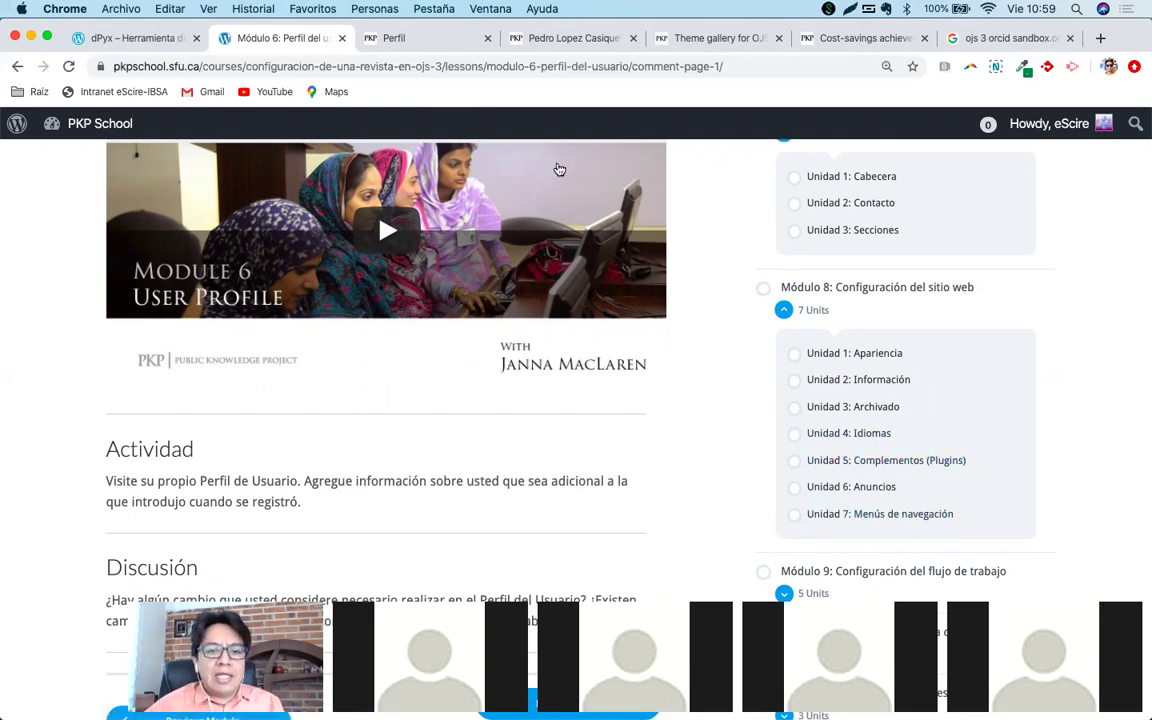
{"action": "left_click", "coordinate": [518, 42]}
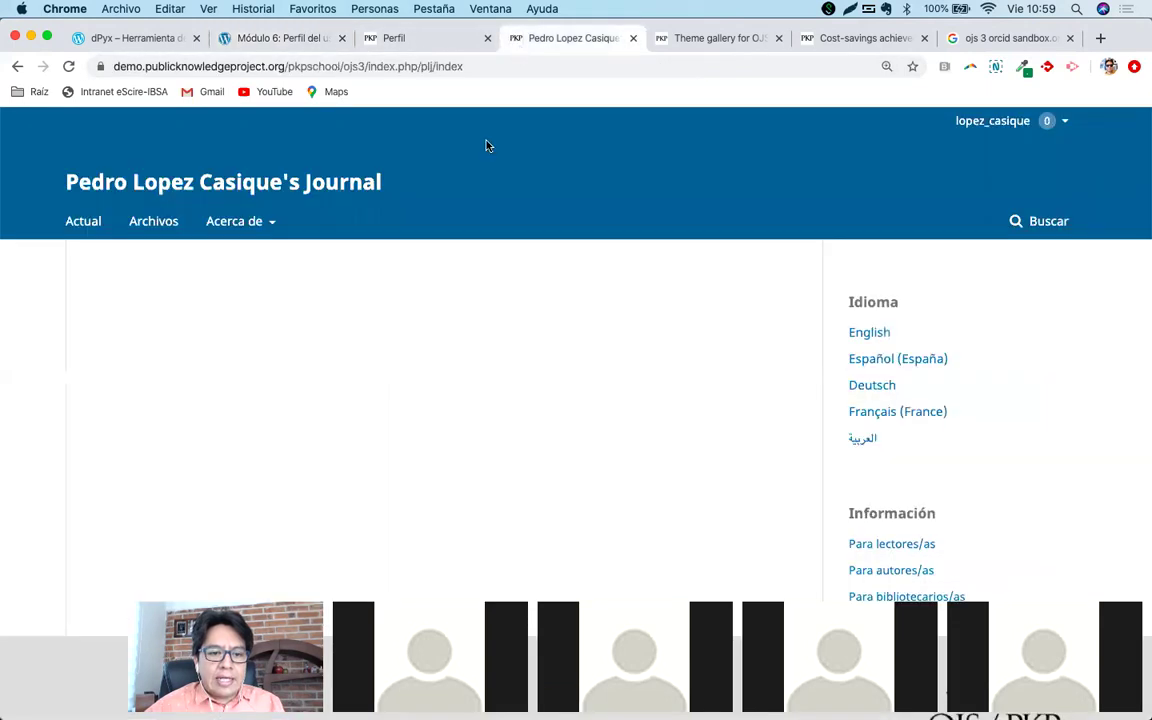
{"action": "mouse_move", "coordinate": [244, 222]}
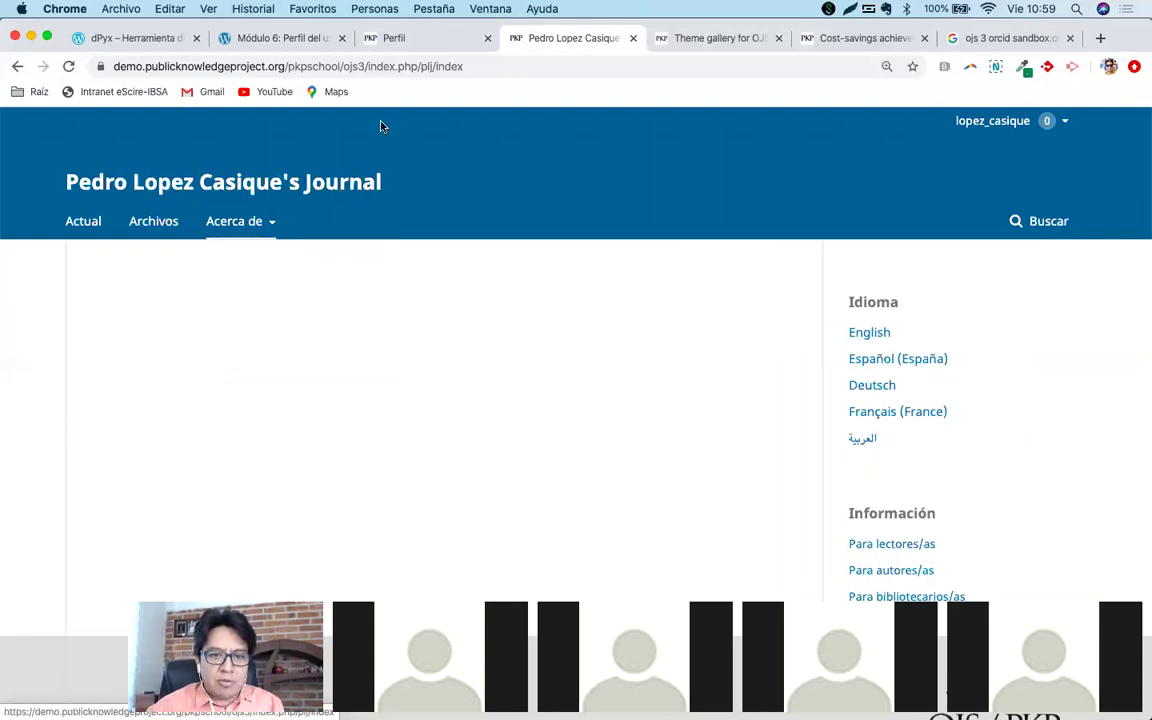
{"action": "left_click", "coordinate": [400, 40]}
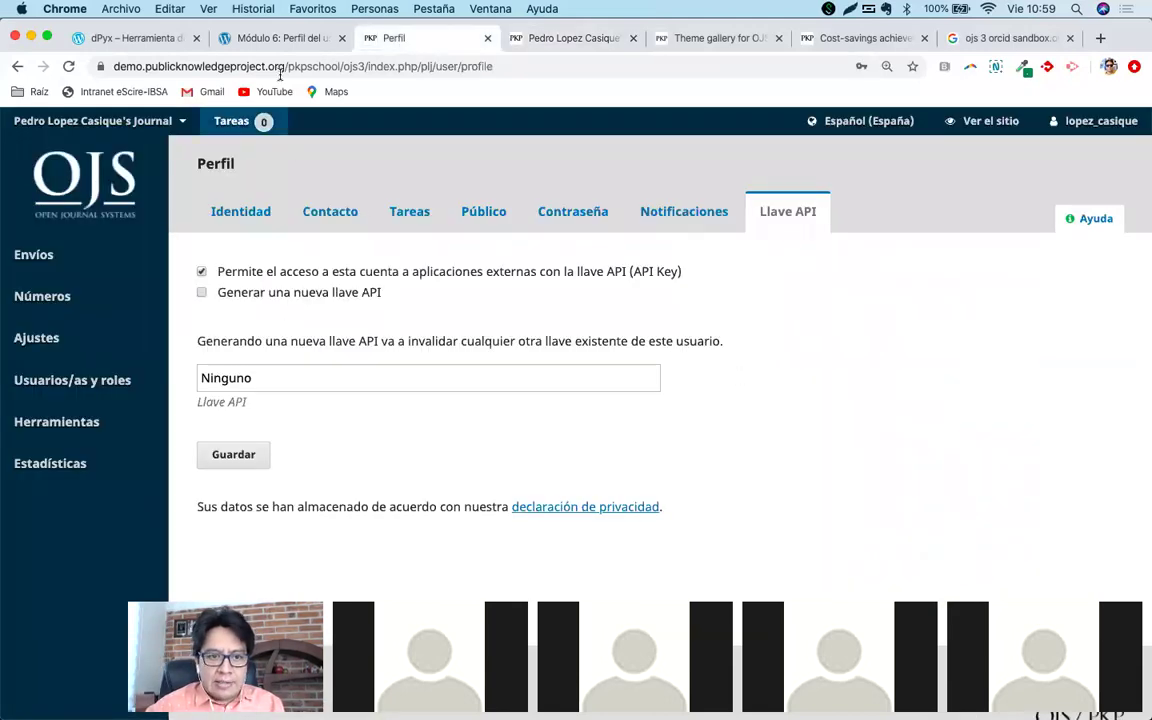
{"action": "left_click", "coordinate": [275, 38]}
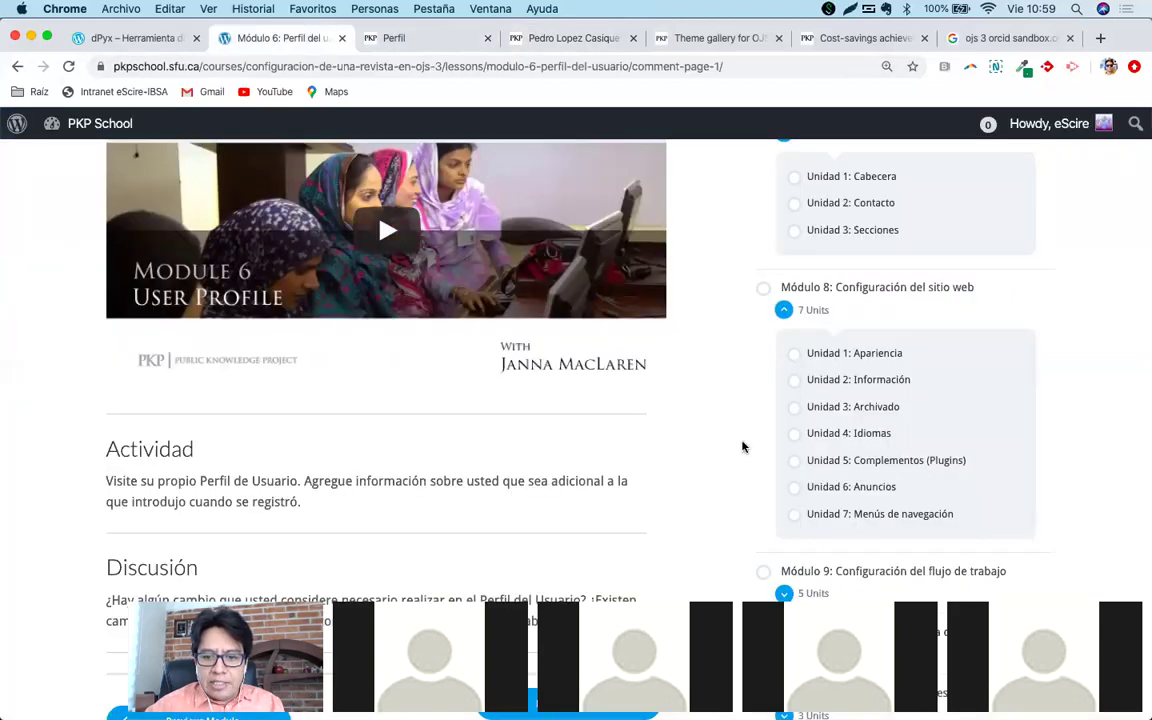
Step: Expand Módulo 9's five units, Componentes through Correos electrónicos, then scroll to Mark Complete
{"action": "scroll", "coordinate": [742, 447], "scroll_direction": "up", "scroll_amount": 1}
{"action": "scroll", "coordinate": [751, 360], "scroll_direction": "up", "scroll_amount": 1}
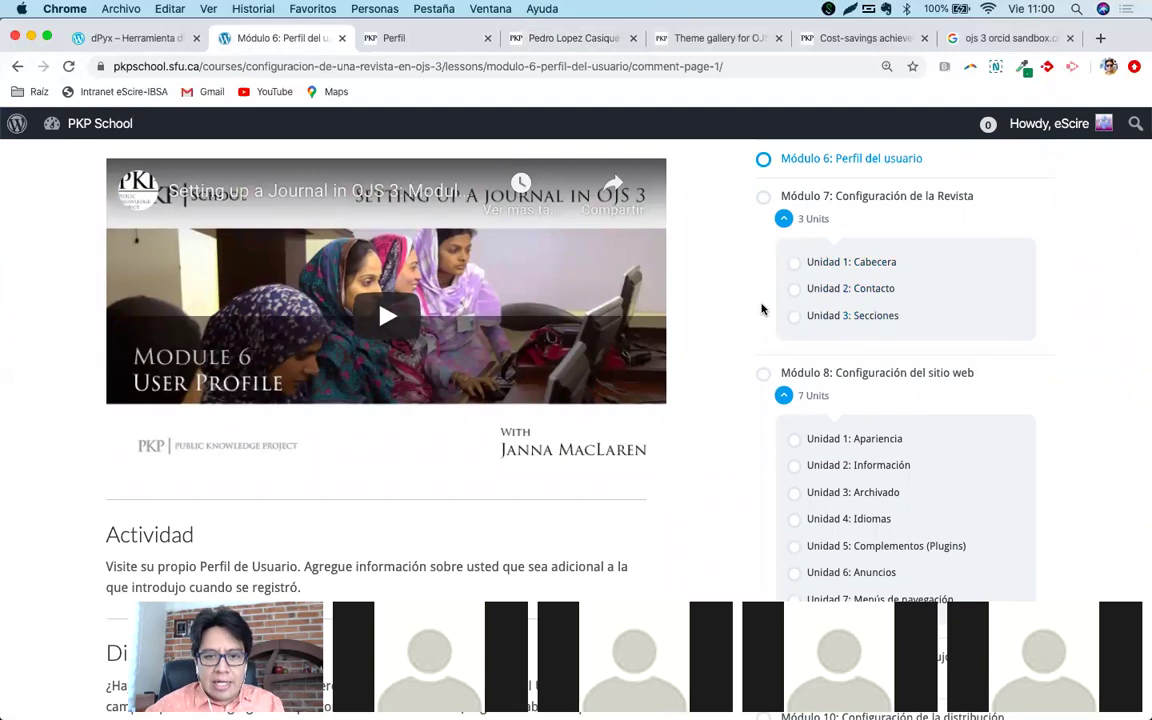
{"action": "scroll", "coordinate": [753, 342], "scroll_direction": "down", "scroll_amount": 4}
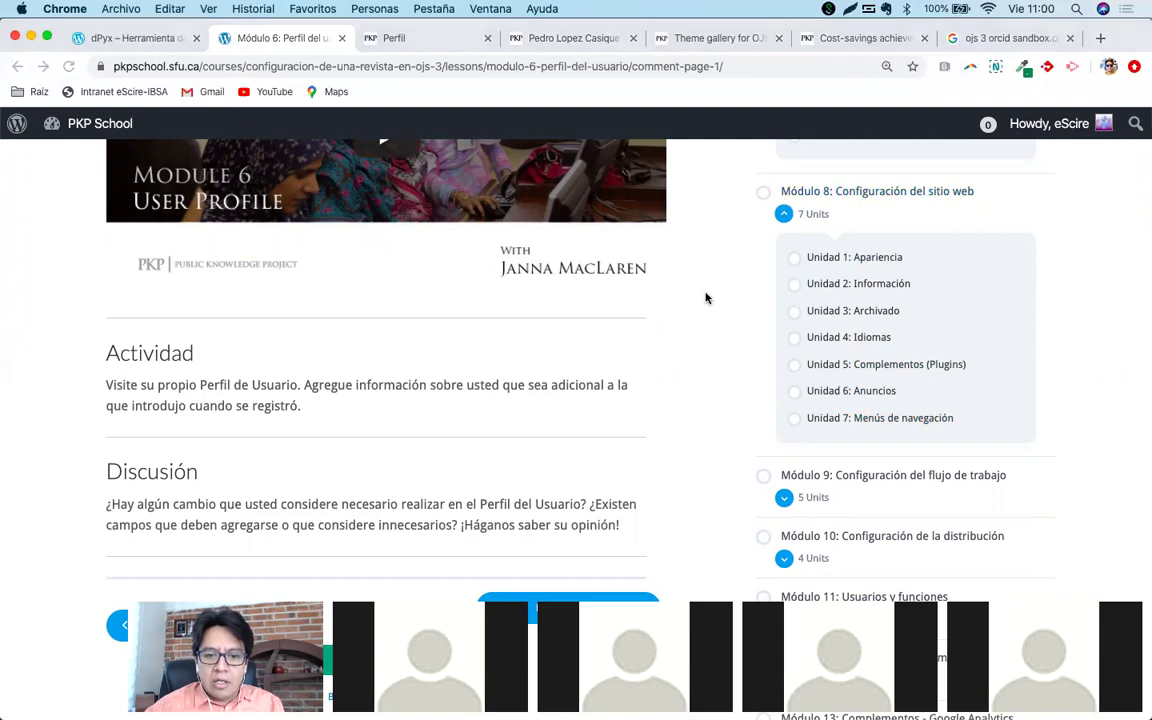
{"action": "scroll", "coordinate": [740, 340], "scroll_direction": "down", "scroll_amount": 3}
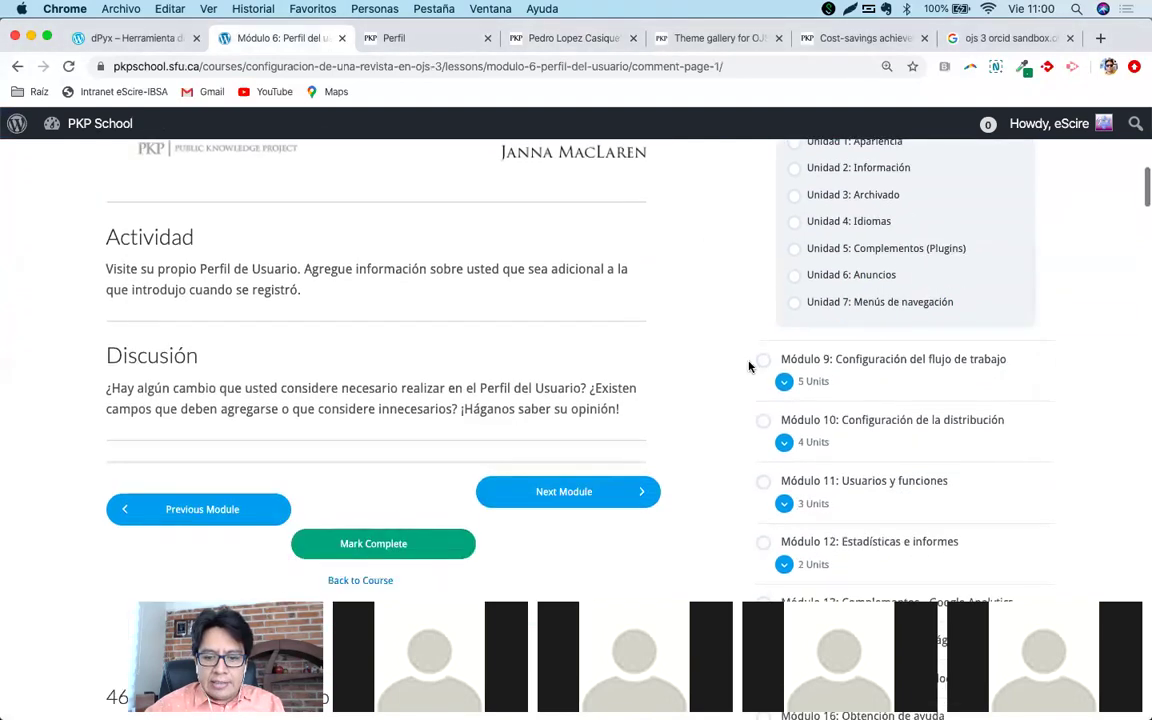
{"action": "left_click", "coordinate": [780, 388]}
{"action": "scroll", "coordinate": [746, 430], "scroll_direction": "down", "scroll_amount": 1}
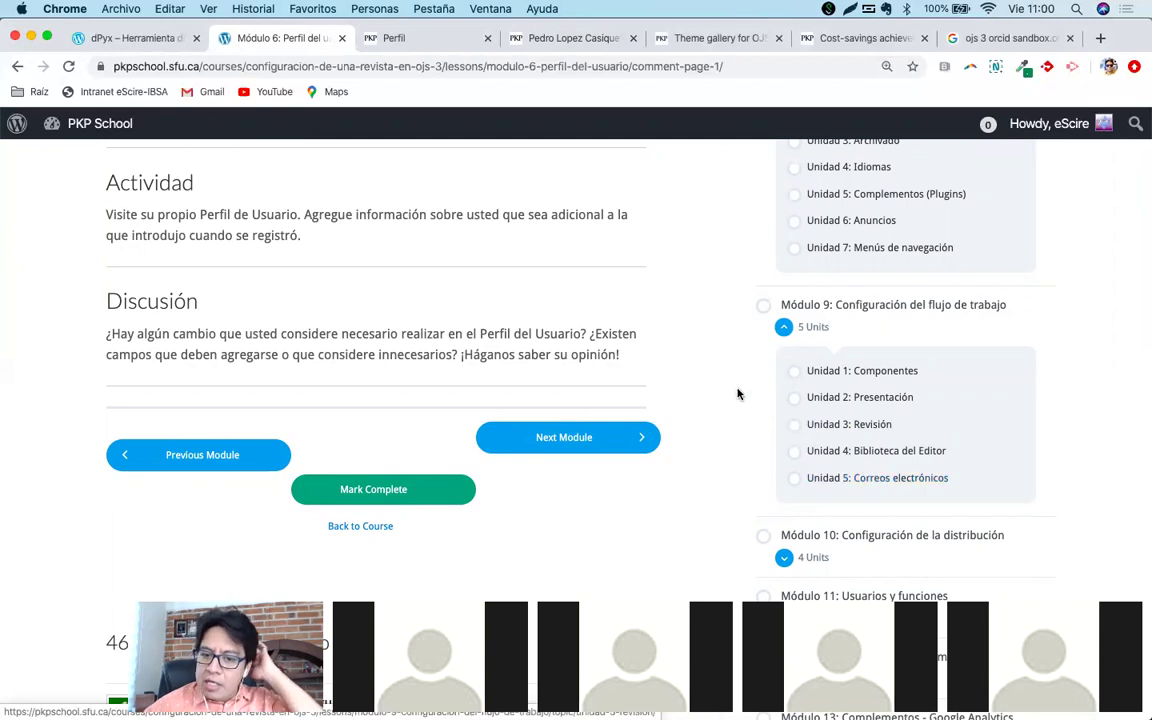
{"action": "scroll", "coordinate": [735, 388], "scroll_direction": "up", "scroll_amount": 1}
{"action": "scroll", "coordinate": [744, 360], "scroll_direction": "up", "scroll_amount": 5}
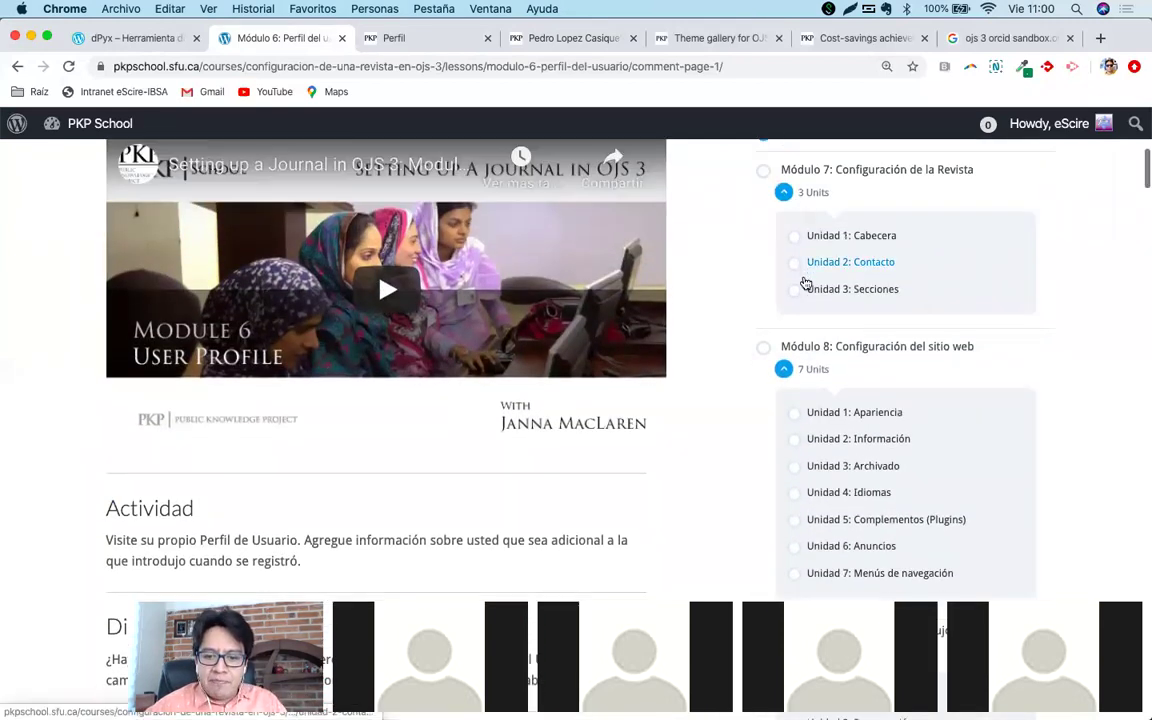
{"action": "scroll", "coordinate": [805, 283], "scroll_direction": "down", "scroll_amount": 3}
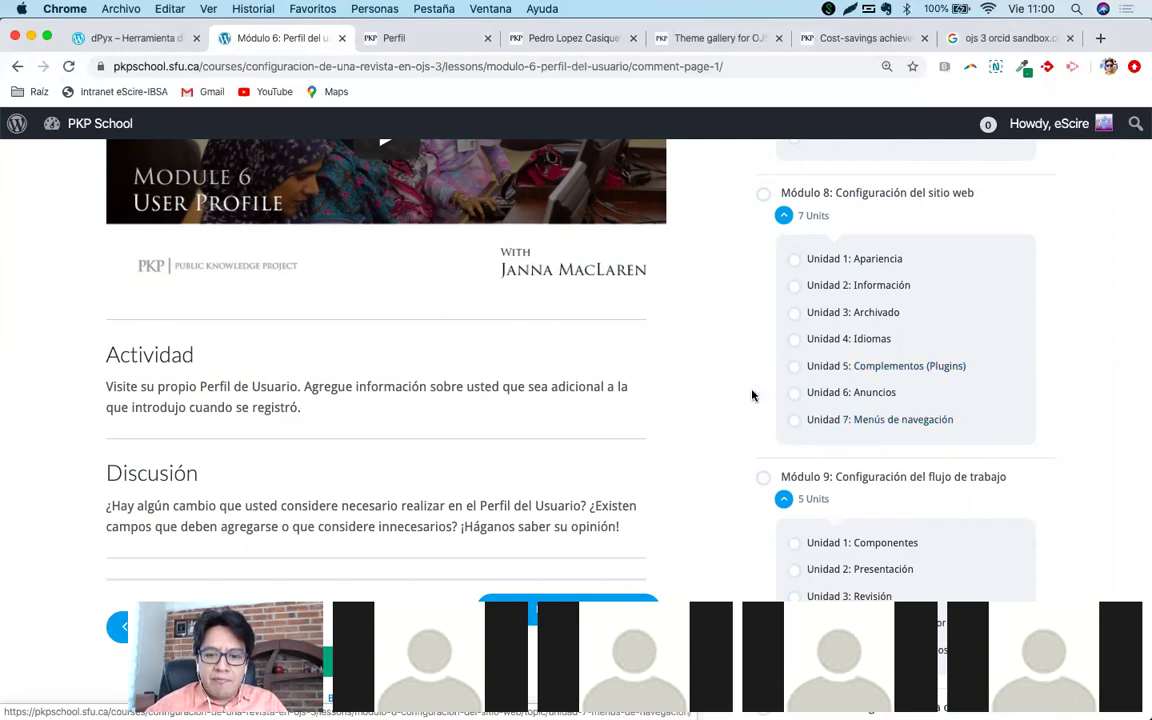
{"action": "scroll", "coordinate": [753, 395], "scroll_direction": "down", "scroll_amount": 2}
{"action": "scroll", "coordinate": [753, 395], "scroll_direction": "down", "scroll_amount": 3}
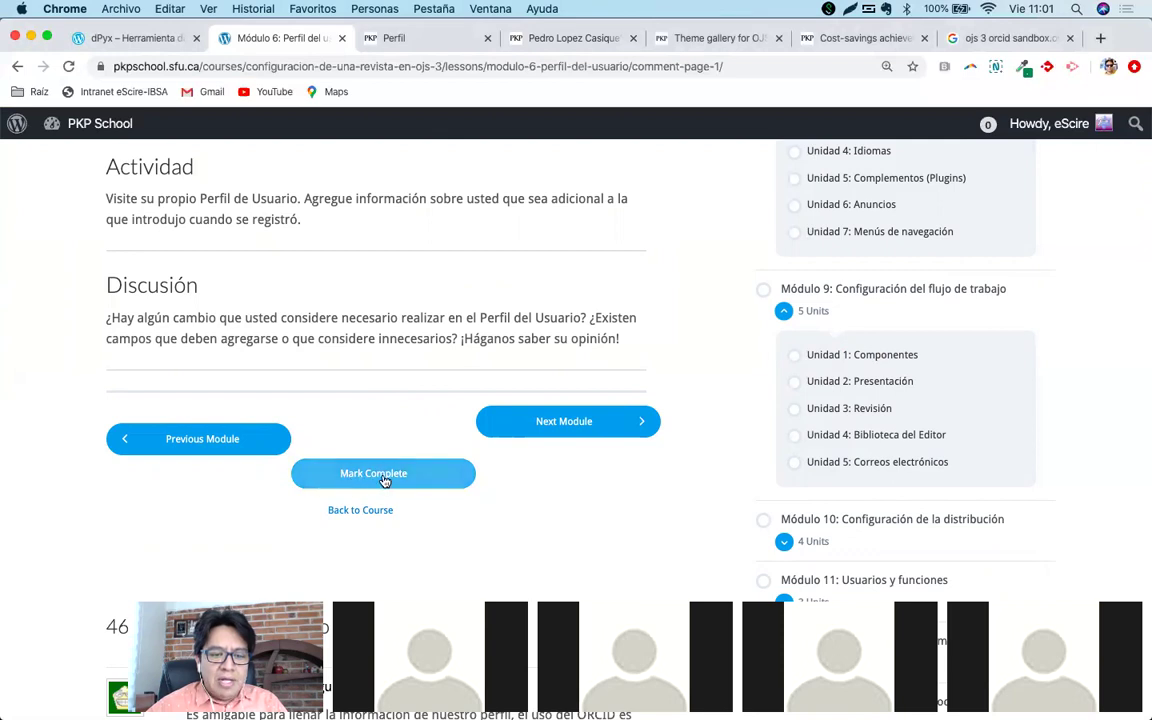
Step: Mark Módulo 6 complete and scroll the Módulo 7: Configuración de la Revista page to its comments
{"action": "left_click", "coordinate": [381, 477]}
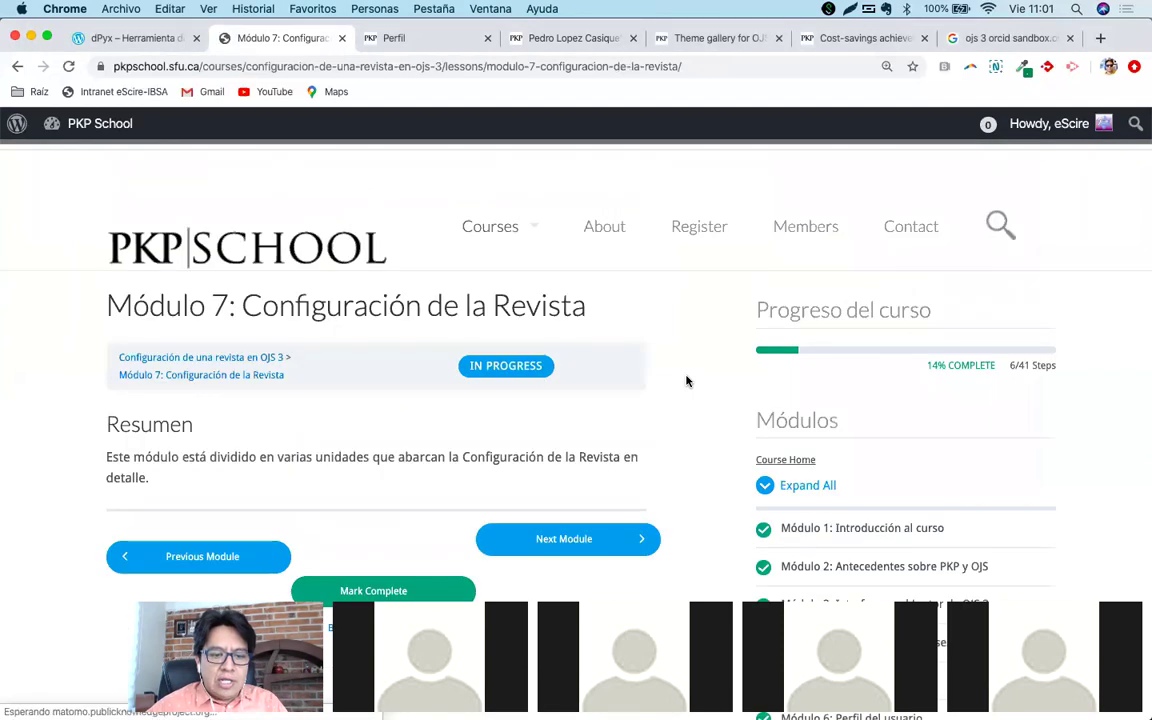
{"action": "scroll", "coordinate": [689, 393], "scroll_direction": "down", "scroll_amount": 3}
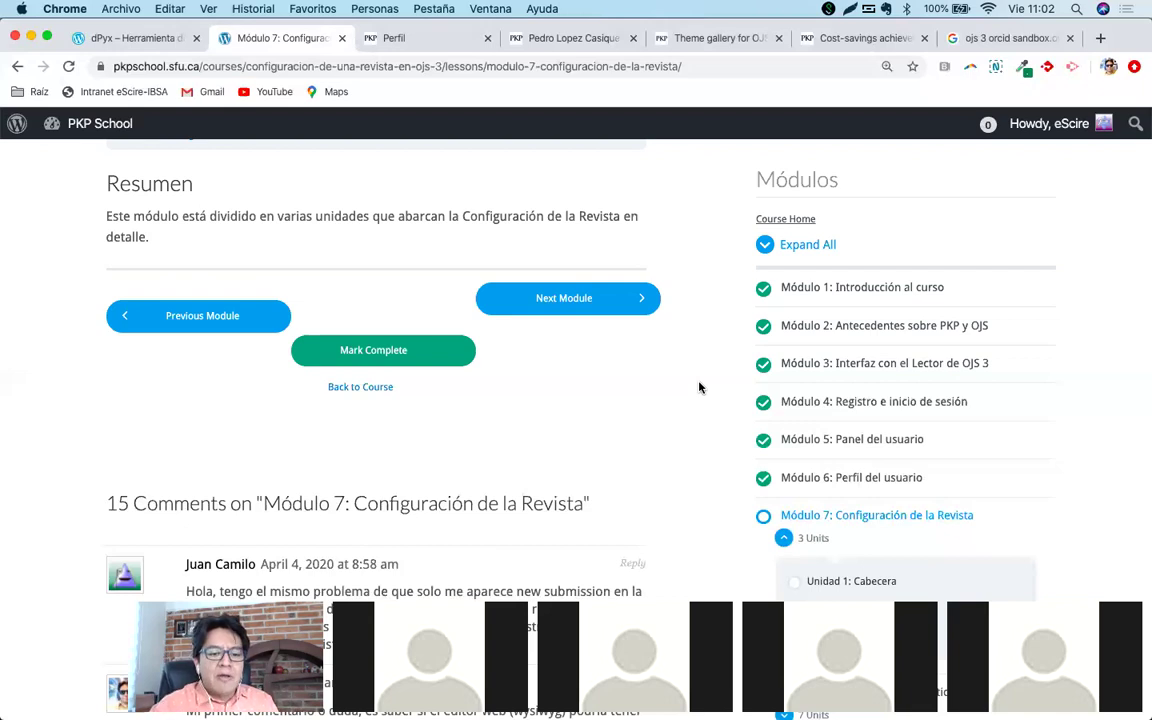
{"action": "scroll", "coordinate": [683, 404], "scroll_direction": "up", "scroll_amount": 1}
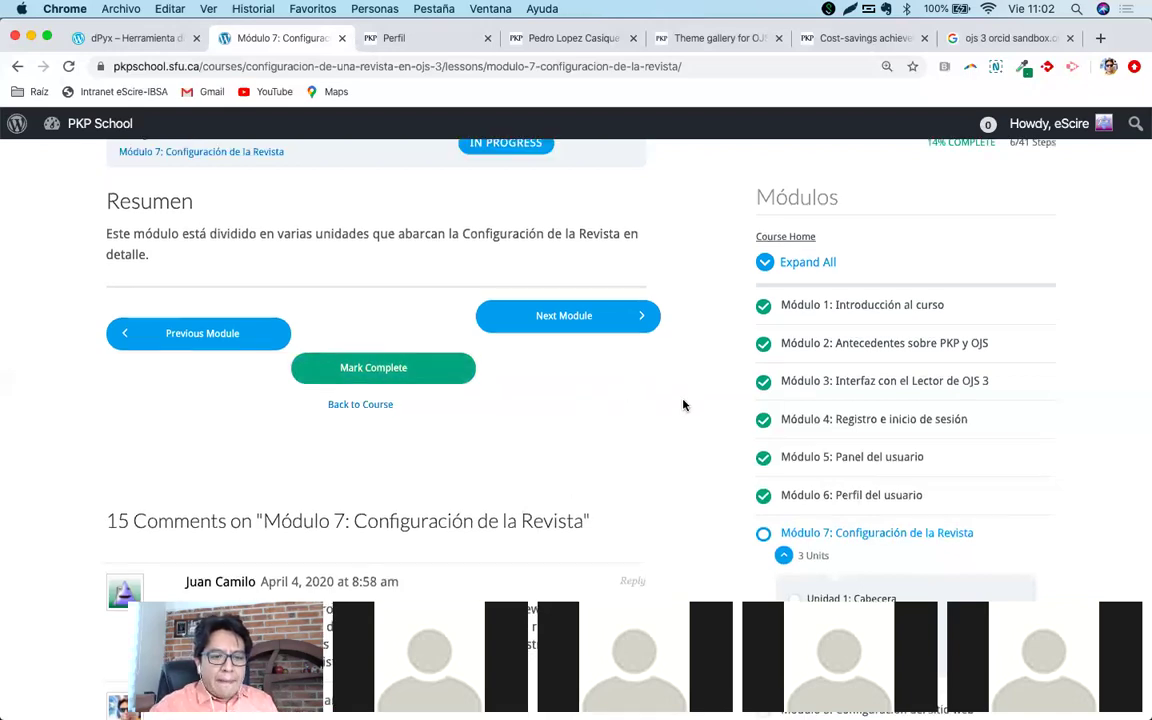
{"action": "scroll", "coordinate": [683, 404], "scroll_direction": "up", "scroll_amount": 5}
{"action": "scroll", "coordinate": [684, 404], "scroll_direction": "down", "scroll_amount": 2}
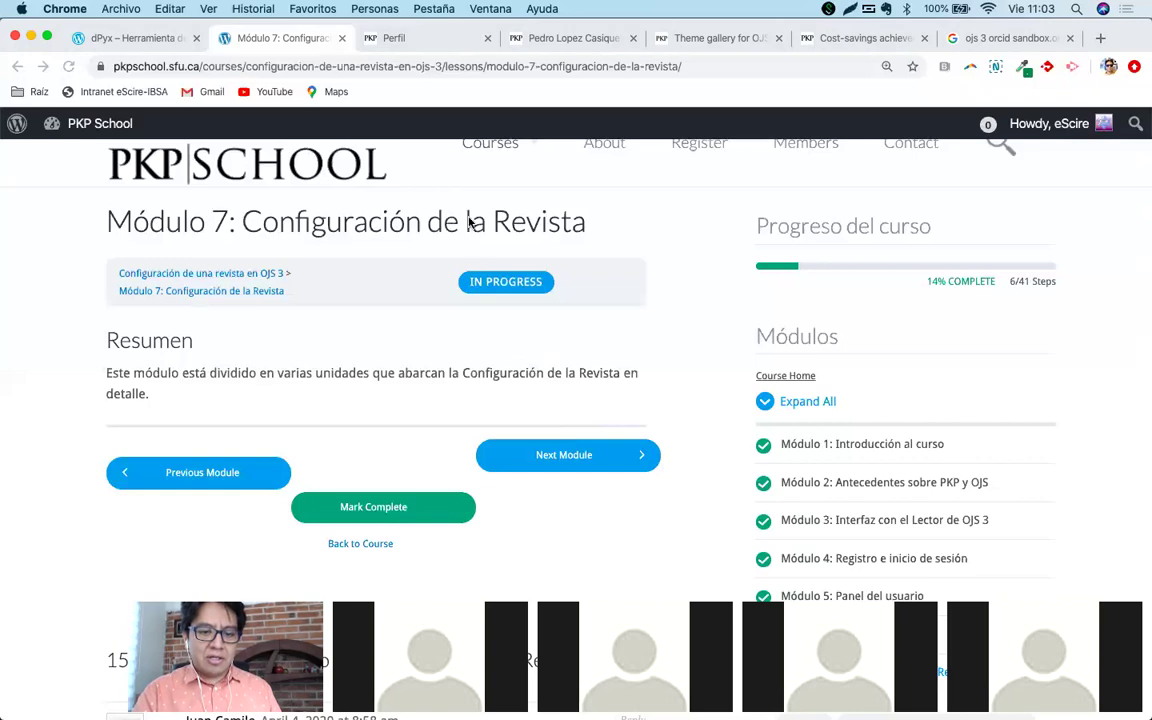
{"action": "left_click", "coordinate": [663, 530]}
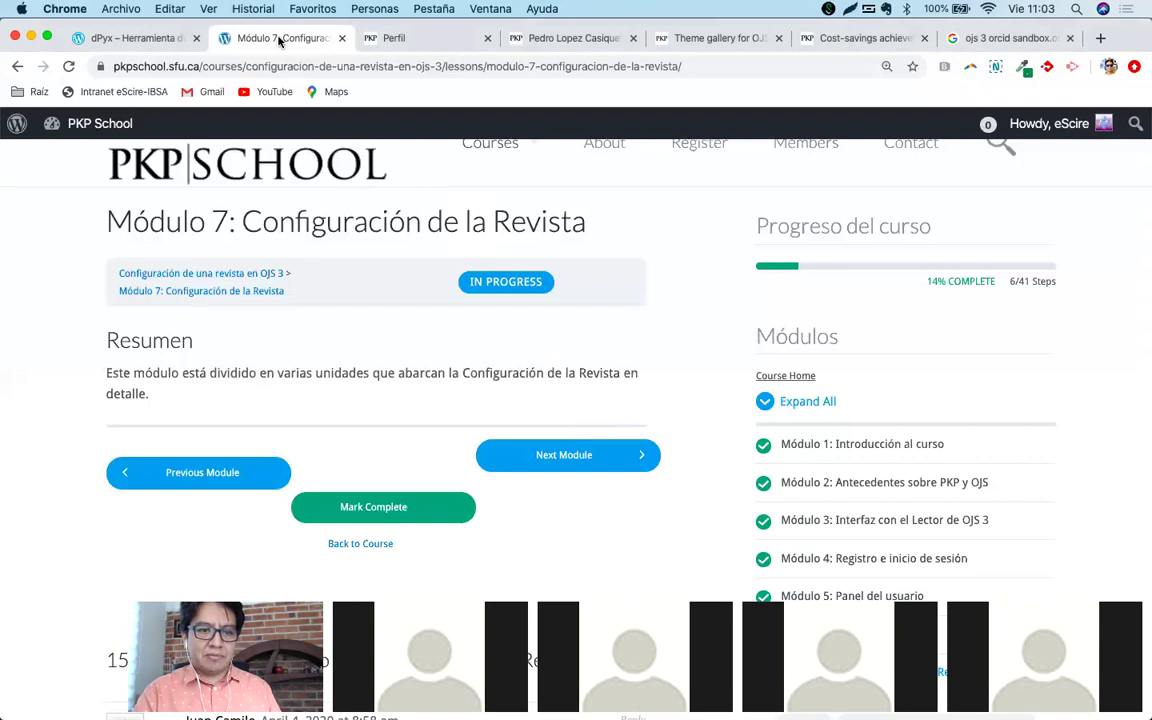